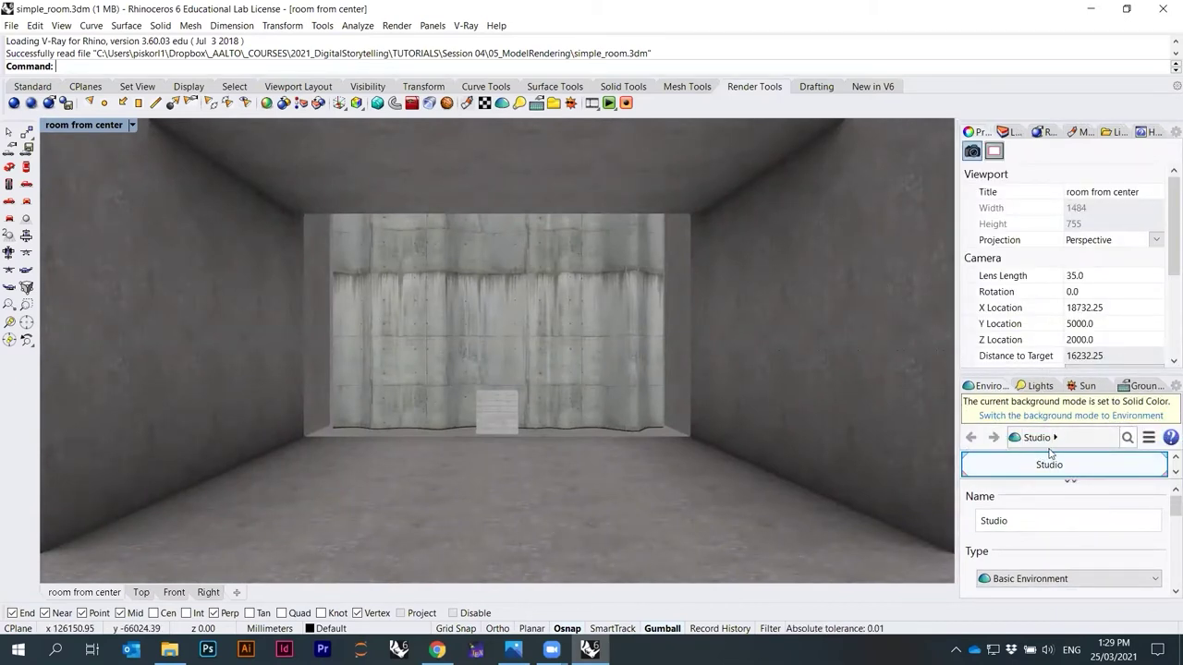
Review the layers, rendering settings, viewport properties and scene lights, and display the sun options.
left_click(1014, 134)
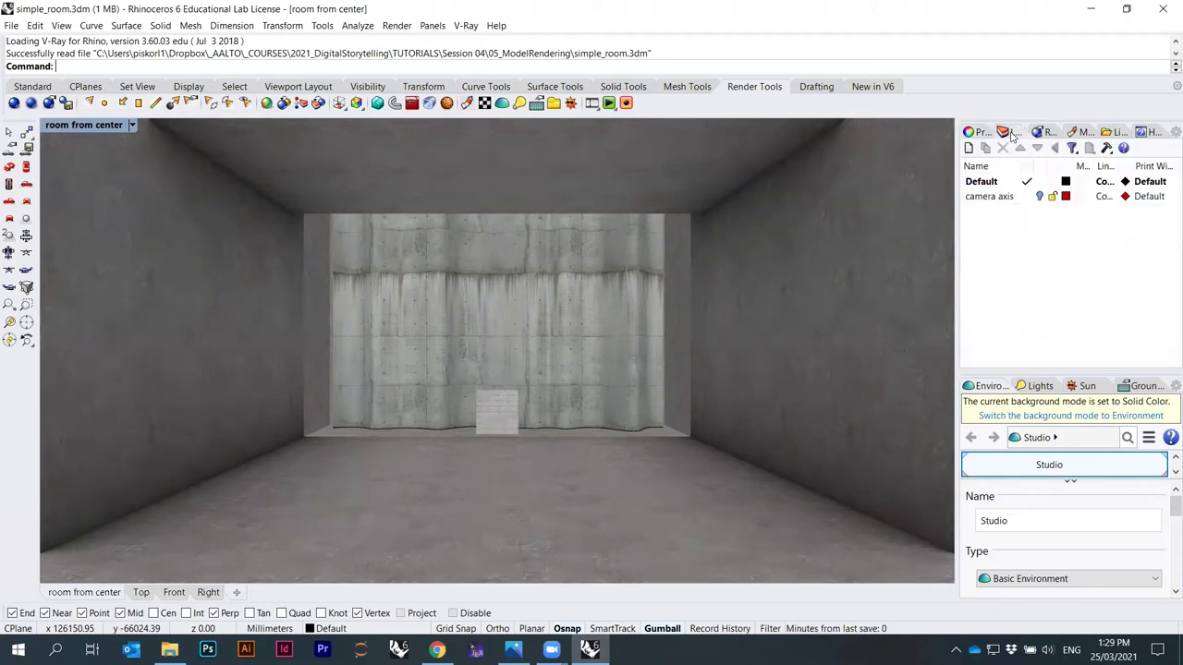
left_click(1044, 134)
left_click(974, 135)
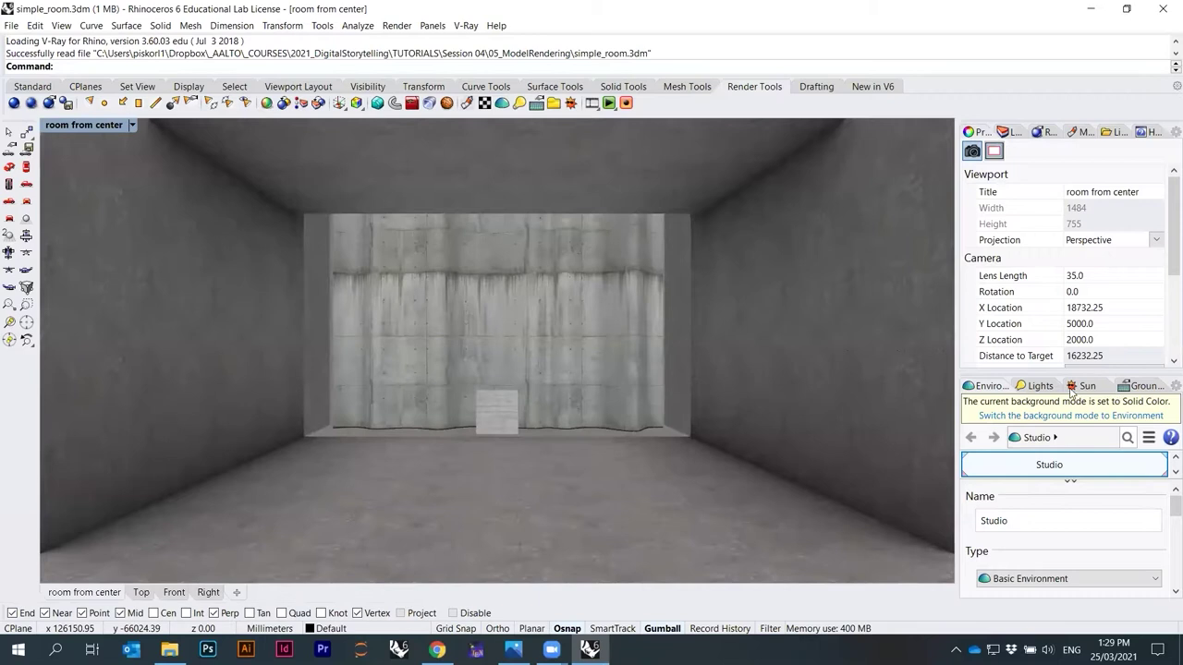
left_click(1040, 386)
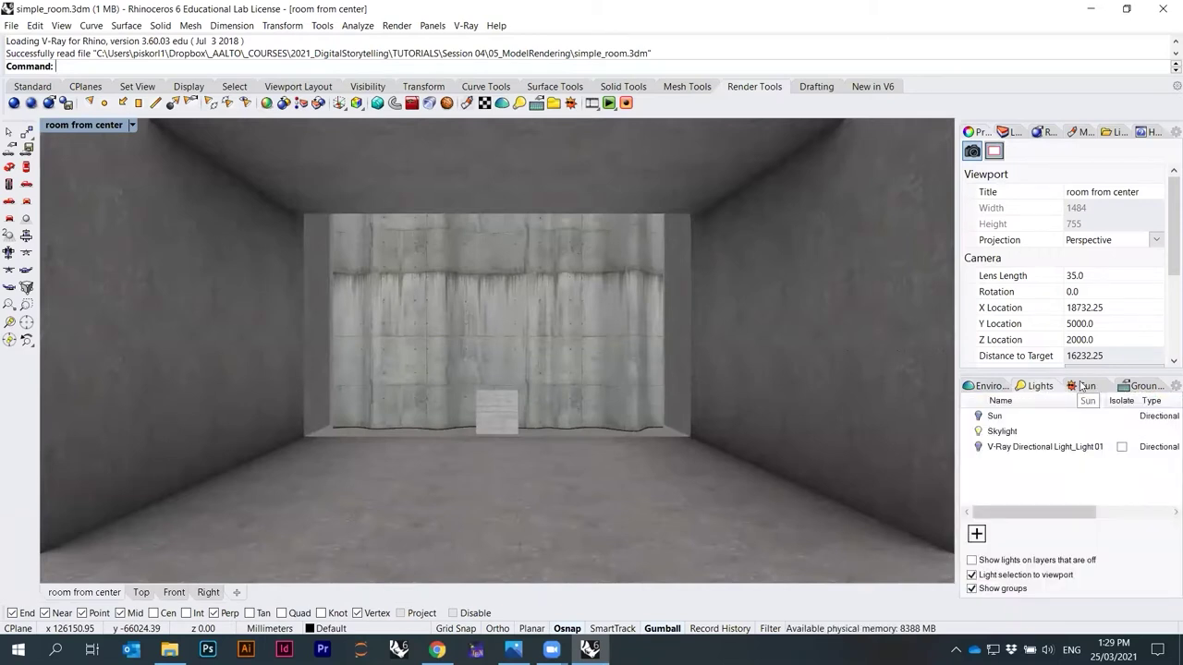
left_click(1083, 386)
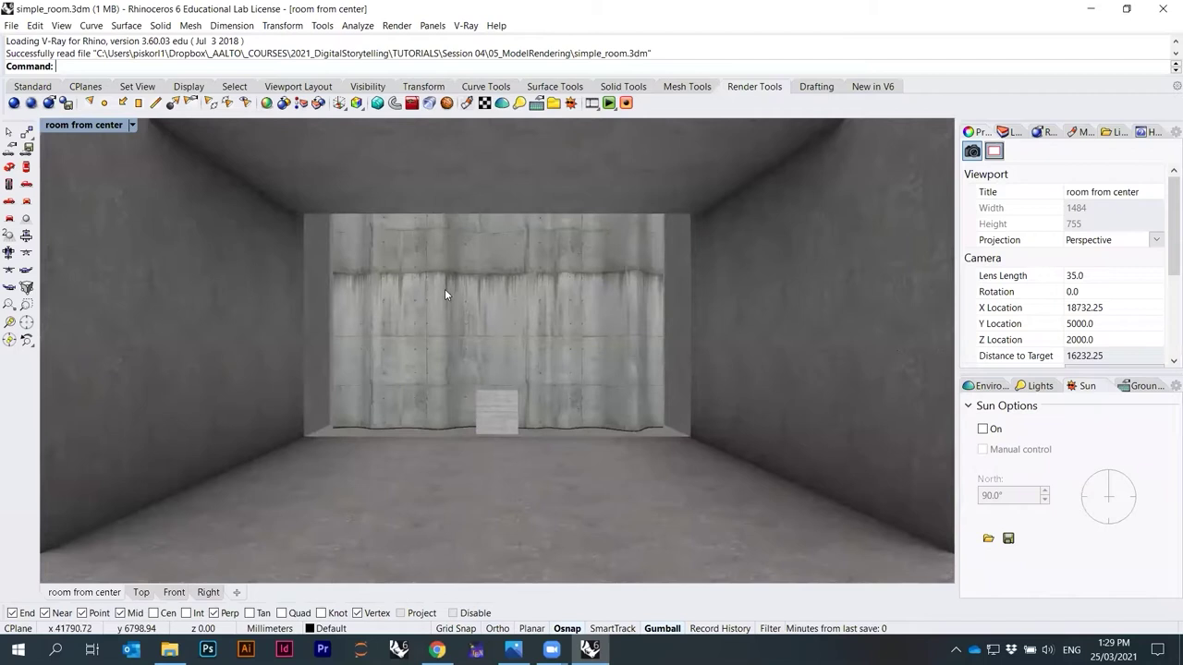
Bring the whole room into view from outside and above, and widen the viewport by narrowing the side panels.
right_click_drag(438, 287, 495, 308)
scroll(495, 308, "down", 3)
left_click_drag(961, 300, 1036, 300)
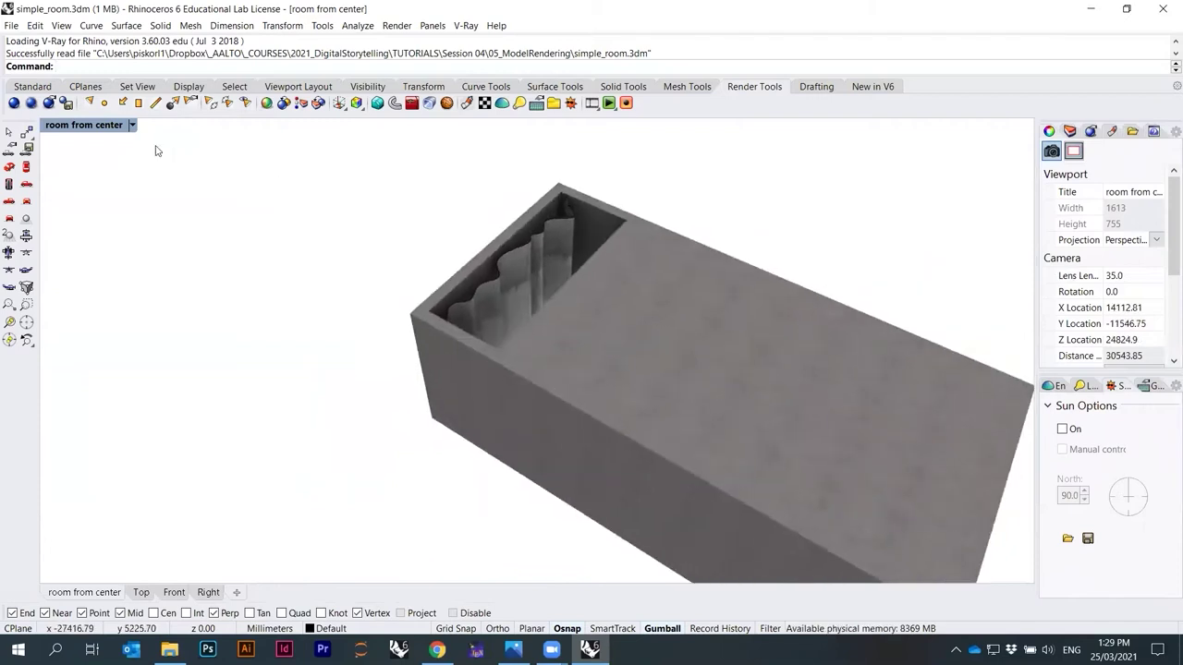
left_click(132, 125)
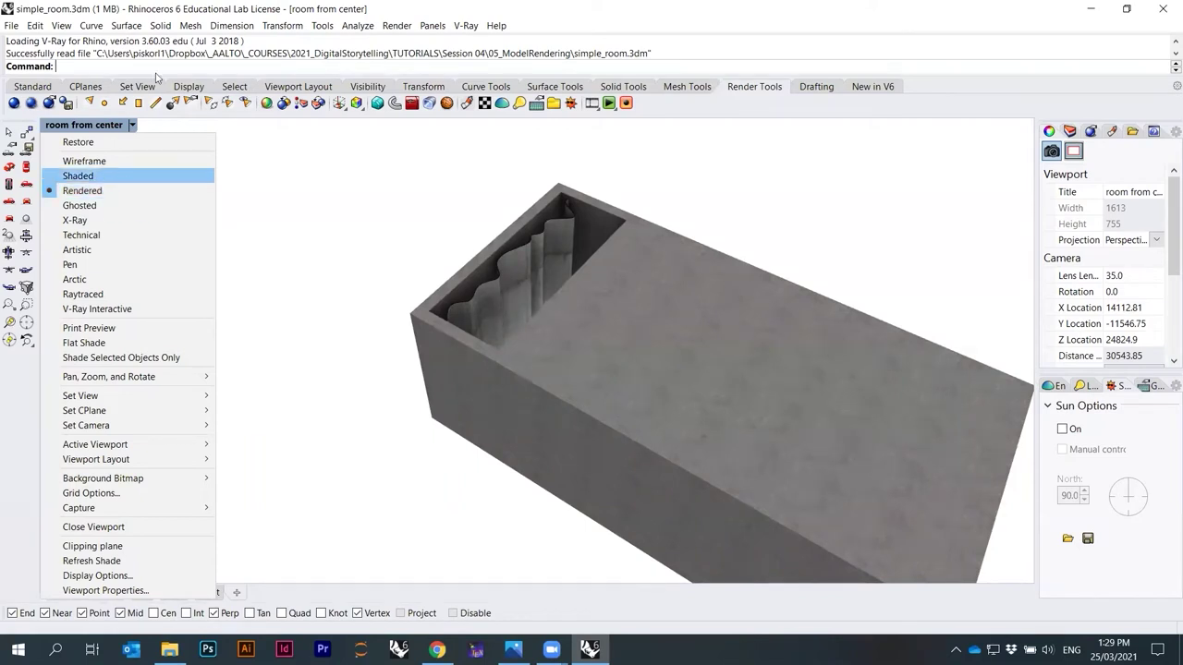
left_click(47, 86)
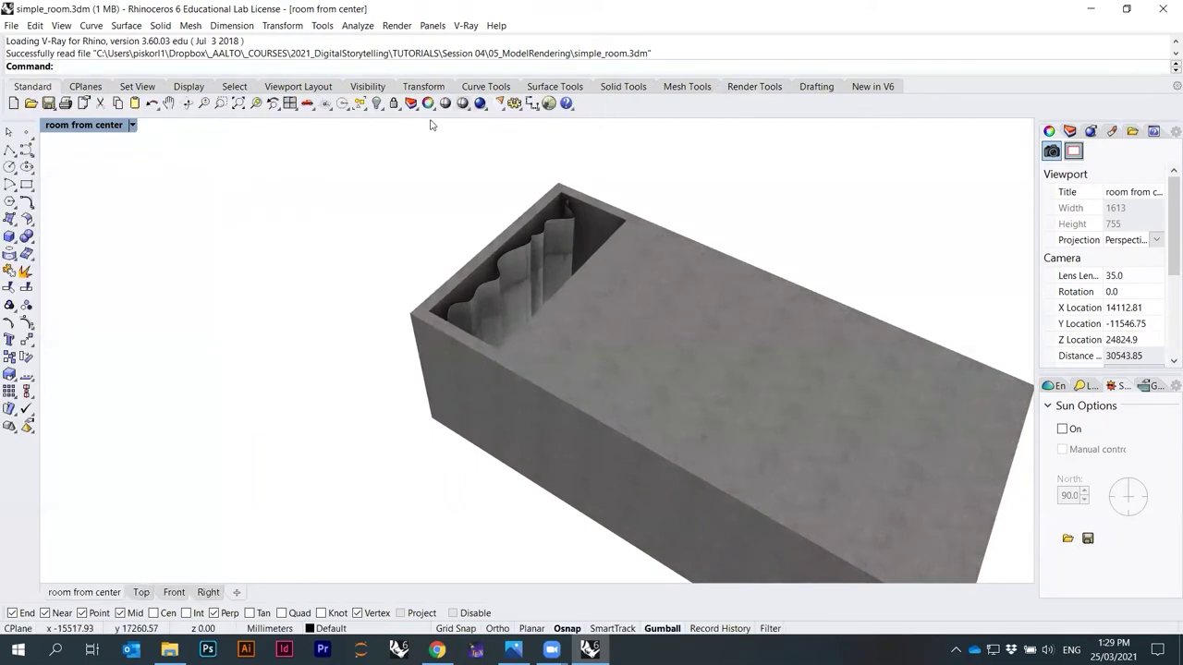
left_click(750, 87)
Set the viewport to Shaded display and inspect the room from outside and from inside, facing the wavy back wall.
right_click_drag(308, 269, 166, 198)
left_click(132, 125)
left_click(109, 179)
left_click(133, 126)
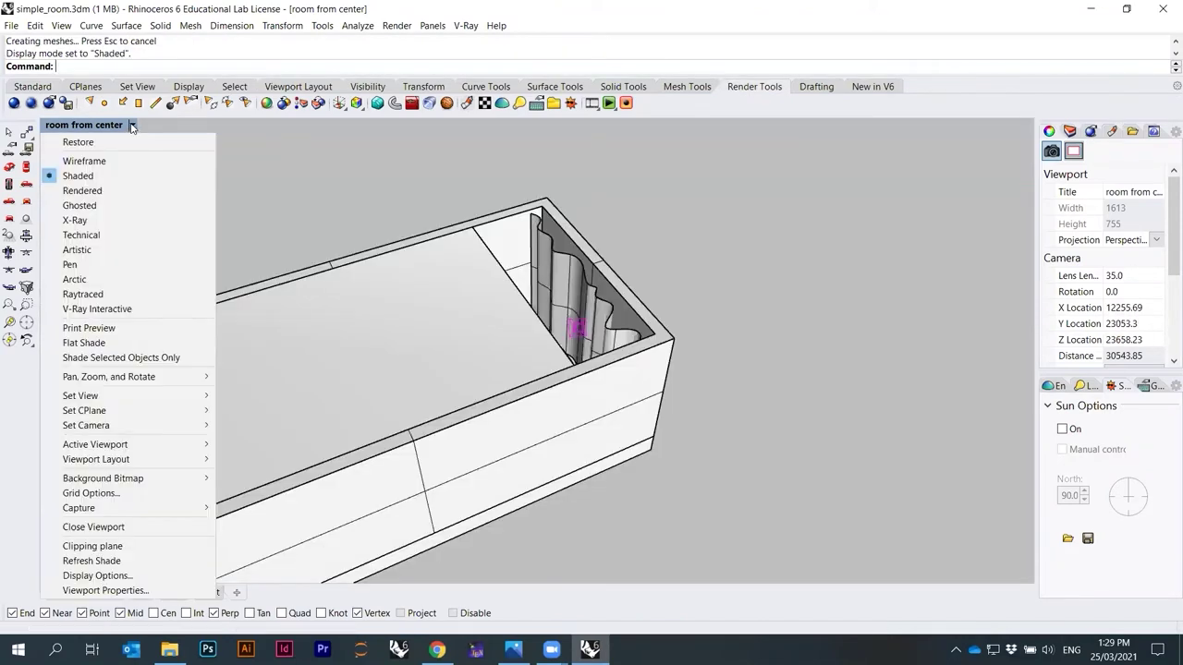
left_click(486, 341)
right_click_drag(486, 341, 522, 207)
scroll(782, 323, "down", 3)
scroll(644, 296, "up", 5)
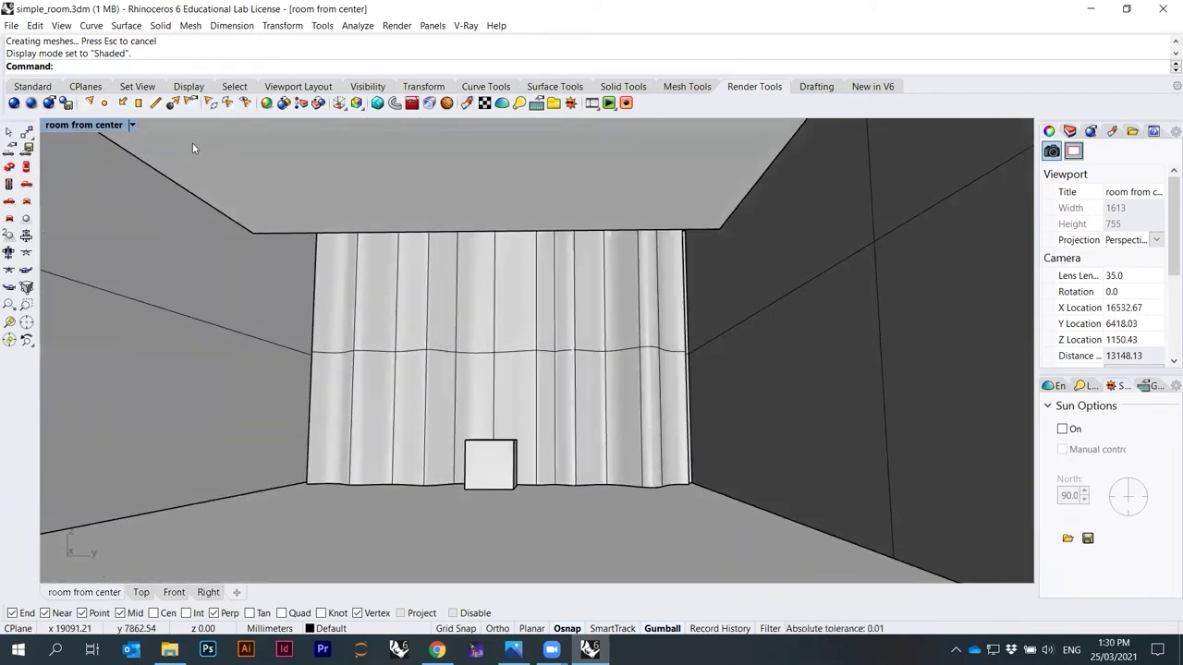
Set the viewport to Rendered display and look around the room's interior materials.
left_click(131, 126)
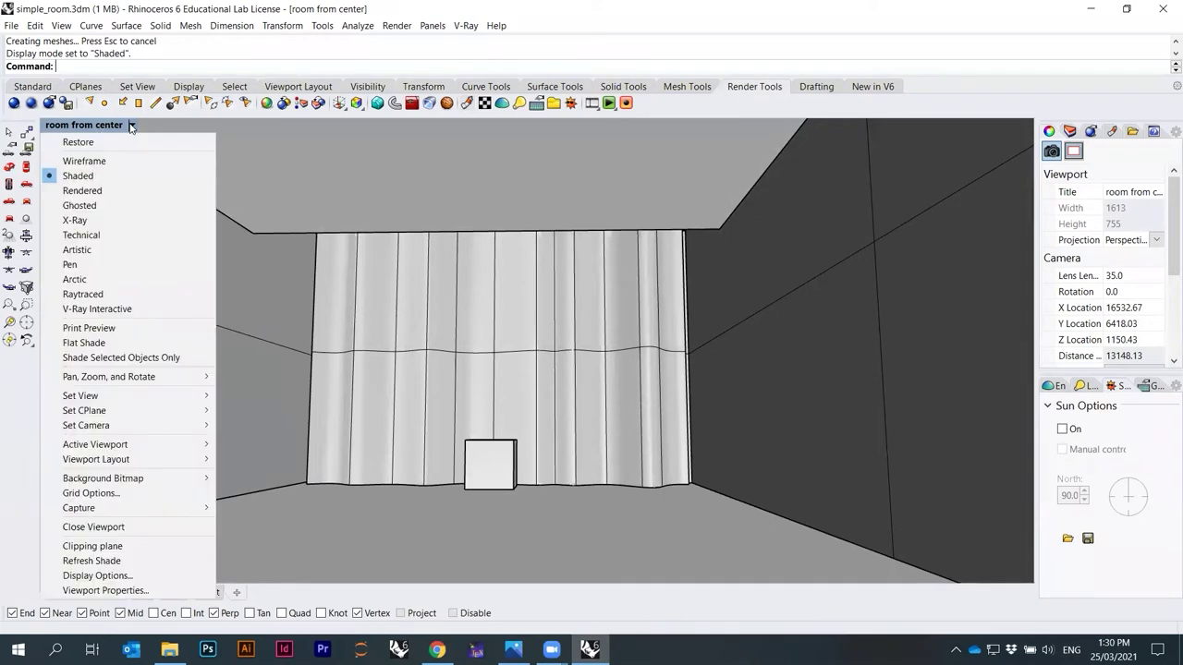
left_click(82, 190)
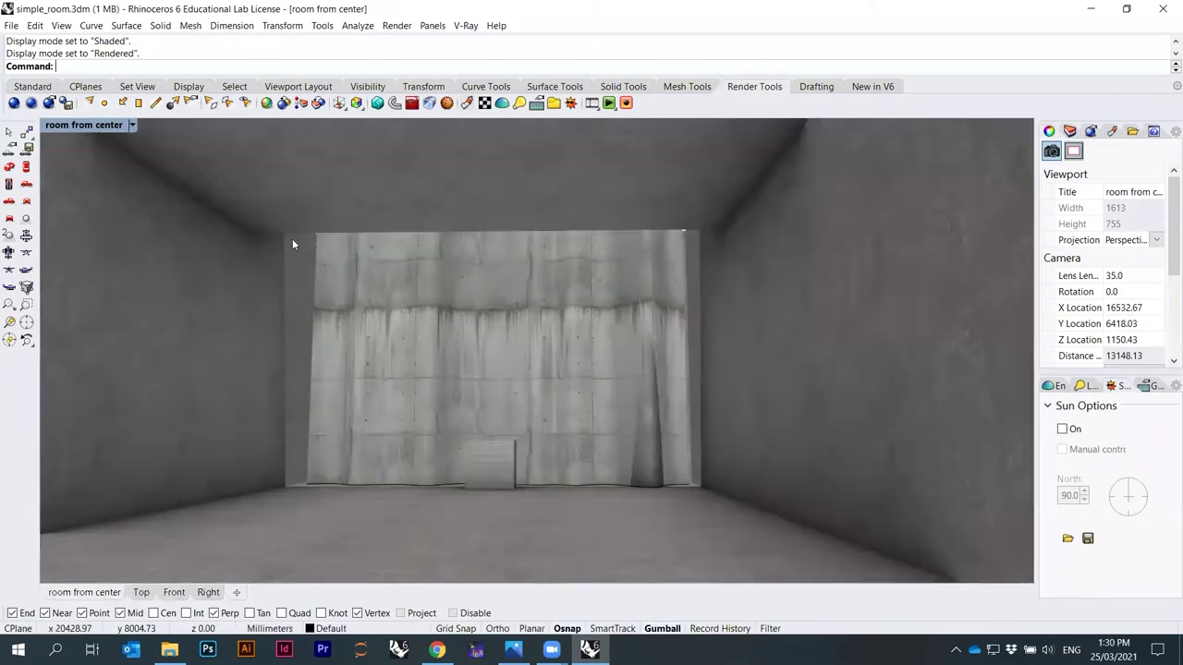
right_click_drag(536, 370, 540, 375)
mouse_move(687, 357)
right_mouse_down()
mouse_move(678, 361)
mouse_move(705, 369)
mouse_move(695, 363)
right_mouse_up()
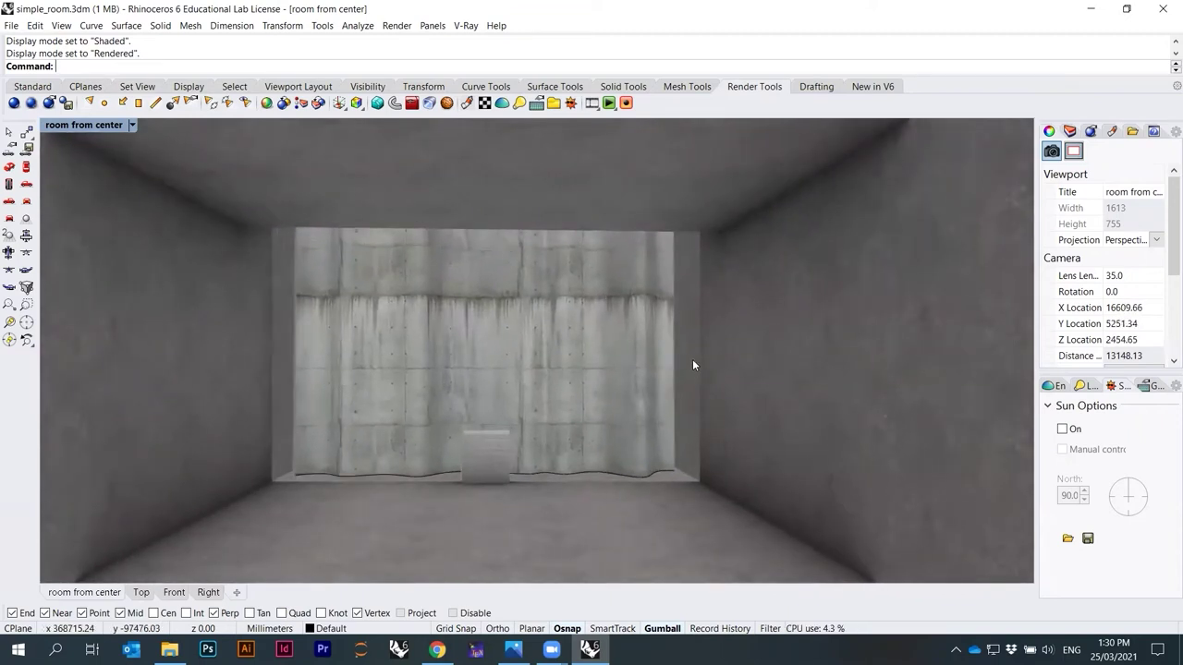
mouse_move(519, 363)
right_mouse_down()
mouse_move(510, 378)
mouse_move(521, 363)
mouse_move(506, 365)
right_mouse_up()
Preview the room's interior in Arctic display mode.
left_click(133, 125)
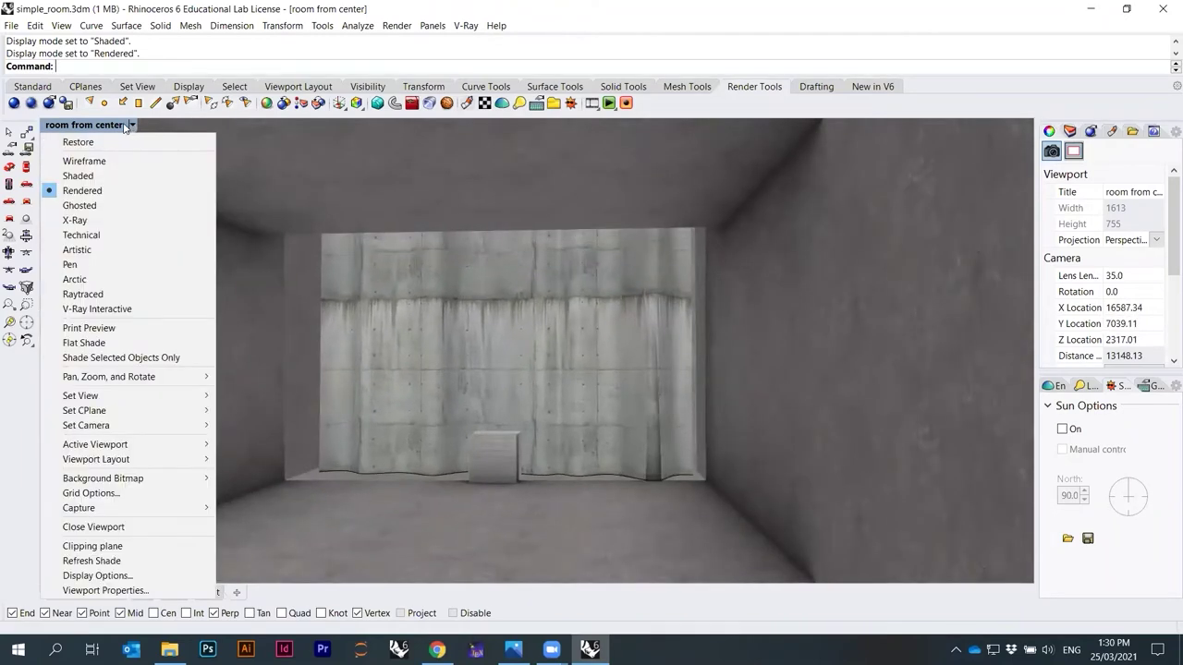
left_click(93, 277)
right_click_drag(407, 346, 447, 344)
Restore the saved view "room from center" and set the viewport to Rendered display.
left_click(132, 124)
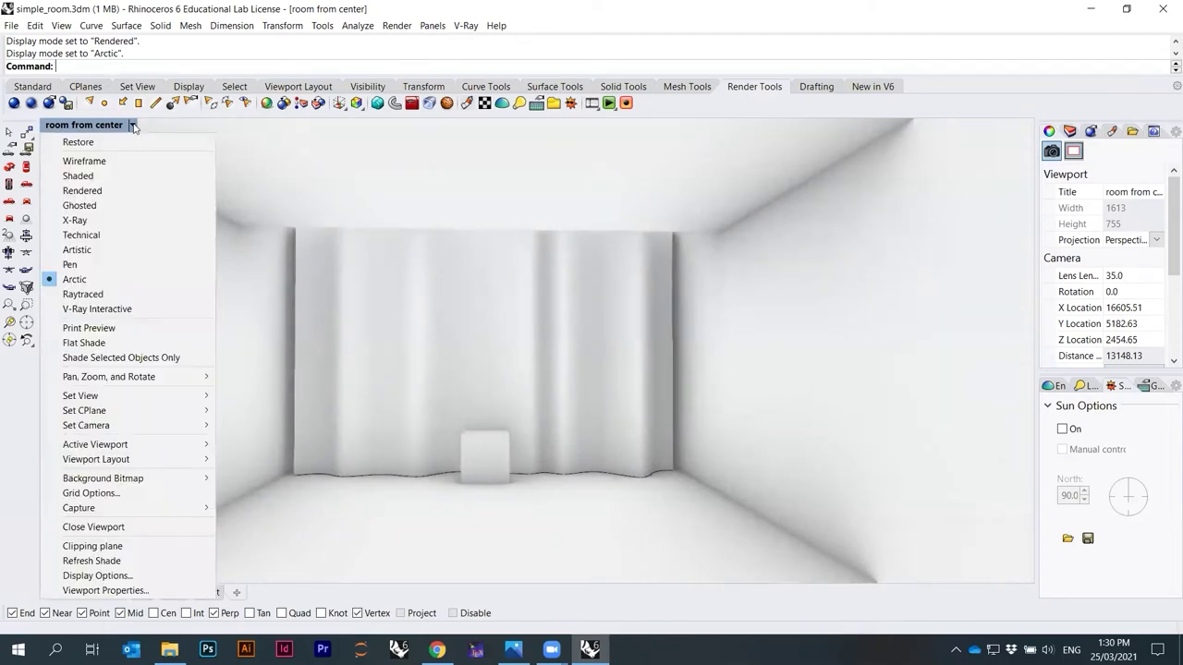
mouse_move(81, 395)
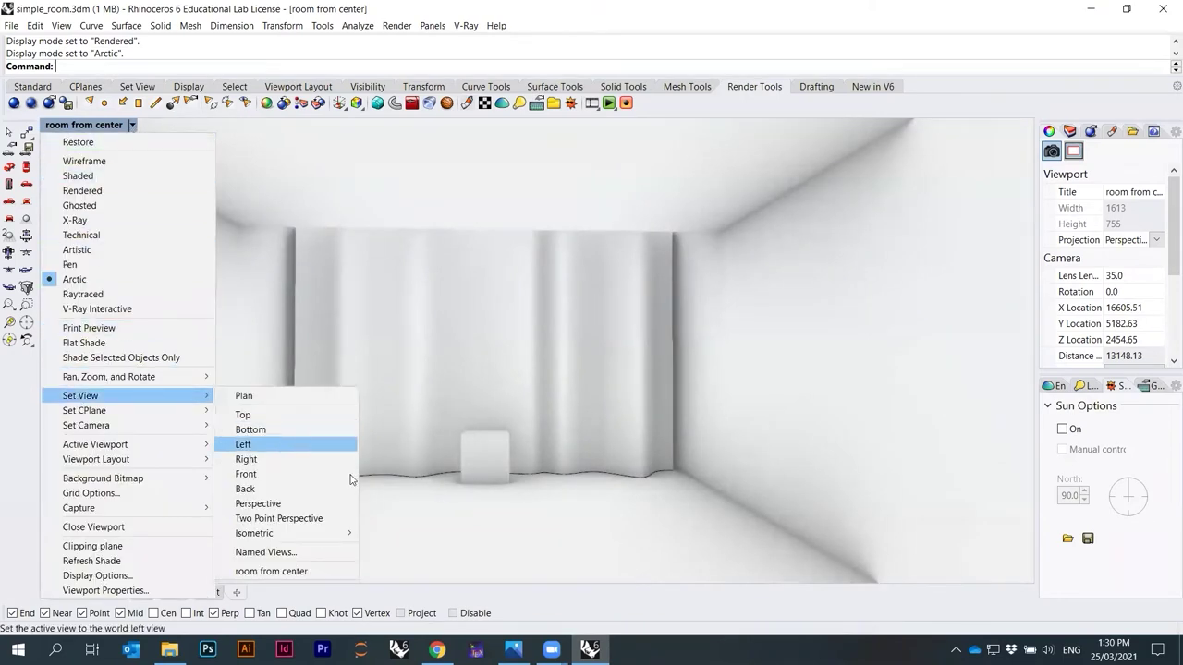
left_click(311, 574)
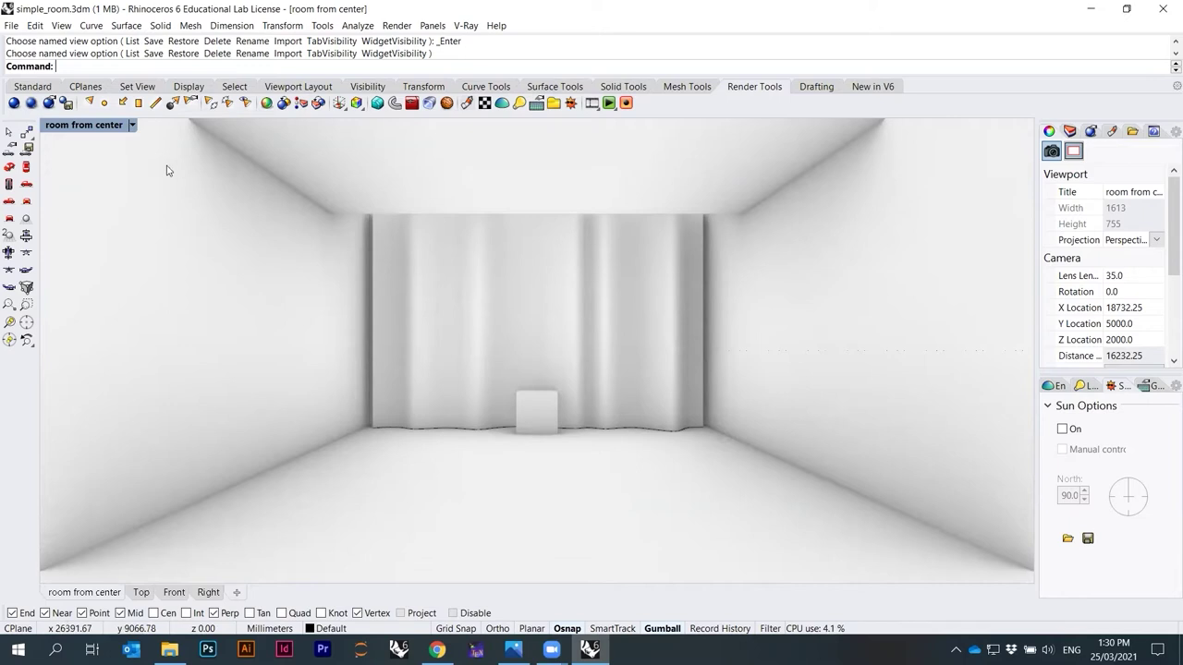
left_click(132, 126)
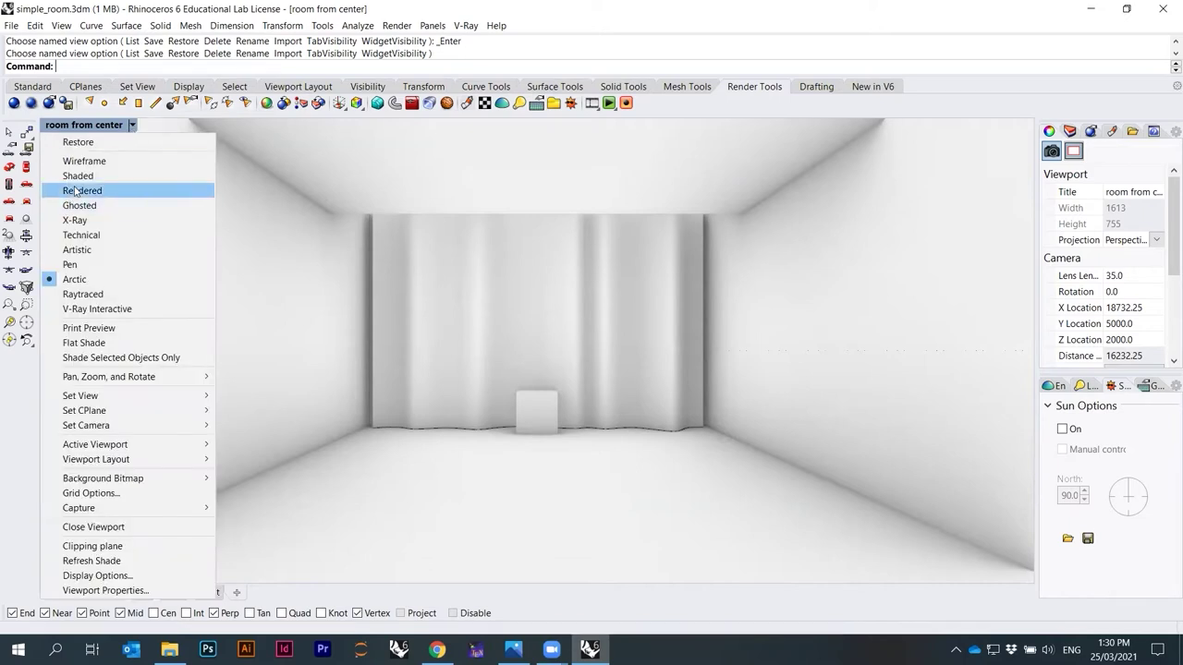
left_click(129, 191)
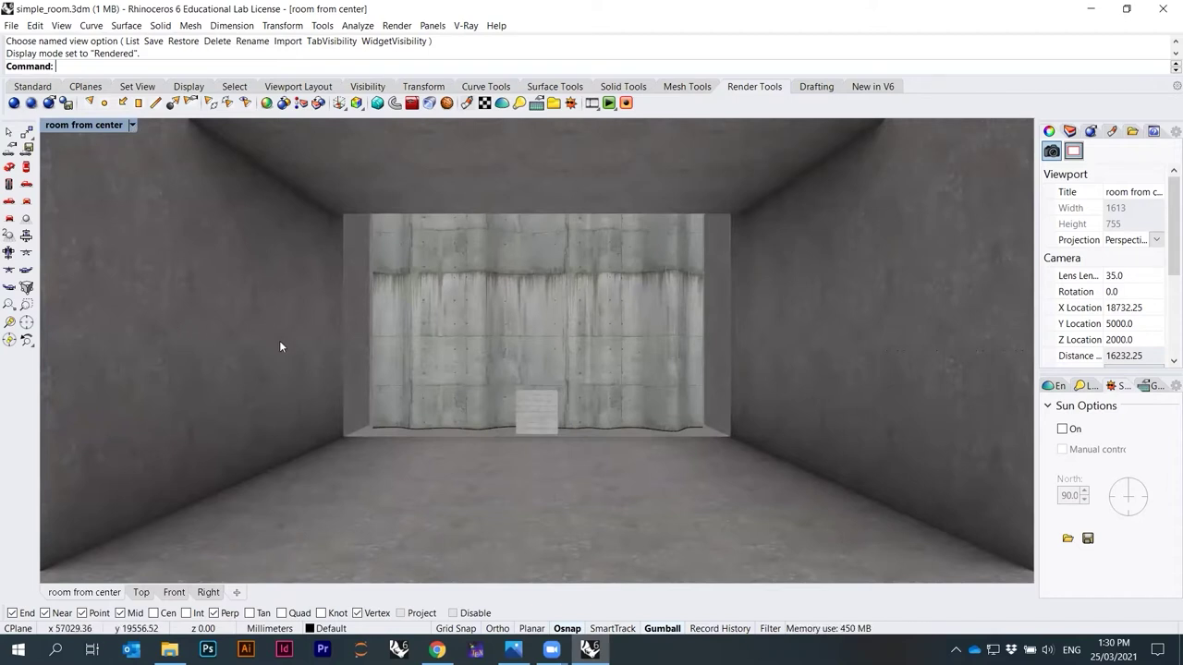
Switch to File Explorer, show the 05_ModelRendering folder as large thumbnails and open simple_room_01.png.
left_click(169, 649)
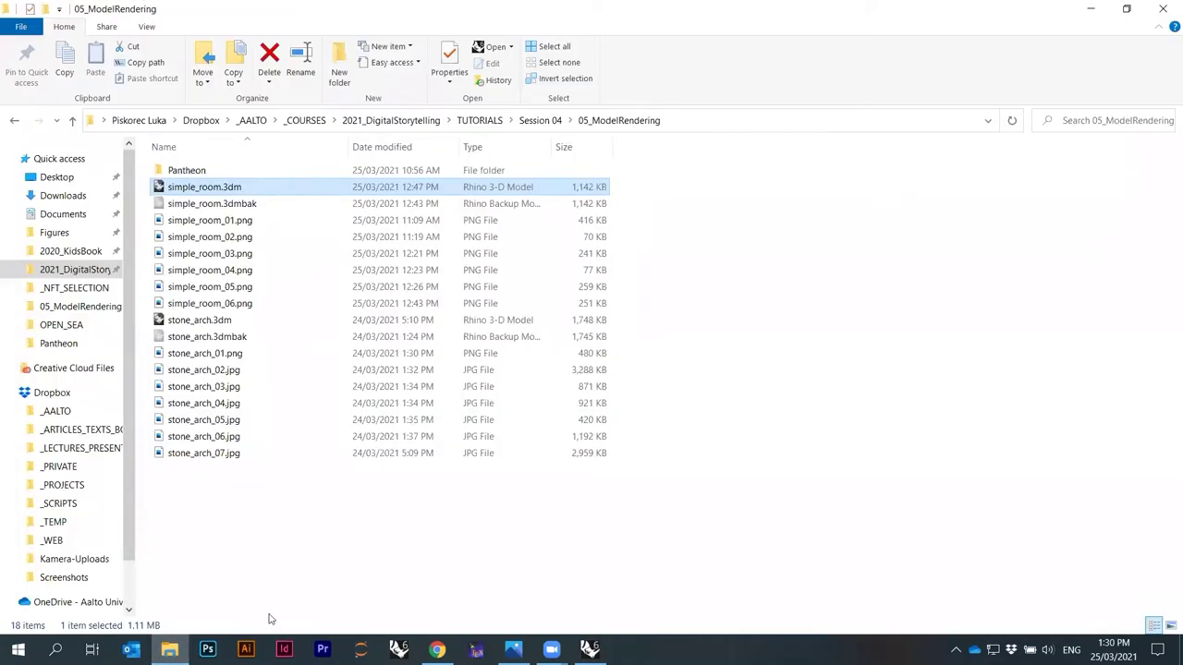
left_click(1170, 625)
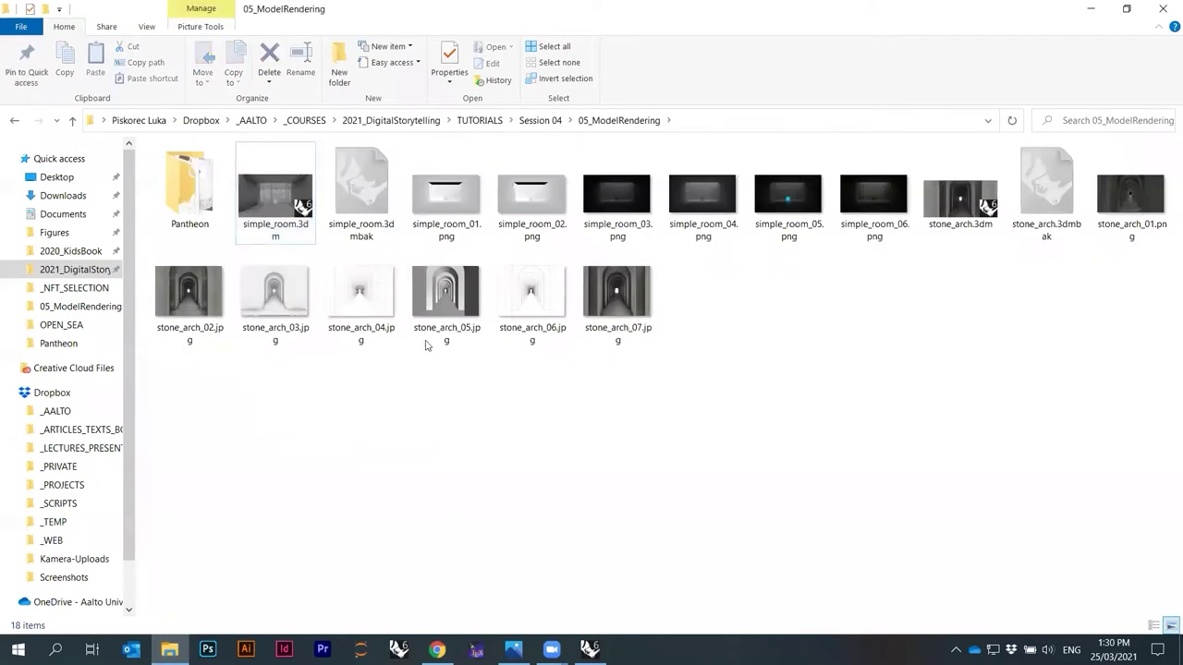
left_click(437, 204)
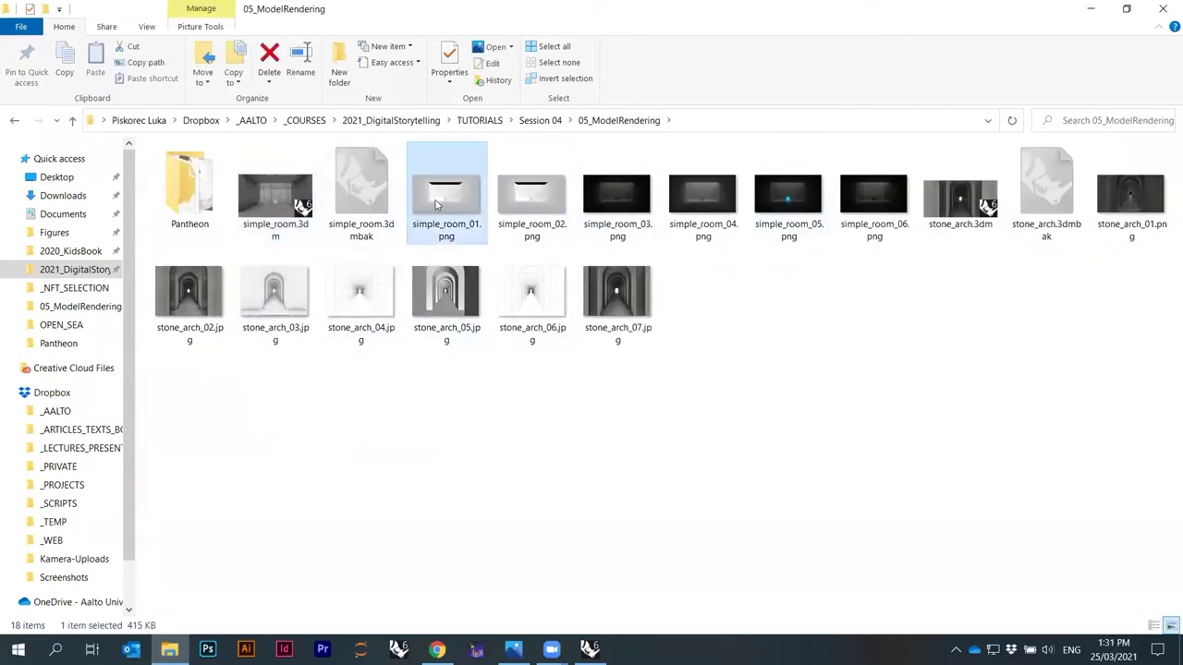
double_click(436, 204)
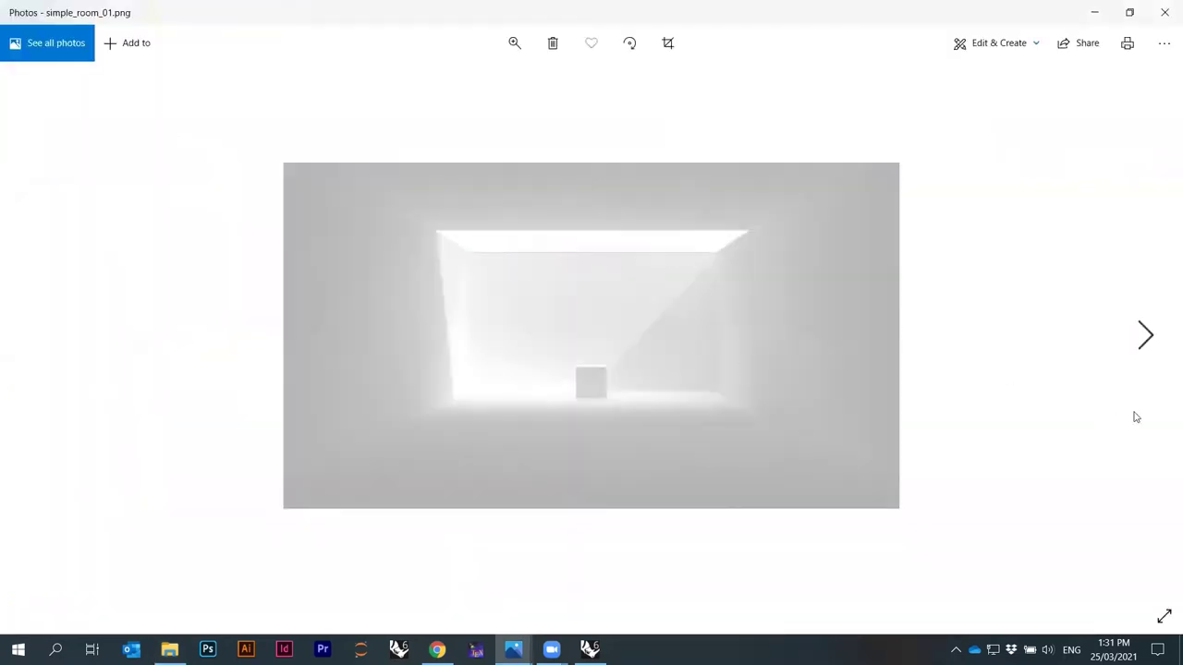
Browse through the series of simple_room renderings up to simple_room_06.png.
key("Right")
key("Right")
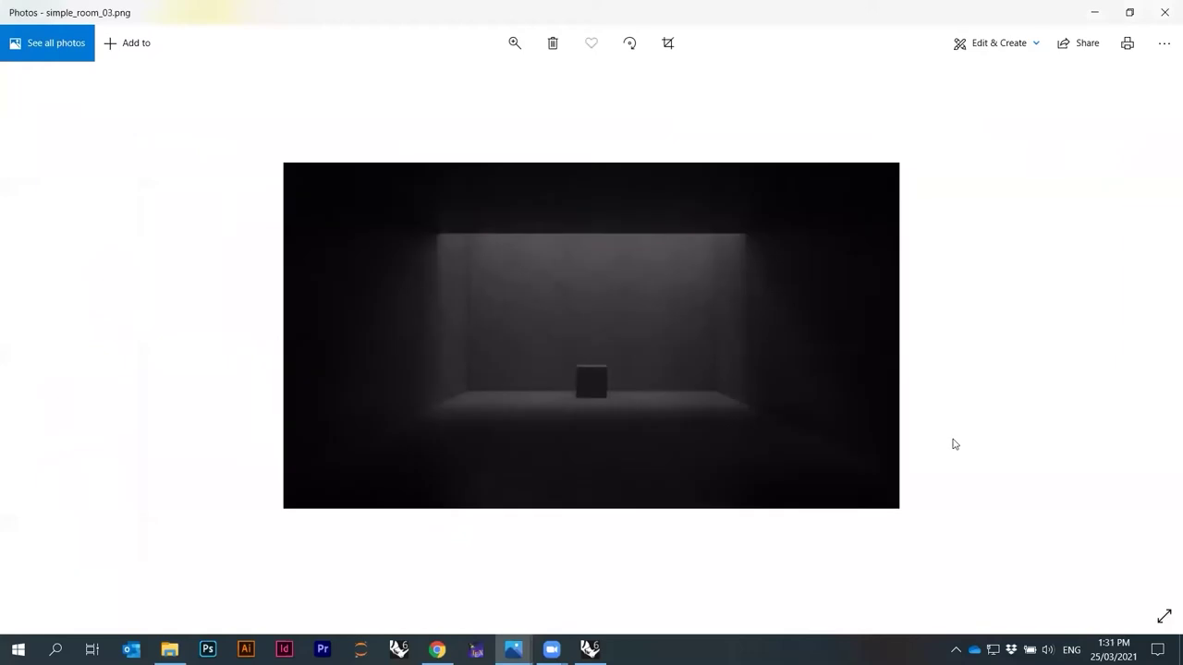
key("Right")
key("Right")
key("Right")
key("Right")
key("Left")
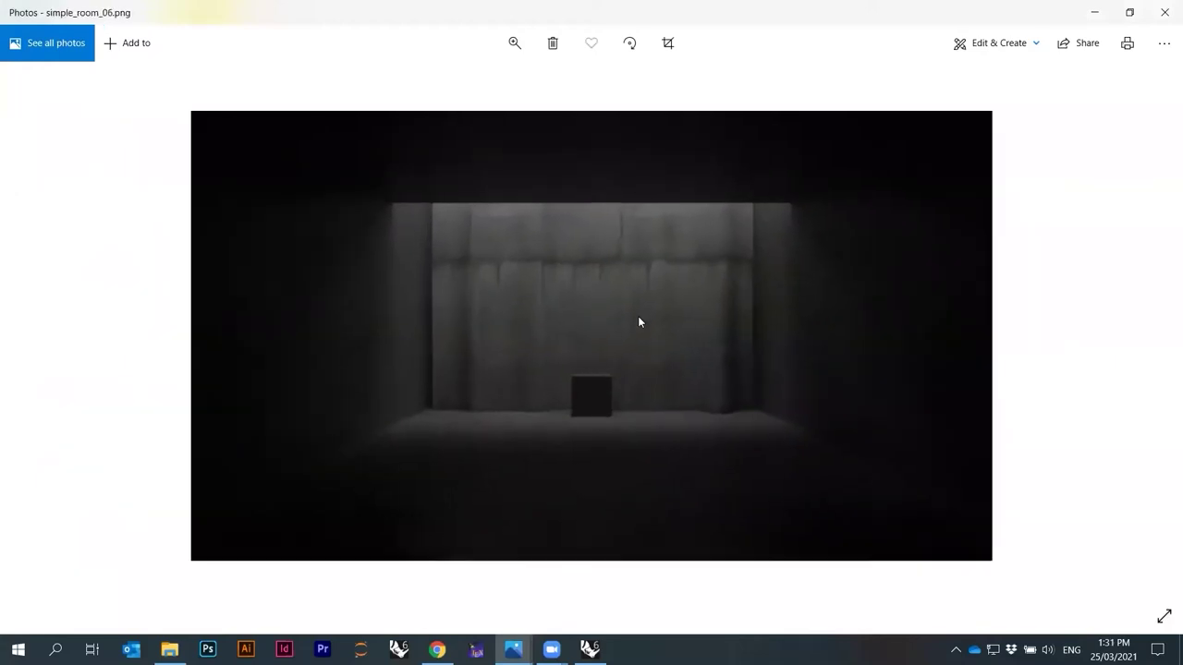
Examine the textured back wall and the box in simple_room_06.png up close.
scroll(637, 322, "up", 3)
scroll(628, 289, "down", 3)
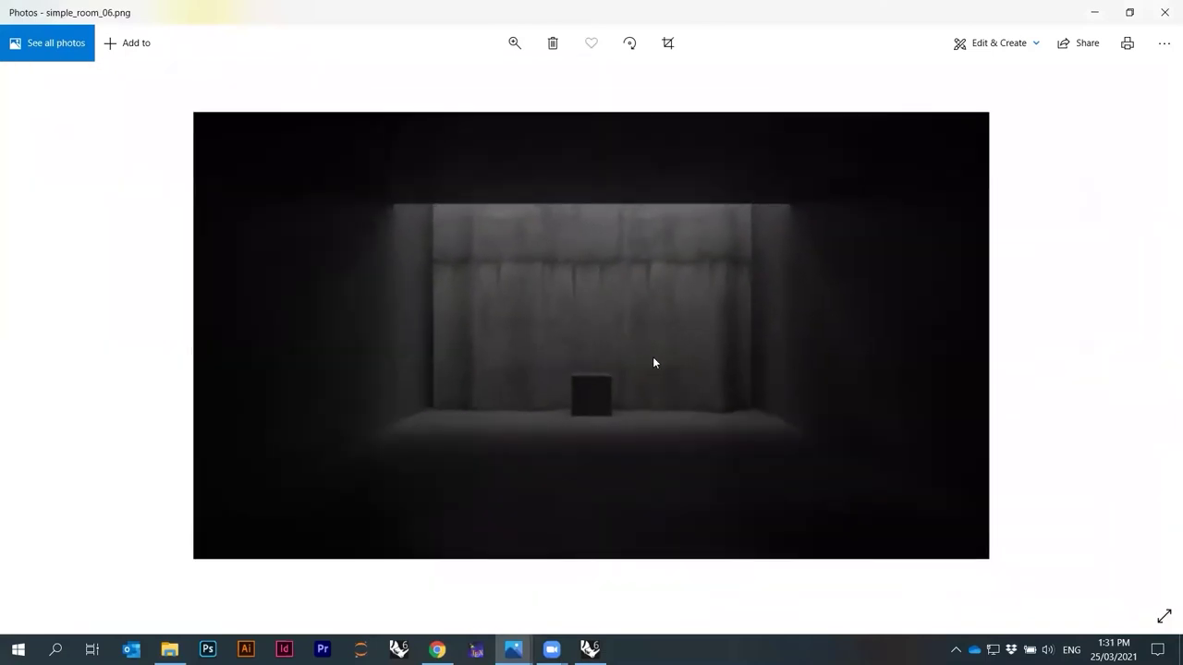
scroll(549, 386, "up", 4)
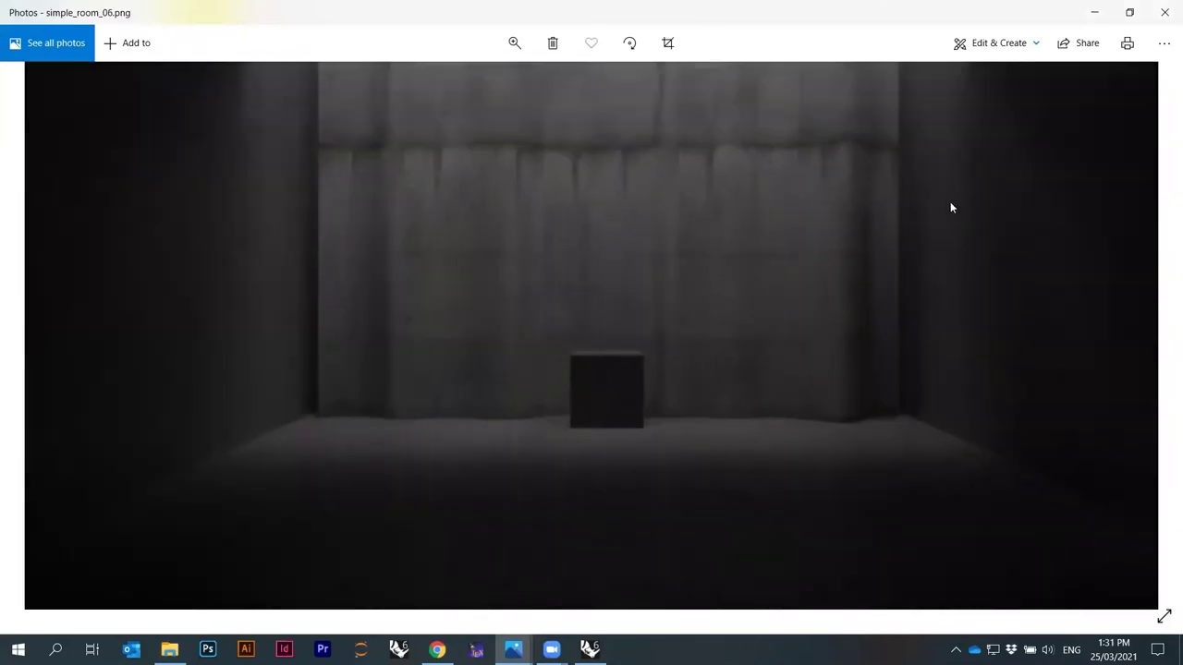
left_click_drag(862, 366, 570, 462)
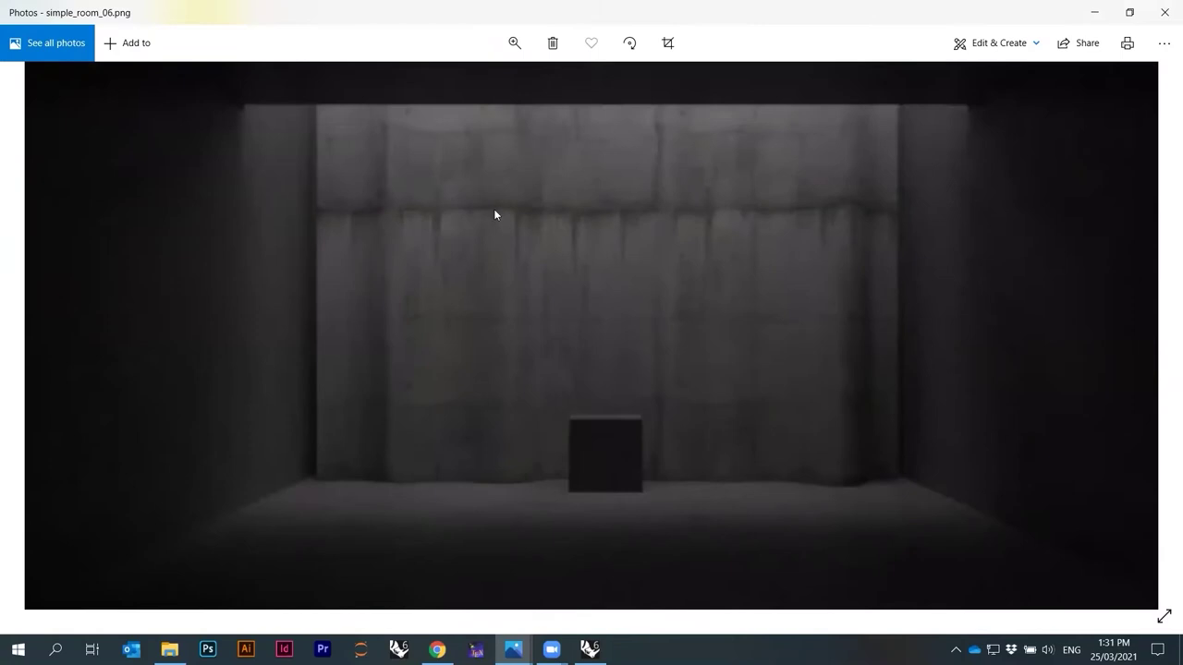
scroll(613, 301, "down", 1)
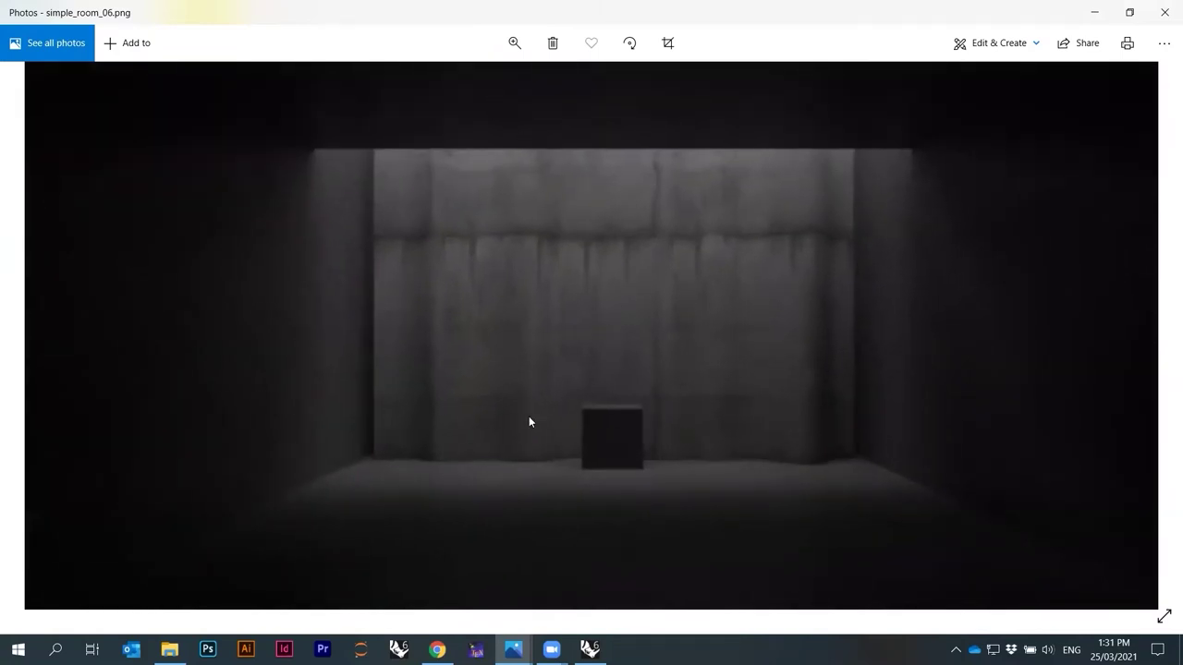
scroll(552, 379, "down", 3)
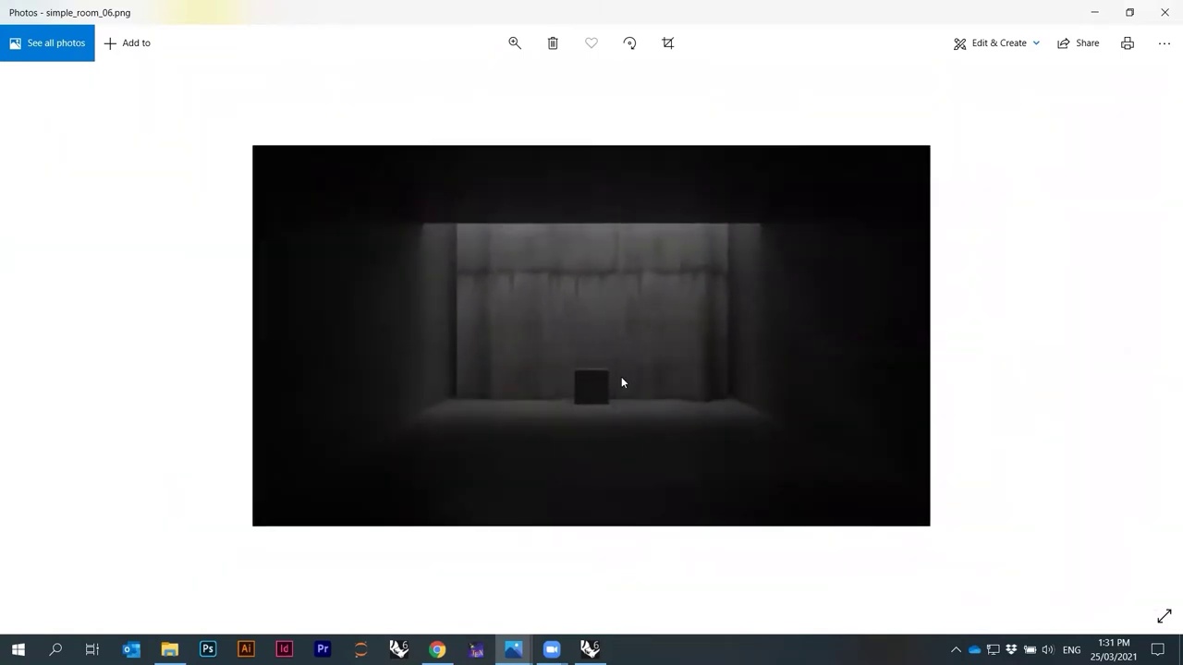
Go back to simple_room_05.png and examine the glowing blue box and its floor reflection.
key("Left")
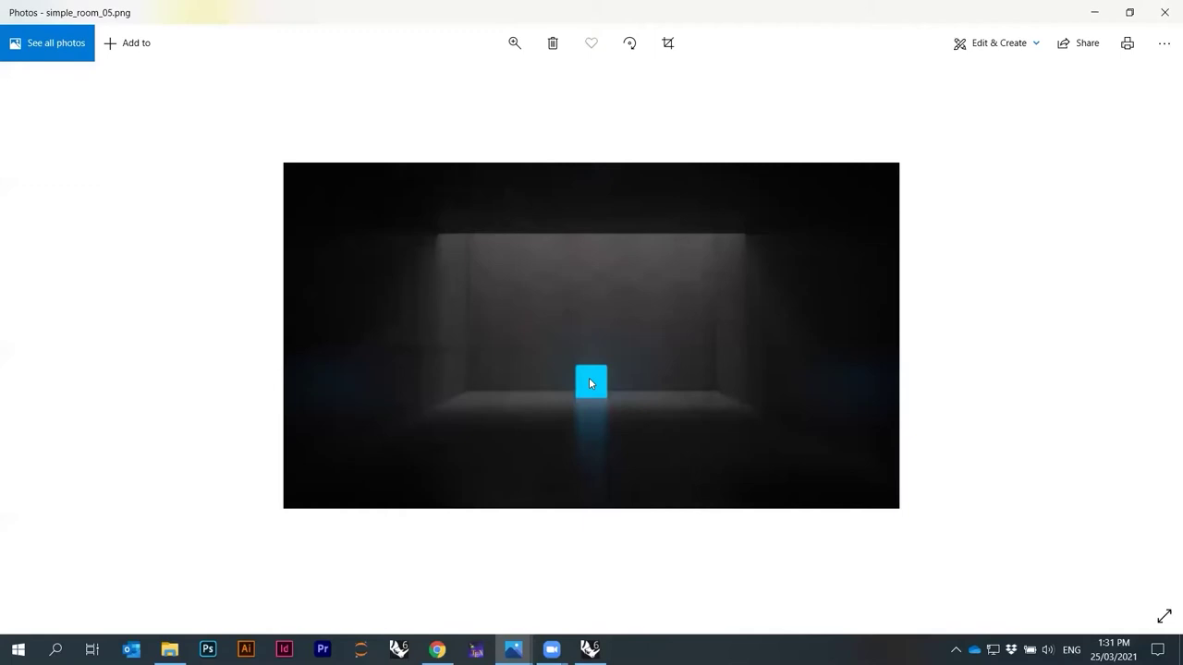
scroll(593, 305, "up", 3)
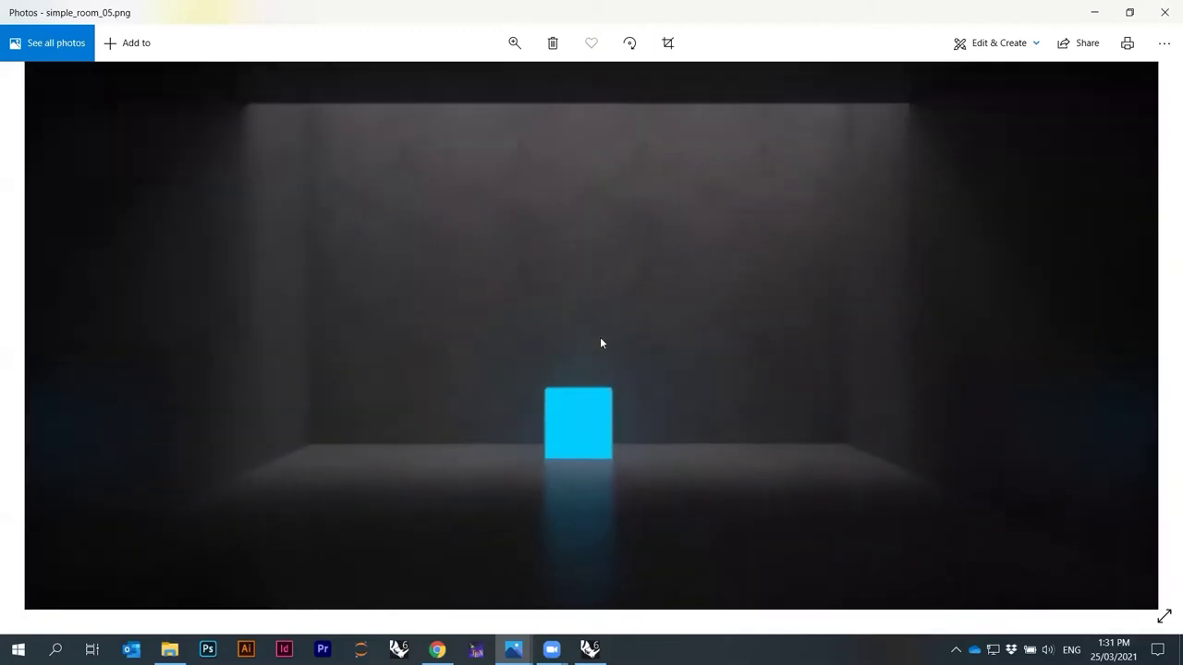
scroll(544, 415, "down", 3)
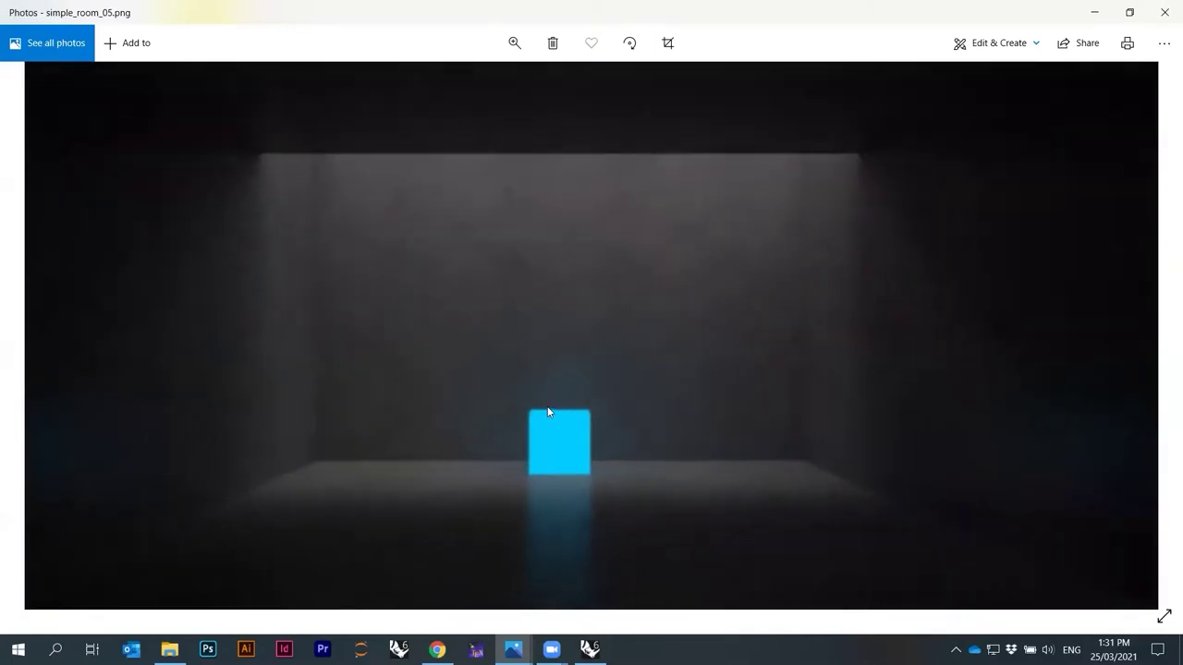
Go back to simple_room_04.png and examine the foggy light falling into the room.
key("Left")
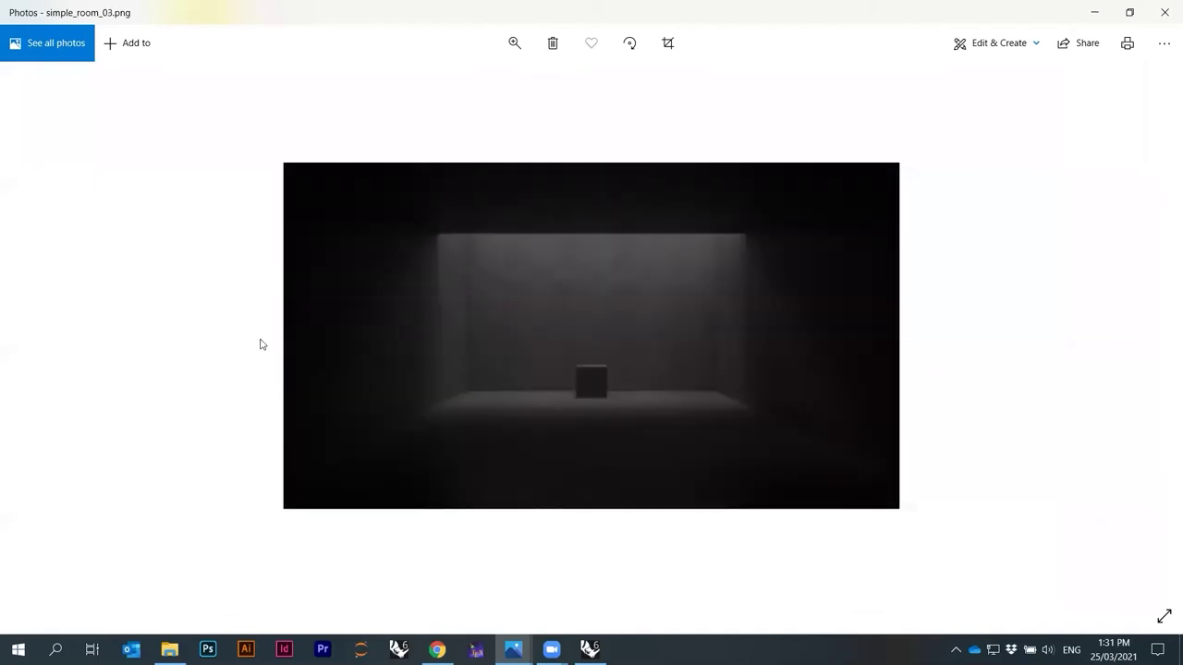
scroll(622, 328, "up", 3)
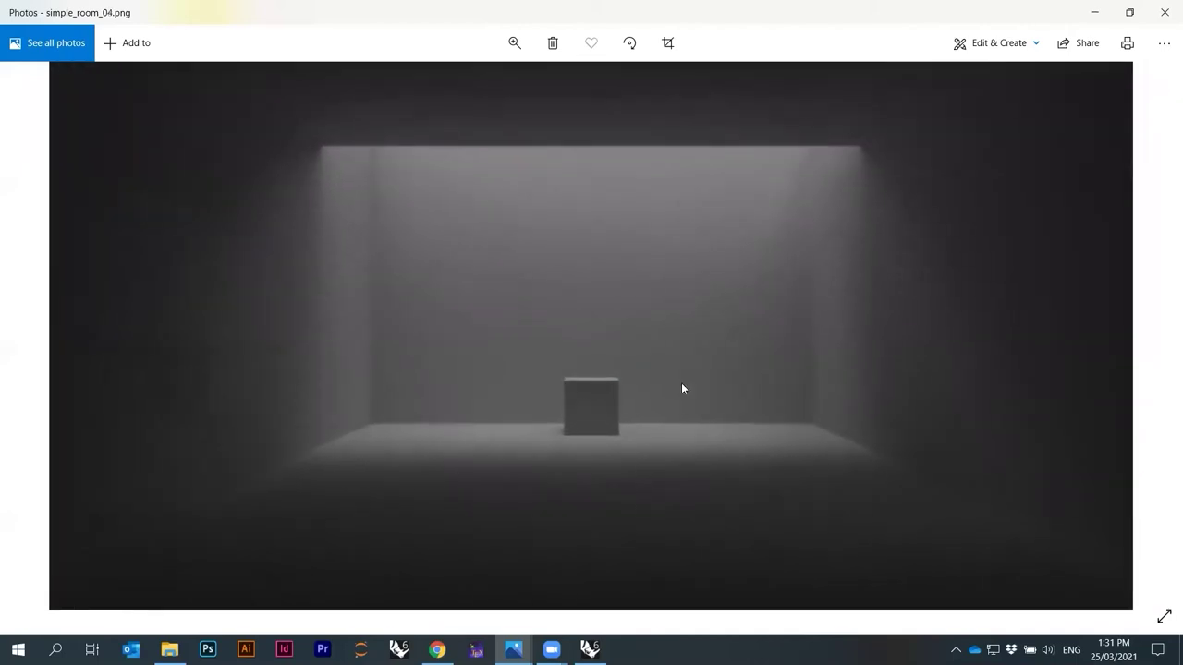
scroll(632, 407, "down", 3)
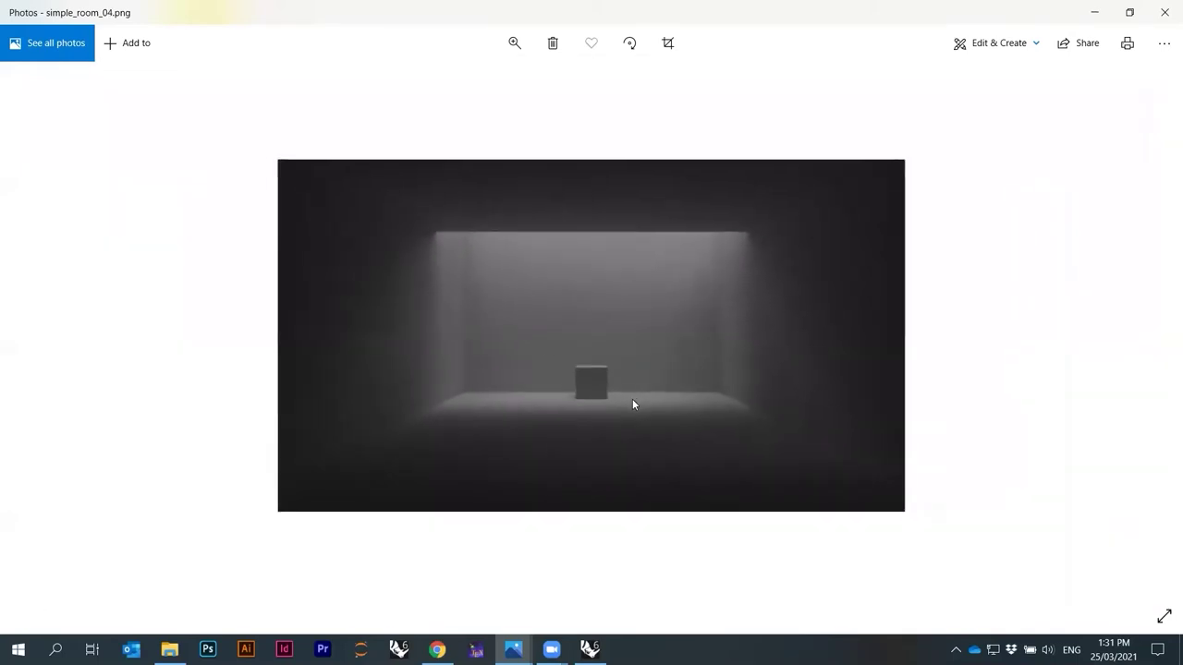
Go back to simple_room_01.png and examine the light and shadow around the box up close.
key("Left")
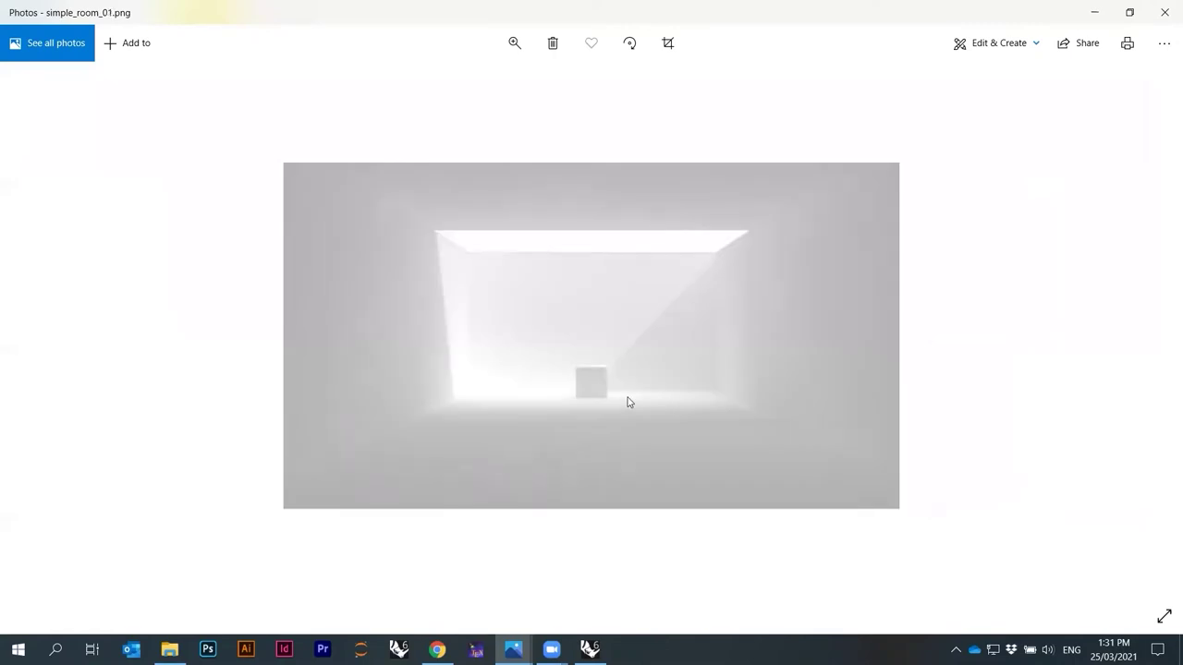
key("Left")
scroll(623, 347, "up", 5)
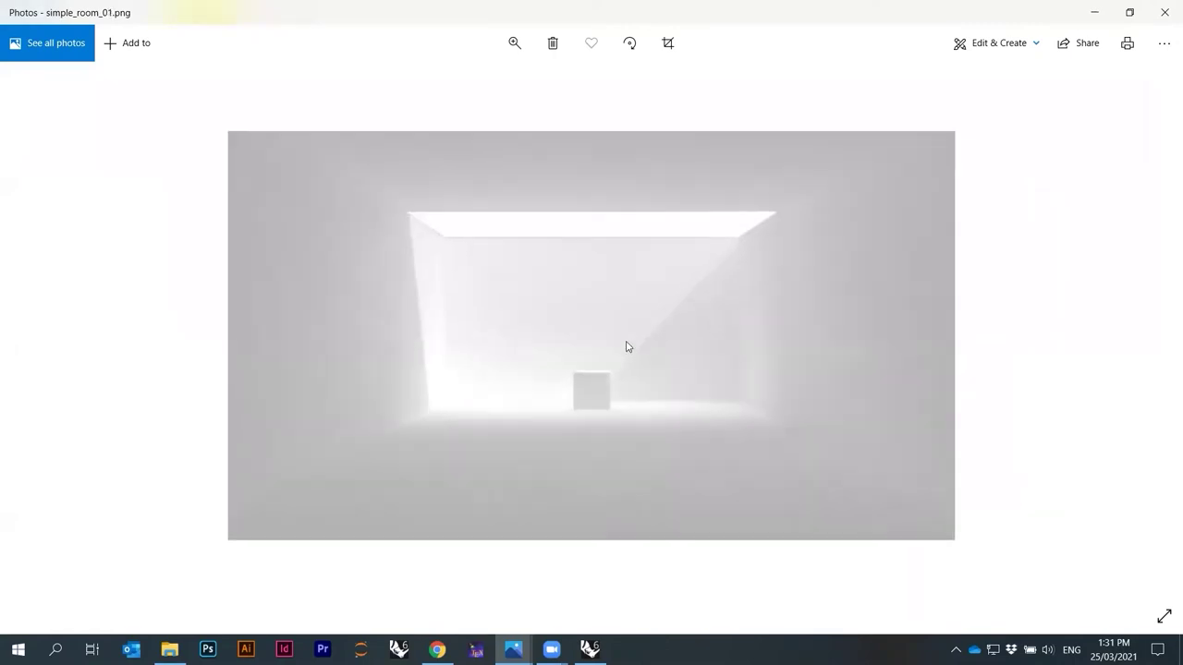
scroll(647, 296, "down", 1)
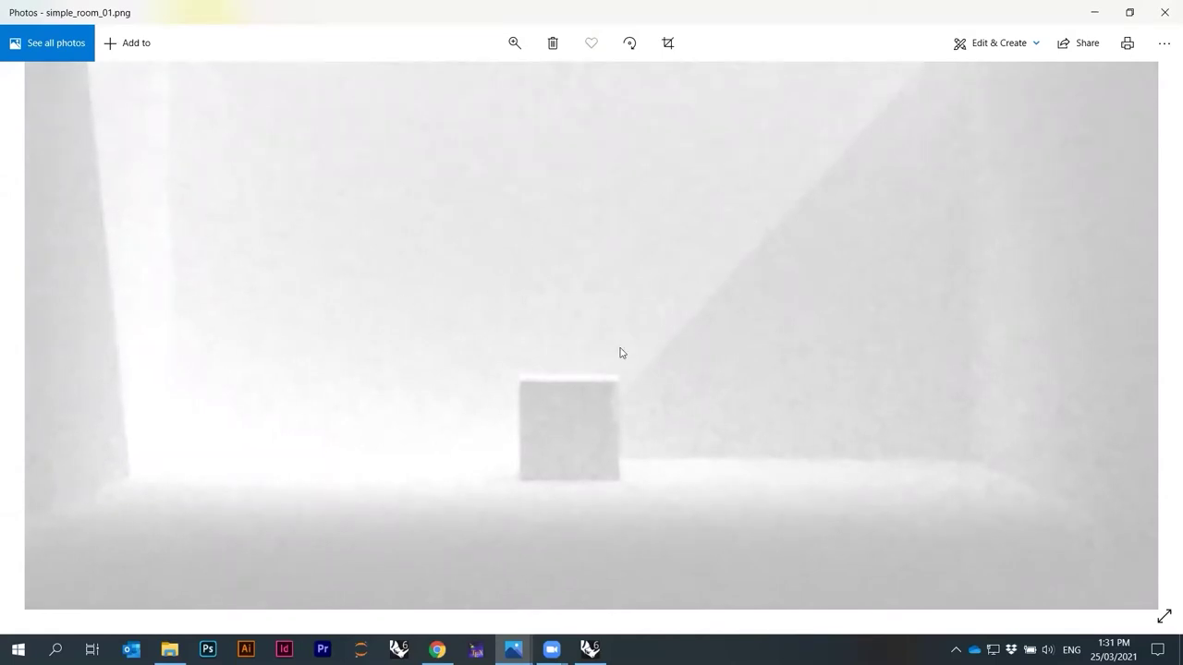
scroll(624, 357, "down", 4)
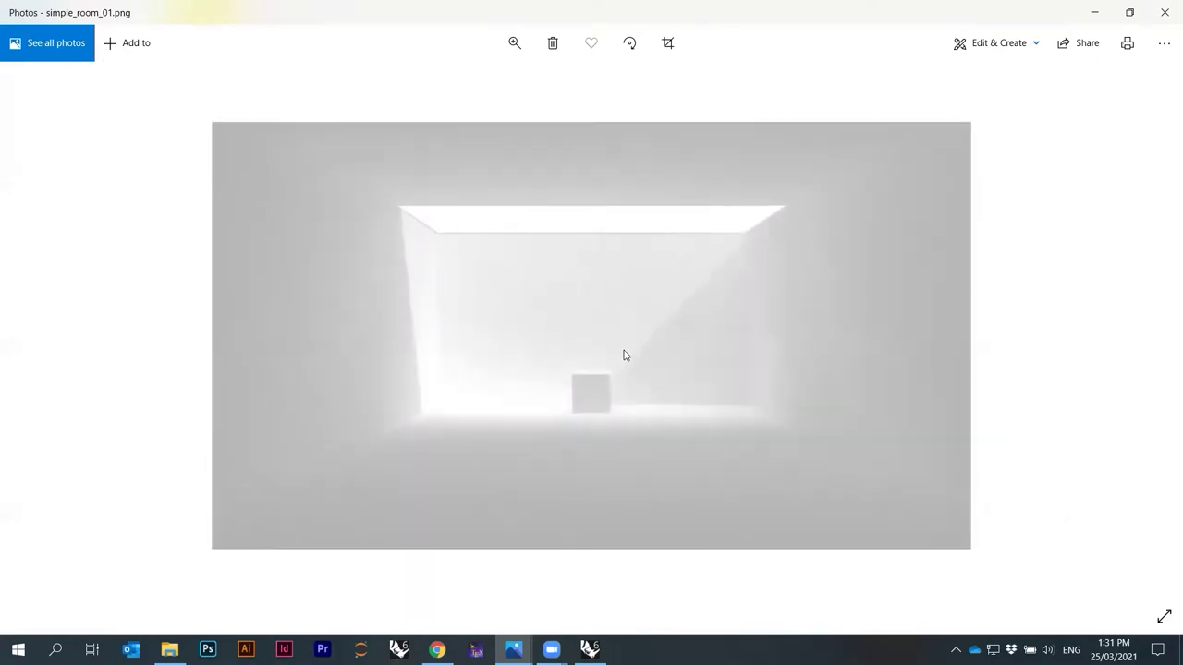
scroll(624, 355, "down", 1)
Move on to simple_room_02.png and examine its shadow edge and wall surfaces up close.
key("Right")
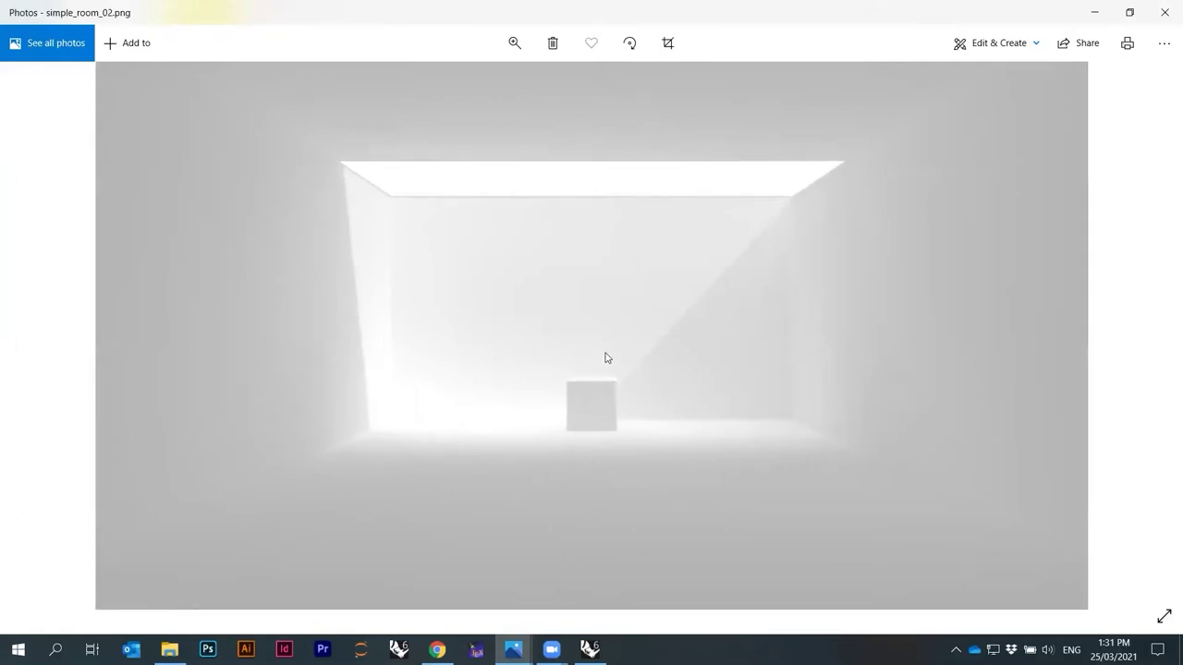
scroll(606, 358, "up", 2)
left_click_drag(620, 311, 628, 366)
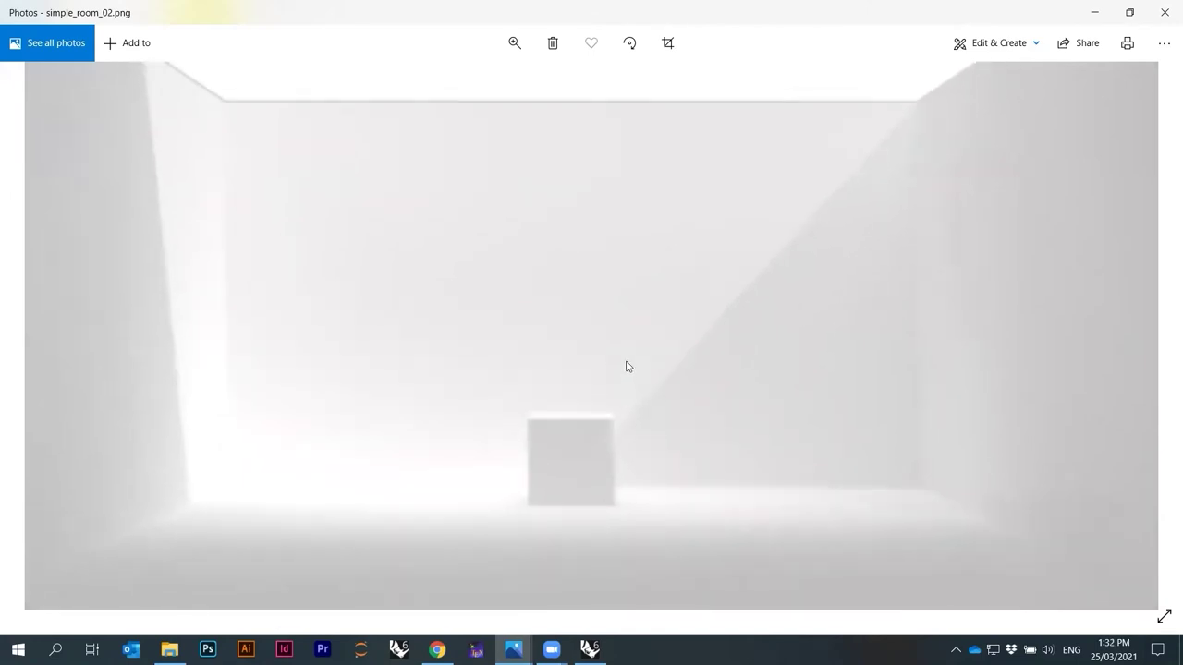
scroll(629, 367, "down", 3)
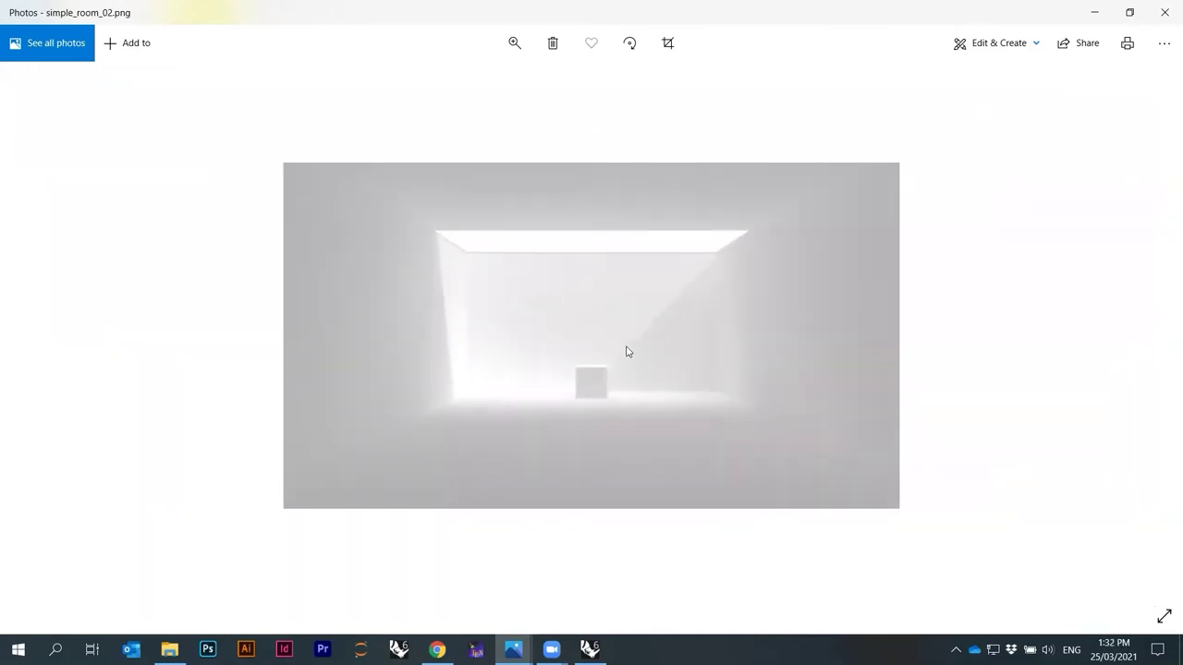
Browse through the remaining simple_room renderings to the arcade rendering stone_arch_01.png.
key("Right")
key("Right")
key("Right")
key("Right")
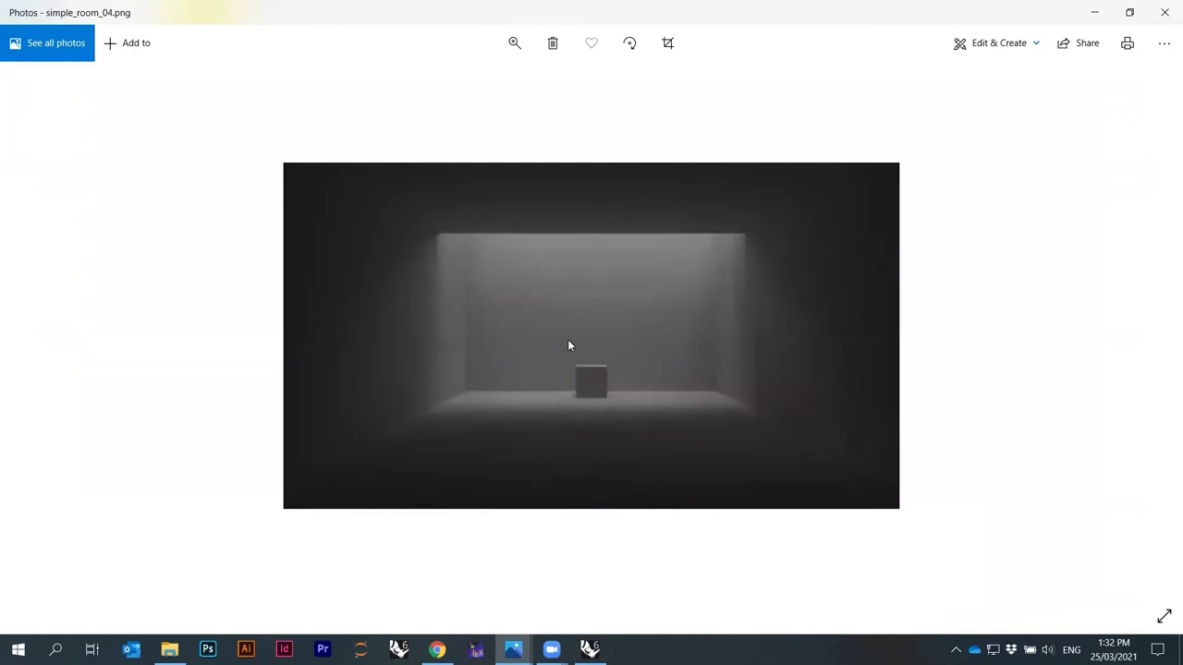
key("Right")
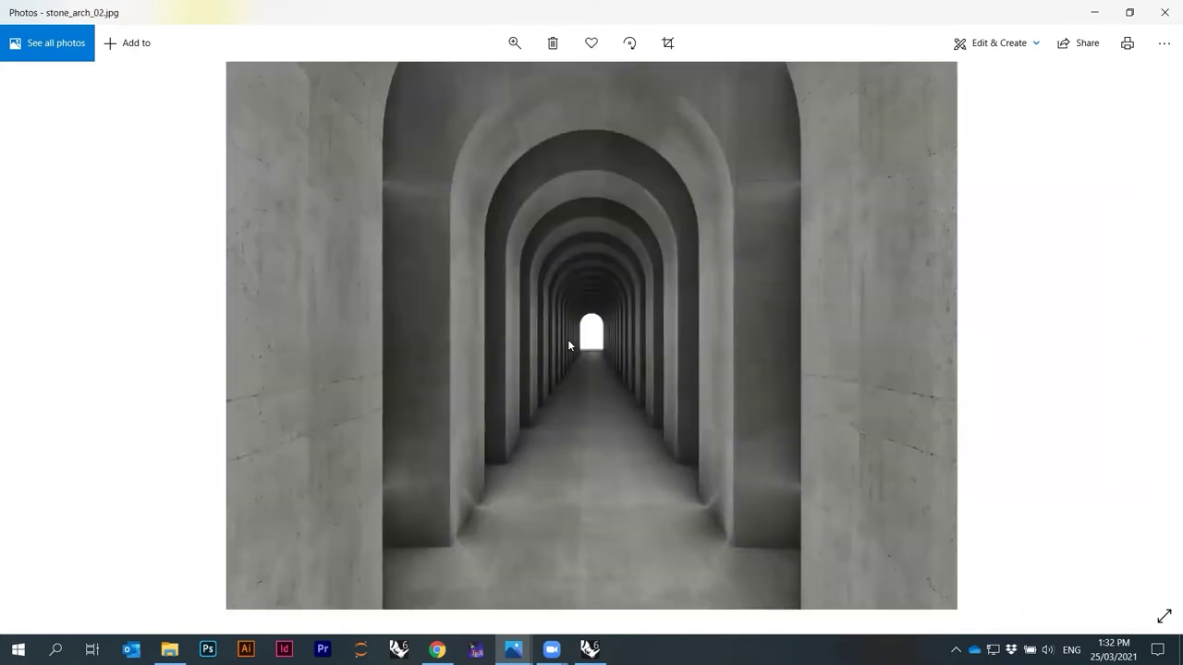
key("Right")
left_click(1112, 381)
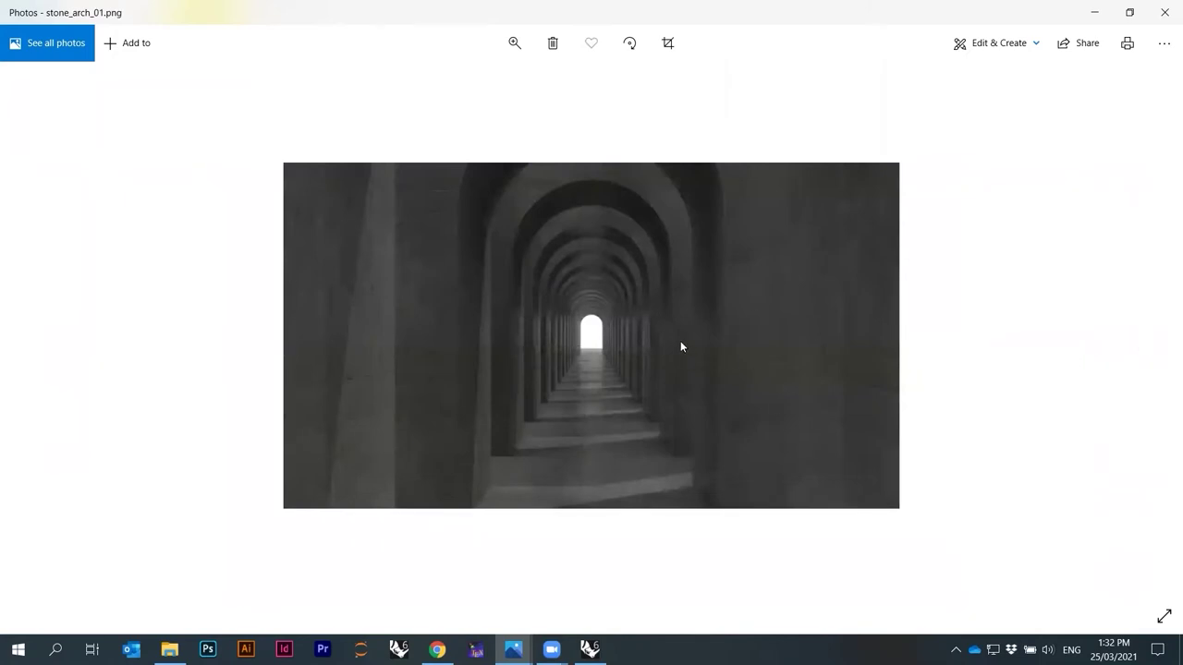
Examine the light streaks on the floor and the arches in stone_arch_01.png up close.
scroll(680, 347, "up", 3)
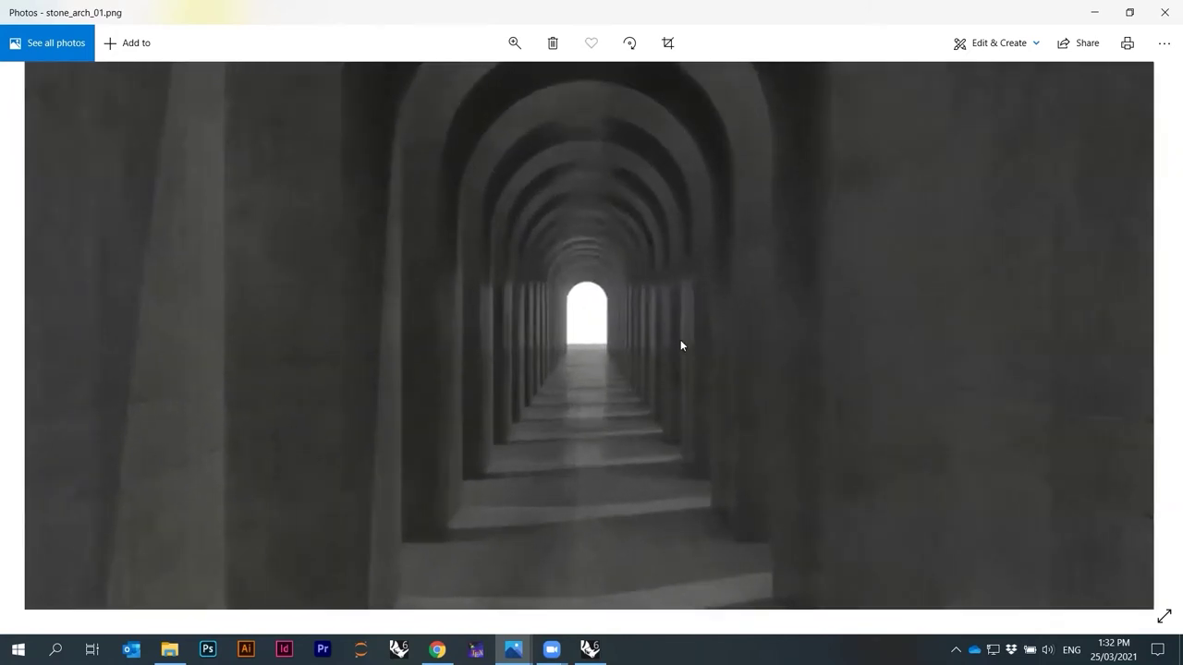
scroll(677, 338, "down", 3)
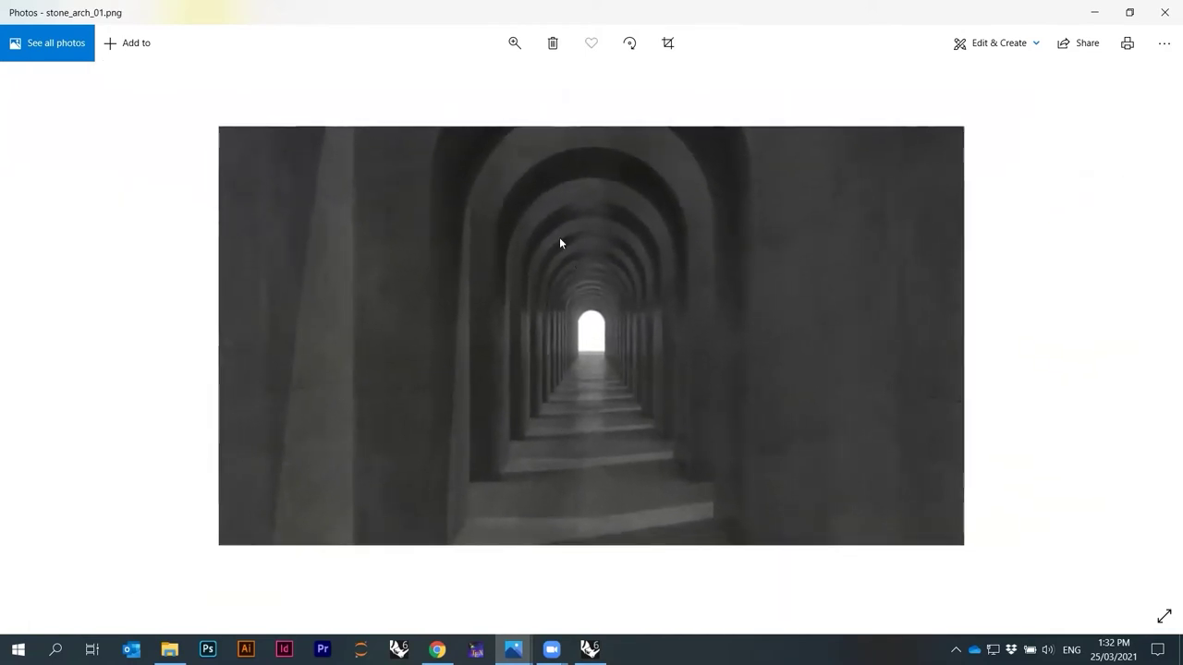
scroll(672, 366, "up", 1)
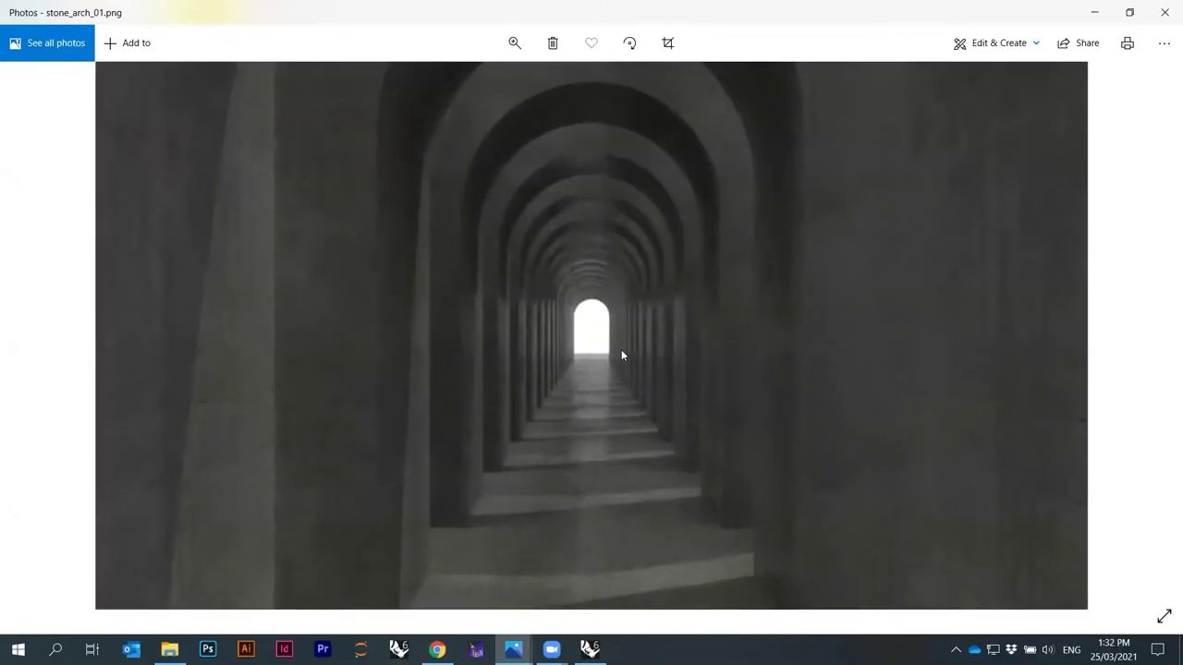
Compare stone_arch_02.jpg with stone_arch_01.png, examining the darker rendering again up close.
key("Right")
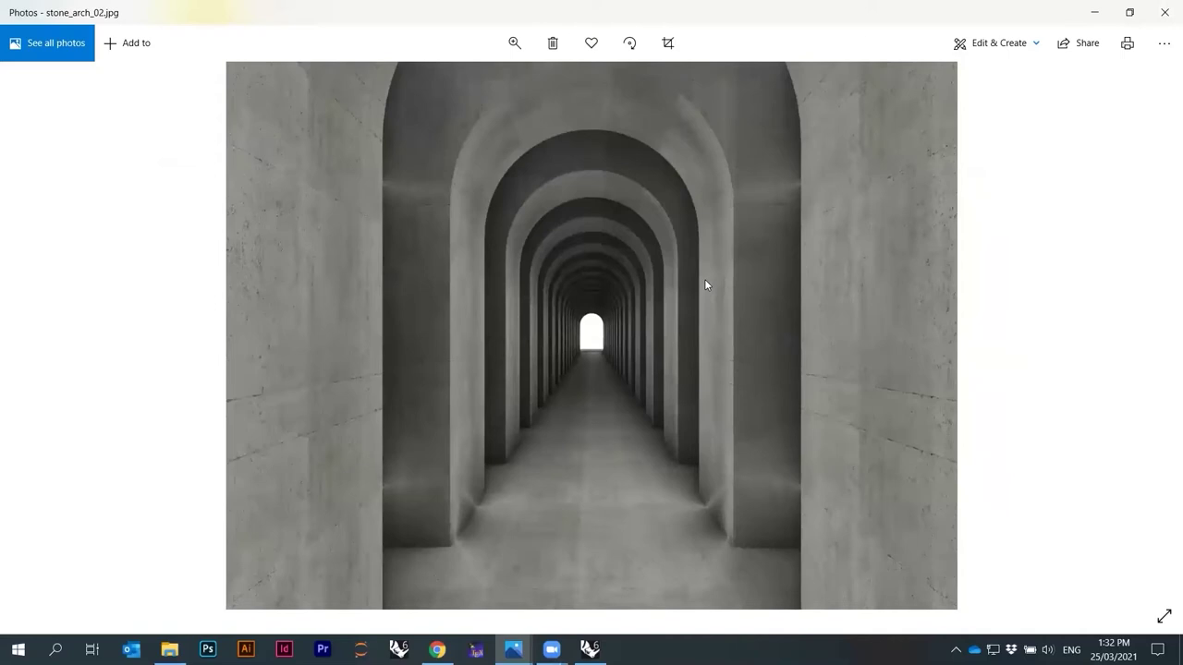
key("Left")
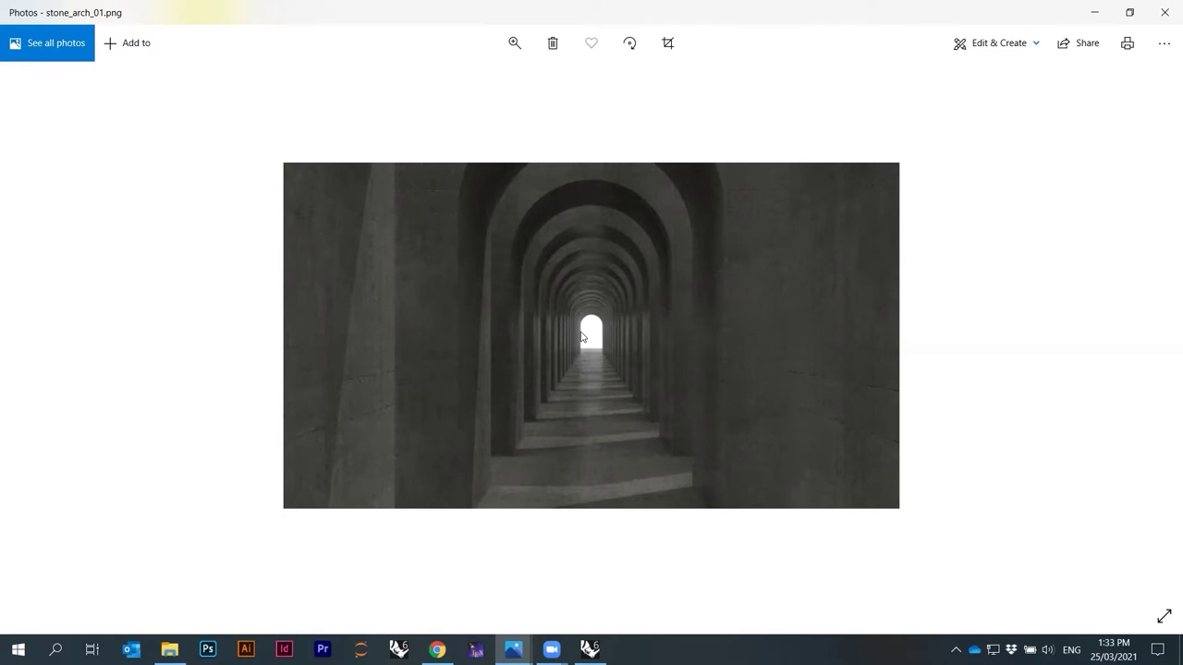
scroll(581, 338, "up", 5)
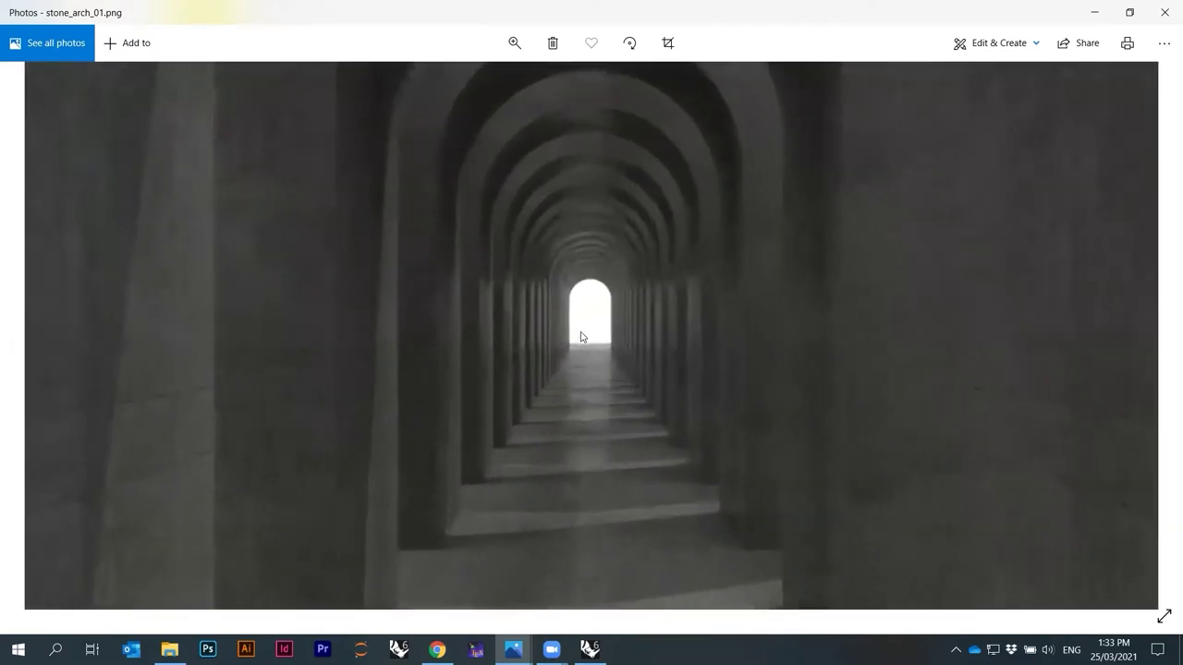
scroll(581, 337, "down", 5)
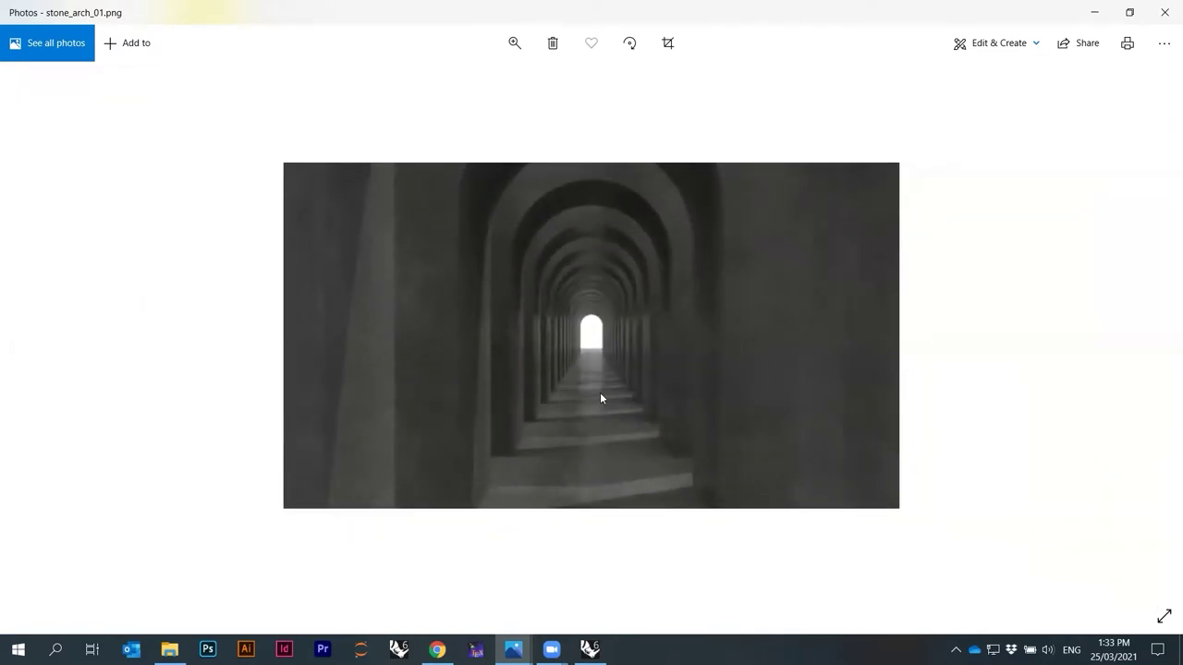
Browse the stone_arch display variants from stone_arch_02.jpg through to the line drawing stone_arch_06.jpg.
key("Right")
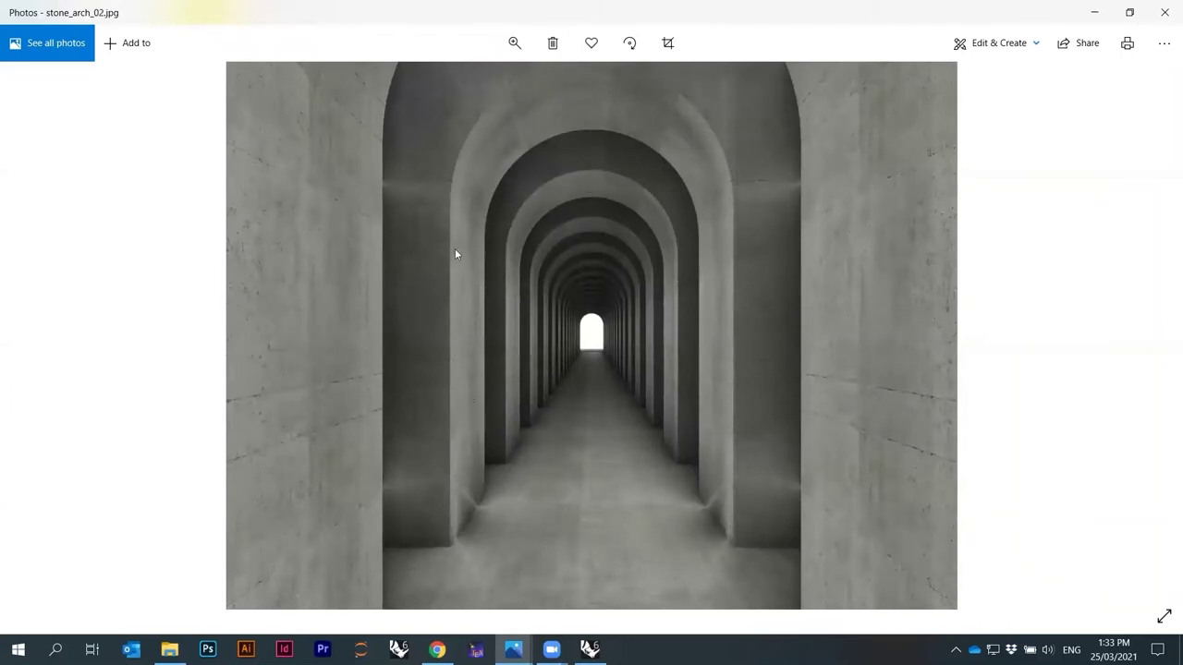
key("Right")
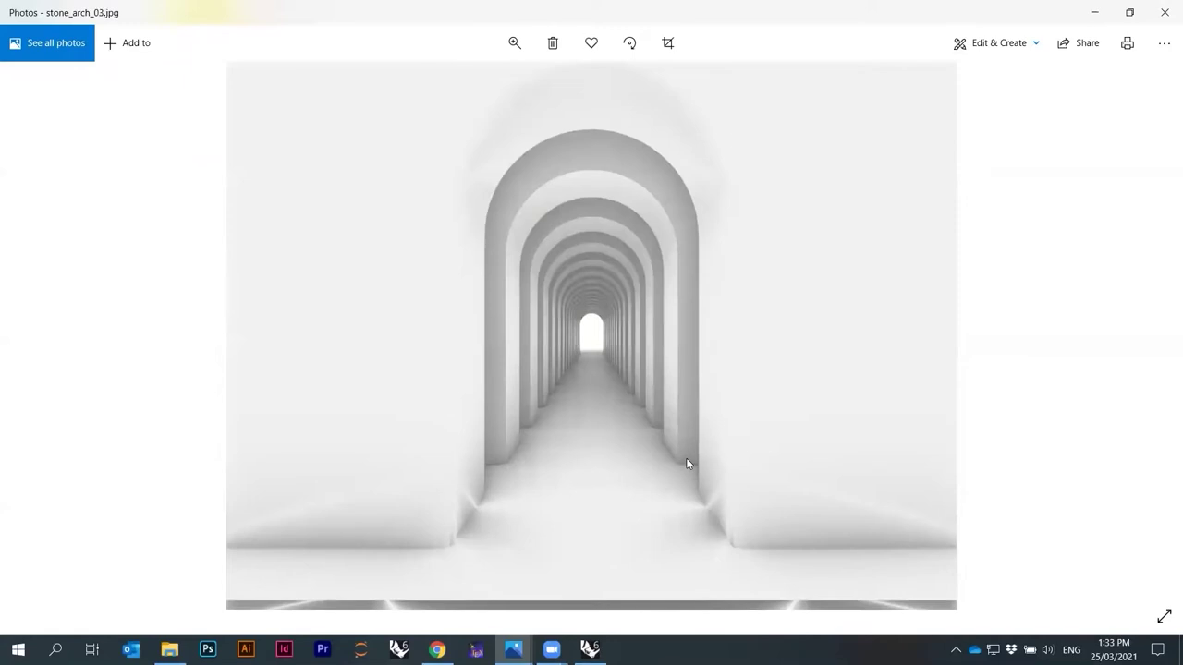
key("Right")
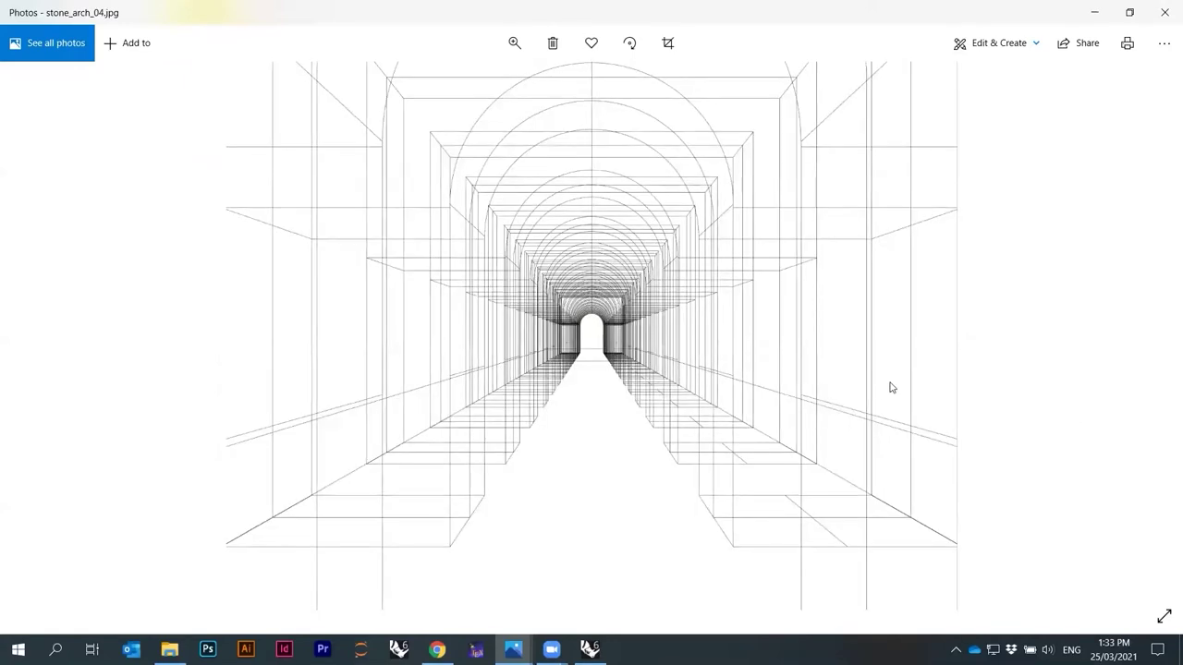
key("Right")
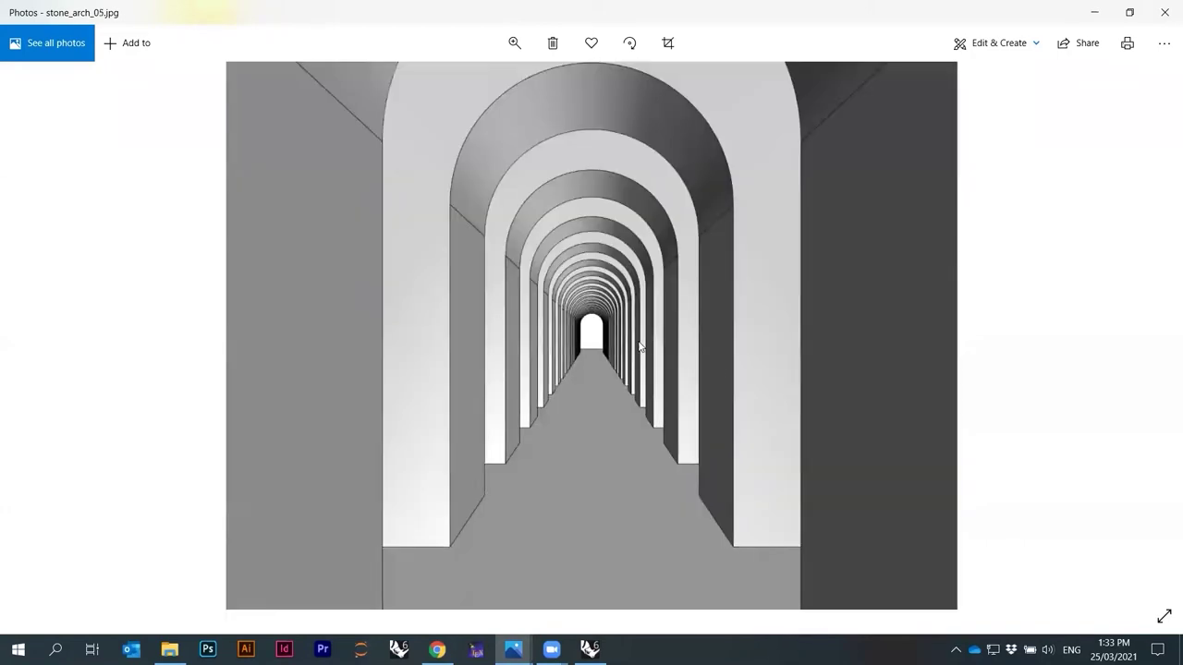
left_click(1150, 425)
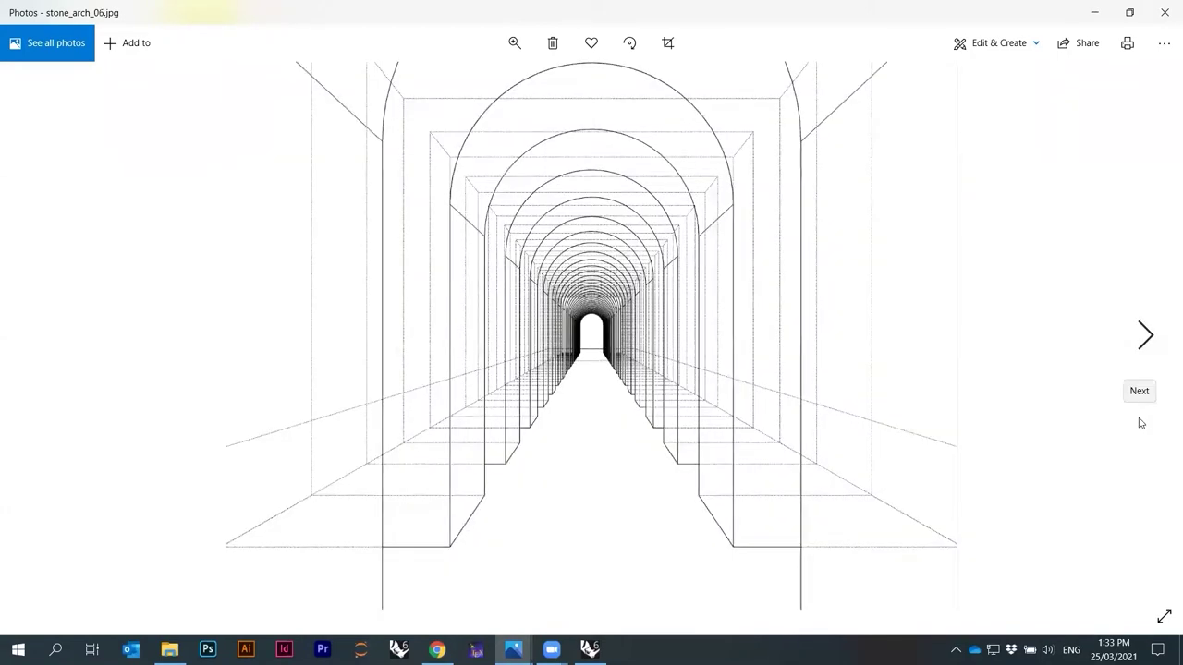
Examine the solid and dotted lines at the column bases in stone_arch_06.jpg up close.
scroll(628, 381, "up", 5)
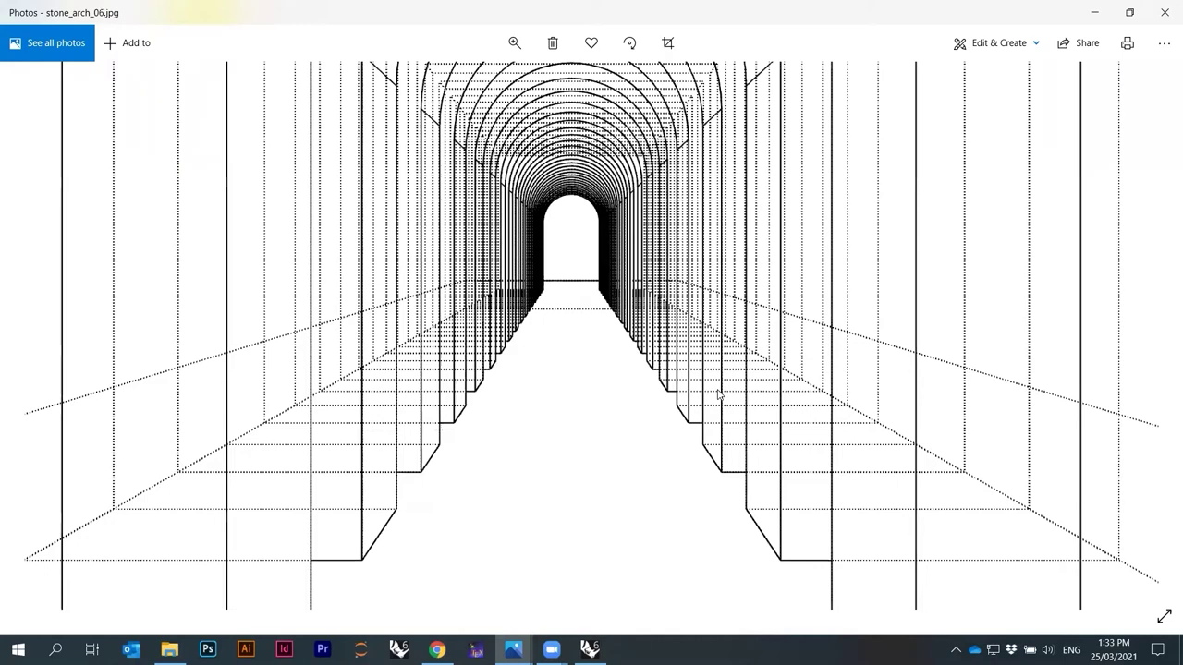
scroll(660, 474, "up", 2)
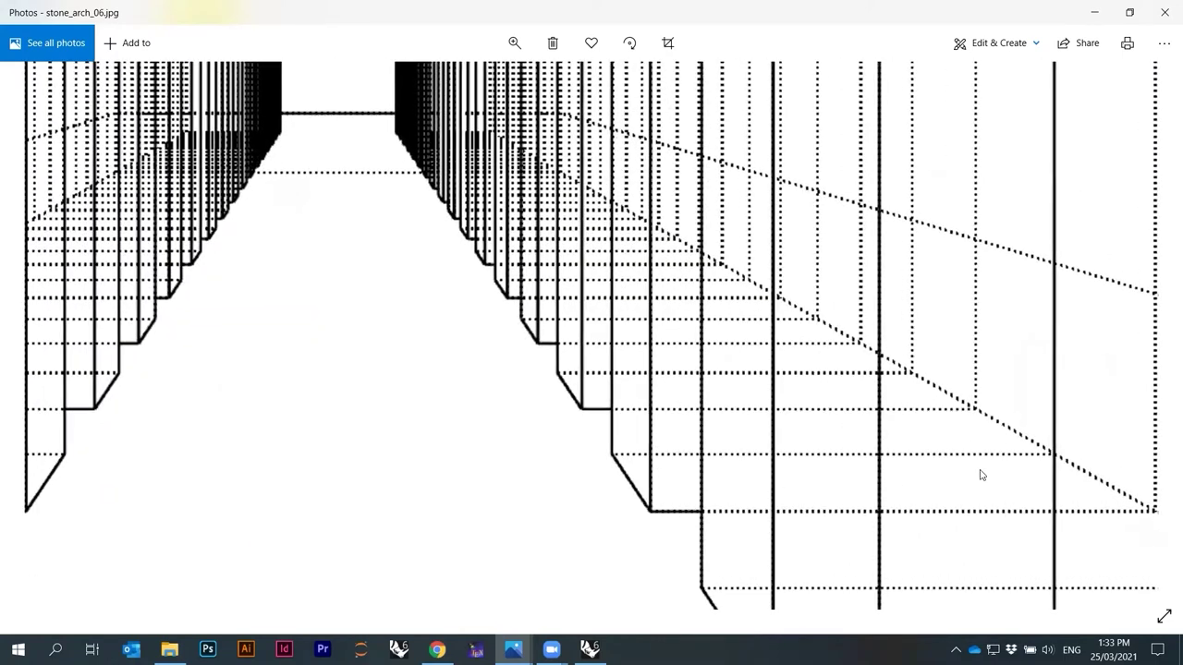
scroll(942, 440, "down", 2)
scroll(716, 423, "down", 3)
View stone_arch_07.jpg and go back through the arch variants to the concrete rendering stone_arch_02.jpg.
key("Right")
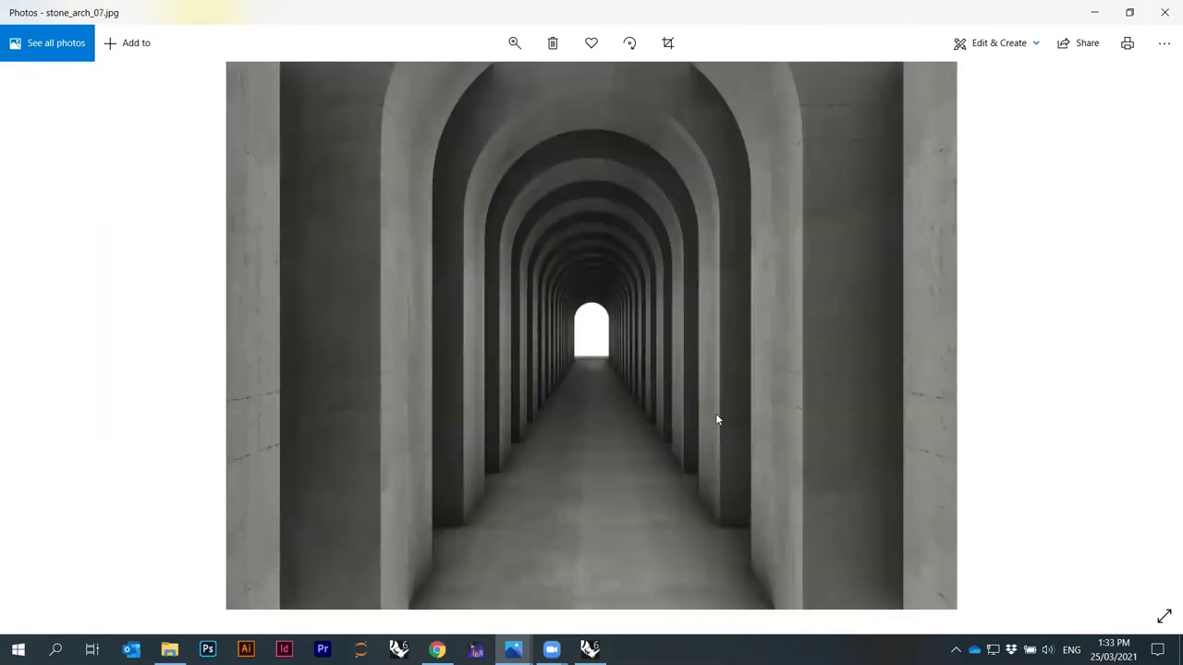
key("Left")
key("Left")
key("Left")
key("Left")
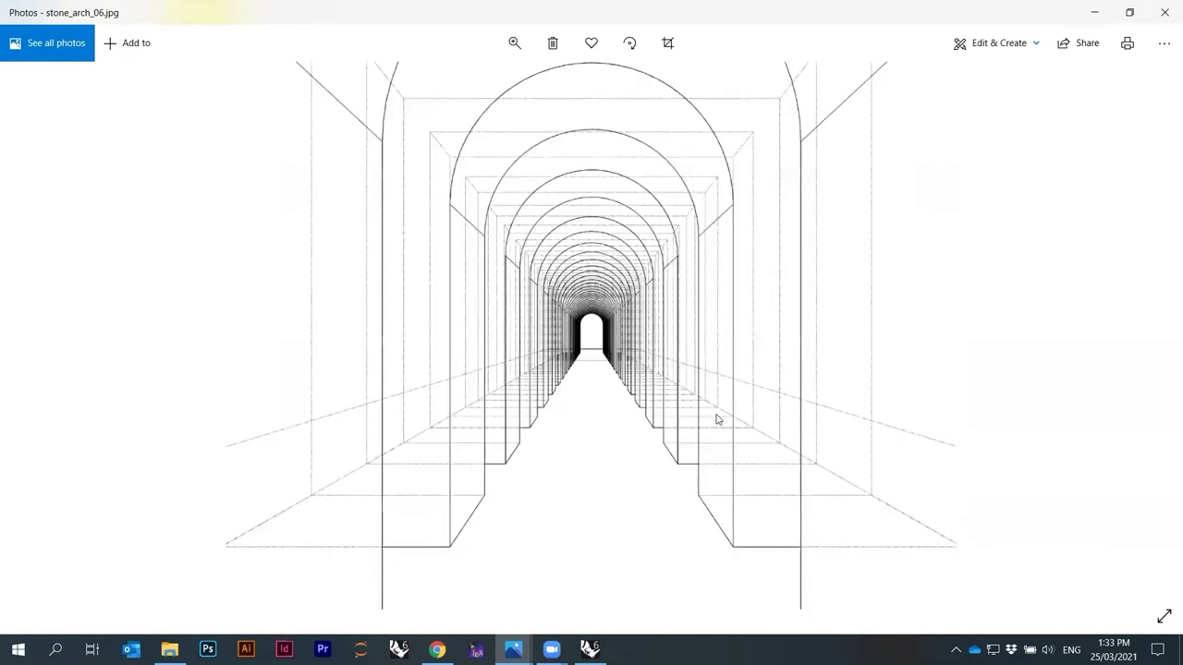
key("Left")
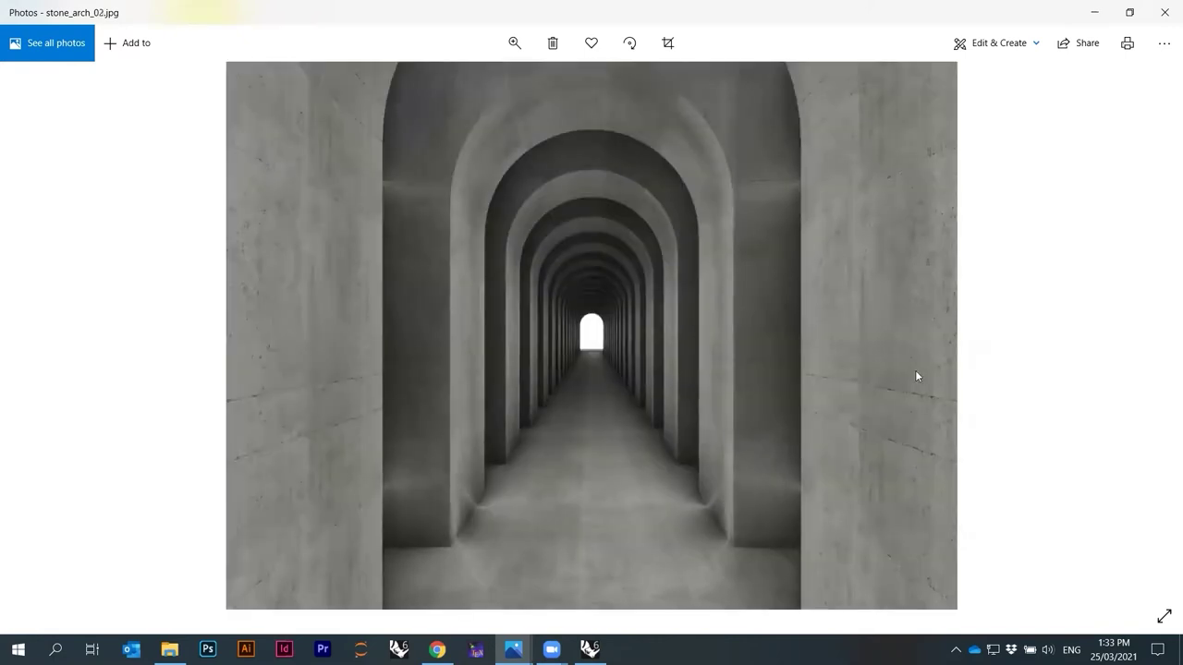
Compare the wireframe stone_arch_04.jpg and the white stone_arch_03.jpg with the concrete stone_arch_02.jpg.
key("Right")
key("Right")
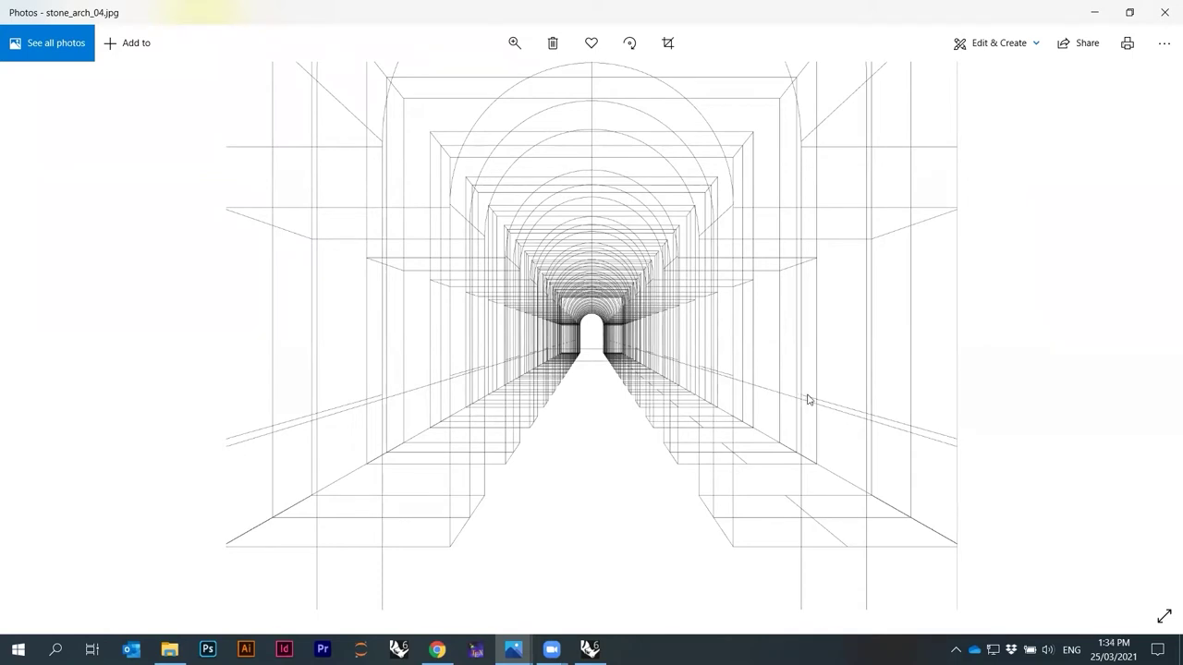
key("Left")
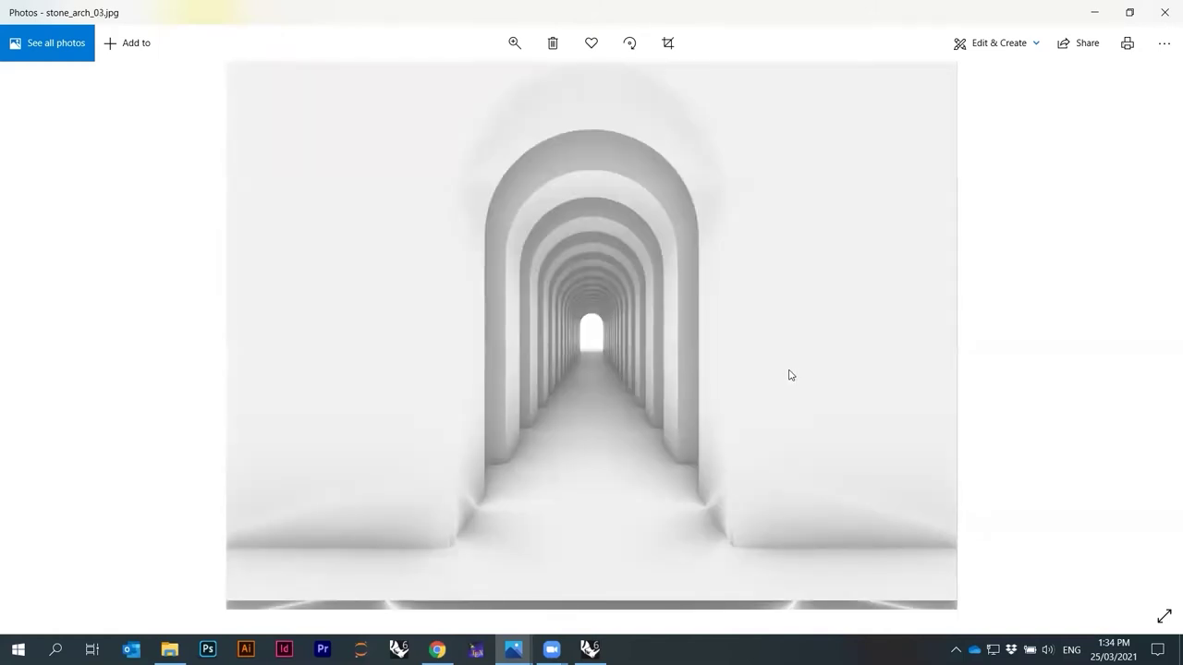
key("Left")
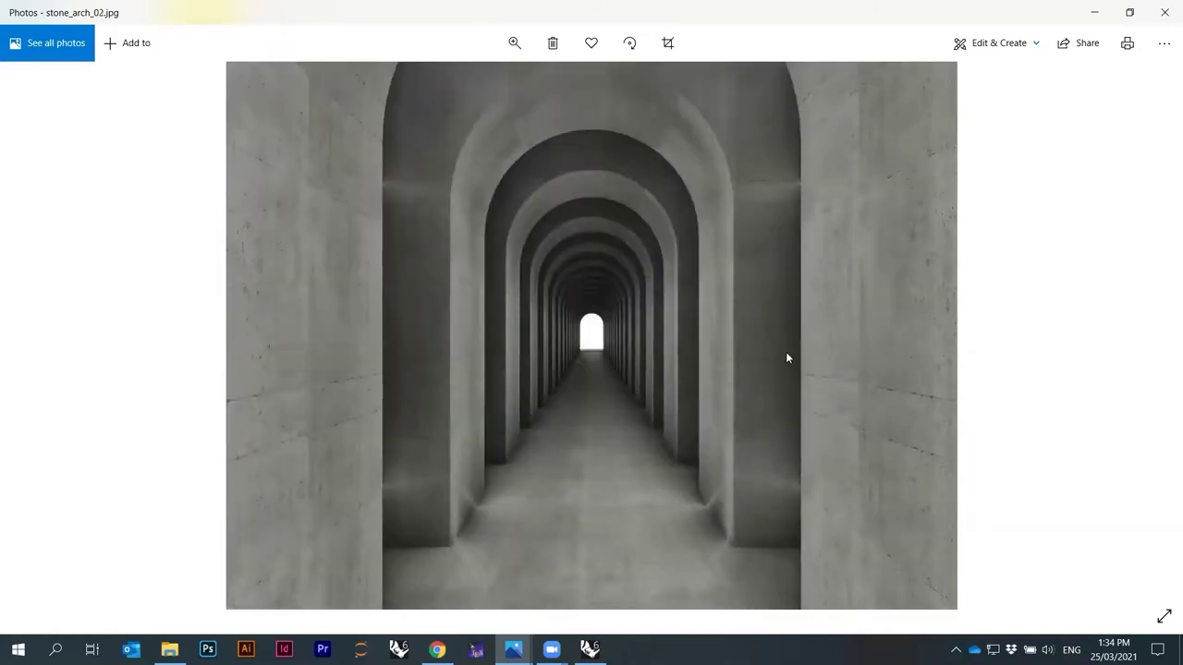
Go back through the simple_room renderings from simple_room_06.png to revisit the dark and bright versions.
key("Left")
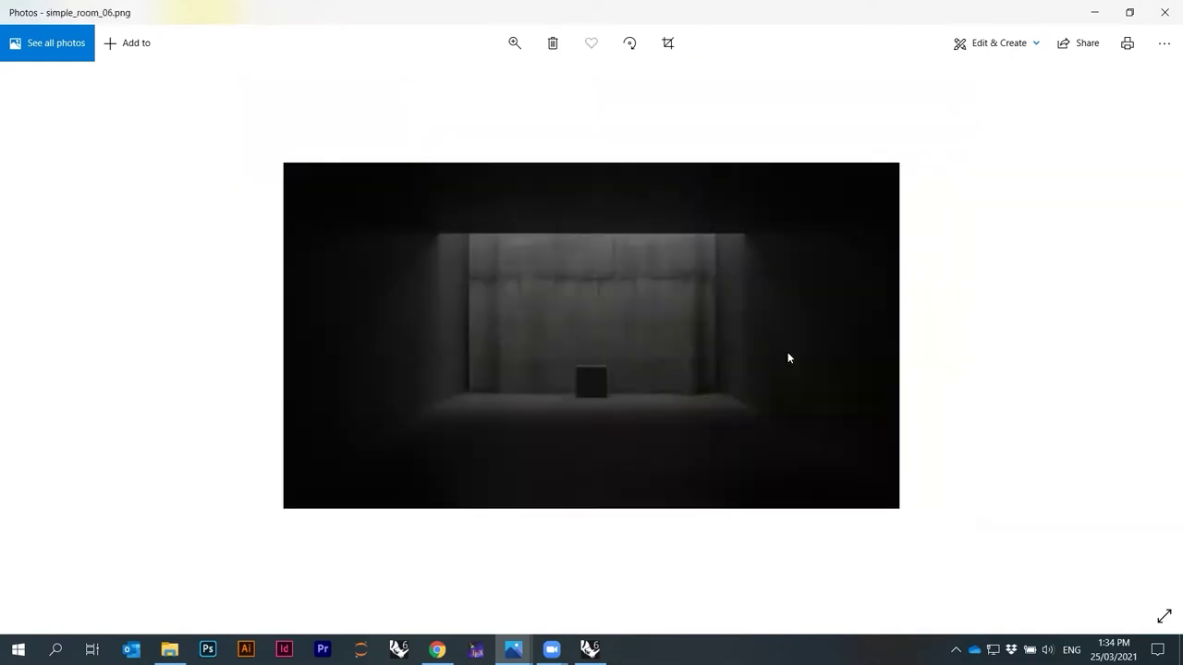
key("Left")
key("Left")
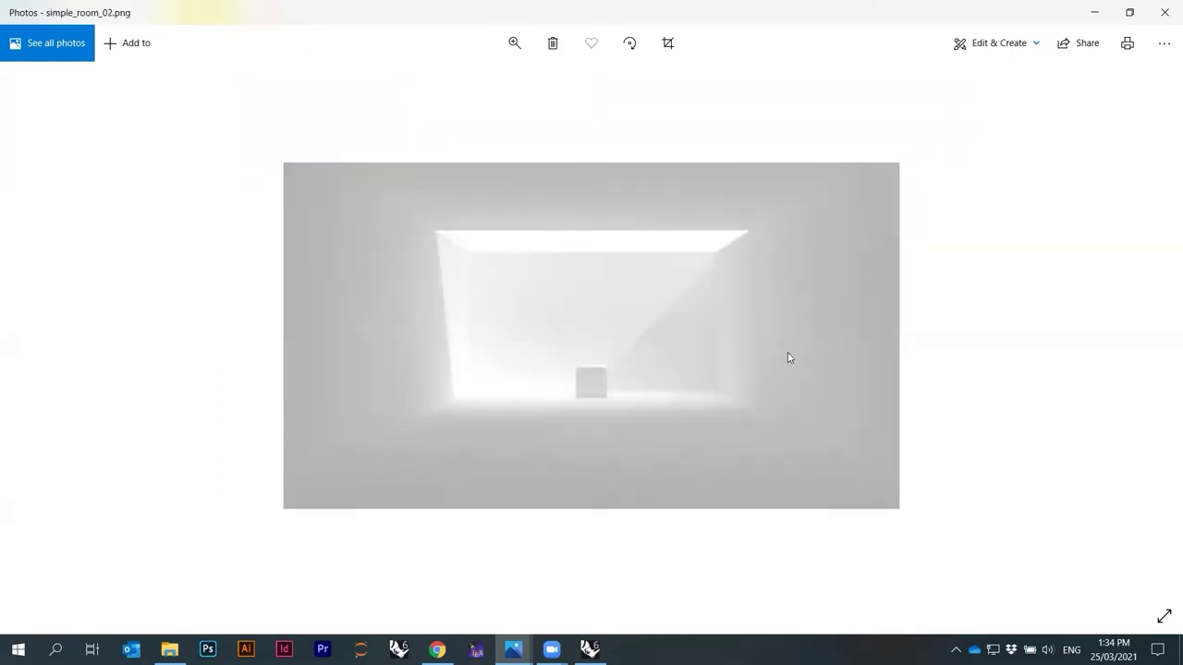
key("Right")
key("Right")
key("Left")
Close the image viewer and open the Pantheon folder inside 05_ModelRendering.
left_click(1163, 11)
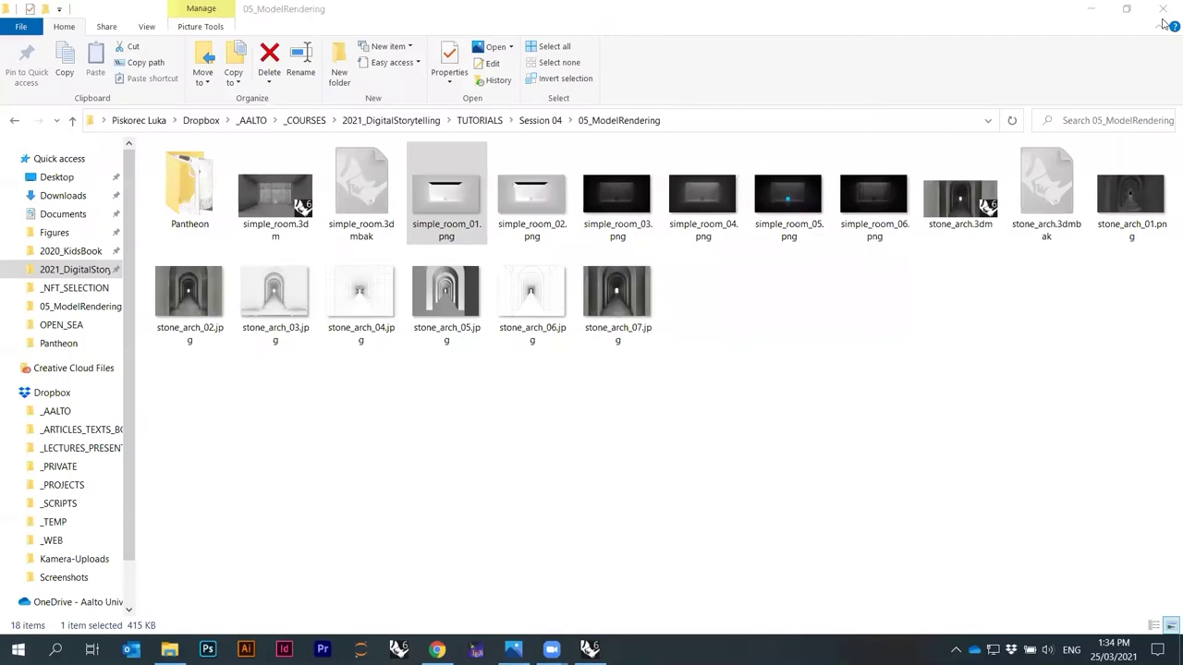
left_click(566, 442)
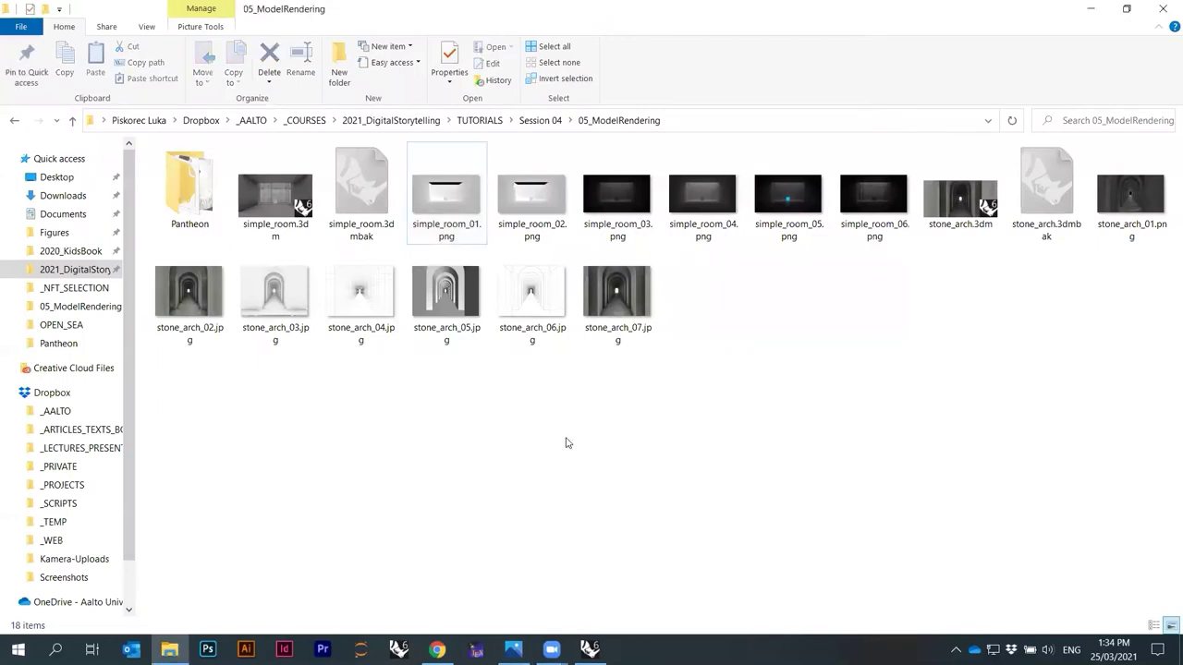
double_click(192, 201)
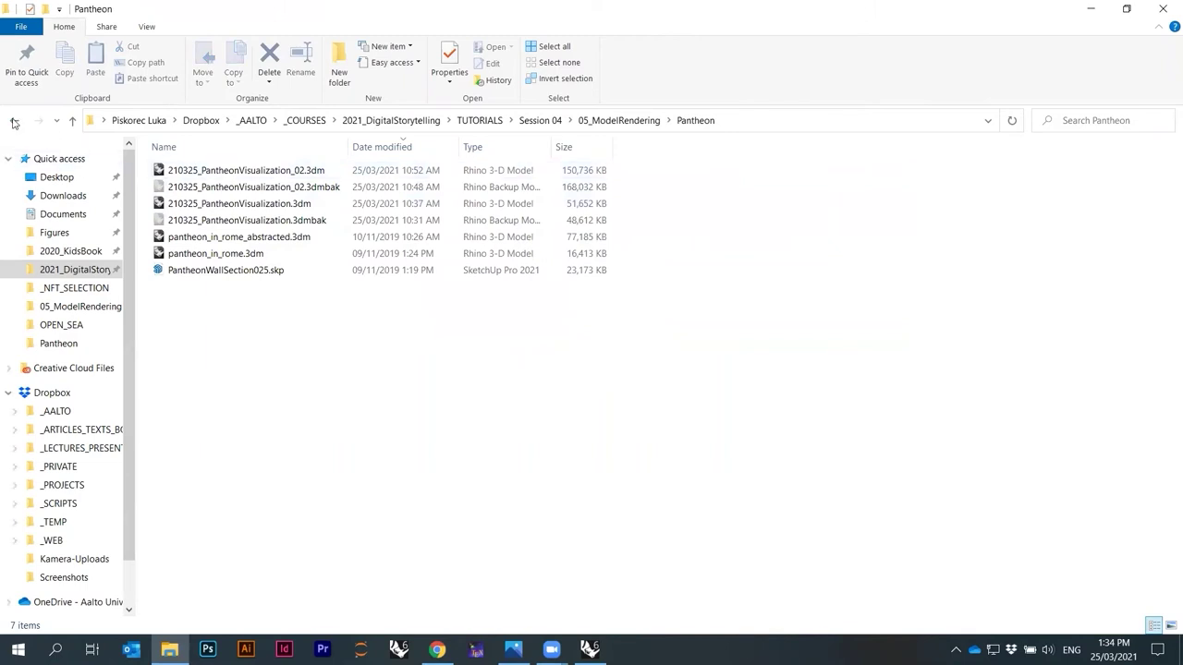
Return to the 05_ModelRendering folder, switch to Rhino and view the simple_room model from outside.
left_click(14, 121)
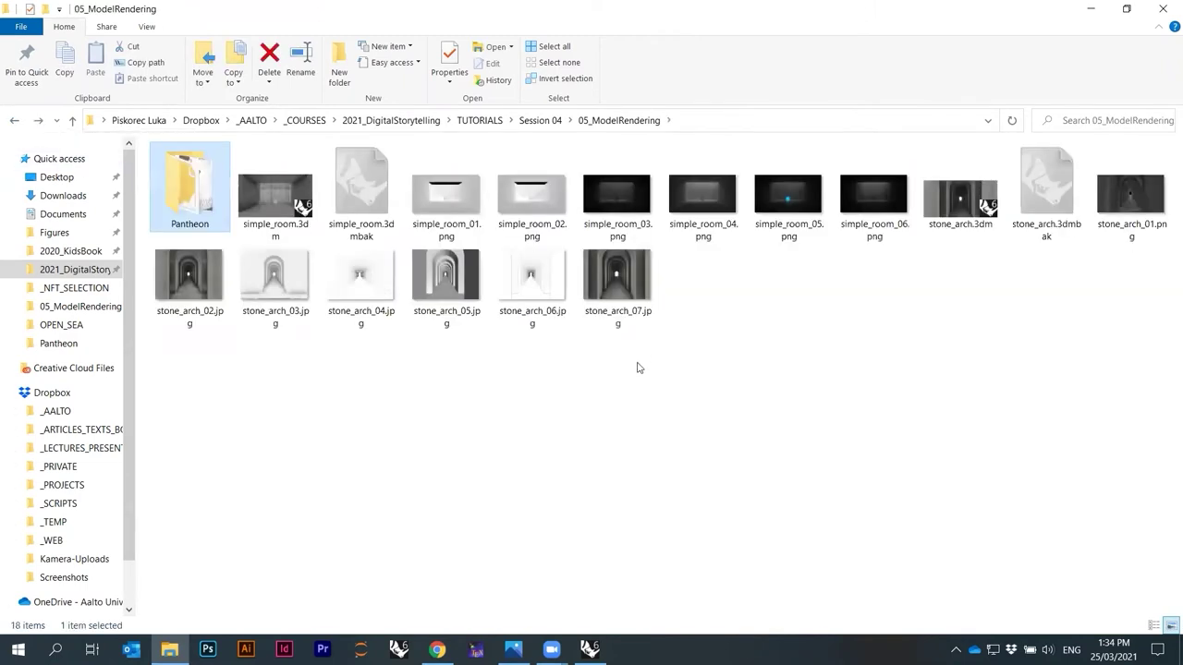
left_click(591, 647)
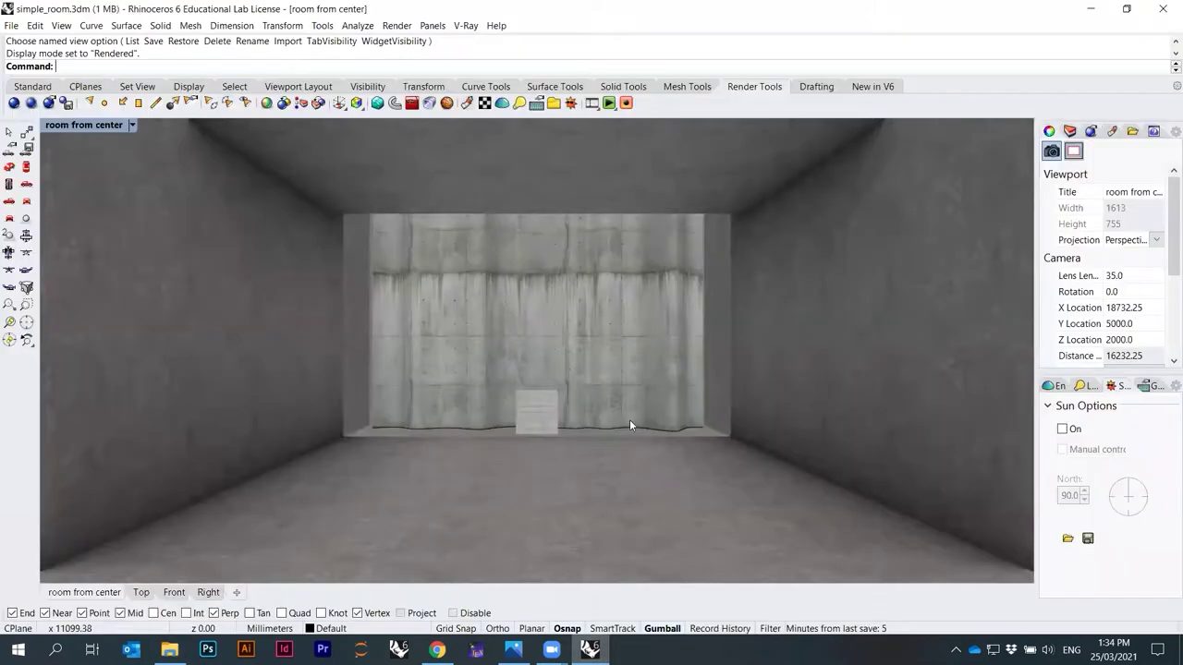
right_click_drag(502, 310, 449, 240)
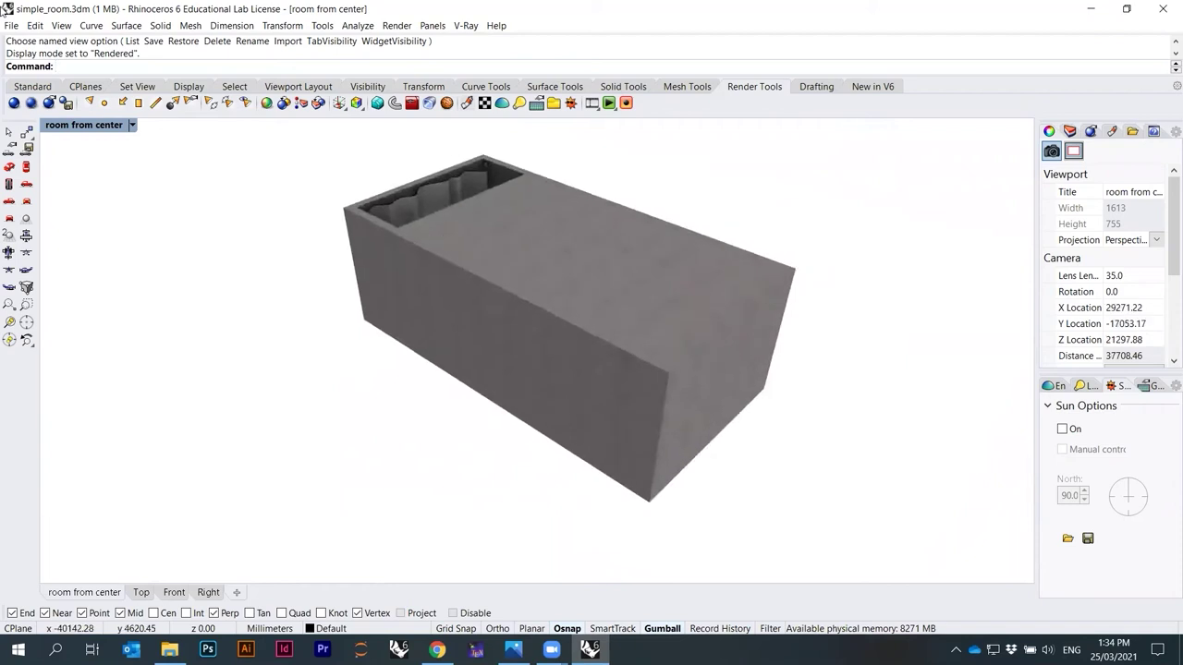
Create a new model from the preset millimeters template and maximize the Perspective viewport.
left_click(11, 26)
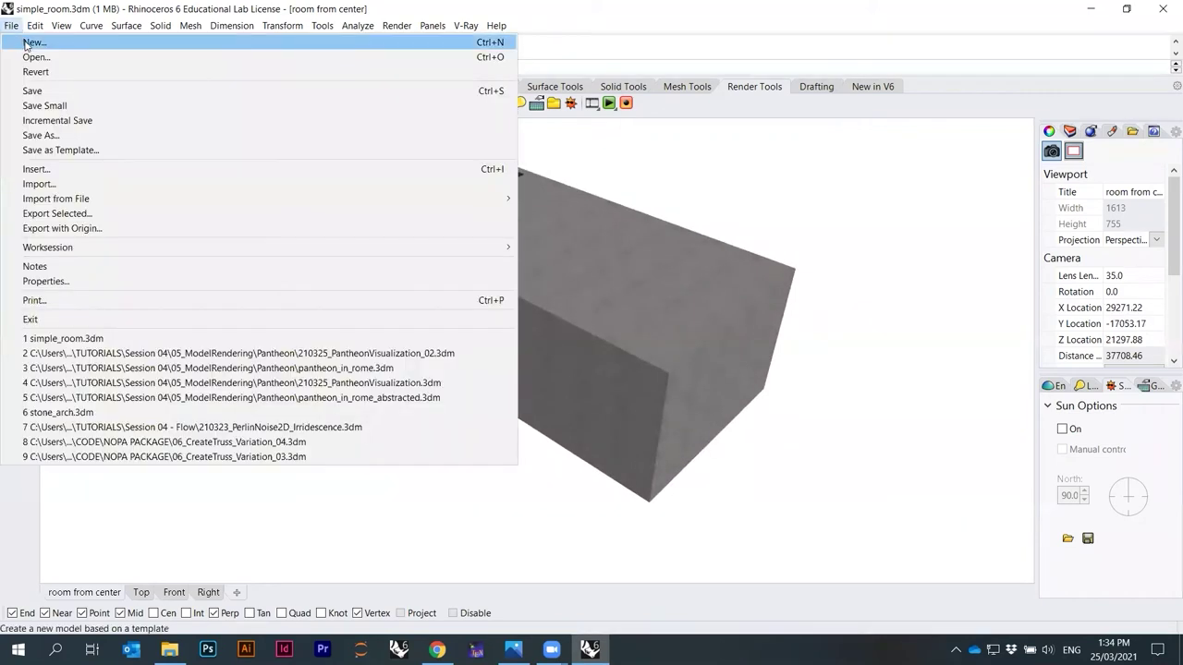
left_click(34, 43)
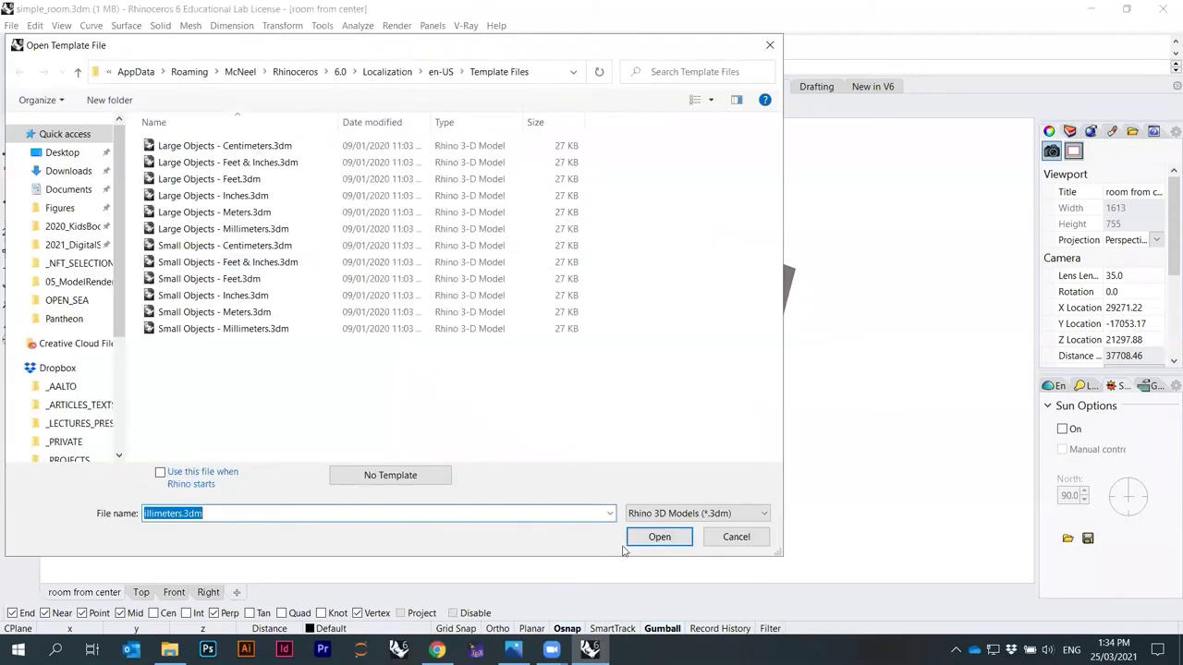
left_click(656, 537)
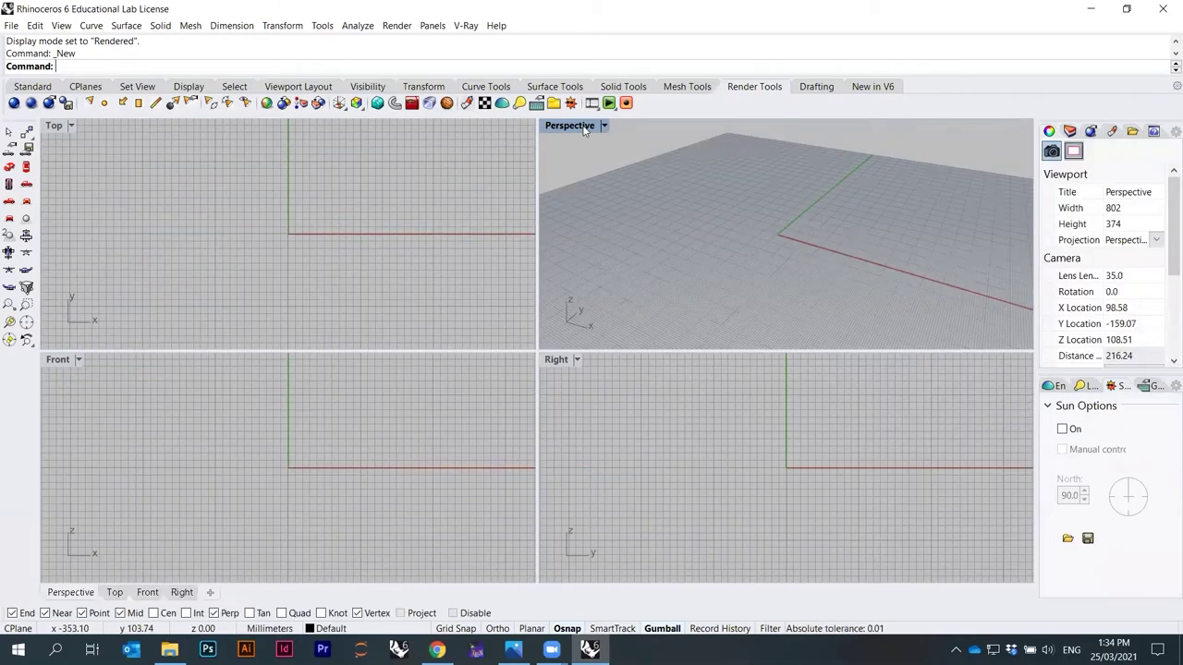
double_click(581, 130)
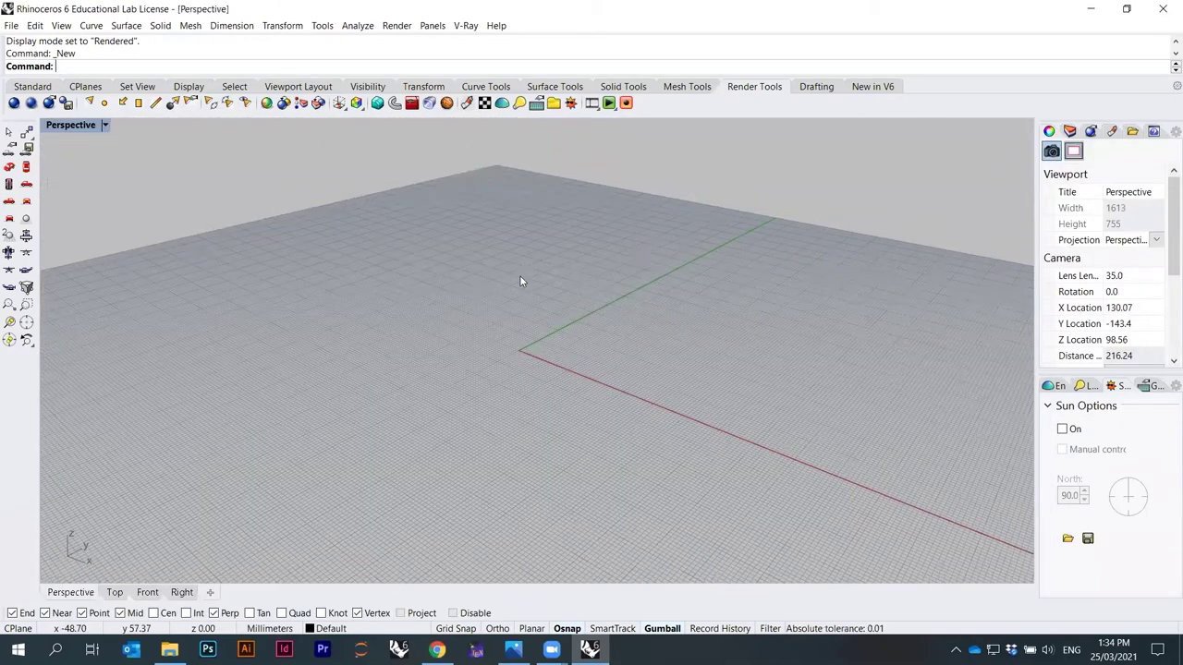
scroll(520, 283, "down", 5)
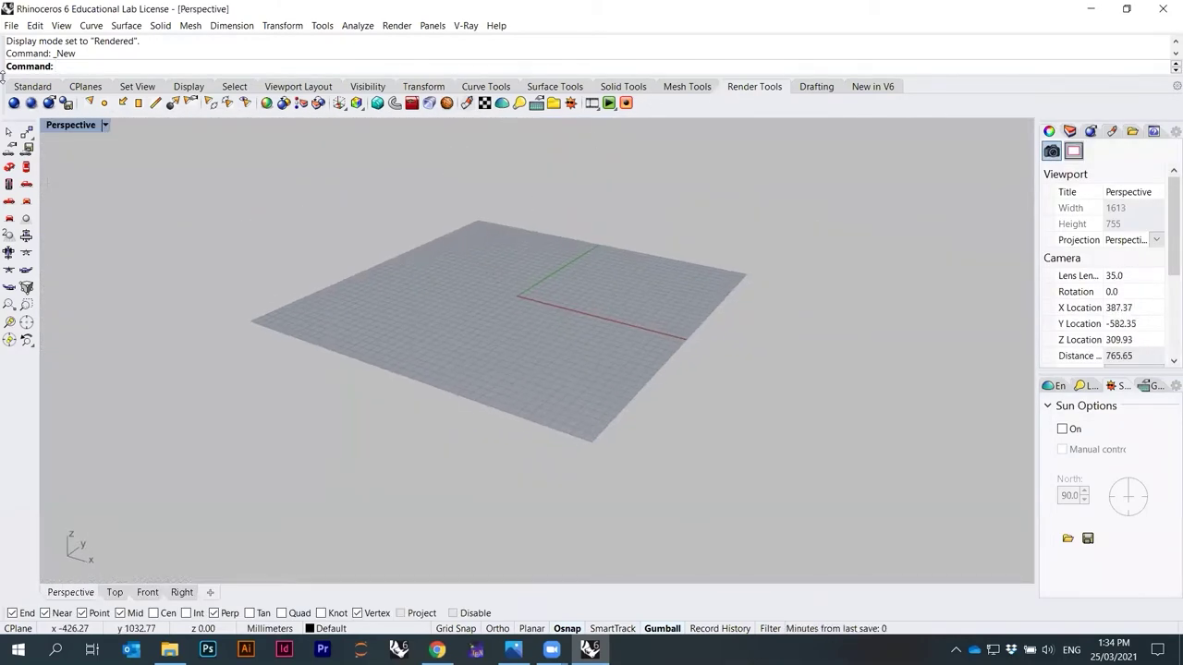
Hide the grid lines in the document's grid properties while keeping the grid axes shown.
left_click(31, 86)
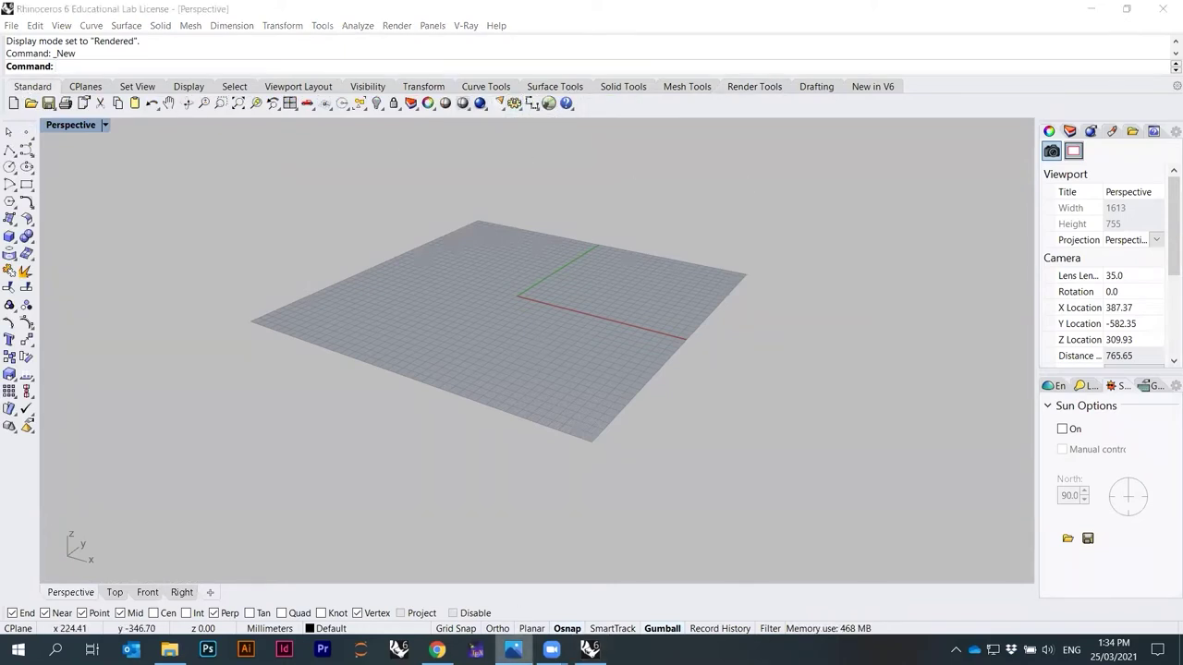
right_click_drag(585, 257, 564, 157)
left_click(513, 102)
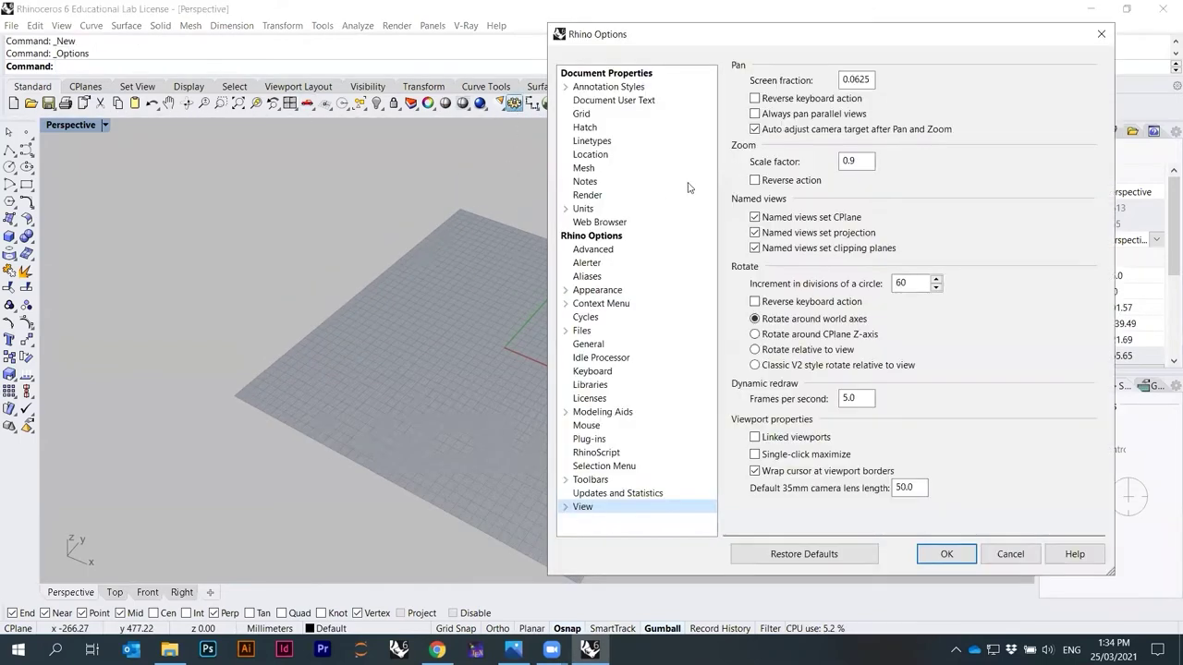
left_click(573, 290)
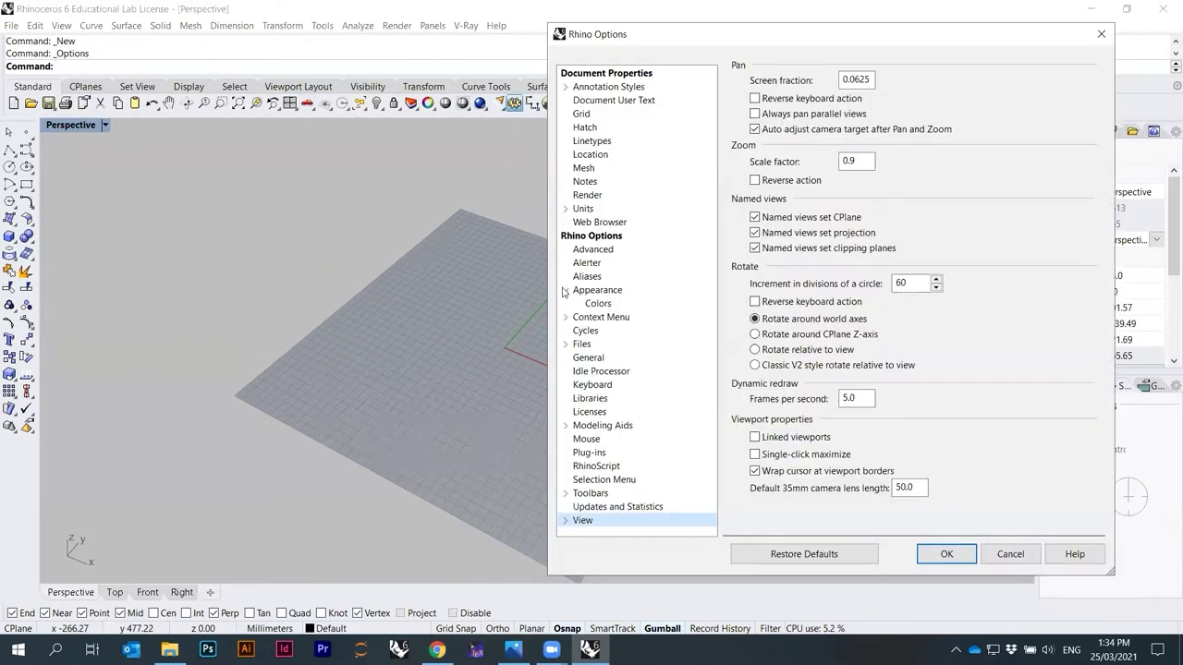
left_click(588, 114)
left_click(785, 242)
left_click(781, 259)
left_click(781, 259)
left_click(937, 556)
right_click_drag(574, 367, 472, 320)
scroll(536, 295, "down", 3)
scroll(552, 312, "up", 1)
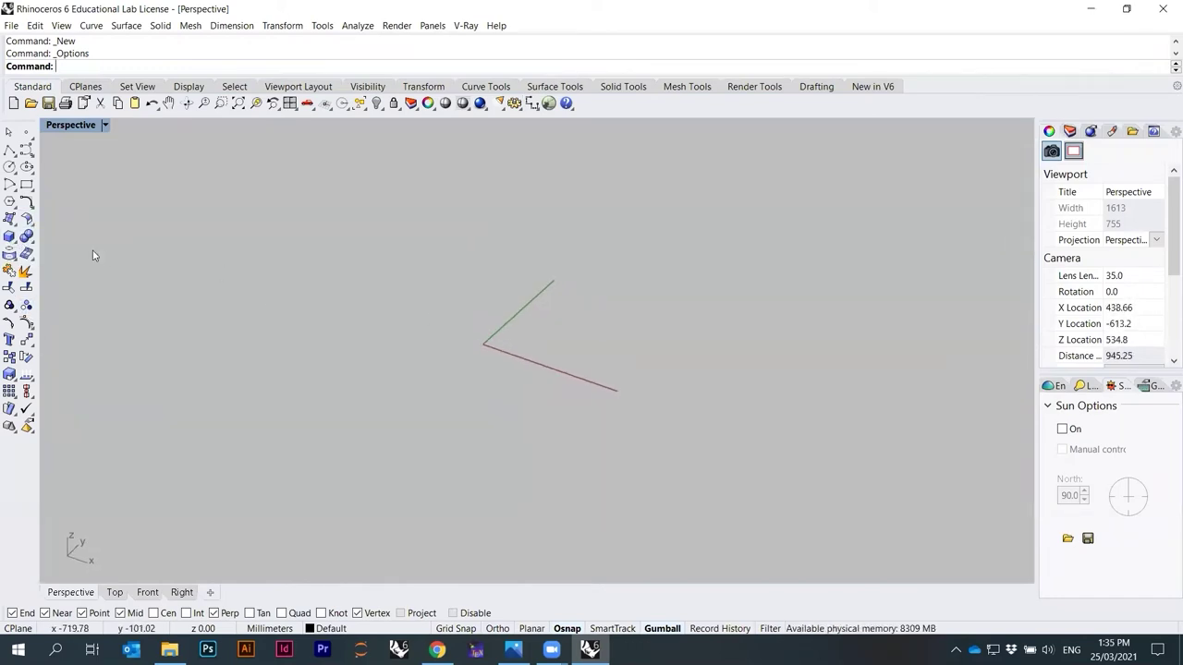
Start a solid box with its first corner at the origin, 20000 mm long and 10000 mm wide.
left_click(10, 236)
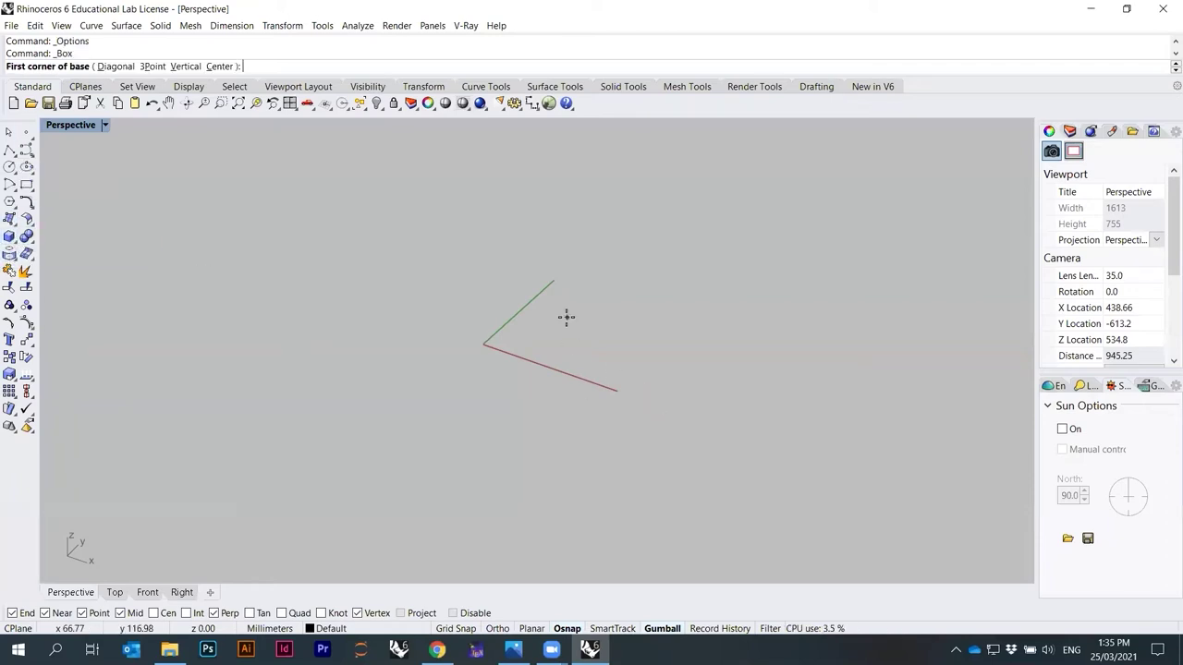
type("0")
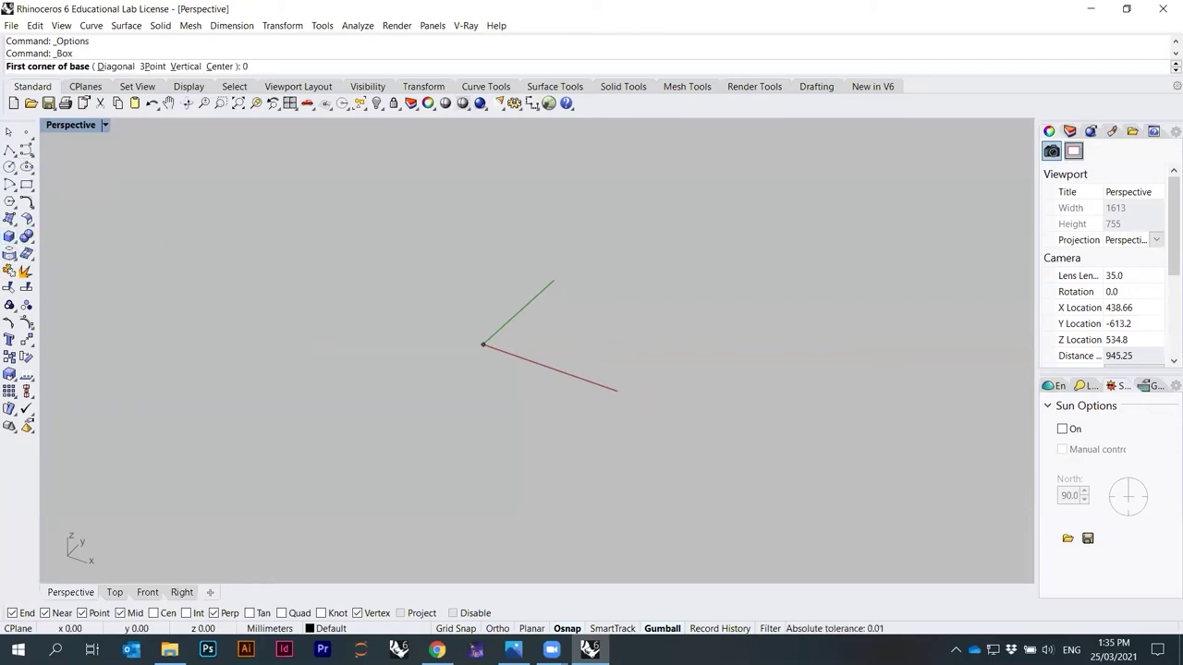
key("Return")
scroll(680, 338, "down", 2)
scroll(837, 330, "up", 2)
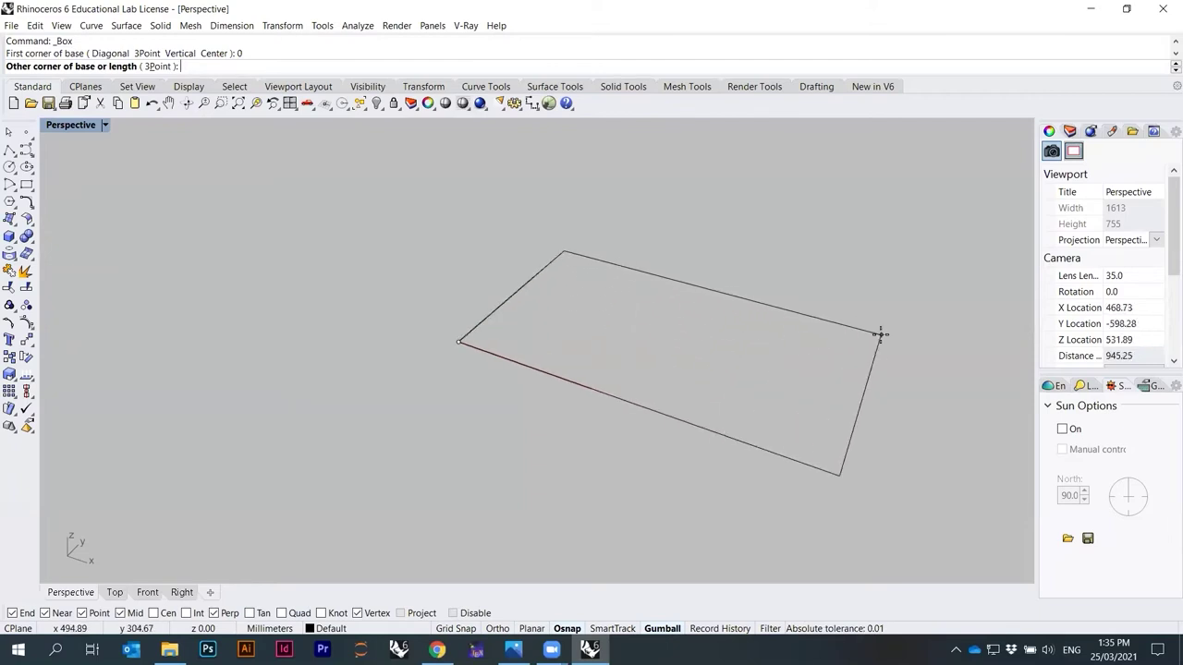
type("200")
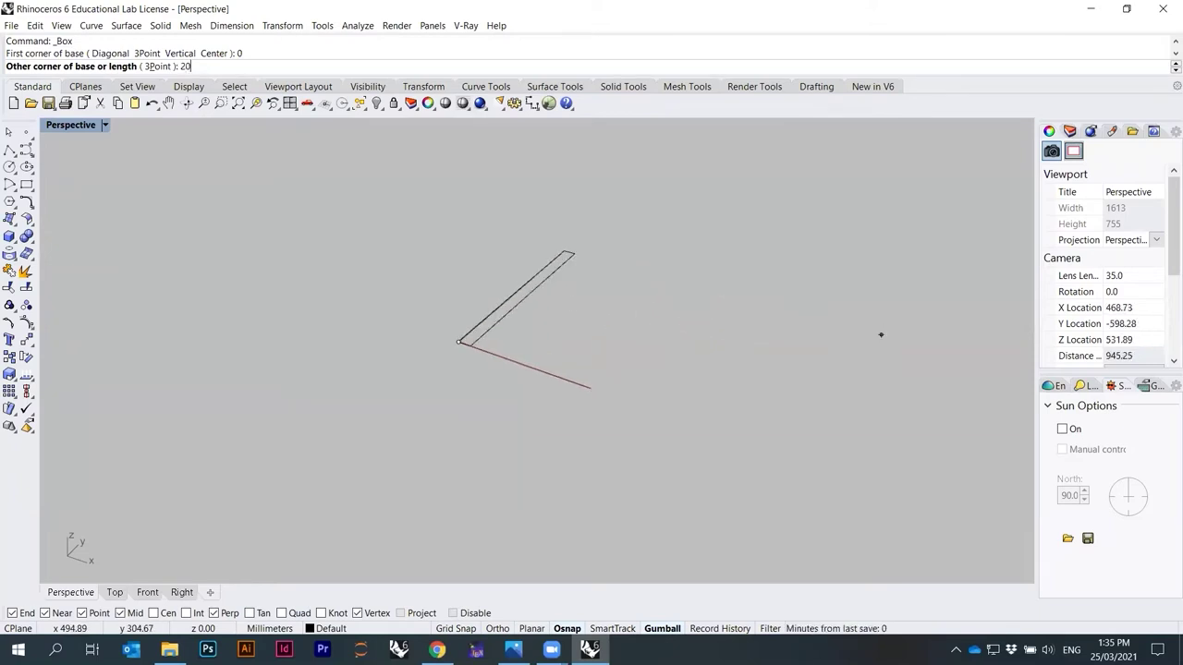
type("00")
key("Return")
type("10000")
key("Return")
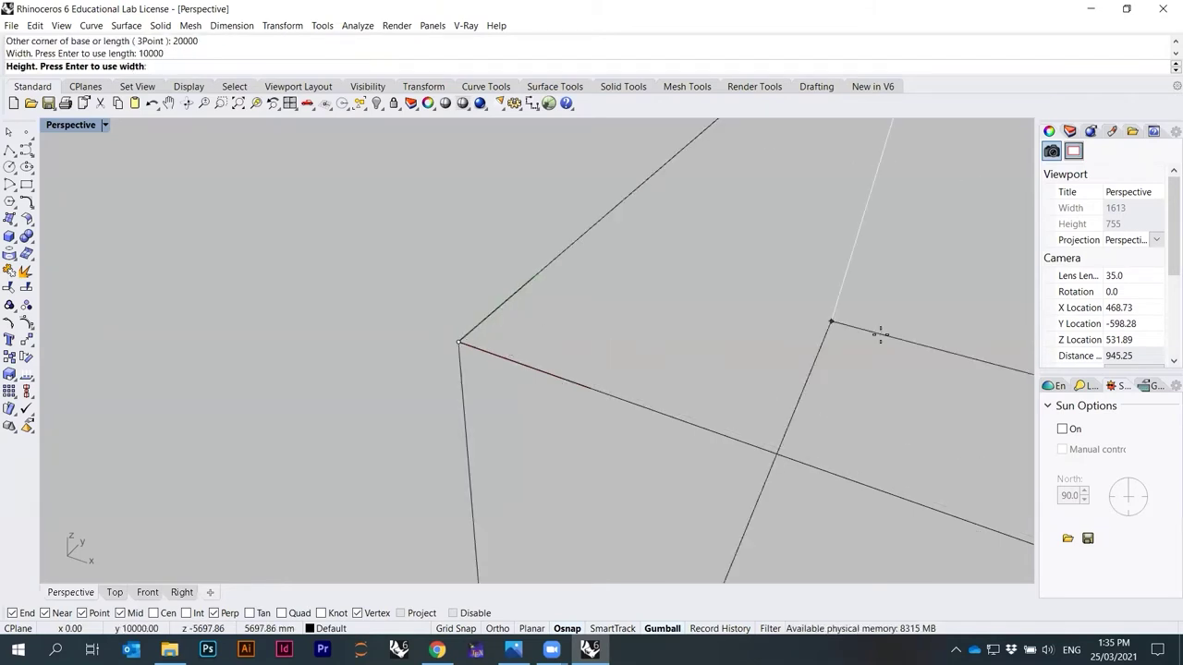
Finish the box as a floor slab with a height of -1000 mm.
type("-1000")
key("Return")
scroll(268, 330, "down", 5)
scroll(282, 334, "down", 8)
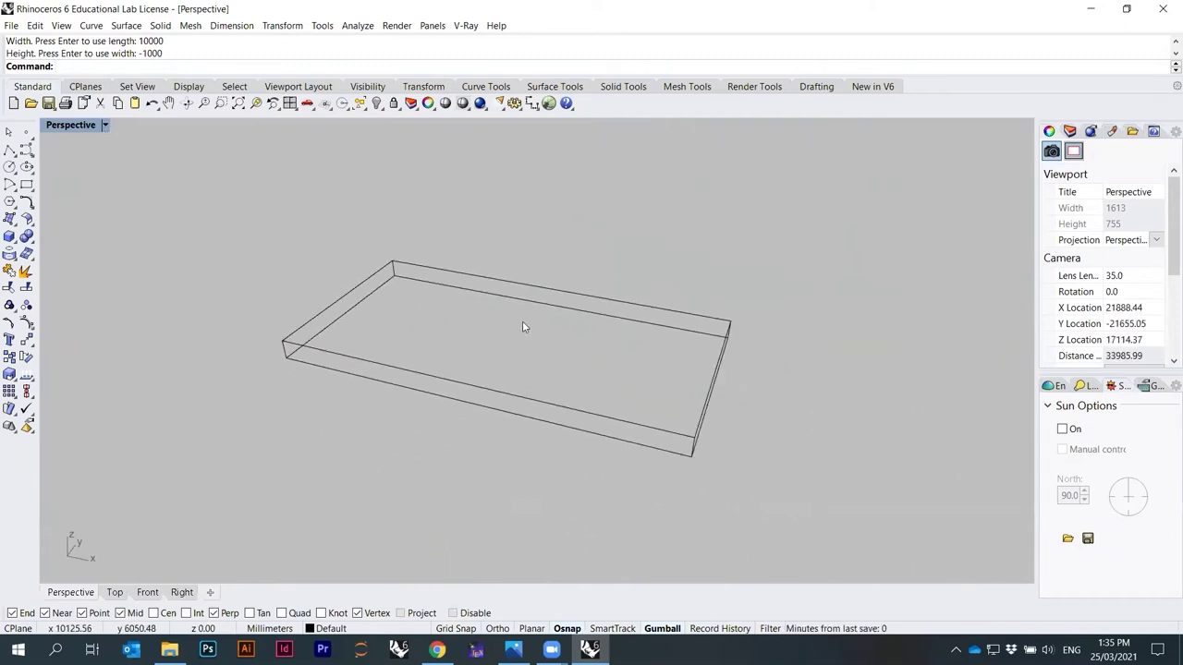
right_click_drag(521, 326, 502, 323)
right_click_drag(380, 280, 391, 284)
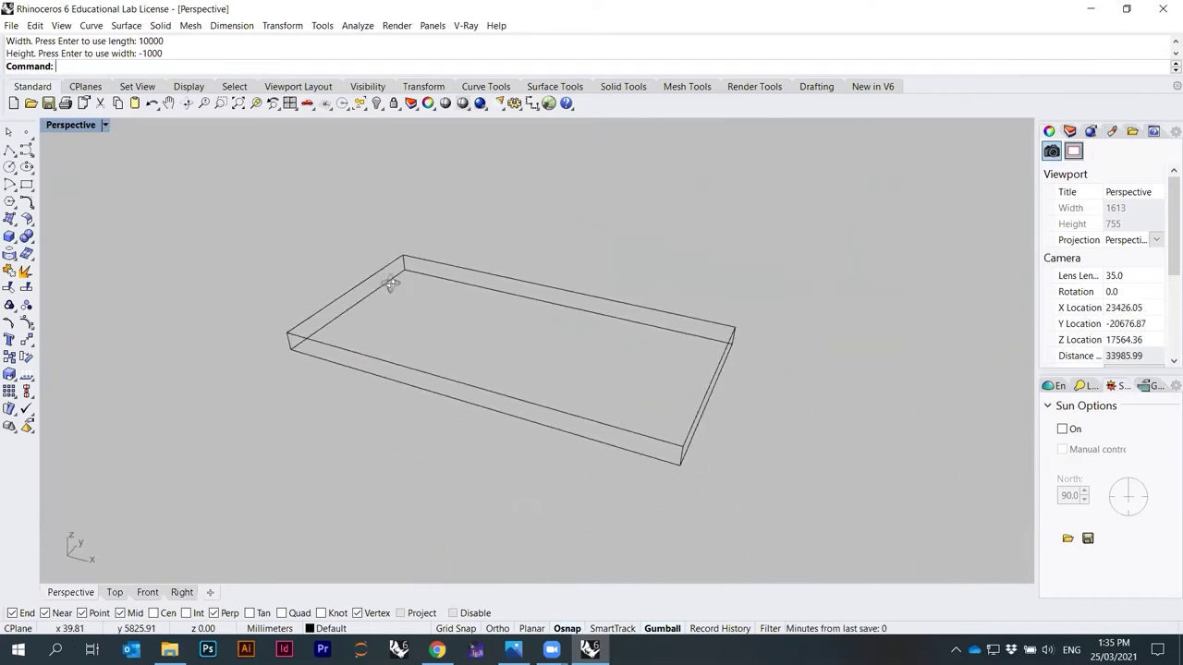
Switch the Perspective viewport to the Shaded display mode.
left_click(104, 124)
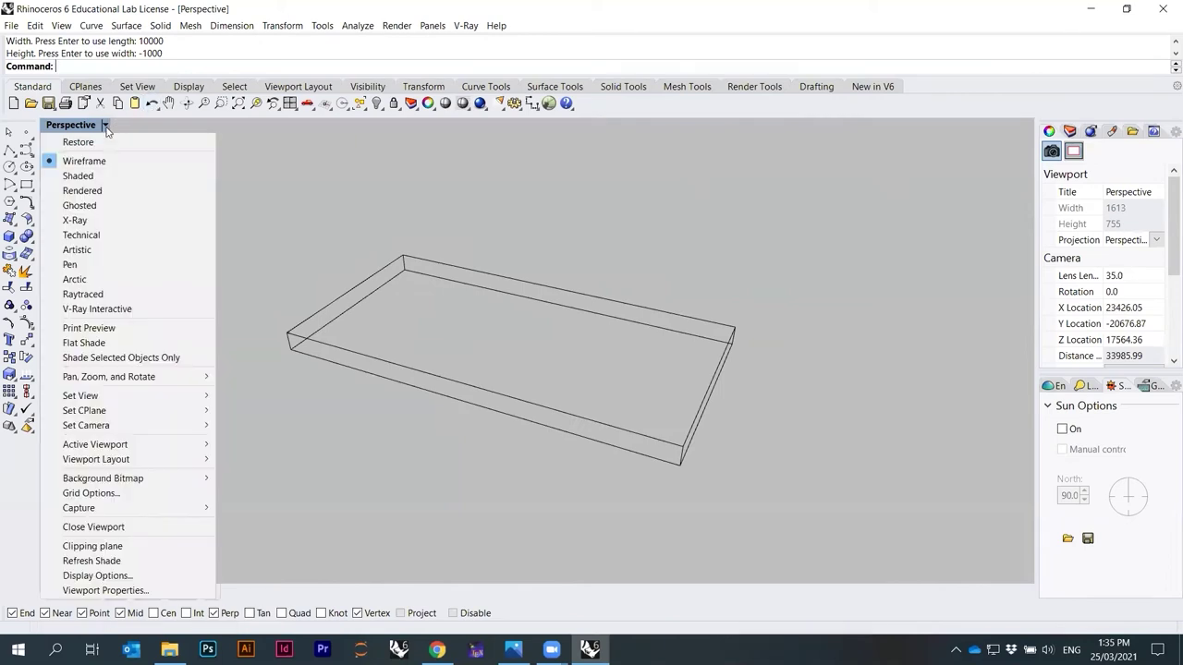
left_click(78, 175)
mouse_move(428, 292)
right_mouse_down()
mouse_move(392, 317)
mouse_move(411, 298)
right_mouse_up()
scroll(397, 318, "up", 2)
Save the model as 210325_SimpleRoom.3dm in the 05_ModelRendering folder.
left_click(12, 26)
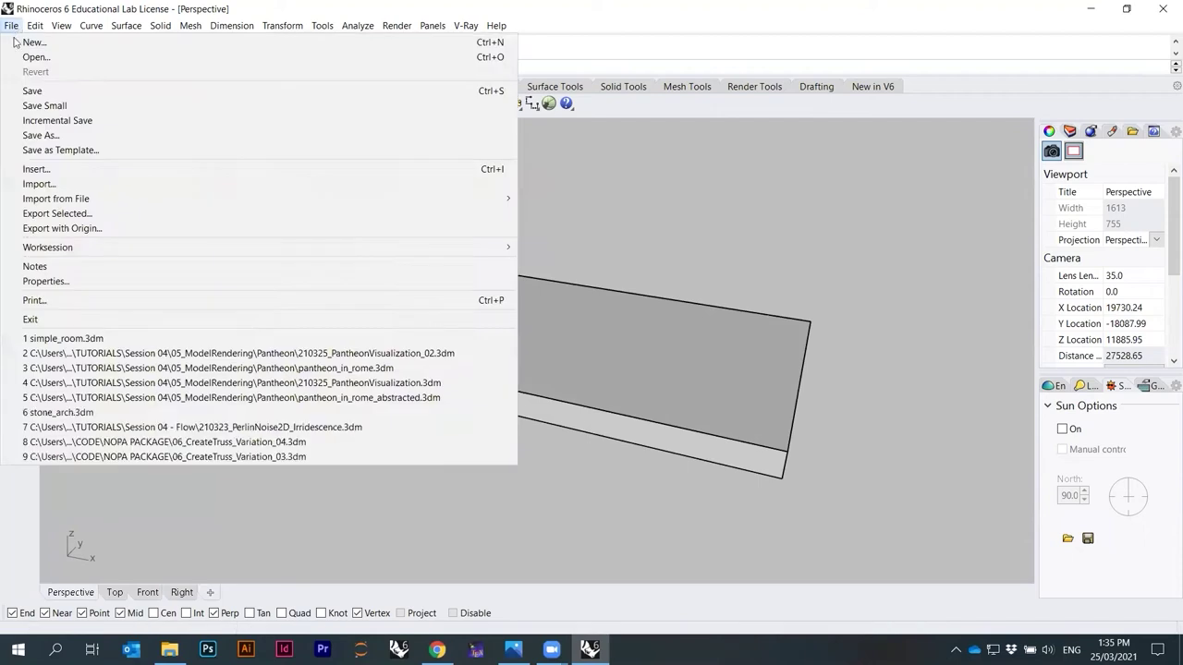
left_click(41, 135)
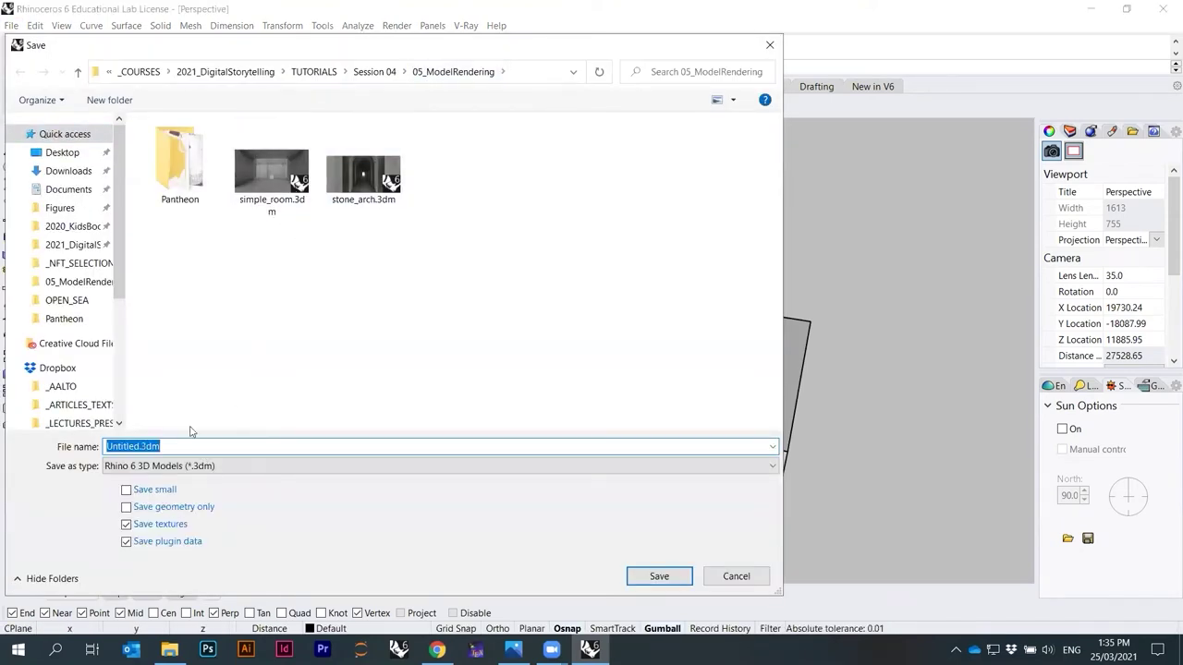
left_click(144, 446)
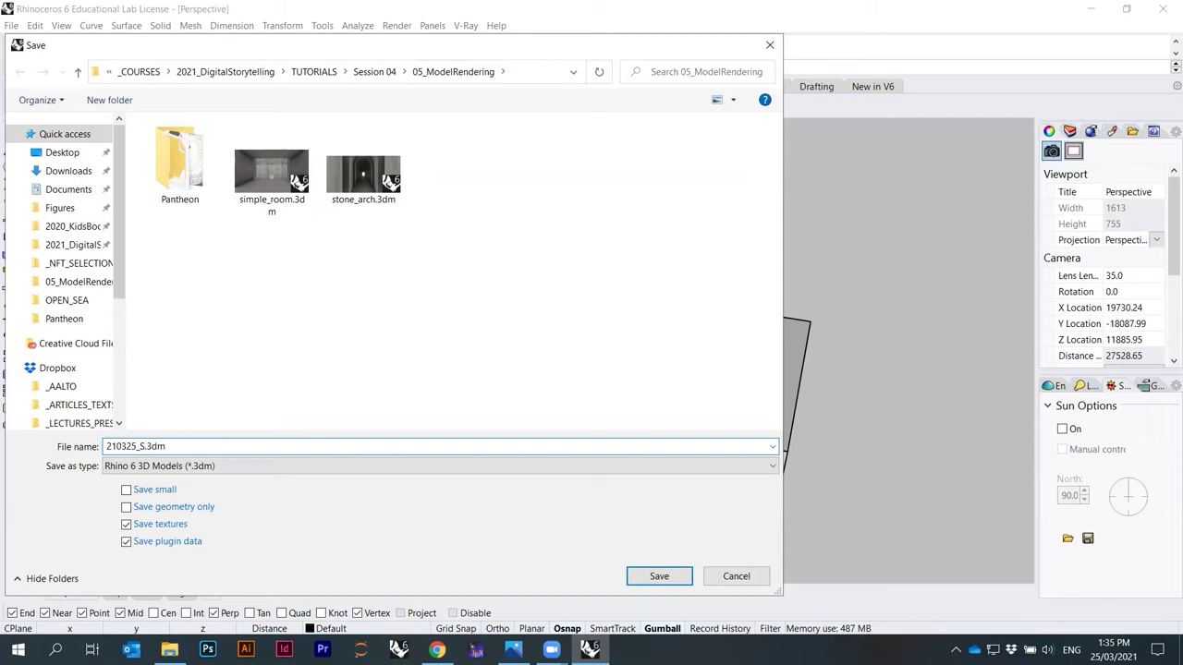
type("impleRoo")
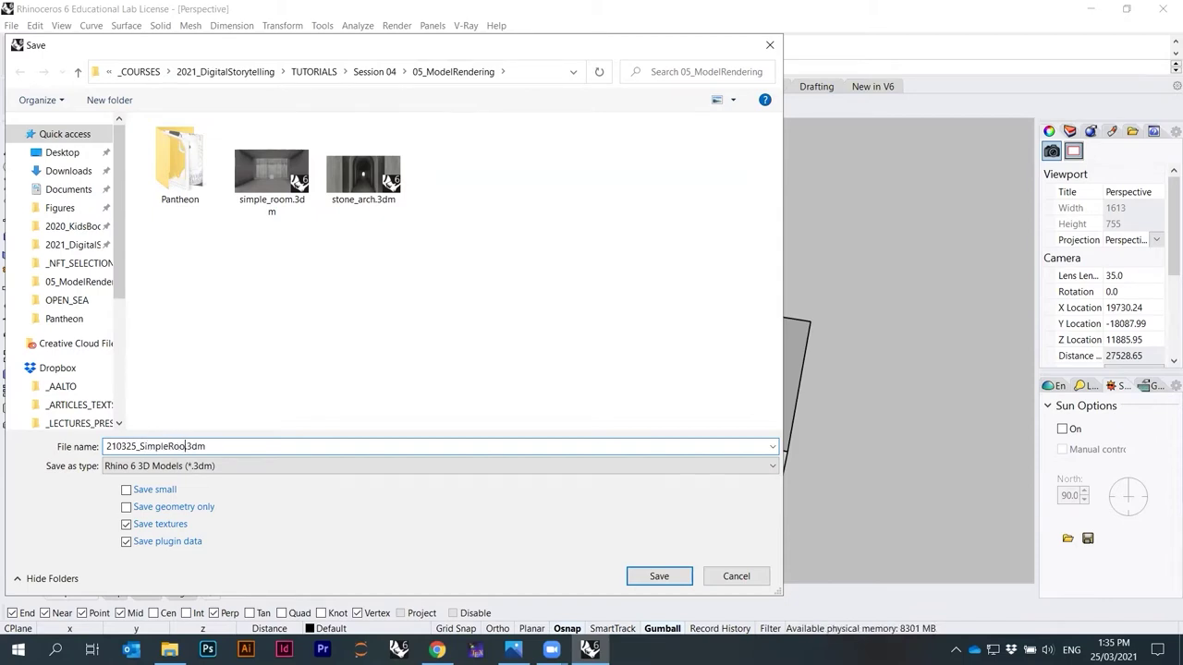
type("m.")
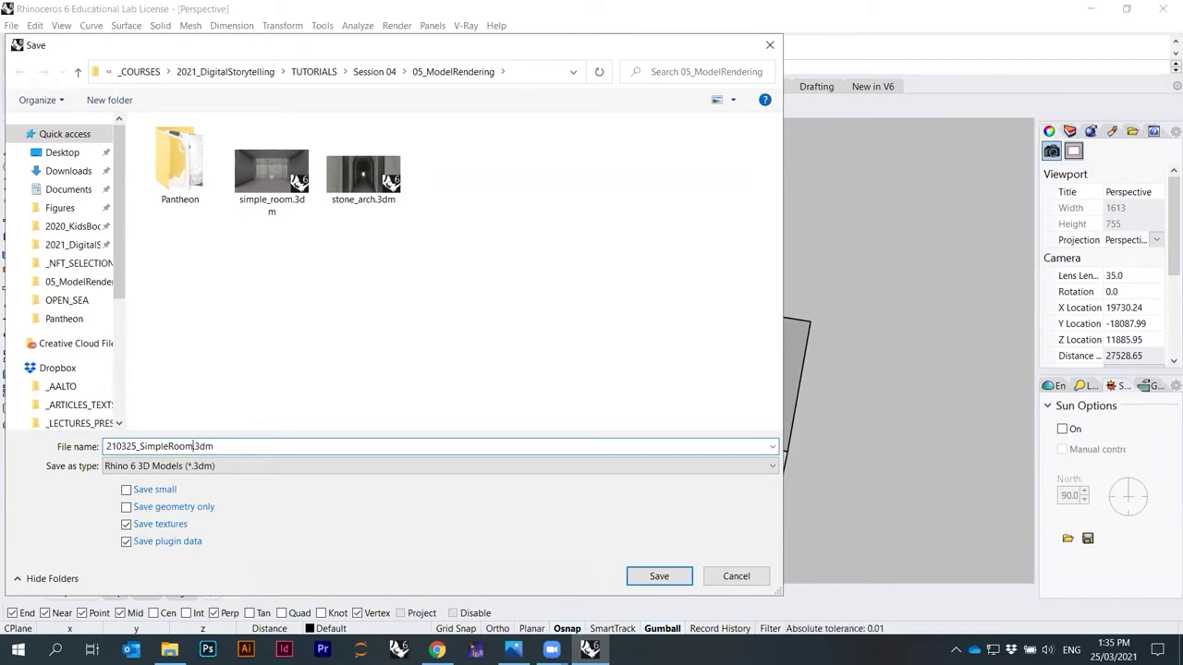
key("Return")
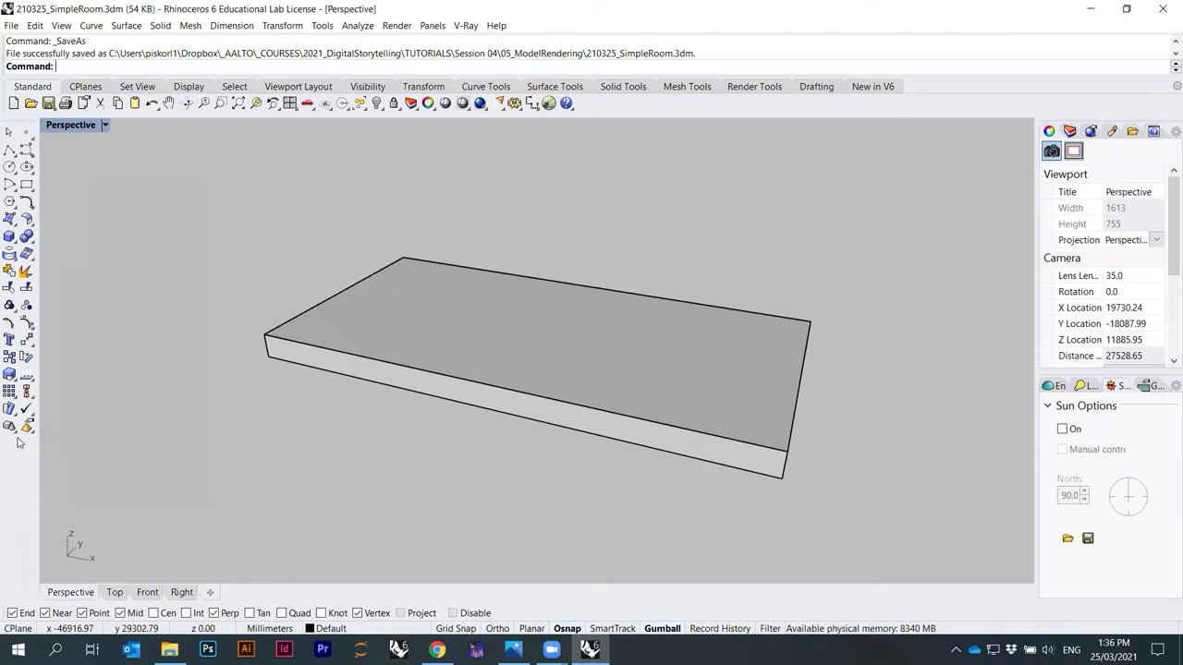
Draw a rectangle on the slab's top face between two diagonally opposite corners.
right_click_drag(703, 351, 493, 295)
scroll(563, 295, "down", 3)
scroll(499, 293, "up", 3)
right_click_drag(560, 311, 610, 277)
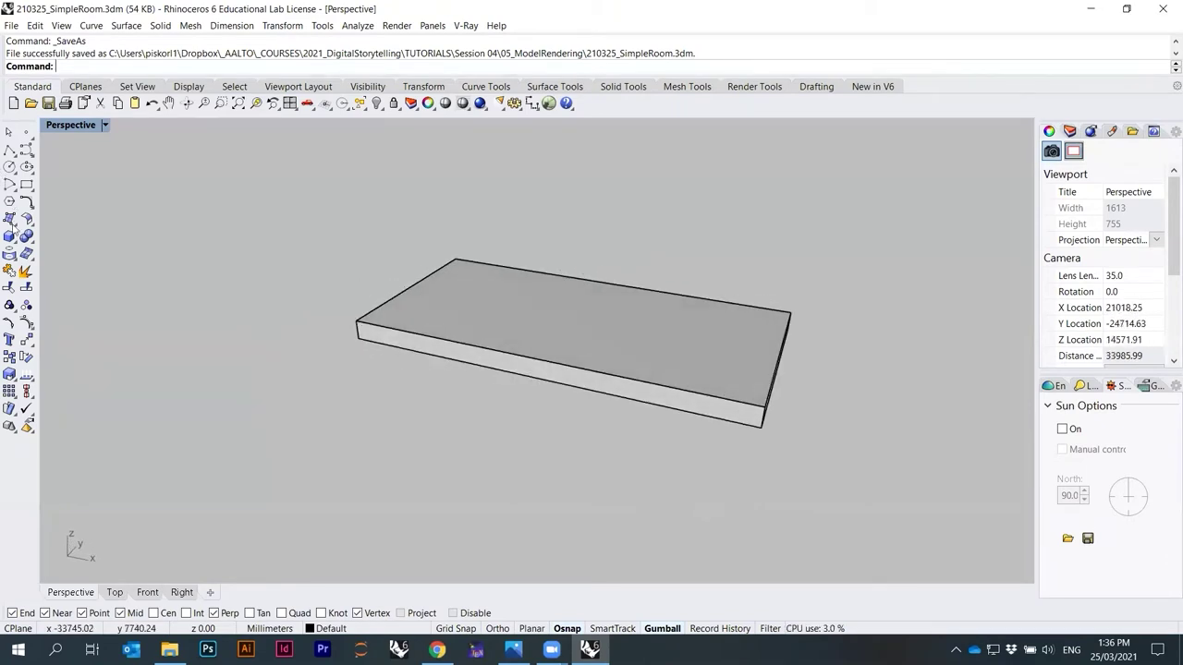
left_click(27, 185)
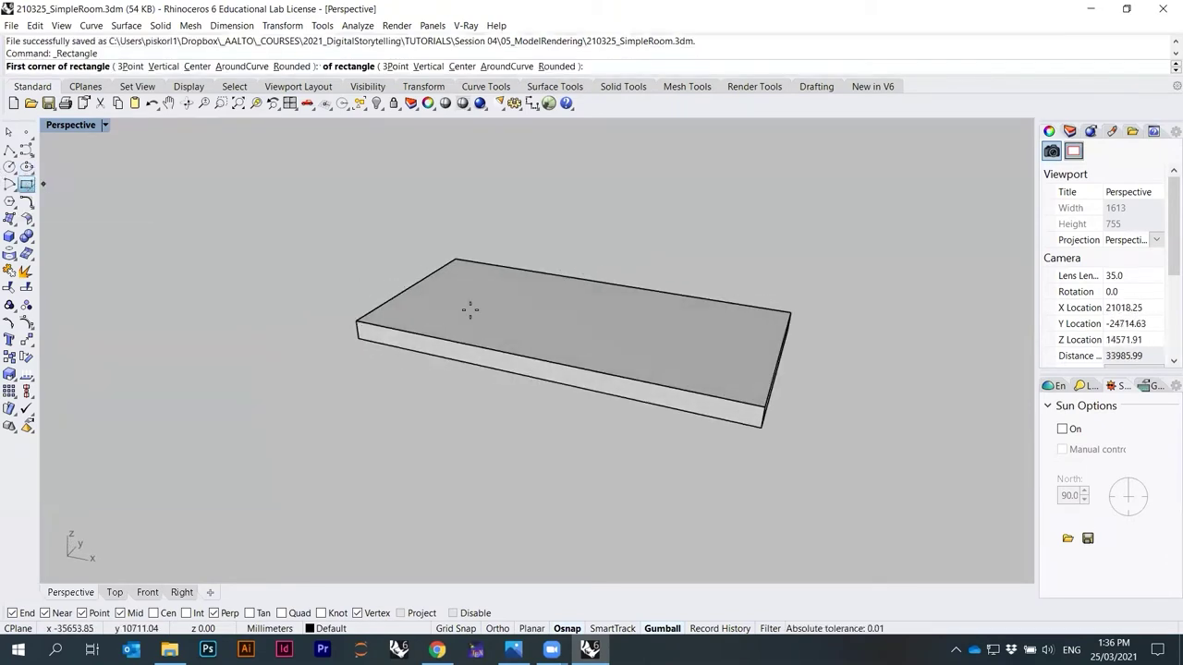
left_click(358, 320)
left_click(790, 305)
right_click_drag(790, 305, 754, 341)
scroll(765, 339, "up", 2)
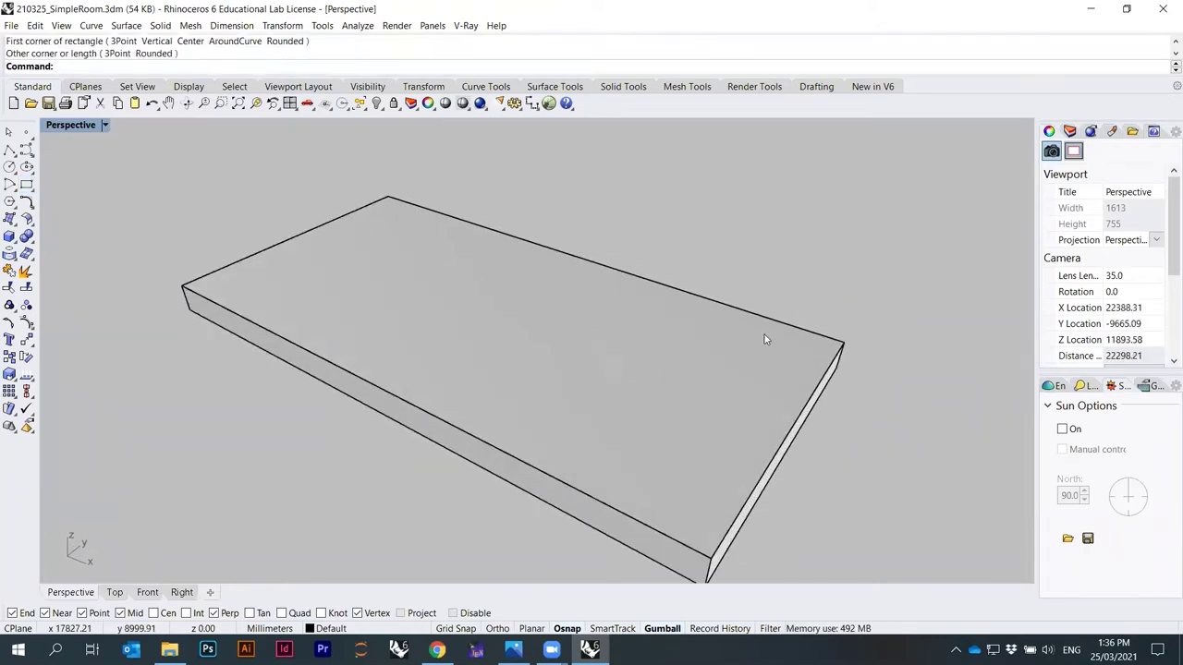
Offset the rectangle curve on the slab's top inward by 200 mm with sharp corners.
type("Offset")
key("Return")
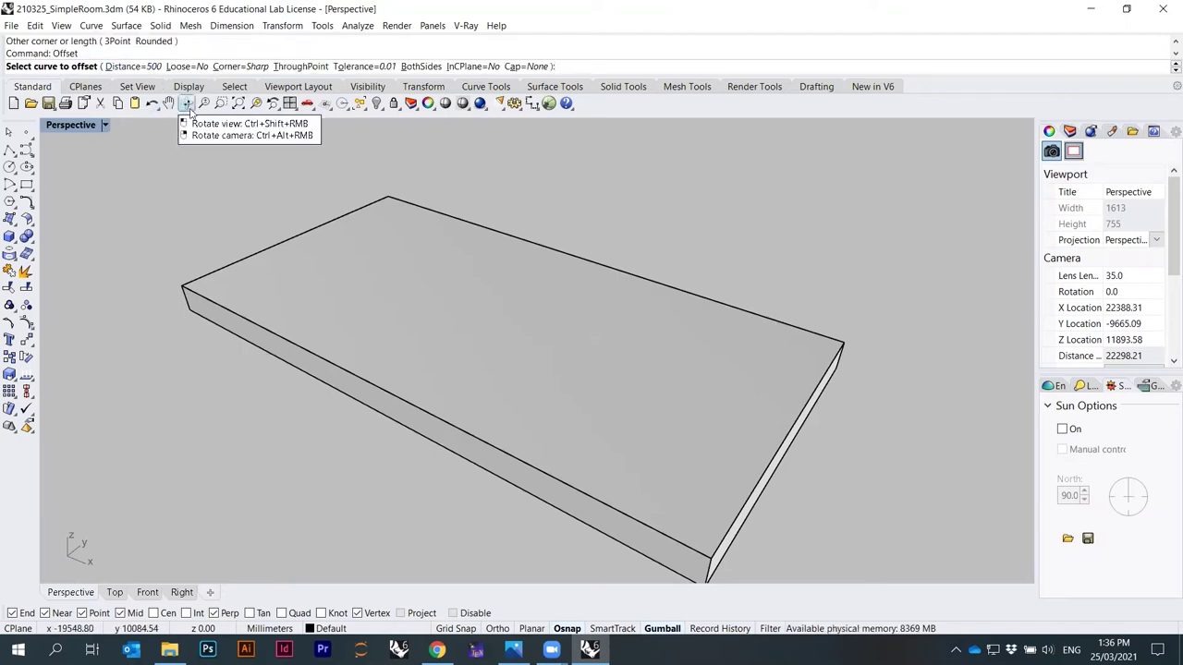
type("d")
key("Return")
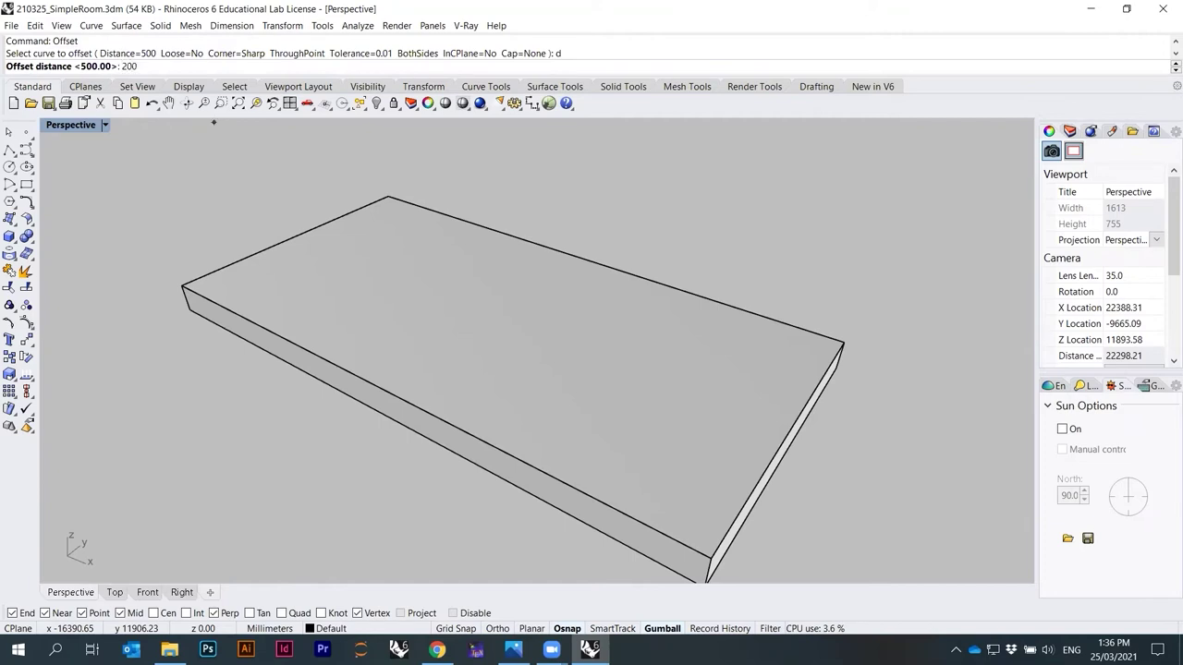
key("Return")
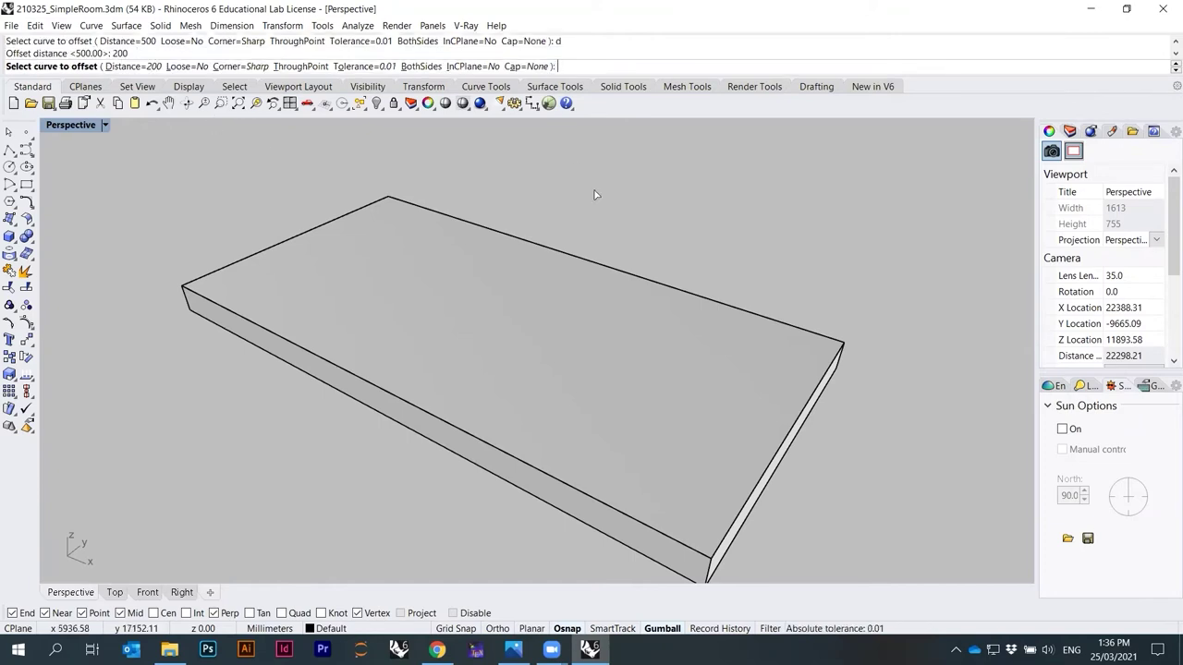
left_click(795, 330)
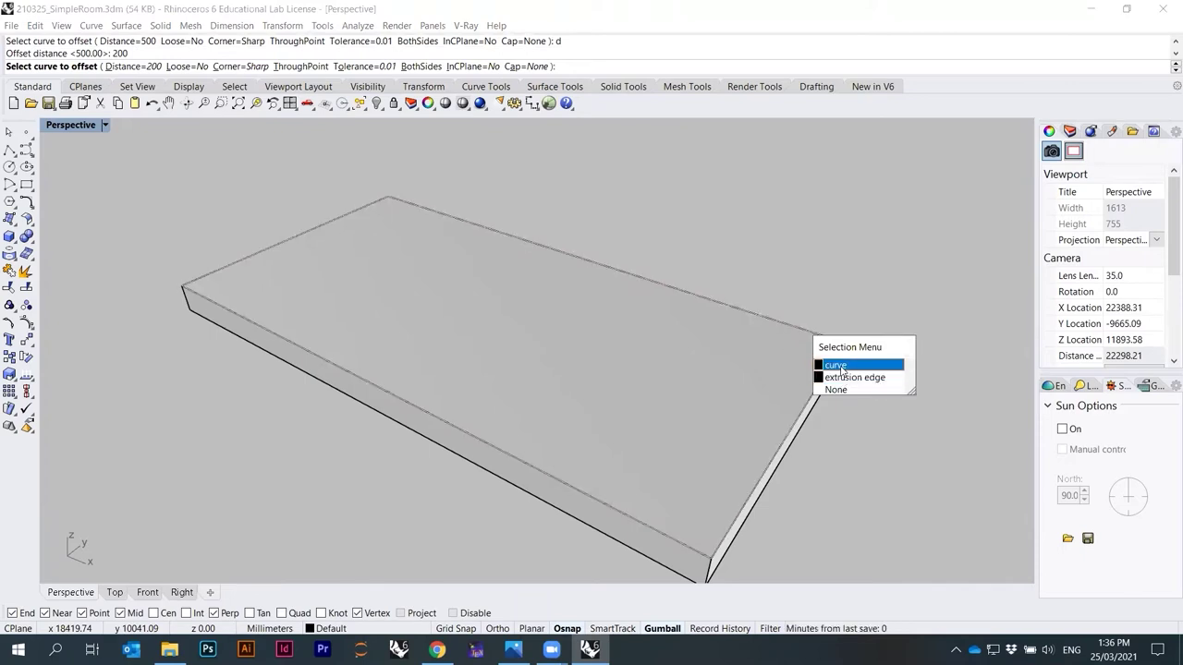
left_click(836, 365)
left_click(692, 364)
right_click_drag(692, 364, 721, 426)
scroll(738, 451, "down", 2)
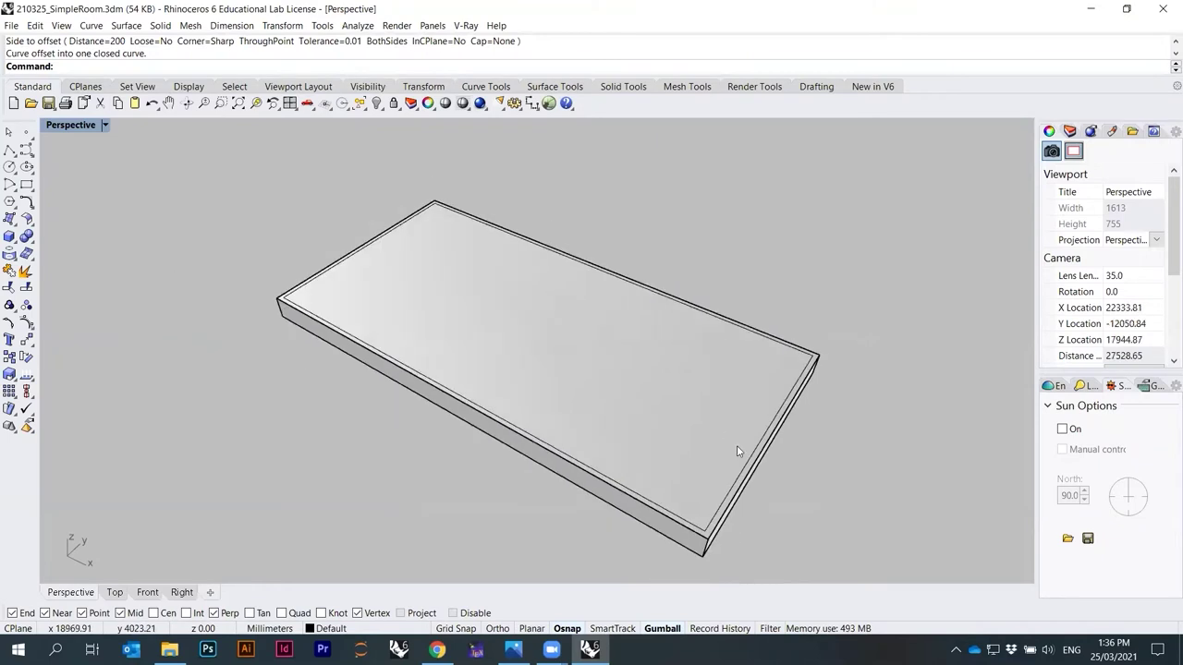
Create a planar surface between the outer rectangle and the inner offset curve on the slab's top.
left_click(16, 224)
left_click(44, 226)
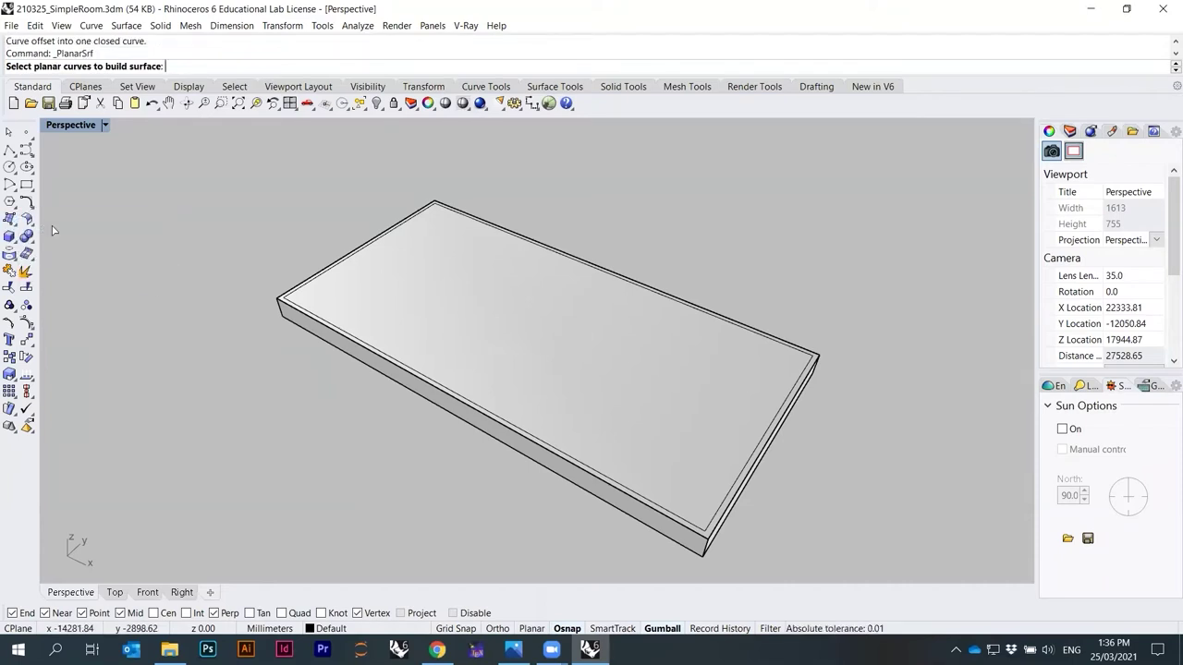
scroll(839, 415, "up", 5)
left_click(744, 379)
left_click(784, 410)
key("Return")
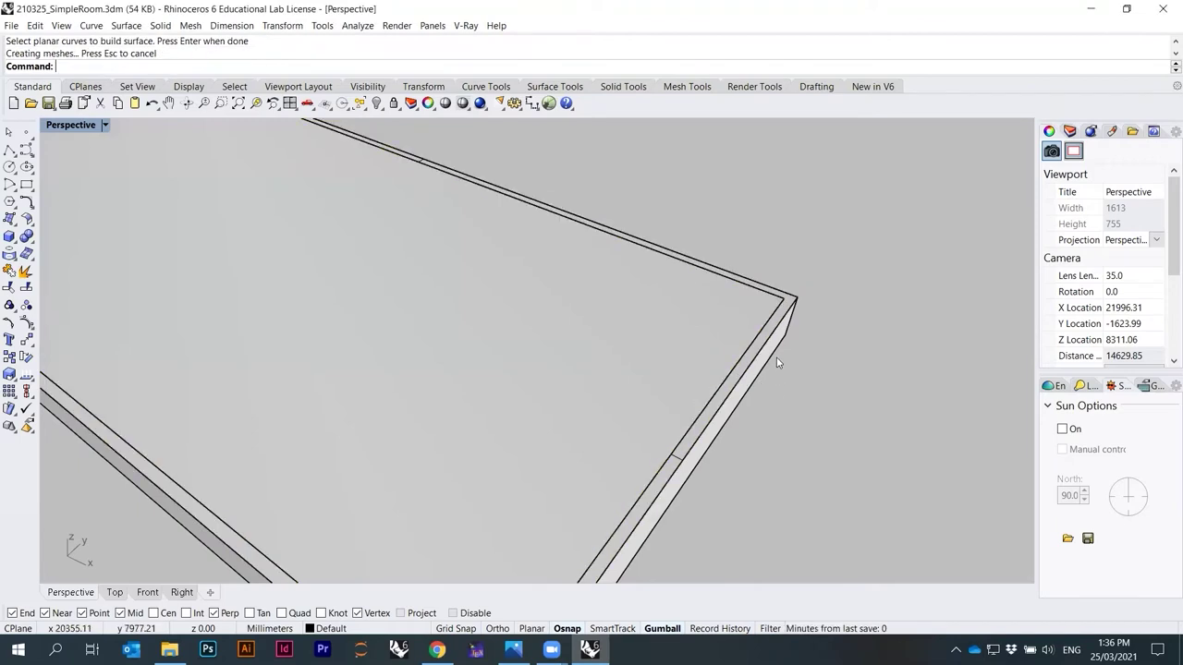
Select all curves in the model with SelCrv and delete them.
scroll(776, 362, "down", 5)
type("SelCrv")
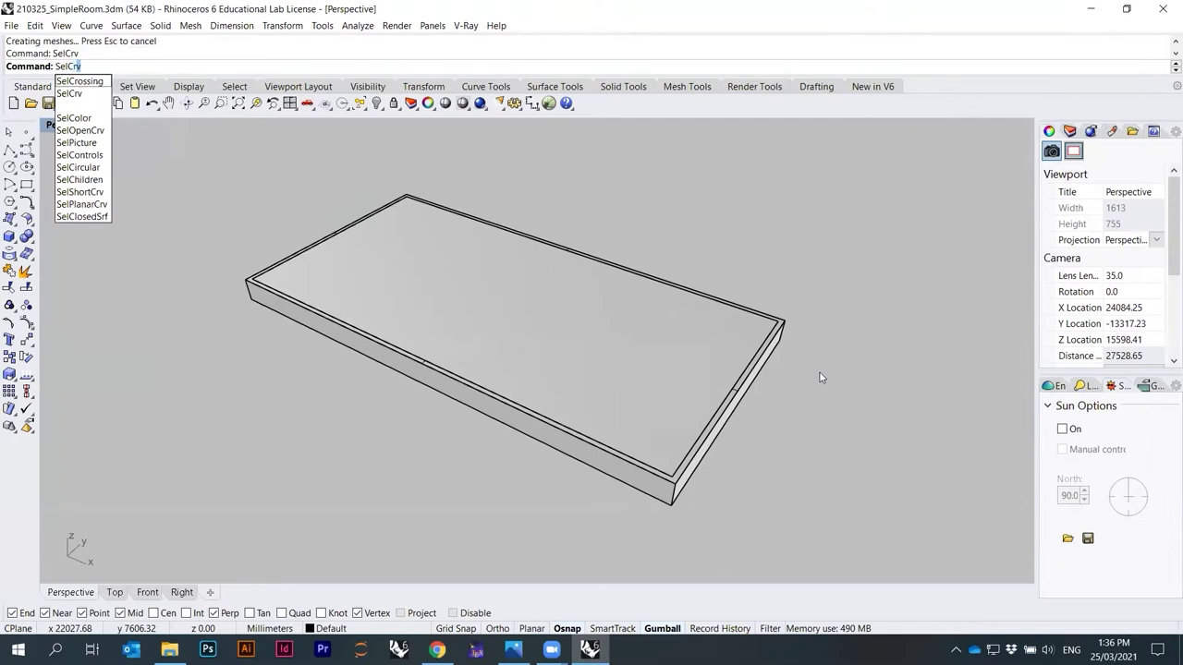
key("Return")
key("Delete")
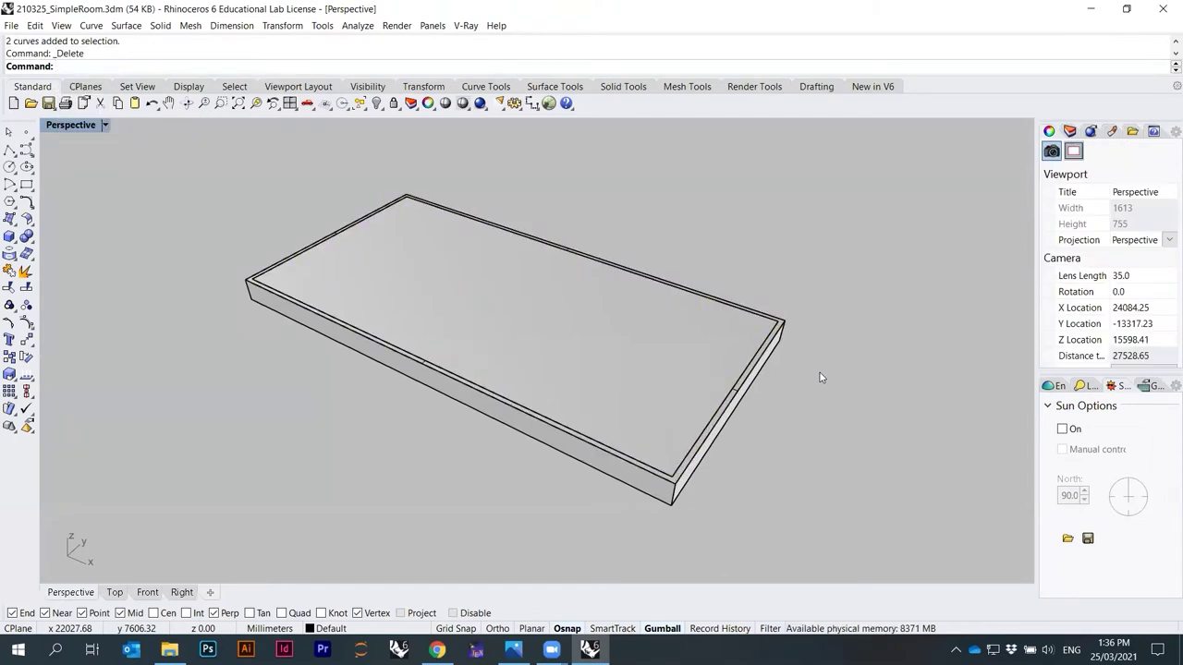
Extrude the ring-shaped wall surface on the slab upward 5000 mm as a solid with ExtrudeSrf.
scroll(820, 377, "up", 4)
left_click(758, 449)
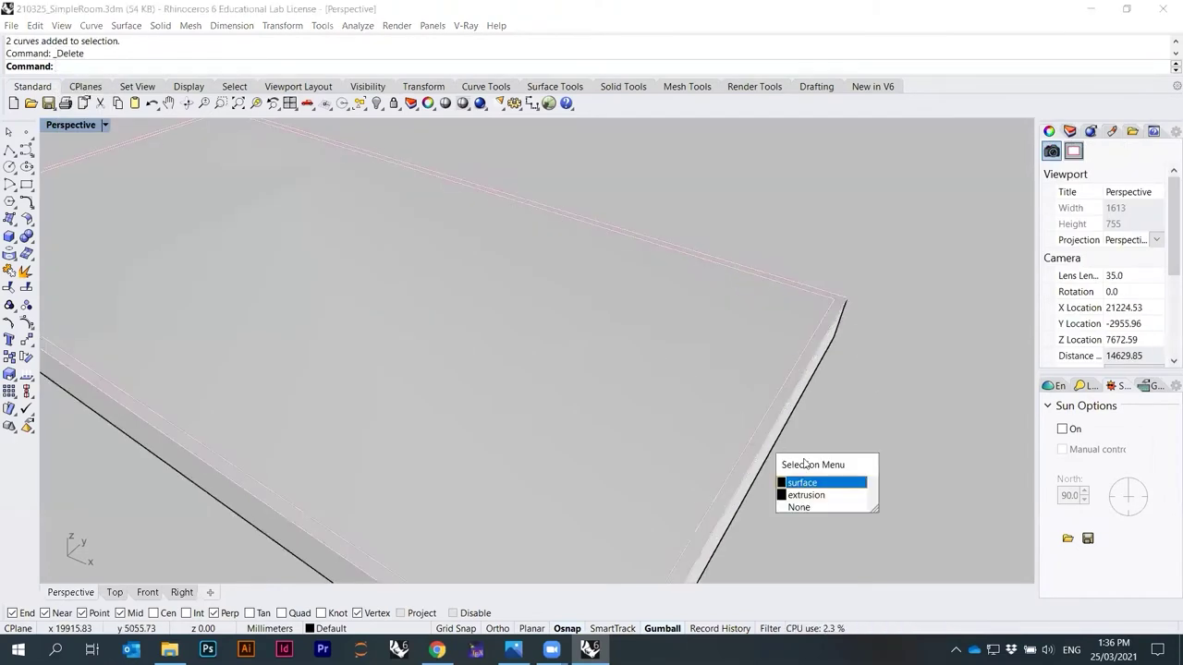
scroll(820, 476, "down", 4)
left_click(822, 453)
right_click_drag(822, 449, 850, 438)
key("Up")
type("rud")
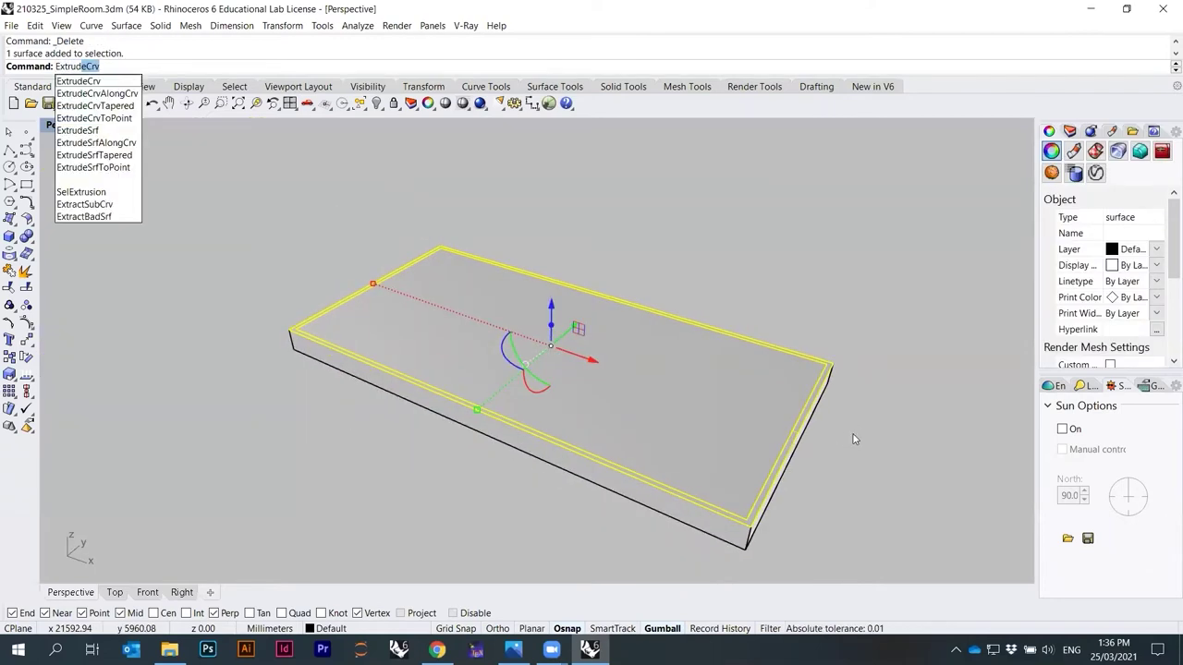
type("e")
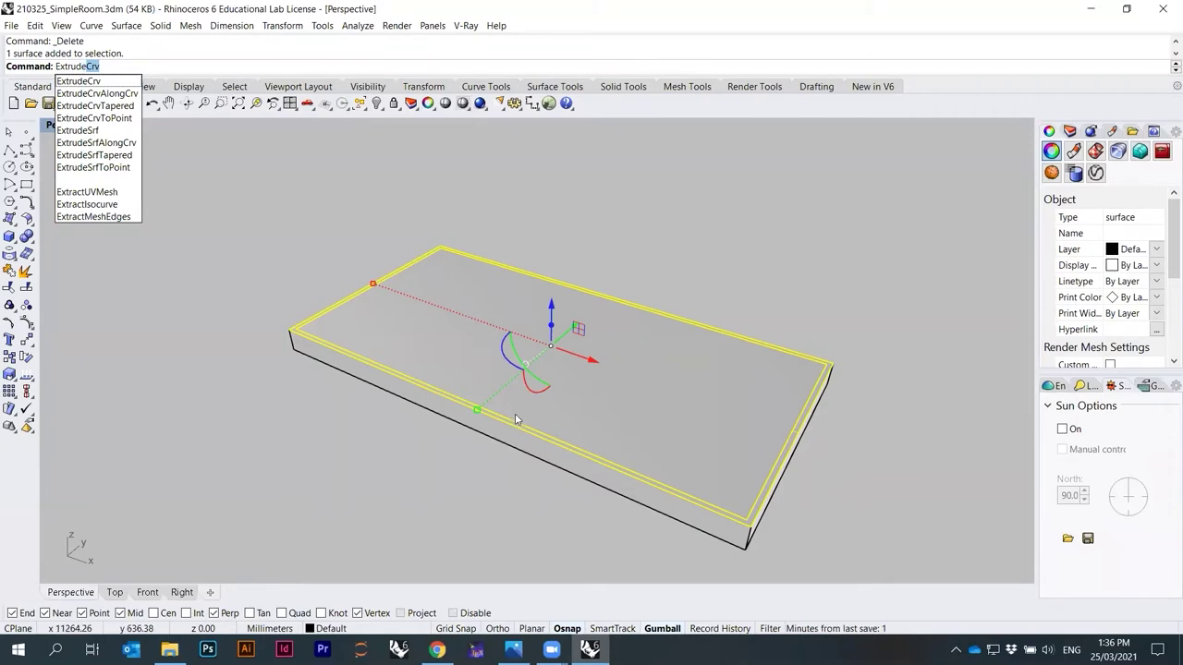
left_click(109, 130)
scroll(518, 235, "down", 3)
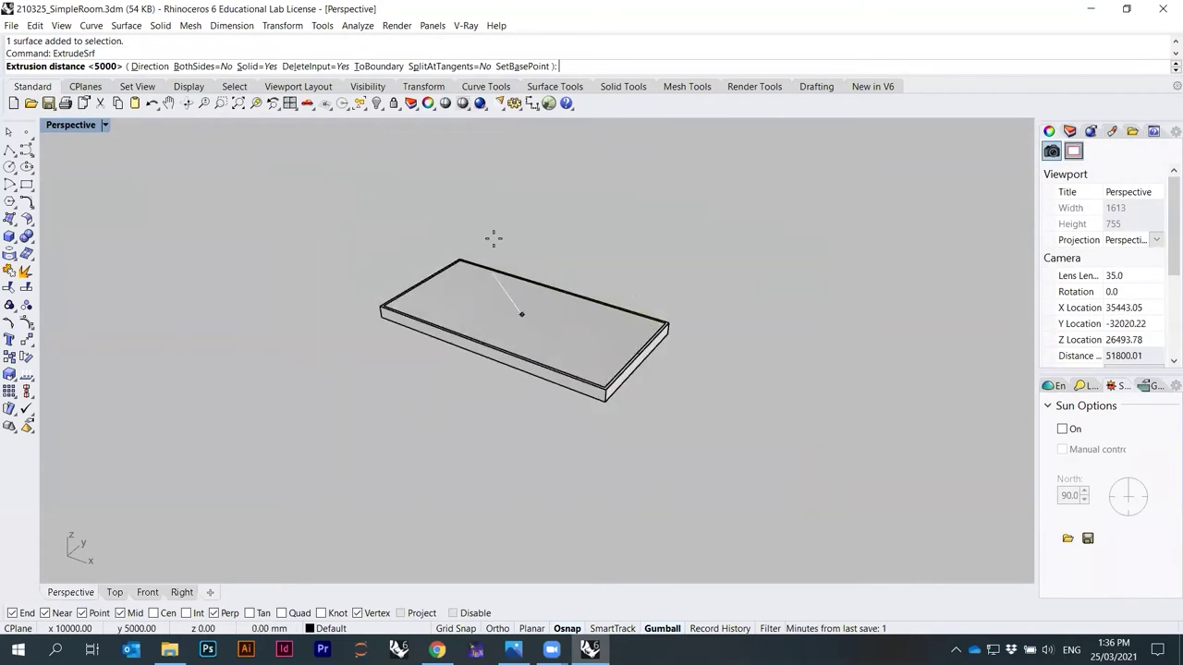
scroll(568, 232, "up", 5)
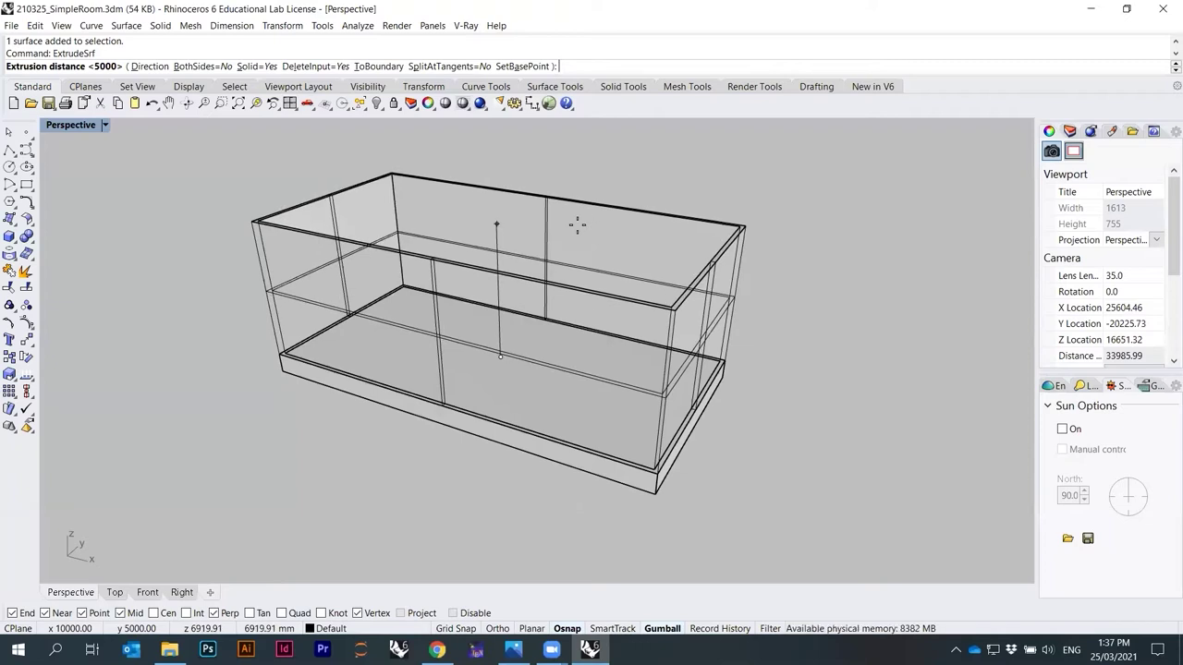
type("5000")
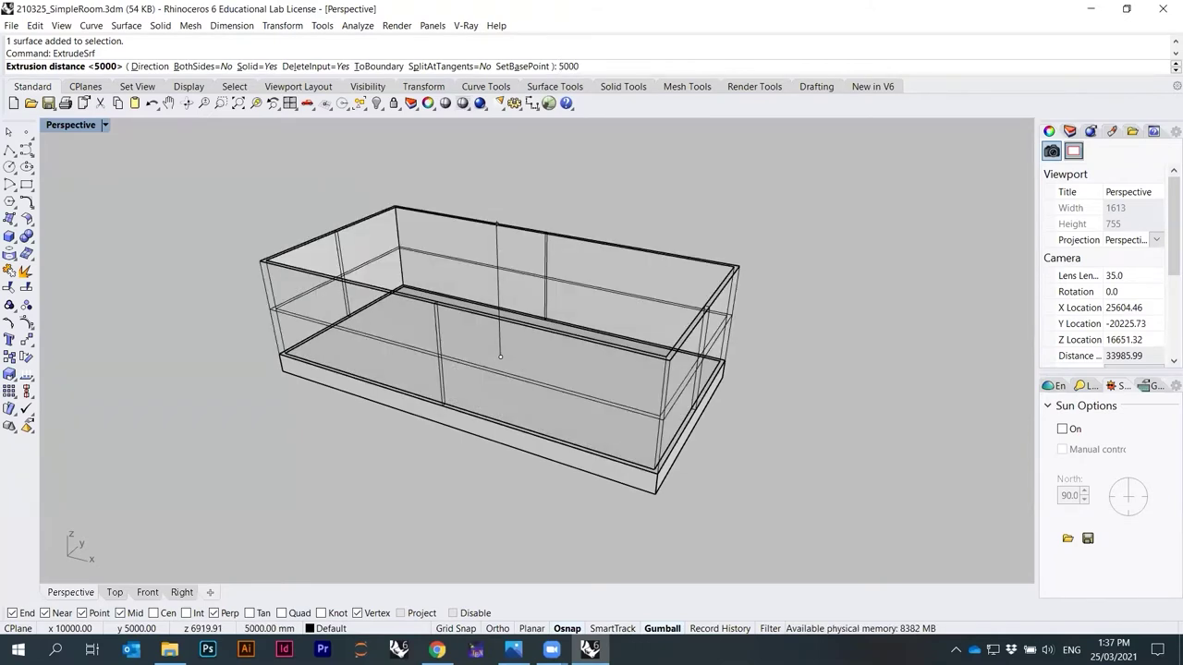
key("Return")
Turn off the surface isocurve display for the wall solid.
right_click_drag(621, 232, 509, 236)
right_click_drag(429, 225, 628, 232)
scroll(581, 311, "up", 4)
scroll(580, 311, "up", 2)
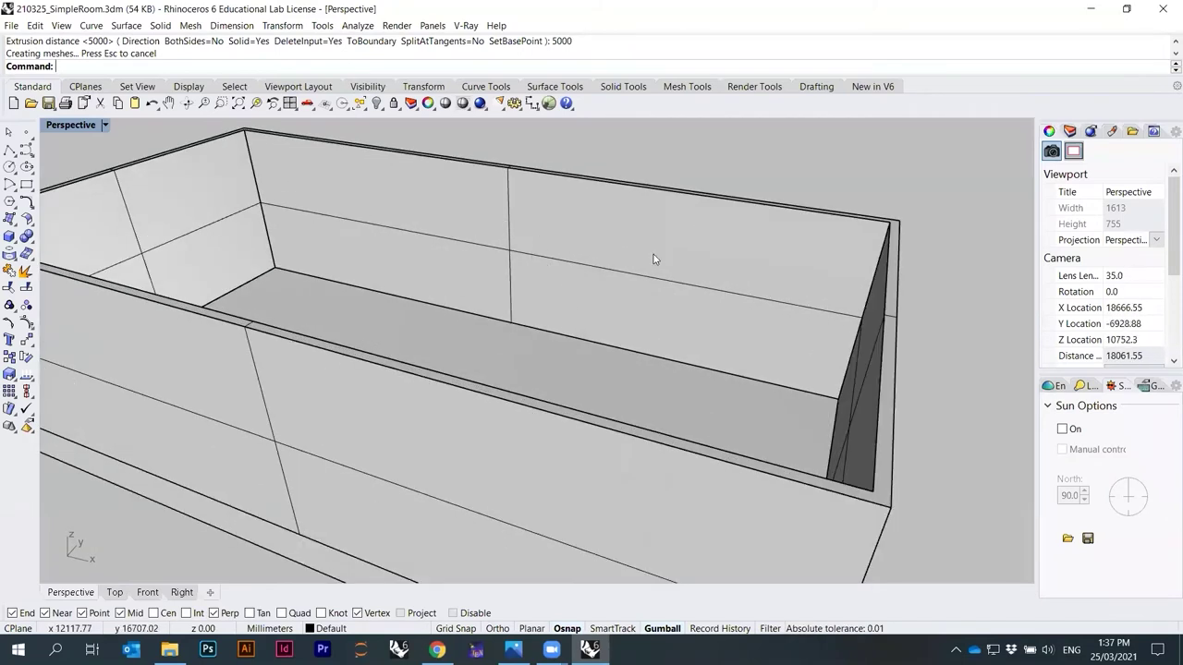
scroll(647, 277, "down", 1)
scroll(449, 352, "down", 5)
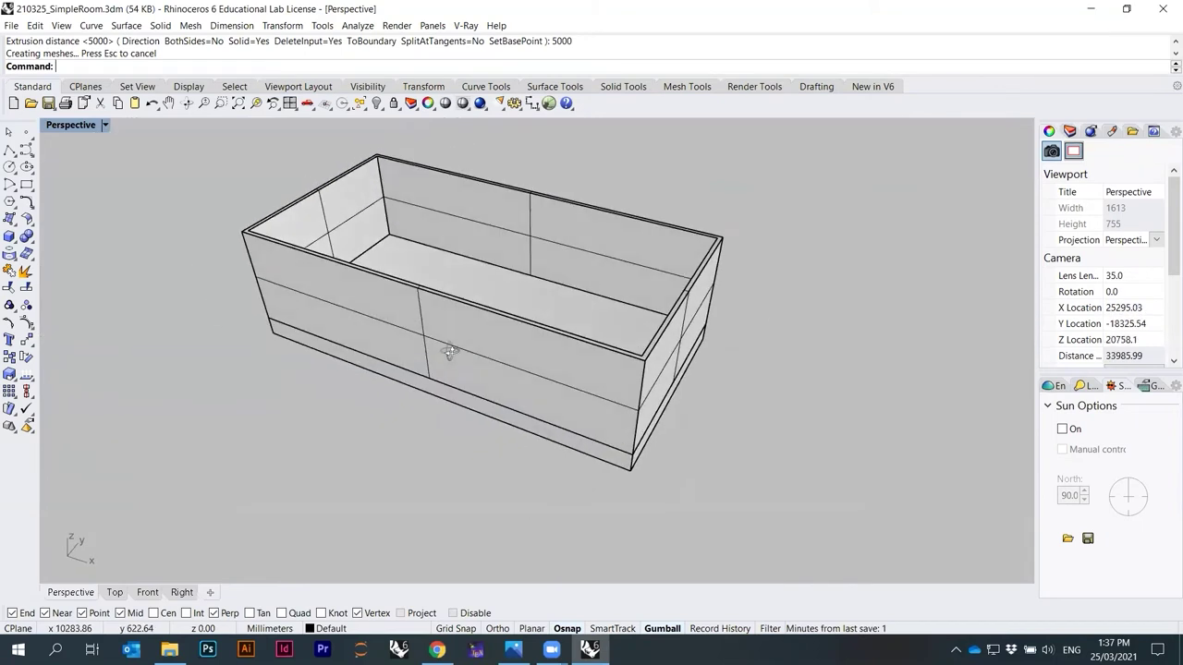
scroll(434, 317, "up", 6)
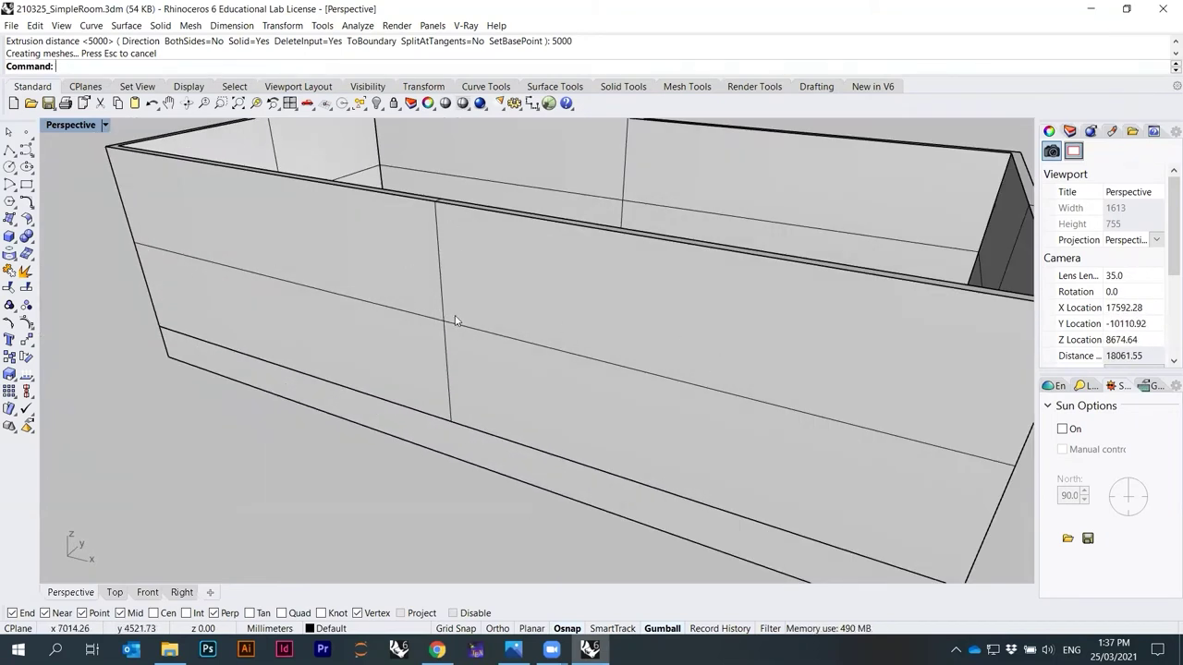
scroll(454, 321, "down", 2)
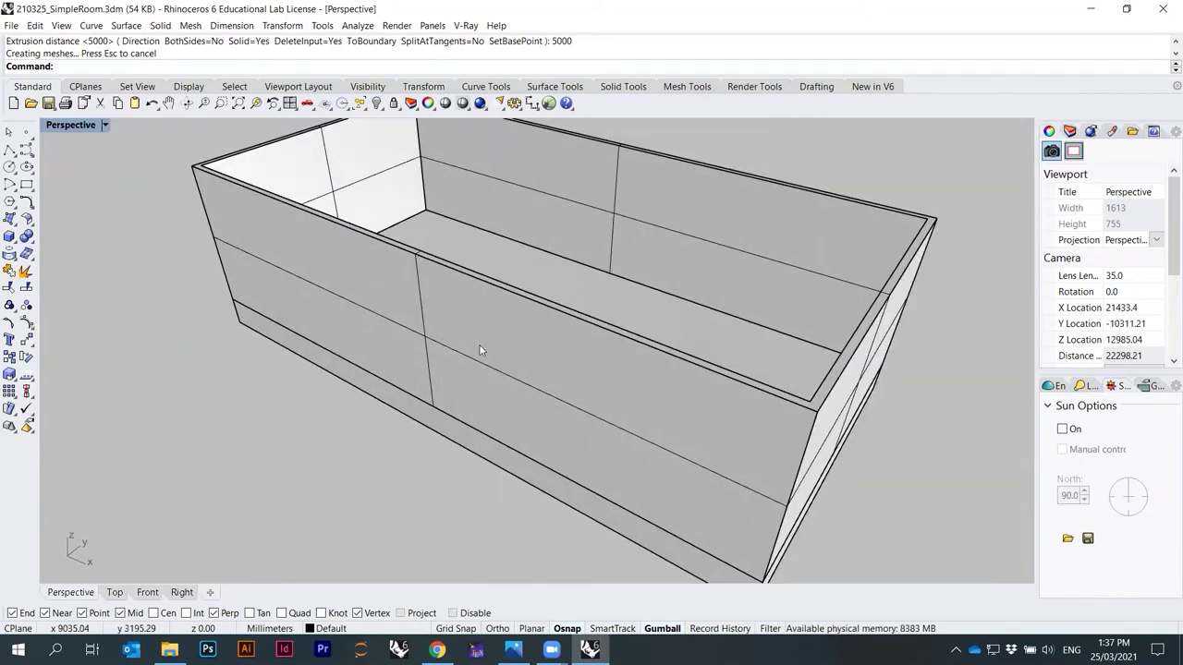
left_click(479, 350)
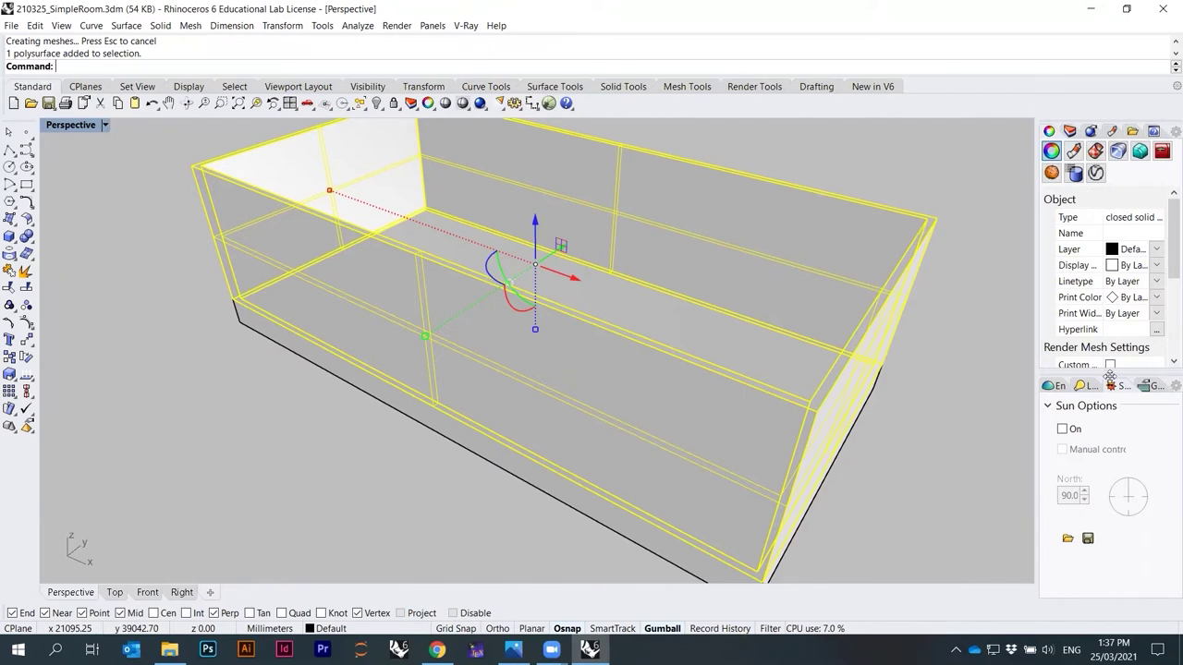
left_click_drag(1107, 369, 1107, 462)
scroll(1097, 402, "down", 2)
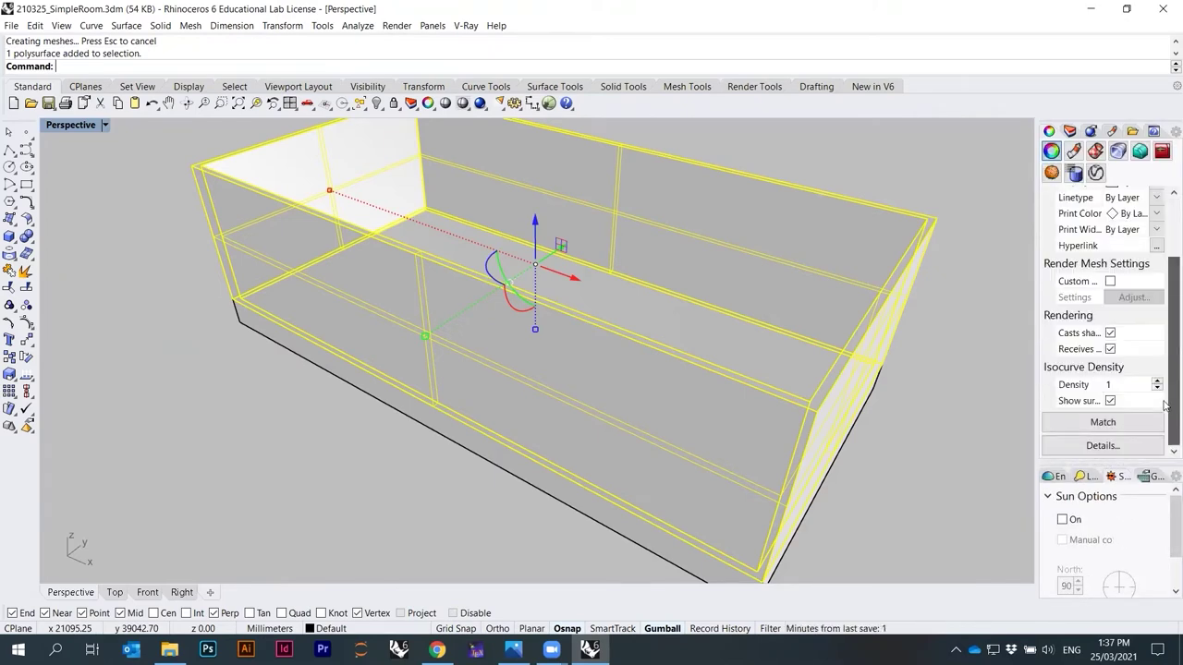
left_click(1110, 401)
left_click(902, 422)
Copy the floor slab from its bottom corner to the matching top corner of the walls as a roof.
right_click_drag(902, 422, 805, 395)
scroll(712, 429, "down", 5)
left_click(722, 412)
right_click_drag(722, 412, 761, 307)
scroll(762, 307, "up", 3)
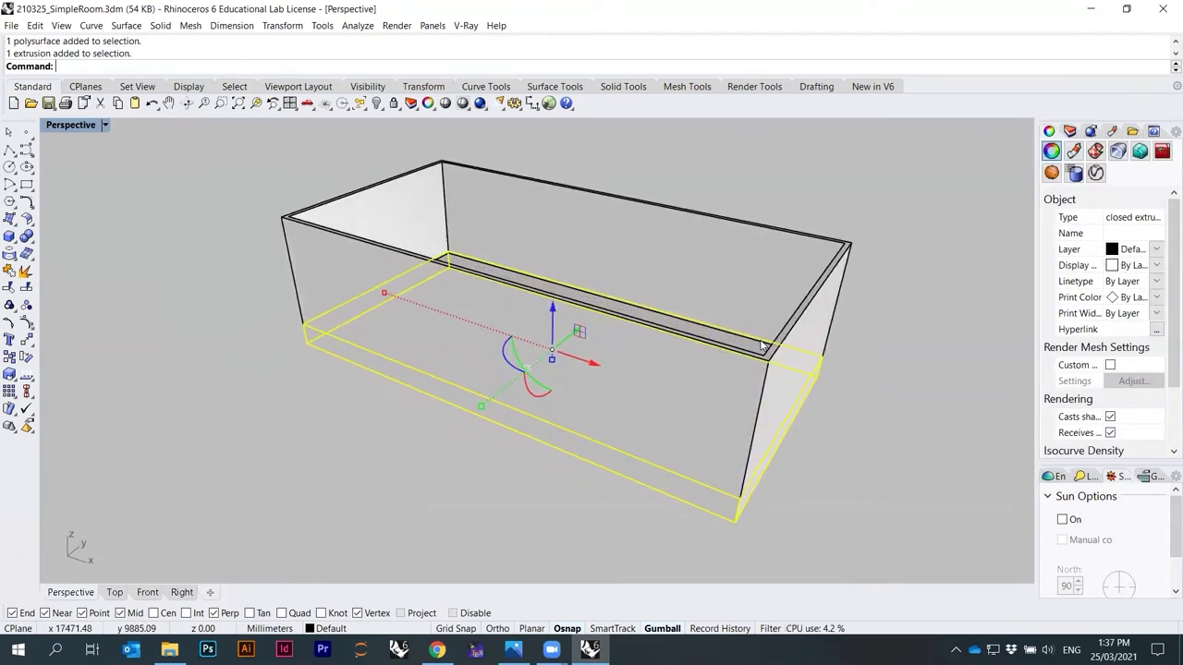
key("Return")
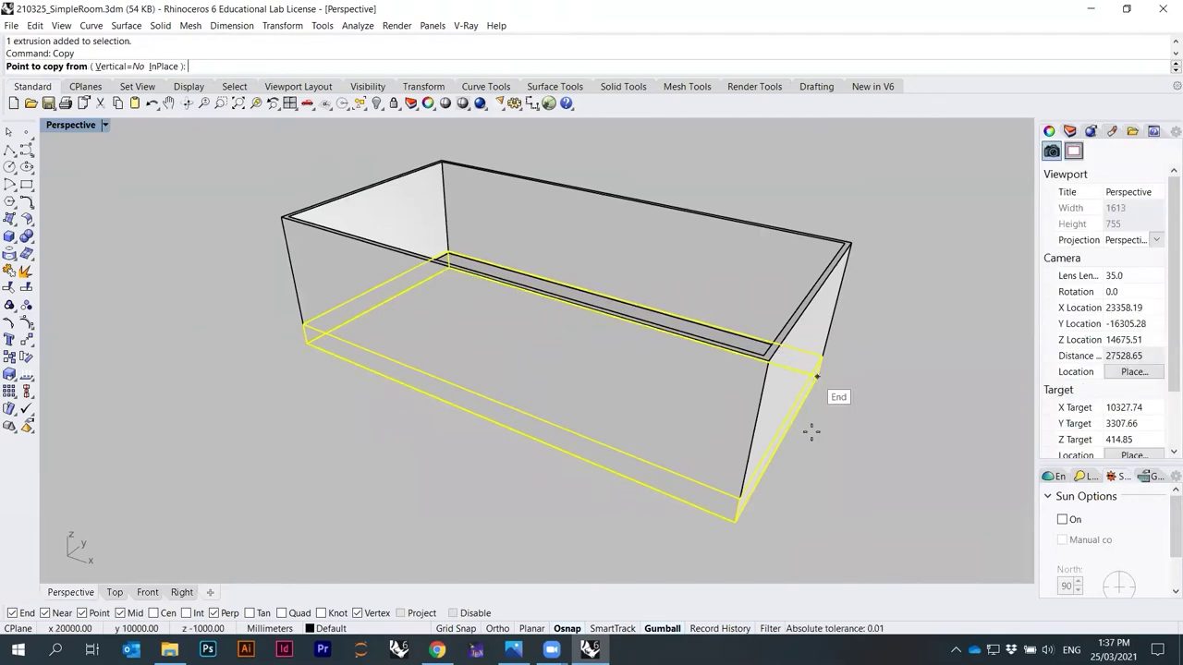
left_click(735, 523)
left_click(768, 355)
key("Return")
right_click_drag(726, 373, 657, 313)
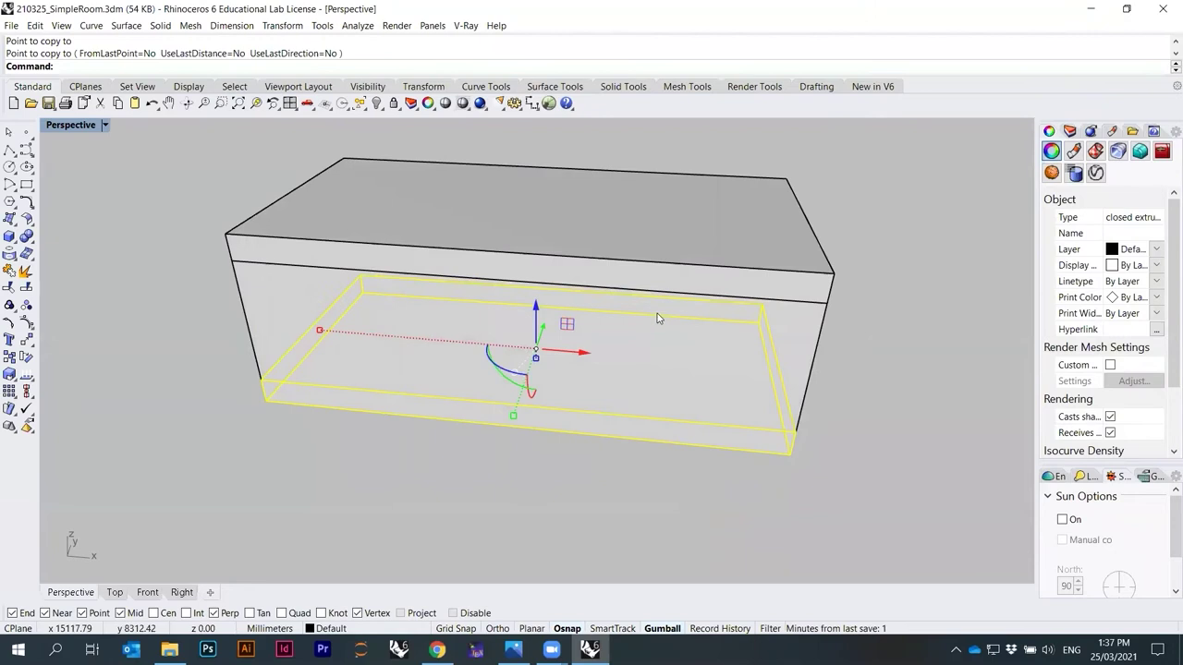
Move the roof slab from its lower outer corner to the inner top corner of the walls.
left_click(503, 225)
right_click_drag(502, 225, 566, 251)
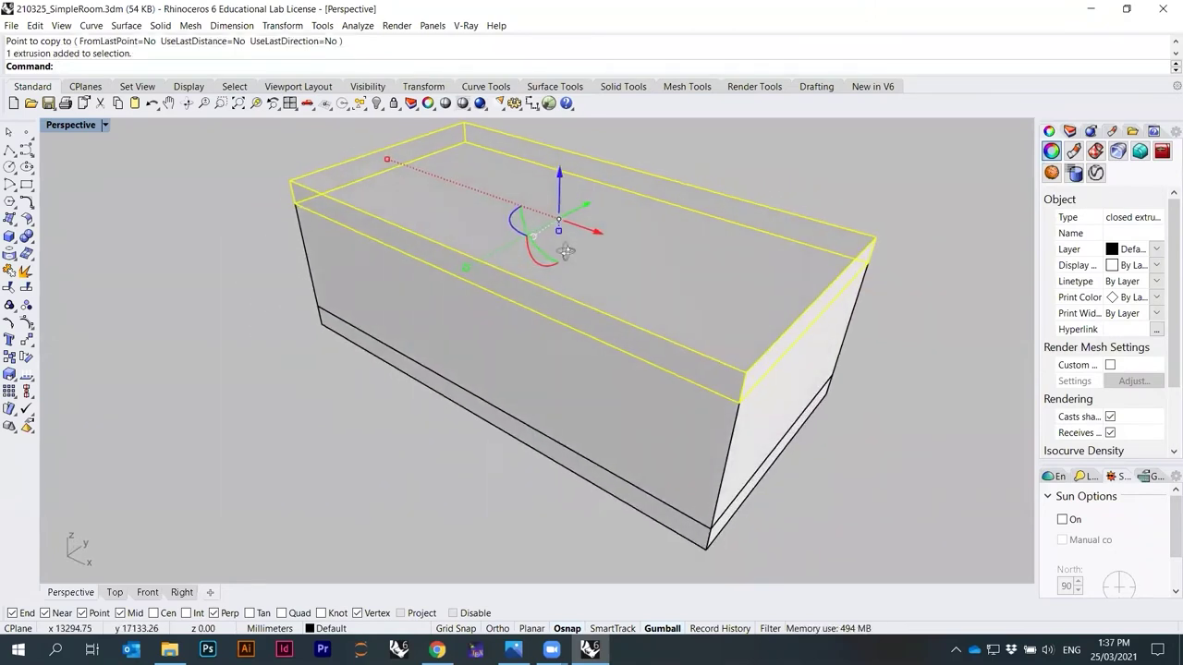
right_click_drag(683, 299, 693, 302)
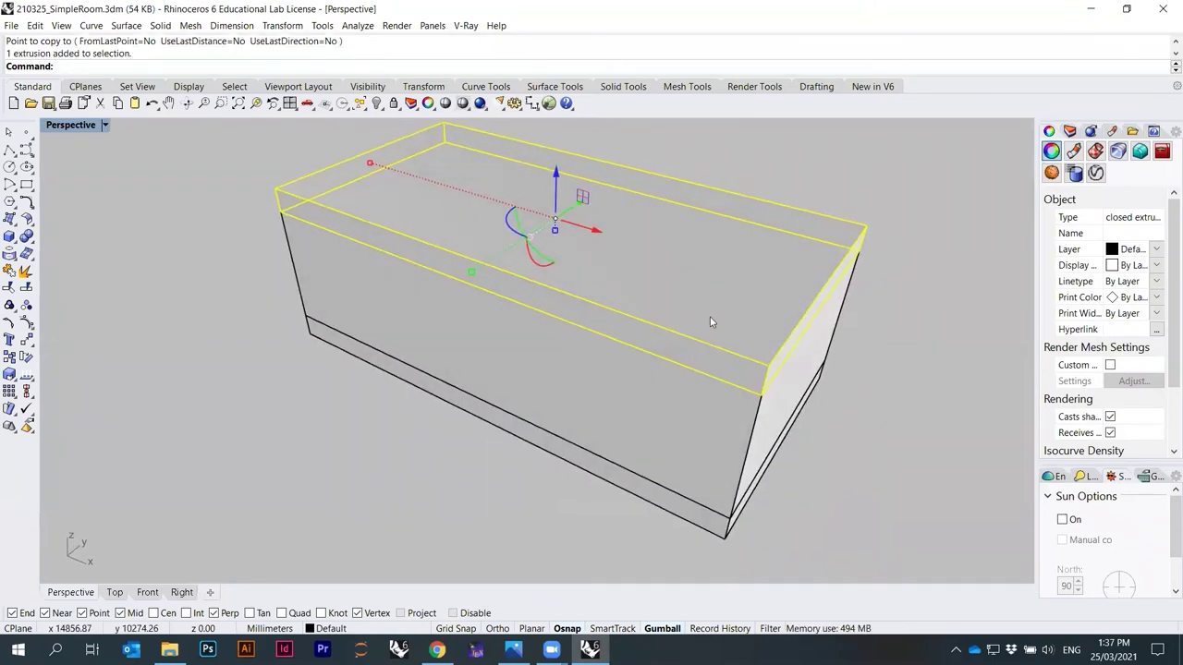
type("M")
key("Return")
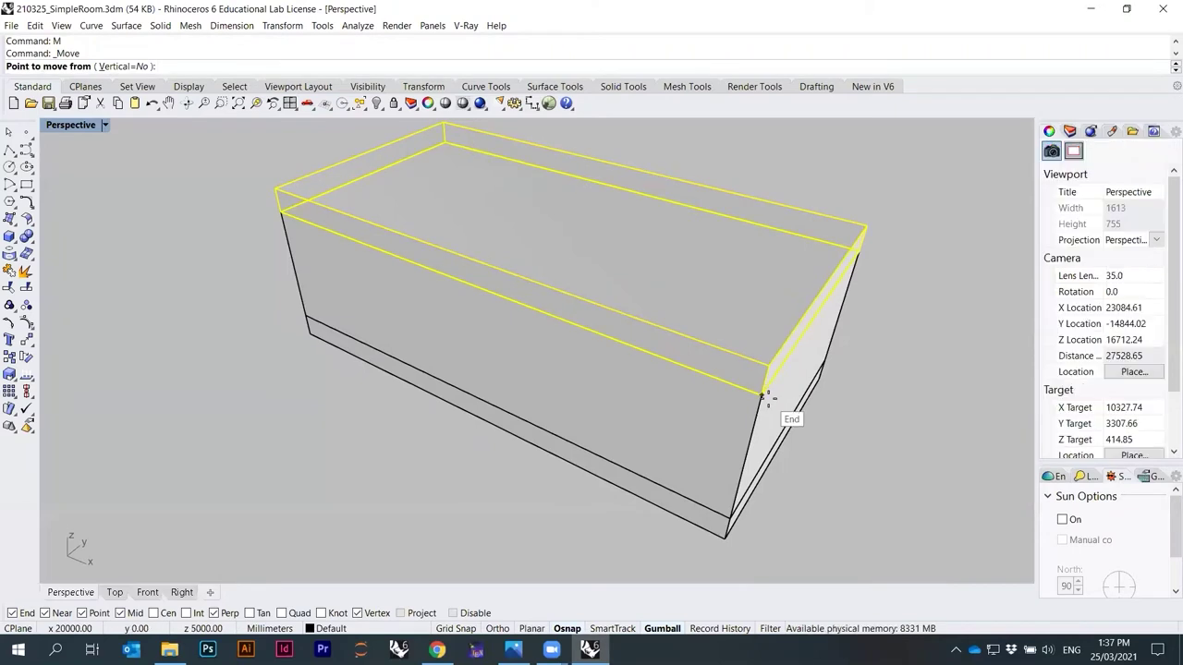
left_click(764, 395)
scroll(764, 388, "up", 5)
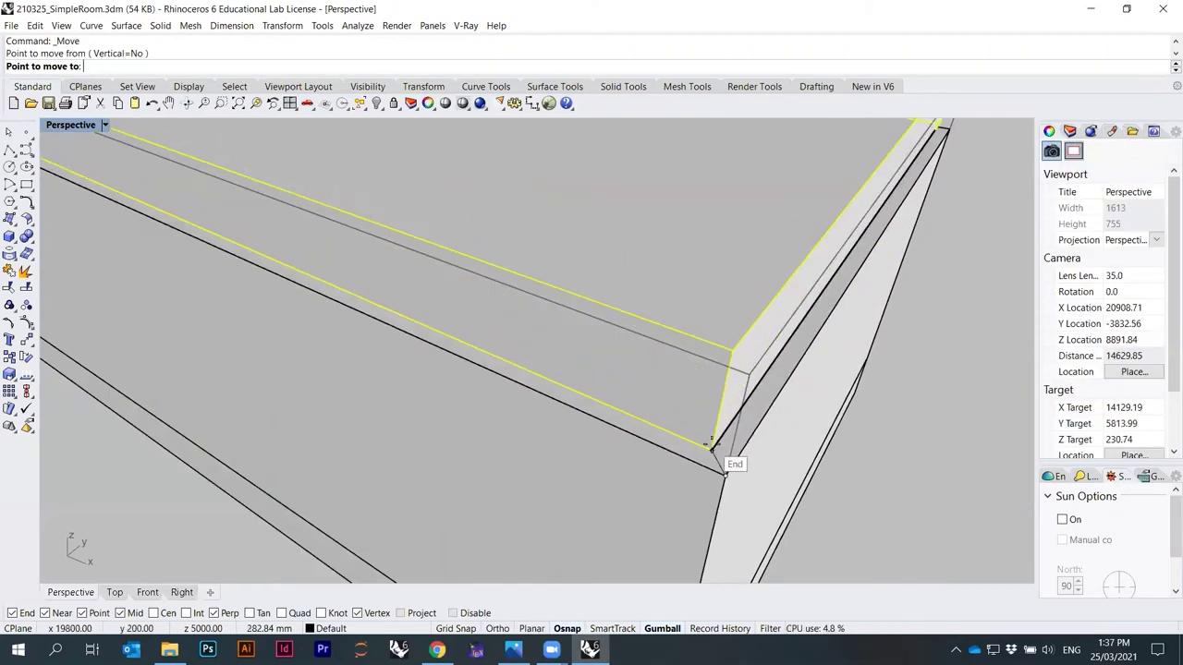
left_click(712, 443)
scroll(756, 377, "down", 5)
Move the roof slab down from its upper corner to the walls' inner top corner, making the tops flush.
key("Return")
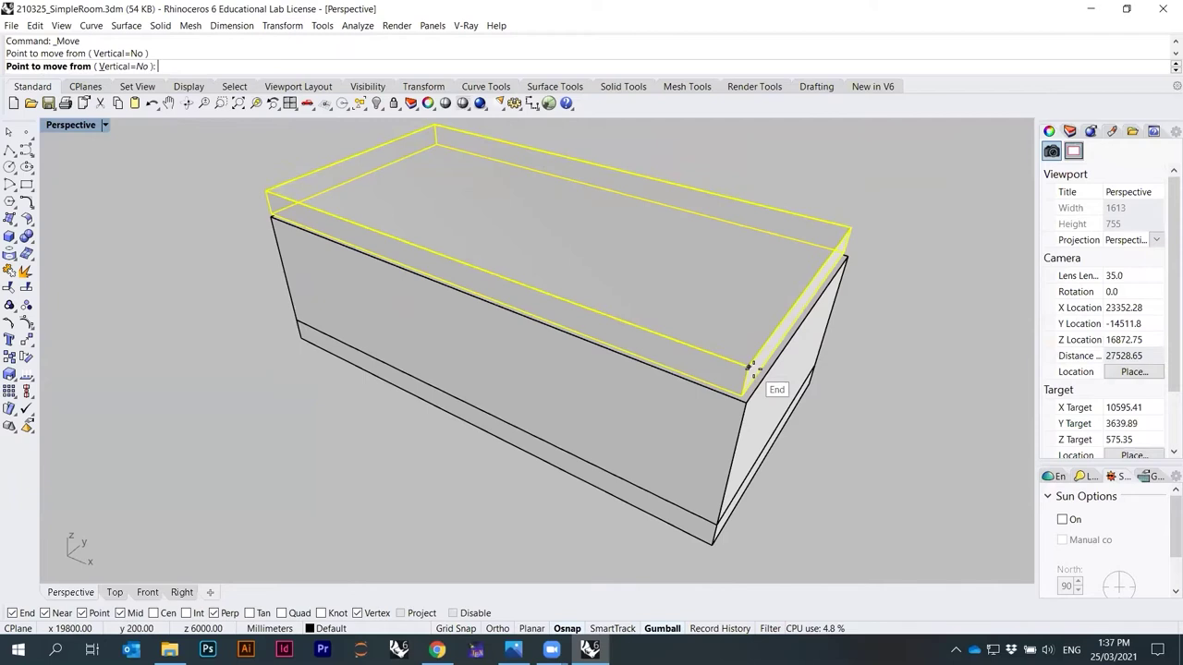
left_click(749, 370)
scroll(758, 388, "up", 5)
left_click(739, 405)
scroll(763, 351, "down", 5)
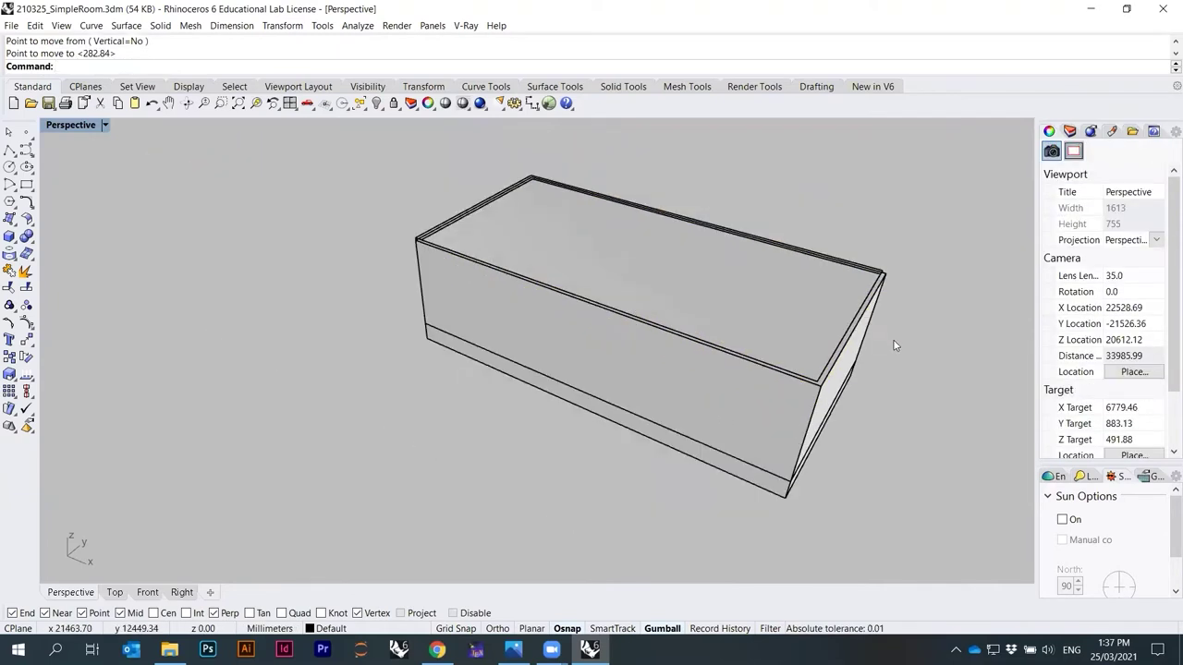
Scale the roof slab along its width with Scale1D to fit between the inner faces of the long walls.
right_click_drag(763, 345, 749, 351)
type("sc")
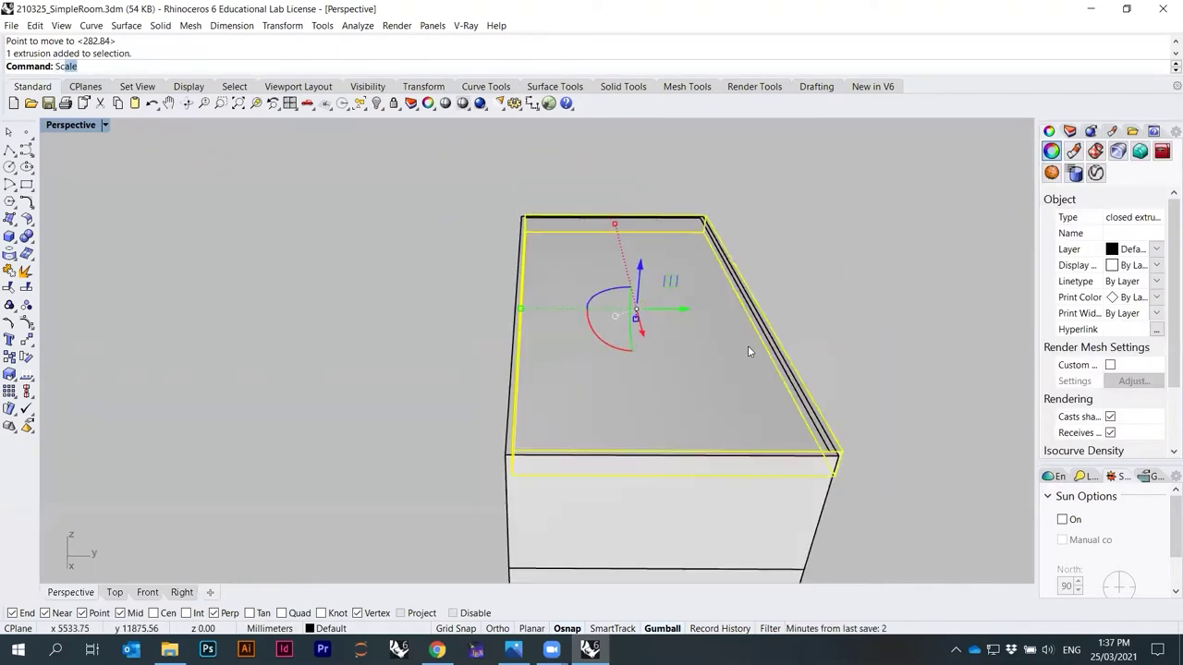
type("ale1")
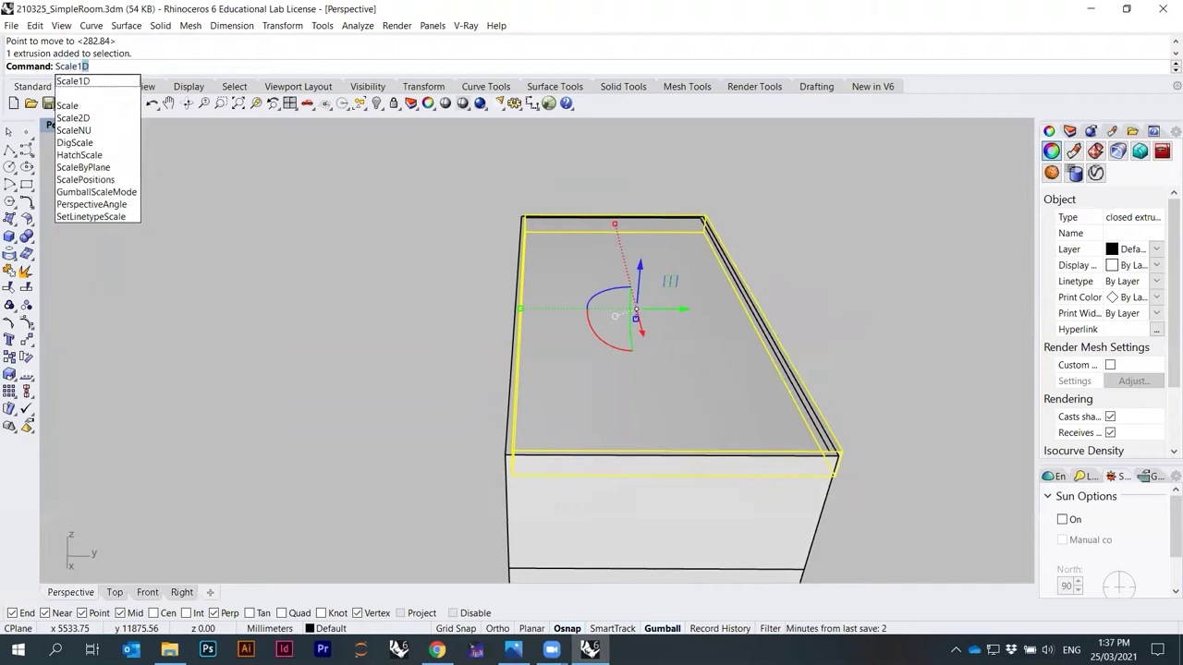
key("Return")
right_click_drag(712, 314, 449, 304)
scroll(565, 430, "up", 5)
left_click(340, 239)
scroll(343, 253, "down", 5)
scroll(579, 351, "up", 5)
left_click(558, 355)
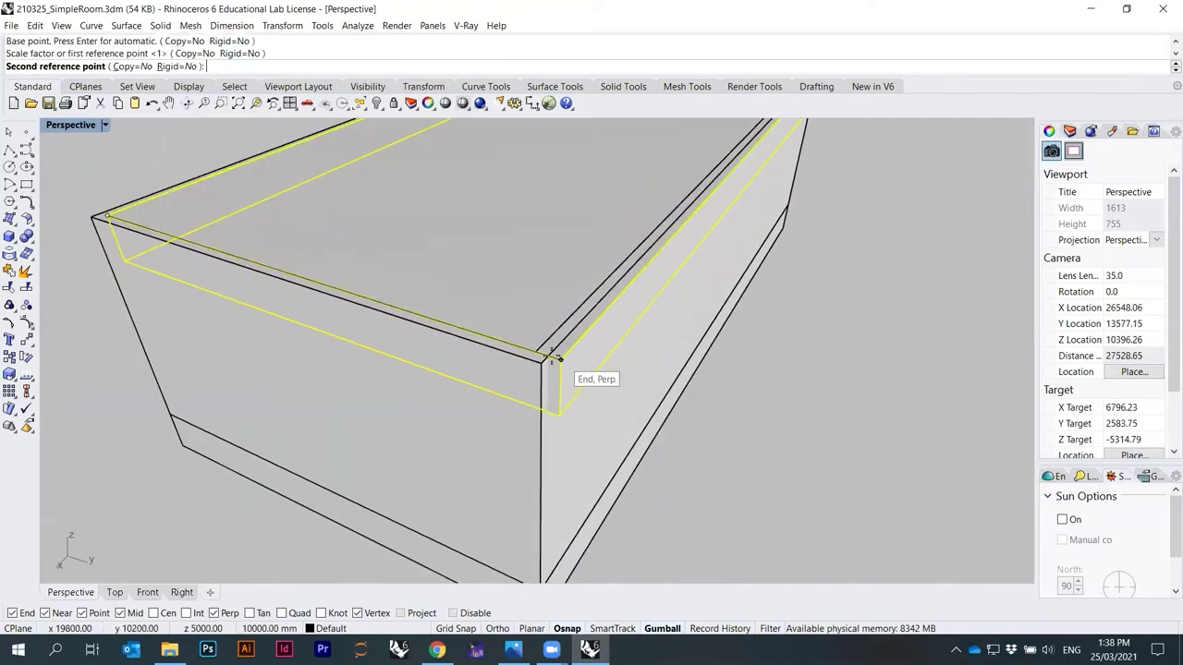
left_click(543, 360)
Scale the roof slab along its length with Scale1D to about 16.5 m, leaving an opening at one short end.
scroll(580, 344, "down", 5)
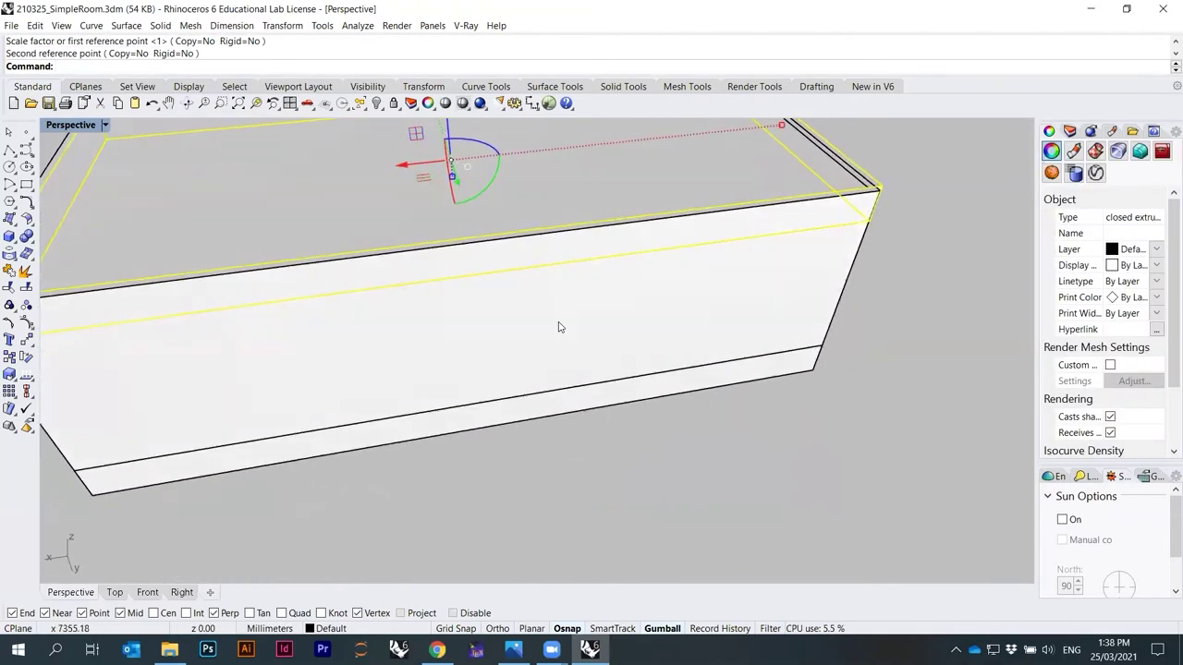
scroll(640, 303, "down", 3)
key("Return")
left_click(205, 300)
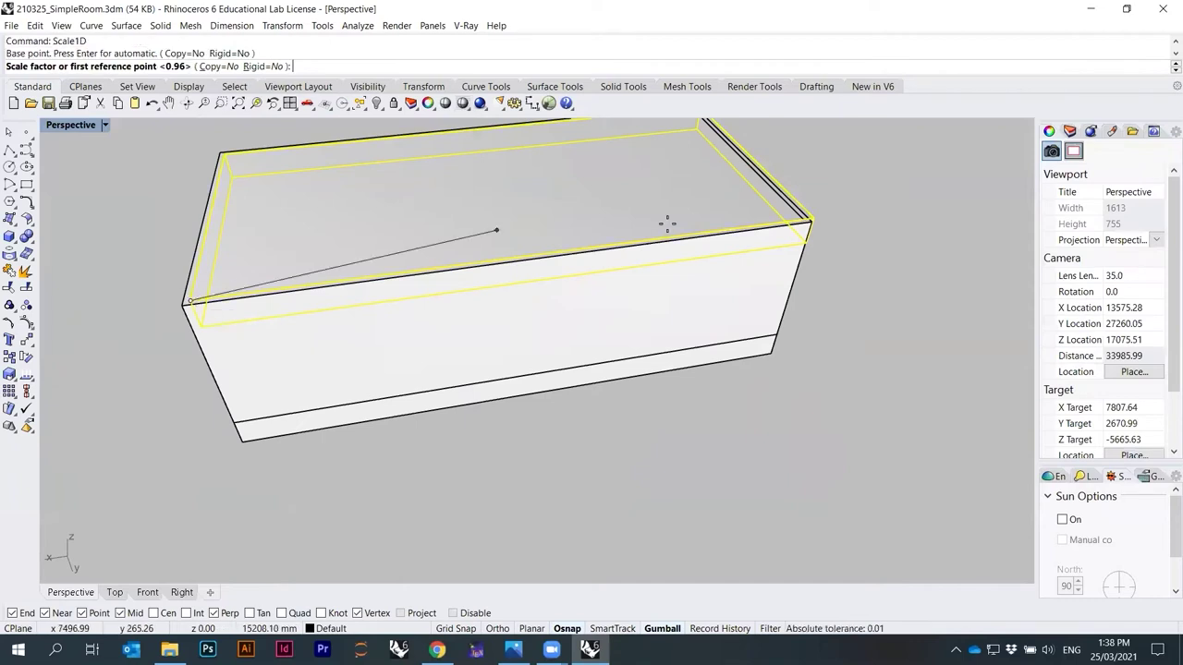
scroll(628, 235, "up", 3)
scroll(721, 334, "up", 4)
scroll(722, 336, "up", 2)
scroll(734, 428, "down", 2)
left_click(709, 417)
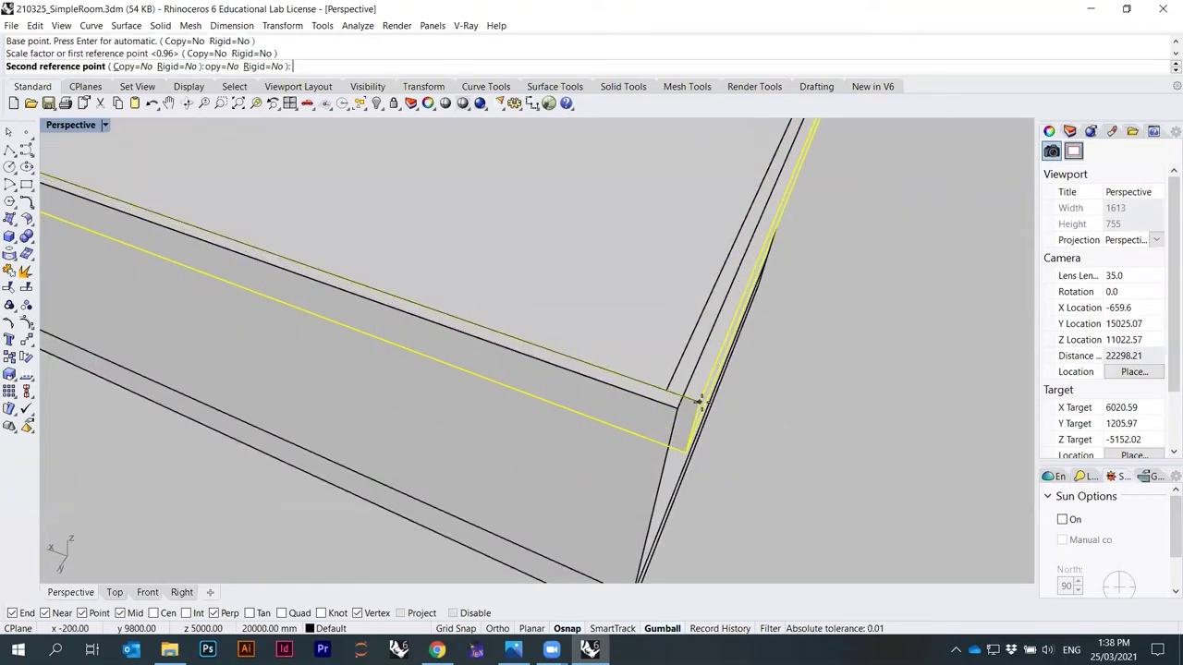
scroll(712, 420, "down", 5)
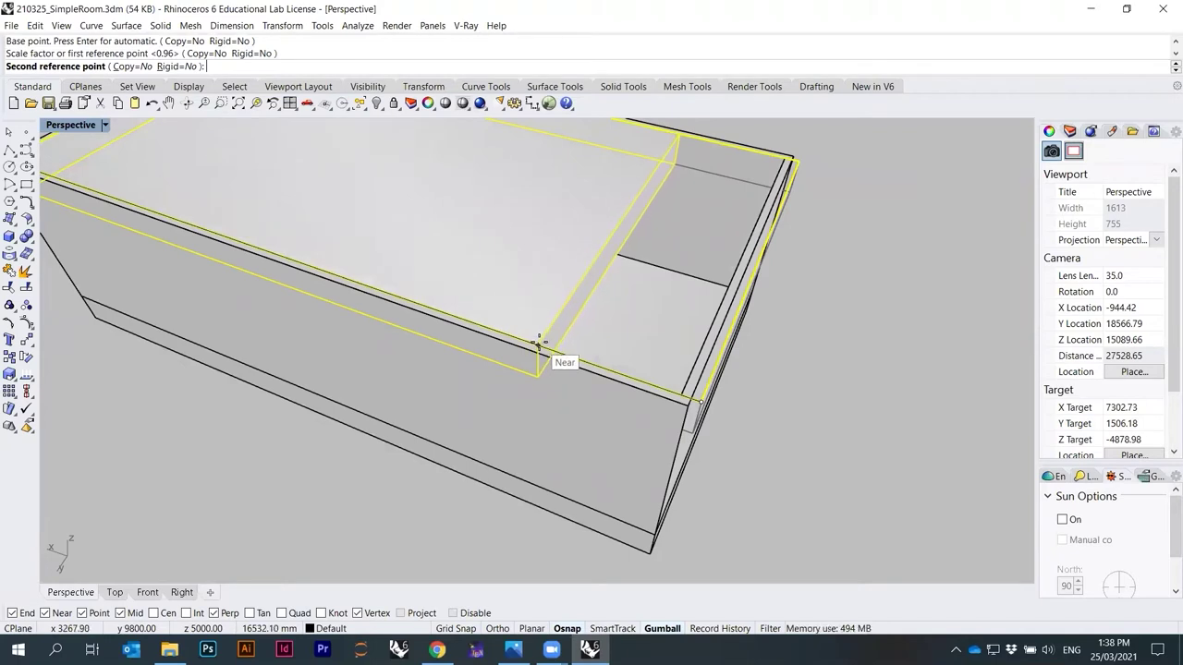
left_click(545, 346)
key("Escape")
Zoom to the whole room model and examine the roof opening at the short end from above.
scroll(725, 276, "down", 5)
right_click_drag(826, 271, 430, 301)
left_click_drag(490, 413, 350, 218)
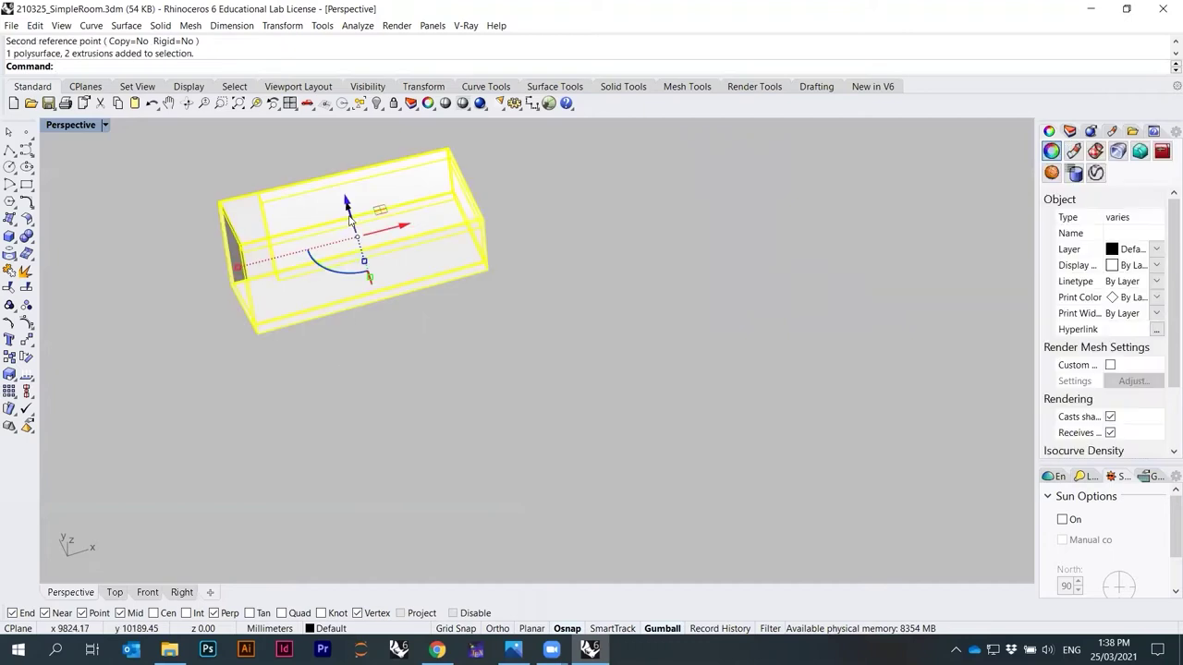
type("zs")
key("Return")
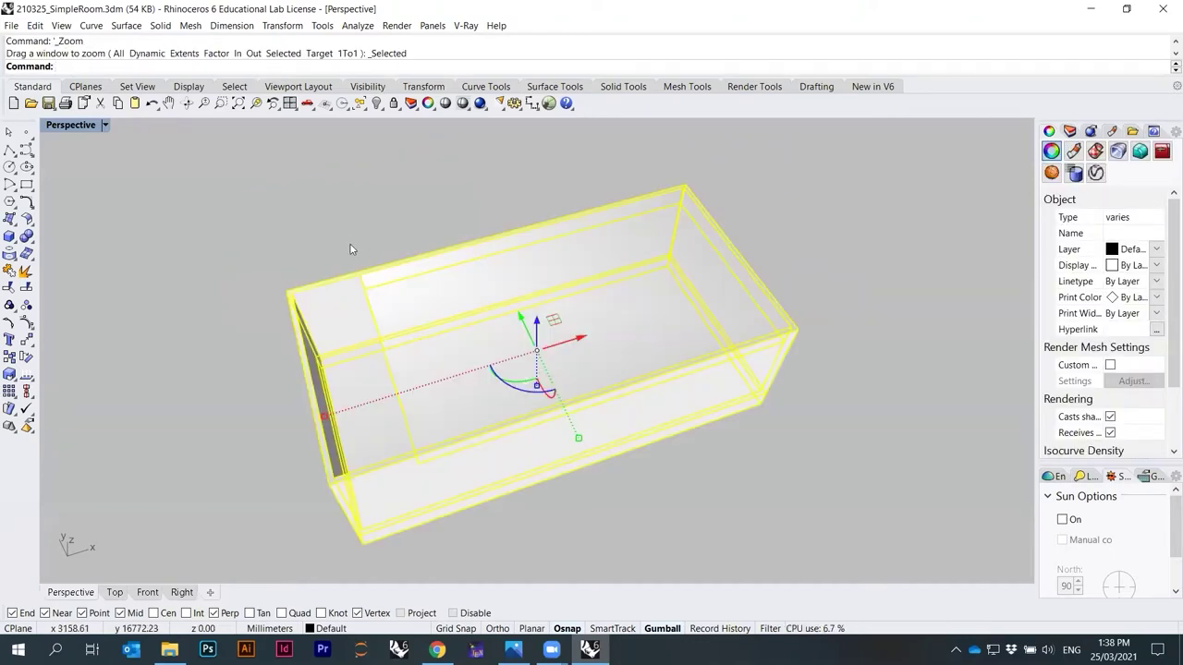
key("Escape")
right_click_drag(415, 201, 189, 207)
right_click_drag(333, 228, 432, 312)
scroll(423, 391, "up", 5)
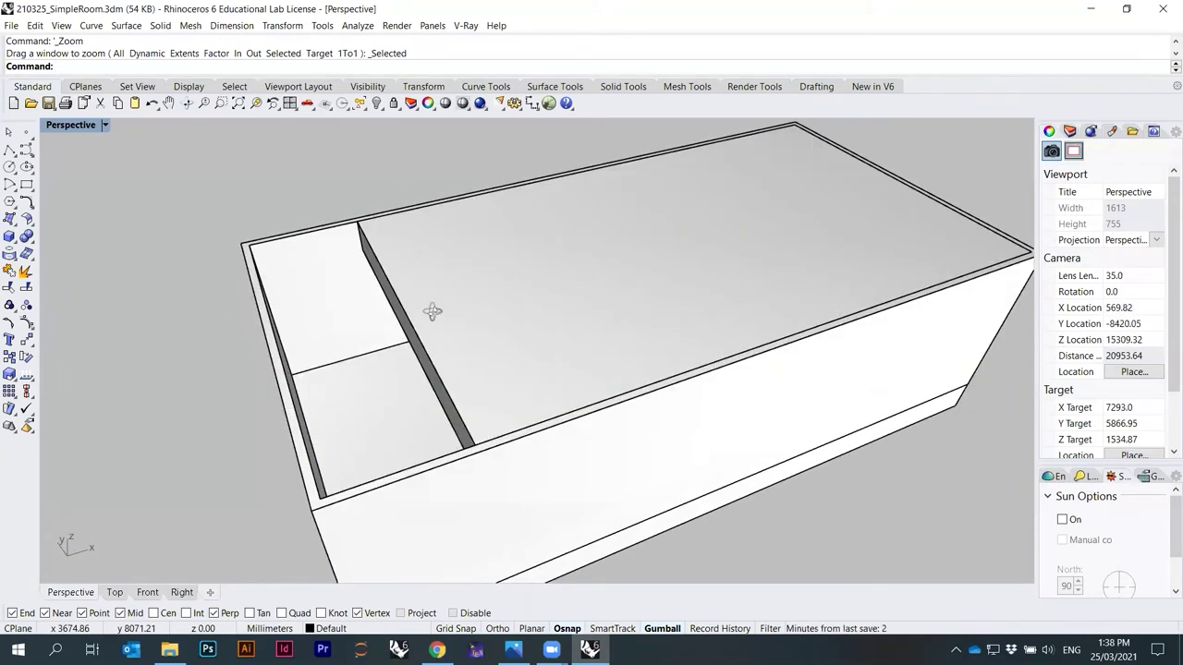
Create a 1000 × 1000 × 1000 mm box on the ground outside the room, beside its long wall.
left_click(9, 237)
mouse_move(330, 311)
right_mouse_down()
mouse_move(342, 356)
mouse_move(336, 307)
right_mouse_up()
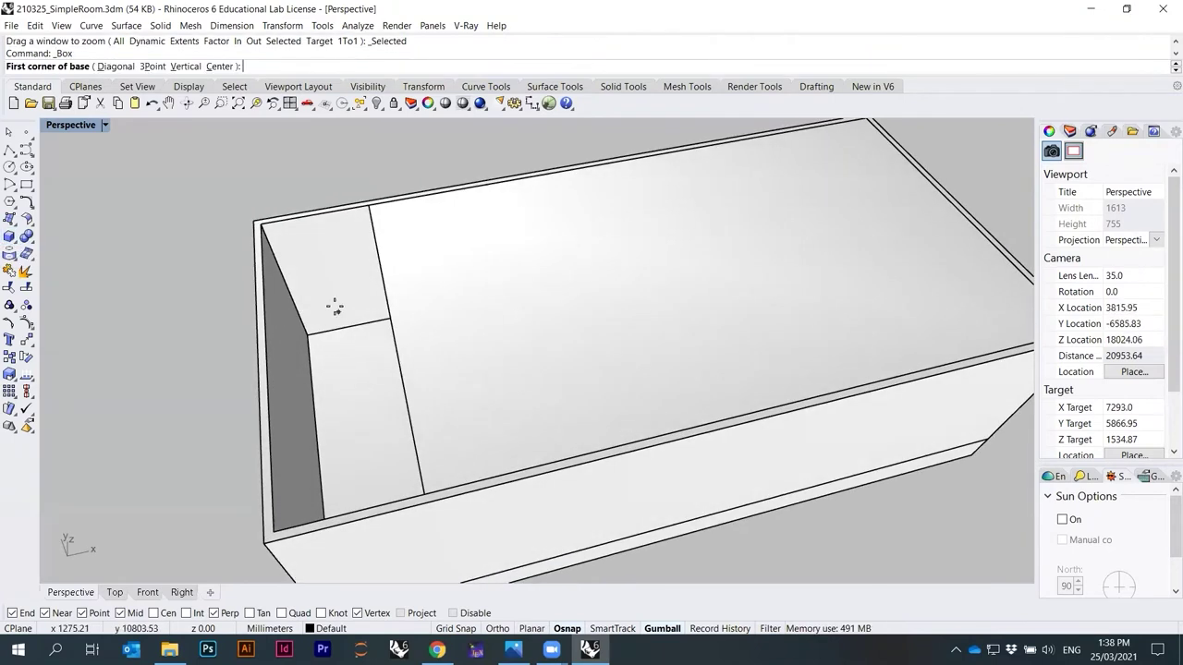
scroll(332, 286, "down", 3)
scroll(367, 478, "up", 2)
left_click(382, 520)
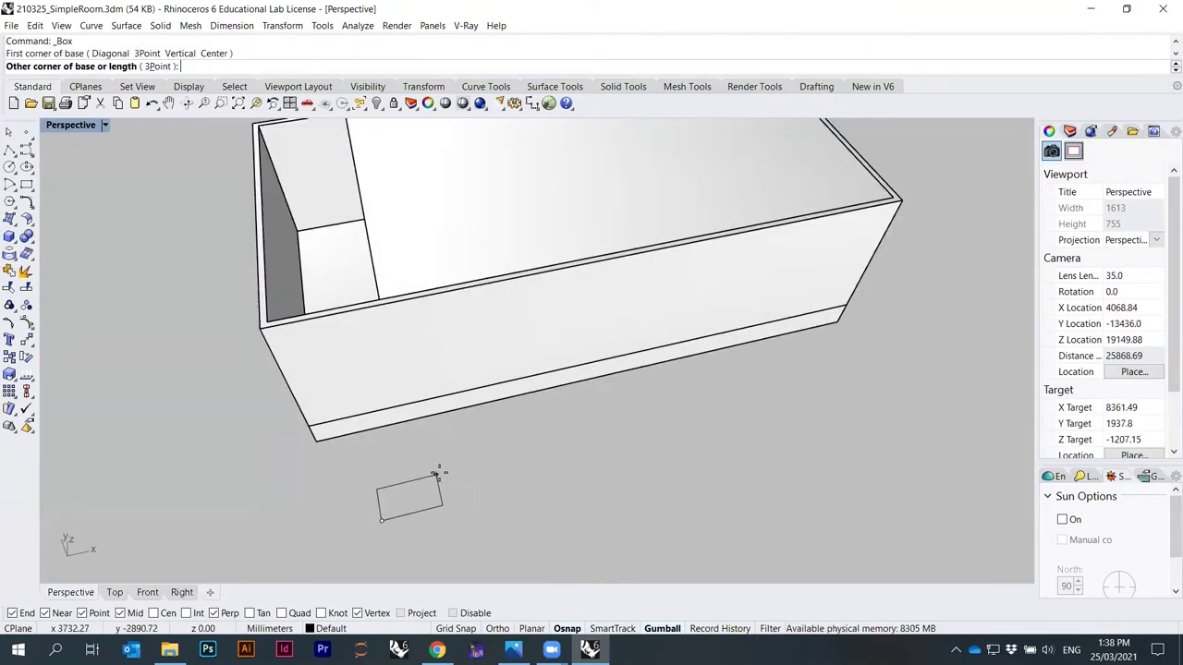
type("1000")
key("Return")
type("1000")
key("Return")
key("Return")
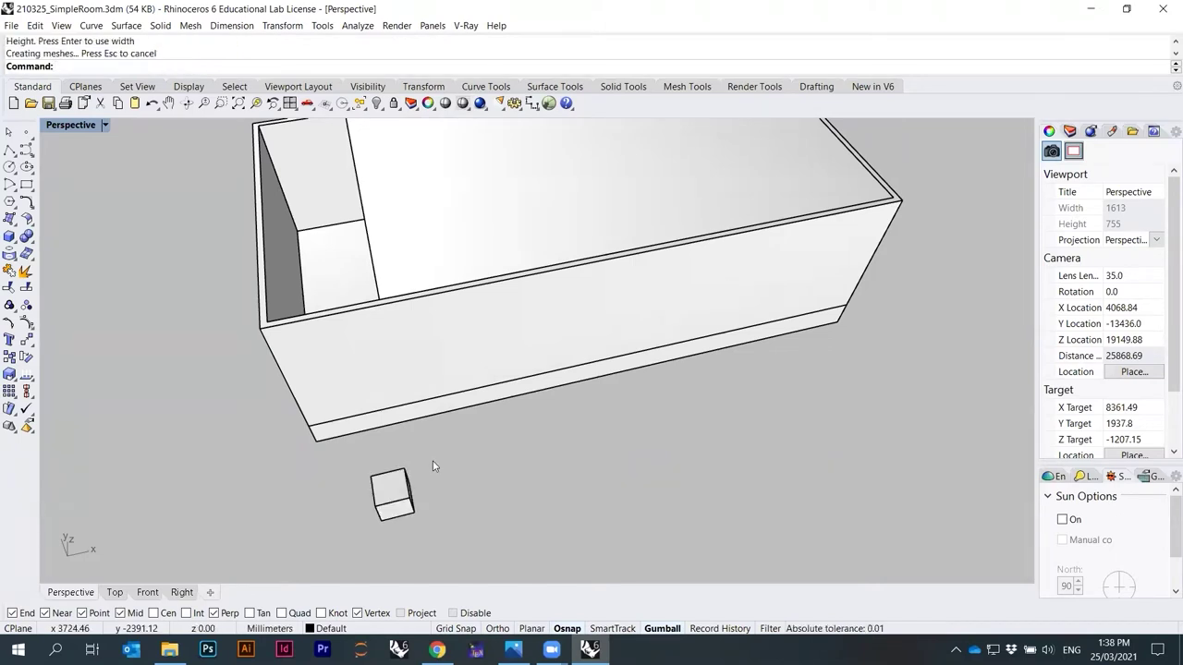
Move the cube by the midpoint of its bottom edge to the midpoint of the floor edge along the short wall below the roof opening.
right_click_drag(458, 464, 364, 449)
left_click_drag(364, 449, 337, 393)
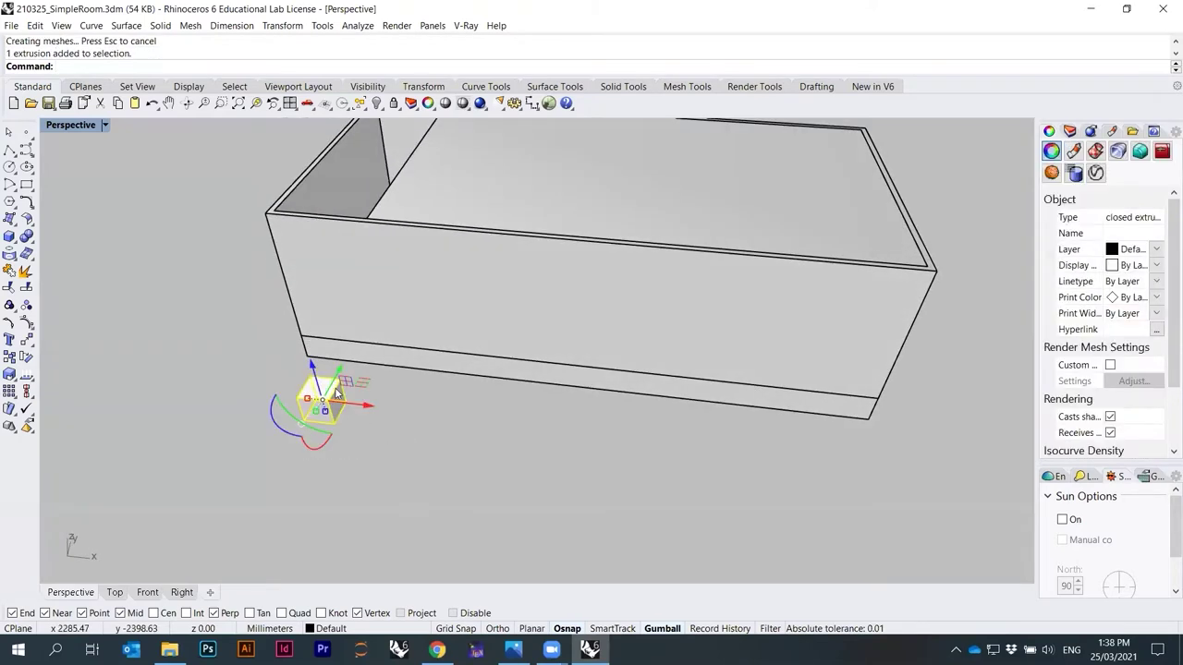
right_click_drag(337, 392, 460, 424)
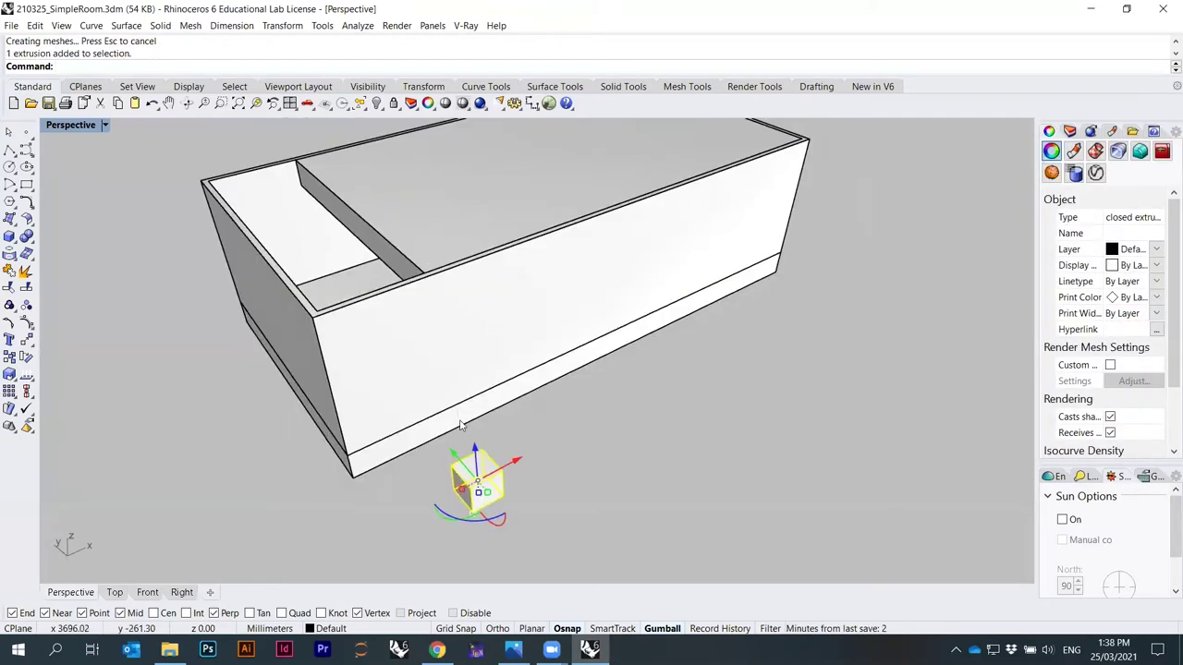
type("M")
key("Return")
left_click(468, 509)
right_click_drag(468, 509, 342, 356)
scroll(417, 277, "up", 5)
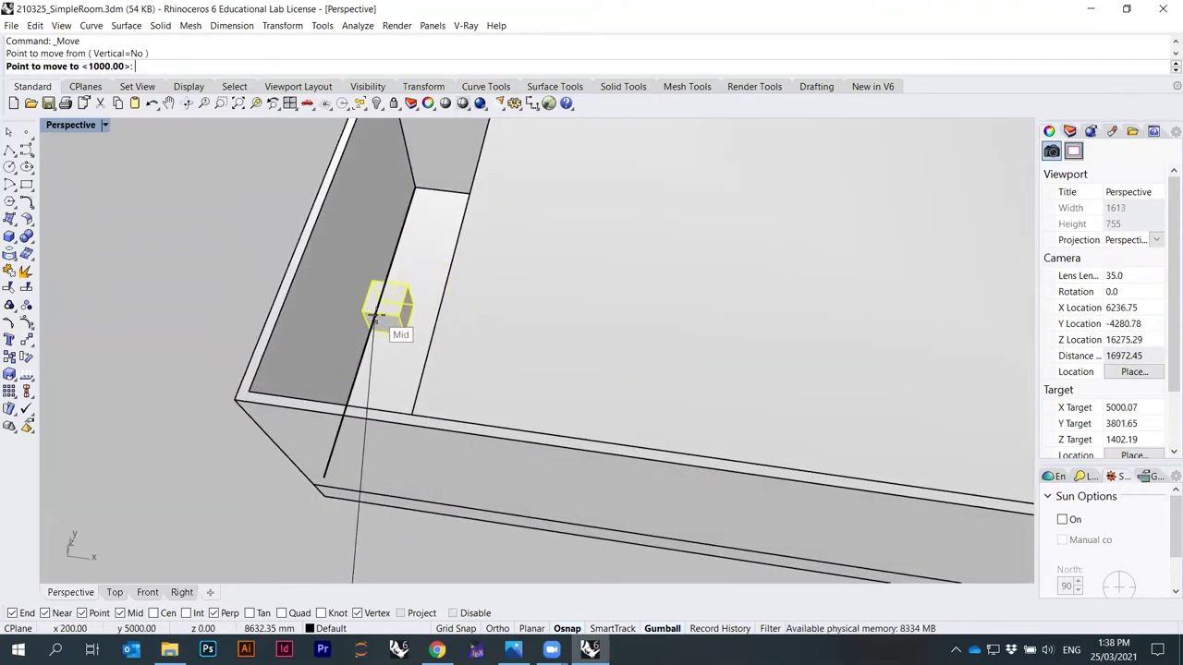
left_click(376, 316)
Move the cube one cube width, 1000 mm, away from the short wall using its bottom corners.
scroll(427, 338, "up", 5)
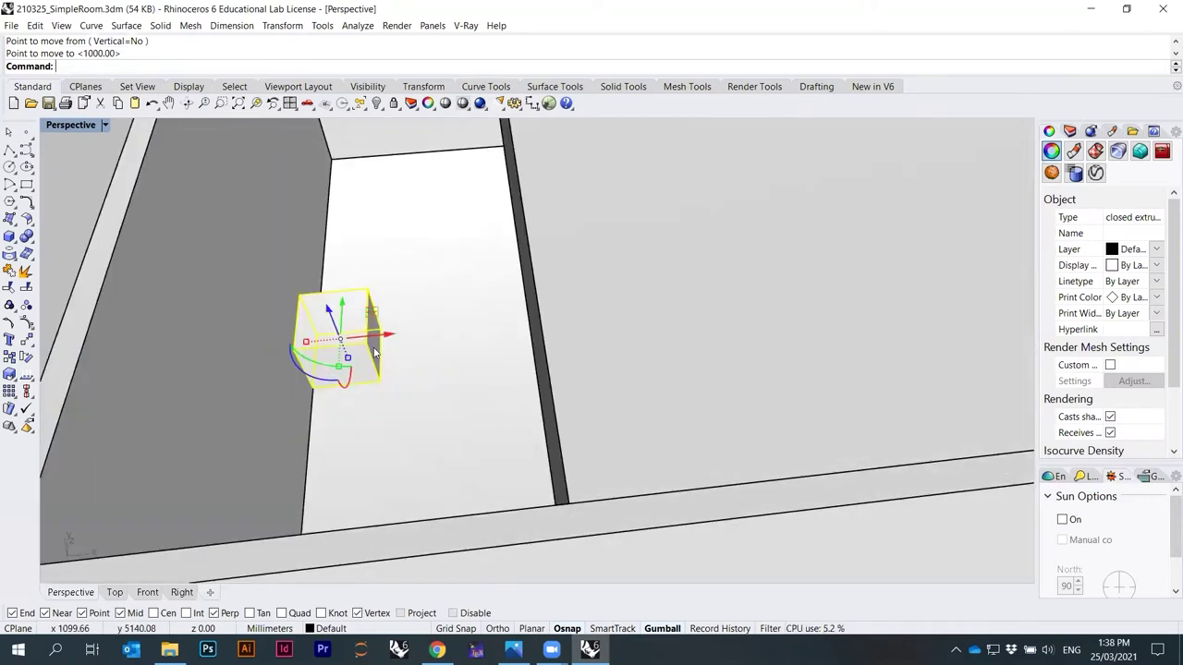
type("M")
key("Return")
left_click(324, 388)
left_click(369, 364)
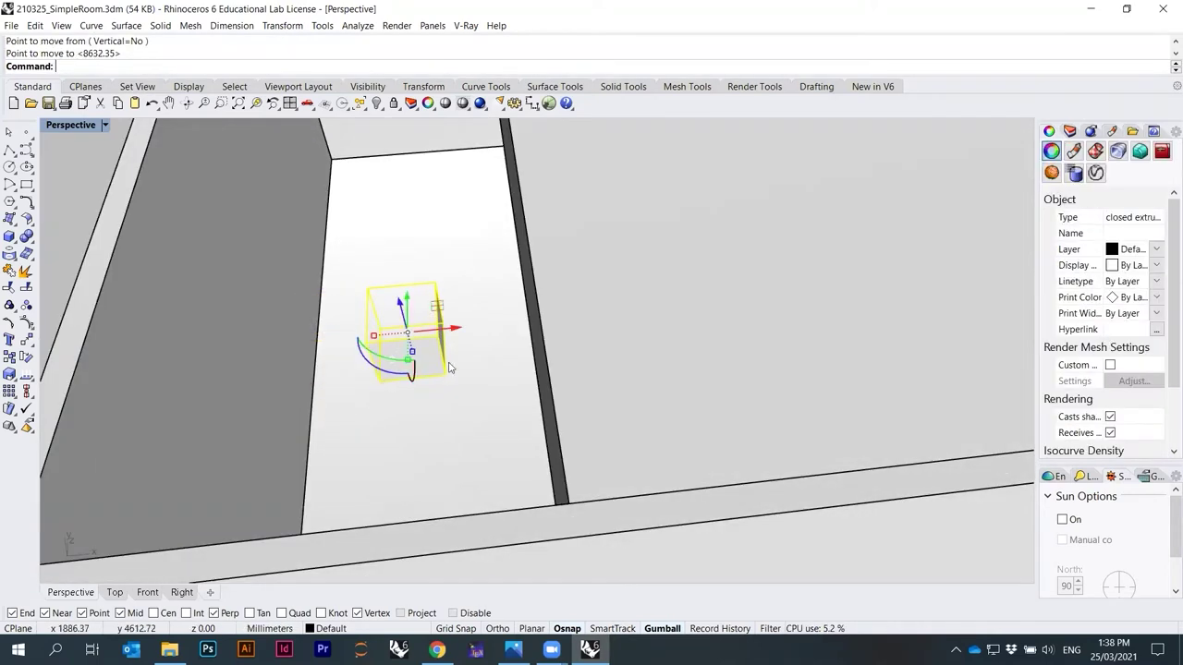
scroll(277, 315, "down", 5)
key("Escape")
Copy the cube from its bottom corner to its top corner to stack a second one on it, and save the file.
right_click_drag(277, 315, 462, 333)
left_click(464, 331)
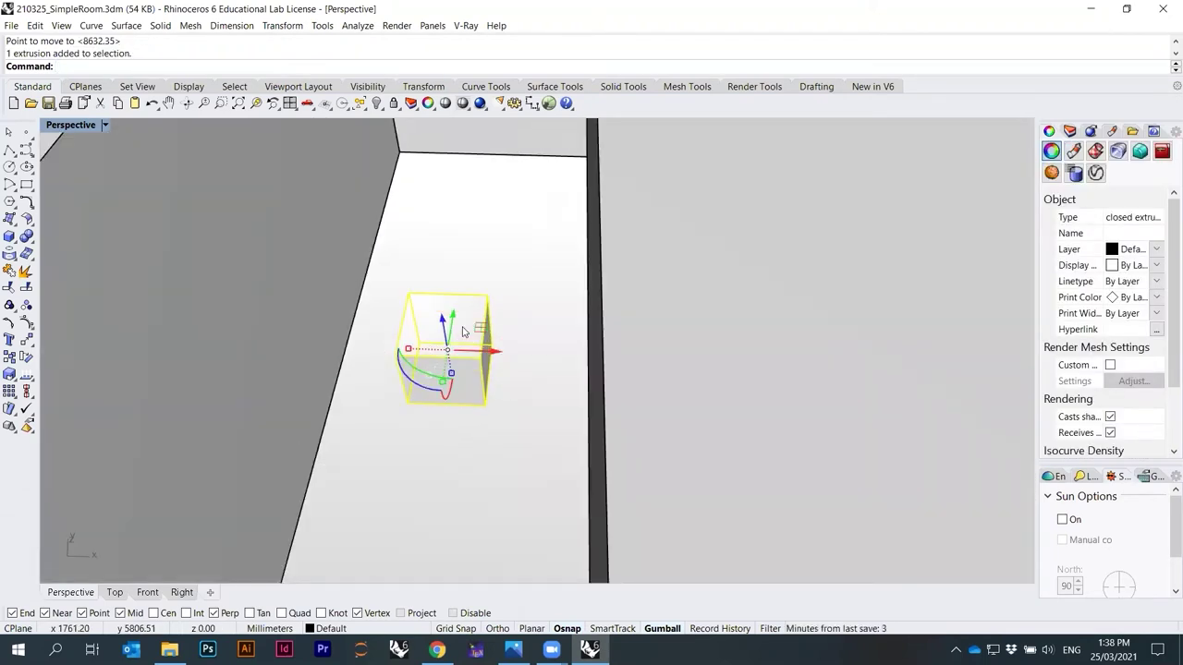
key("Return")
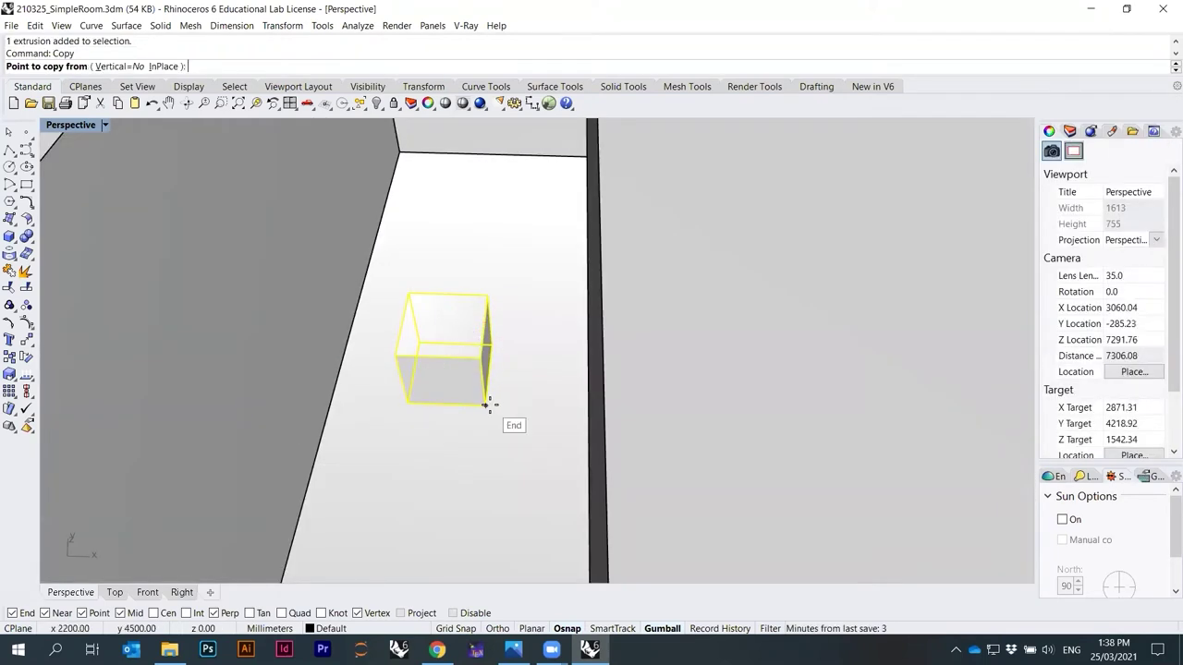
left_click(486, 403)
left_click(479, 358)
scroll(573, 349, "down", 5)
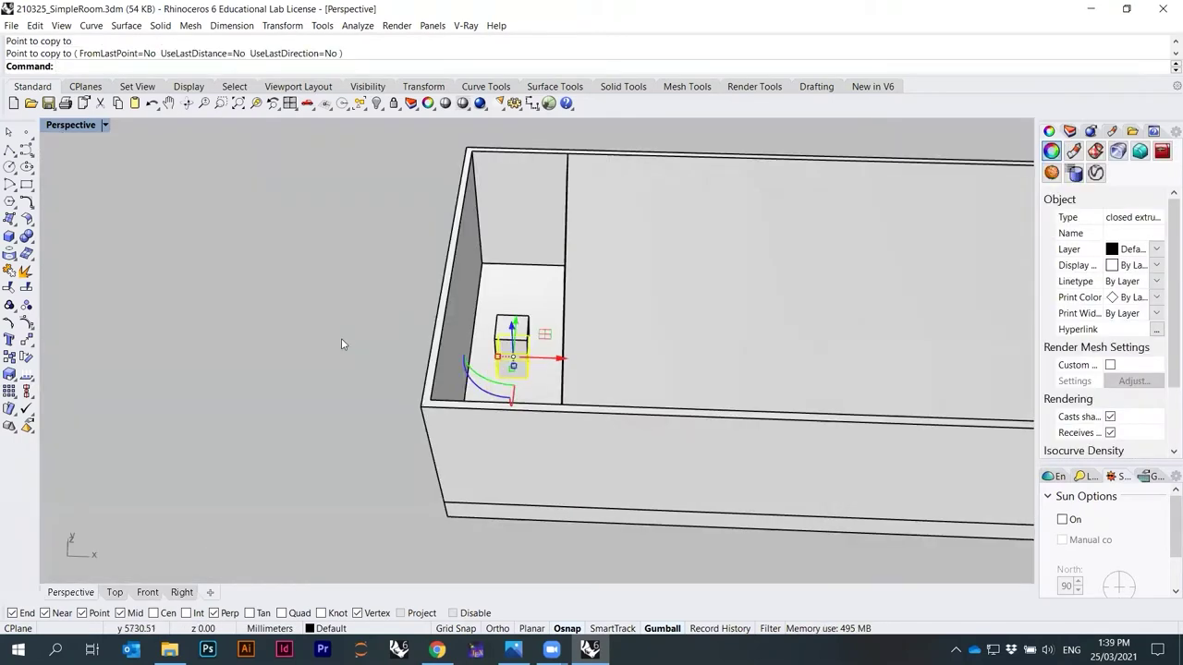
key("Escape")
scroll(557, 339, "up", 4)
mouse_move(557, 342)
right_mouse_down()
mouse_move(660, 327)
mouse_move(644, 298)
mouse_move(602, 327)
mouse_move(556, 335)
right_mouse_up()
key("ctrl+s")
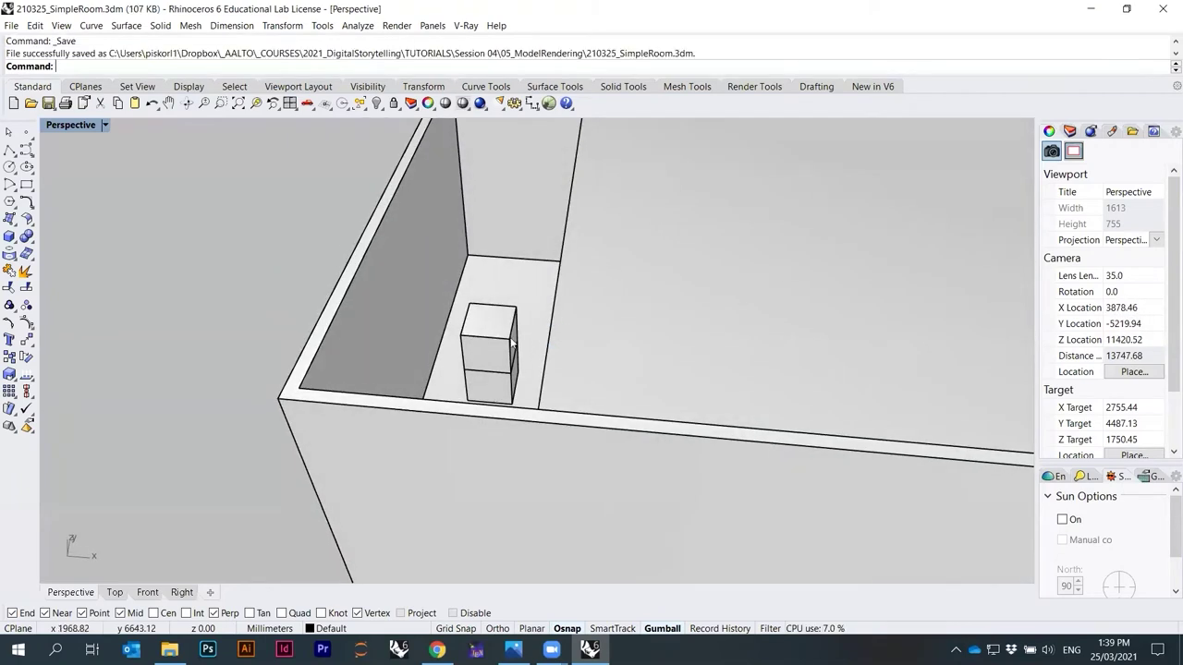
Hide the roof slab to expose the room's interior.
scroll(619, 331, "down", 3)
right_click_drag(594, 335, 569, 314)
left_click(713, 343)
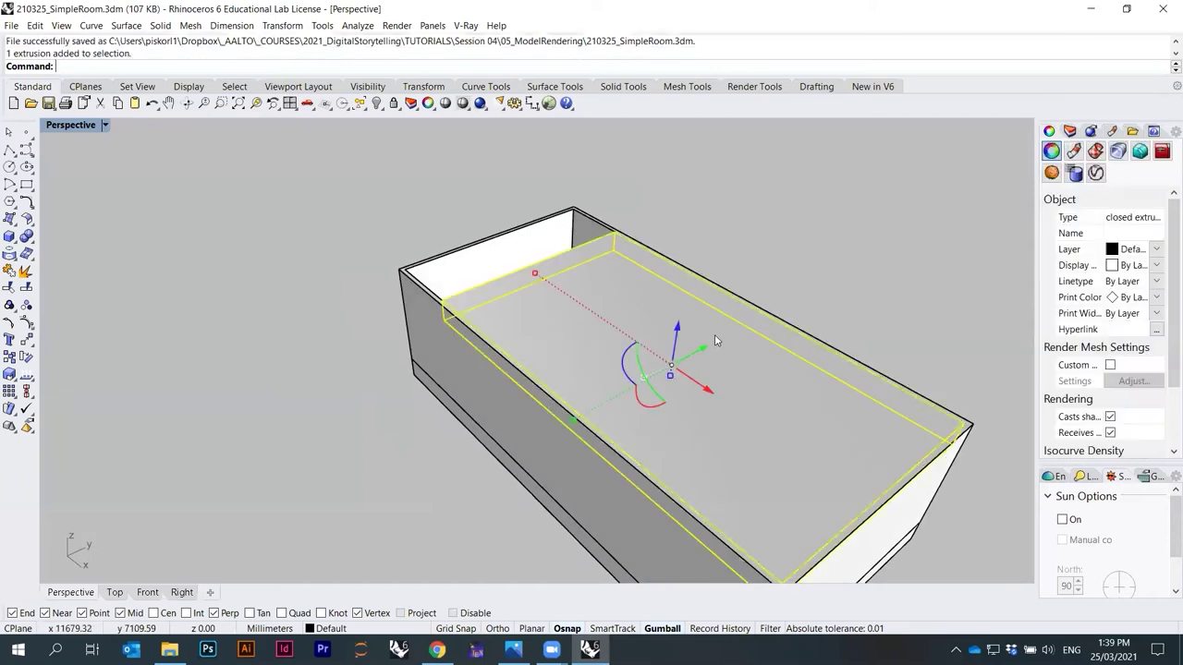
key("Return")
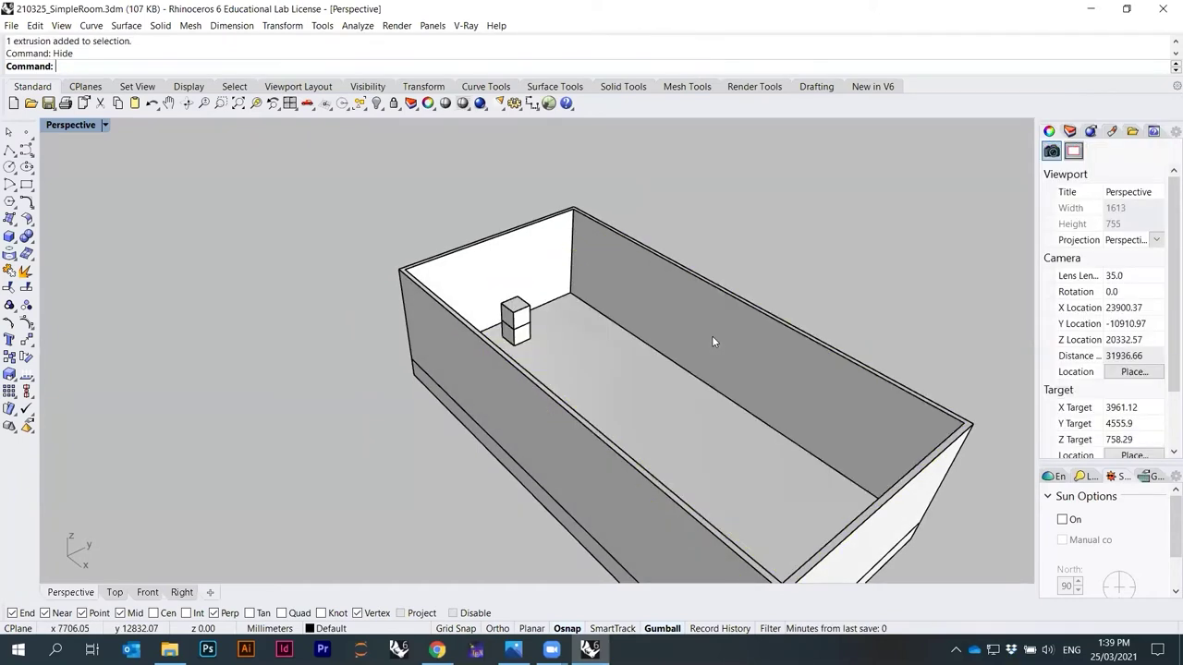
right_click_drag(702, 392, 555, 352)
scroll(555, 352, "up", 10)
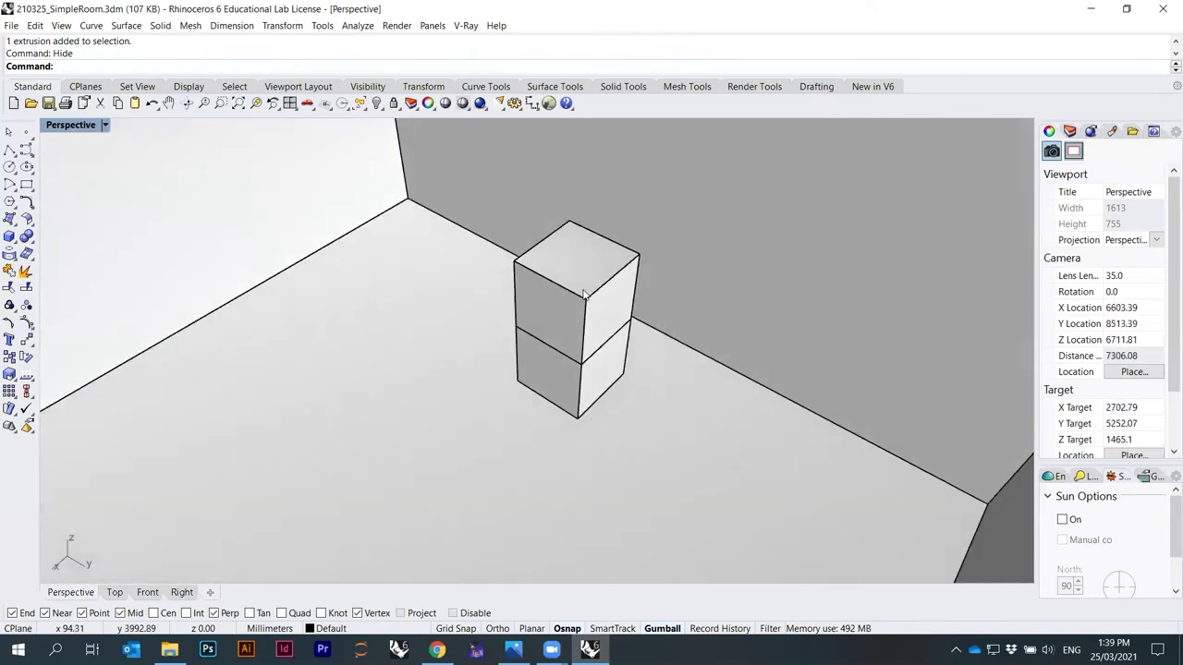
right_click_drag(584, 294, 586, 288)
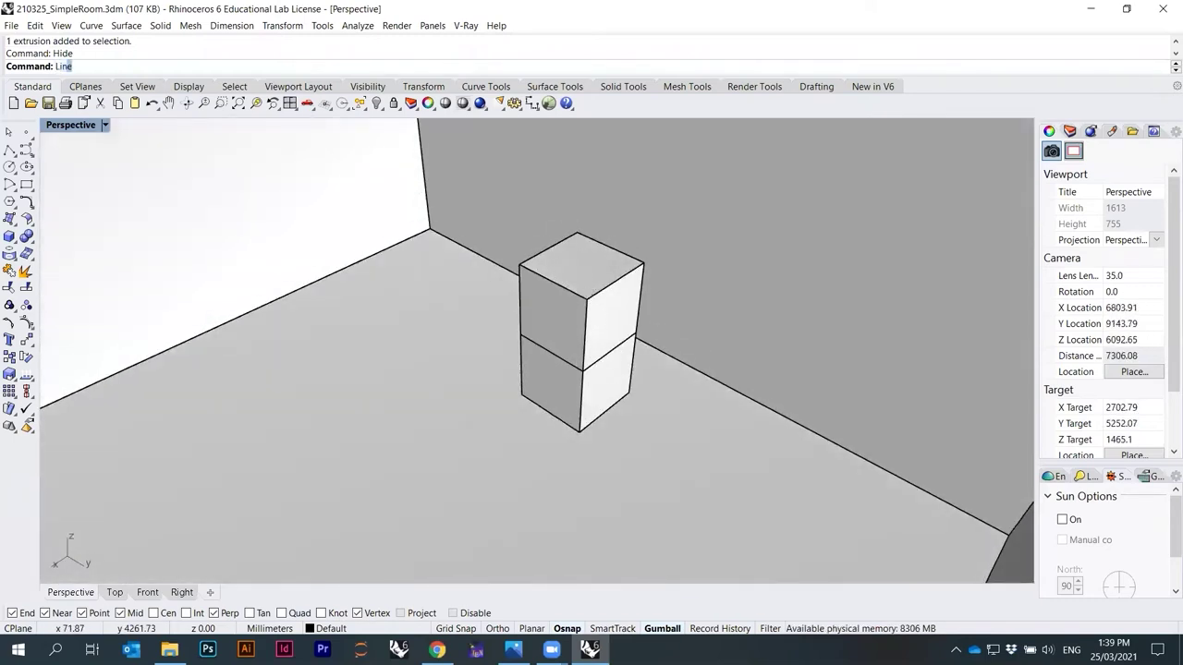
key("Return")
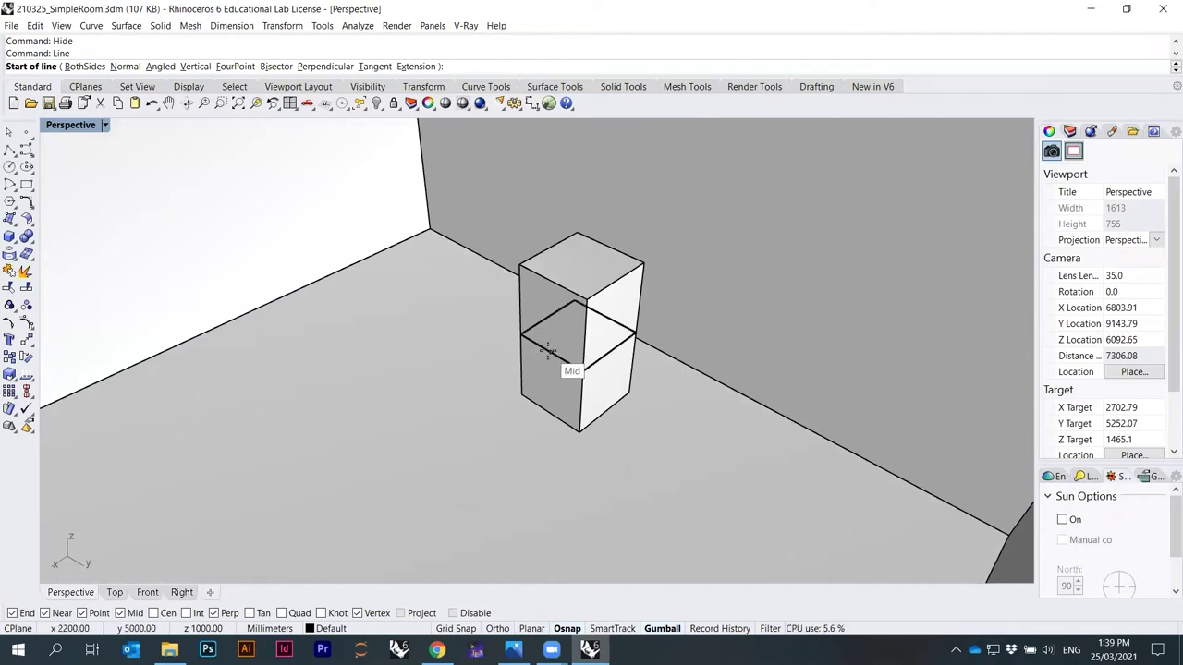
left_click(548, 350)
scroll(613, 314, "down", 10)
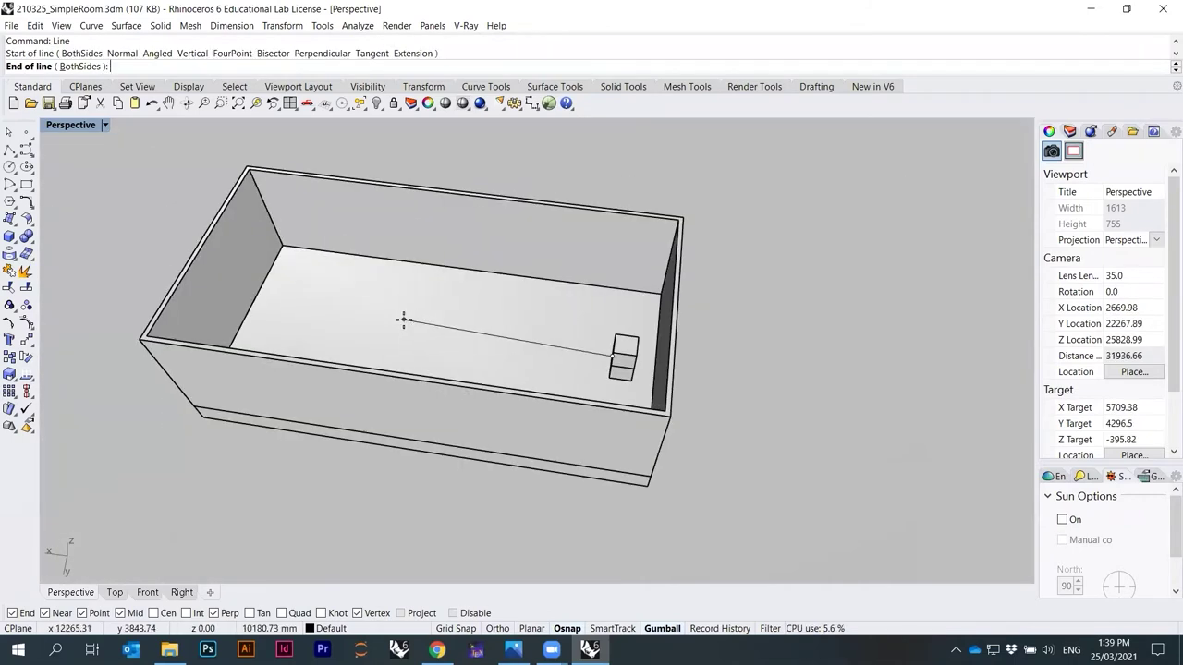
scroll(403, 320, "up", 3)
key("Return")
Draw a line along the floor's long inner edge, from one room corner to the corner near the cubes.
key("Return")
right_click_drag(299, 372, 189, 387)
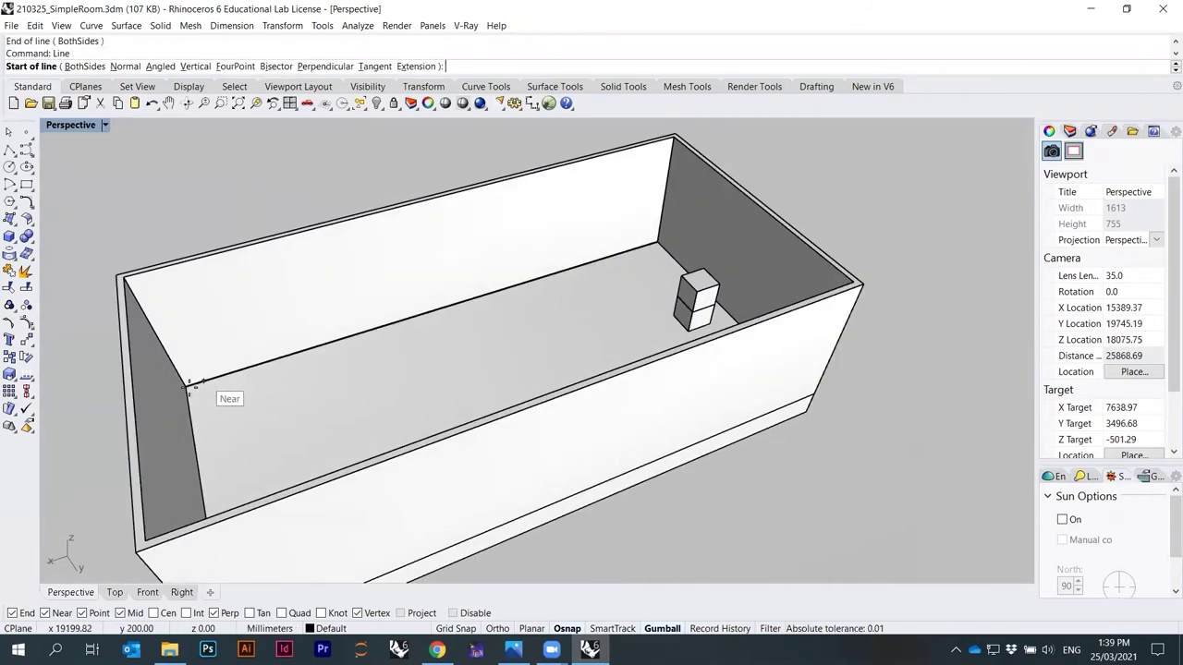
key("Escape")
left_click(650, 249)
left_click(649, 250)
key("Return")
key("Escape")
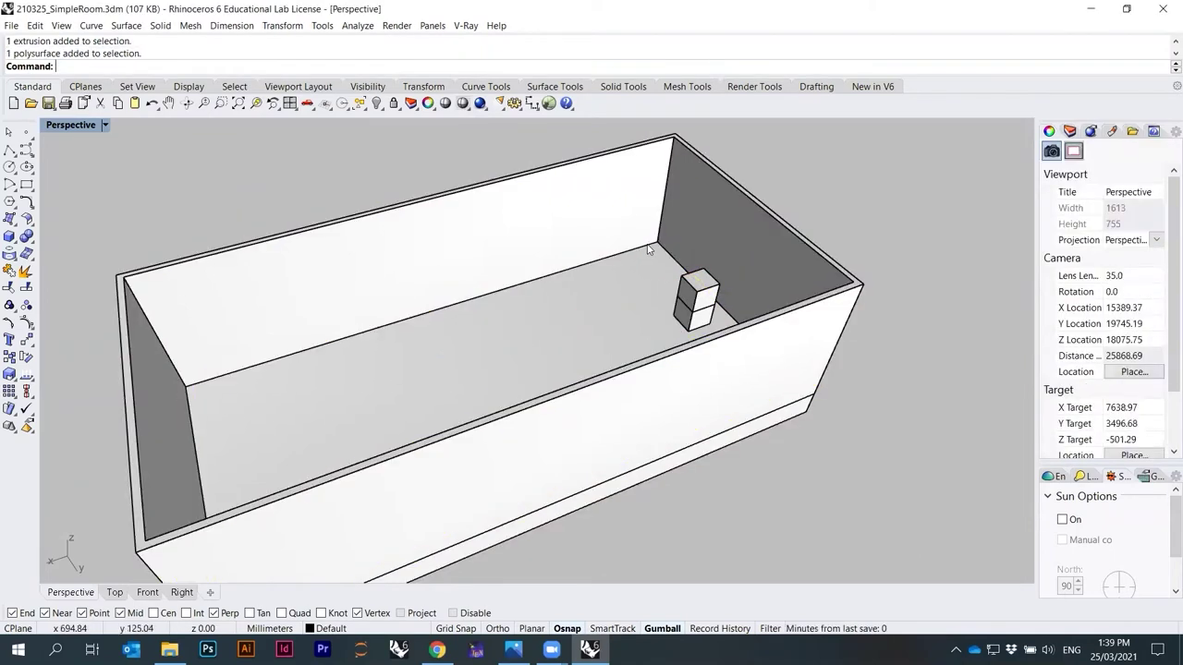
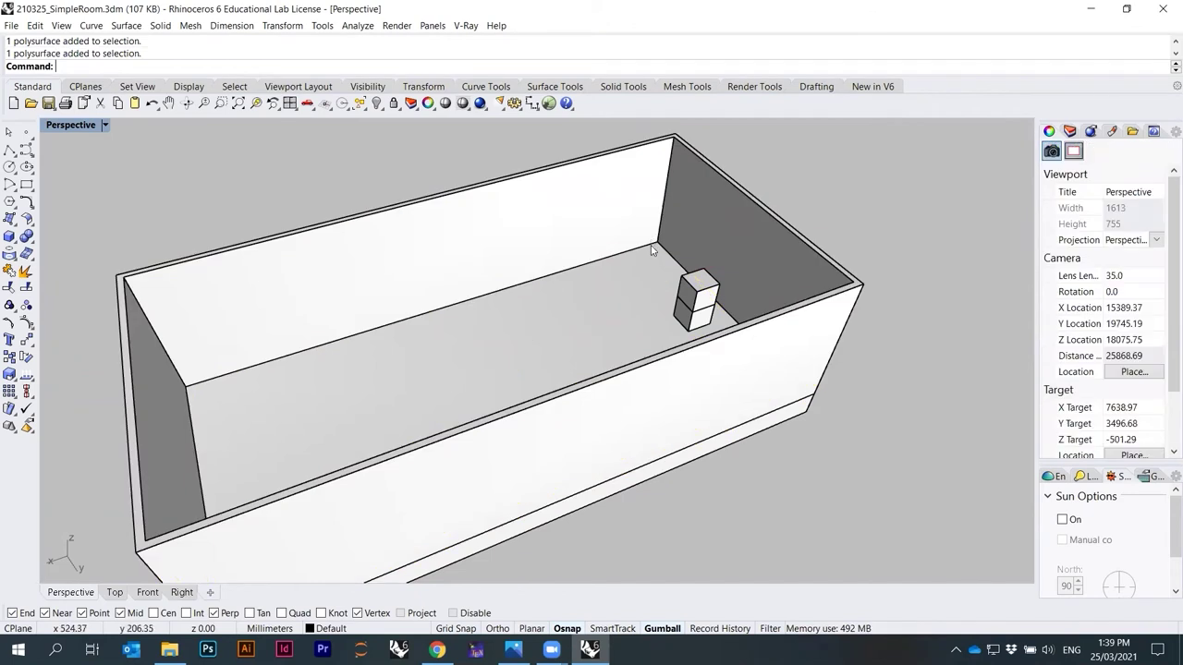
Move the line by its end at the room corner to the midpoint of the cubes' shared front edge.
left_click(651, 250)
left_click(689, 286)
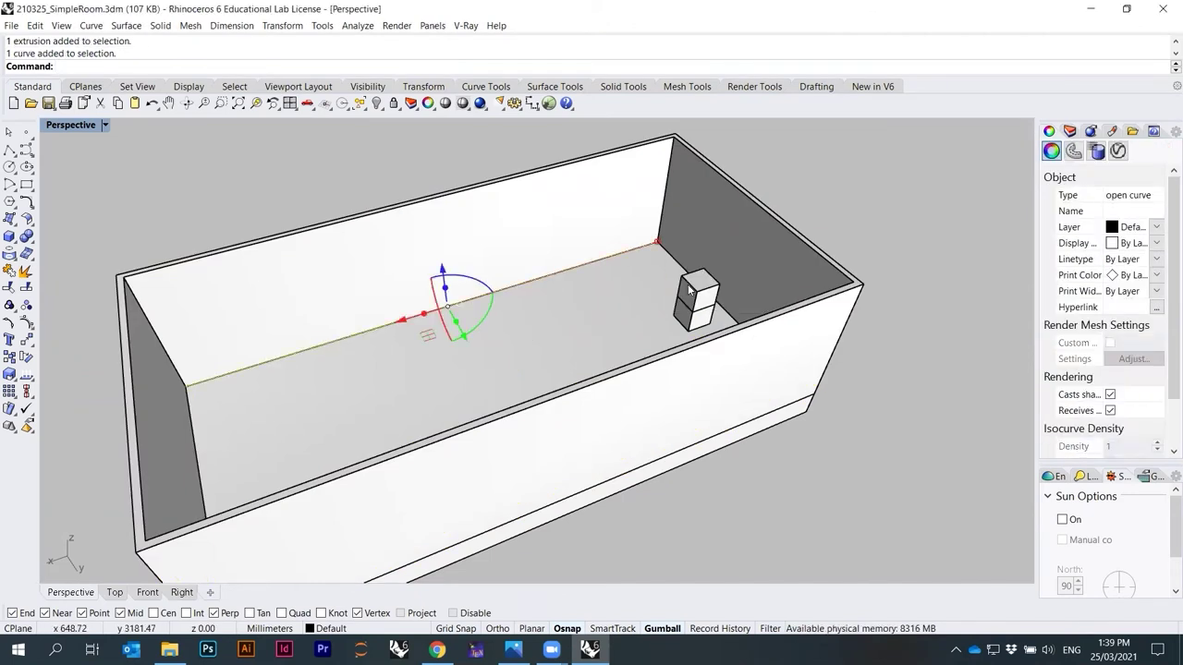
type("M")
key("Return")
scroll(695, 268, "up", 4)
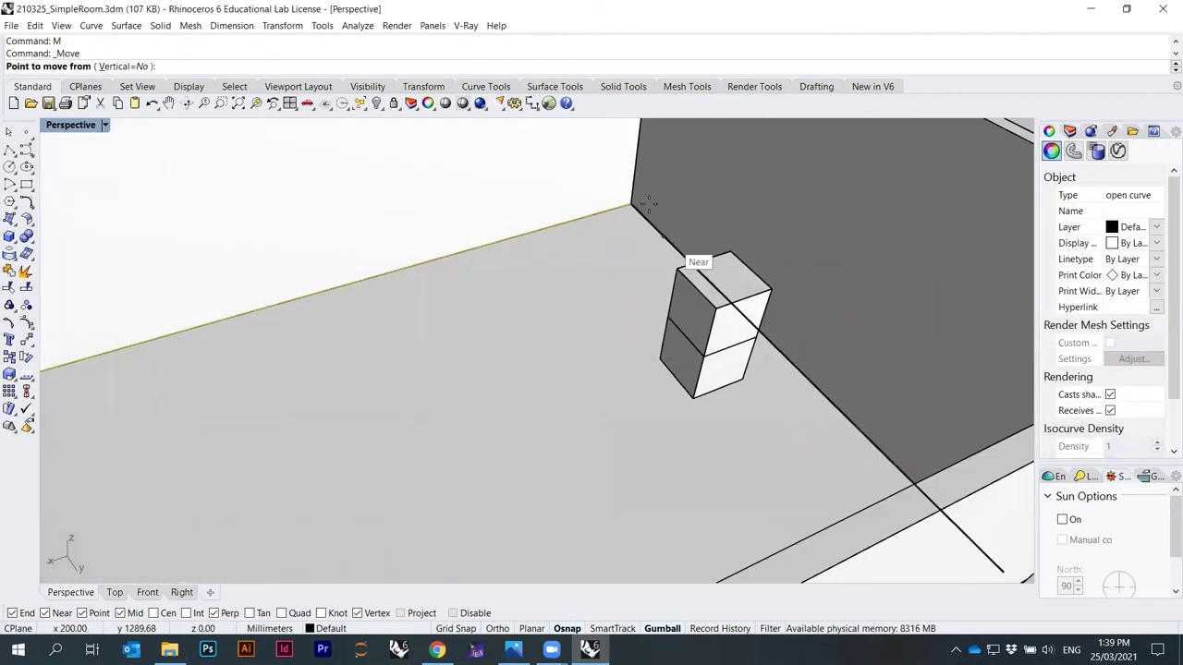
left_click(684, 307)
scroll(683, 306, "down", 5)
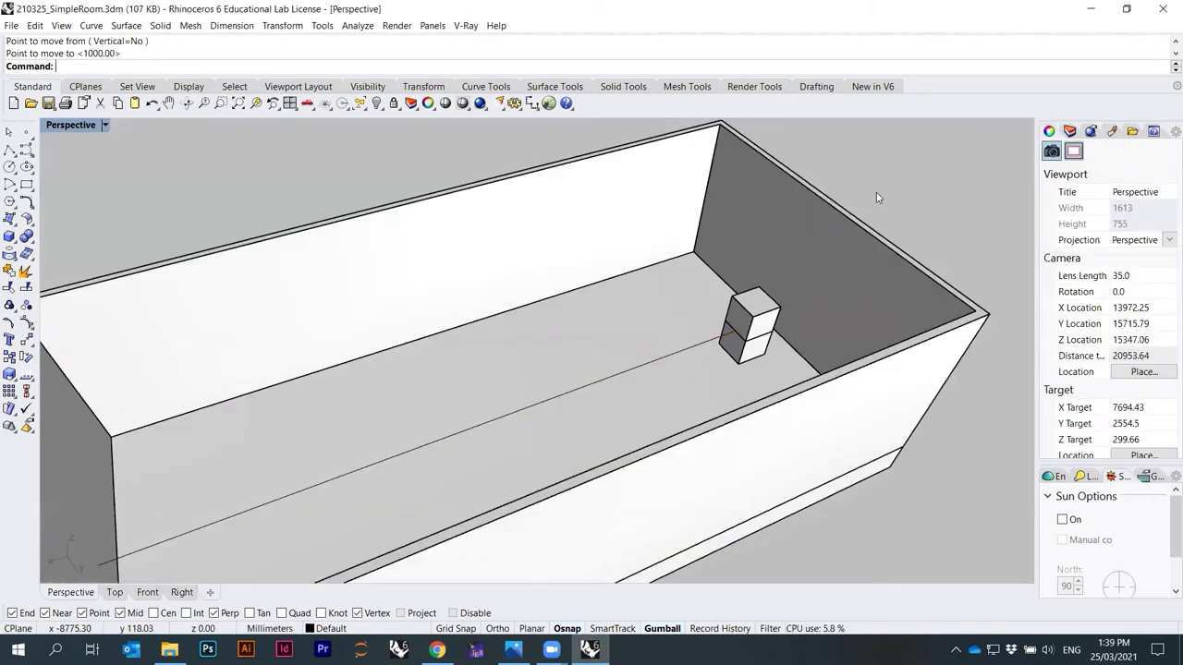
Shorten the line by pulling its far end point back along the room's length until it ends inside the room.
left_click(490, 369)
left_click(487, 372)
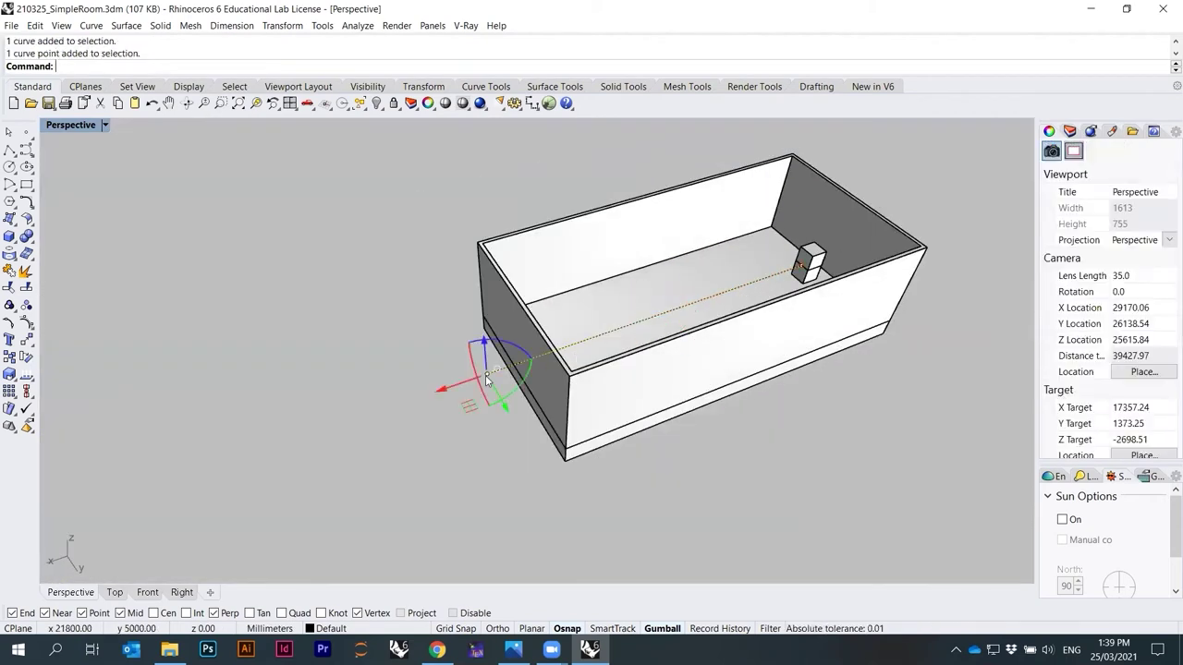
left_click_drag(449, 385, 517, 360)
scroll(480, 352, "up", 3)
right_click_drag(584, 340, 559, 351)
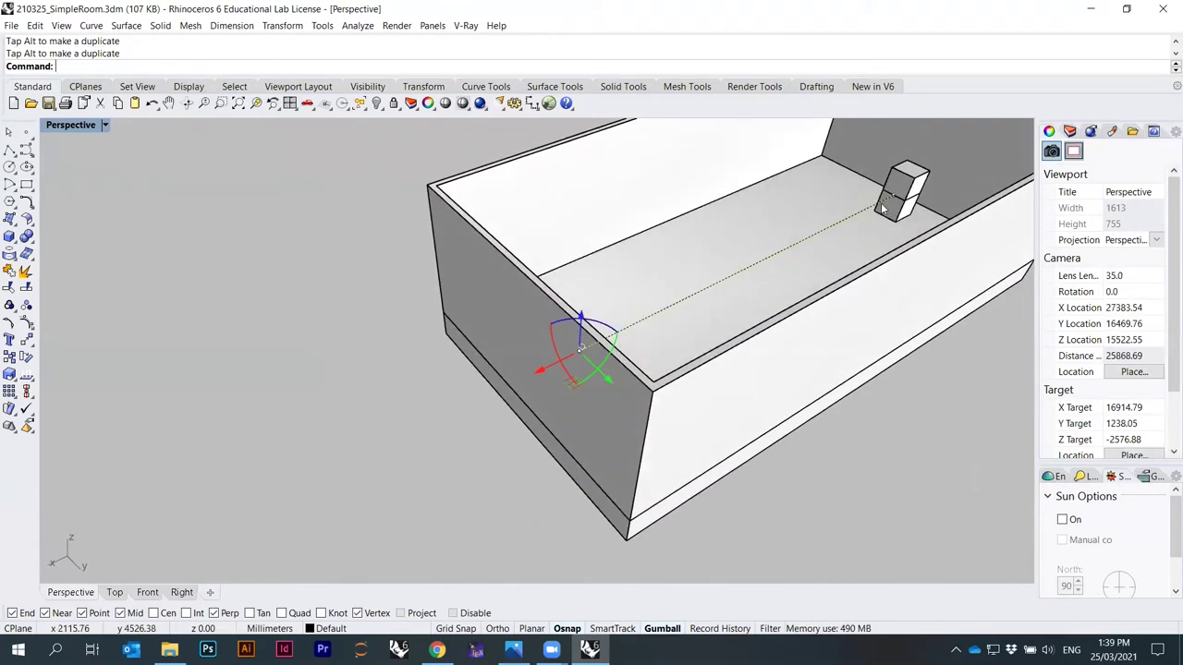
Try to move only the line's far end point up half a cube height, and undo that move.
scroll(887, 208, "up", 3)
scroll(894, 208, "down", 1)
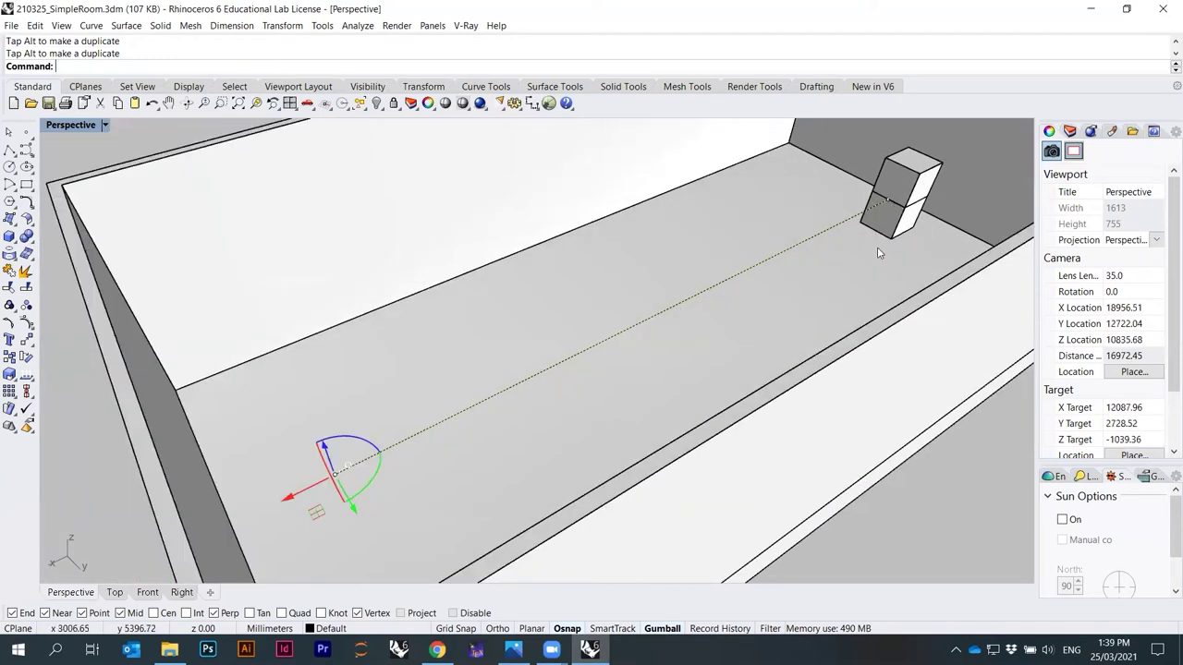
type("m")
key("Return")
scroll(901, 222, "up", 2)
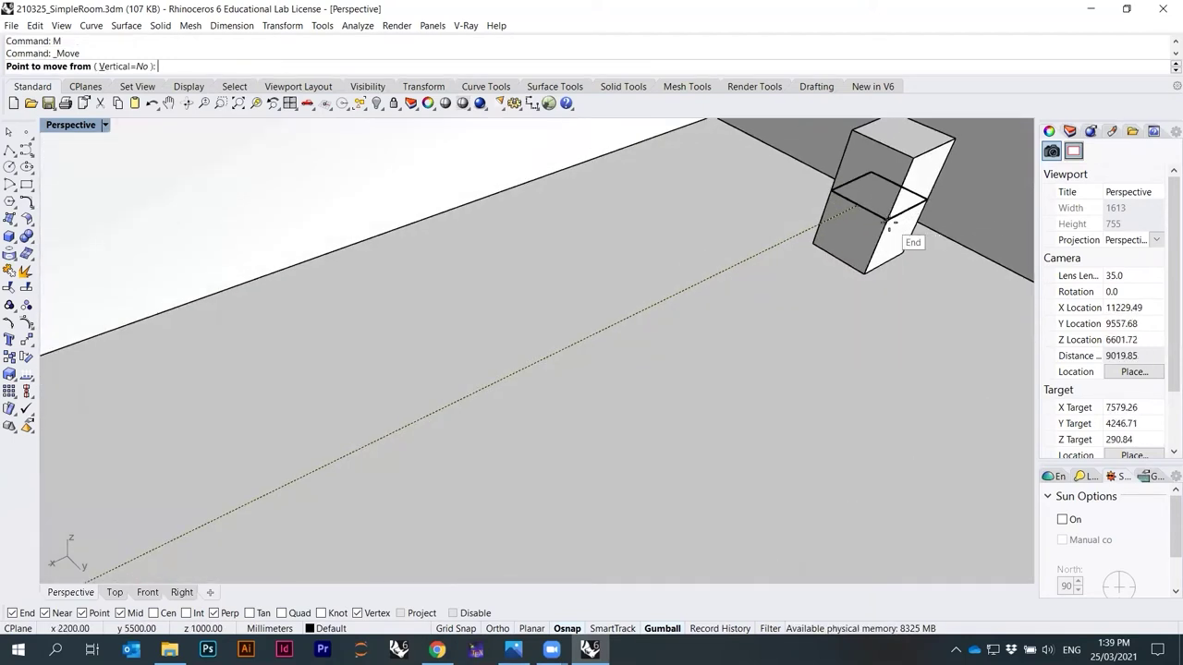
left_click(890, 226)
left_click(904, 201)
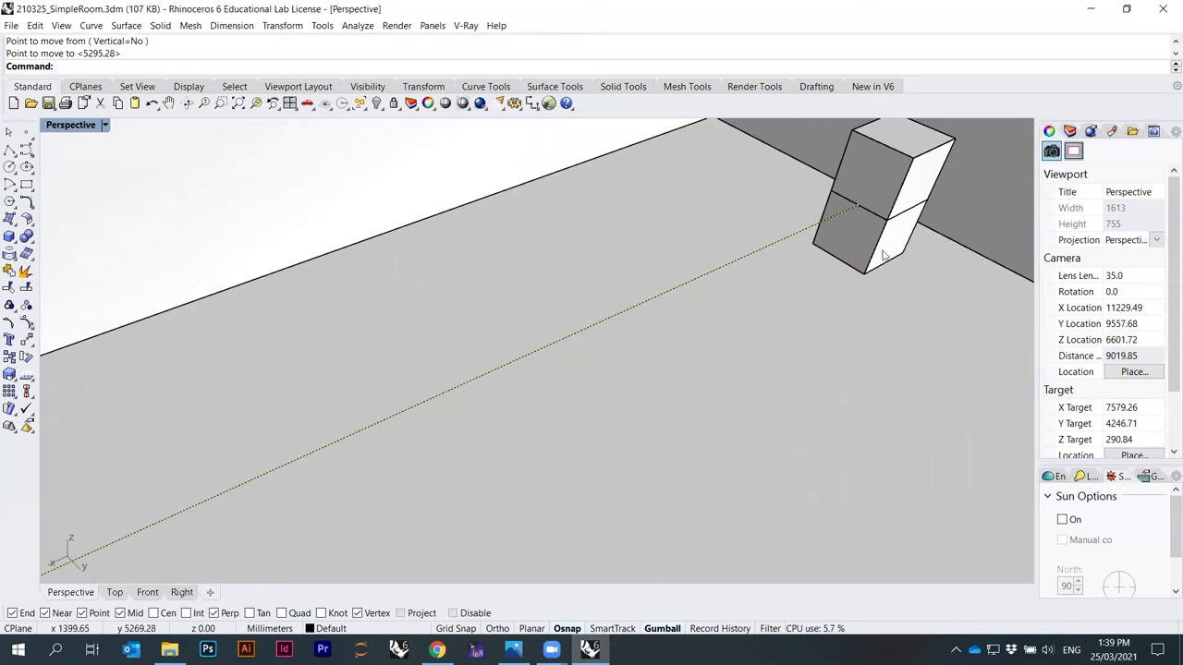
scroll(882, 248, "down", 3)
key("ctrl+z")
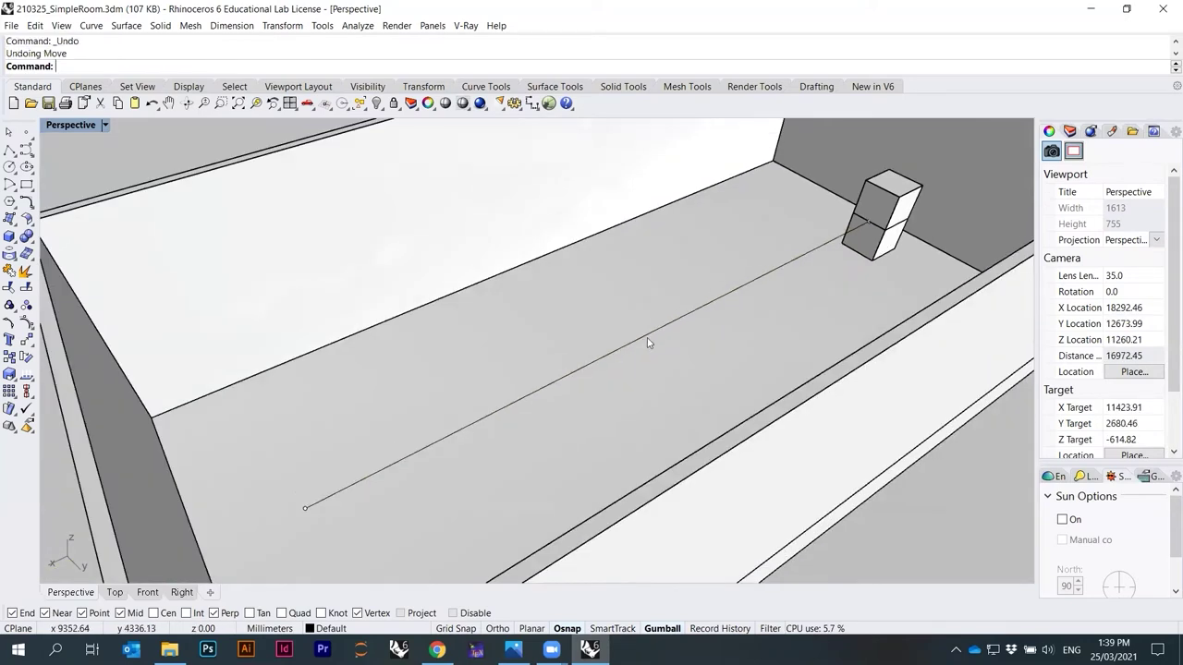
Move the whole line up 500 mm, from the cubes' shared corner to the midpoint of the upper cube's vertical edge.
left_click(646, 338)
type("m")
key("Return")
scroll(884, 256, "up", 3)
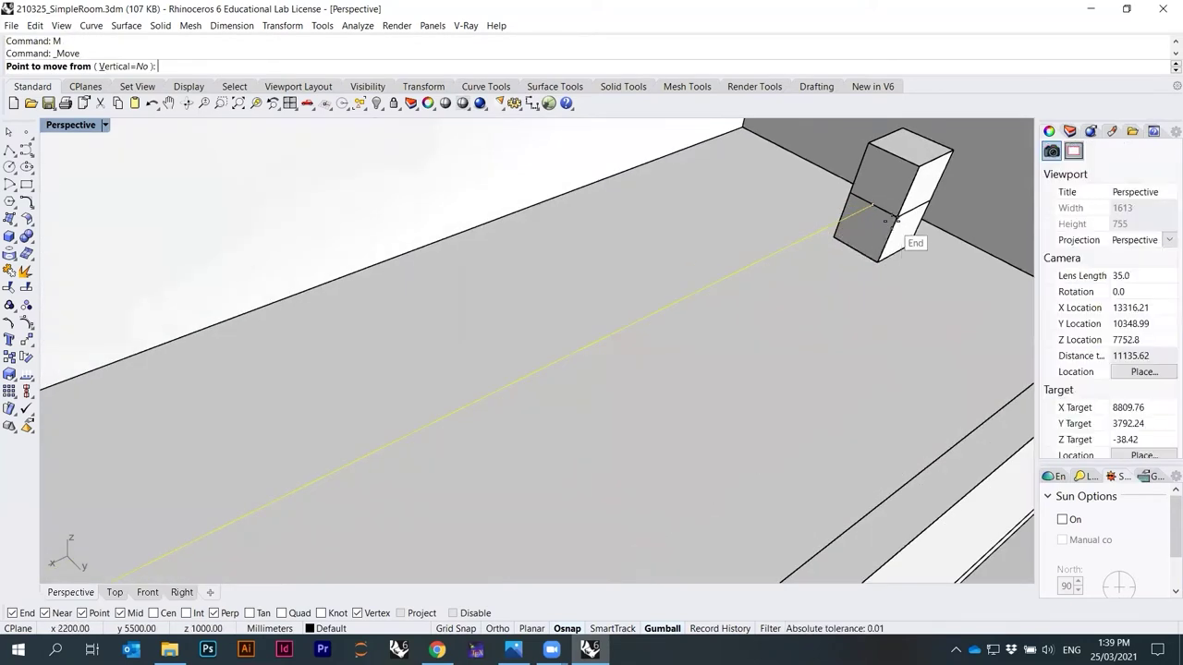
left_click(914, 236)
left_click(907, 195)
scroll(868, 212, "down", 5)
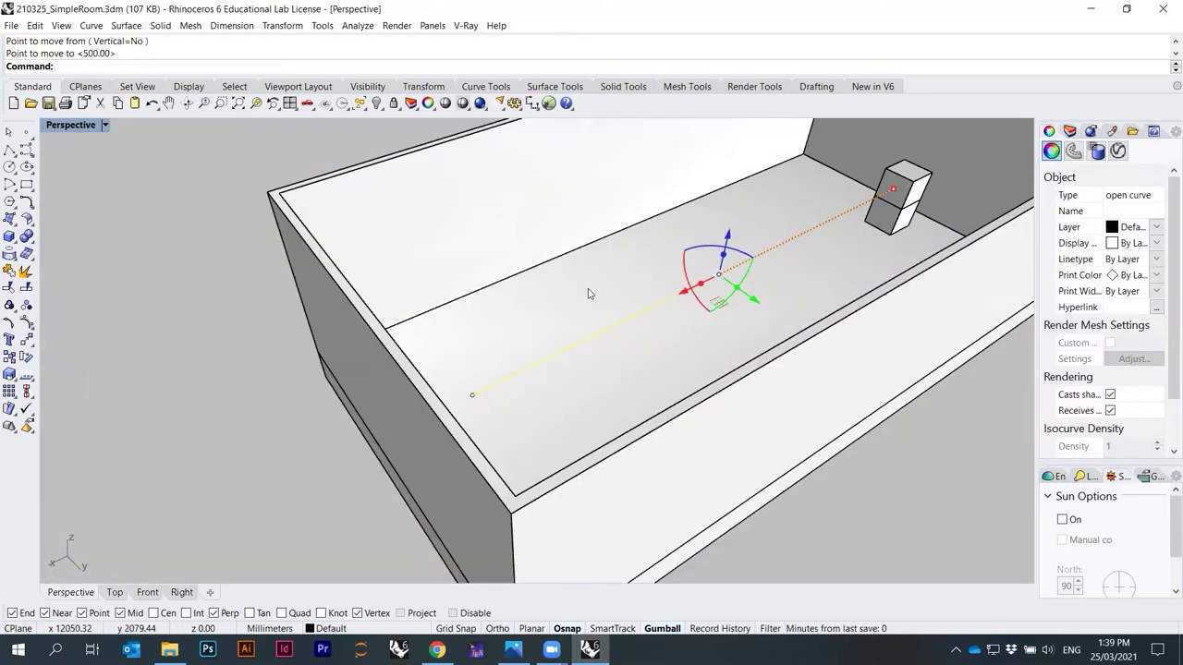
scroll(818, 201, "up", 3)
Delete the upper of the two stacked cubes.
left_click(785, 237)
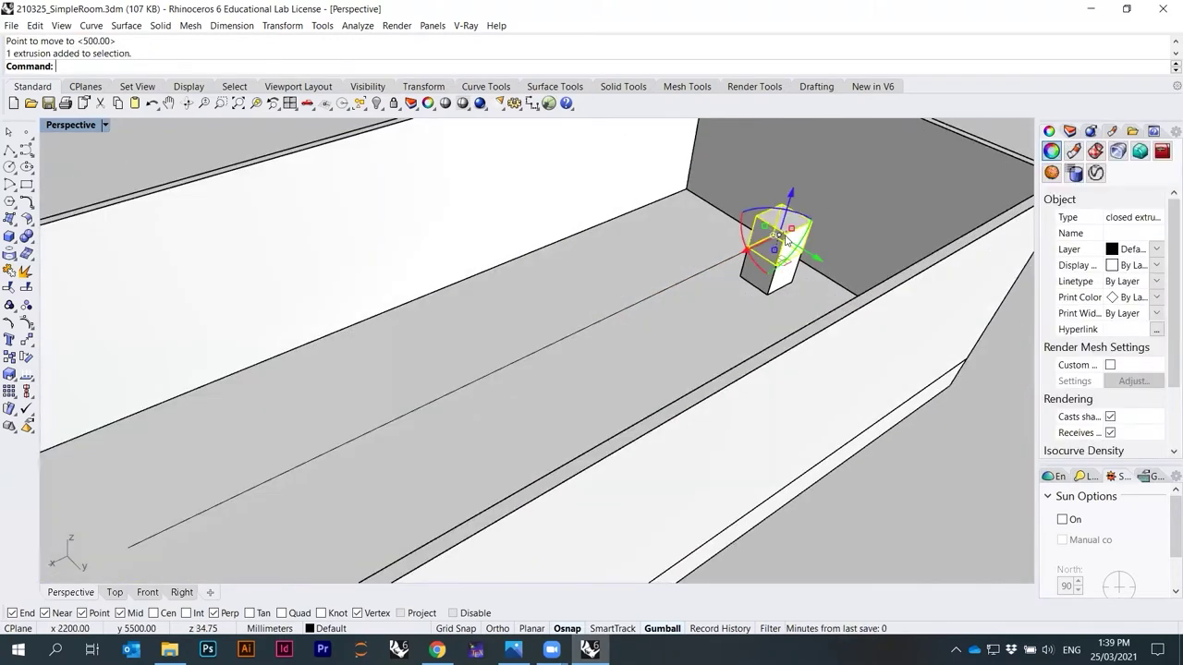
key("Delete")
right_click_drag(681, 277, 860, 277)
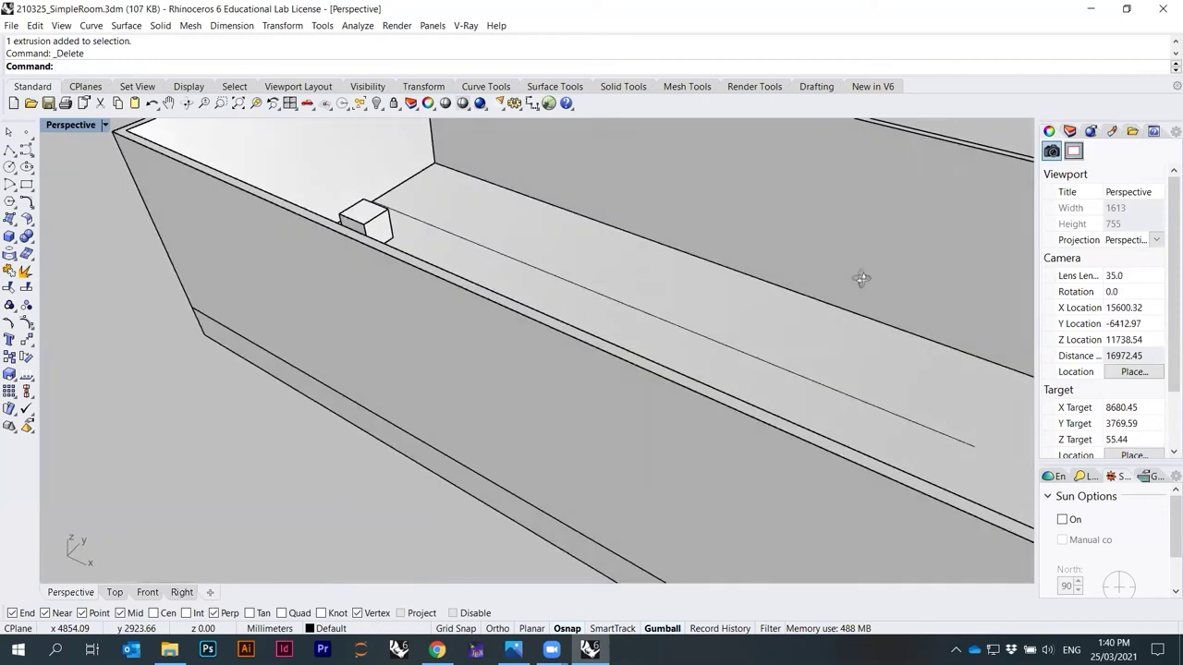
scroll(589, 300, "down", 3)
scroll(554, 250, "up", 4)
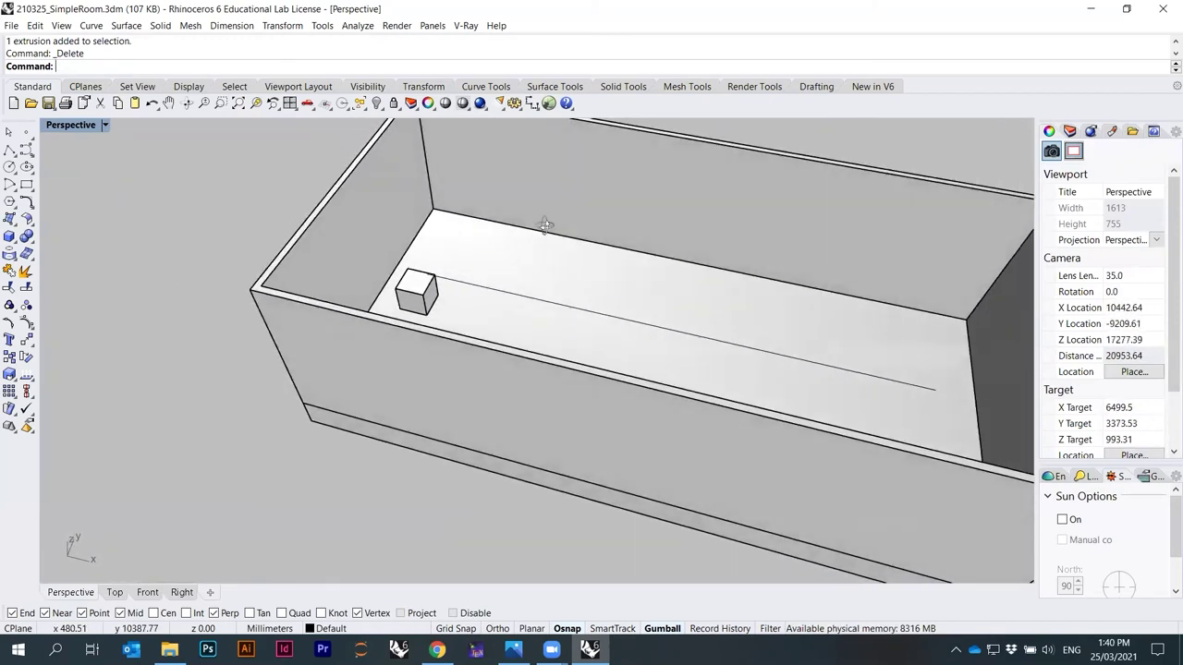
Save the room model.
right_click_drag(503, 218, 500, 221)
key("ctrl+s")
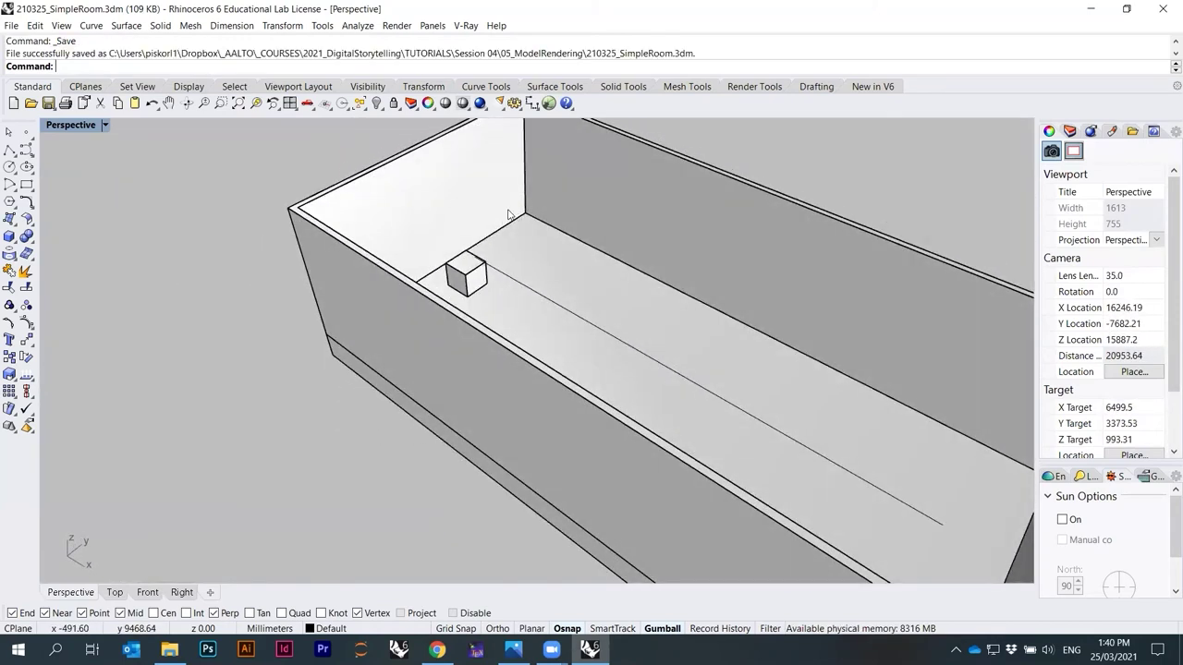
right_click_drag(506, 265, 510, 290)
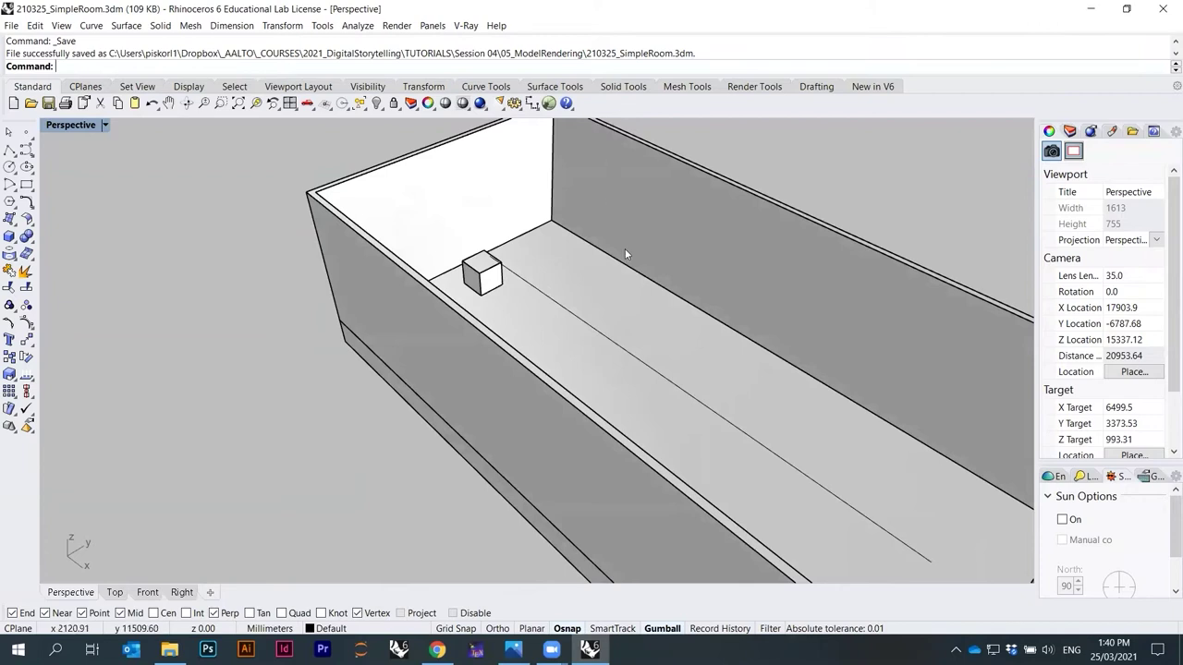
right_click_drag(625, 254, 499, 242)
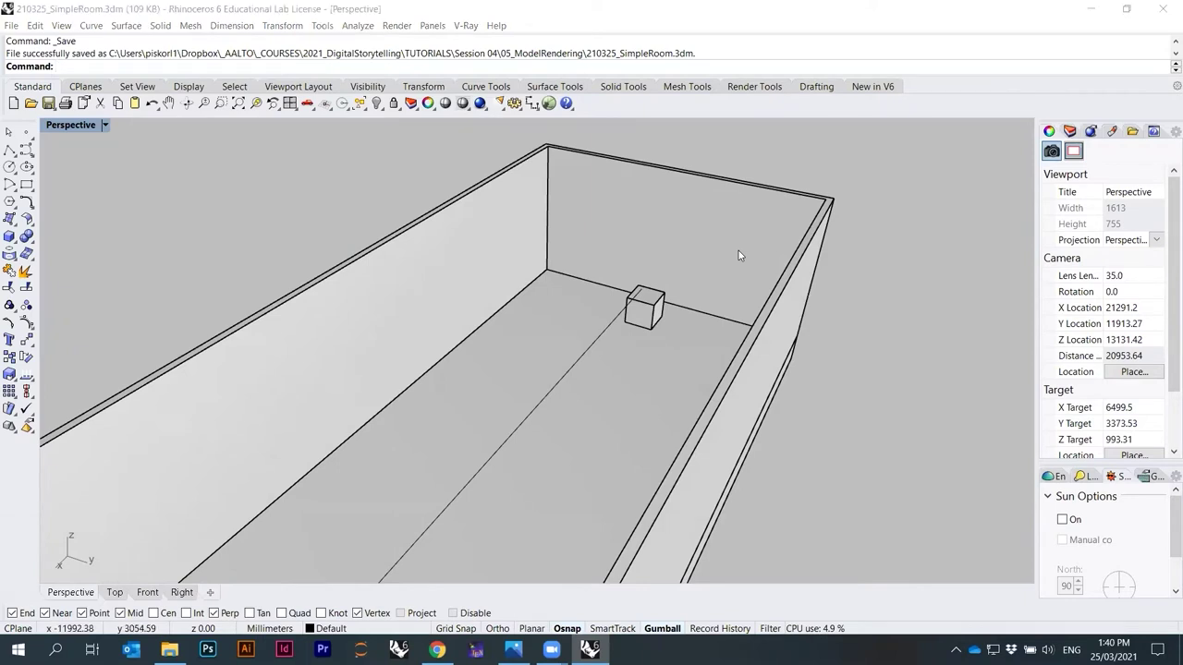
right_click_drag(655, 238, 601, 241)
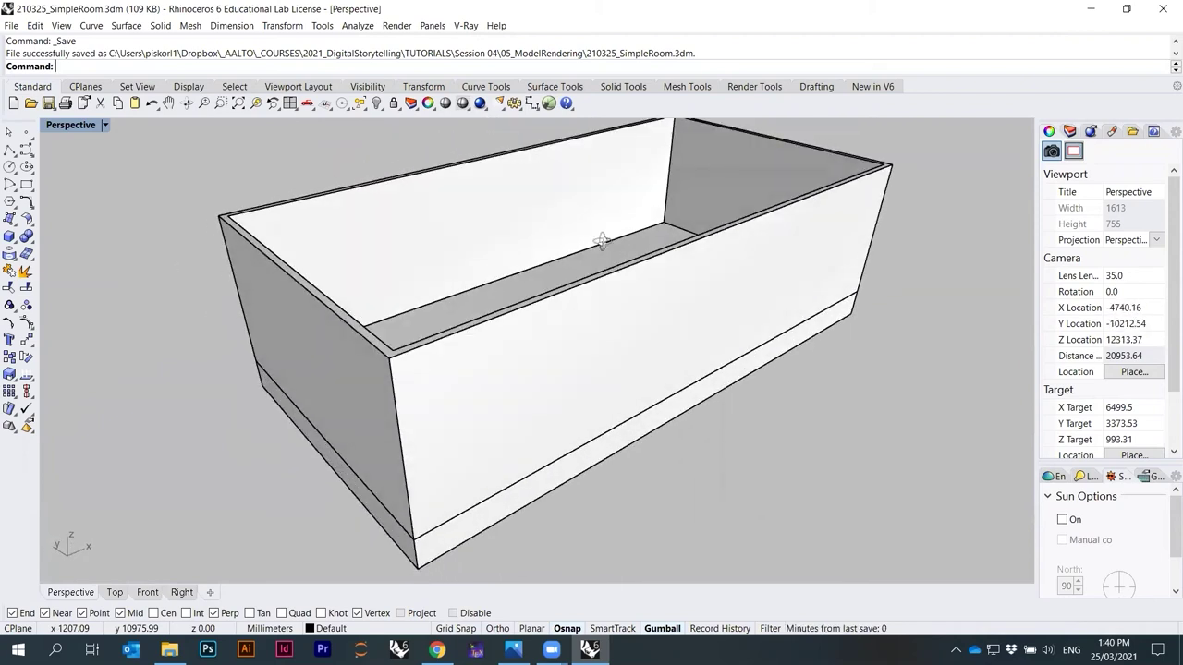
scroll(594, 254, "down", 3)
scroll(461, 348, "up", 3)
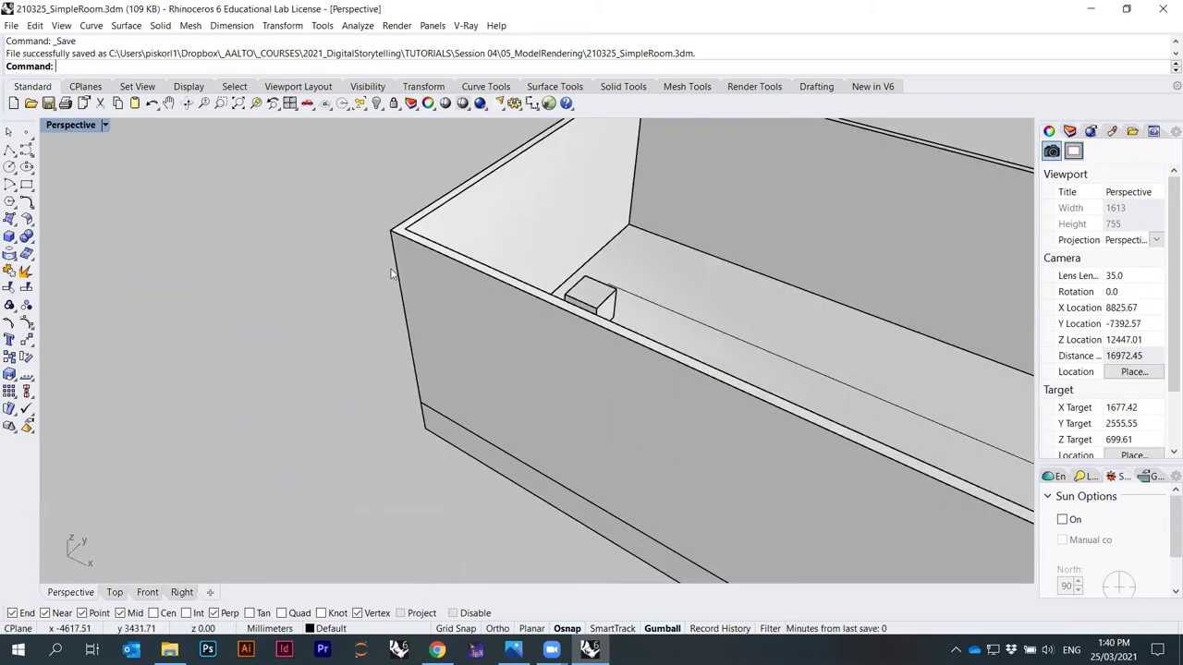
mouse_move(493, 271)
right_mouse_down()
mouse_move(507, 212)
mouse_move(507, 245)
mouse_move(483, 285)
right_mouse_up()
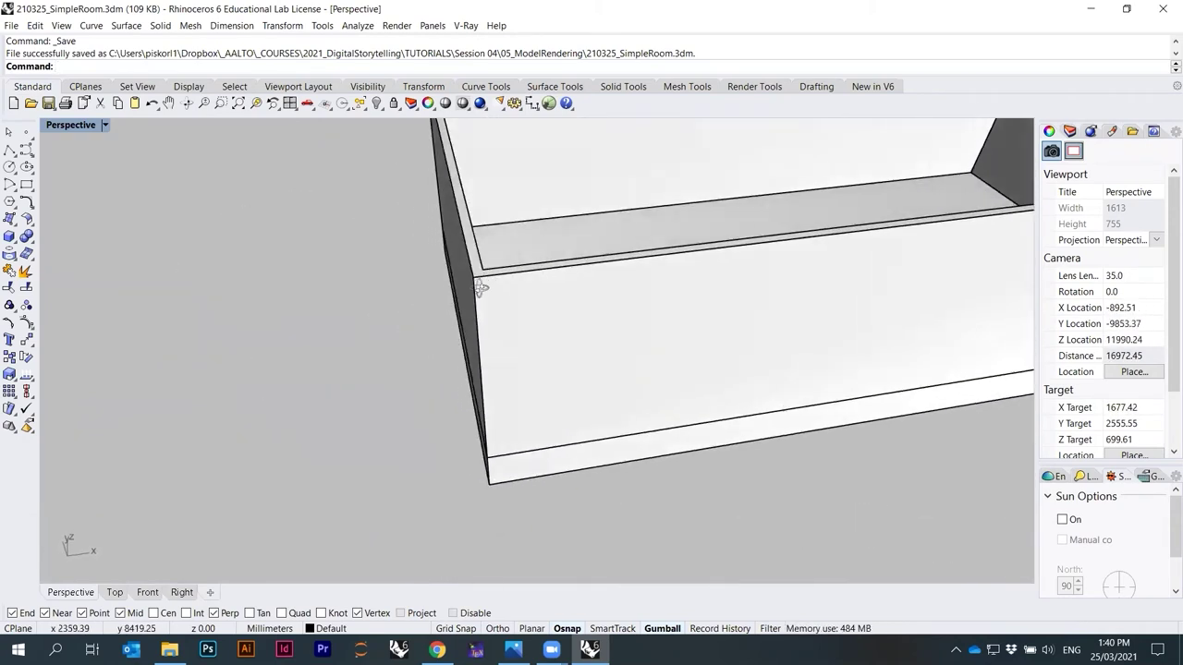
Draw a corner-to-corner rectangle on the ground plane in front of the room.
scroll(425, 306, "down", 6)
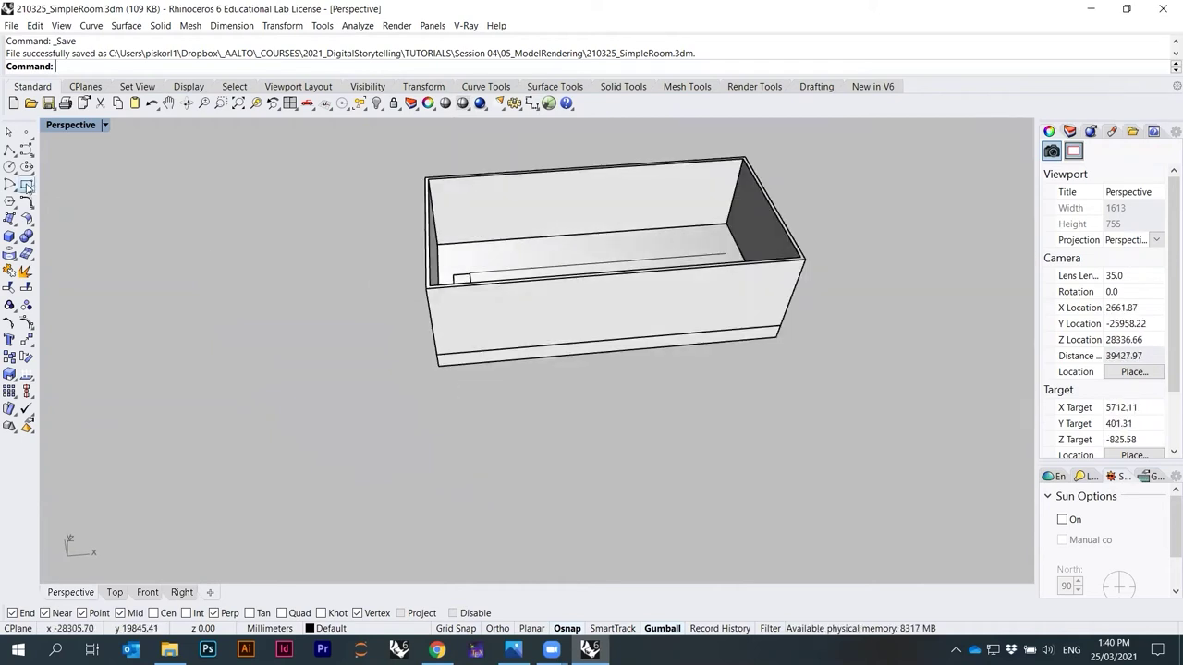
left_click(27, 186)
key("Escape")
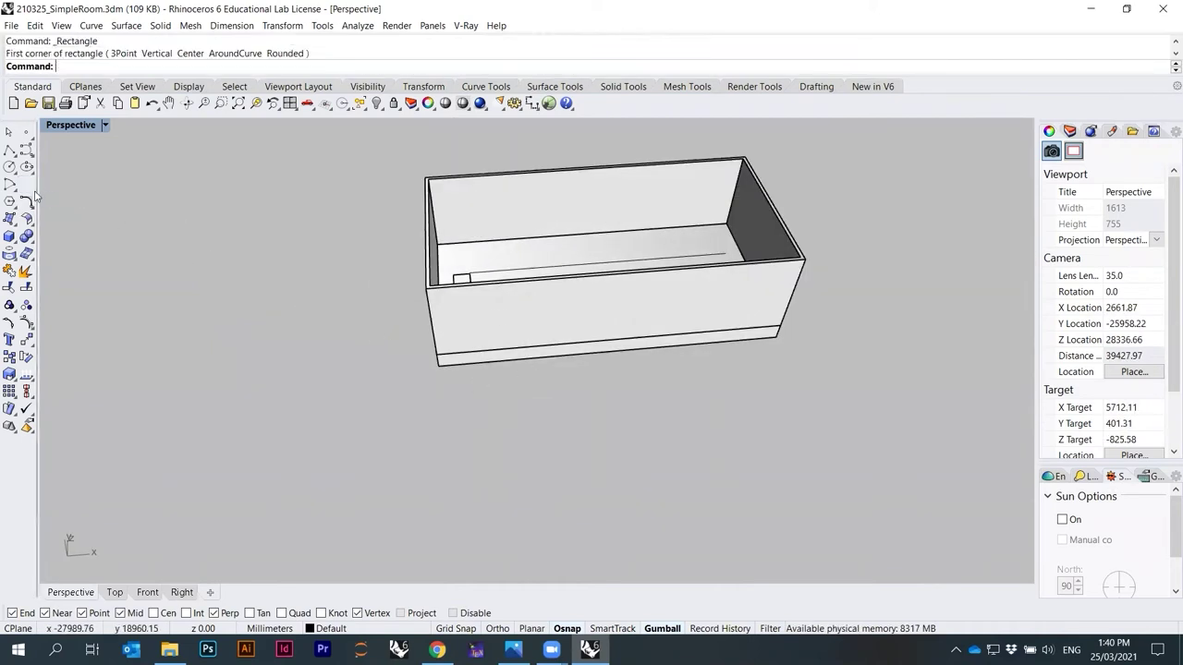
left_click(35, 193)
left_click(45, 190)
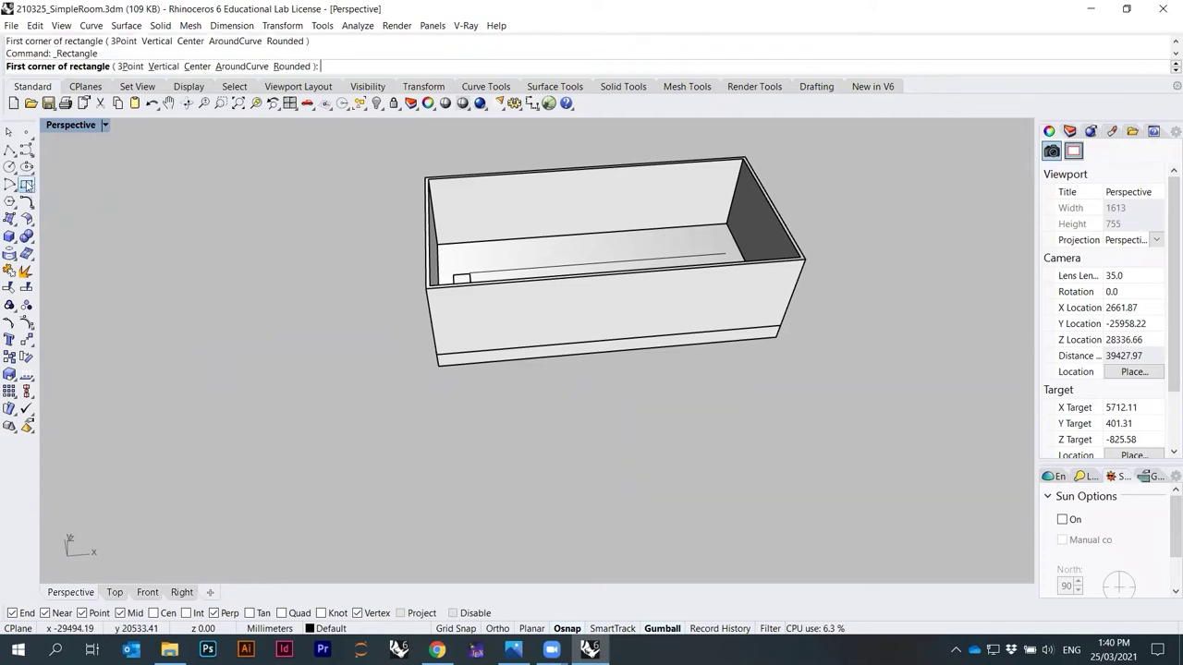
scroll(343, 317, "down", 2)
scroll(362, 391, "up", 2)
left_click(329, 415)
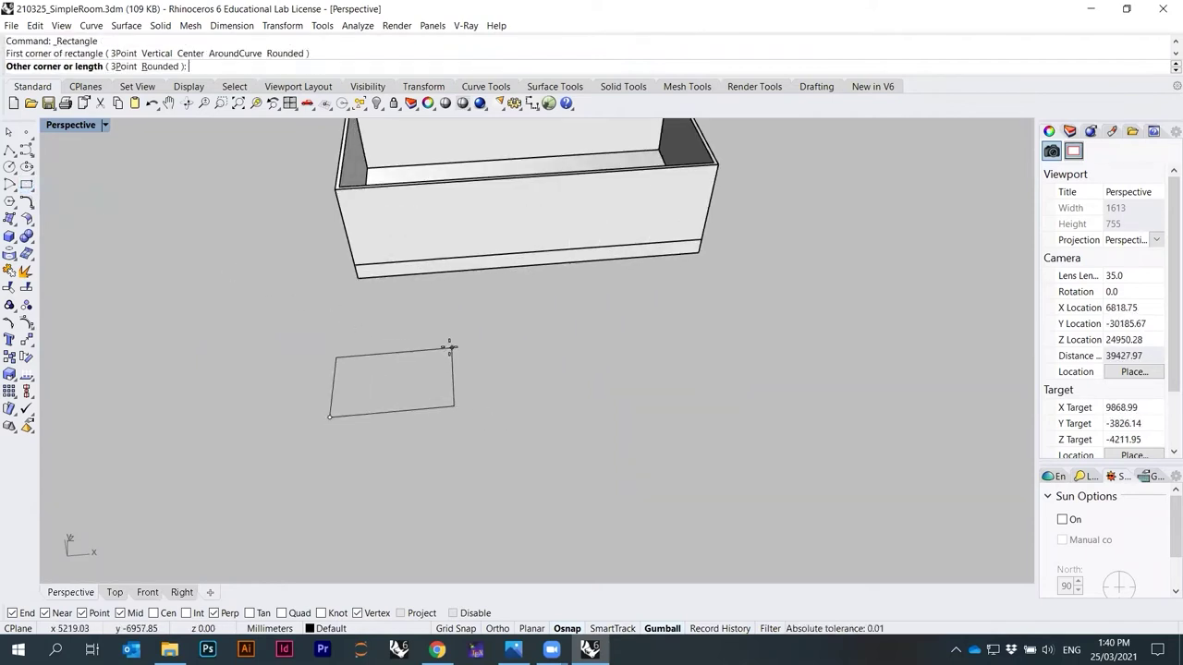
left_click(452, 343)
Offset the new rectangle 200 mm inward.
scroll(422, 368, "up", 5)
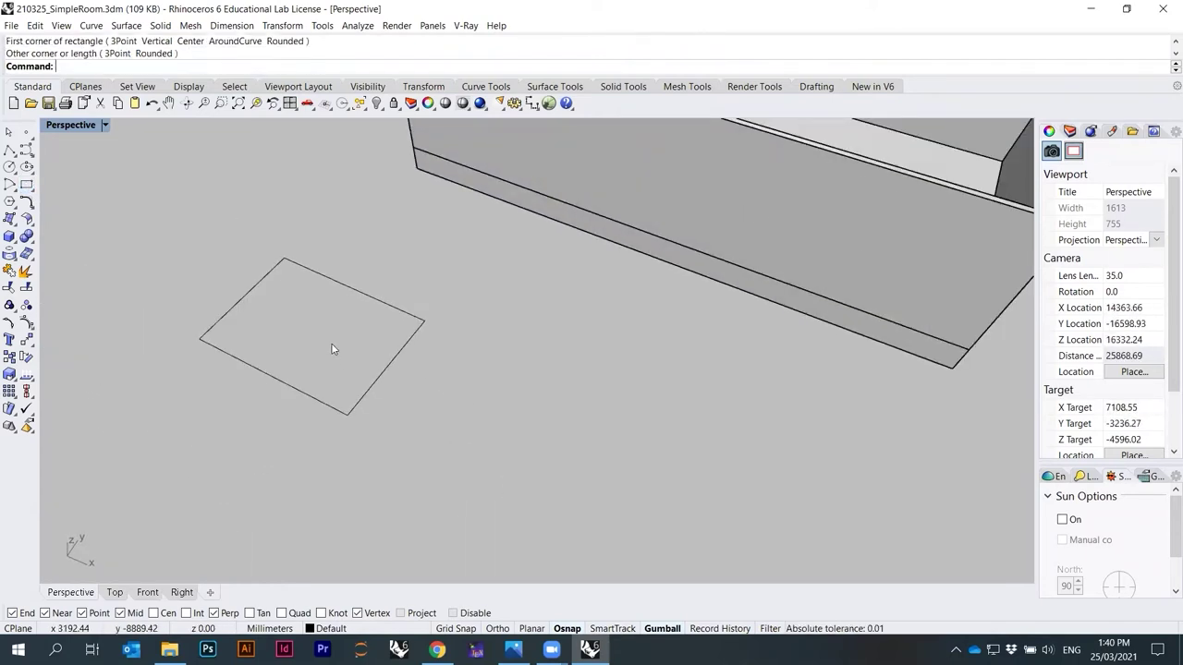
type("Off")
key("Return")
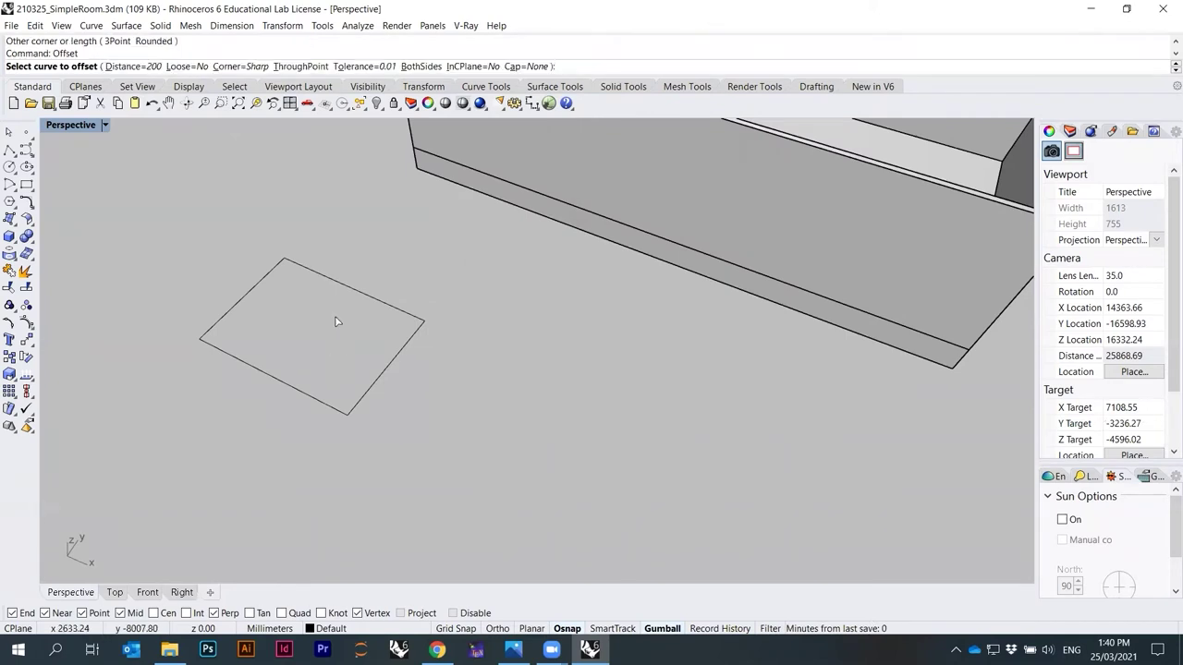
left_click(343, 284)
left_click(330, 309)
Set the Fillet radius to 100 mm and round the inner rectangle's corner at its low-X, low-Y end.
scroll(266, 319, "up", 5)
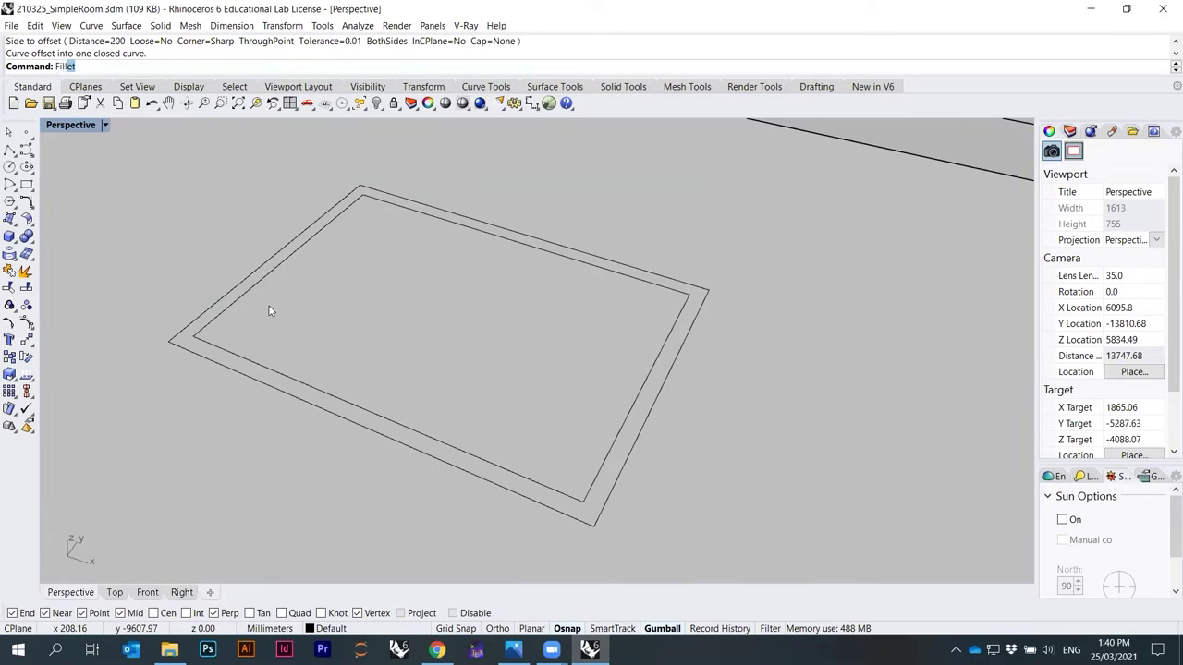
key("Escape")
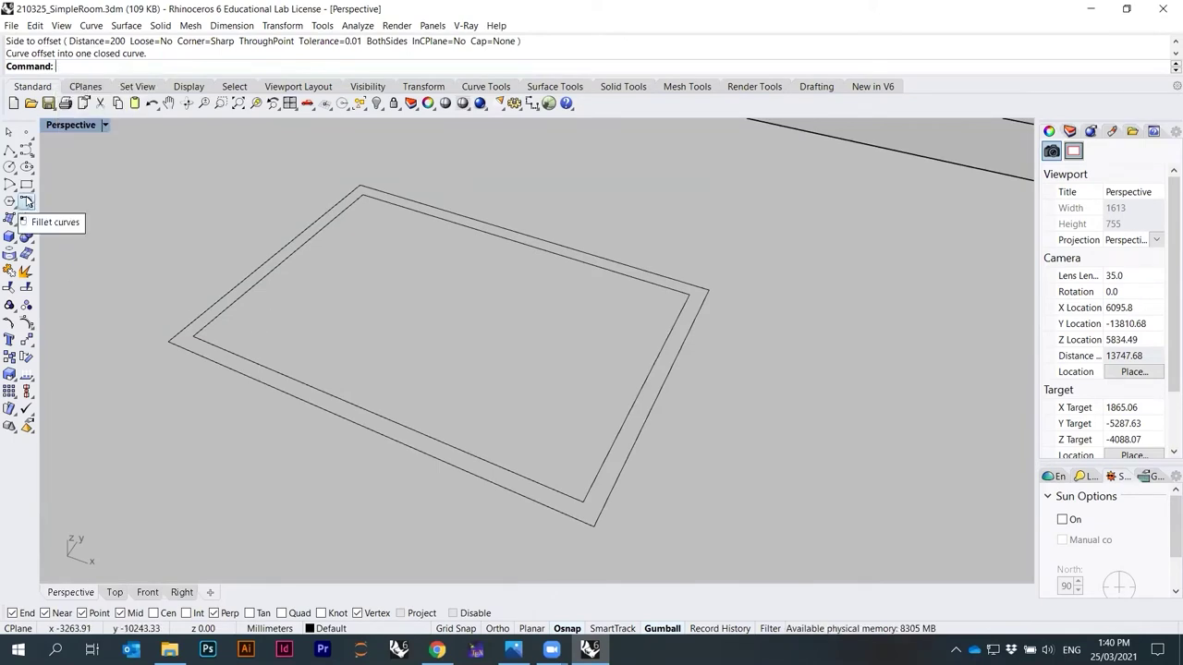
type("Fillet")
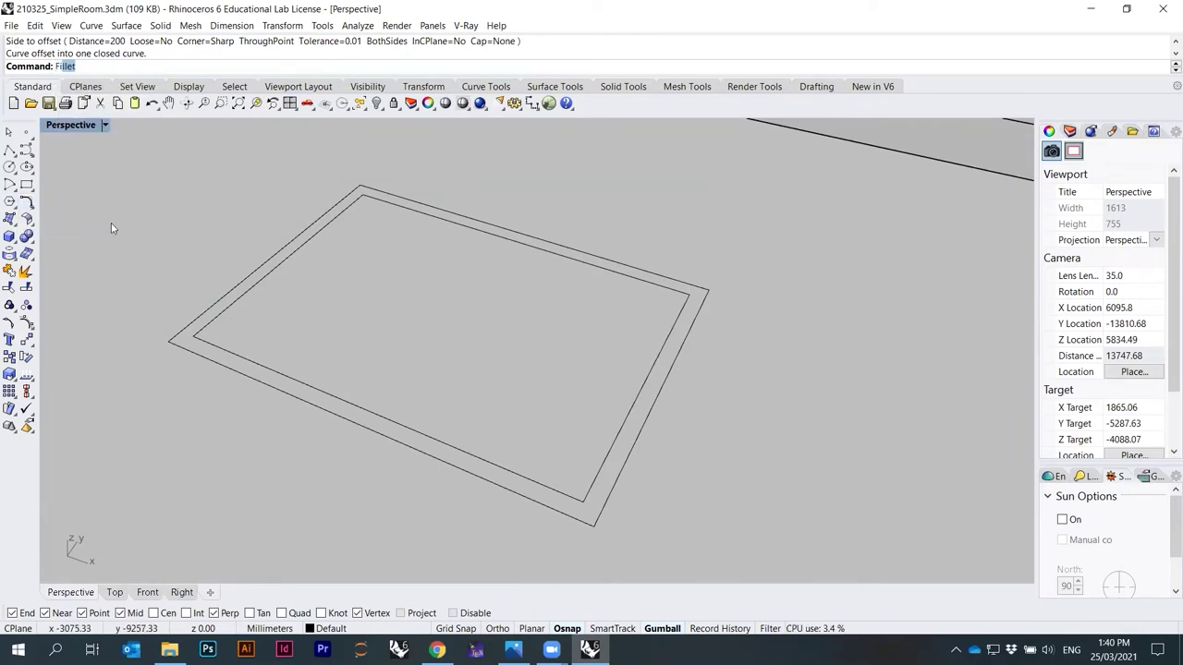
key("Return")
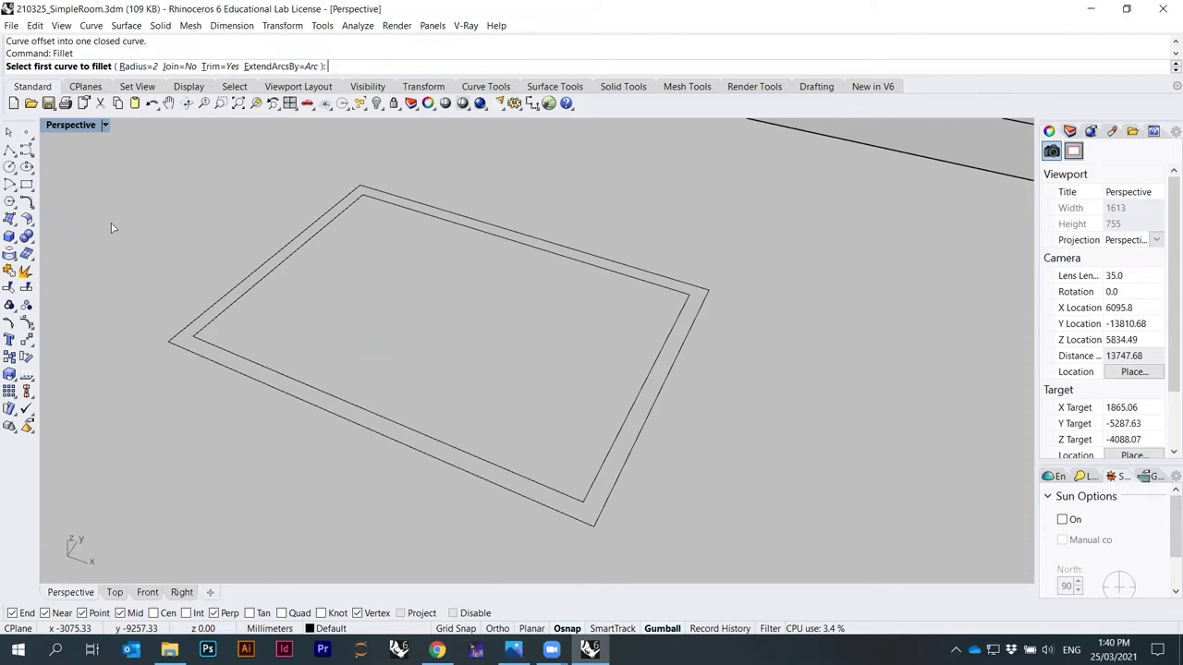
left_click(137, 67)
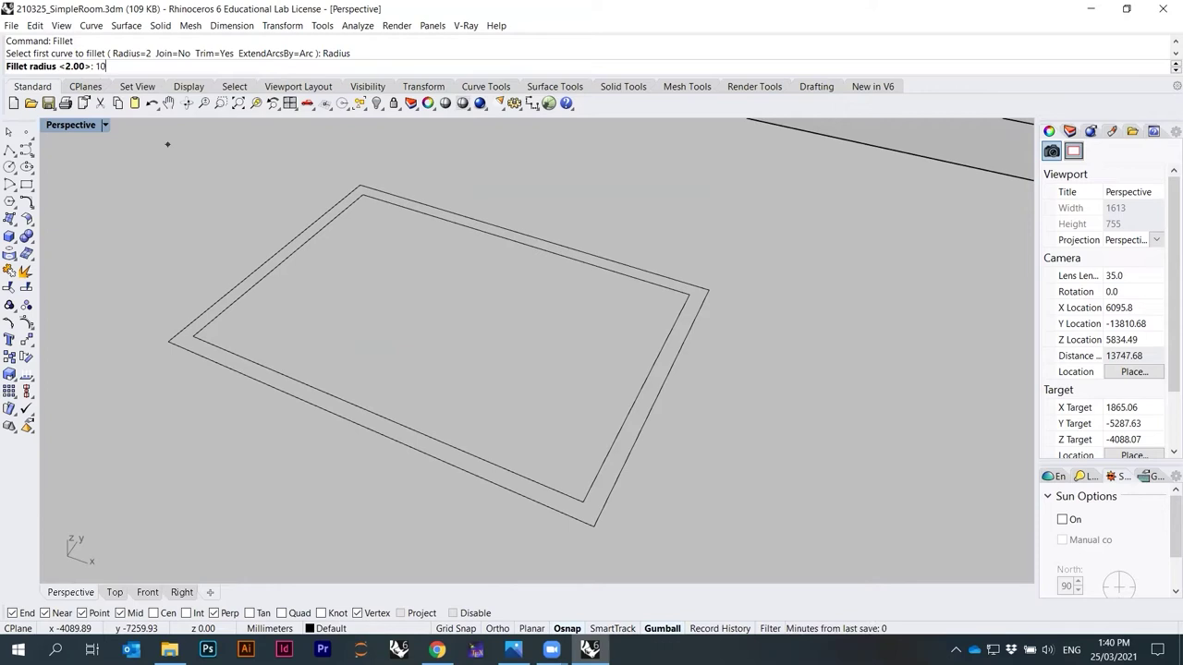
type("100")
key("Return")
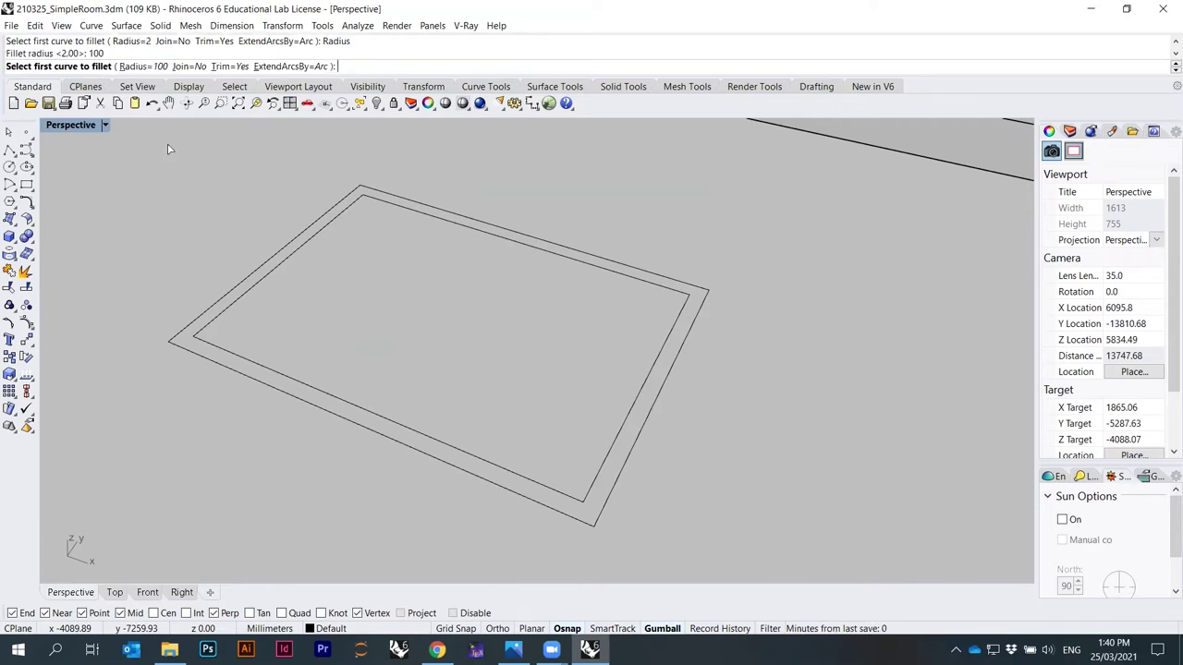
left_click(197, 340)
left_click(204, 334)
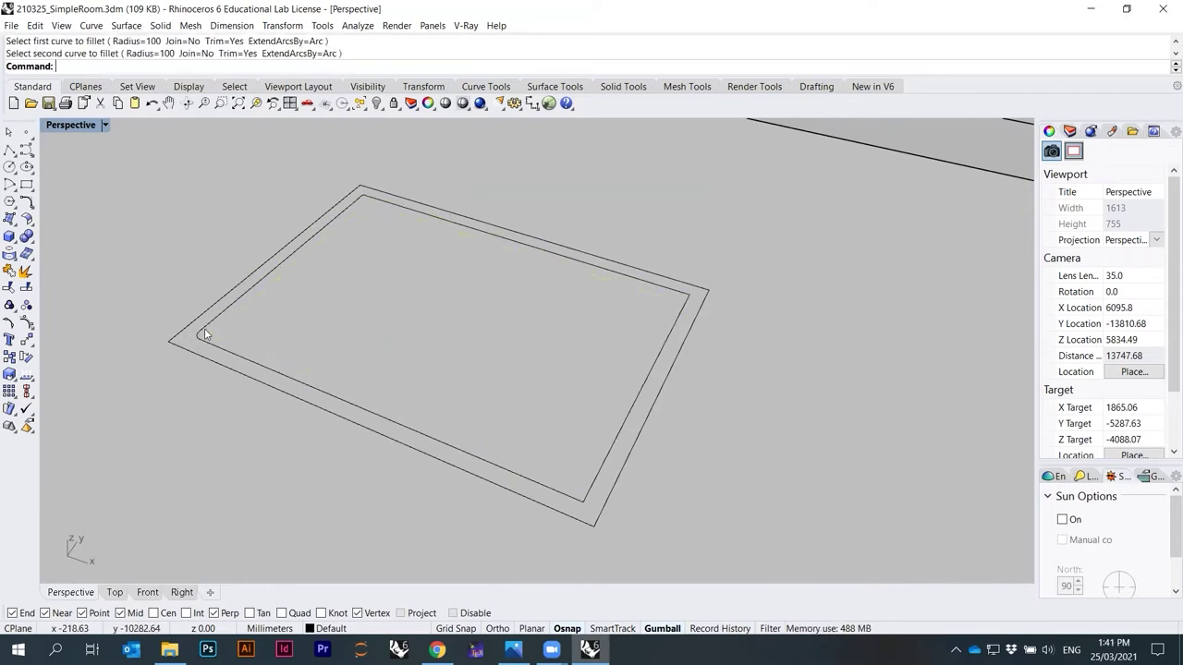
Fillet the three remaining sharp corners of the inner rectangle with the 100 mm radius.
scroll(425, 227, "up", 5)
key("Return")
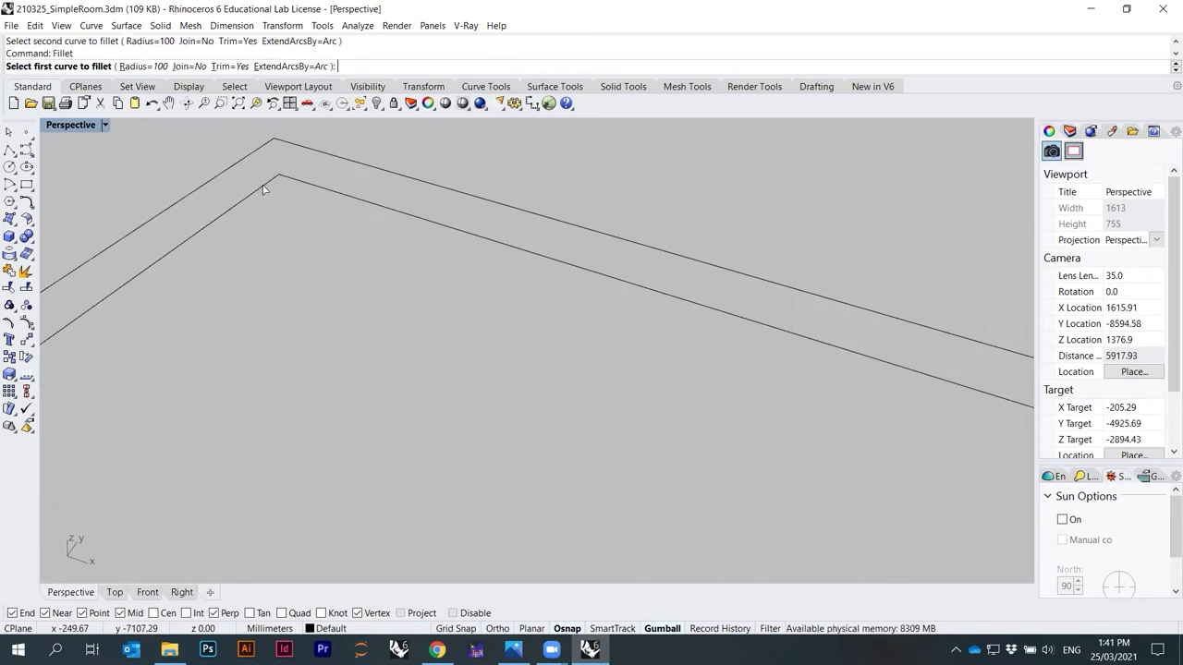
left_click(287, 184)
left_click(292, 188)
scroll(292, 188, "down", 3)
key("Return")
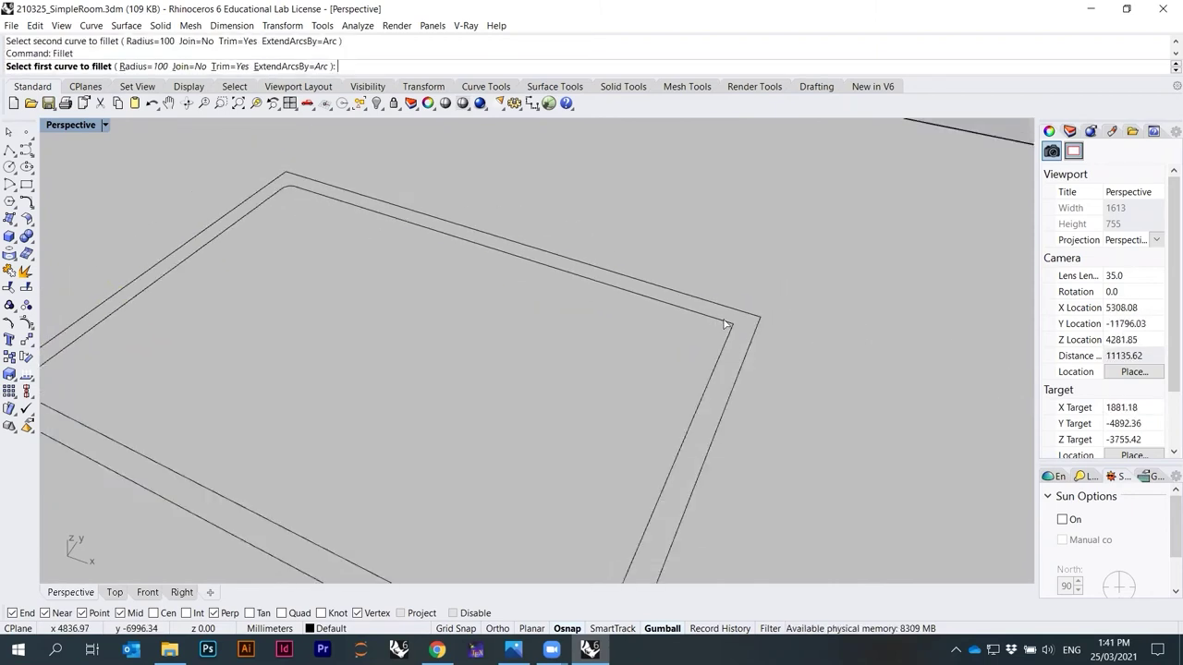
left_click(725, 325)
left_click(728, 338)
scroll(728, 338, "down", 5)
scroll(681, 435, "up", 3)
key("Return")
left_click(697, 380)
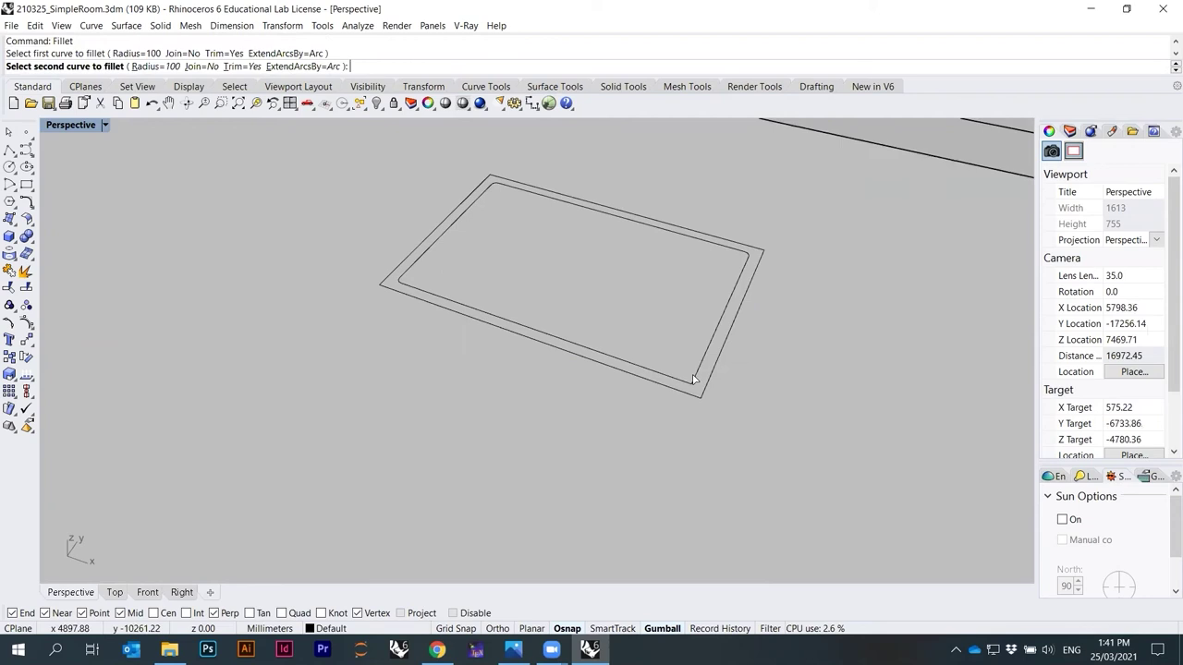
left_click(701, 375)
Fillet the outer rectangle's two corners on its low-X short side with the 100 mm radius.
scroll(723, 380, "down", 3)
scroll(423, 267, "up", 1)
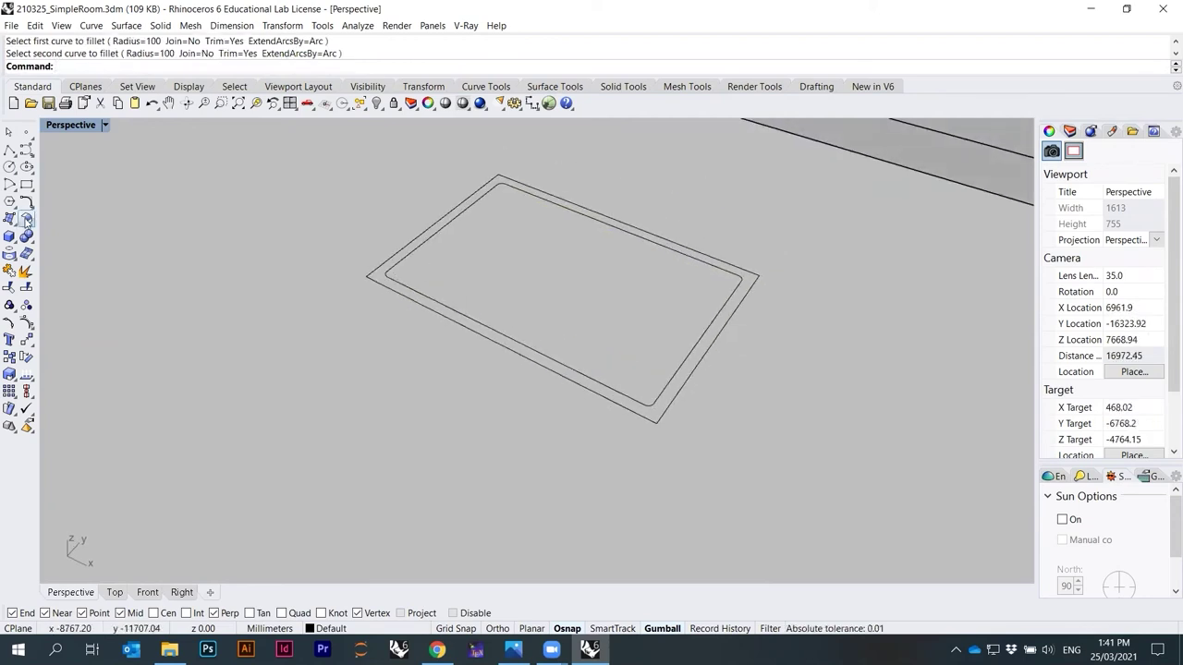
scroll(411, 258, "up", 2)
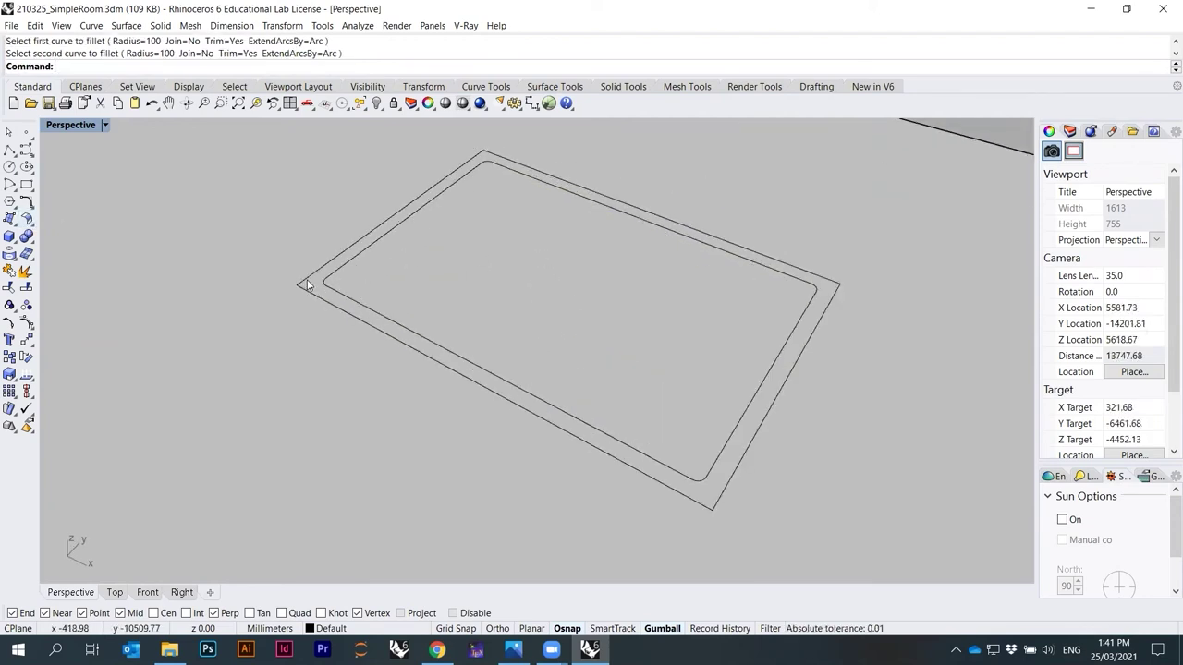
key("Return")
scroll(308, 288, "up", 2)
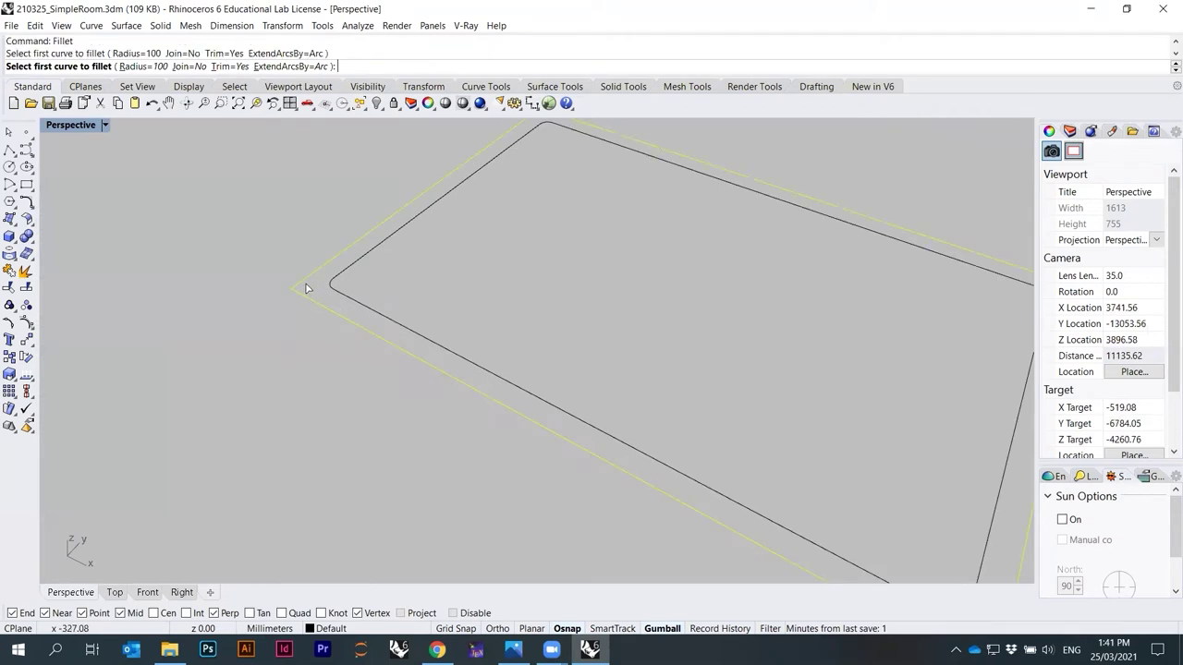
key("Escape")
scroll(311, 329, "up", 2)
key("Return")
left_click(513, 151)
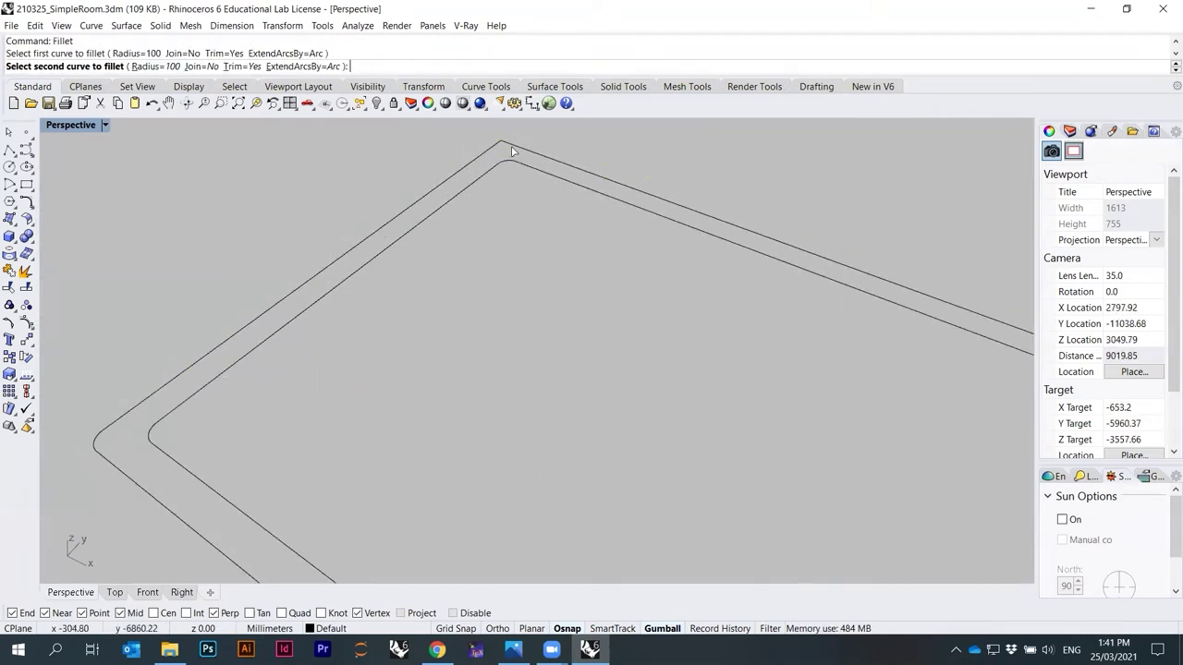
left_click(450, 151)
Fillet the outer rectangle's two corners on its high-X short side with the 100 mm radius.
scroll(784, 268, "down", 2)
scroll(905, 283, "up", 2)
key("Return")
left_click(911, 317)
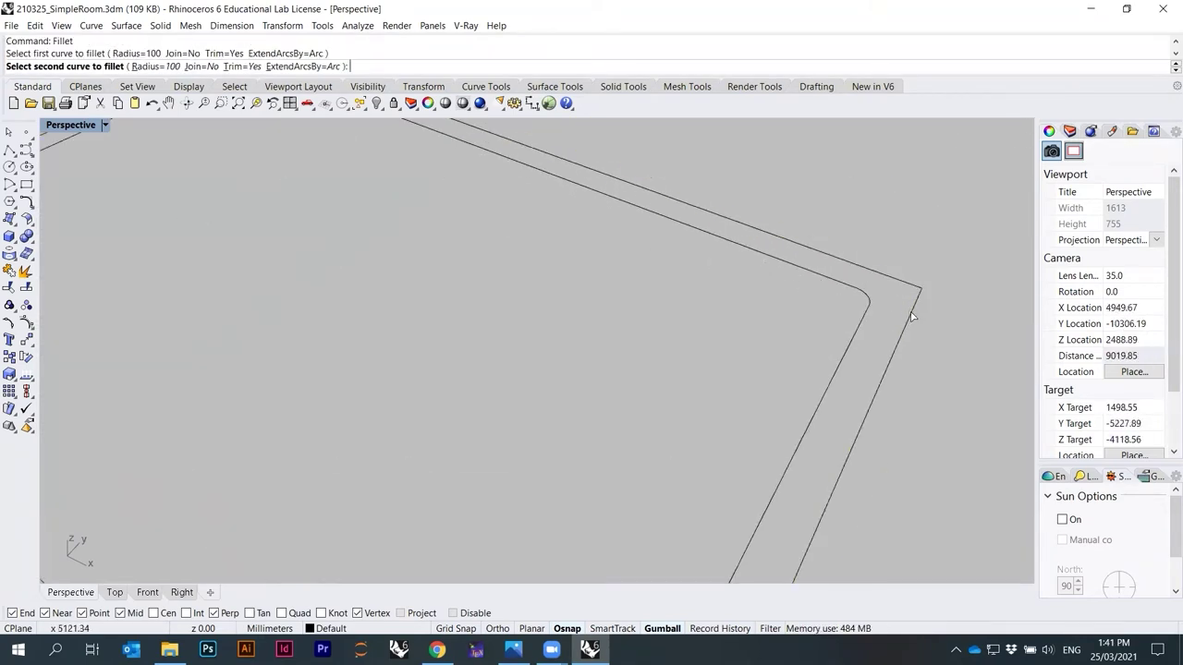
left_click(914, 287)
scroll(917, 255, "down", 2)
scroll(845, 441, "up", 2)
key("Return")
left_click(859, 395)
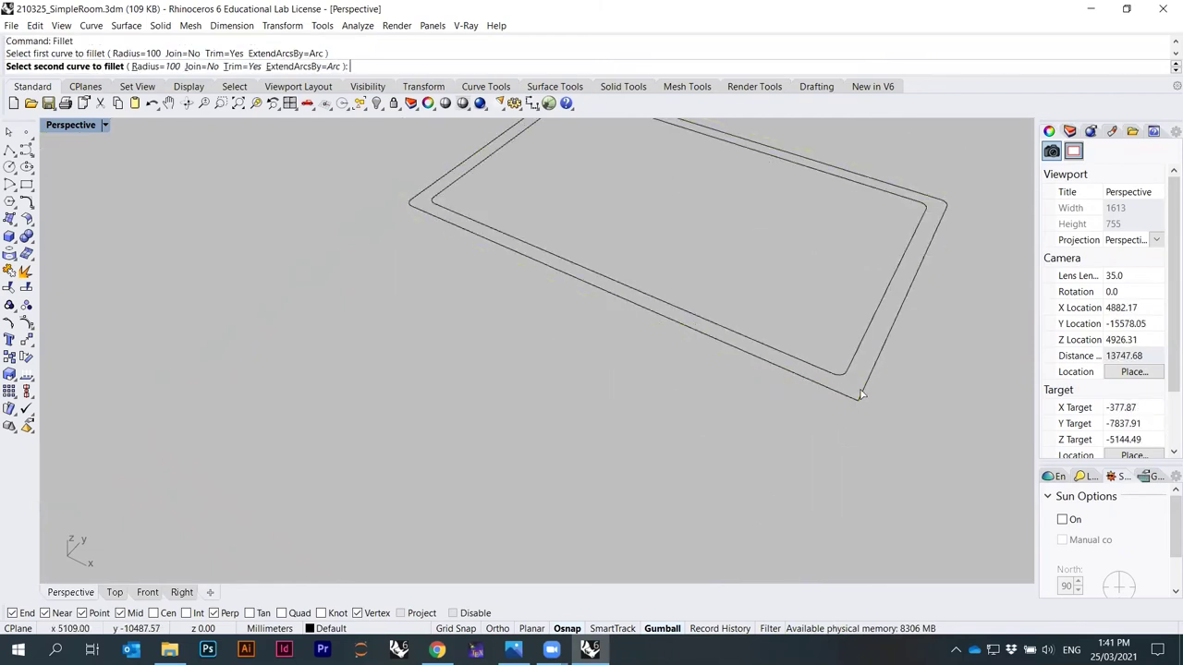
left_click(861, 392)
scroll(702, 407, "up", 3)
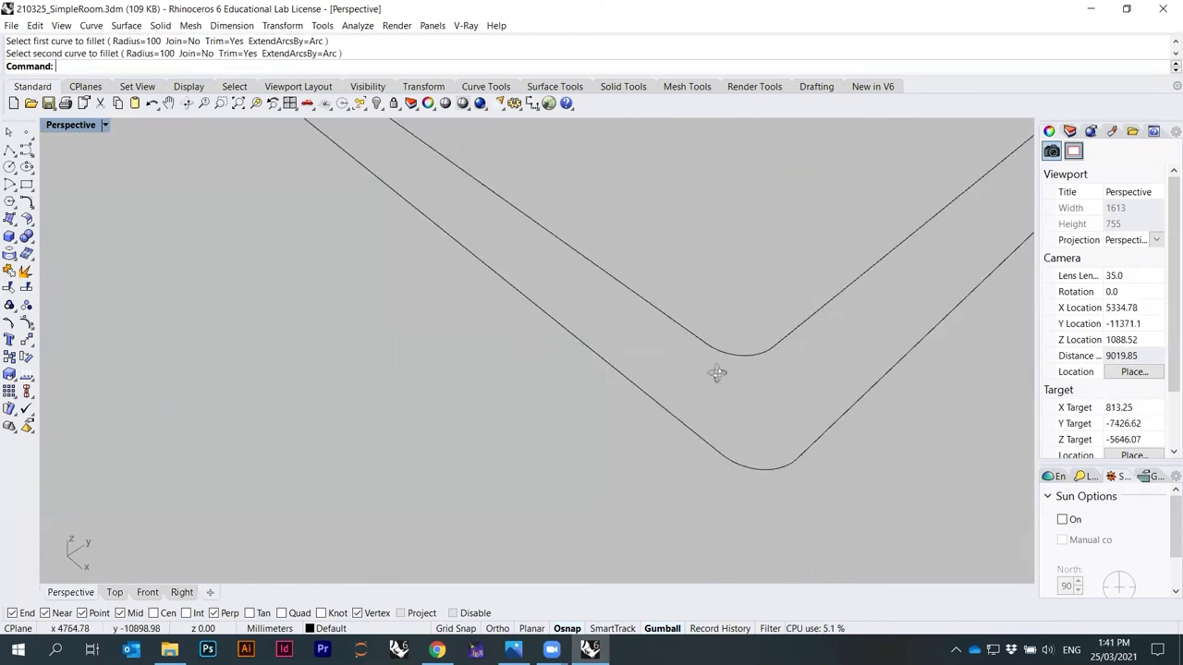
scroll(747, 366, "down", 1)
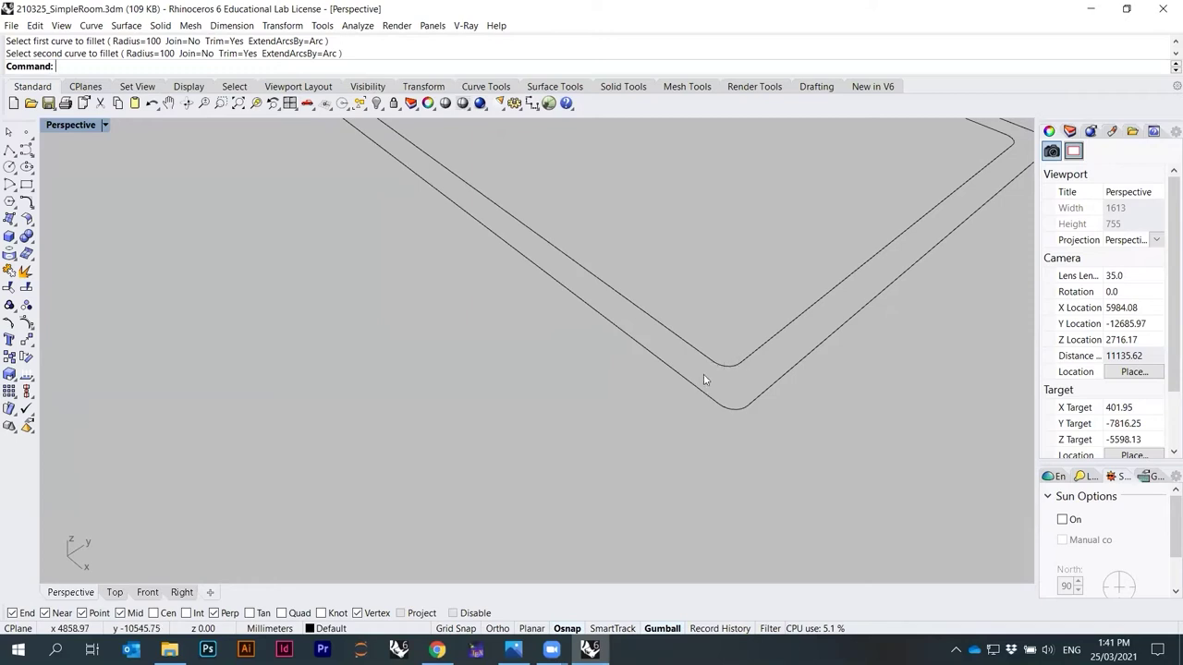
scroll(703, 378, "down", 3)
scroll(789, 277, "up", 2)
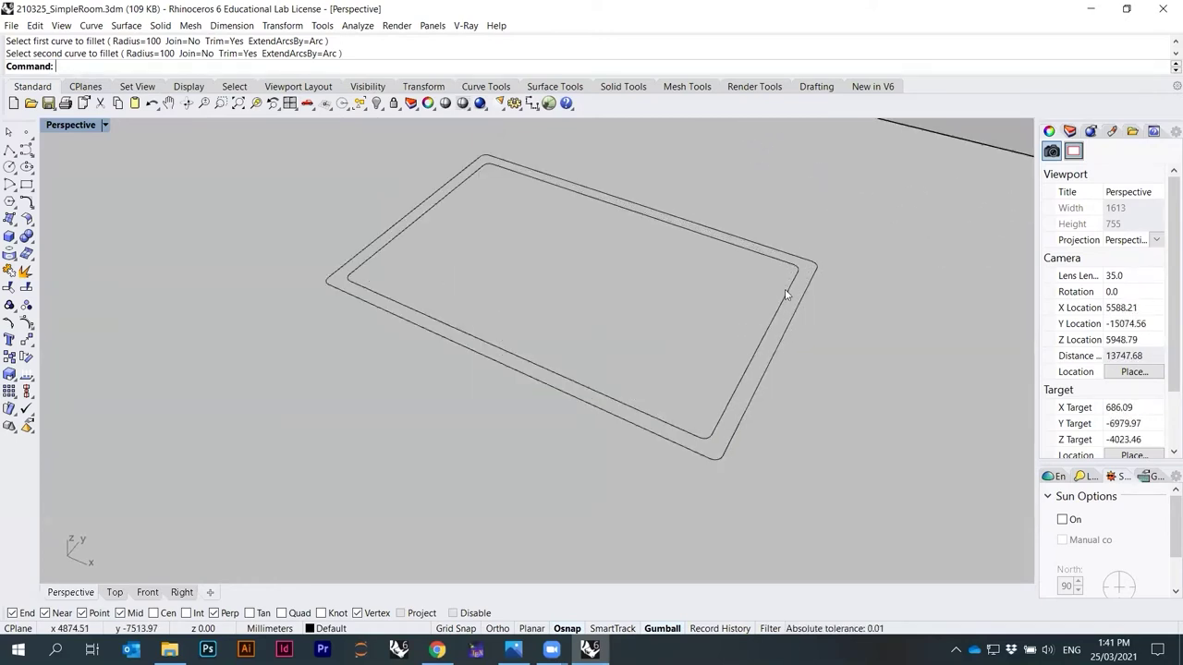
Build a frame-shaped planar surface between the outer and inner rounded rectangles.
left_click(16, 223)
left_click(43, 225)
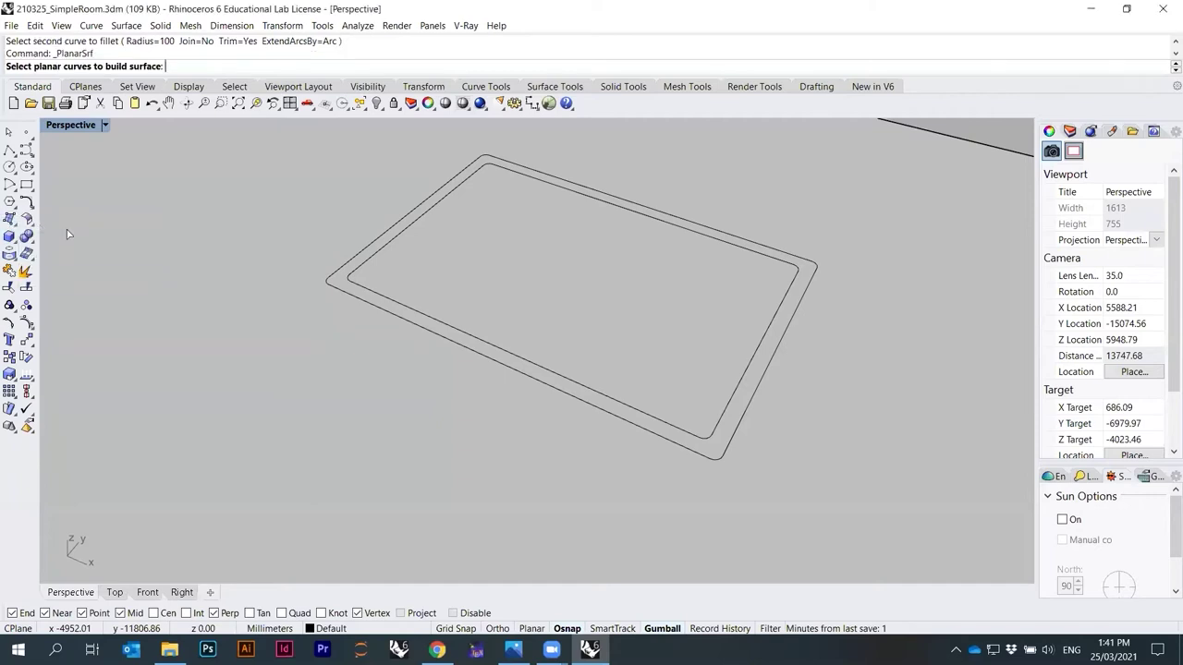
left_click_drag(731, 384, 729, 381)
key("Return")
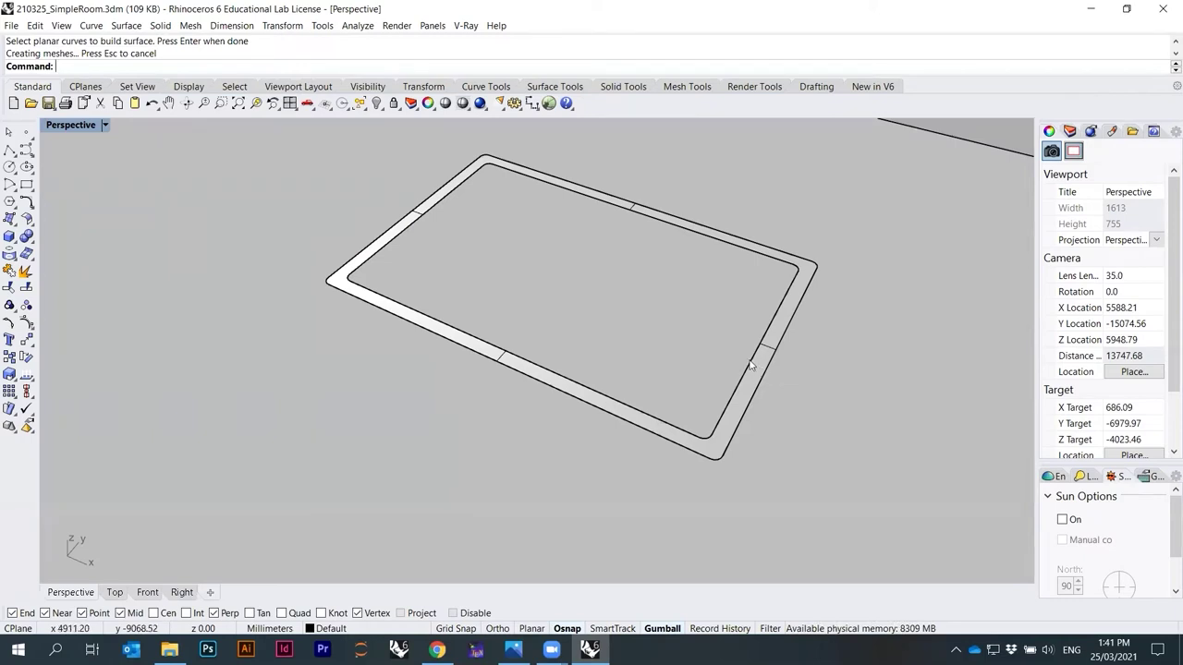
Delete the inner boundary curve of the frame, and select the frame's planar surface.
left_click(750, 365)
left_click(781, 396)
key("Delete")
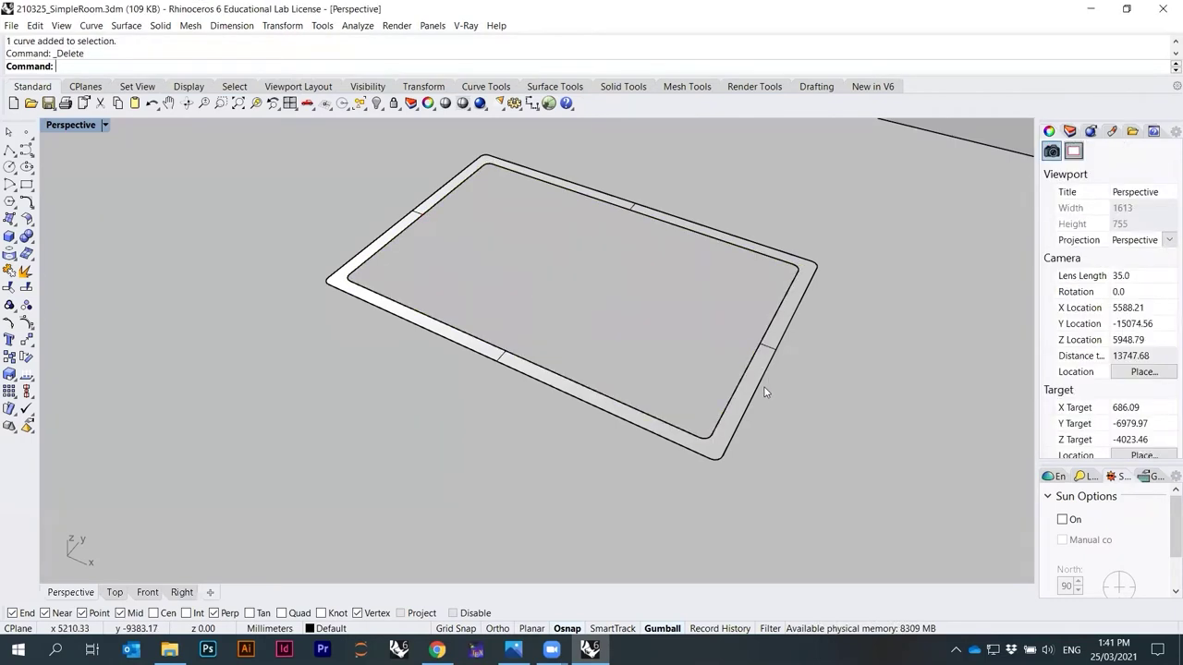
left_click(764, 392)
left_click(804, 435)
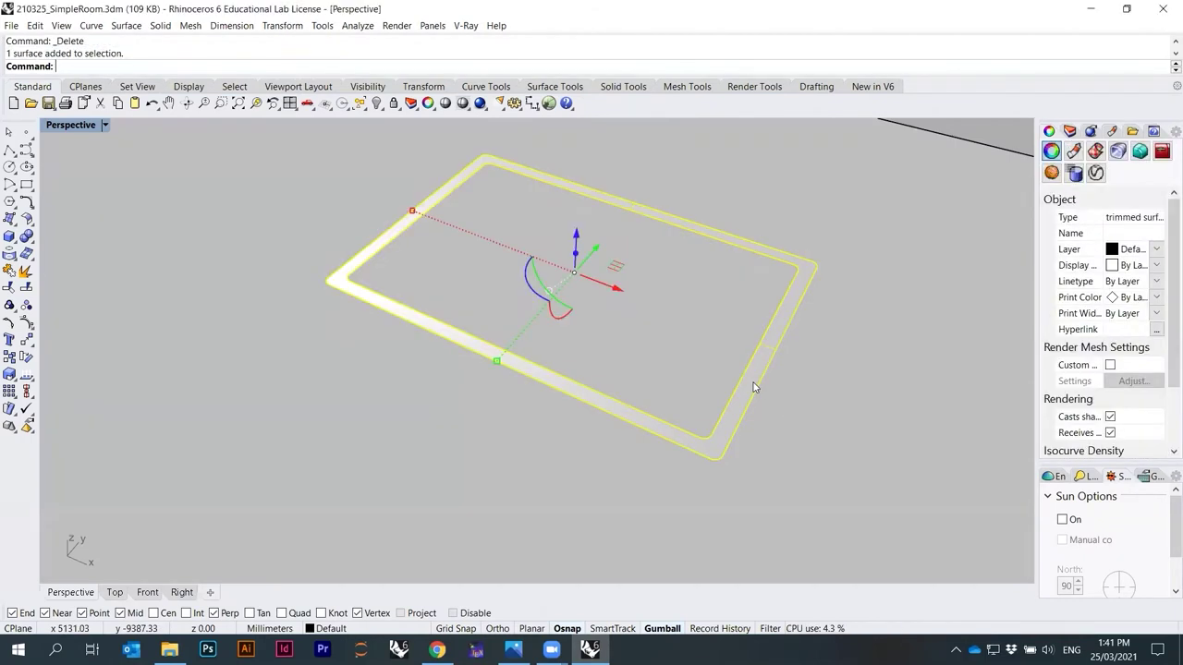
Extrude the frame-shaped surface upward by 1000 mm into a solid.
type("extrudesrf")
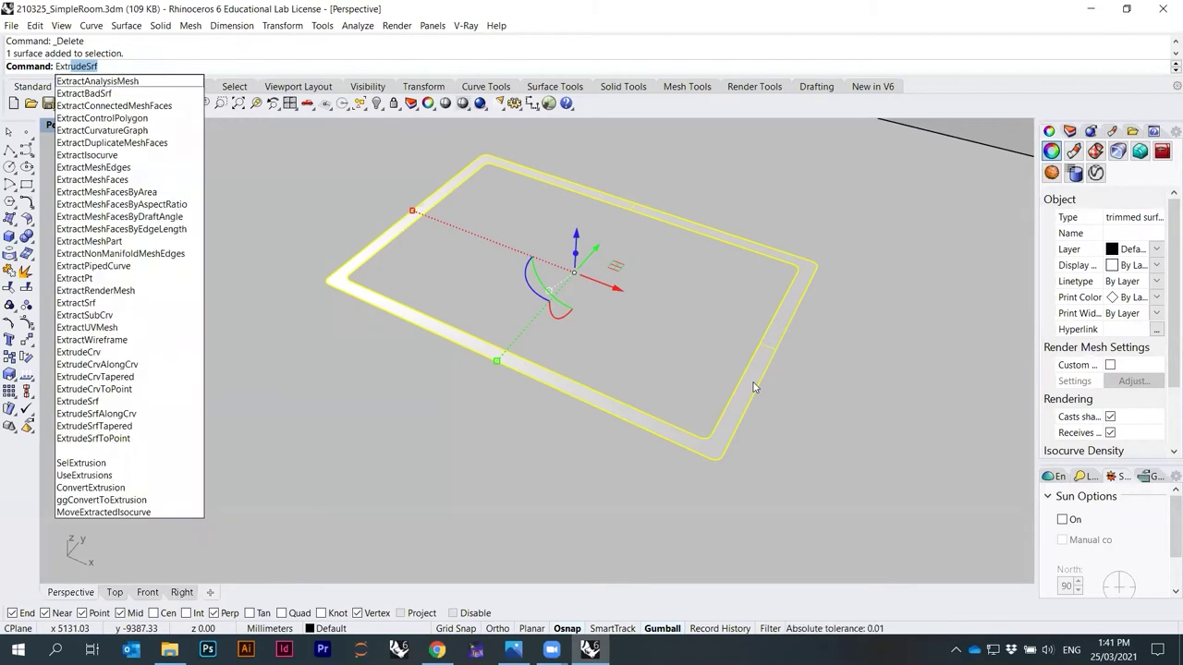
key("Return")
scroll(875, 455, "down", 3)
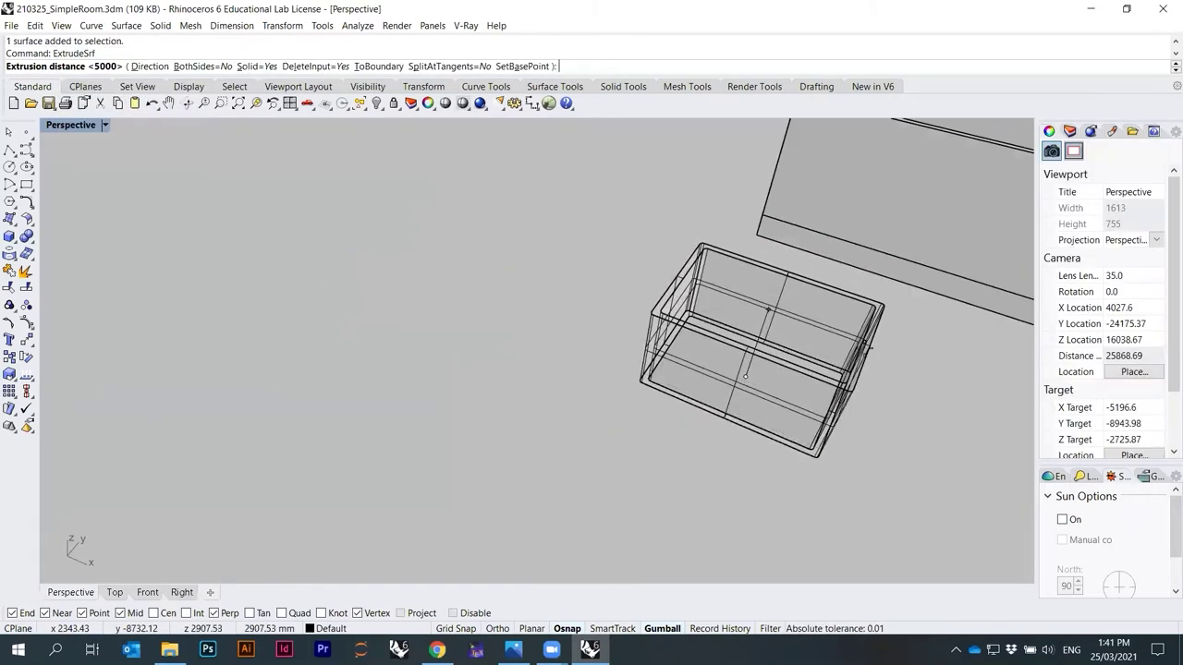
type("1000")
key("Return")
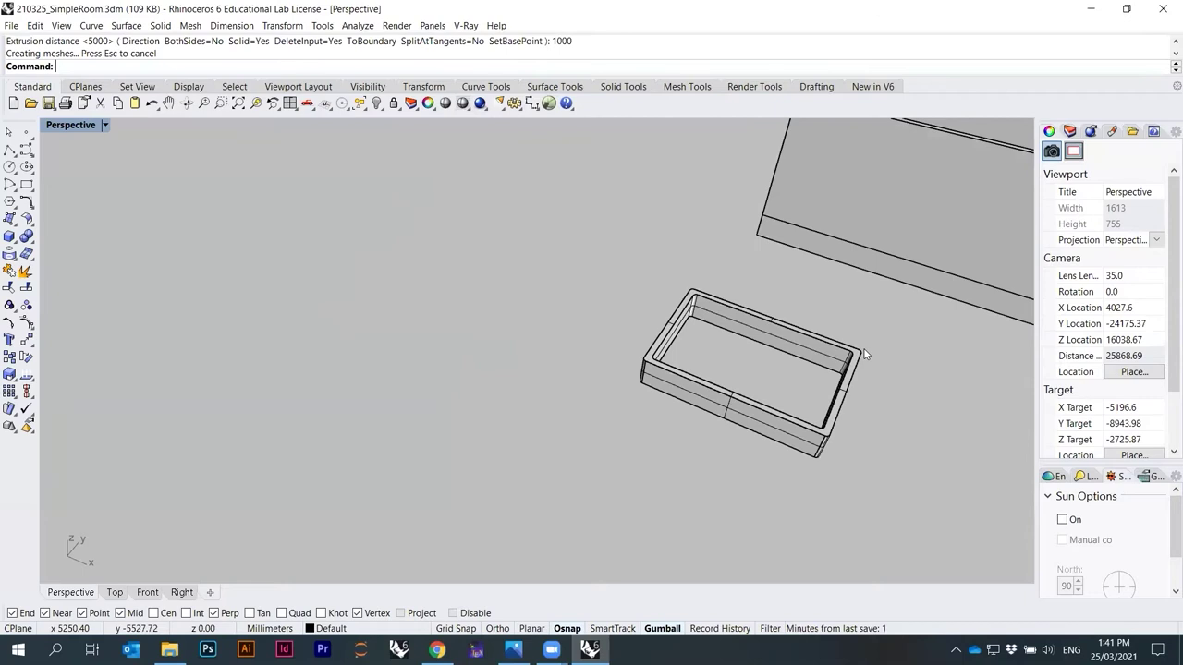
Hide the surface isocurves on the extruded rounded frame, and deselect it.
right_click_drag(881, 392, 813, 420)
left_click(800, 420)
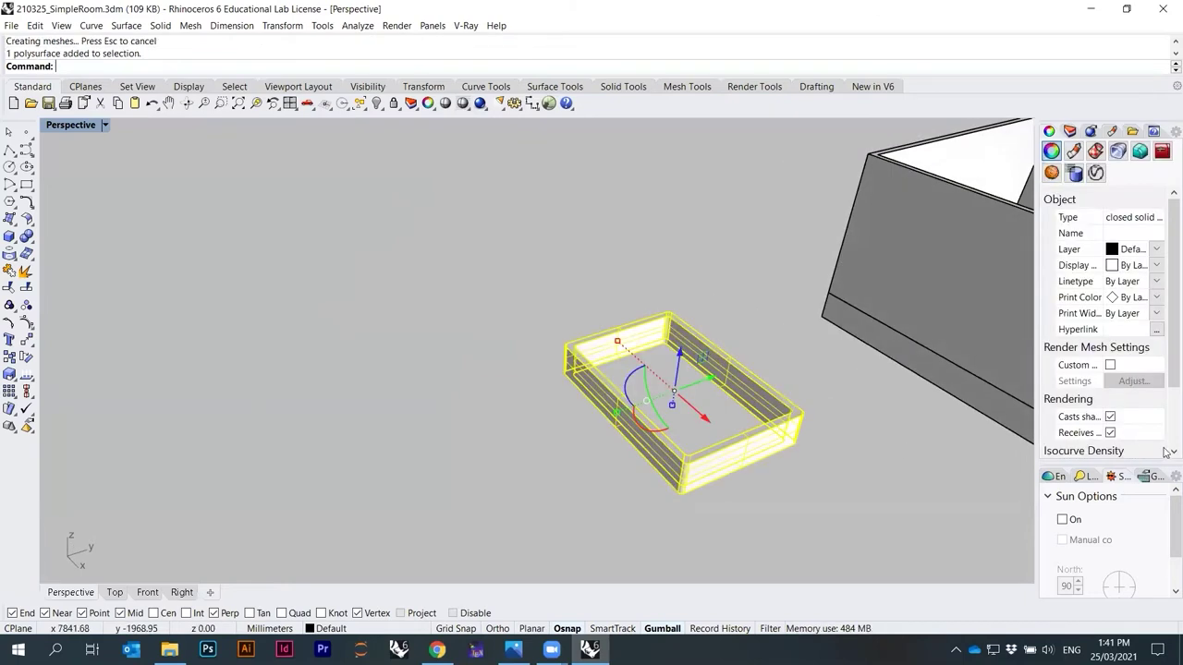
scroll(1116, 407, "down", 1)
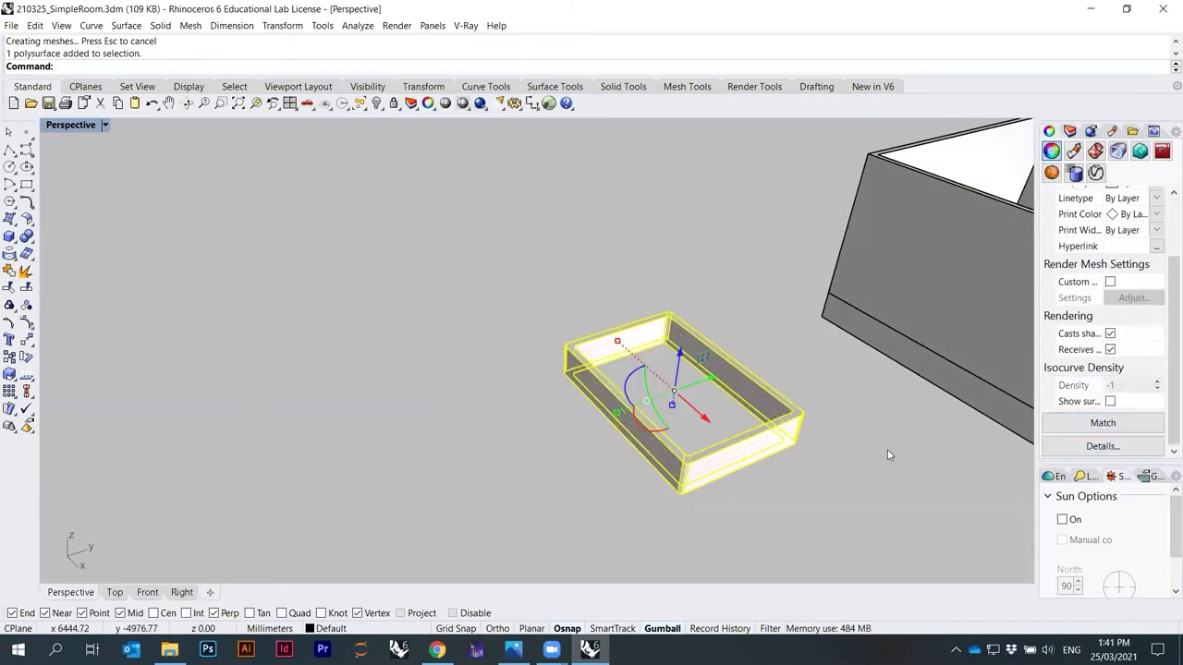
left_click(978, 416)
Examine the room's sharp outer corner and the extruded frame up close and from farther away.
right_click_drag(979, 416, 592, 378)
scroll(449, 343, "up", 5)
right_click_drag(449, 343, 671, 238)
scroll(382, 316, "down", 5)
scroll(491, 321, "down", 5)
scroll(671, 237, "up", 6)
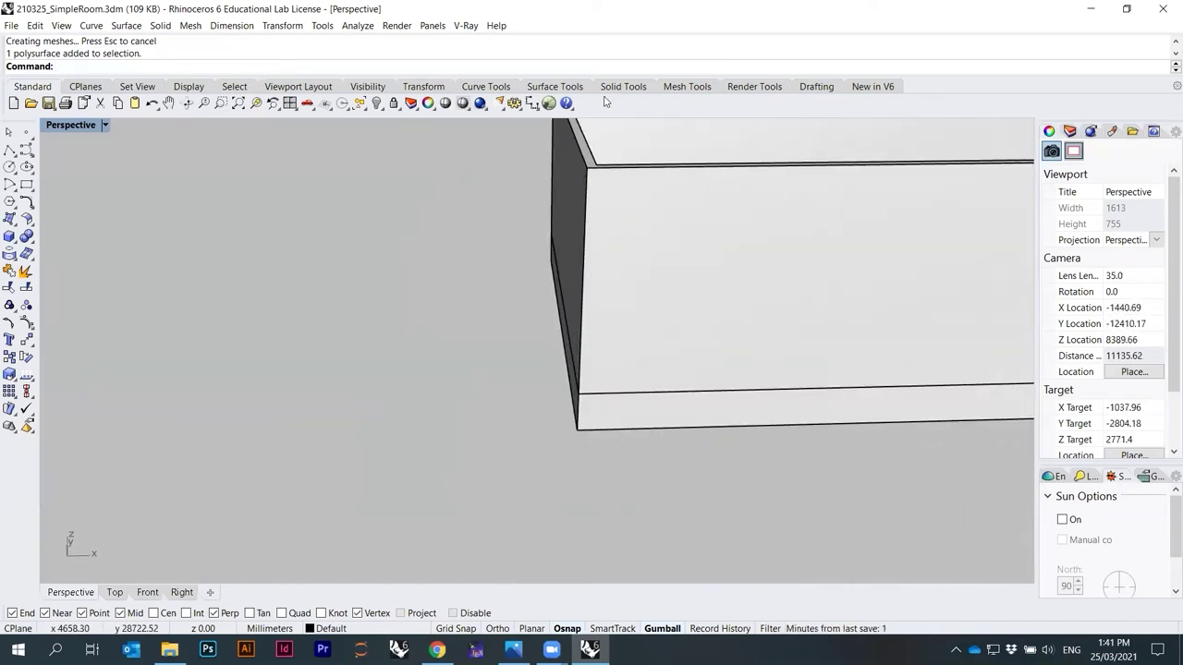
left_click(622, 87)
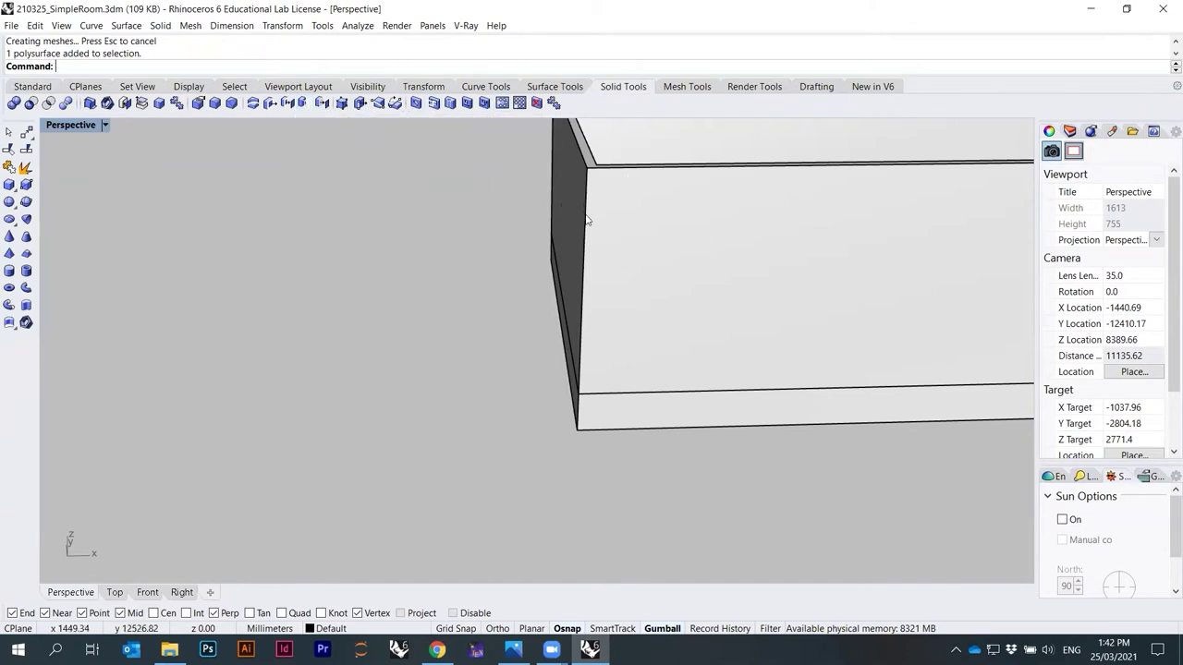
scroll(587, 194, "down", 3)
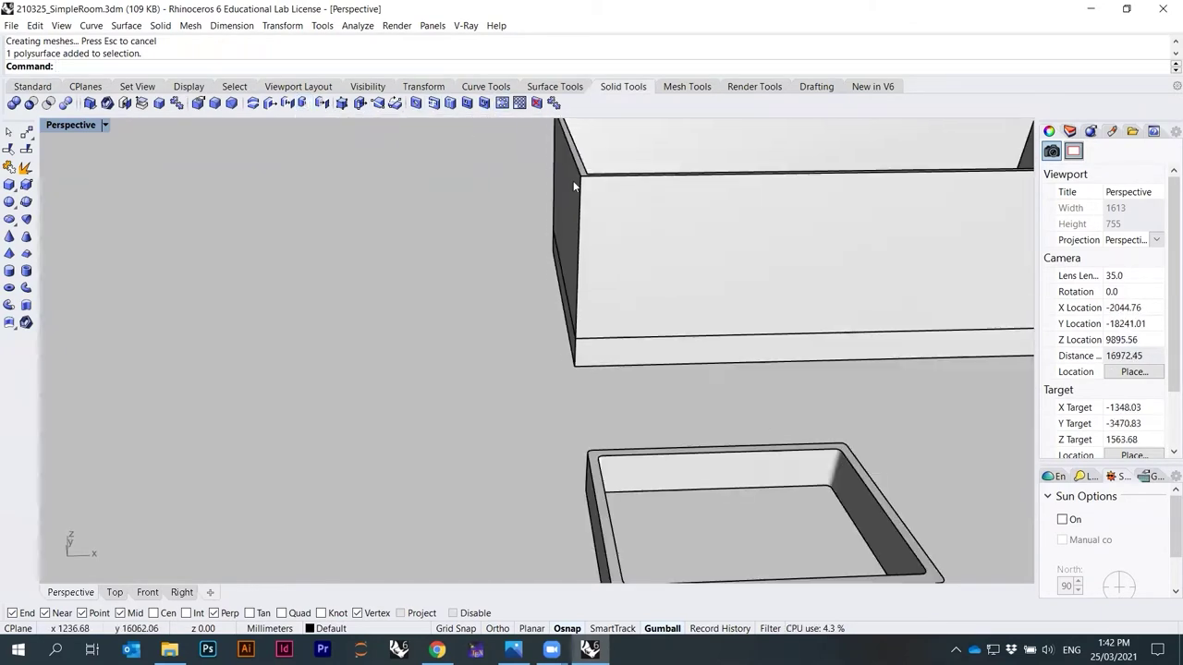
scroll(575, 184, "down", 3)
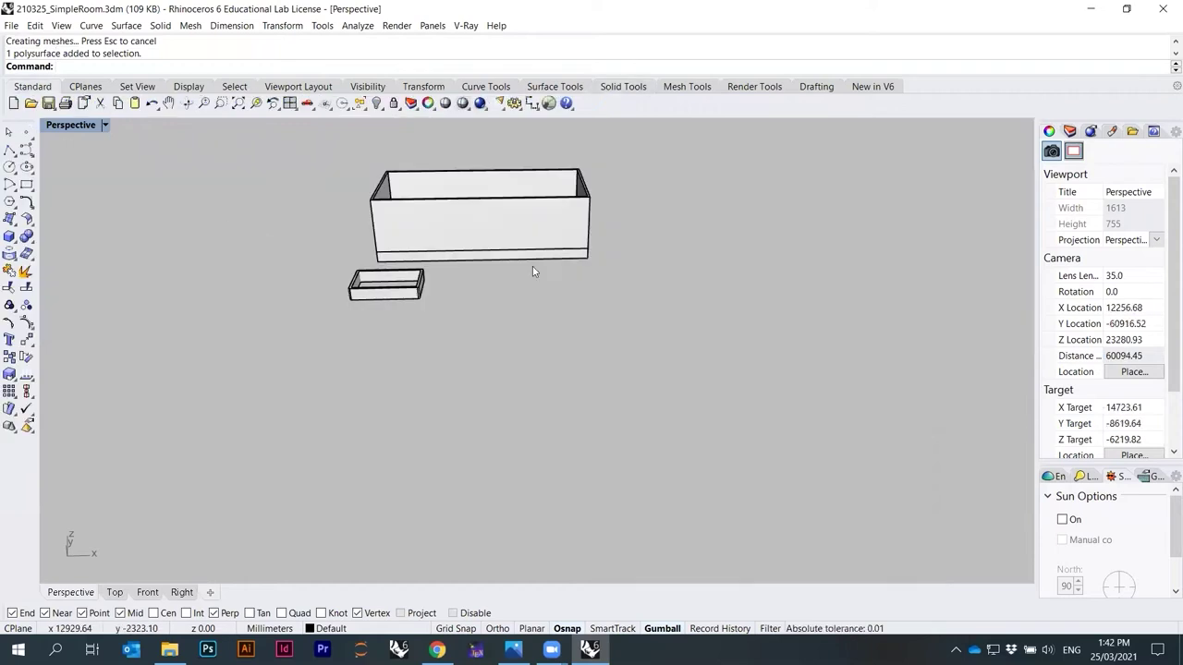
Check the rounded frame solid beside the room, deselect it, and save the model.
right_click_drag(527, 264, 537, 372)
left_click(522, 349)
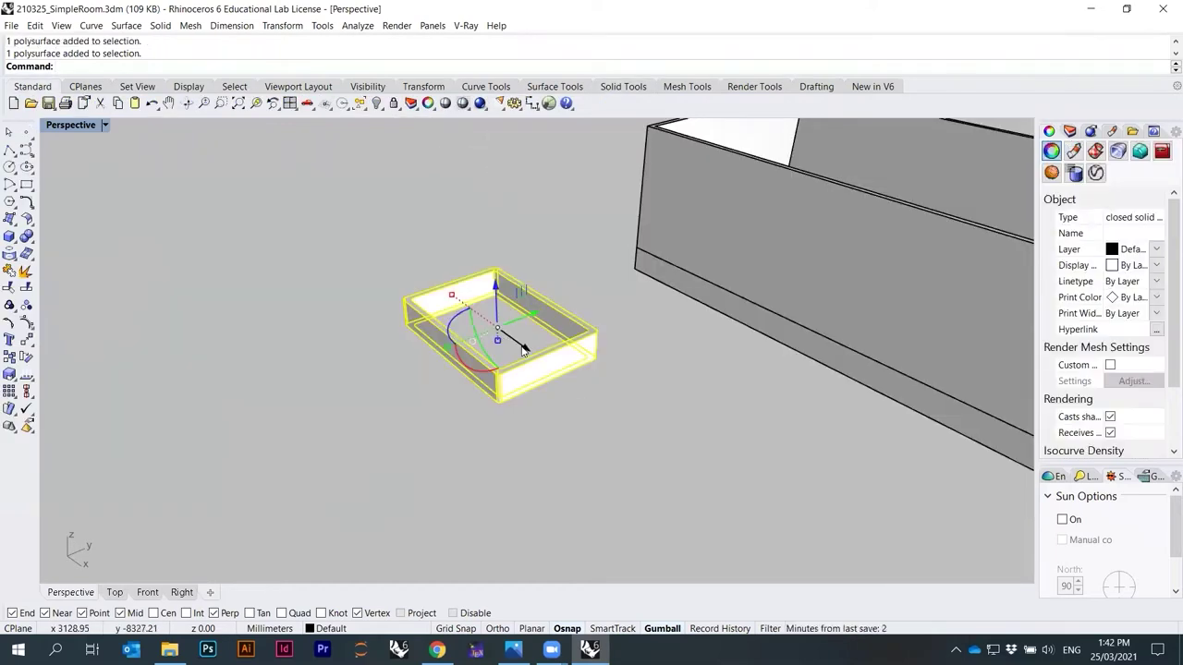
left_click(604, 422)
right_click_drag(604, 422, 594, 439)
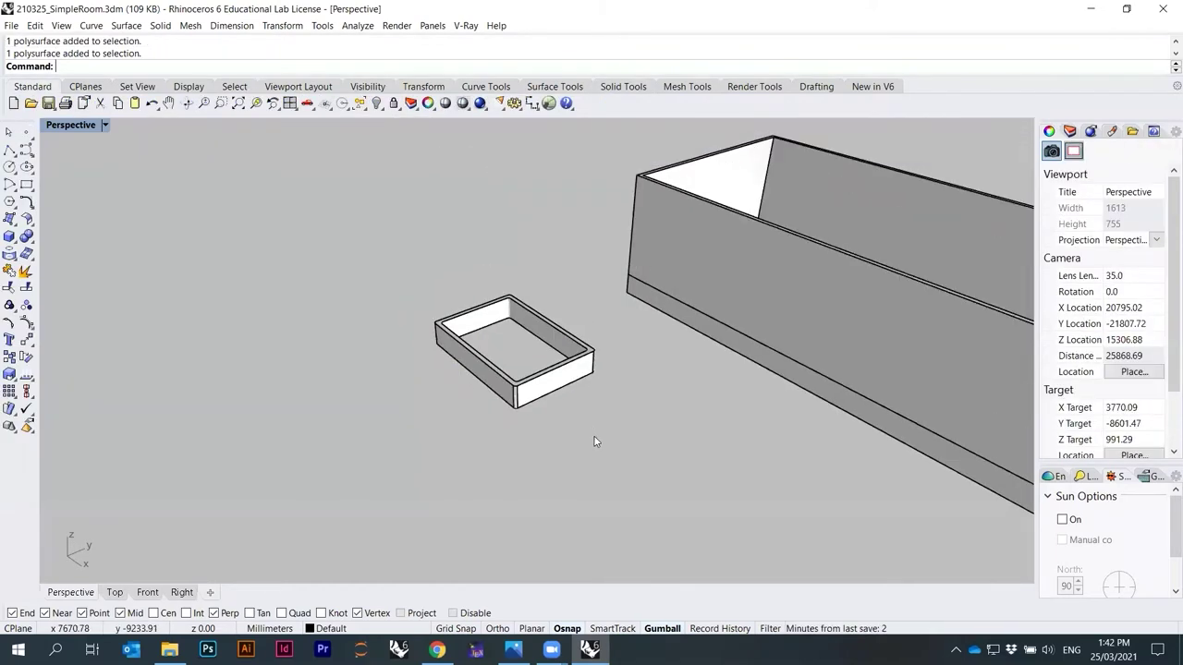
key("ctrl+s")
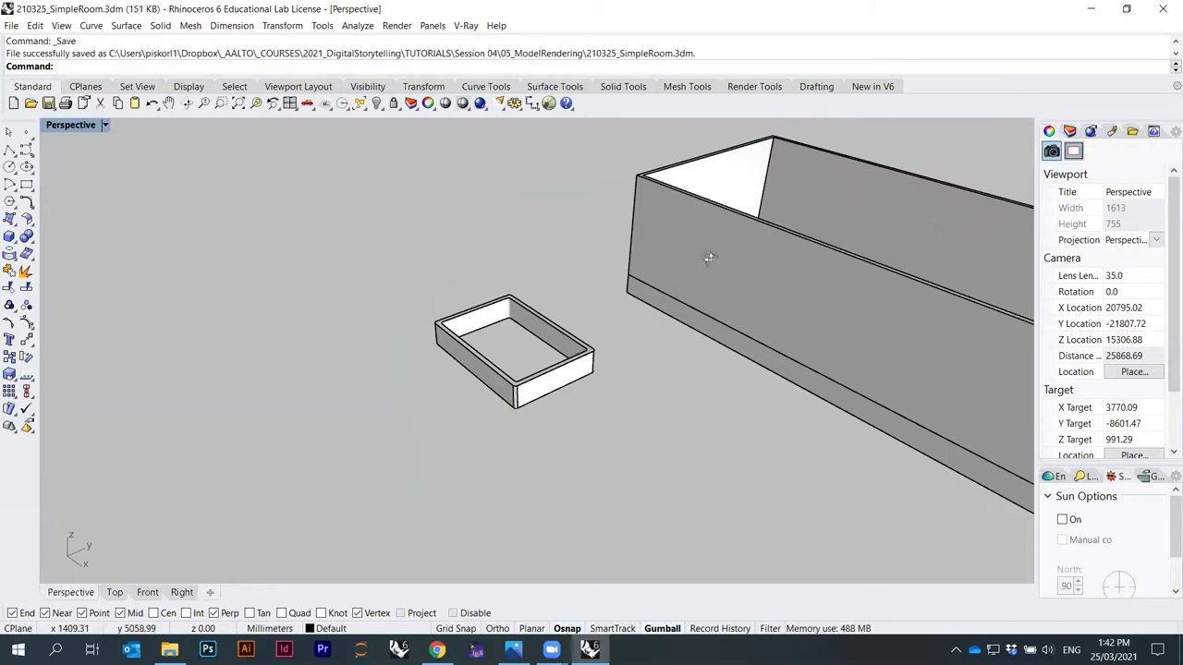
Place the perspective camera at the guide line's end away from the cube and its target at the end near the cube.
right_click_drag(718, 275, 600, 310)
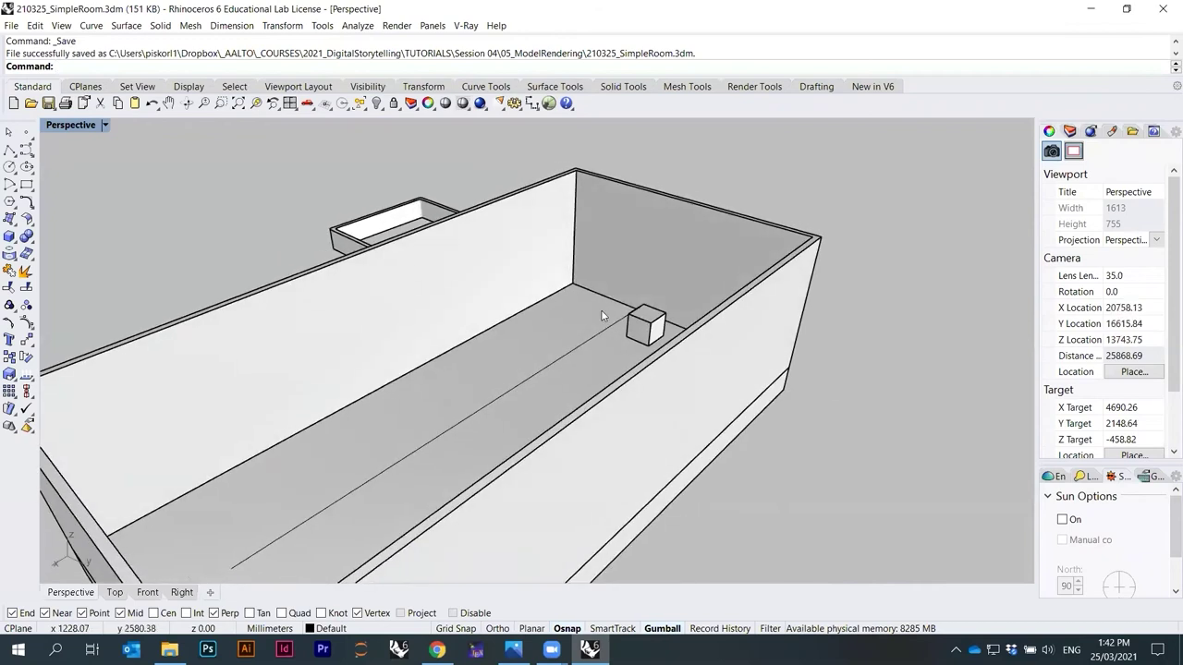
scroll(601, 309, "up", 5)
scroll(596, 305, "down", 6)
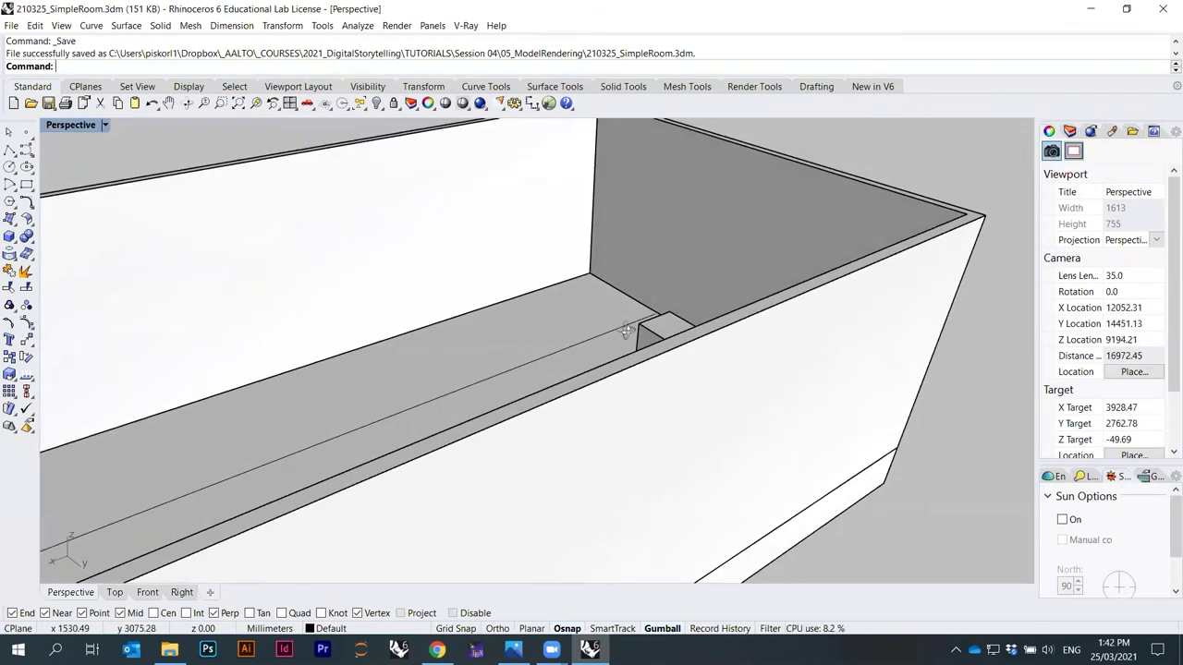
right_click_drag(595, 306, 541, 374)
left_click(538, 374)
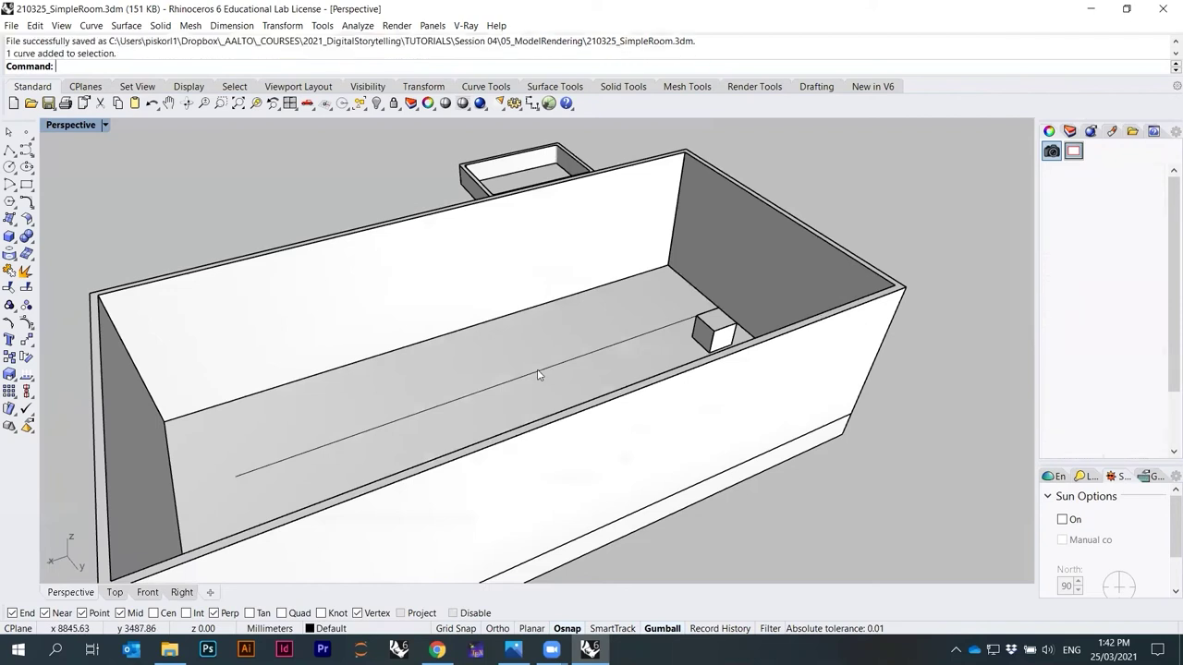
left_click(846, 207)
right_click_drag(846, 207, 740, 297)
left_click(105, 126)
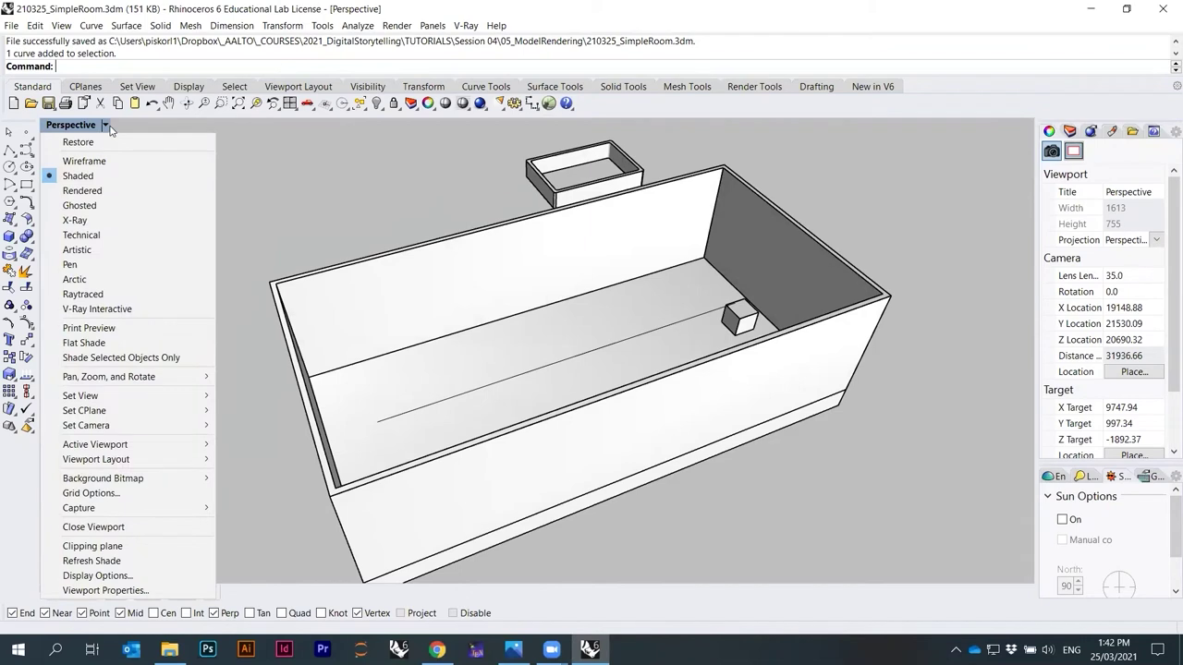
mouse_move(104, 426)
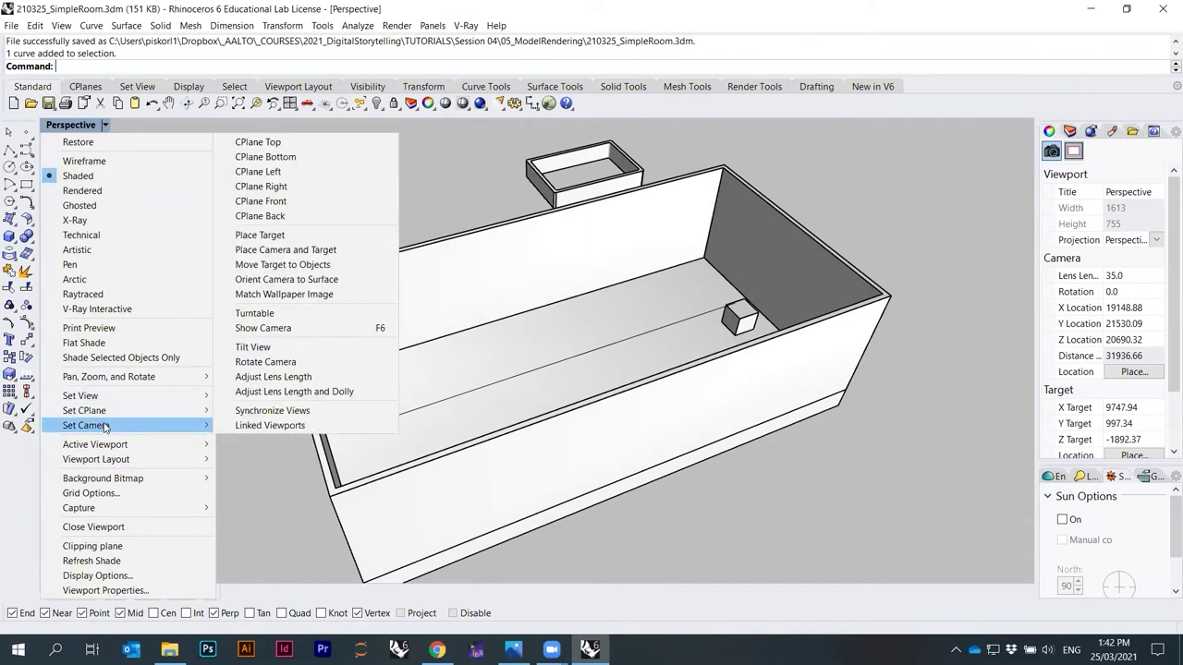
left_click(289, 252)
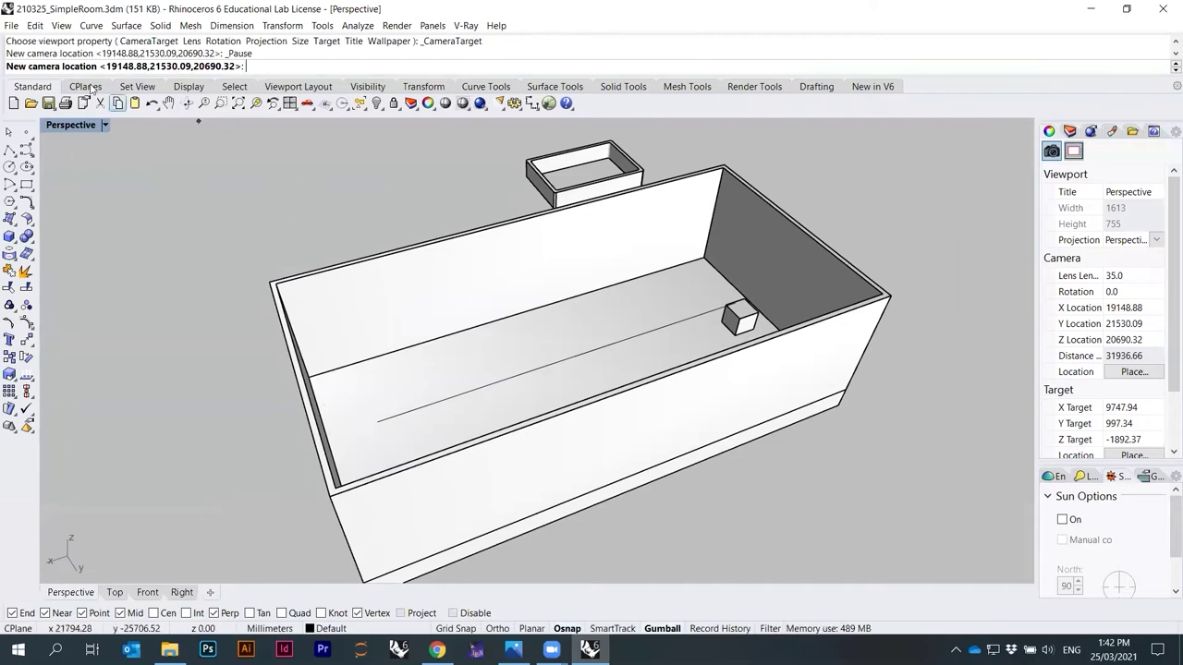
key("Return")
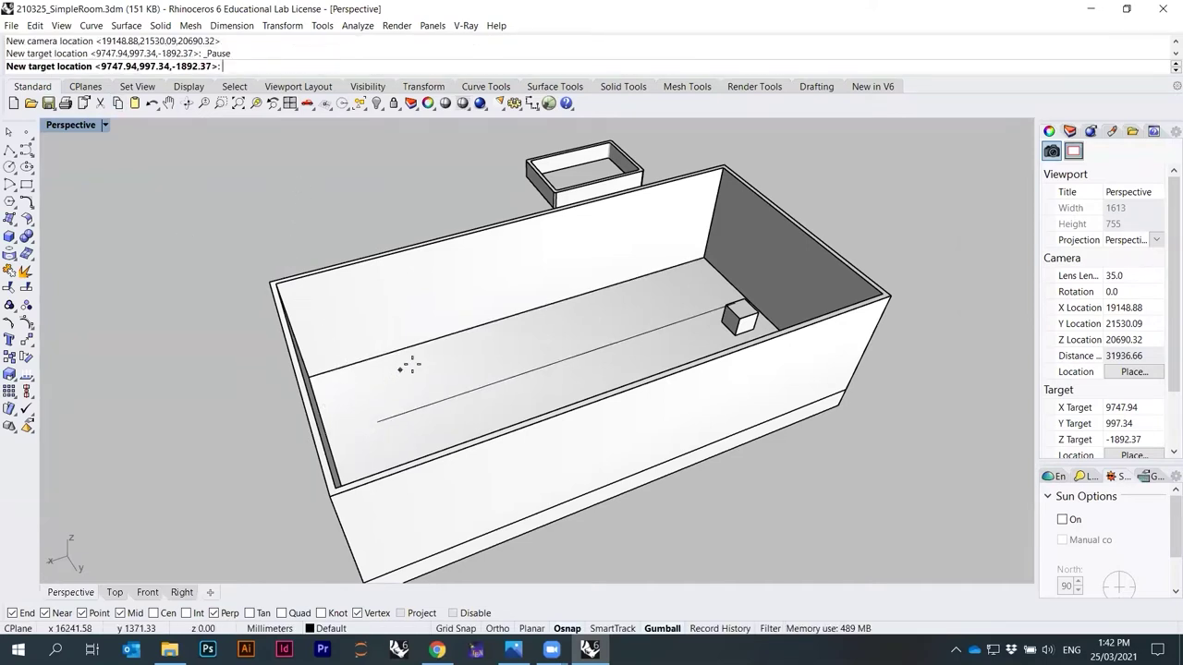
left_click(699, 325)
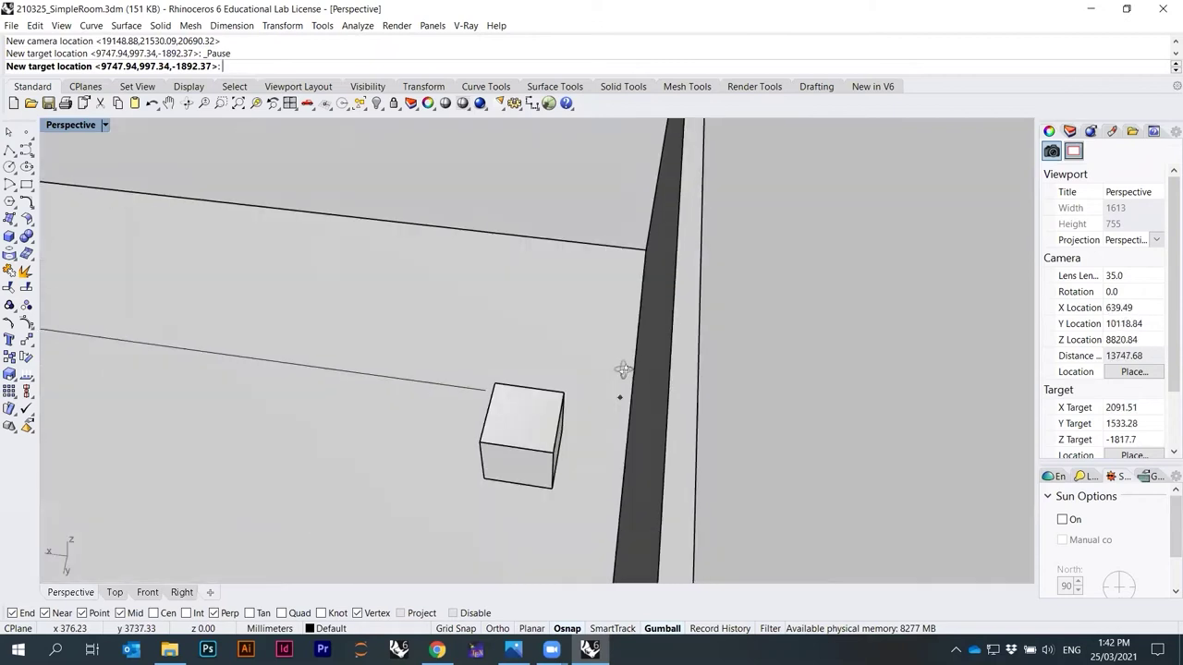
left_click(487, 366)
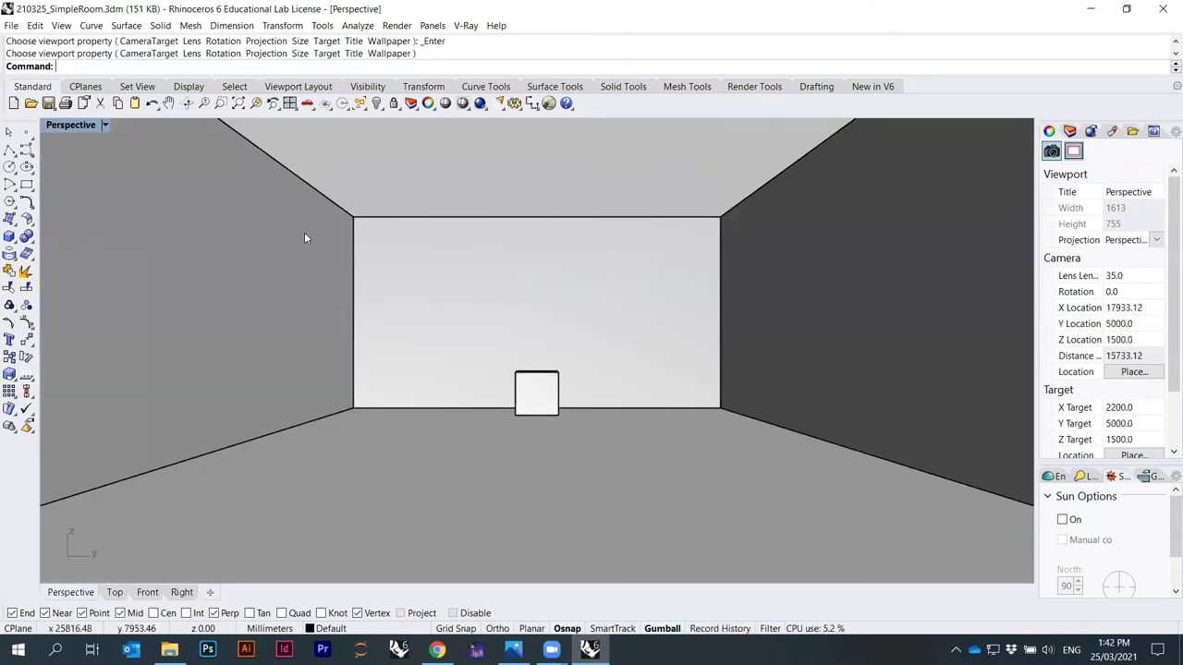
Save the current camera position as a named view called "room from center", and close the named views window.
left_click(105, 126)
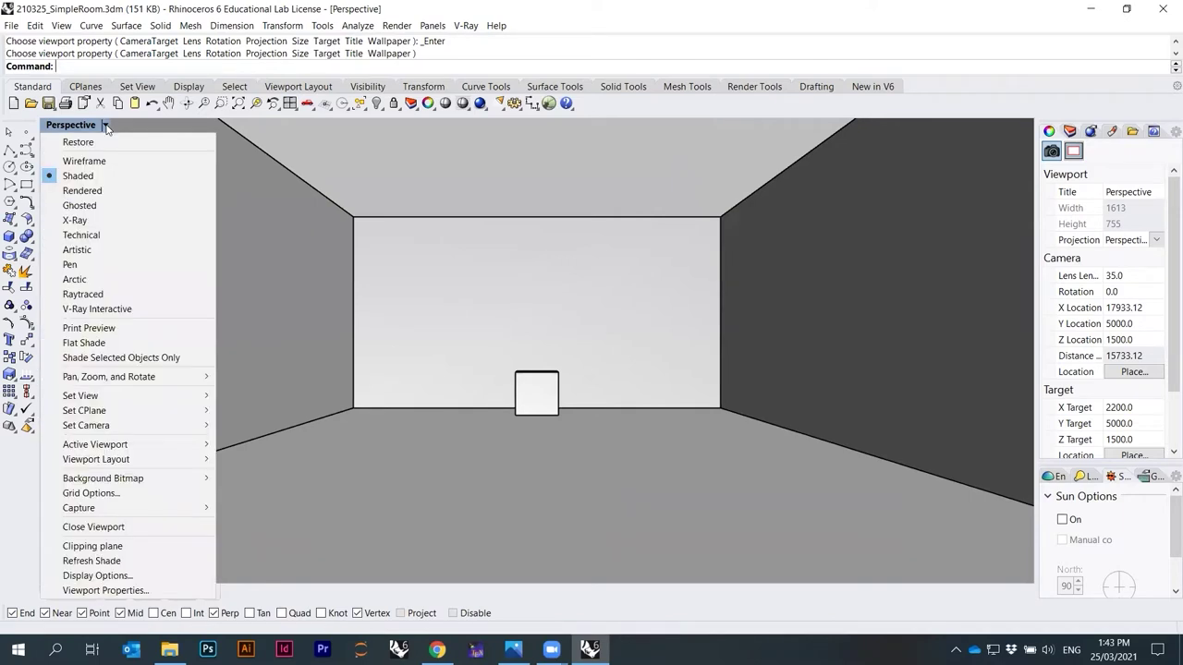
mouse_move(103, 397)
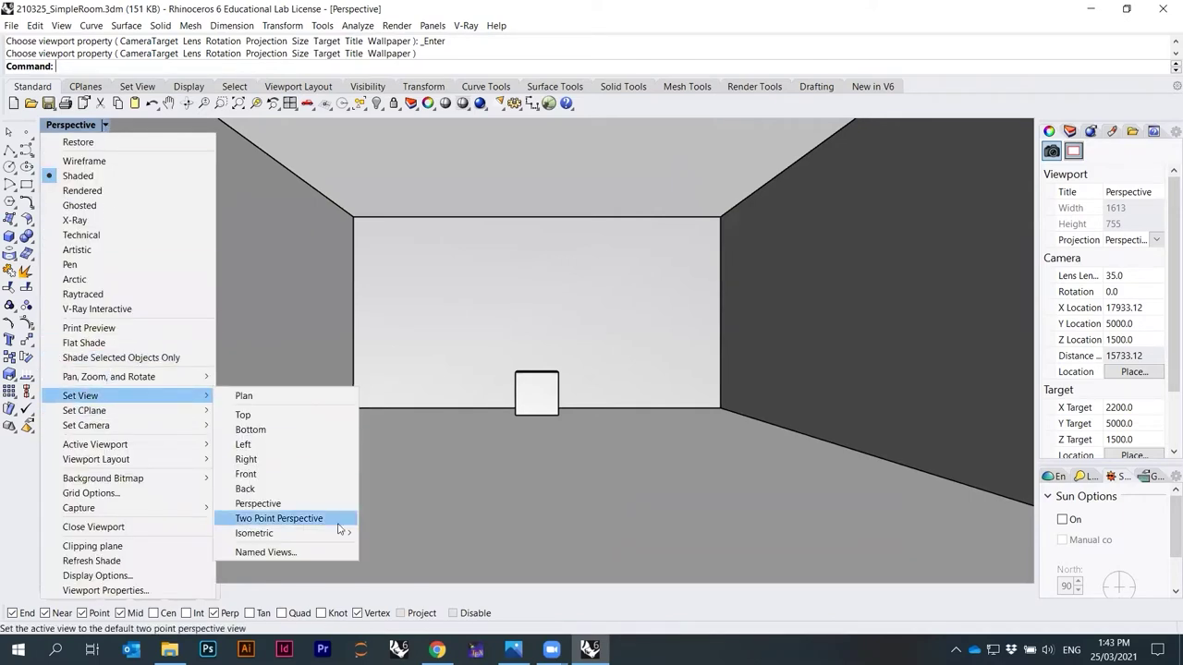
left_click(319, 554)
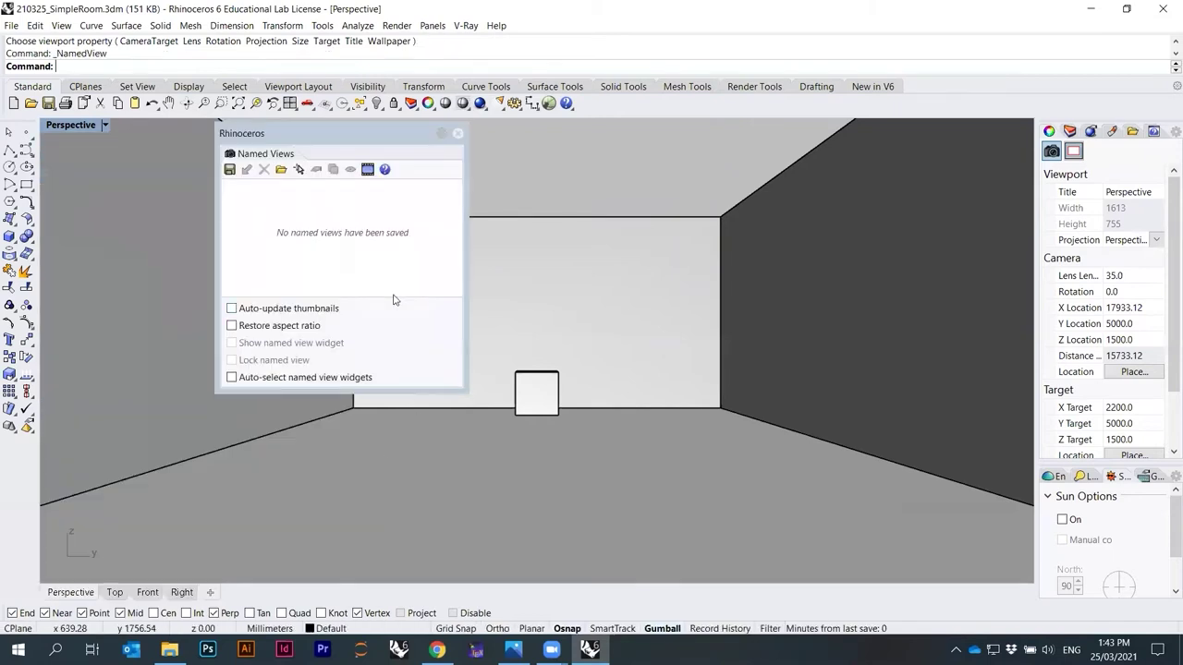
left_click(230, 169)
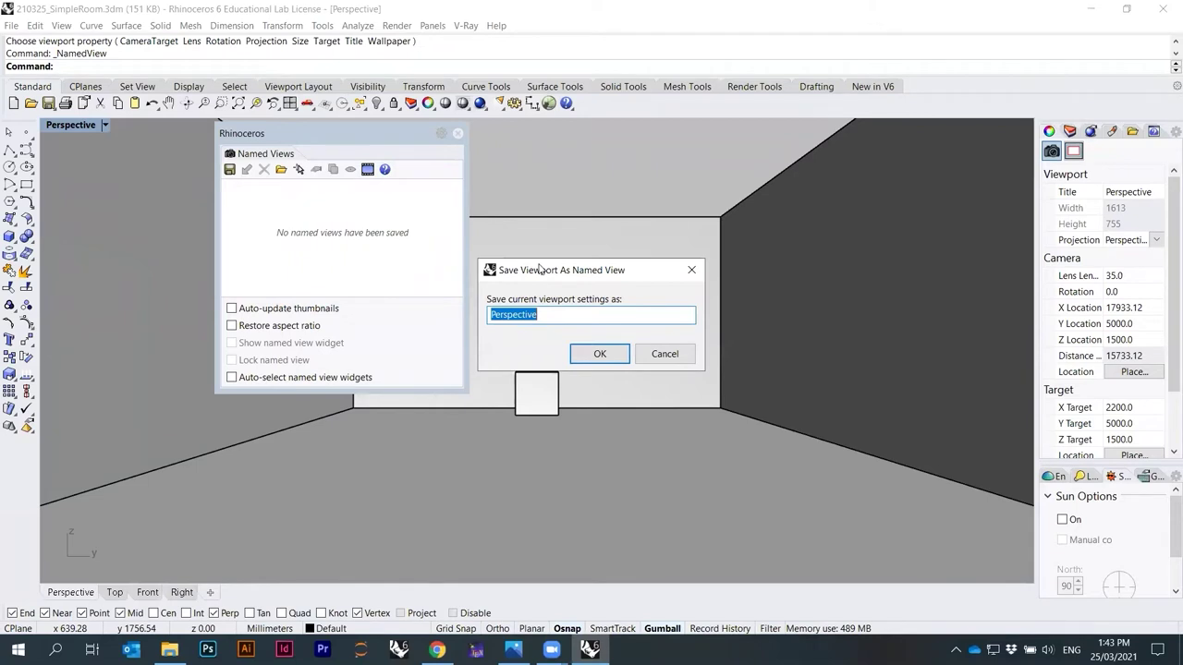
type("room fro")
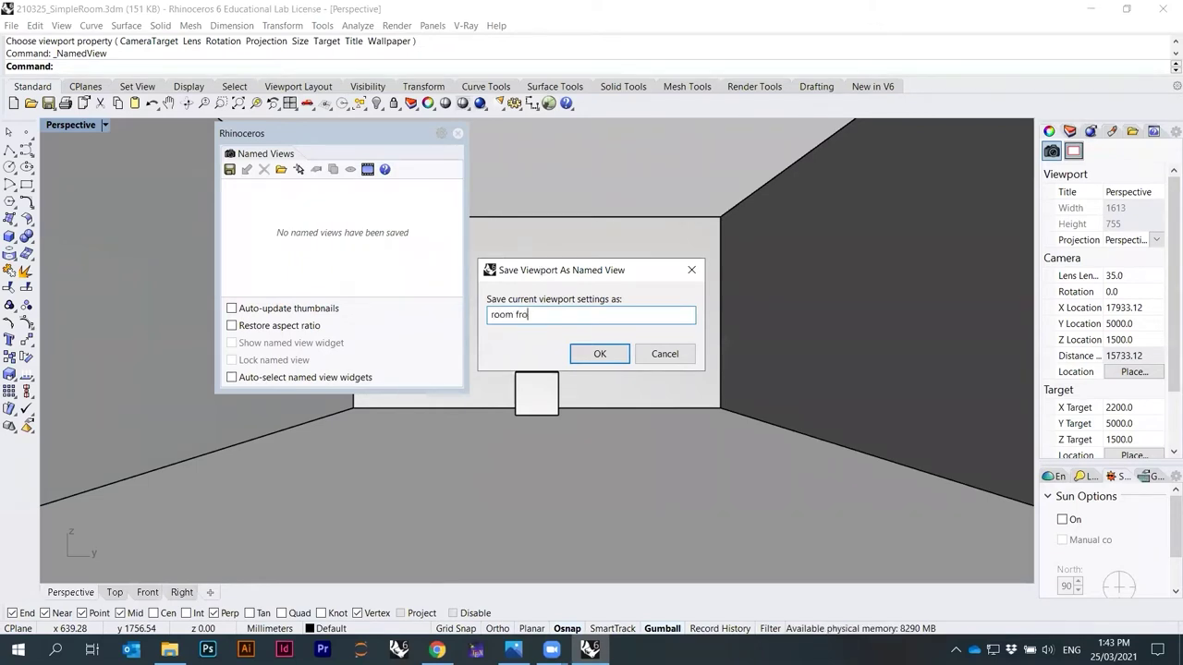
type("m center")
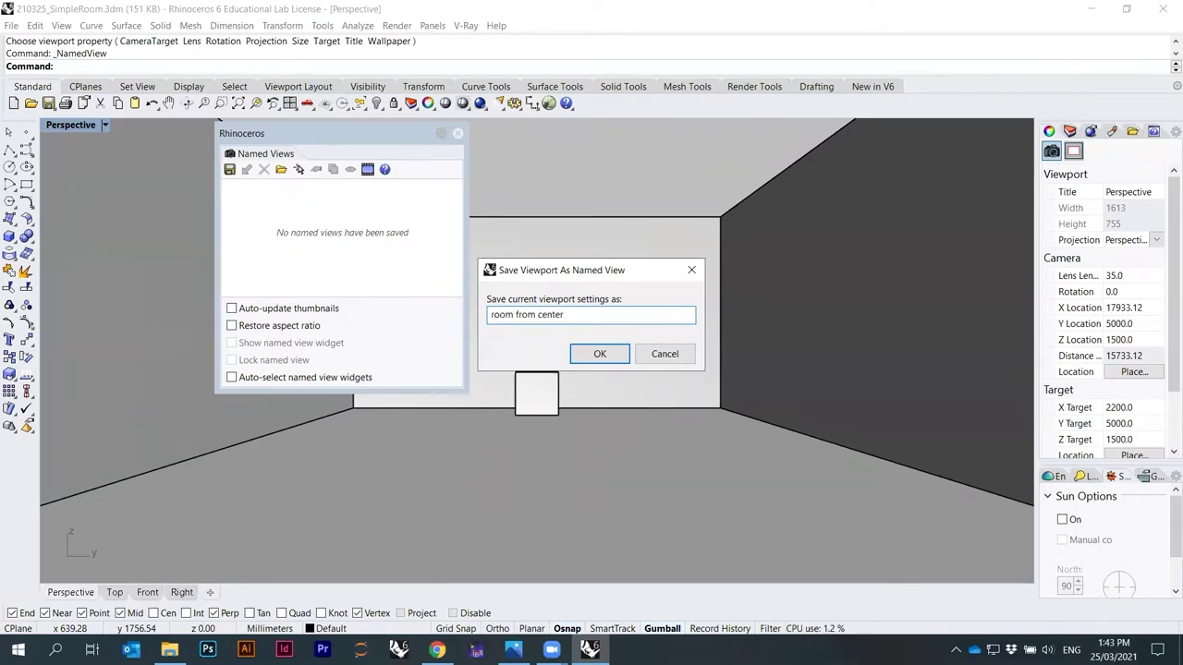
key("Return")
left_click(458, 134)
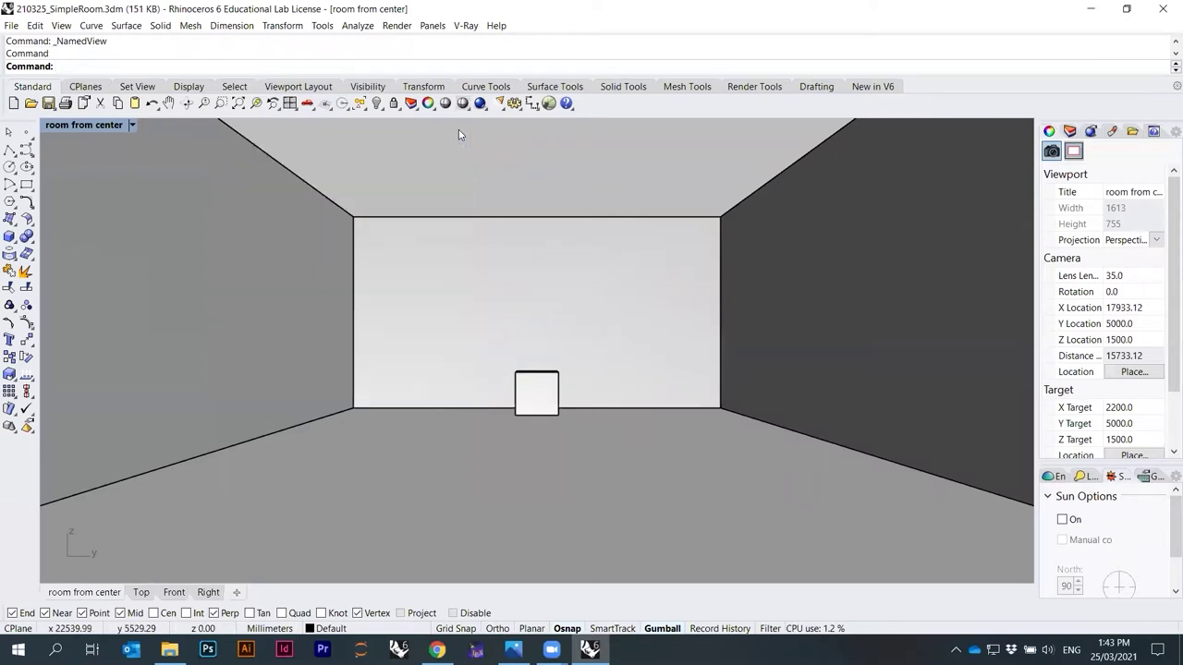
Orbit away from the interior view, and restore the saved named view "room from center".
right_click_drag(271, 238, 369, 314)
left_click(132, 125)
left_click(133, 125)
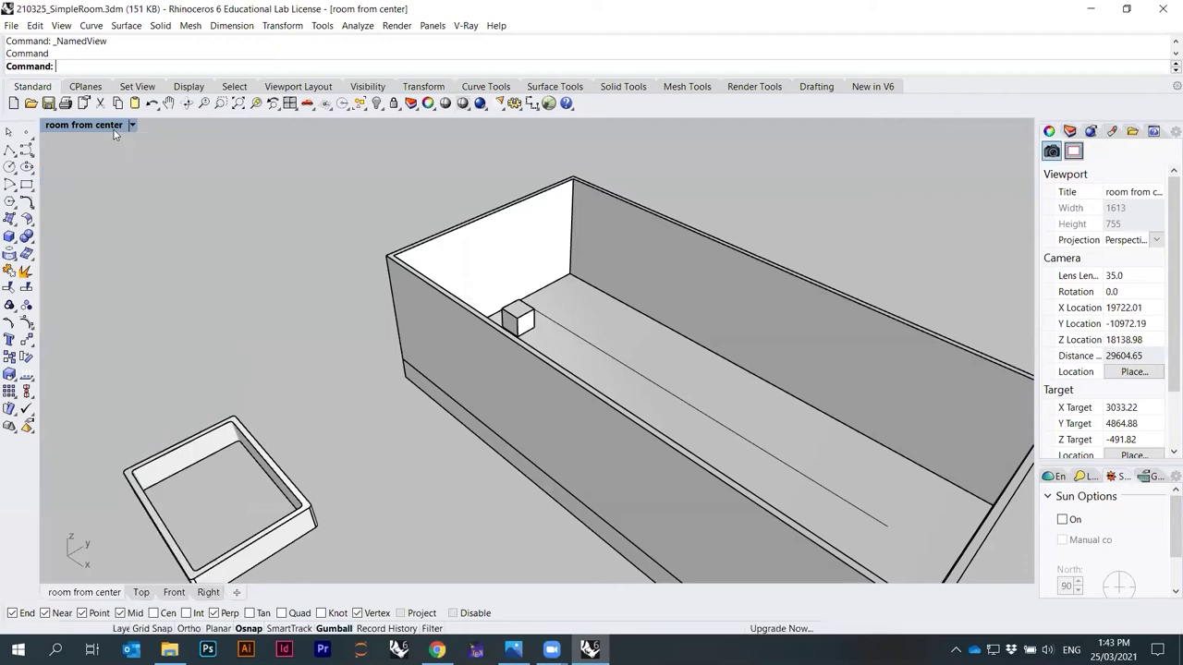
double_click(101, 126)
double_click(591, 127)
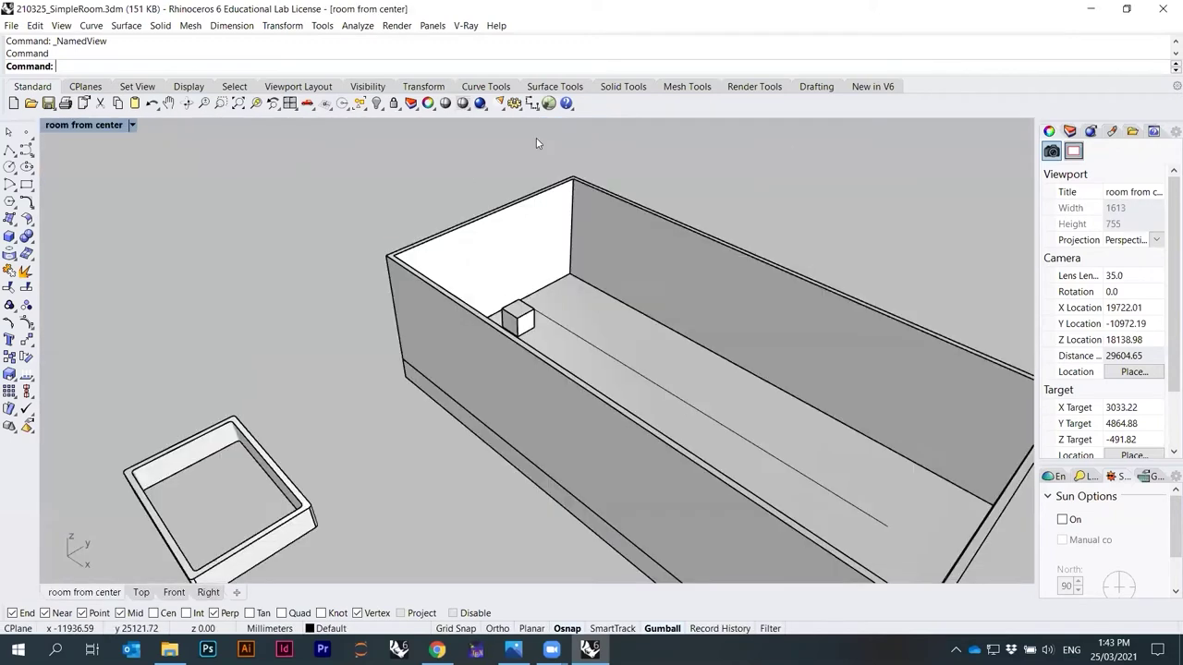
left_click(106, 126)
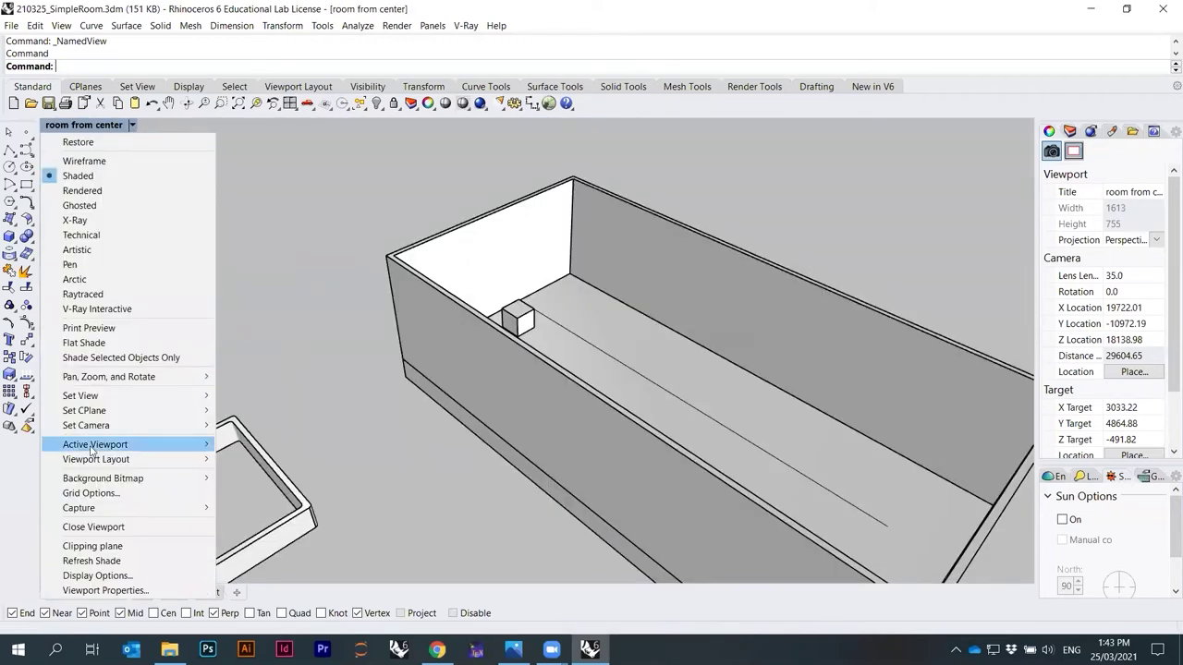
mouse_move(114, 413)
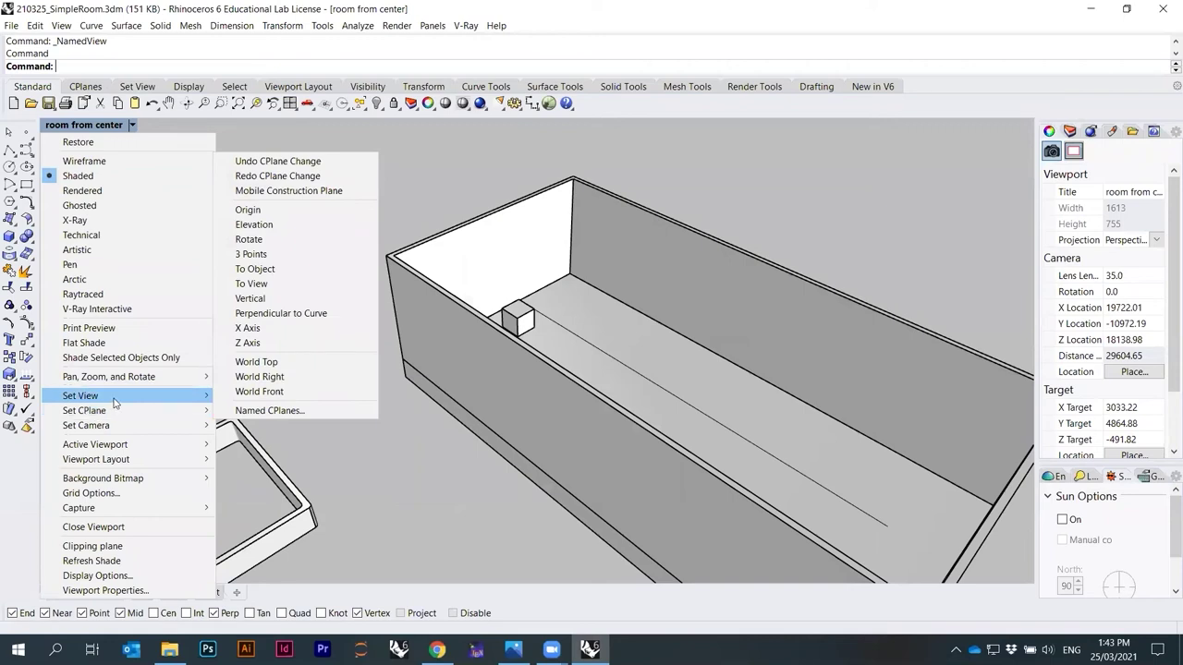
mouse_move(137, 398)
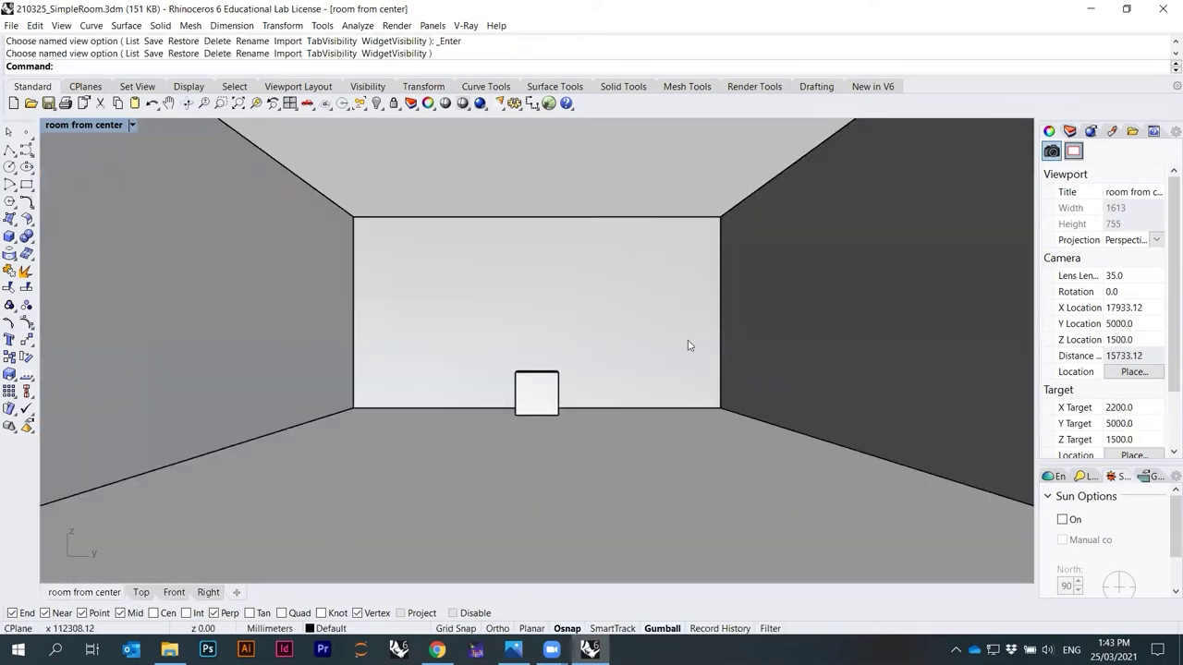
Delete the guide line running along the middle of the room toward the cube.
key("Home")
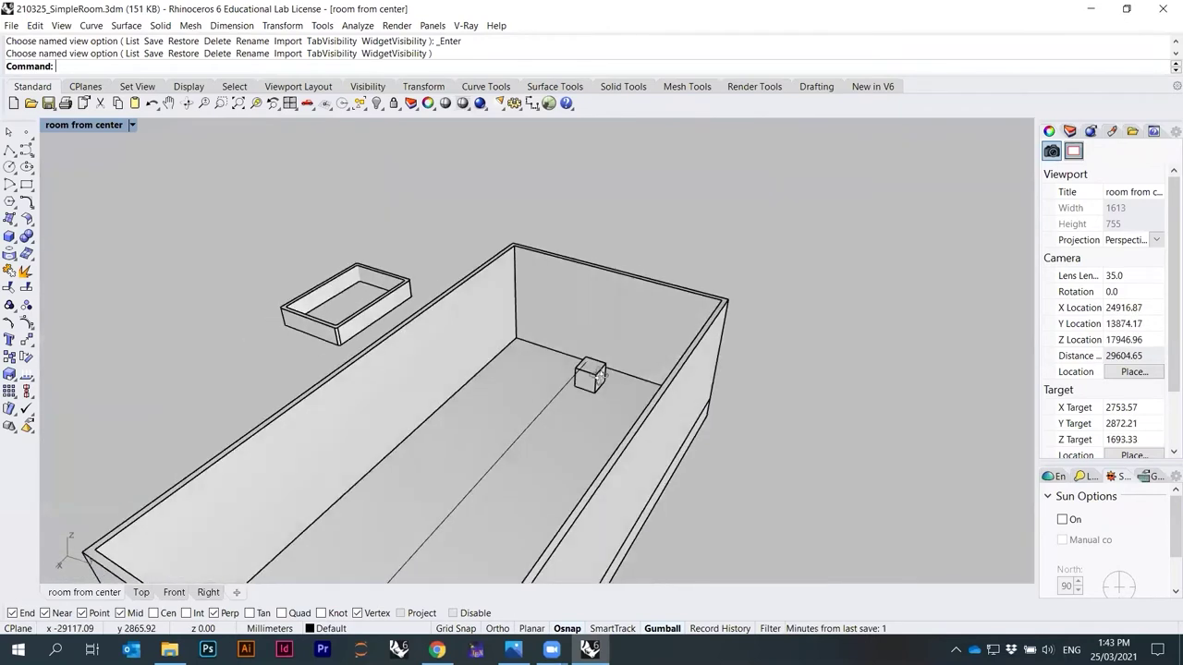
left_click(571, 388)
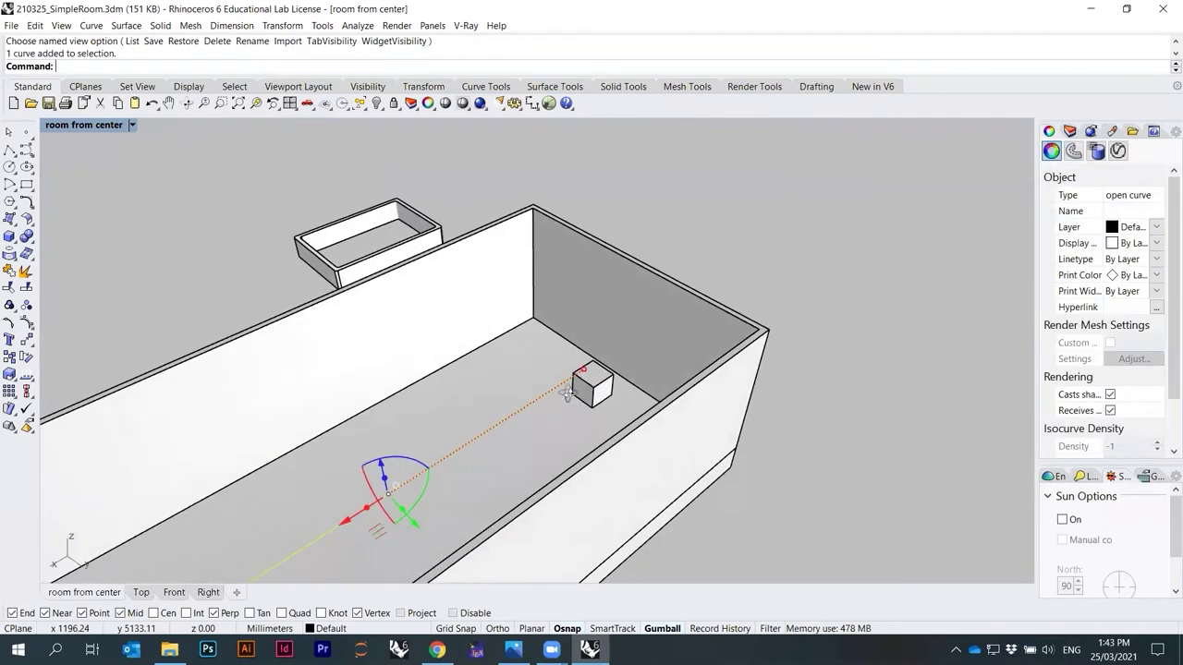
right_click_drag(568, 395, 673, 343)
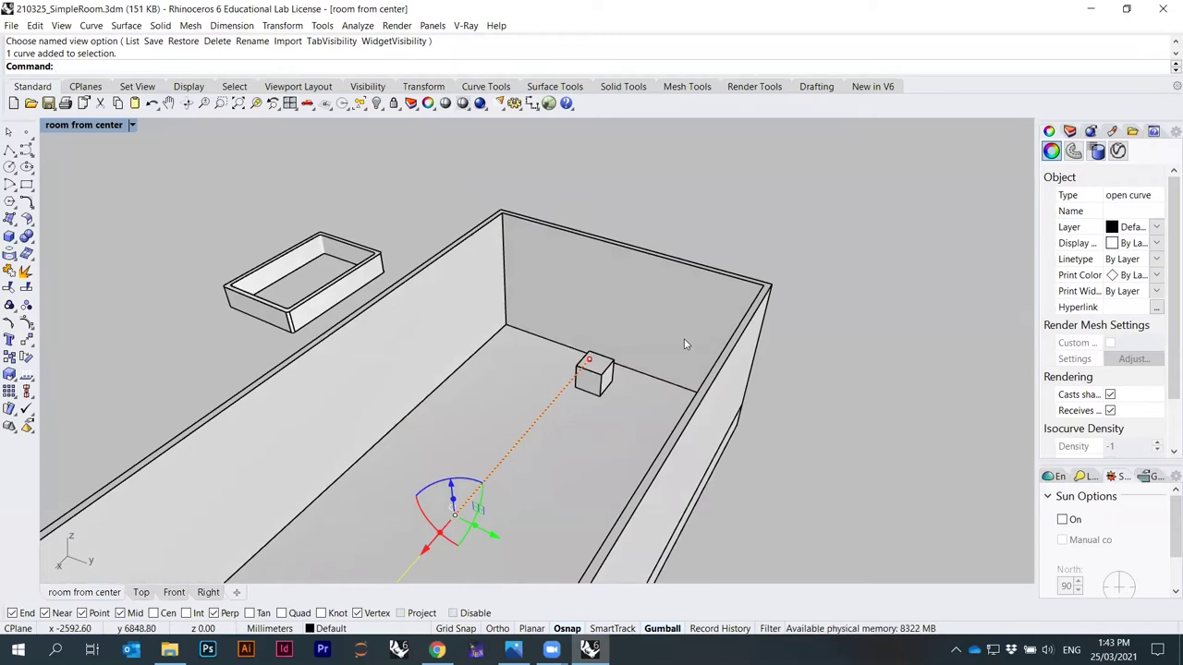
type("d")
key("Return")
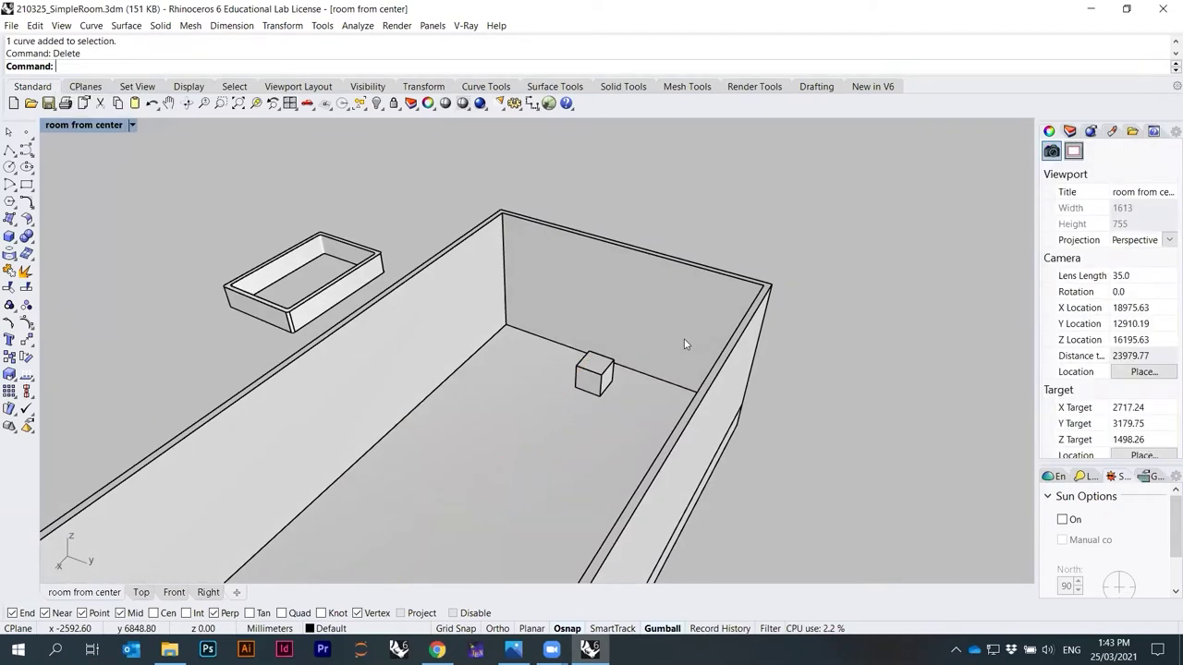
Show the hidden roof slab and restore the saved named view "room from center".
right_click_drag(755, 227, 718, 281)
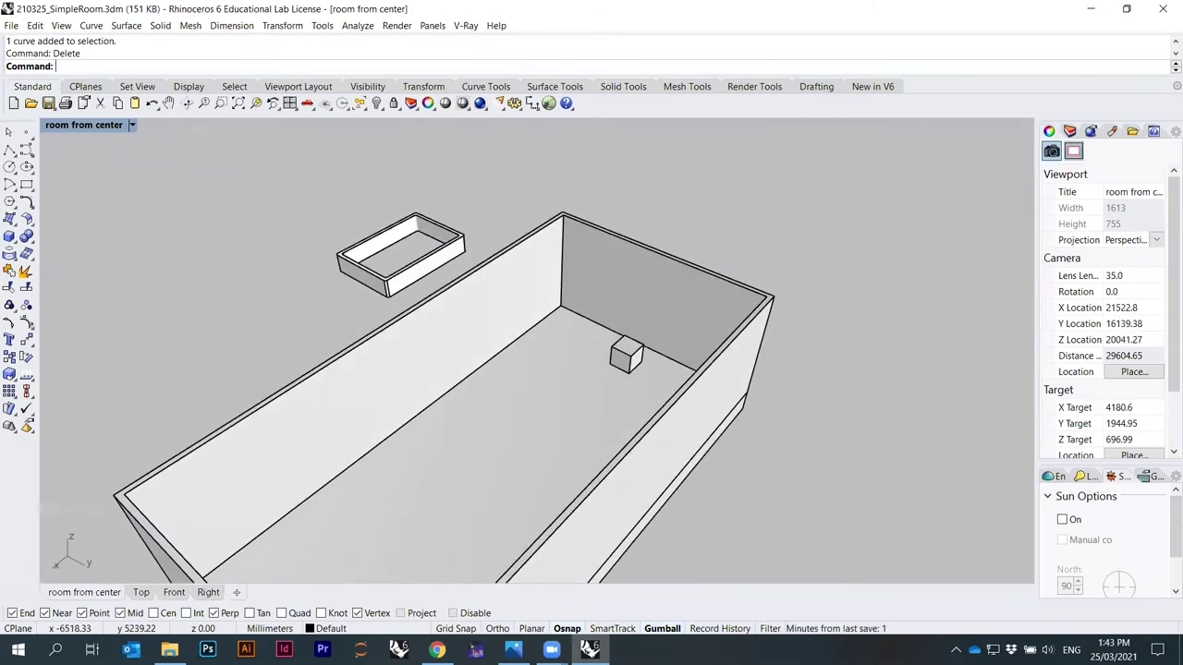
type("show")
key("Return")
right_click_drag(718, 281, 592, 324)
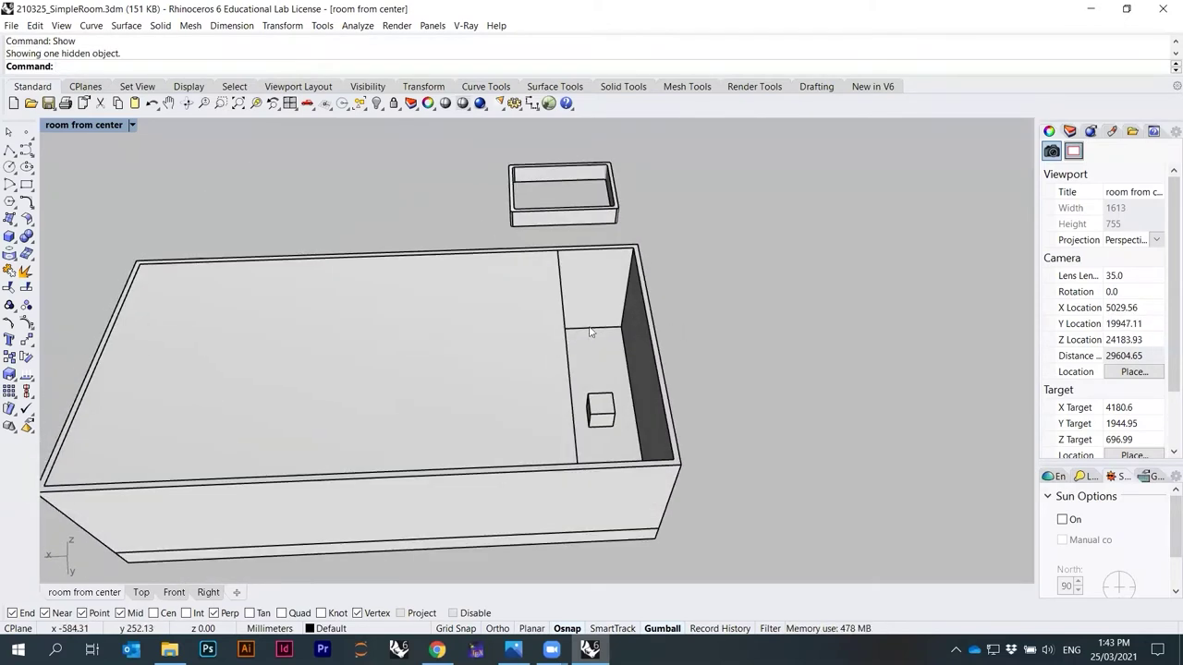
left_click(132, 125)
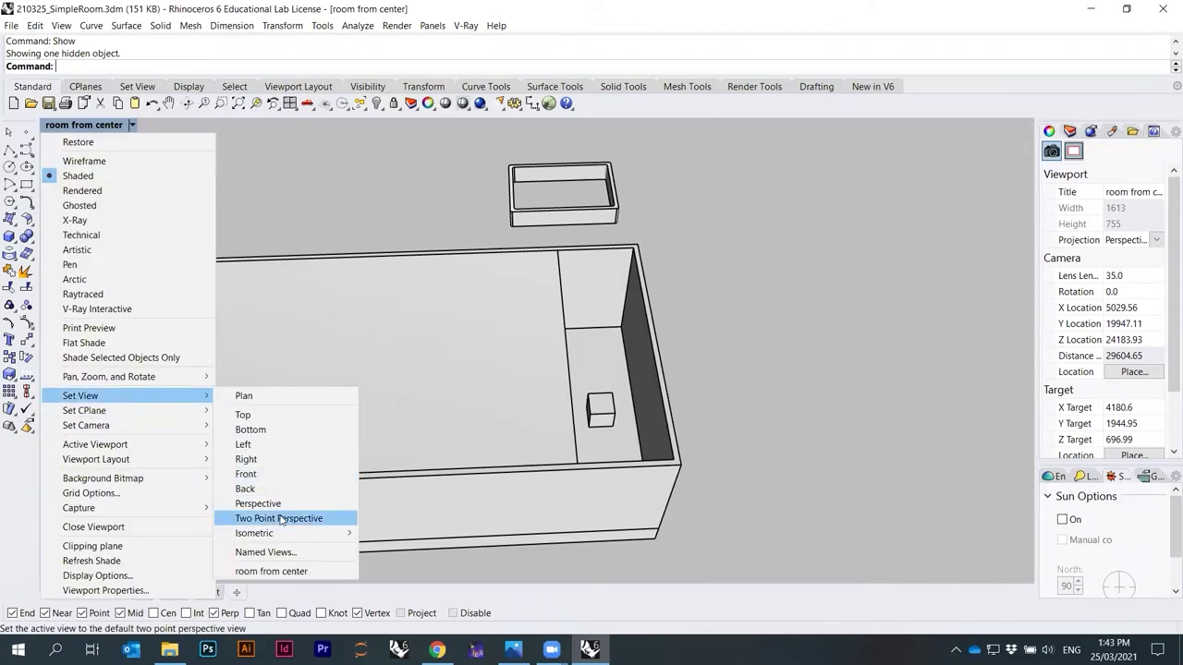
left_click(271, 571)
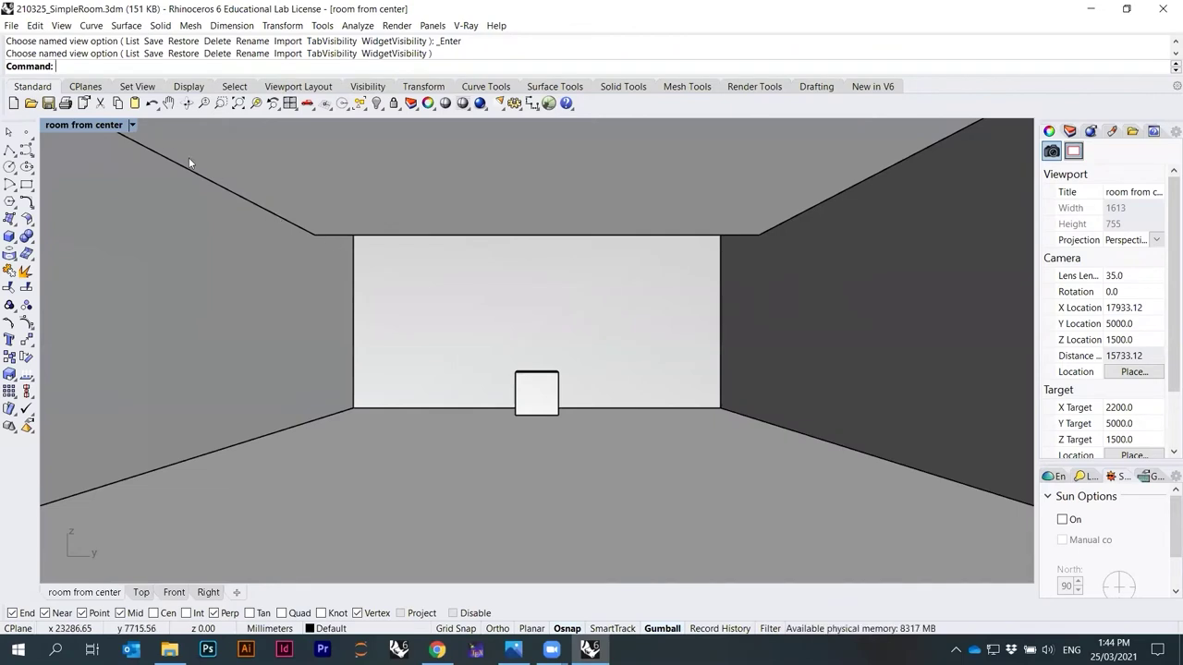
Preview the interior view in the Arctic and Wireframe display modes, and return it to Shaded.
left_click(133, 127)
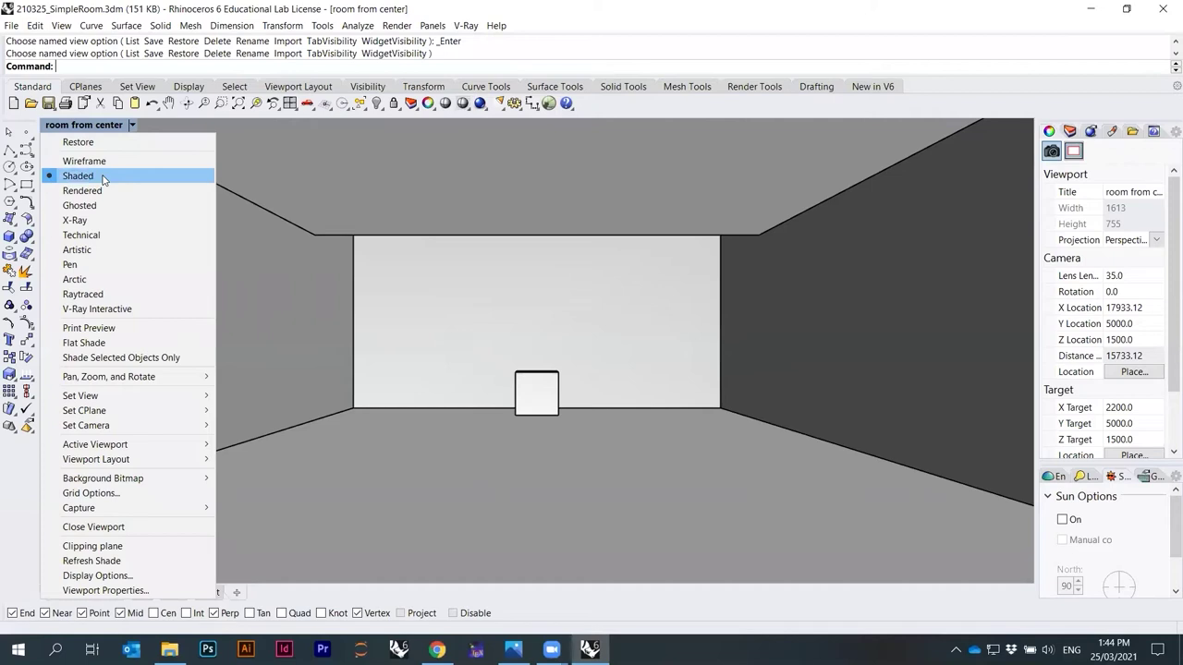
left_click(83, 279)
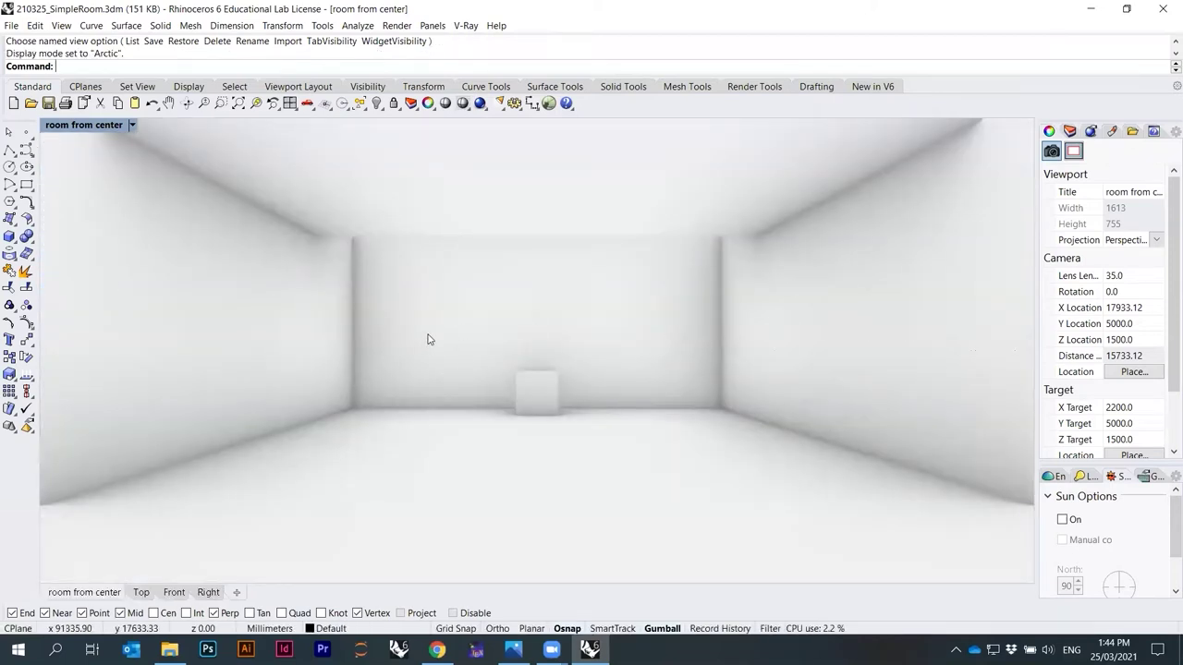
left_click(133, 126)
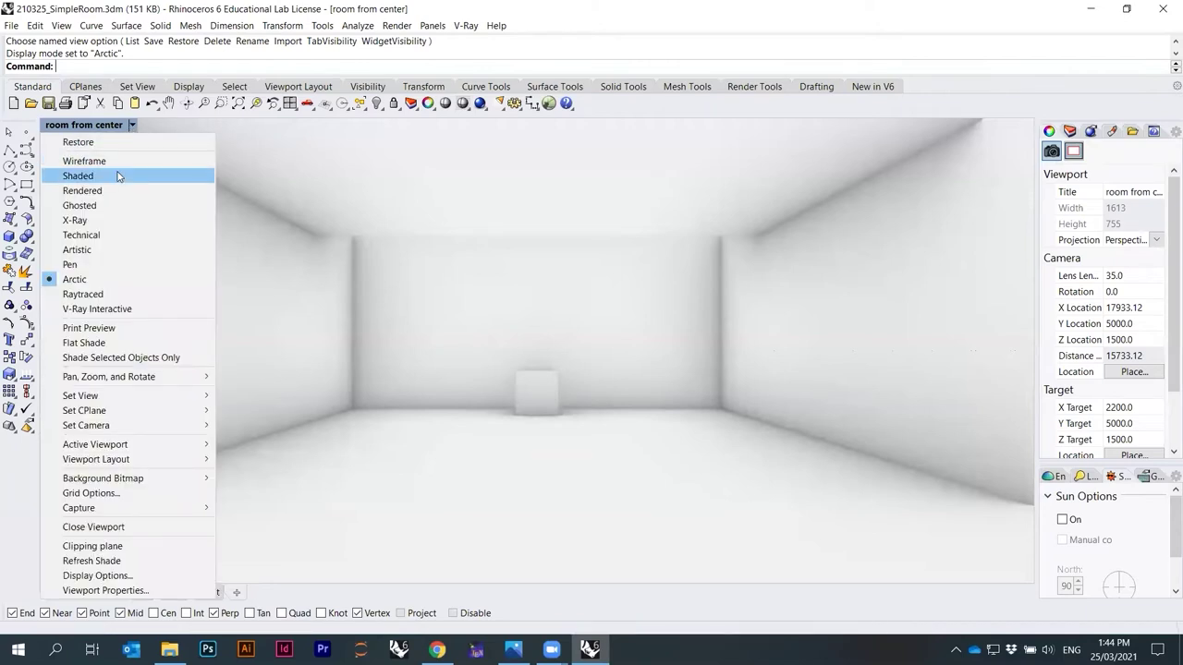
left_click(117, 171)
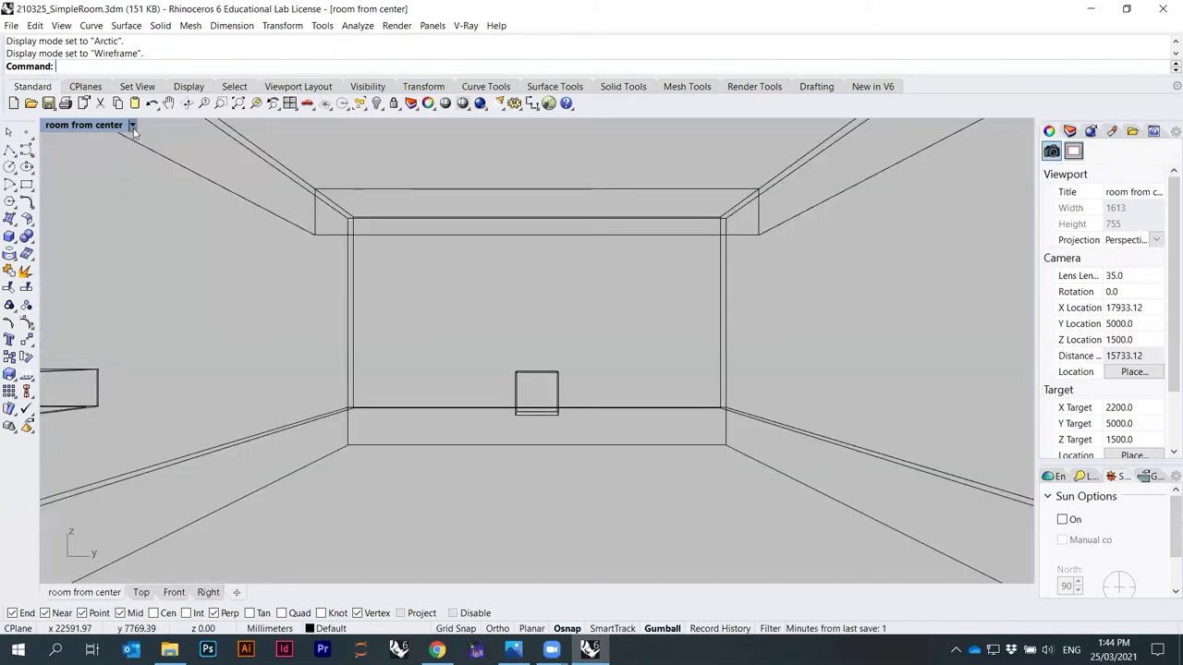
left_click(133, 127)
left_click(117, 172)
key("ctrl+alt+s")
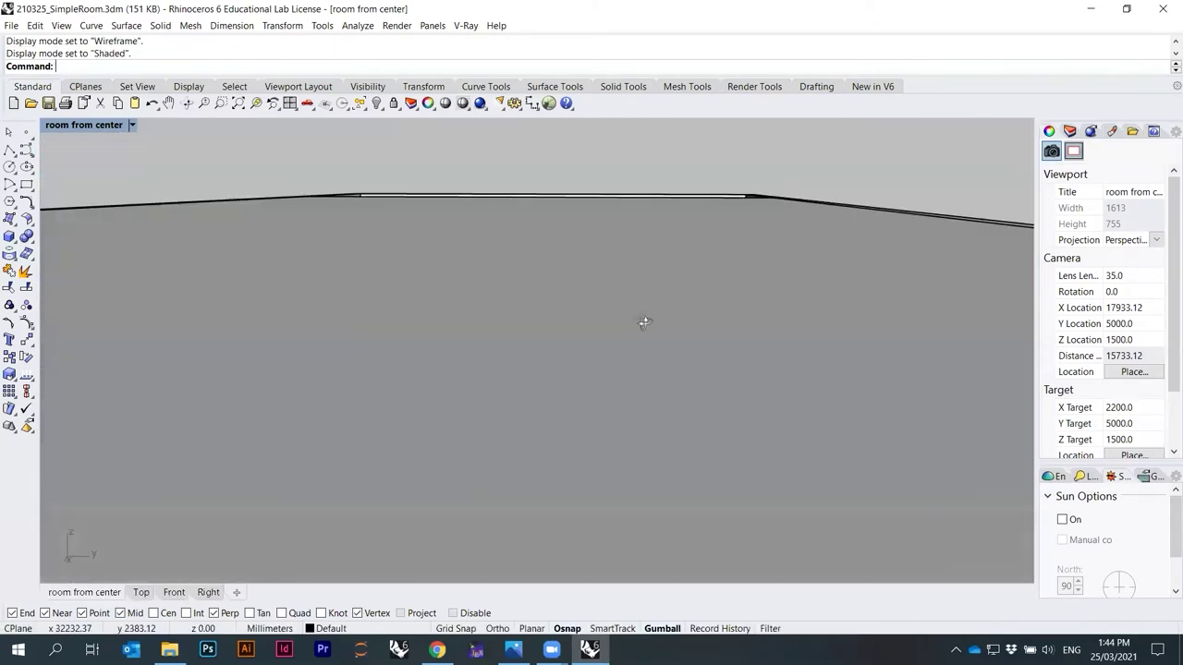
Delete the rounded frame solid standing outside beside the room.
scroll(641, 322, "down", 5)
right_click_drag(736, 327, 624, 346)
scroll(624, 347, "up", 3)
left_click(496, 289)
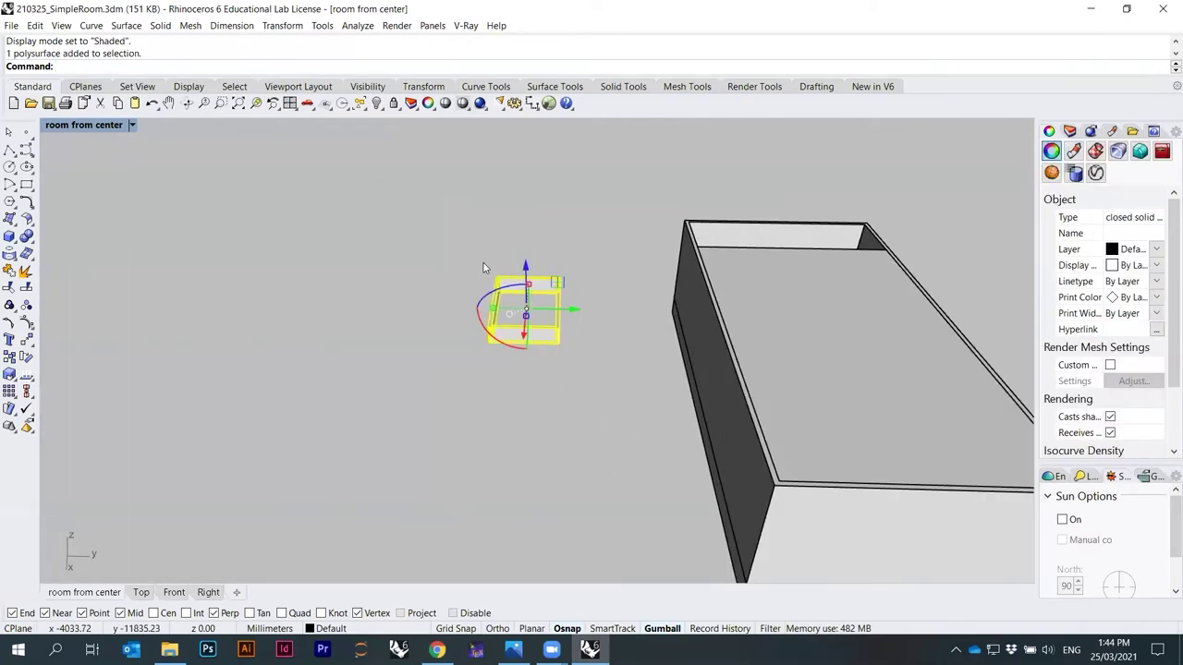
key("Delete")
right_click_drag(798, 274, 736, 314)
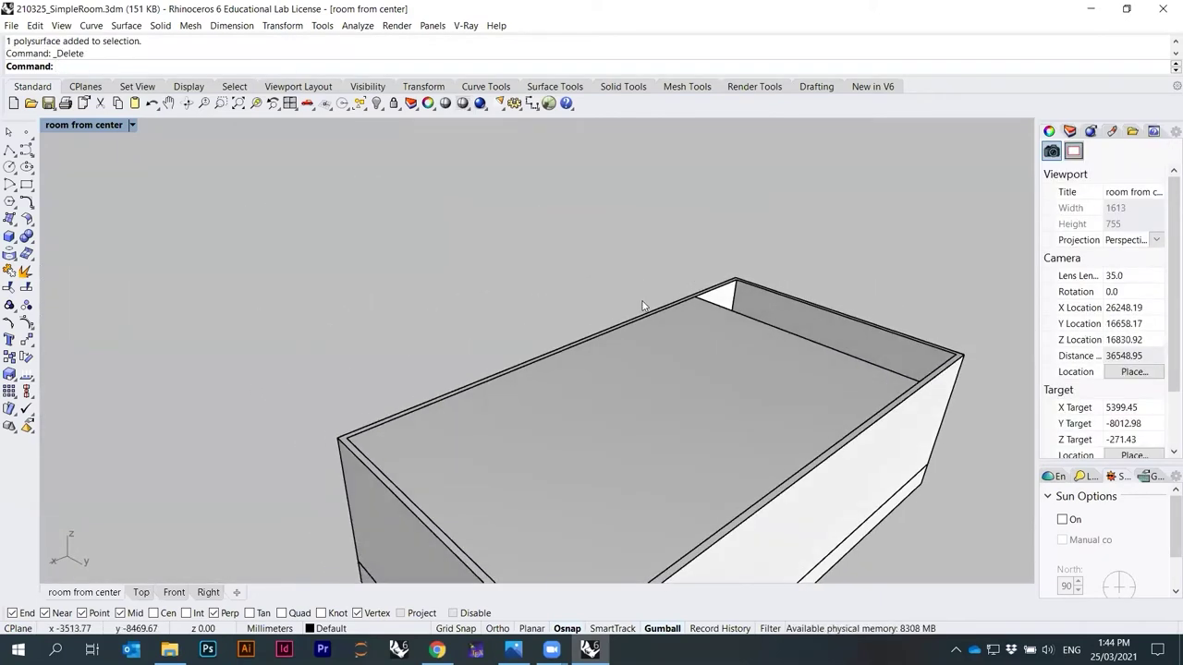
scroll(736, 313, "down", 3)
scroll(727, 334, "up", 1)
scroll(743, 338, "up", 4)
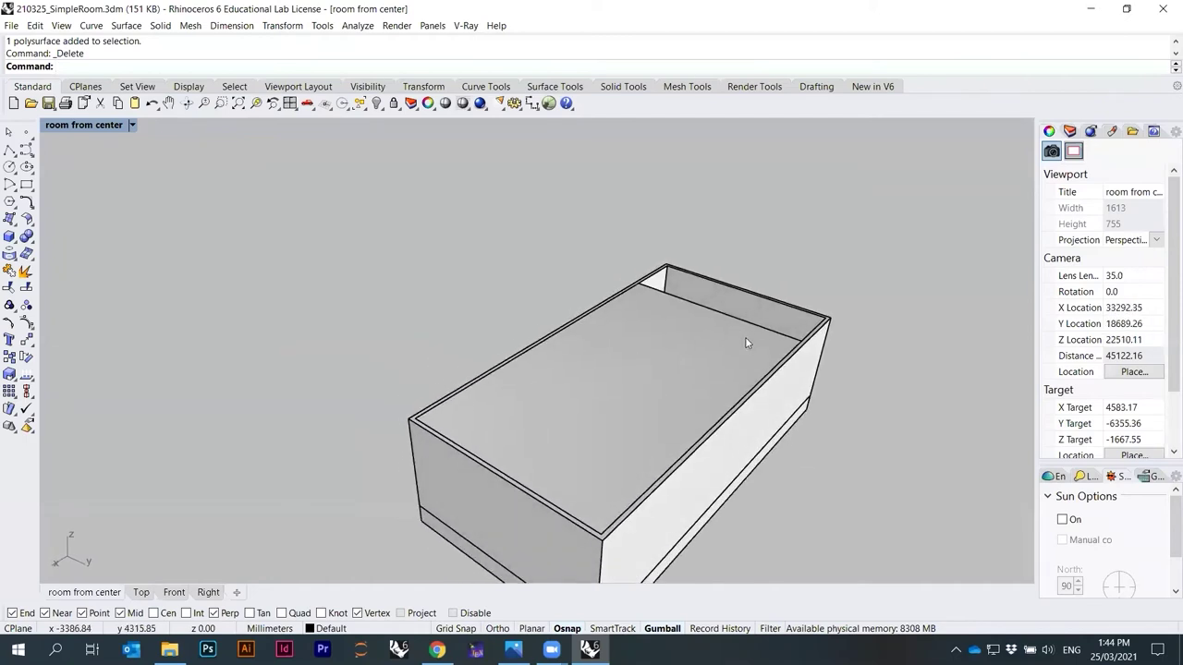
right_click_drag(743, 339, 694, 335)
scroll(695, 337, "down", 2)
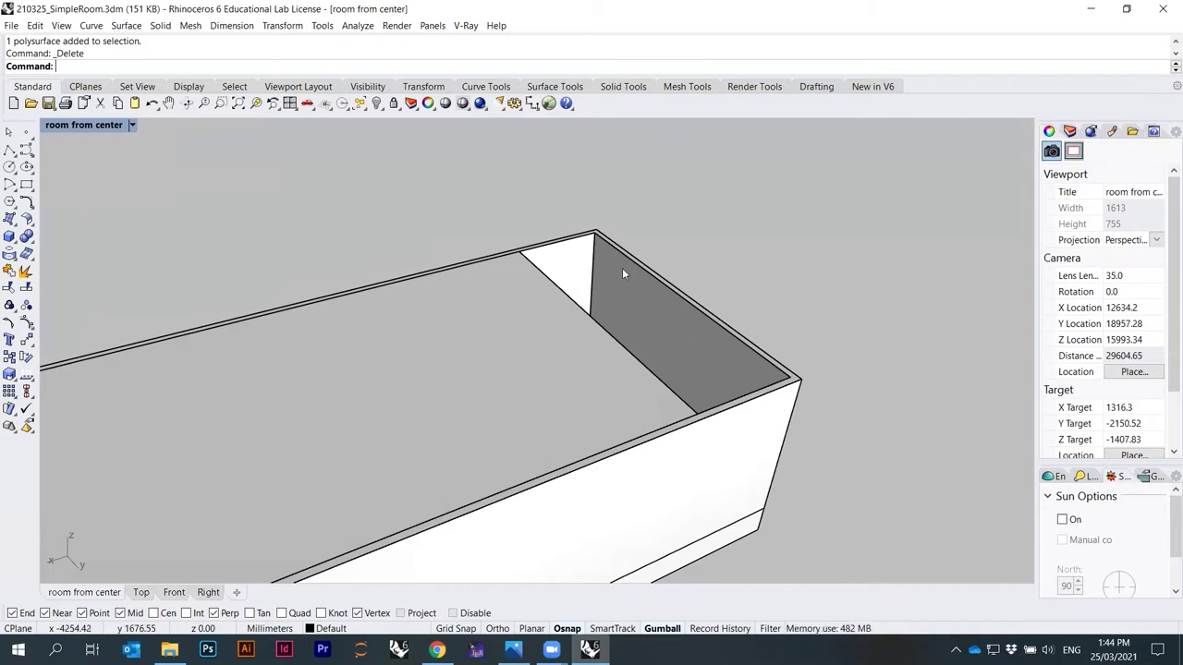
Set the viewport background color to White in the Rhino appearance options.
left_click(513, 104)
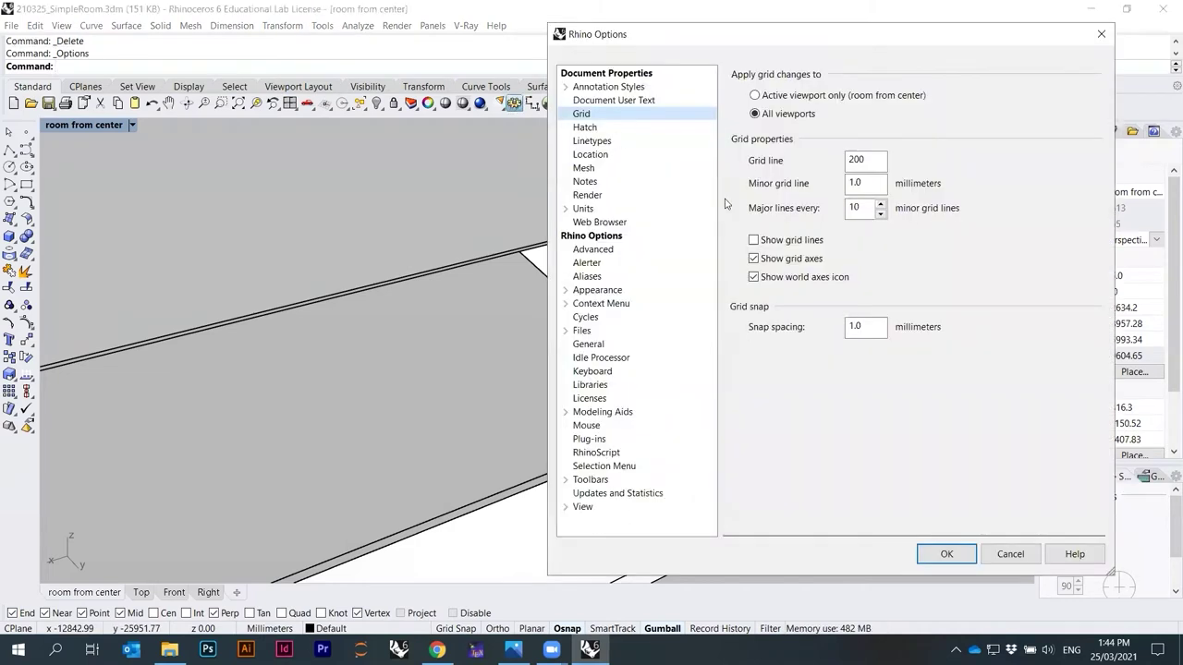
left_click(565, 291)
left_click(596, 303)
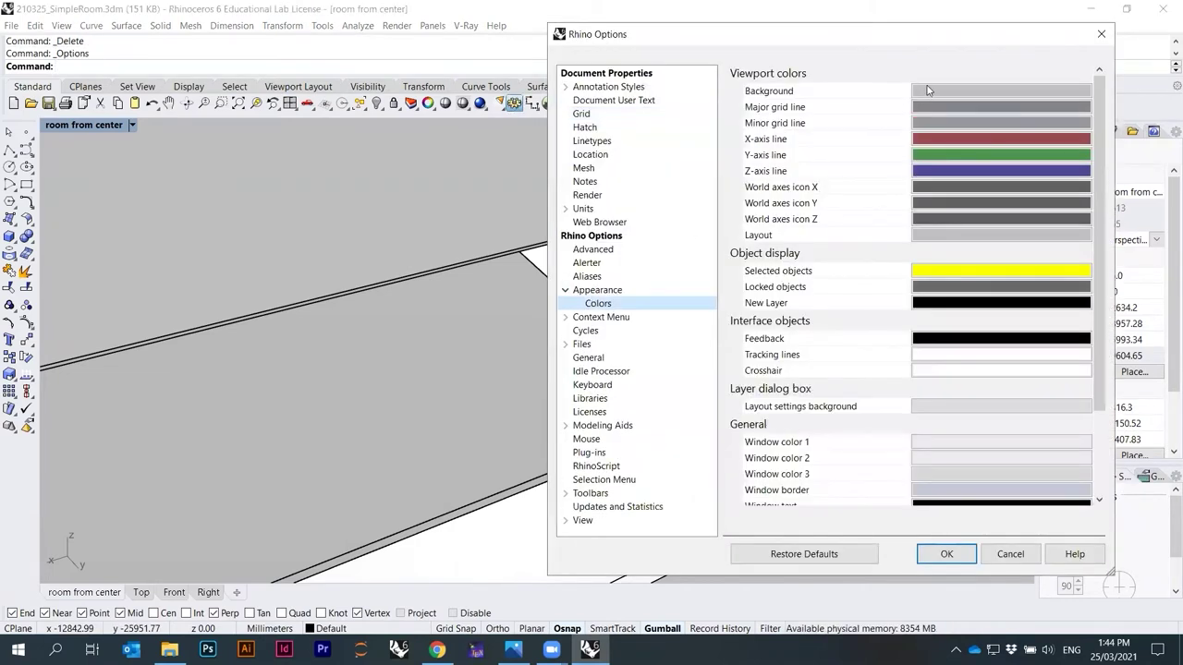
left_click(927, 90)
left_click(557, 192)
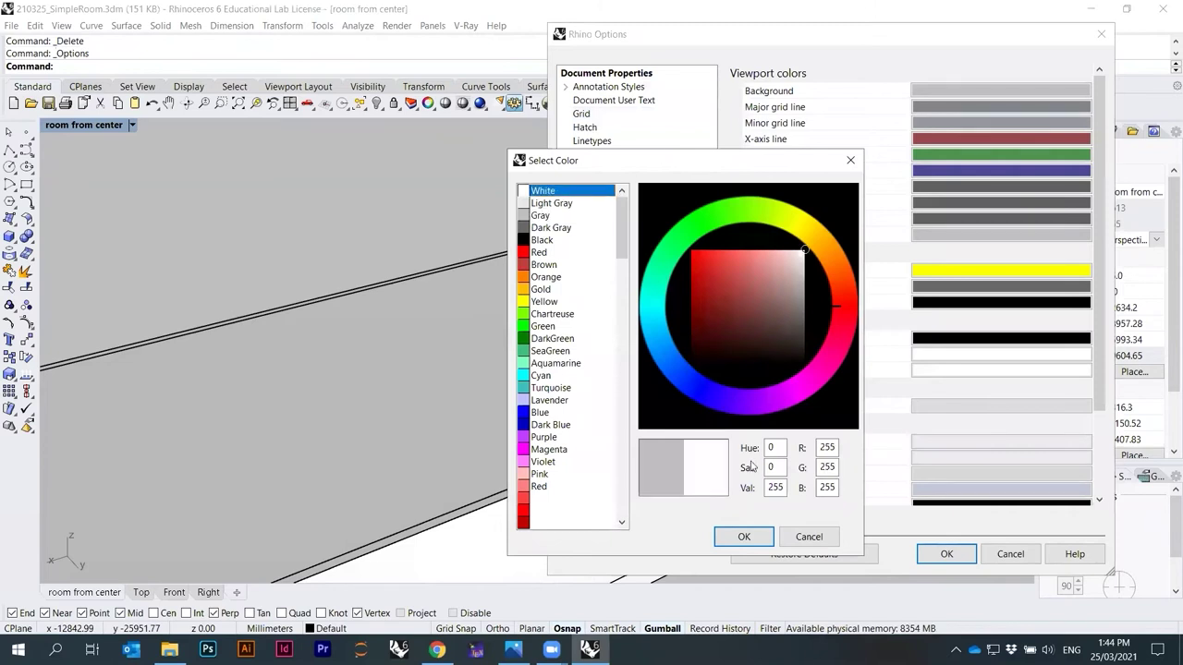
left_click(745, 534)
left_click(944, 555)
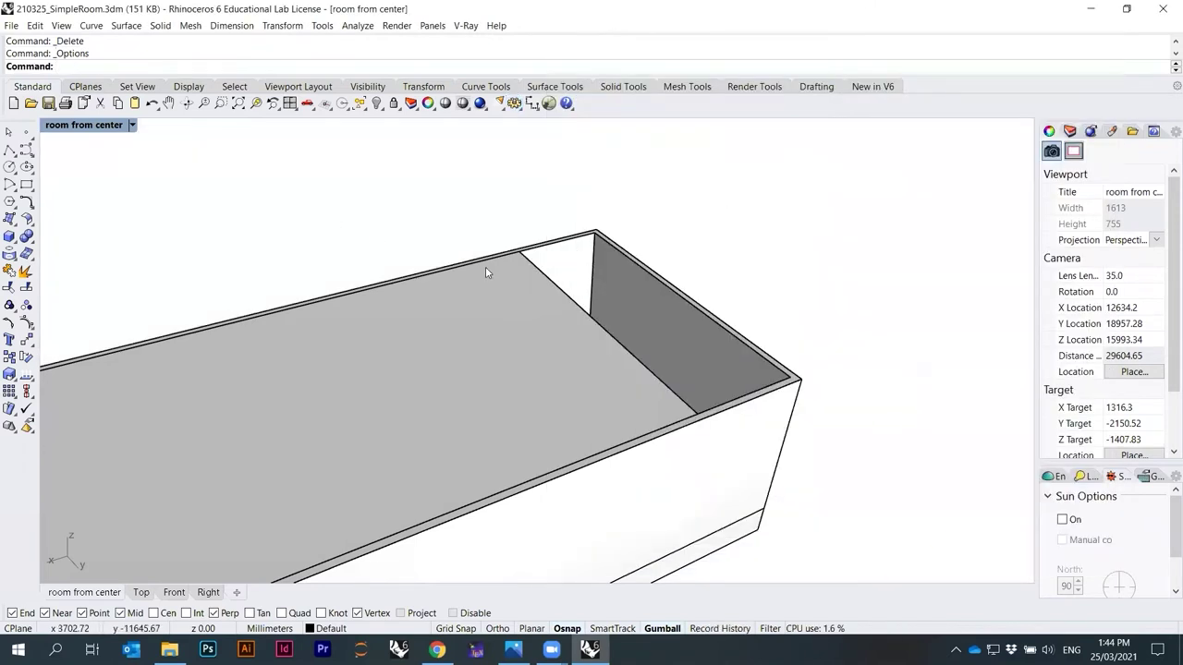
Restore the named view "room from center" and switch its display mode to Wireframe.
right_click_drag(536, 270, 619, 257)
left_click(133, 125)
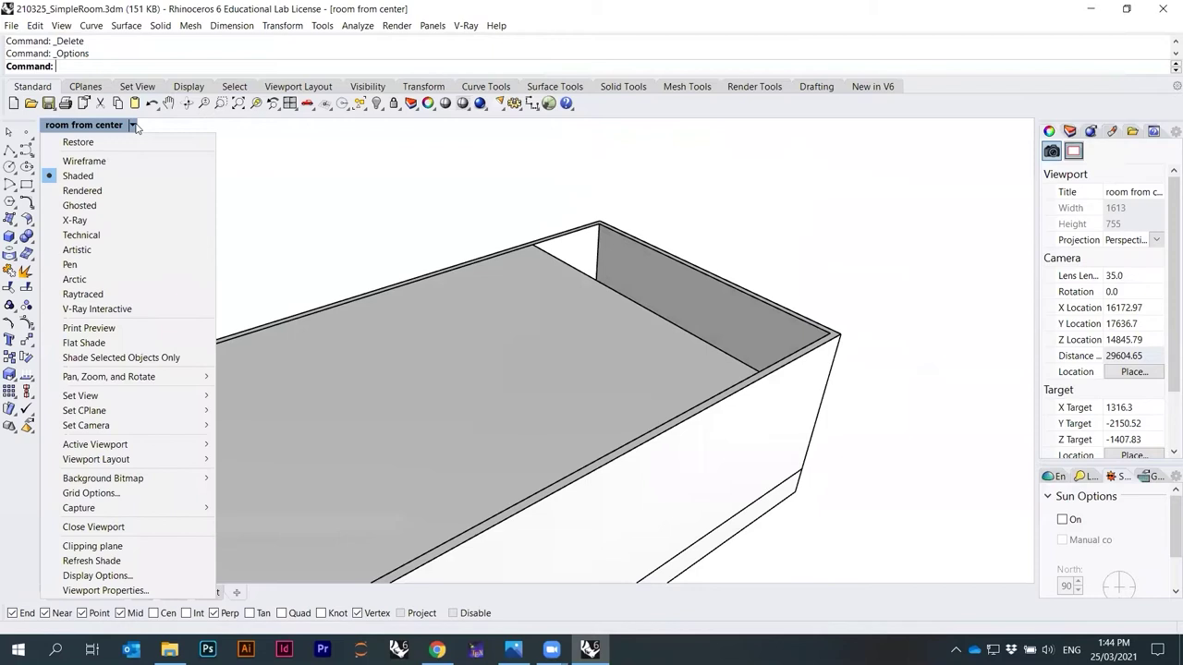
mouse_move(104, 397)
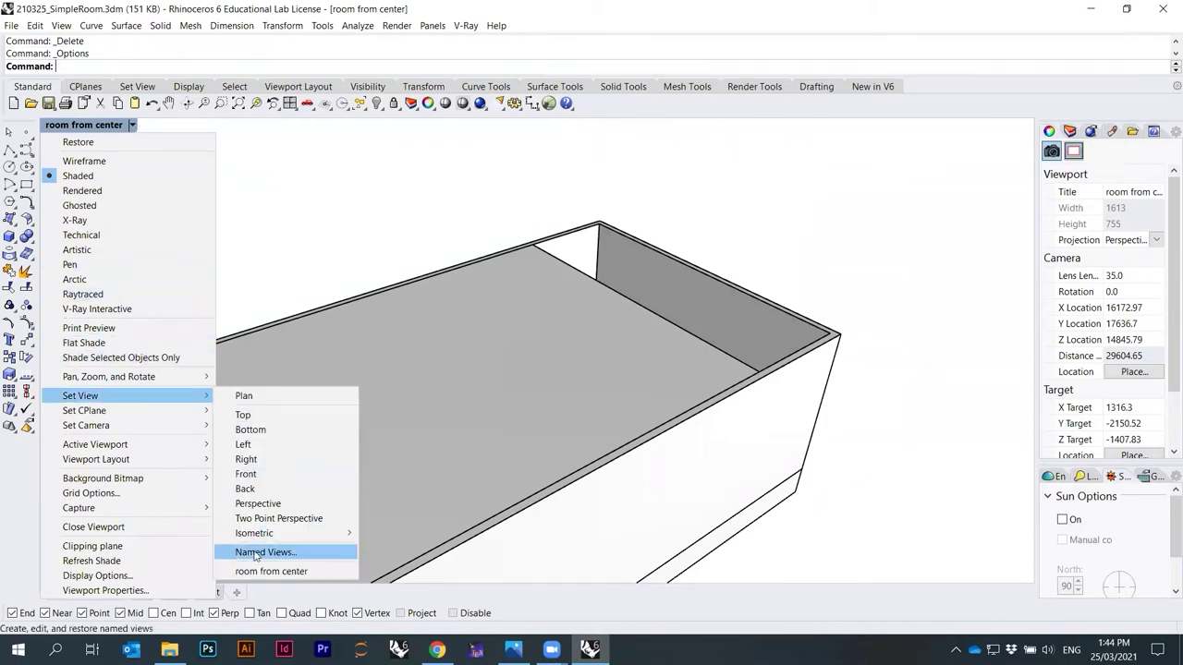
left_click(259, 570)
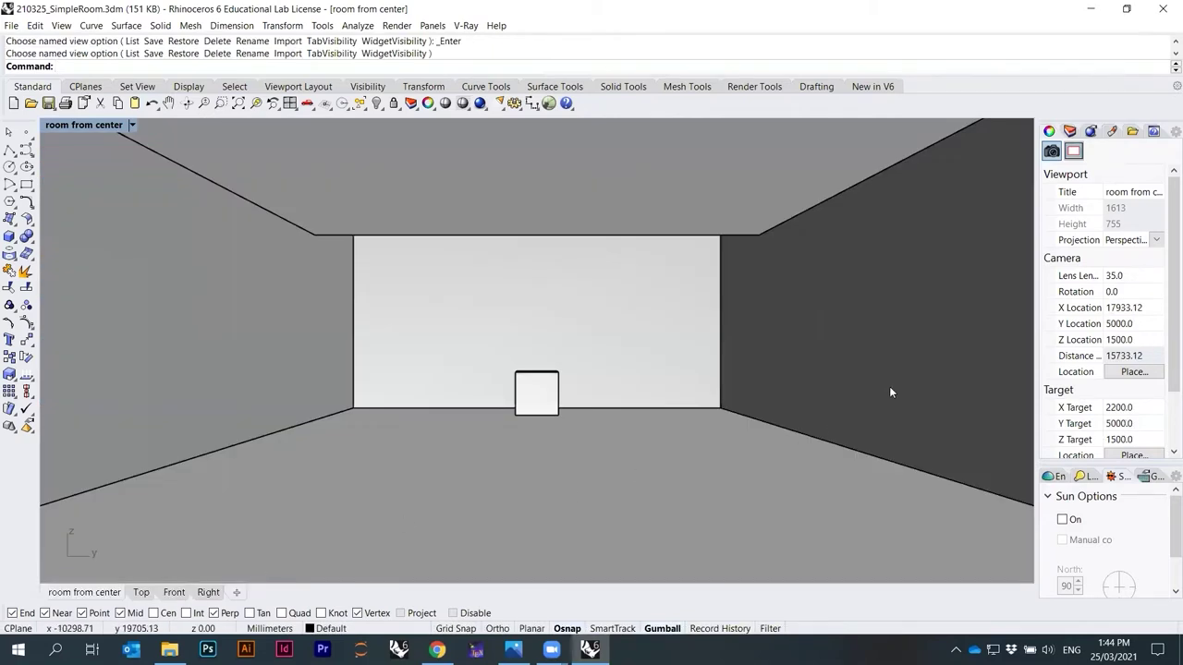
left_click(132, 125)
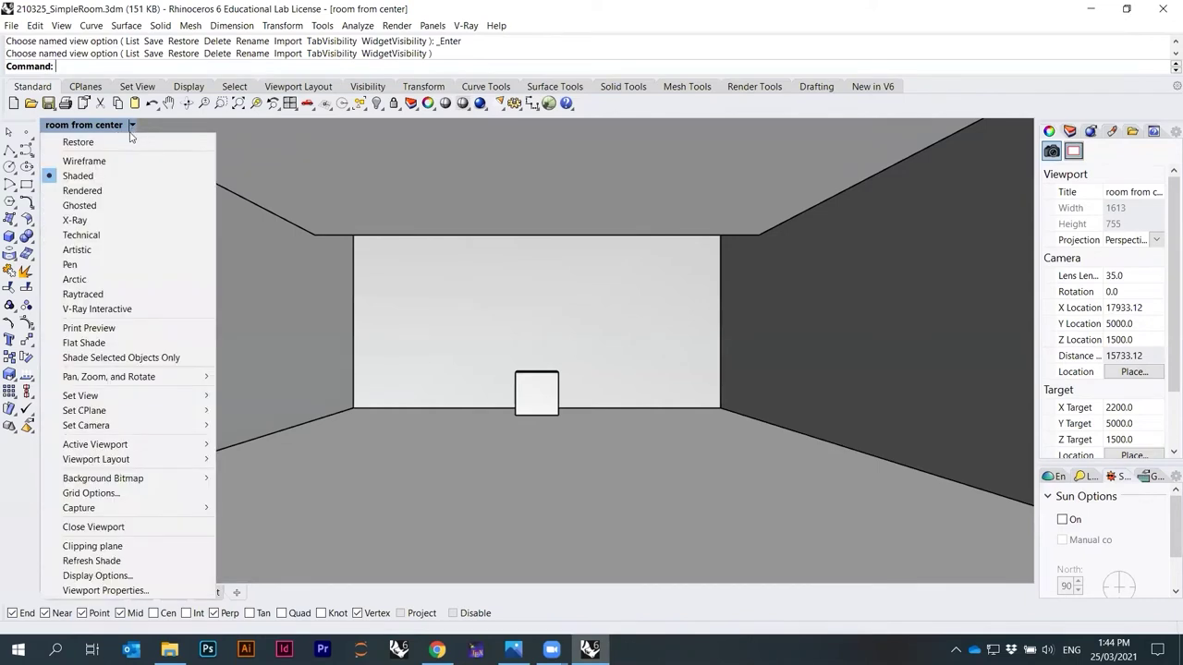
left_click(92, 159)
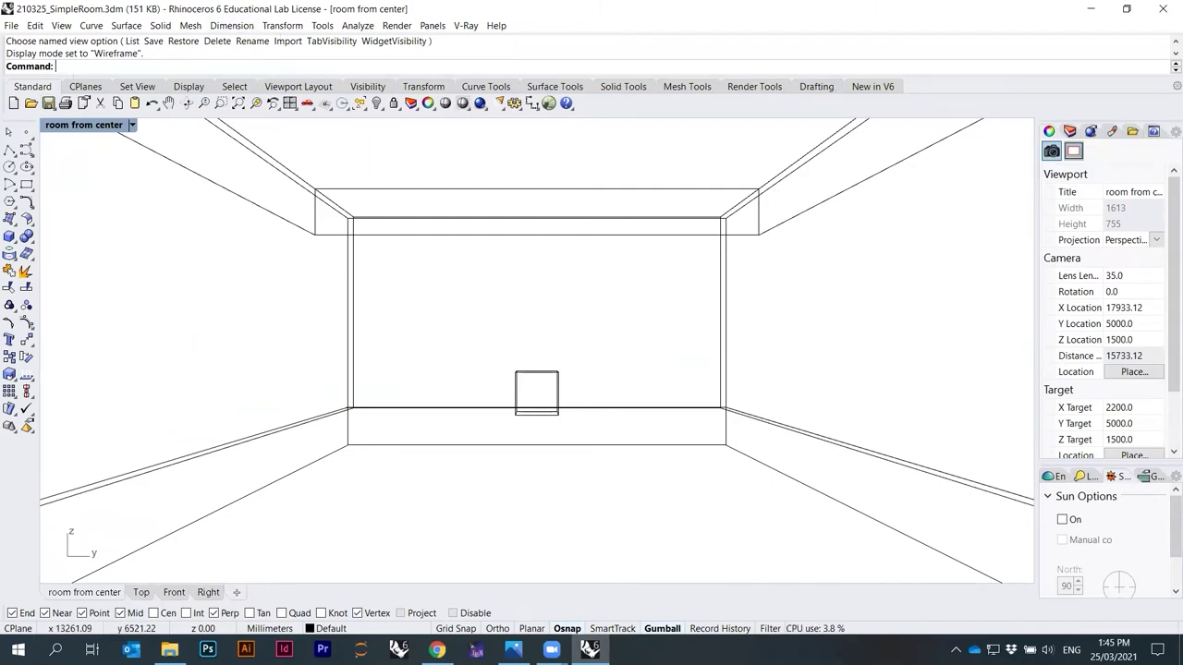
Capture the wireframe view to file with ViewCaptureToFile at a resolution of 3200 x 2400 pixels.
type("ViewCaptureToFile")
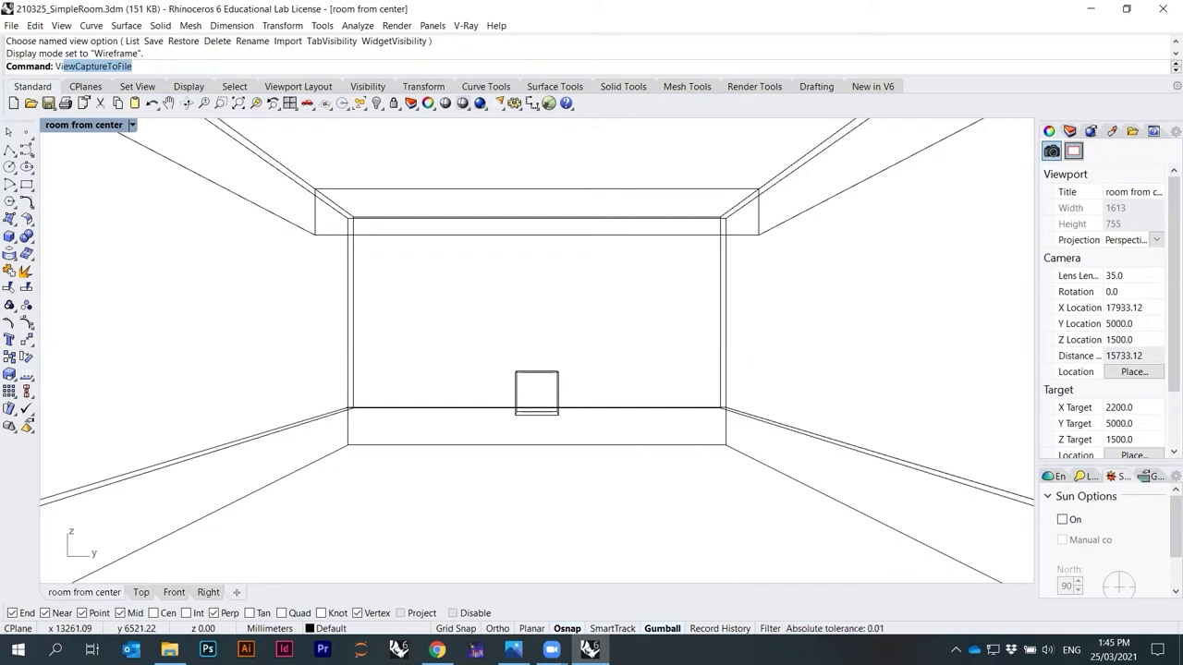
key("Return")
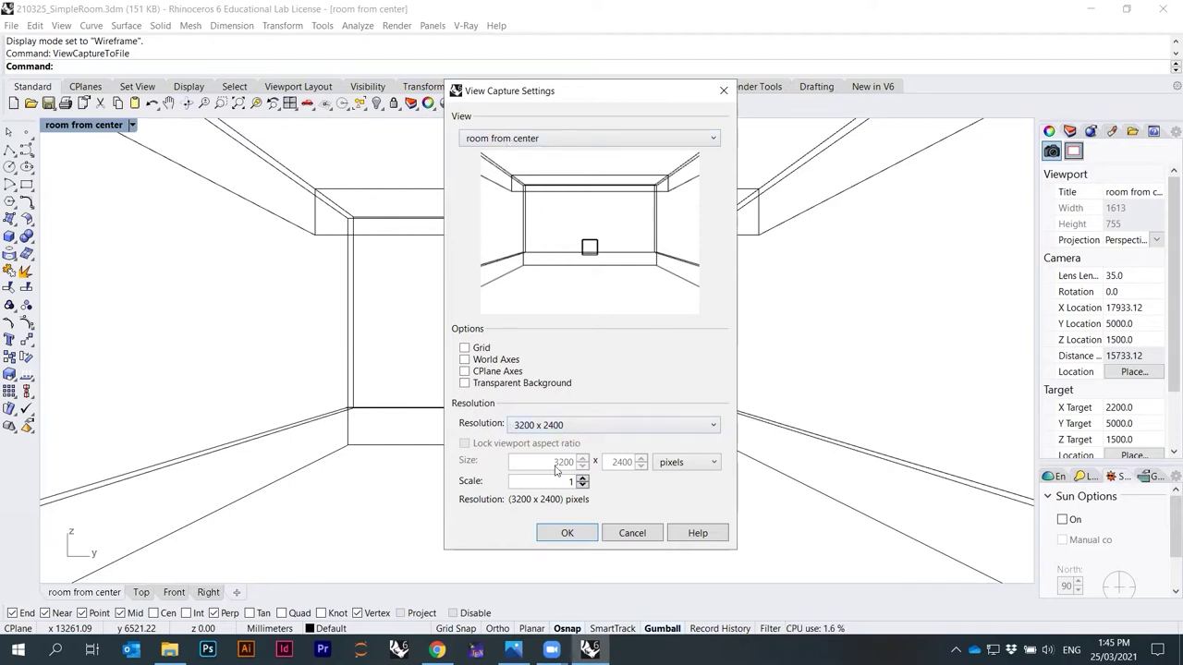
left_click(568, 534)
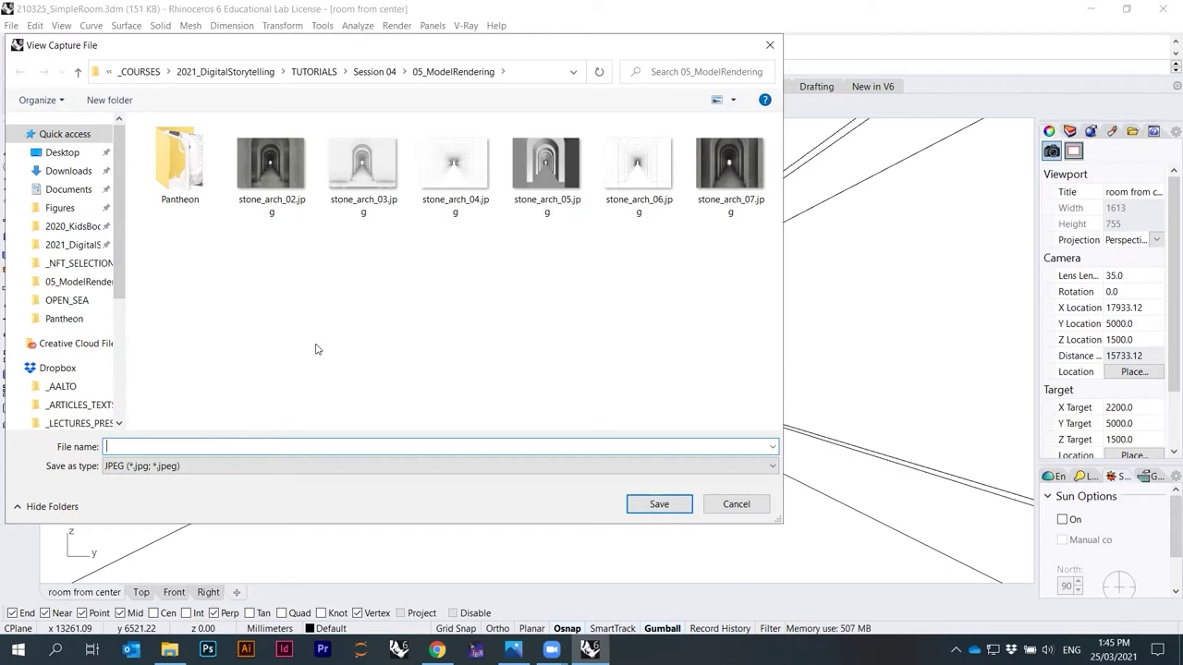
type("simple_roo")
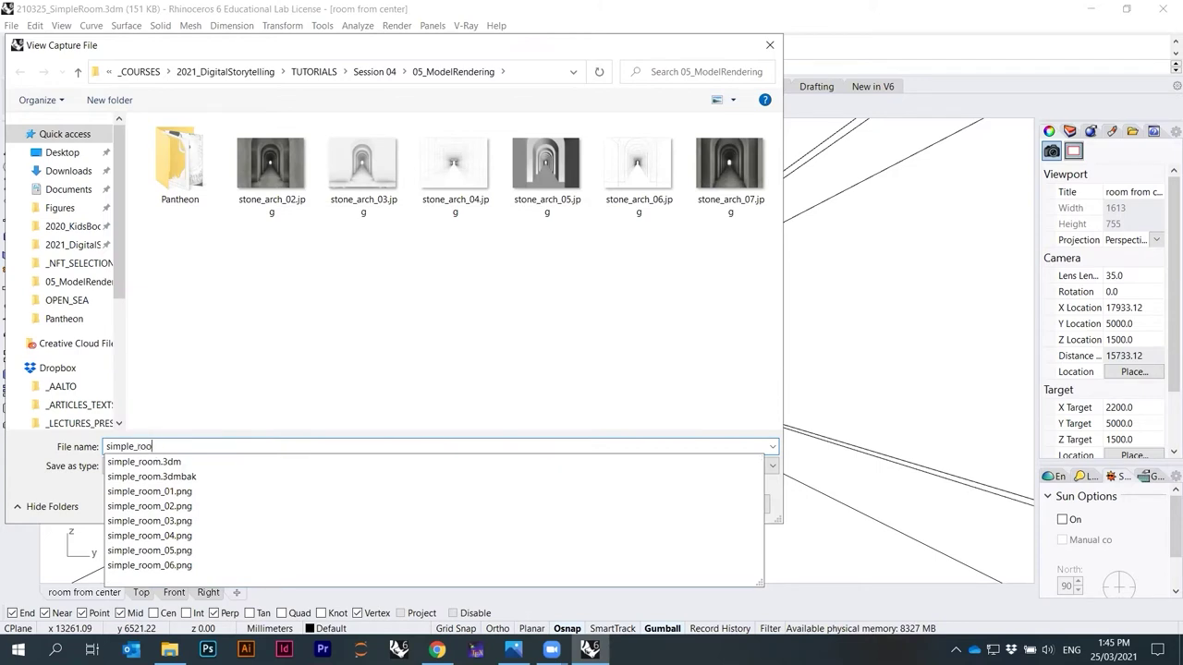
key("BackSpace")
key("BackSpace")
key("BackSpace")
key("BackSpace")
key("BackSpace")
key("BackSpace")
key("BackSpace")
key("BackSpace")
key("BackSpace")
key("BackSpace")
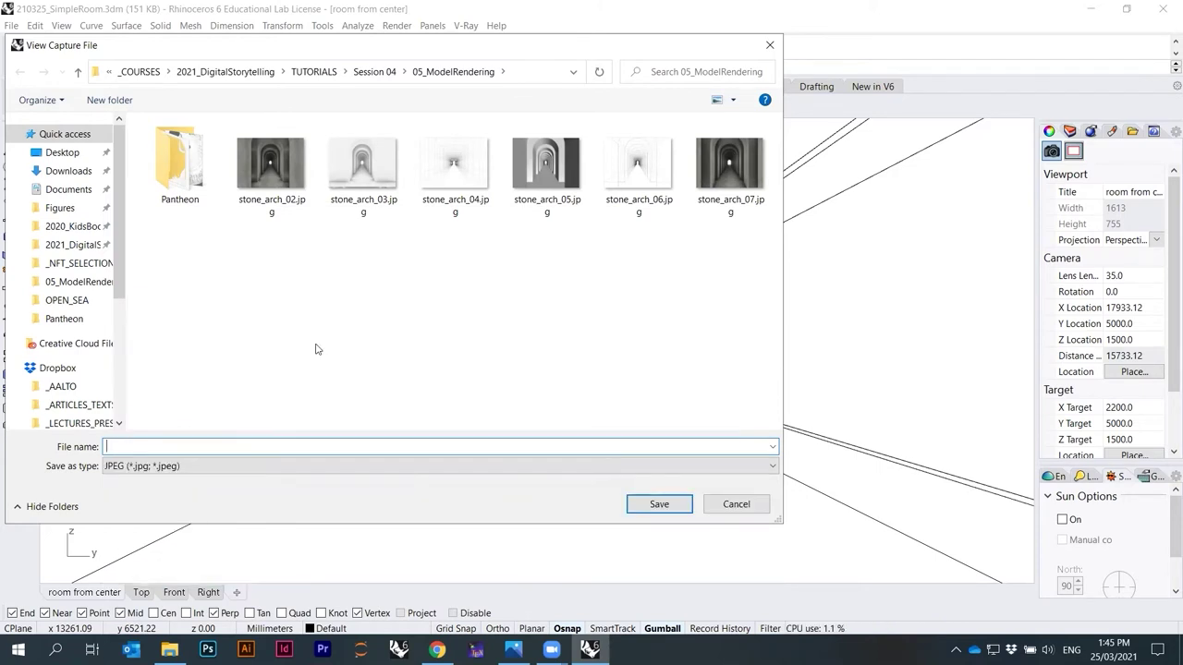
Save the capture as a PNG named 210325_SimpleRoom_01, and switch to the 05_ModelRendering folder in File Explorer.
type("210325")
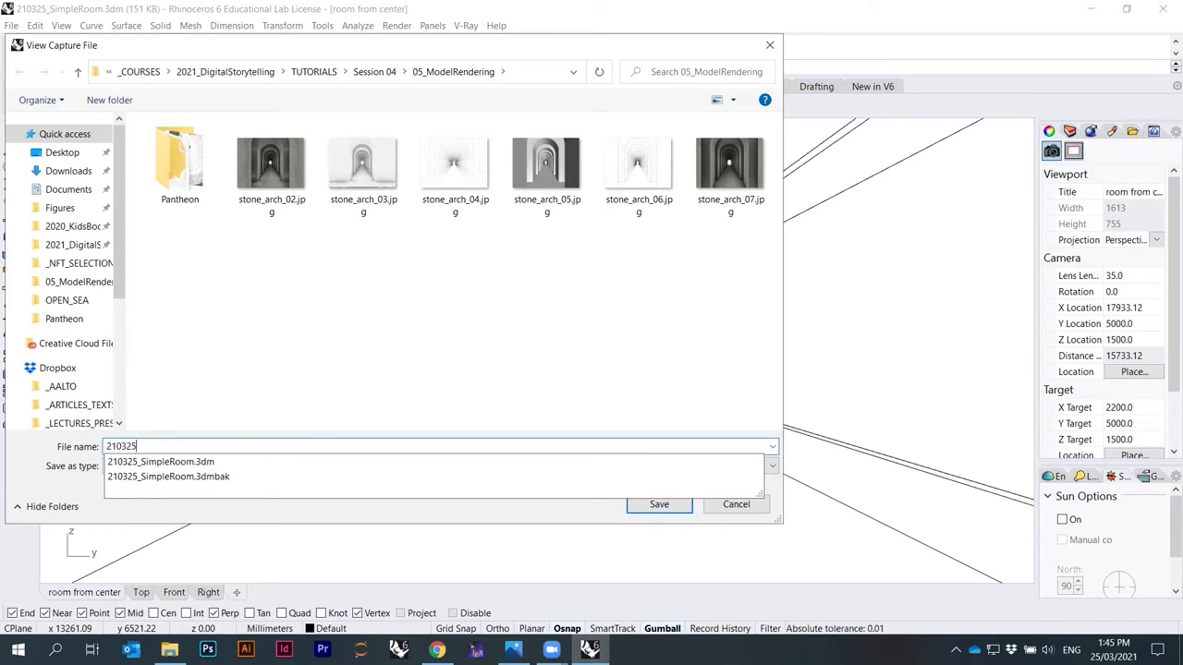
type("_Simple")
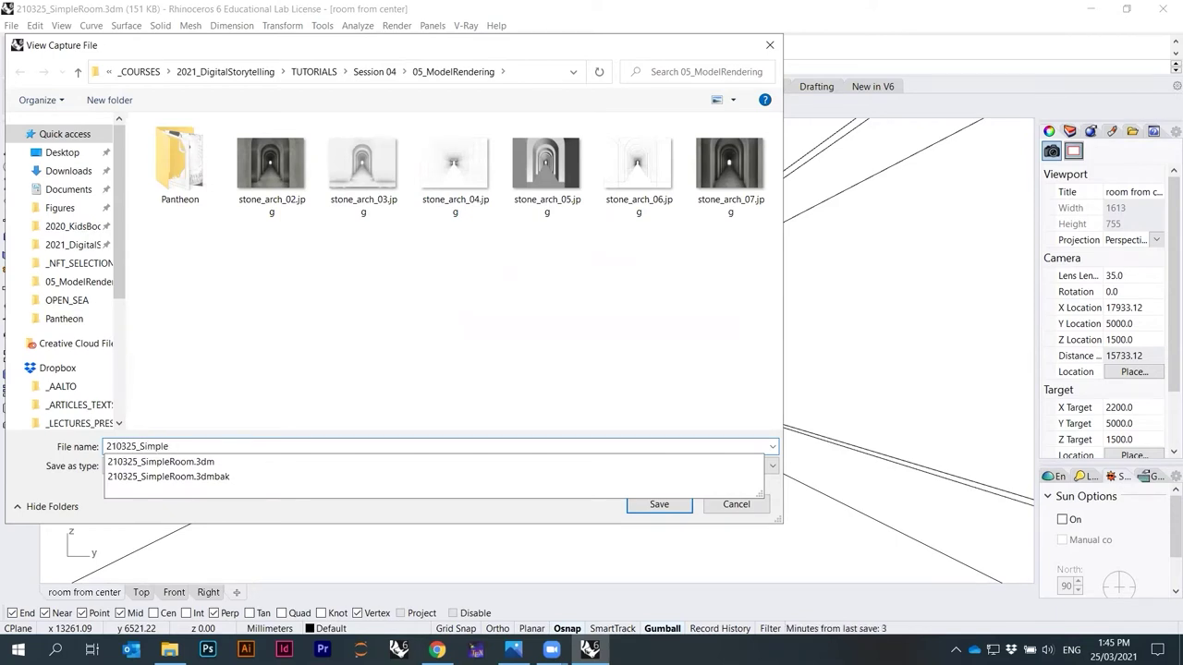
type("Room_01")
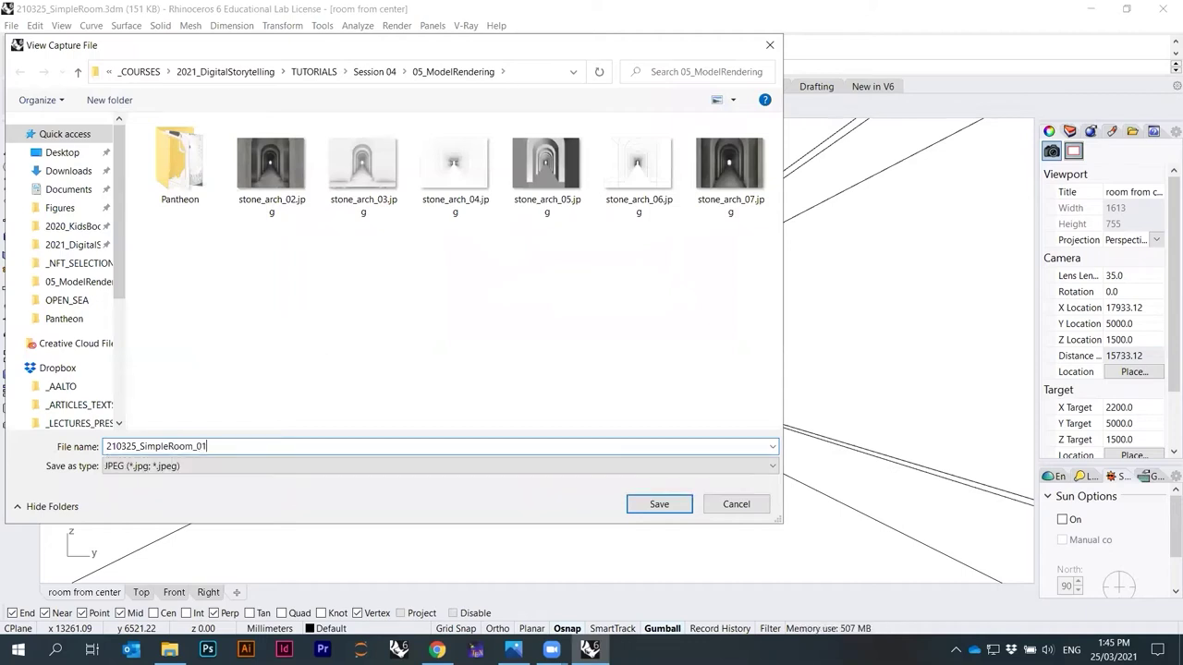
left_click(149, 467)
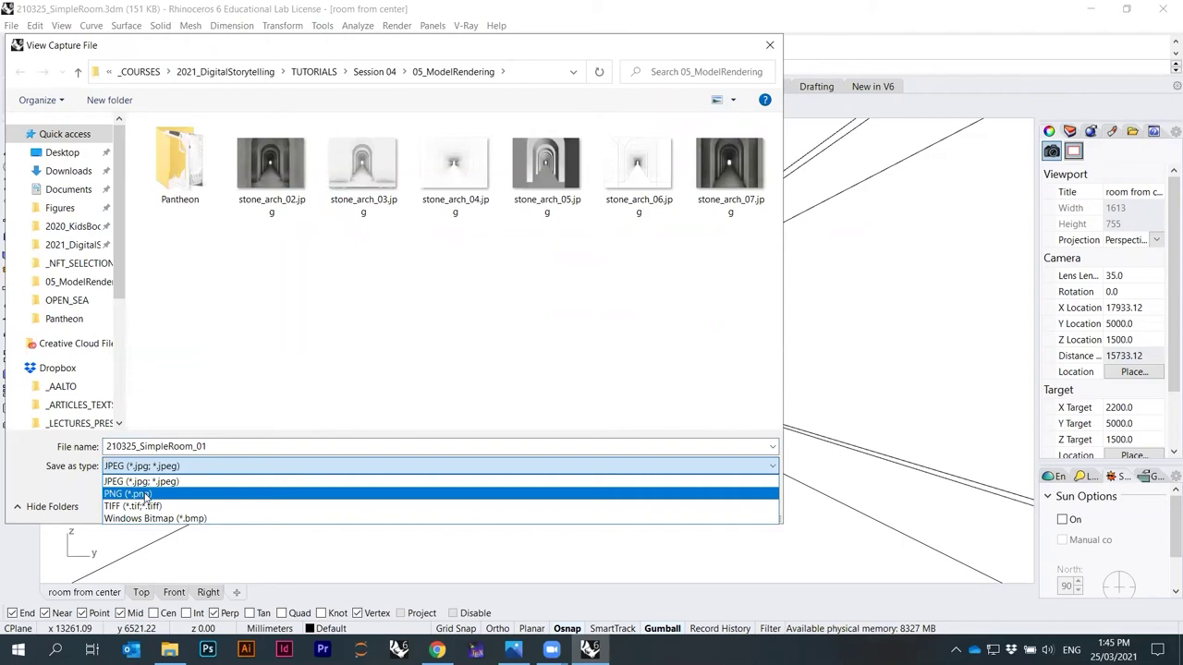
left_click(145, 494)
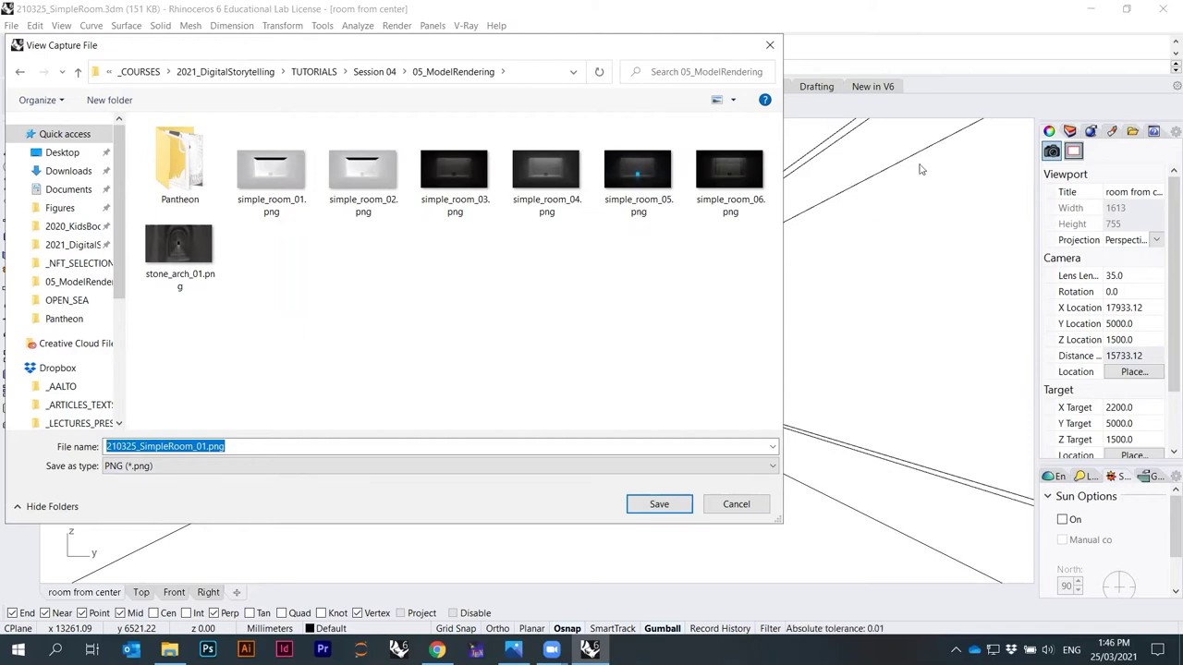
left_click(658, 505)
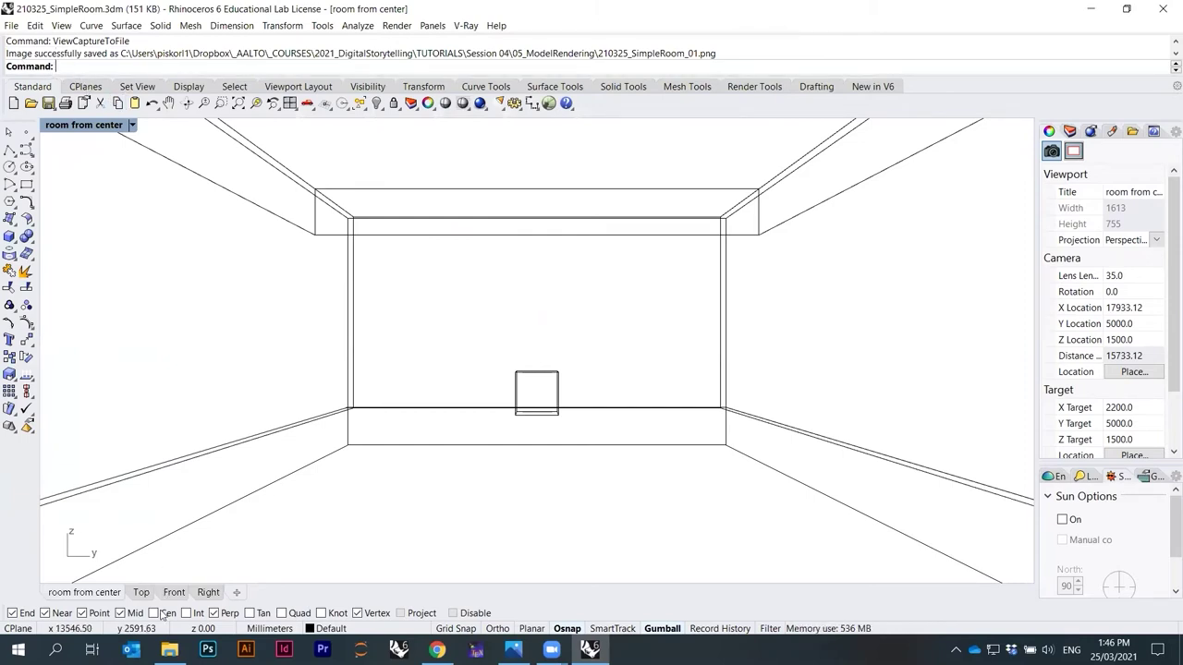
left_click(169, 649)
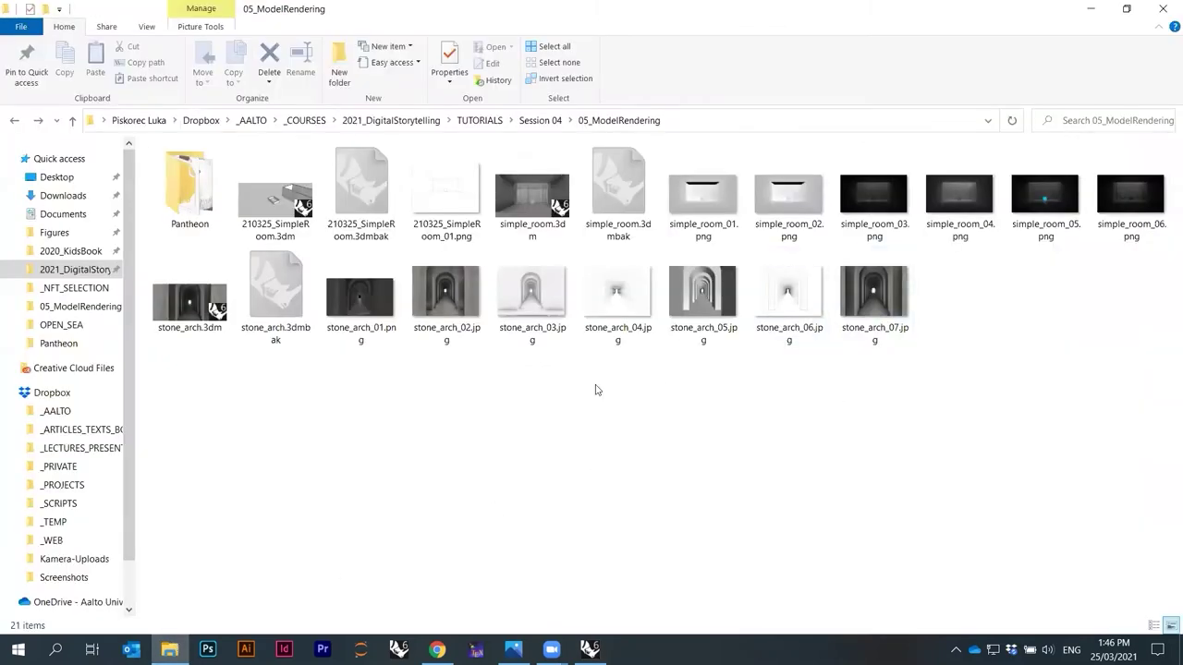
Open 210325_SimpleRoom_01.png from the 05_ModelRendering folder and examine its lines around the cube, the floor corners and the ceiling corner.
double_click(457, 199)
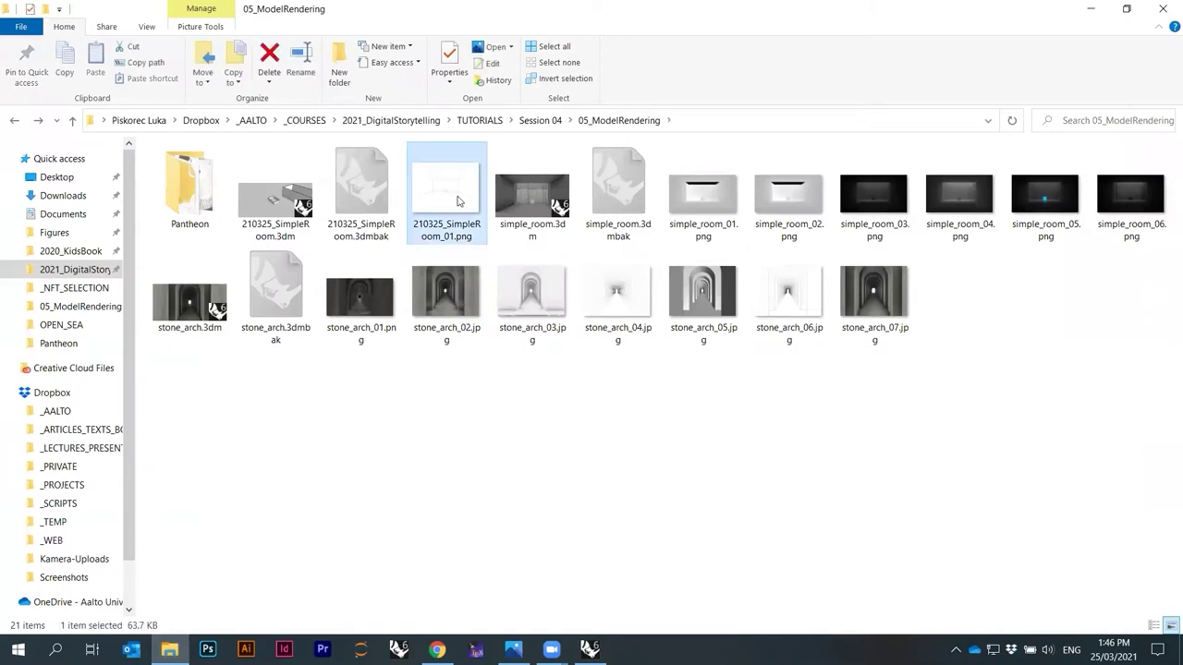
scroll(581, 348, "up", 5, "ctrl")
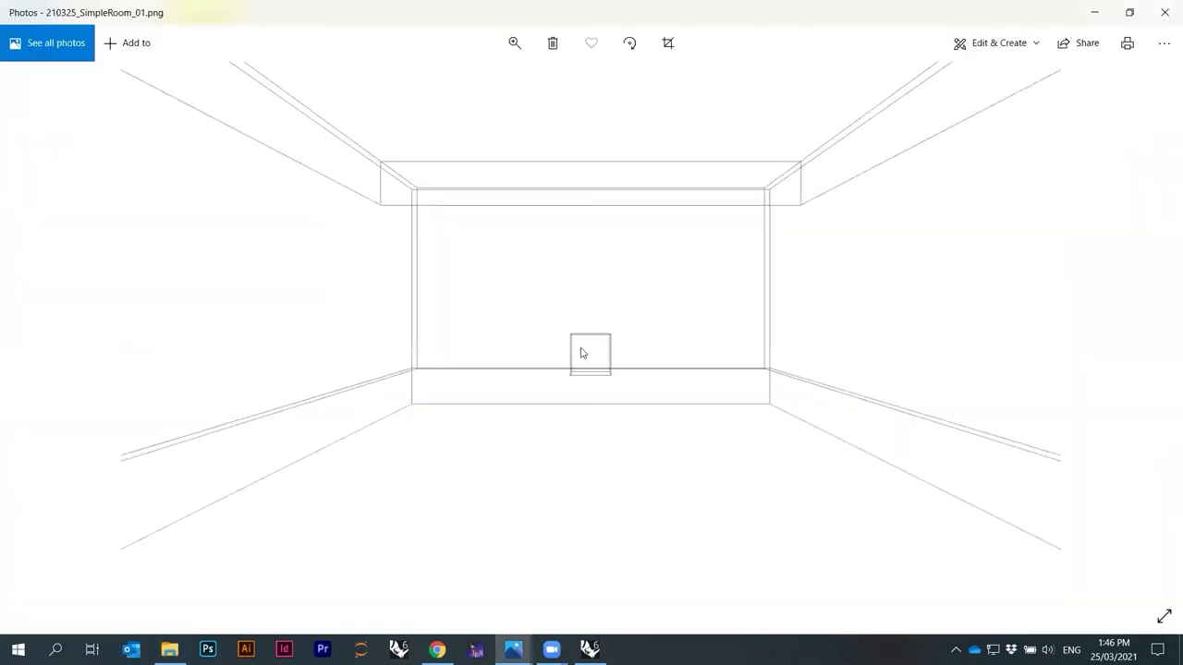
scroll(565, 306, "up", 4, "ctrl")
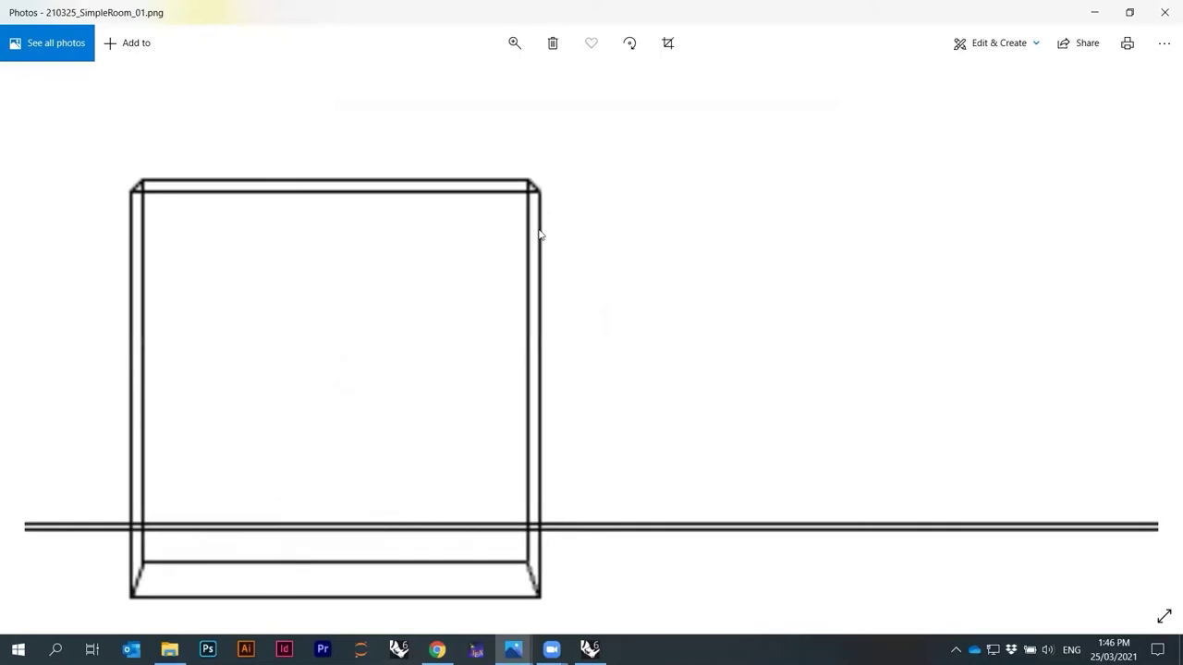
scroll(509, 176, "down", 1, "ctrl")
left_click_drag(414, 222, 586, 212)
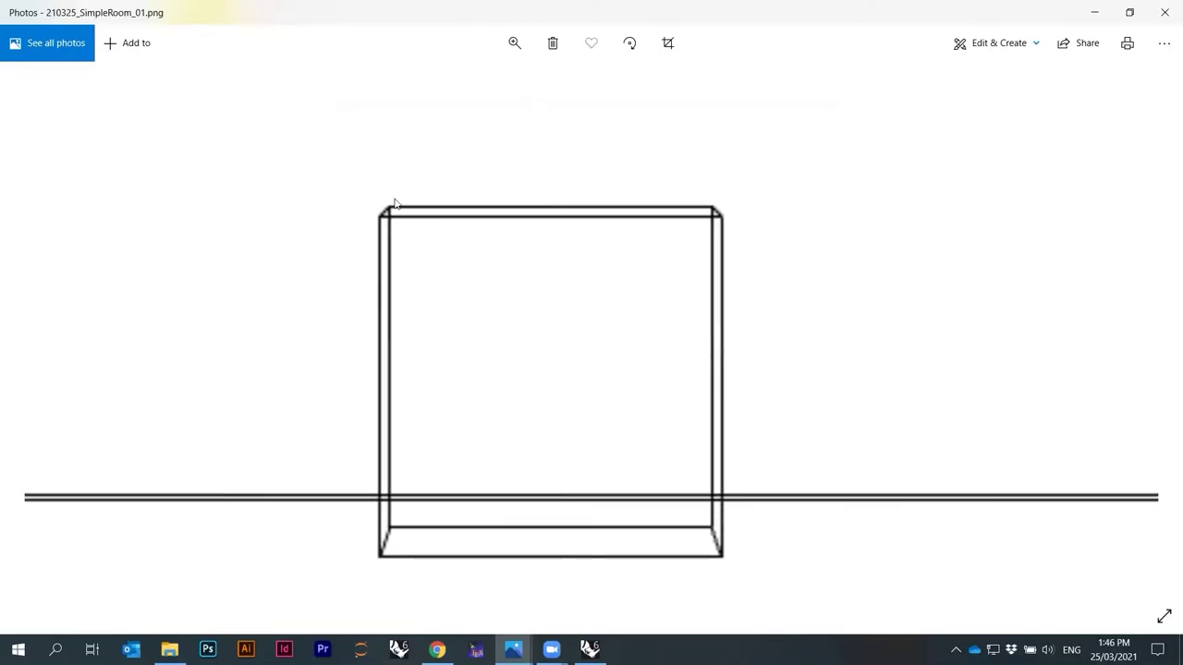
scroll(364, 299, "down", 5, "ctrl")
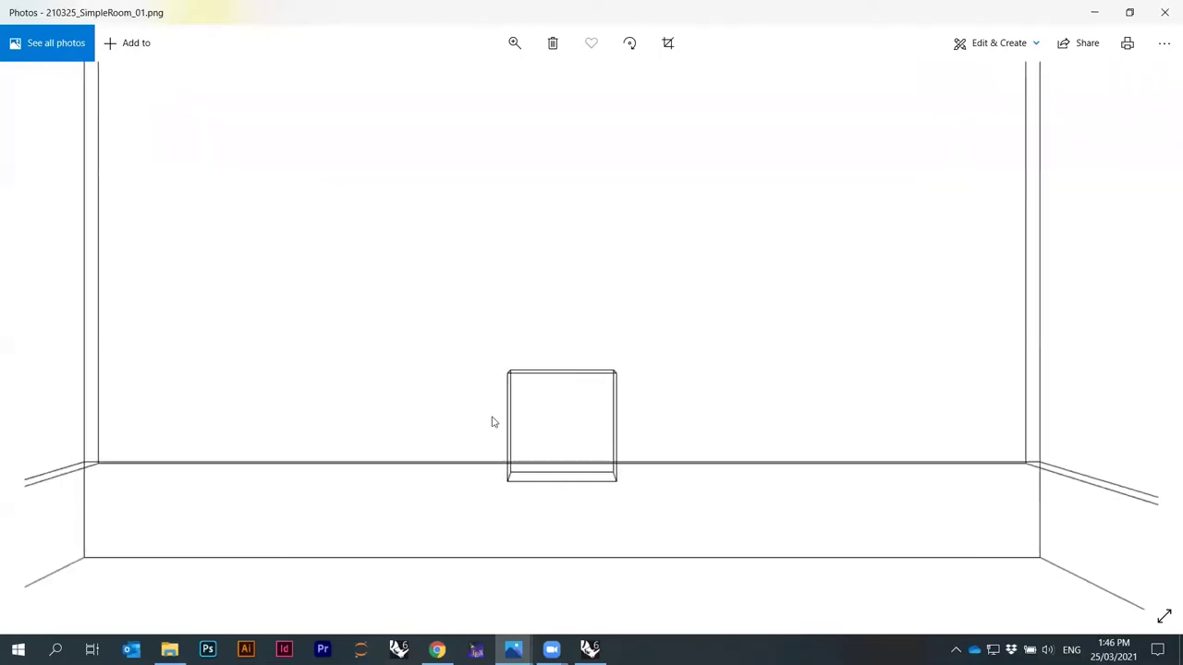
scroll(113, 452, "up", 2, "ctrl")
scroll(150, 430, "down", 4, "ctrl")
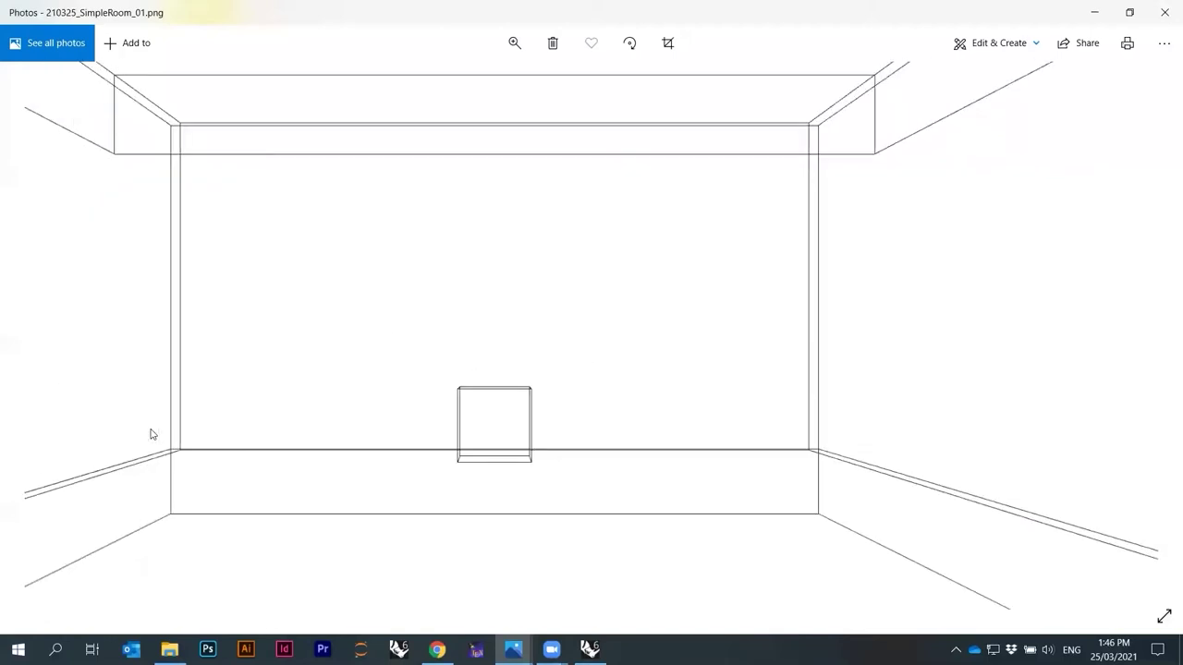
scroll(269, 440, "up", 3, "ctrl")
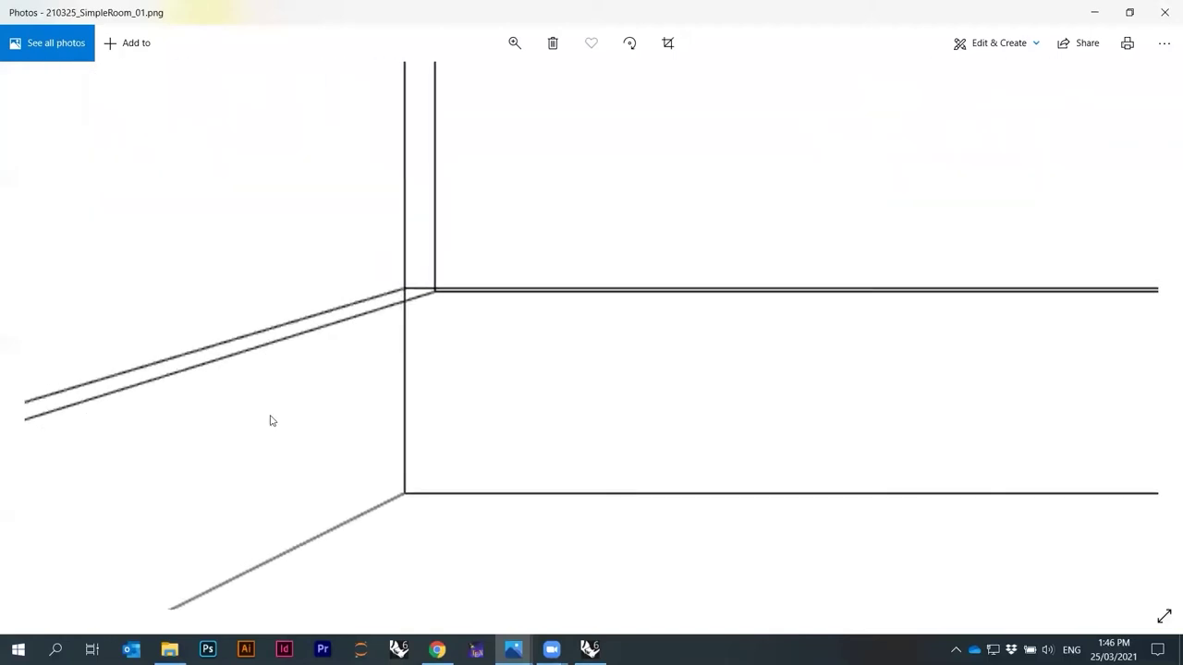
scroll(280, 400, "down", 4, "ctrl")
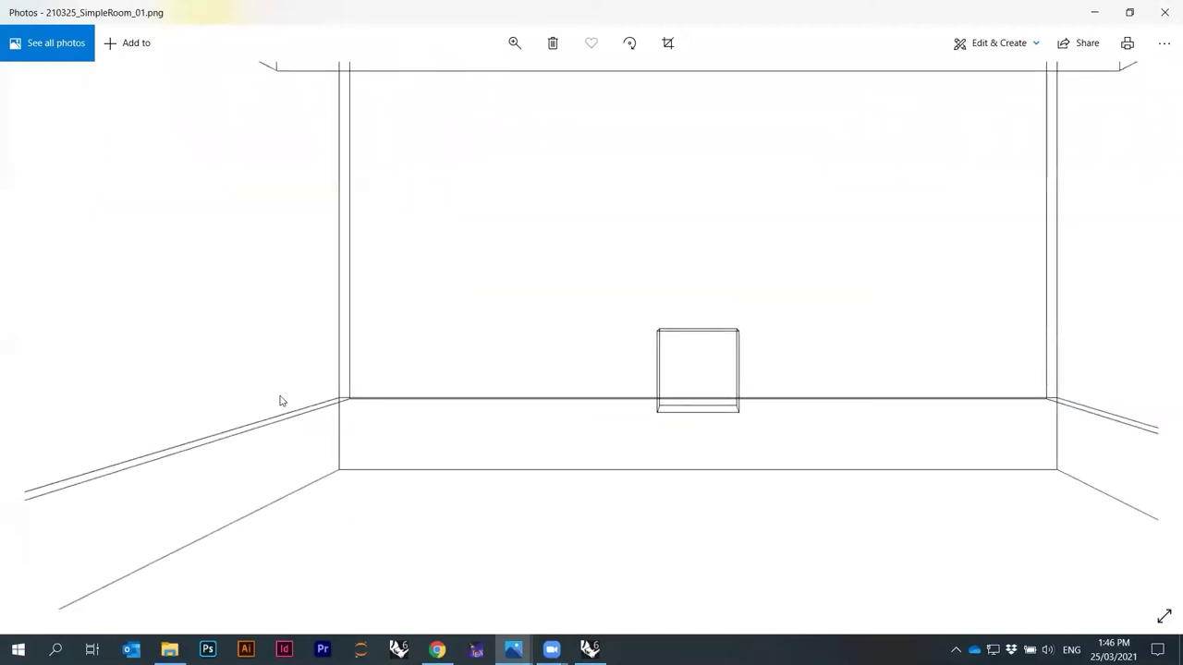
scroll(281, 400, "down", 2, "ctrl")
scroll(352, 418, "down", 1, "ctrl")
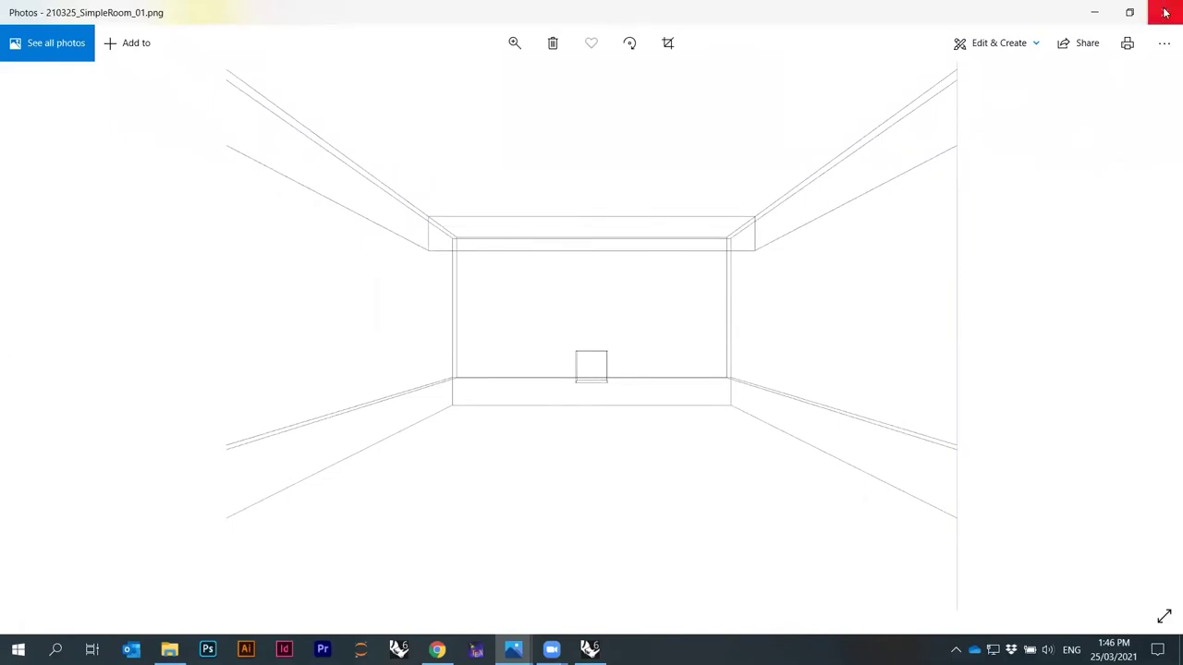
scroll(816, 98, "up", 5)
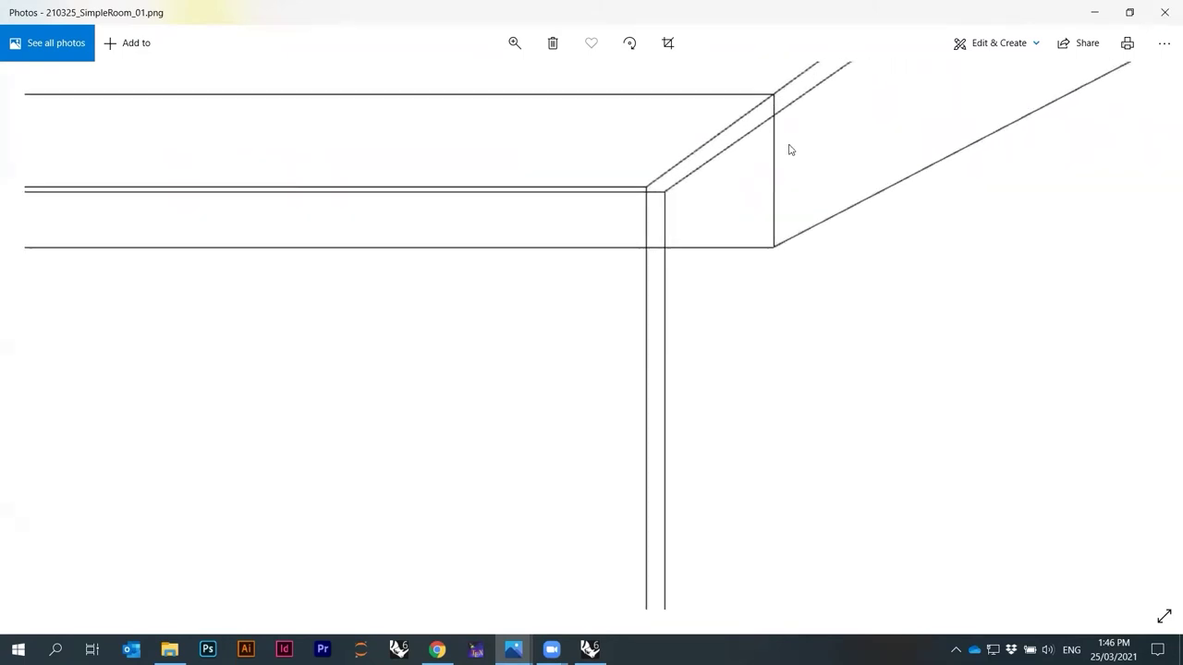
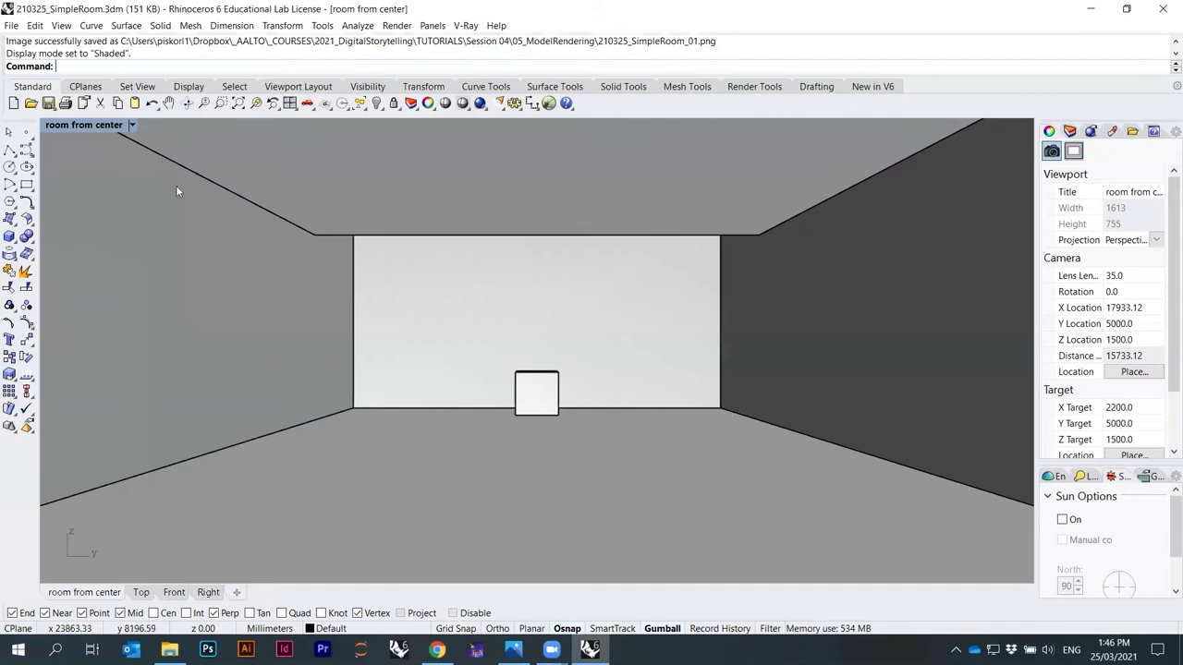
Capture the shaded room view to 210325_SimpleRoom_02.png at 3200 x 2400 with ViewCaptureToFile, and check the file in the folder.
type("ViewCaptureToFile")
key("Return")
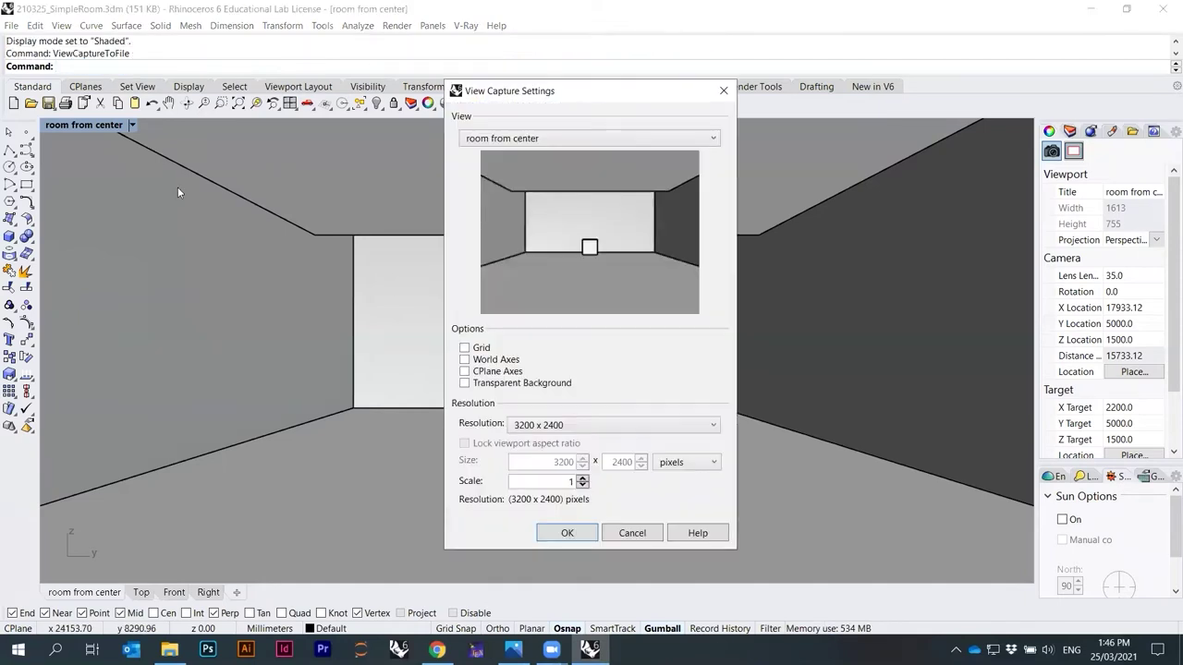
left_click(573, 532)
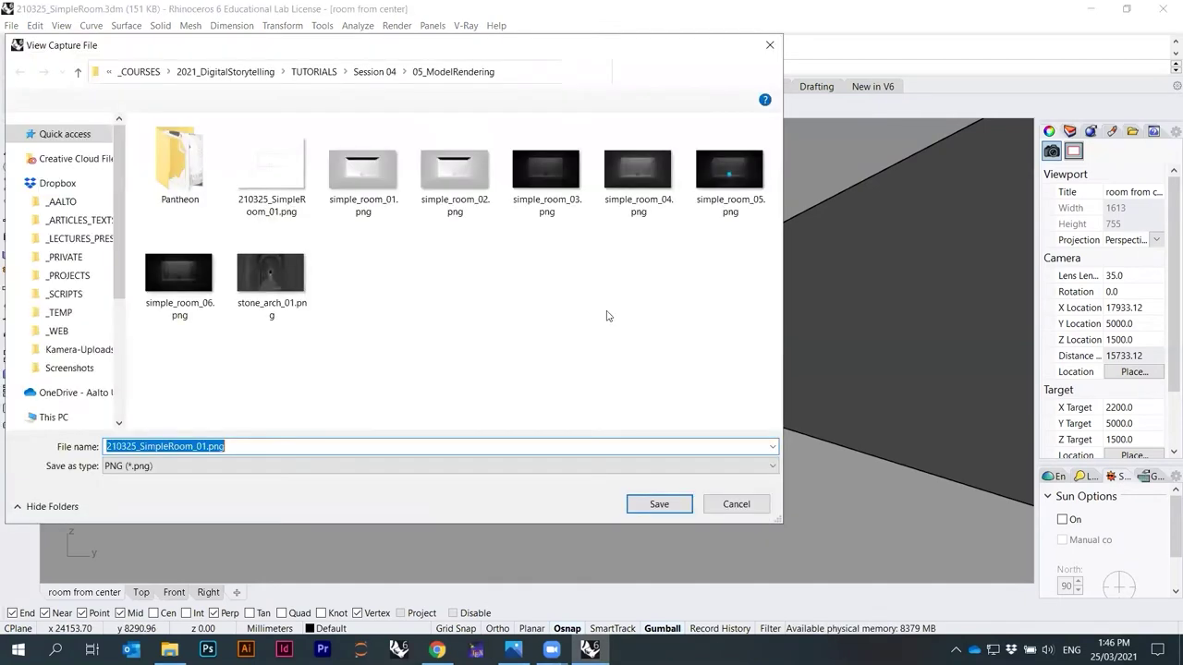
left_click(206, 446)
key("BackSpace")
type("2")
key("Return")
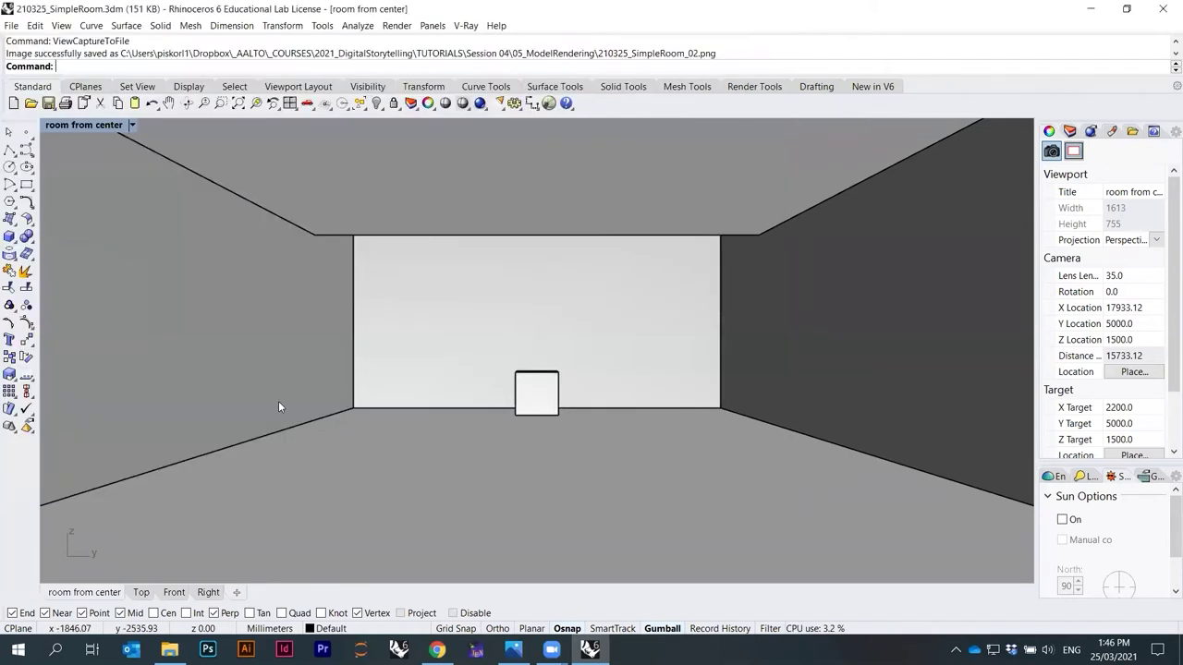
key("alt+Tab")
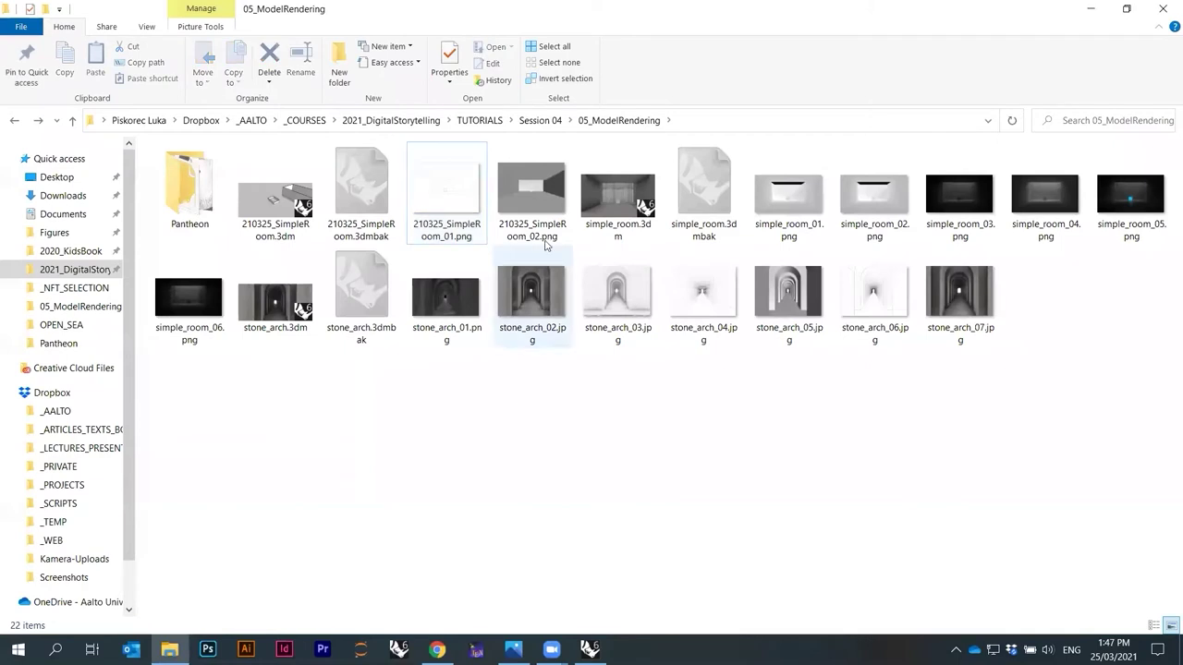
key("alt+Tab")
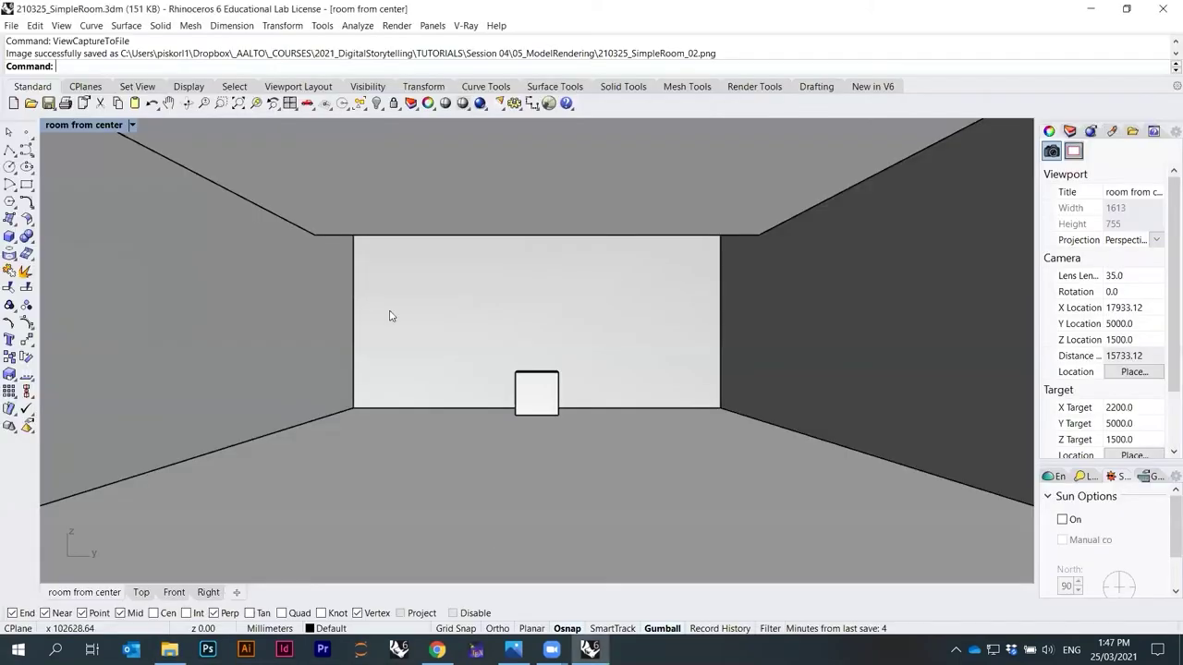
Set the viewport display mode to Rendered and capture the view to 210325_SimpleRoom_03.png at 3200 x 2400.
left_click(130, 125)
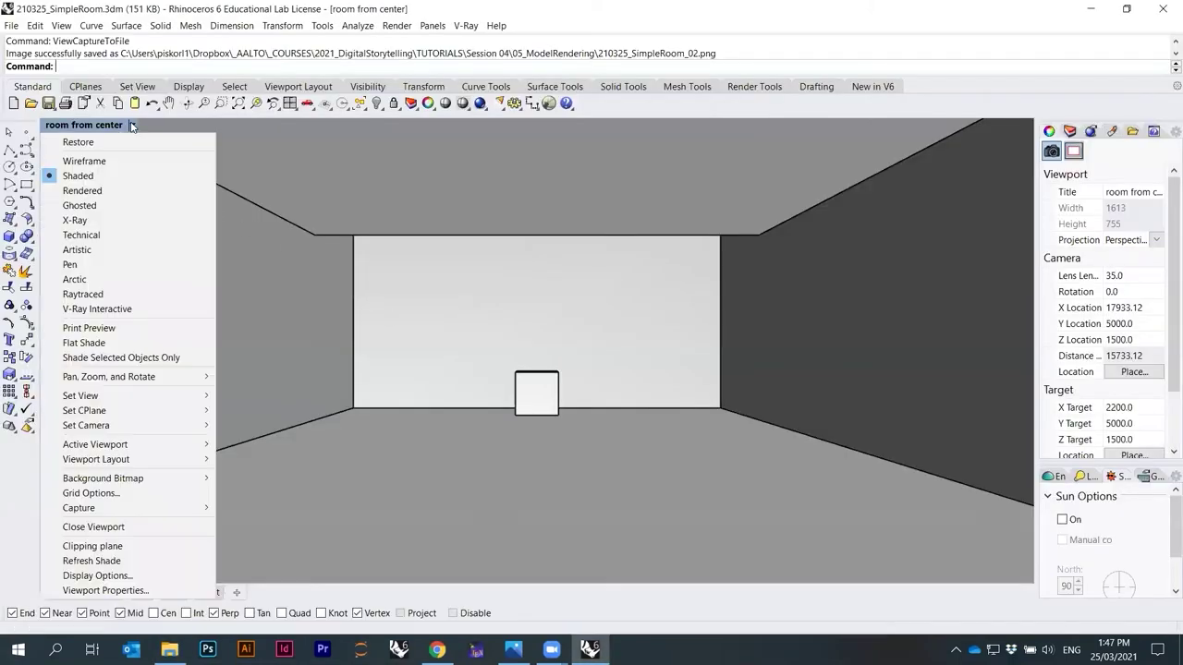
left_click(108, 191)
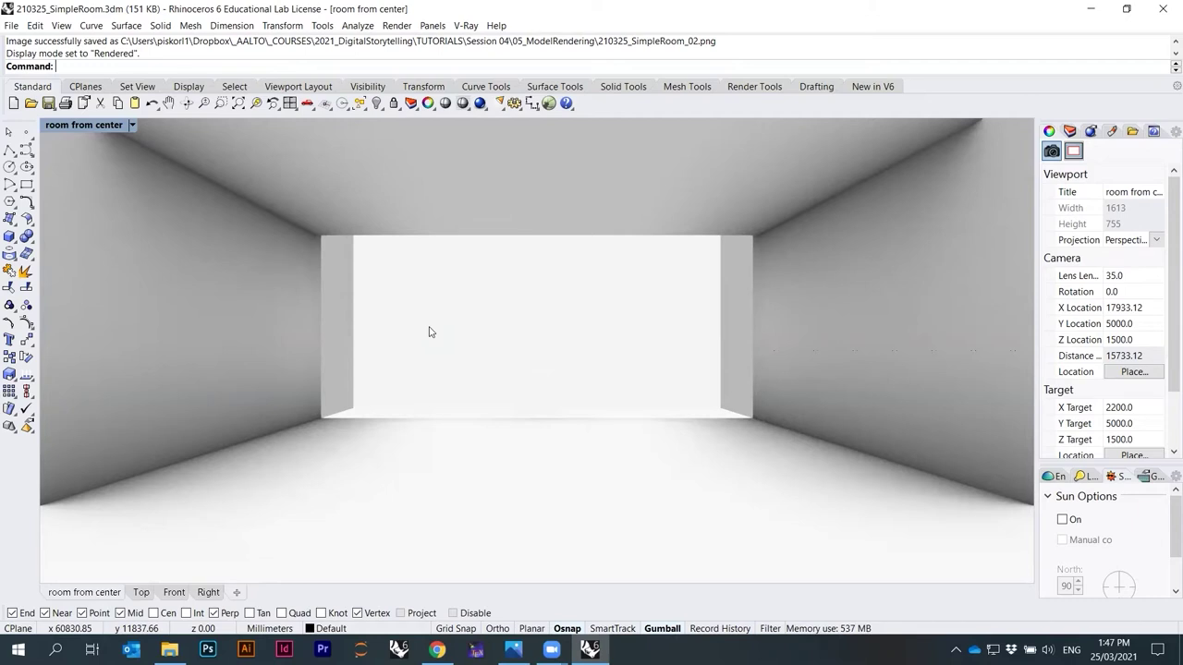
type("ViewCaptureToFile")
key("Return")
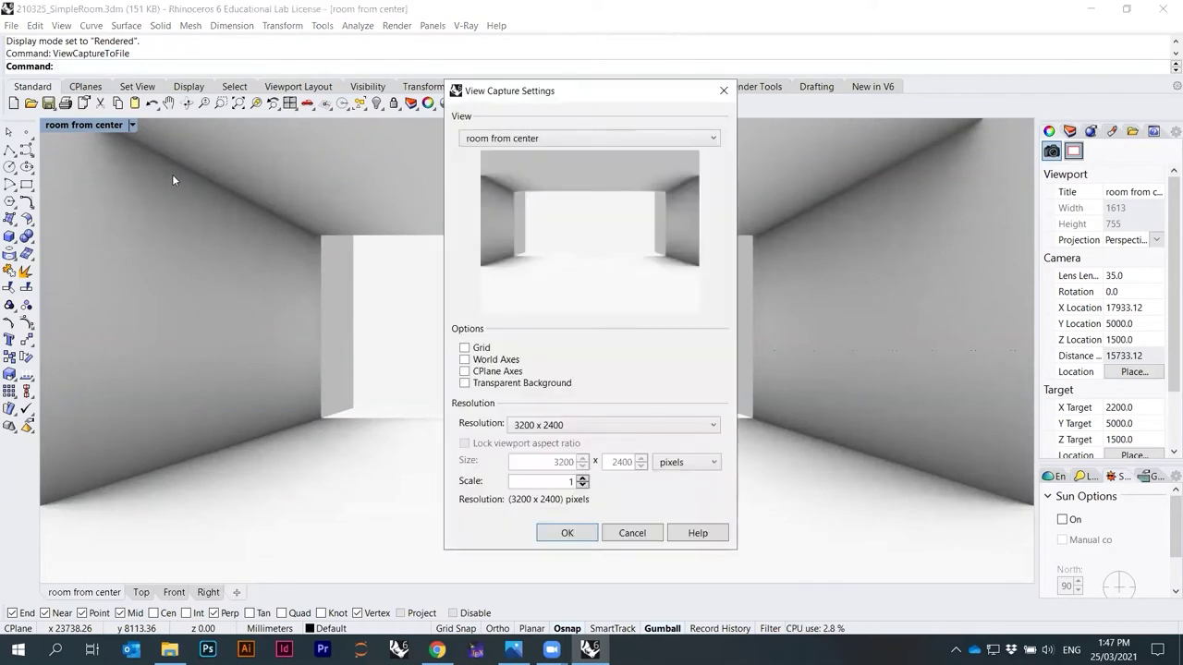
left_click(568, 537)
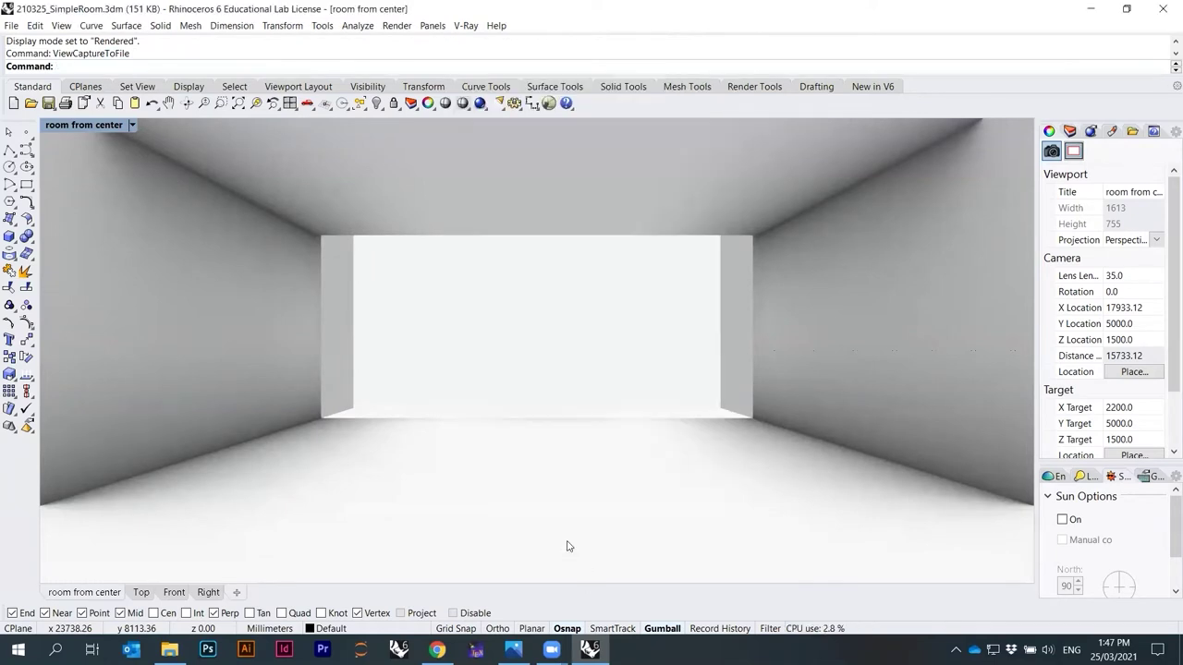
left_click(213, 447)
left_click_drag(209, 447, 202, 447)
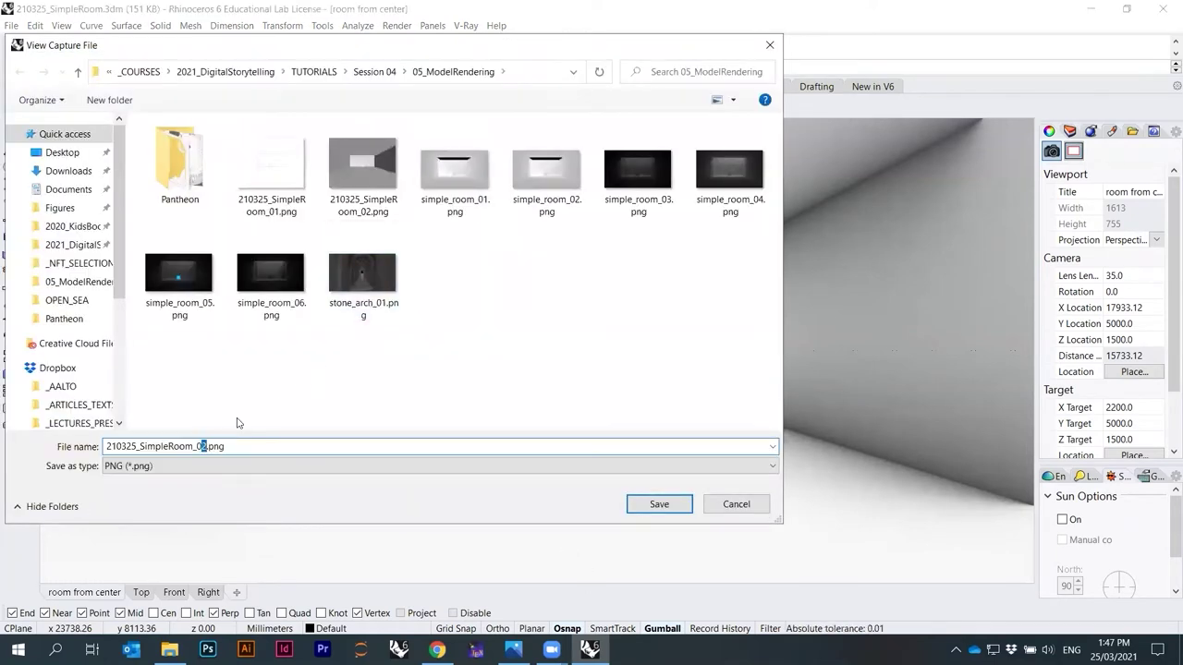
key("Return")
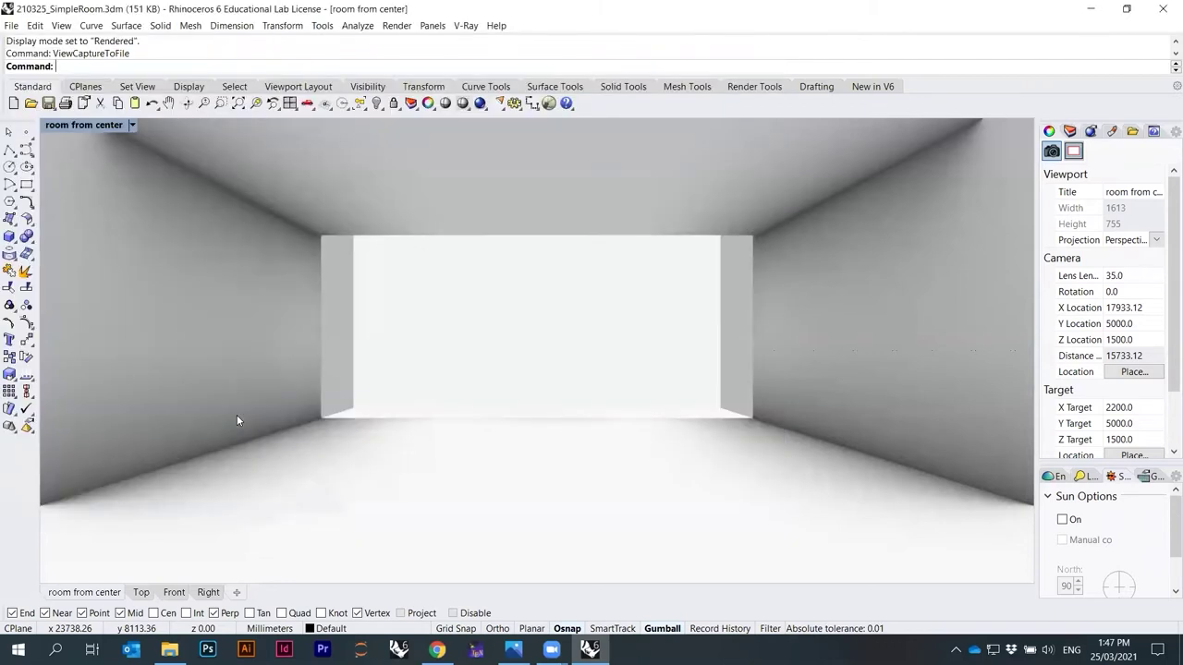
Set the viewport display mode to Technical and capture the view to 210325_SimpleRoom_04.png at 3200 x 2400.
left_click(132, 124)
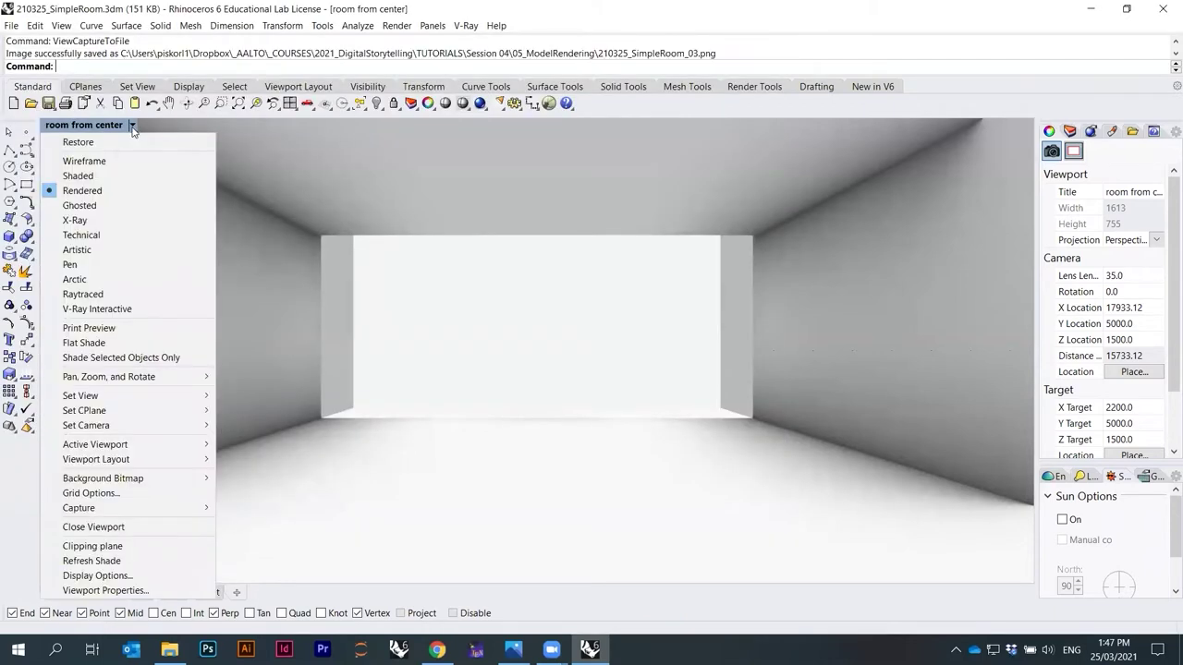
left_click(101, 238)
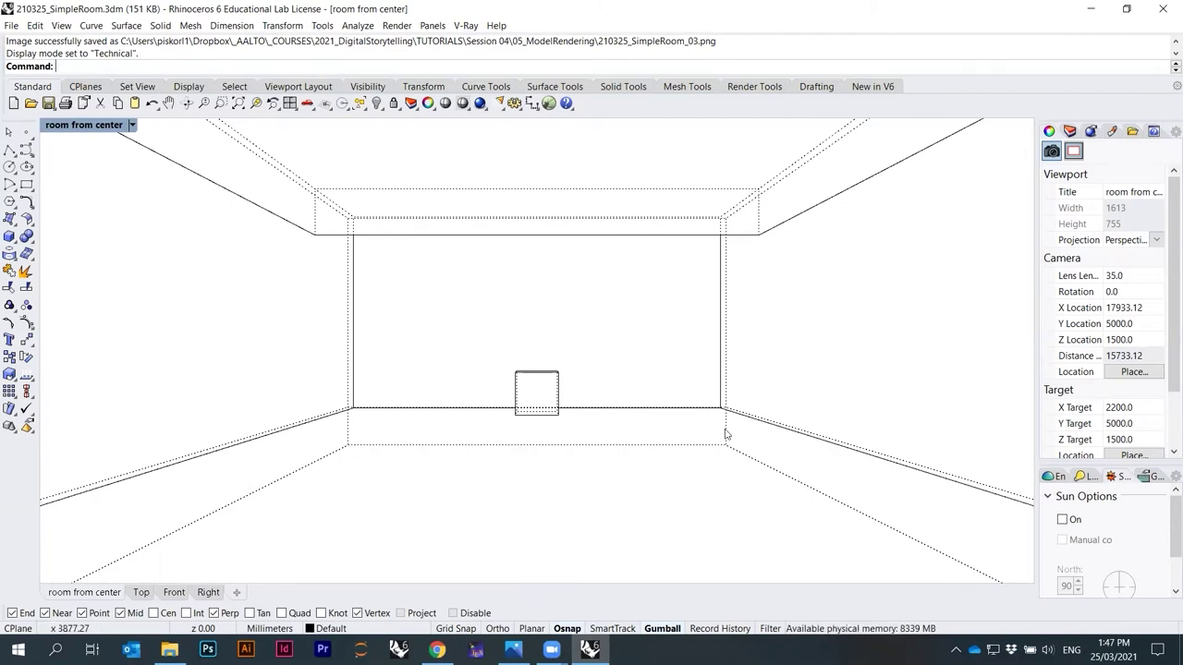
type("ViewCaptureToFile")
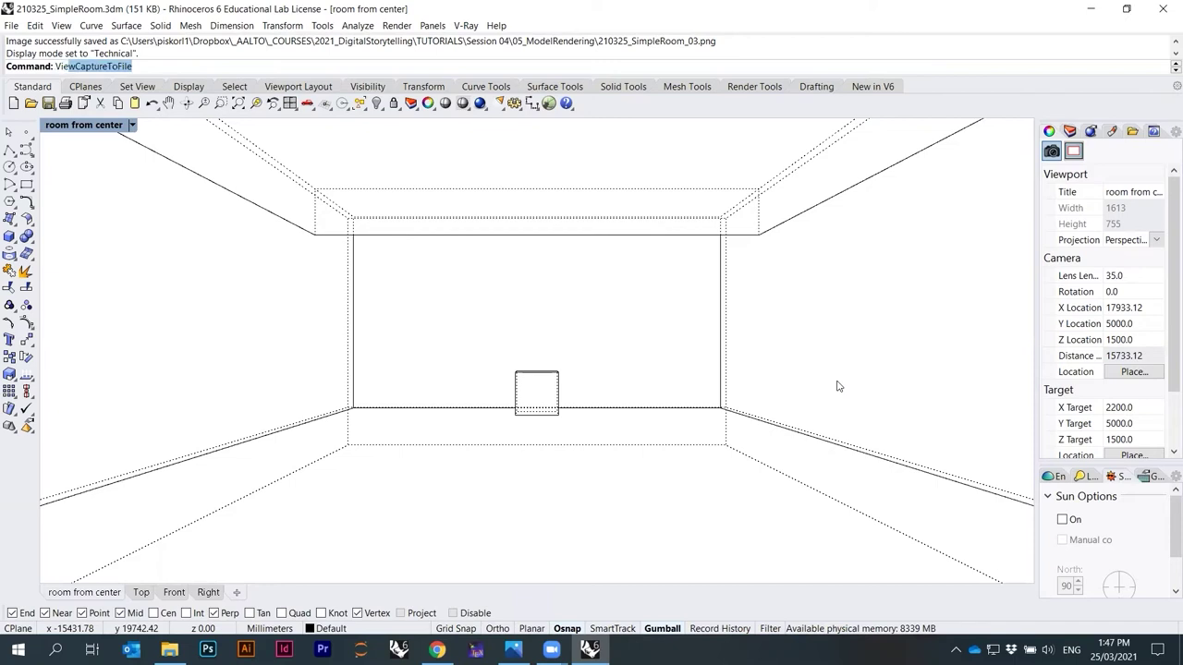
key("Return")
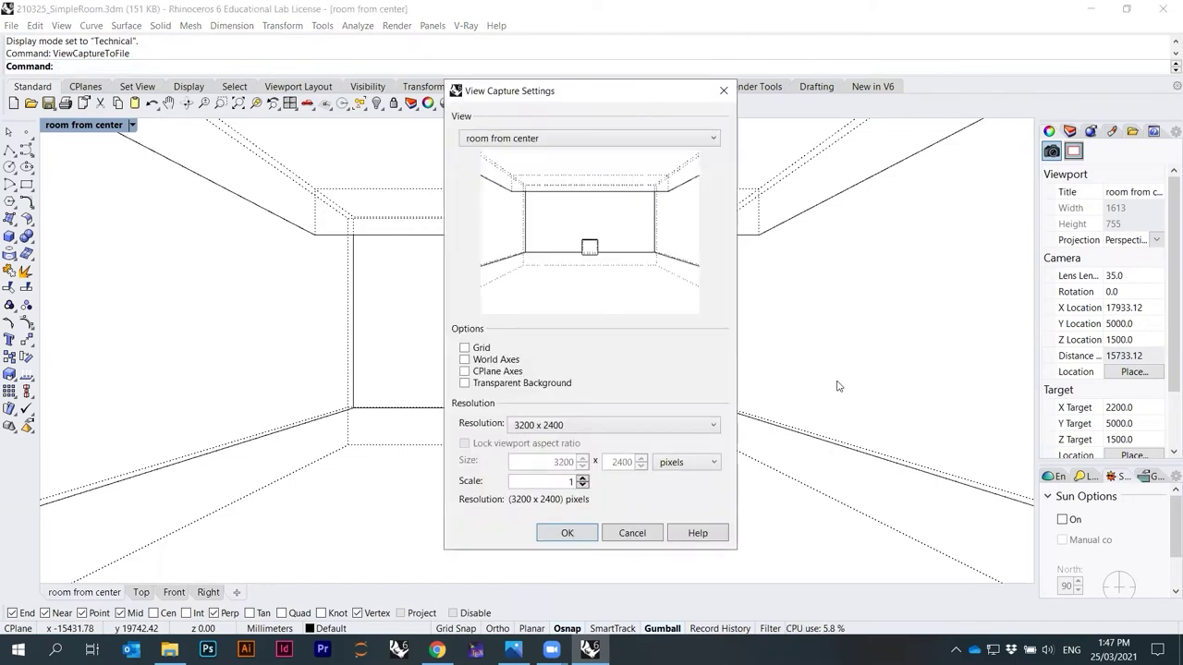
key("Return")
key("Right")
key("BackSpace")
type("4")
key("Return")
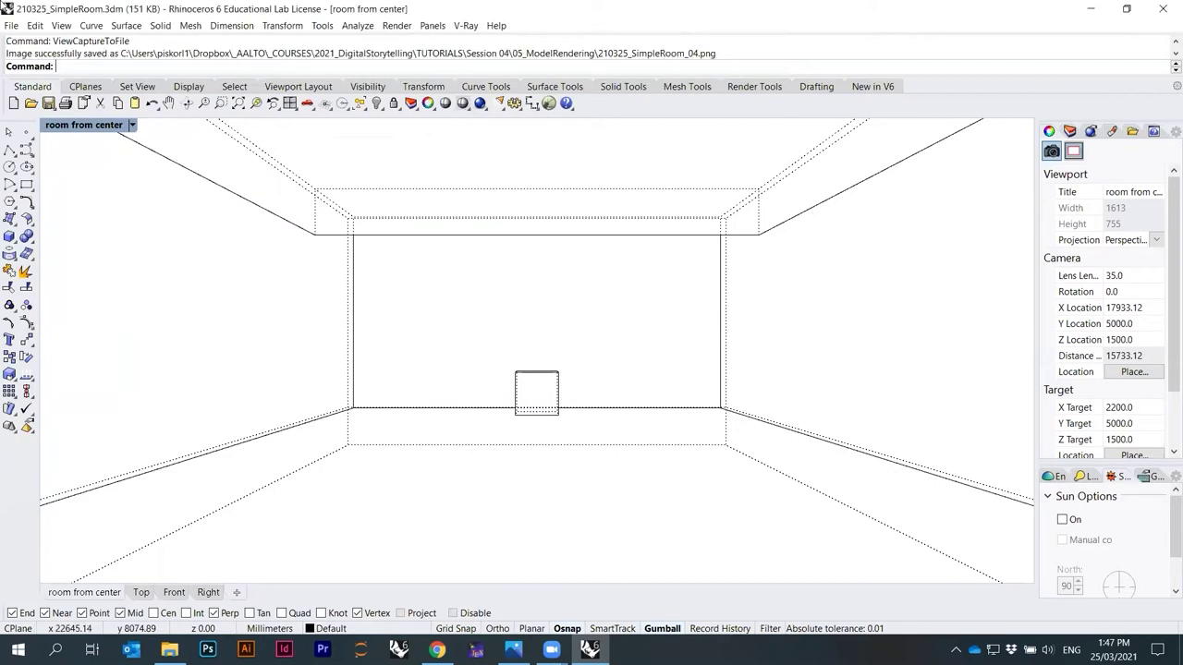
Set the viewport display mode to Arctic and capture the view to 210325_SimpleRoom_05.png at 3200 x 2400.
left_click(132, 124)
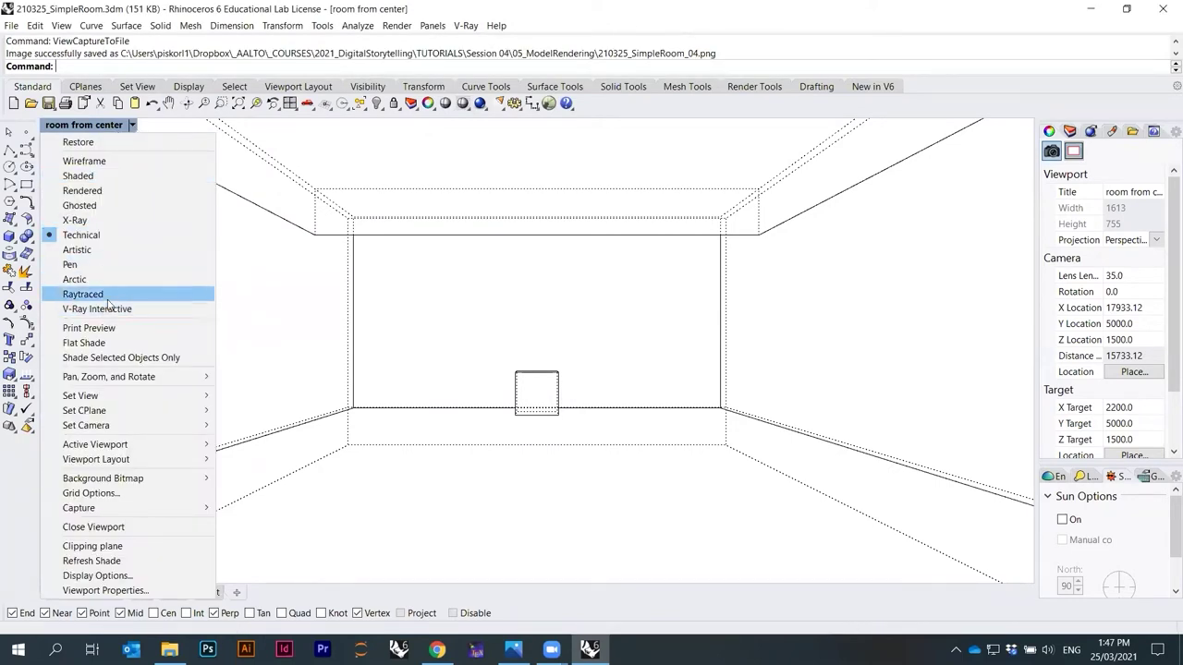
left_click(74, 279)
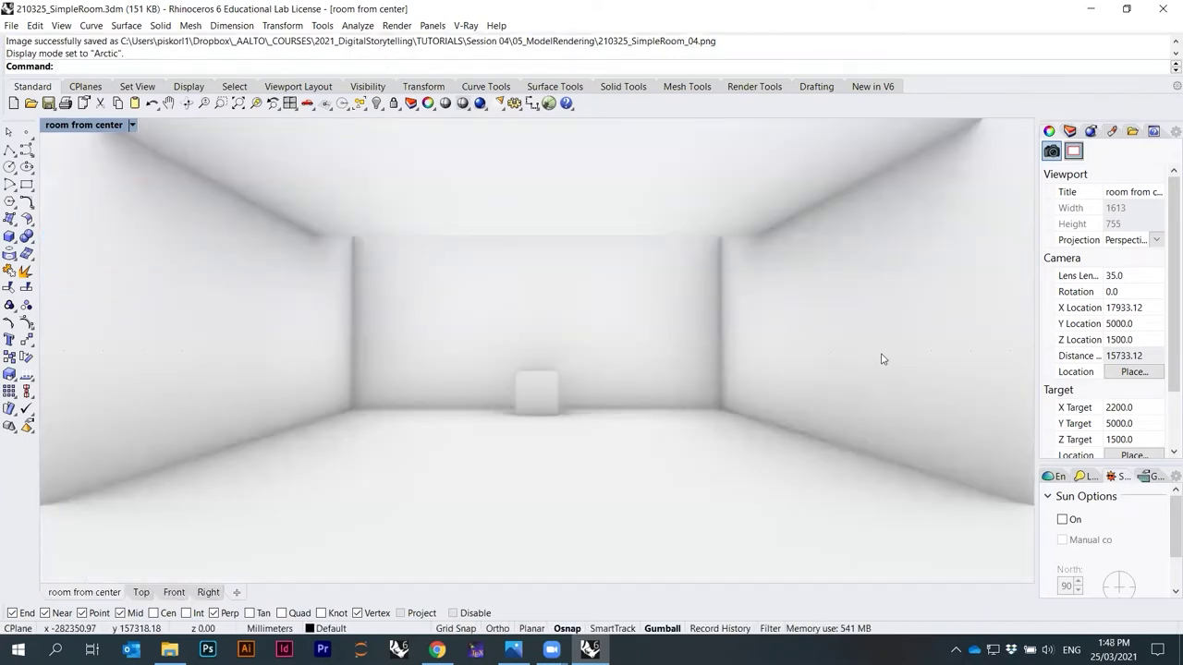
type("ViewCaptureToFile")
key("Return")
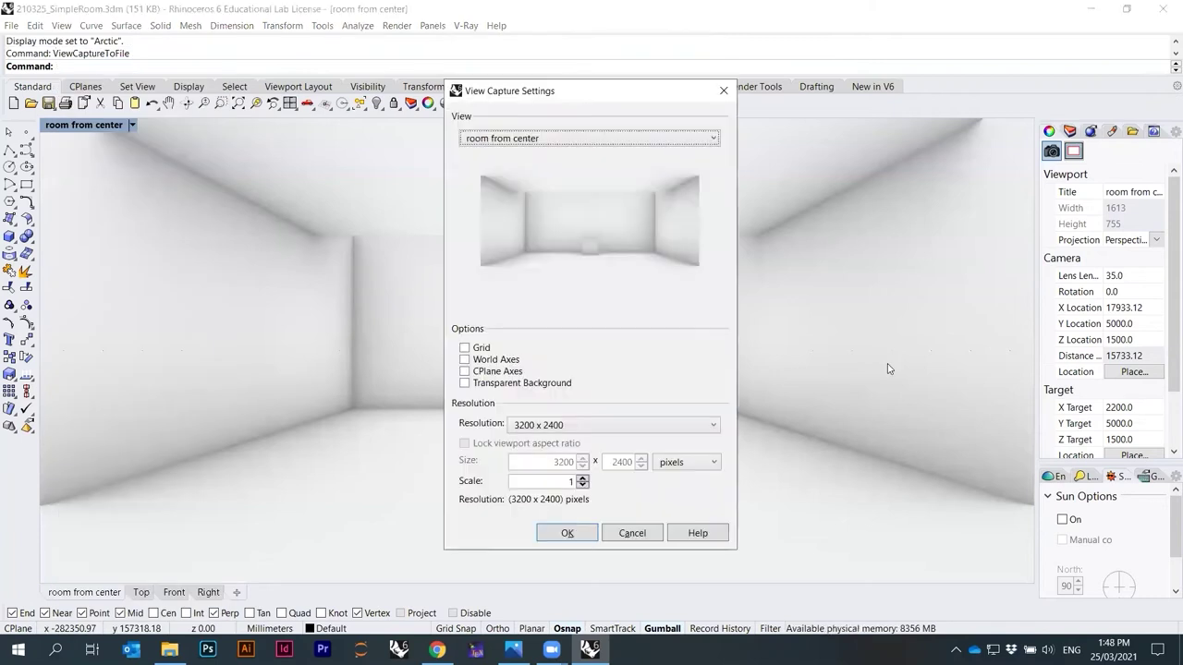
left_click(566, 533)
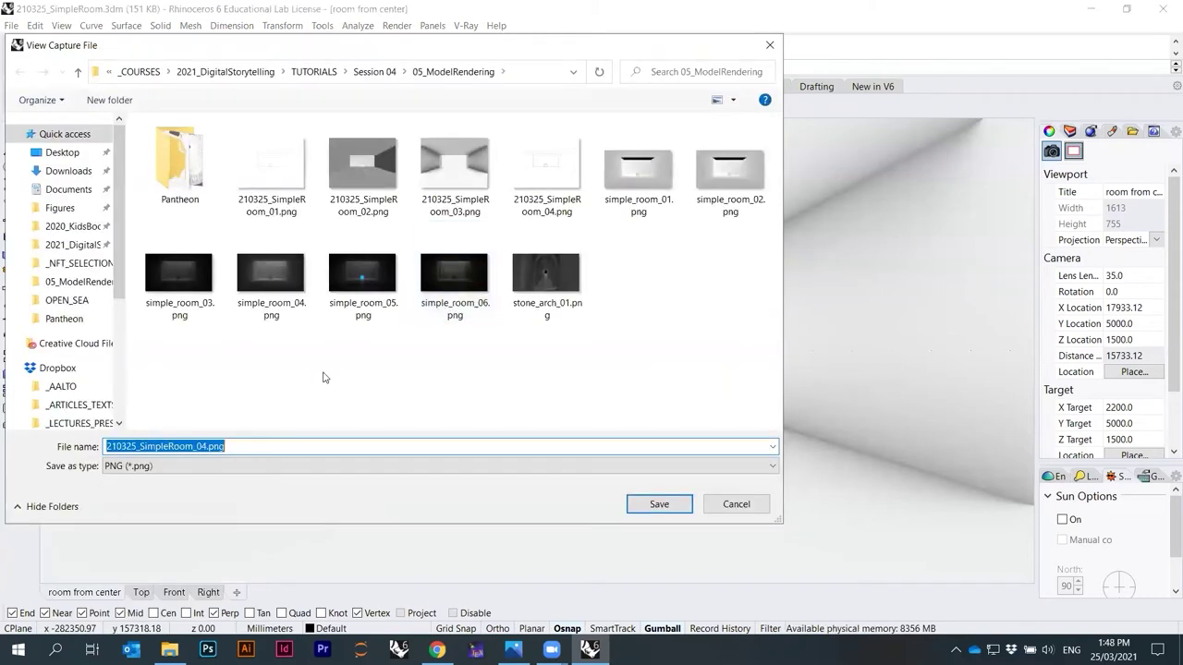
left_click(543, 176)
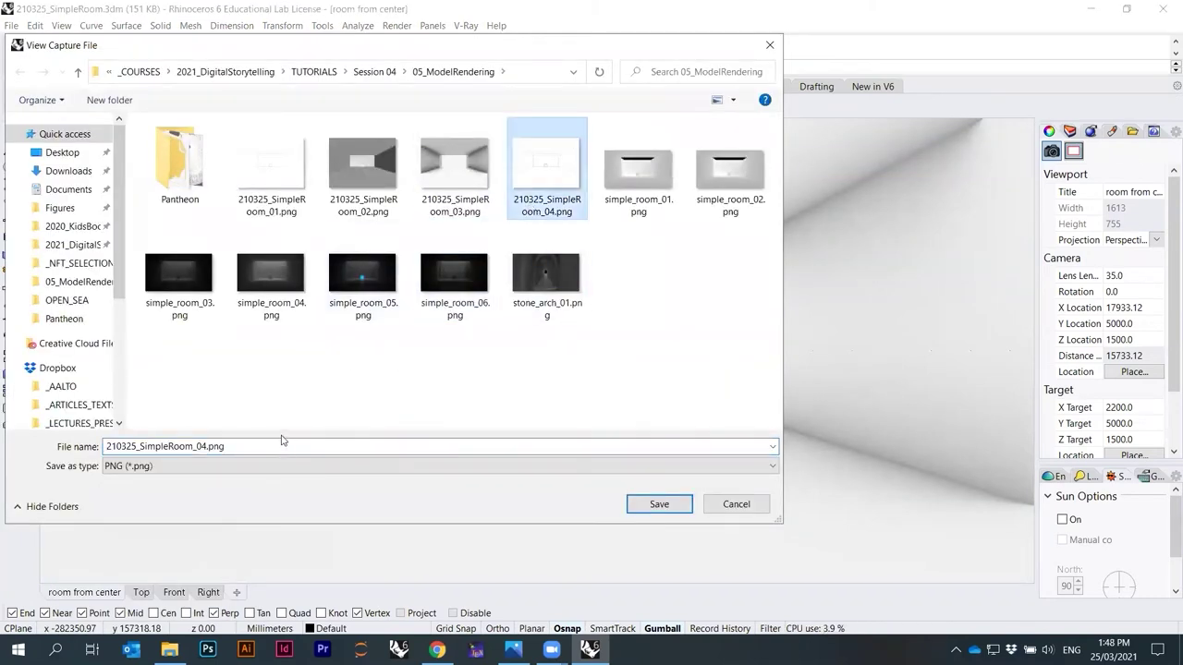
left_click(242, 444)
key("Right")
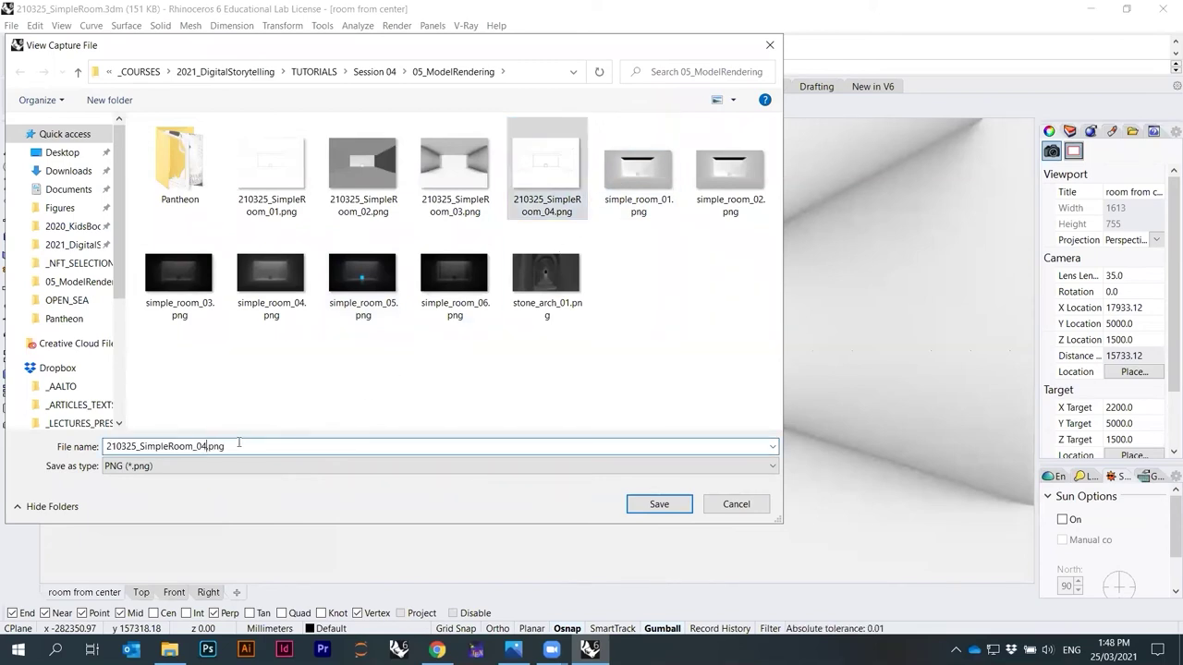
key("BackSpace")
type("5")
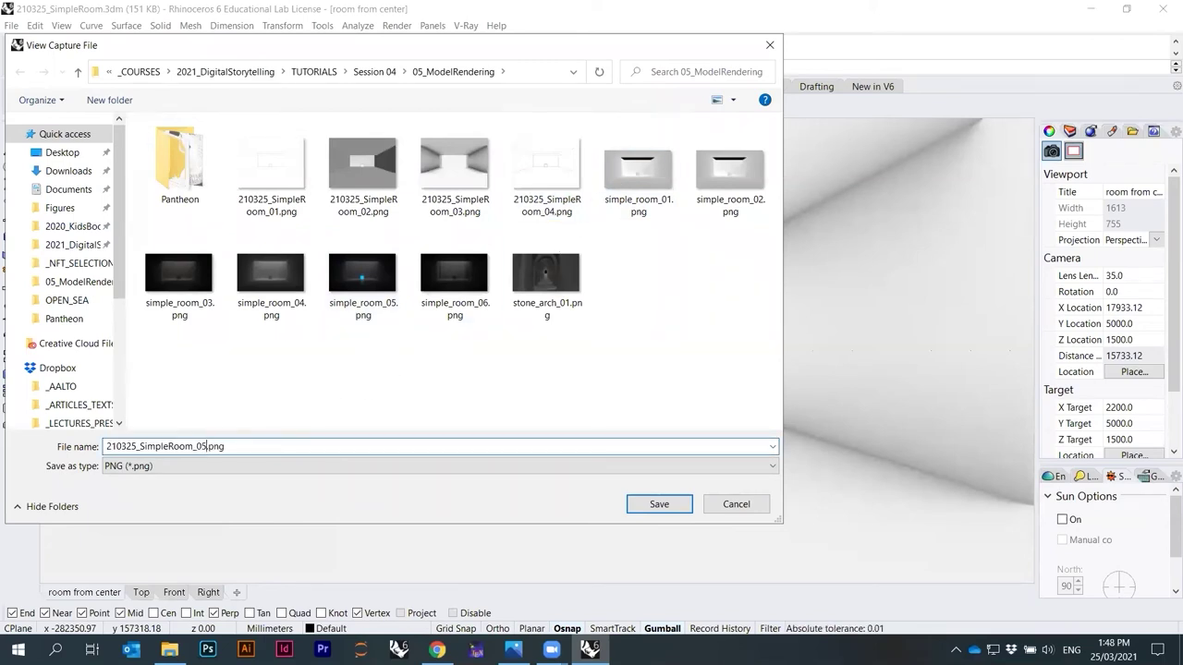
key("Return")
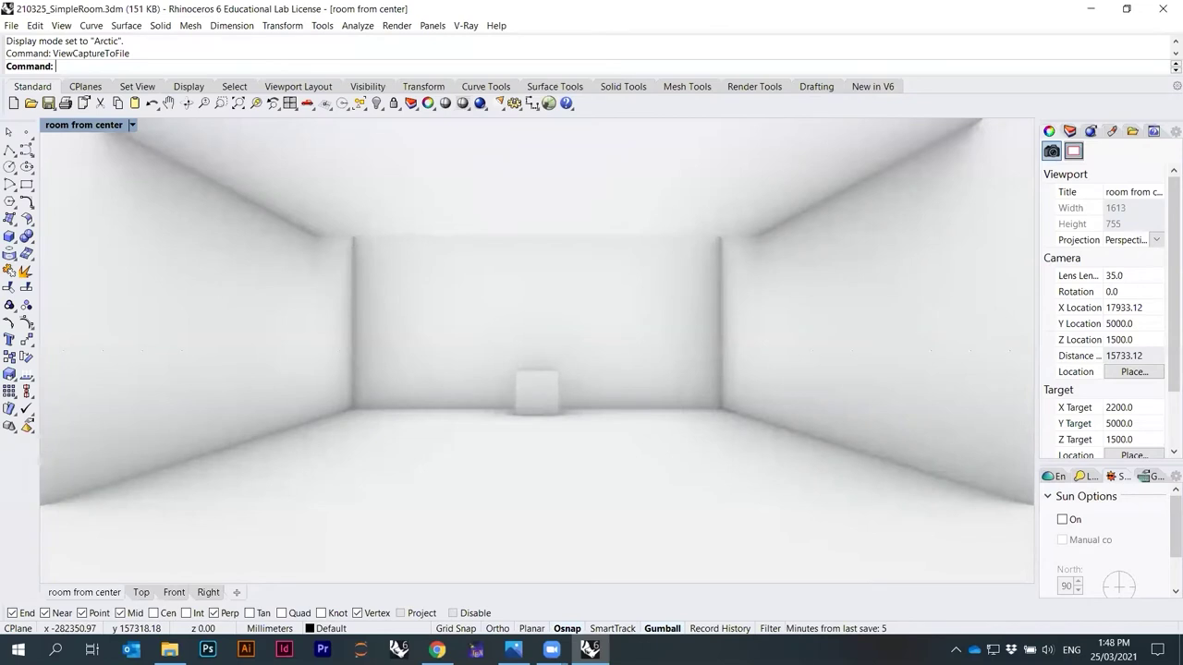
left_click(133, 125)
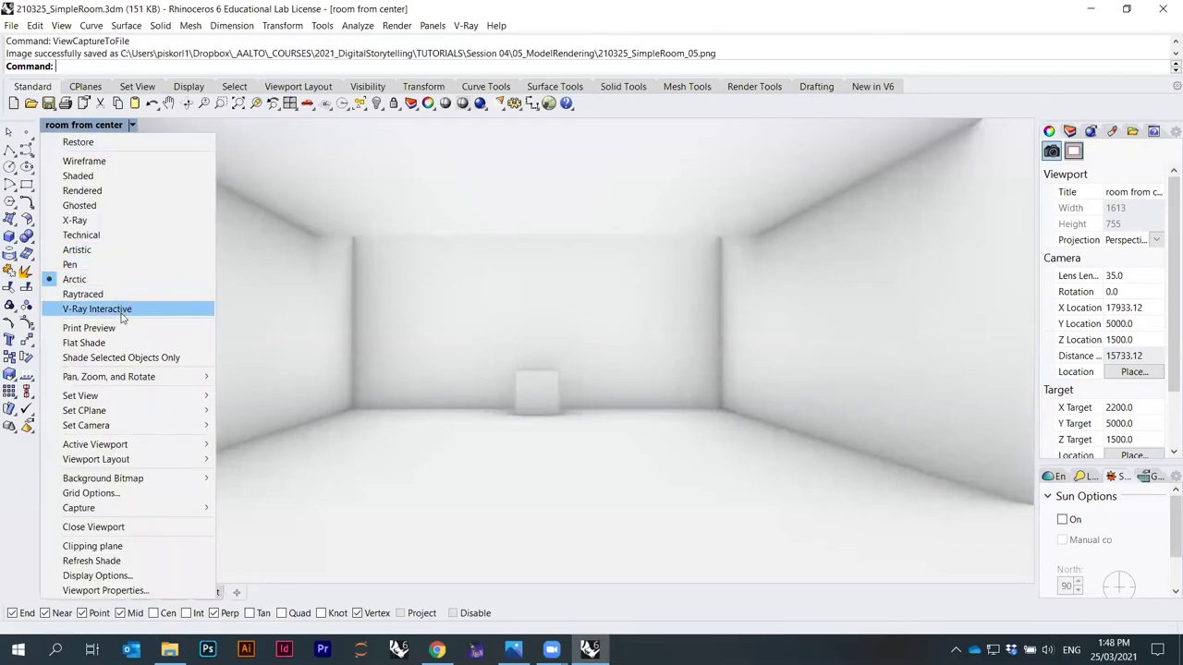
left_click(121, 127)
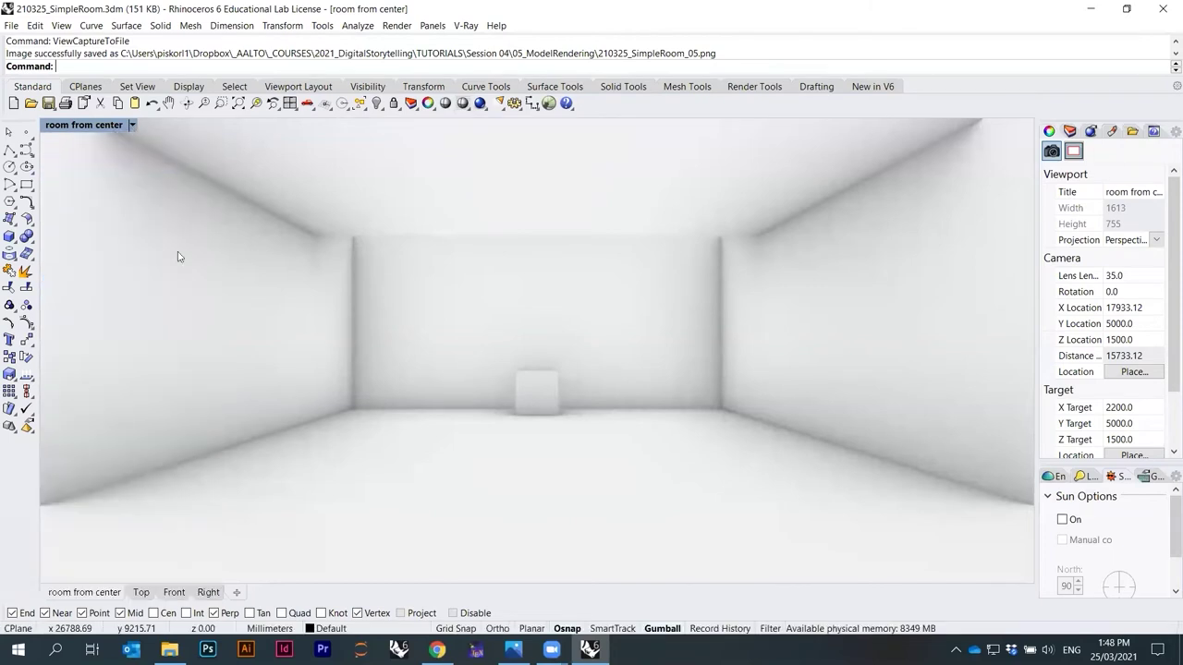
Switch to the 05_ModelRendering folder and review the captures 210325_SimpleRoom_01.png through 210325_SimpleRoom_04.png in Photos, inspecting the Rendered and Technical ones up close.
mouse_move(169, 649)
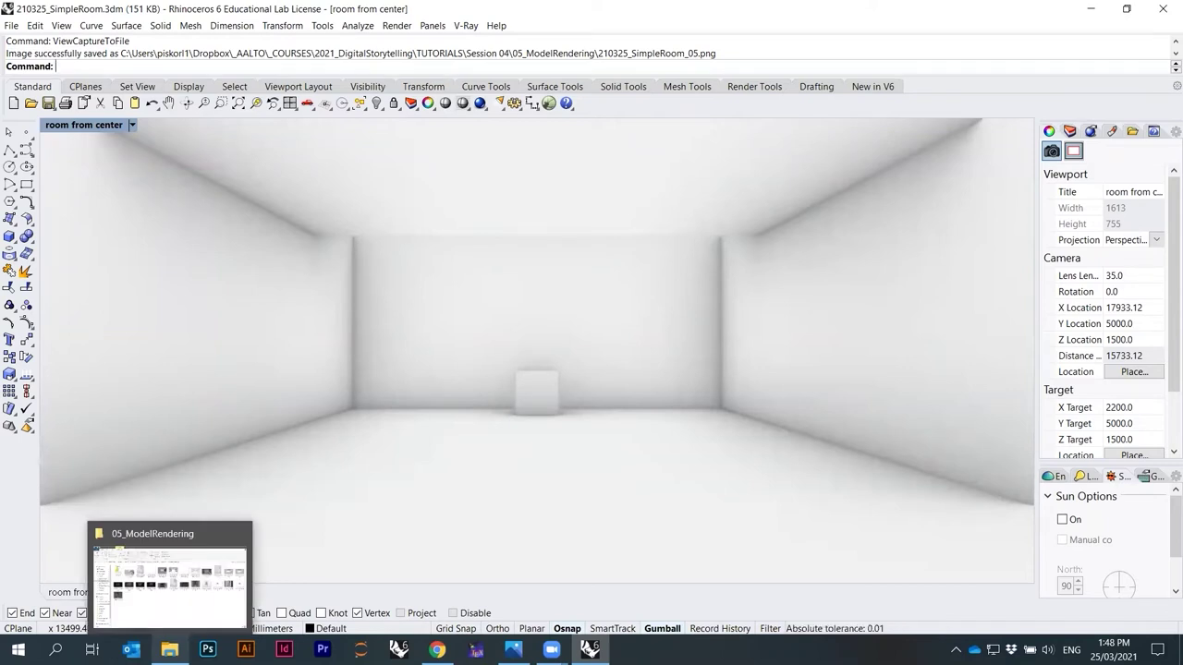
left_click(184, 601)
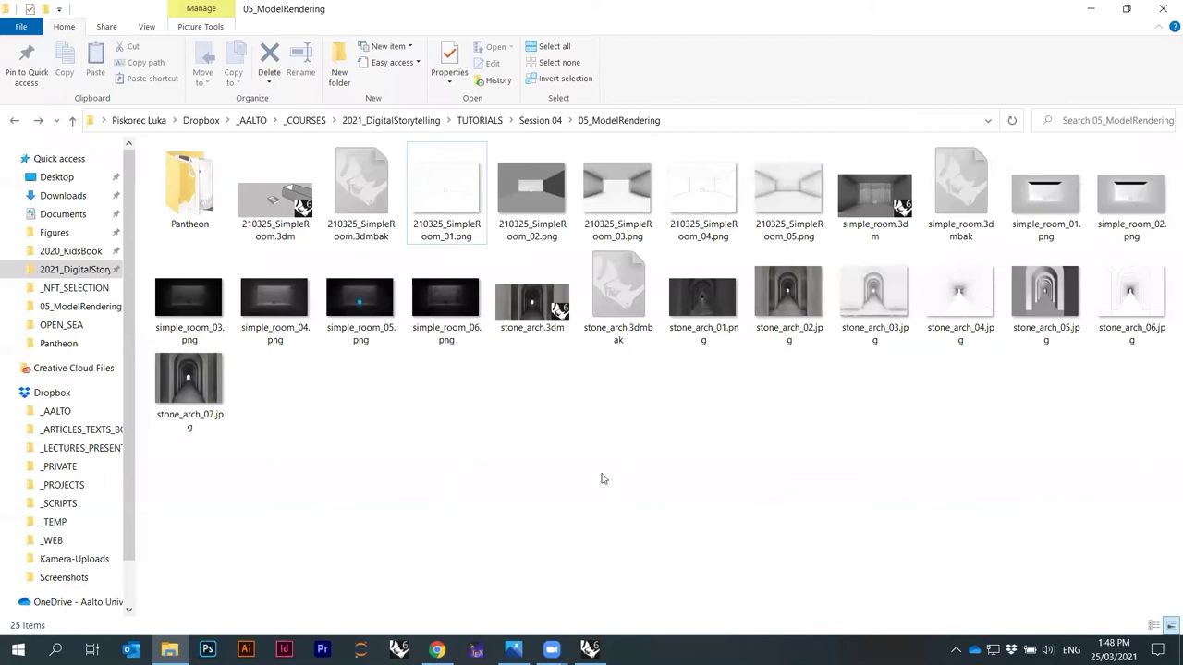
double_click(444, 196)
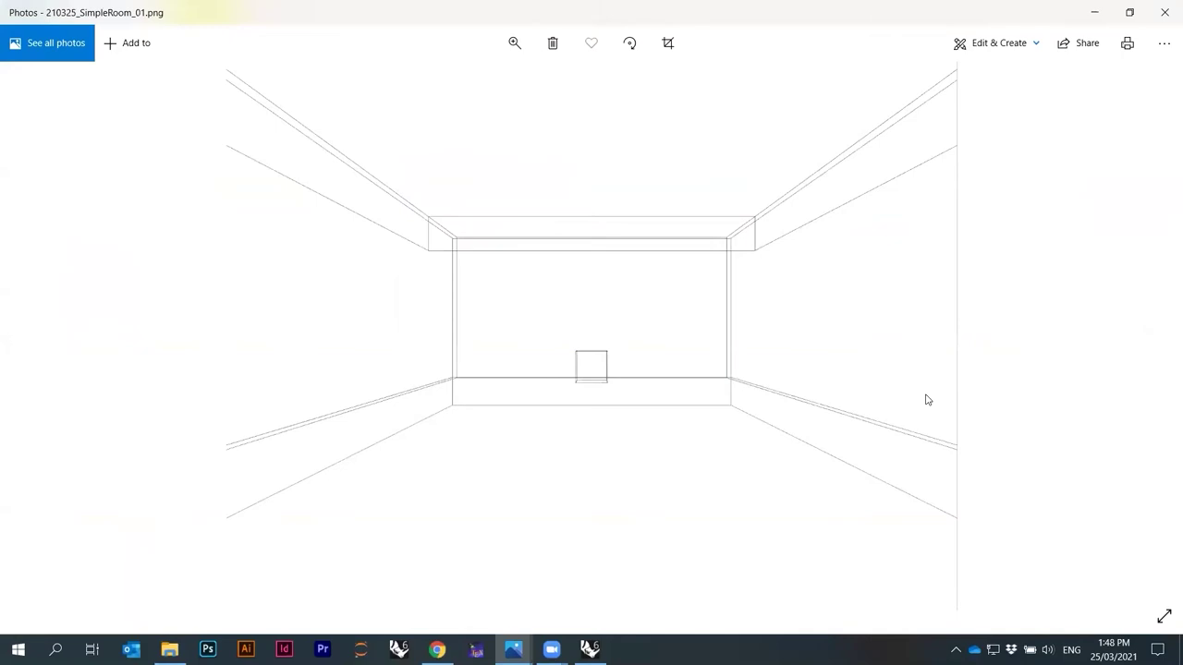
key("Right")
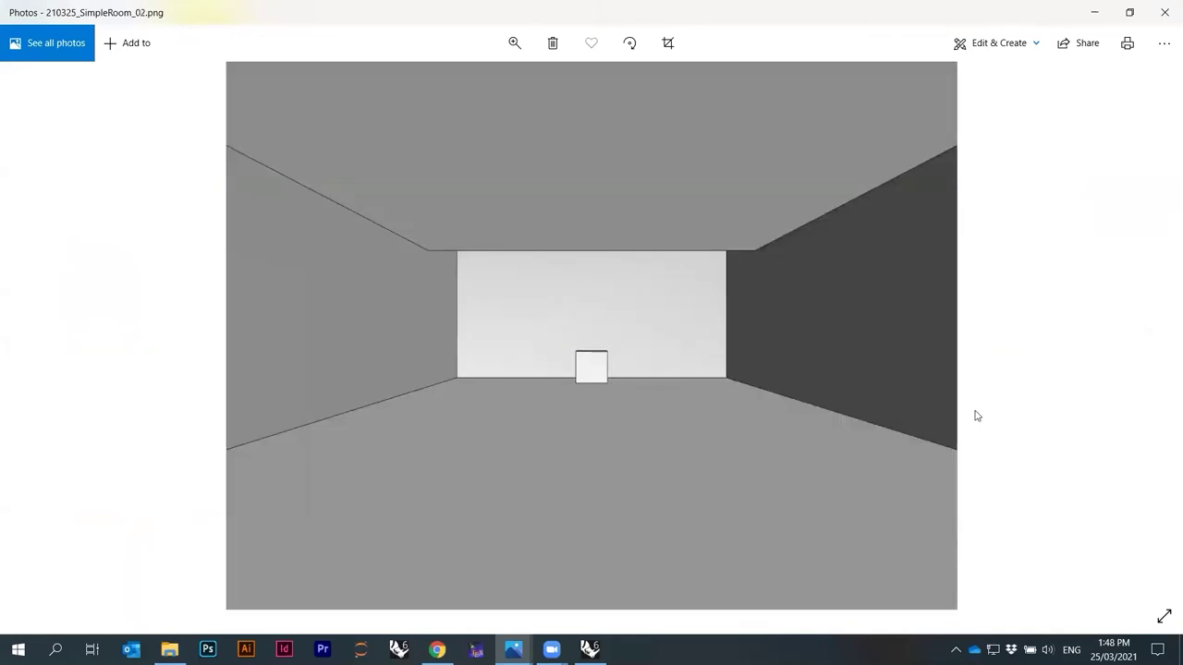
key("Right")
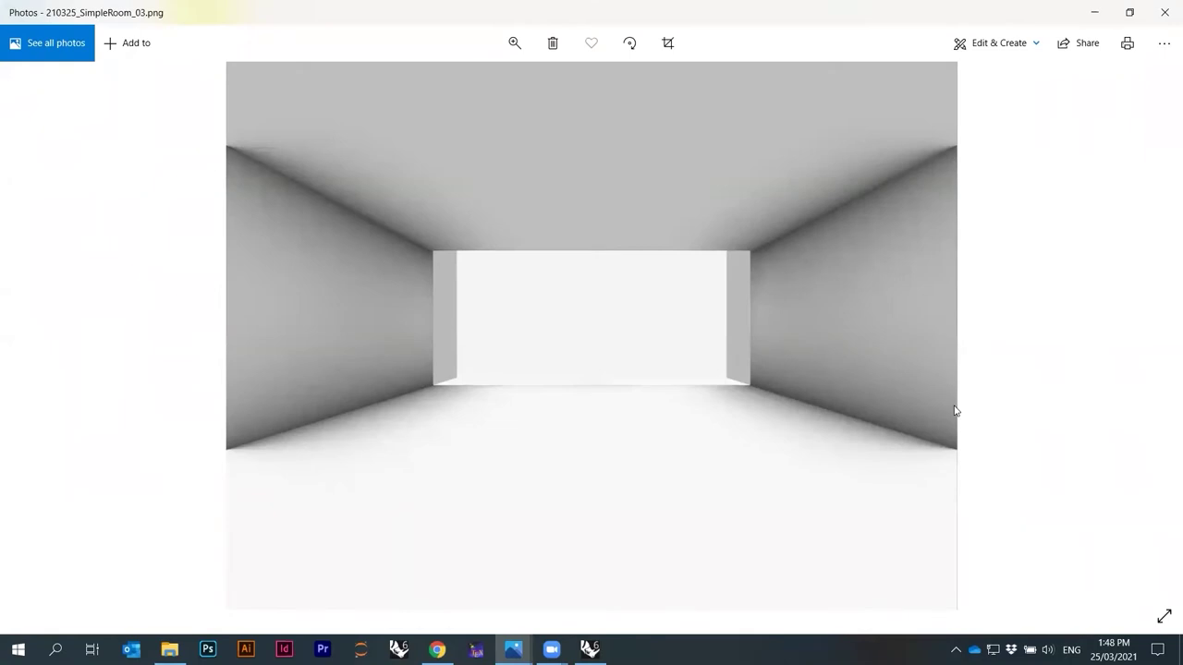
scroll(639, 380, "up", 3)
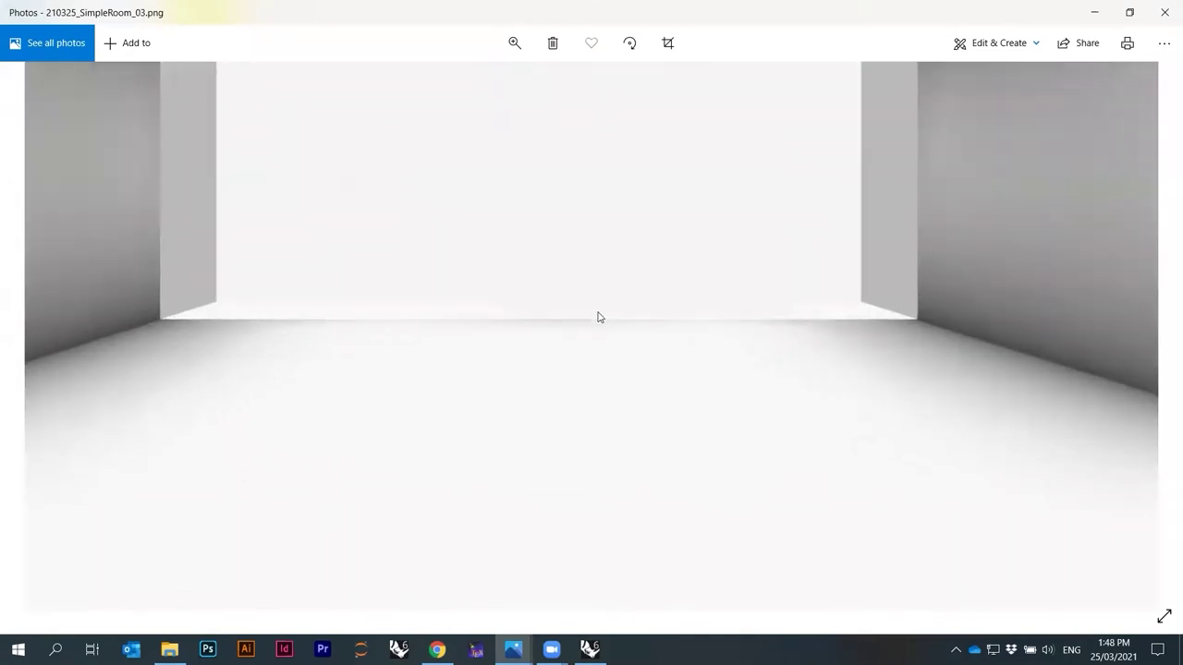
scroll(596, 448, "down", 4)
key("Right")
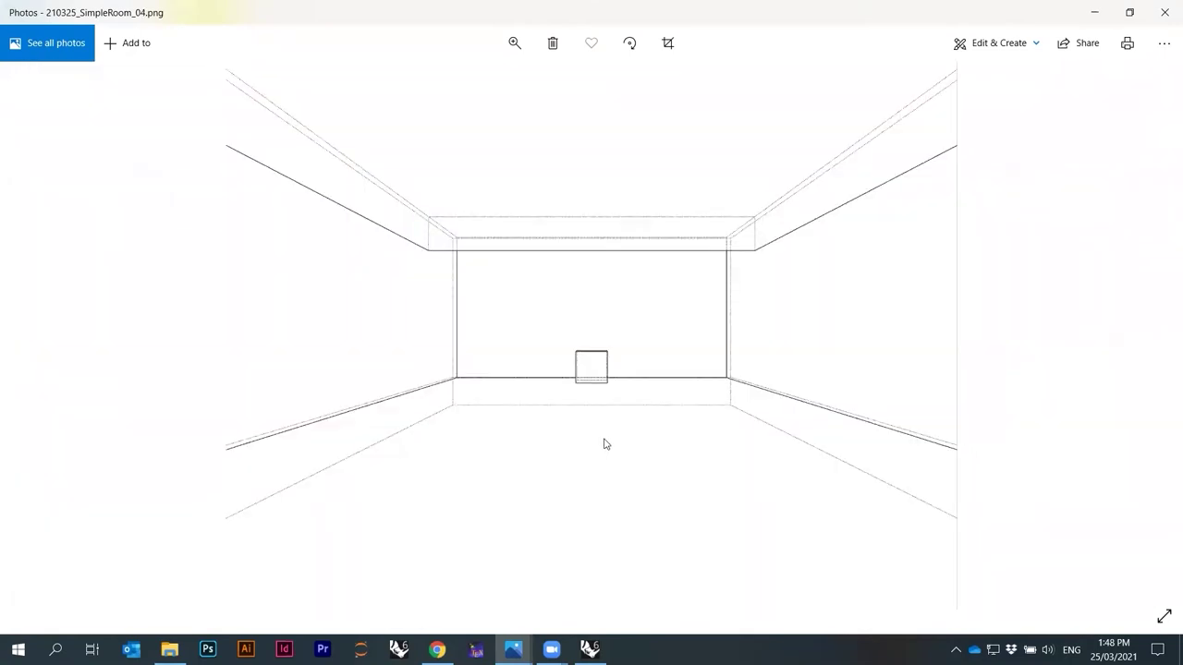
scroll(734, 410, "up", 4)
scroll(772, 352, "down", 4)
Inspect the Arctic capture 210325_SimpleRoom_05.png up close and close the image viewer.
key("Right")
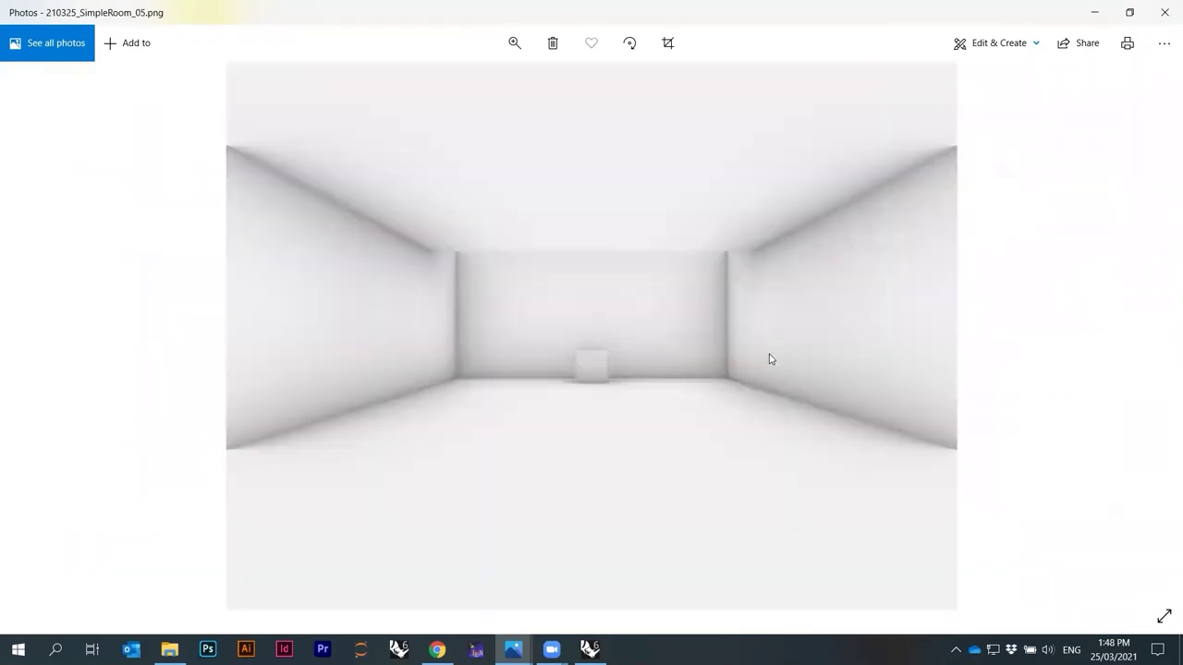
scroll(660, 342, "up", 4)
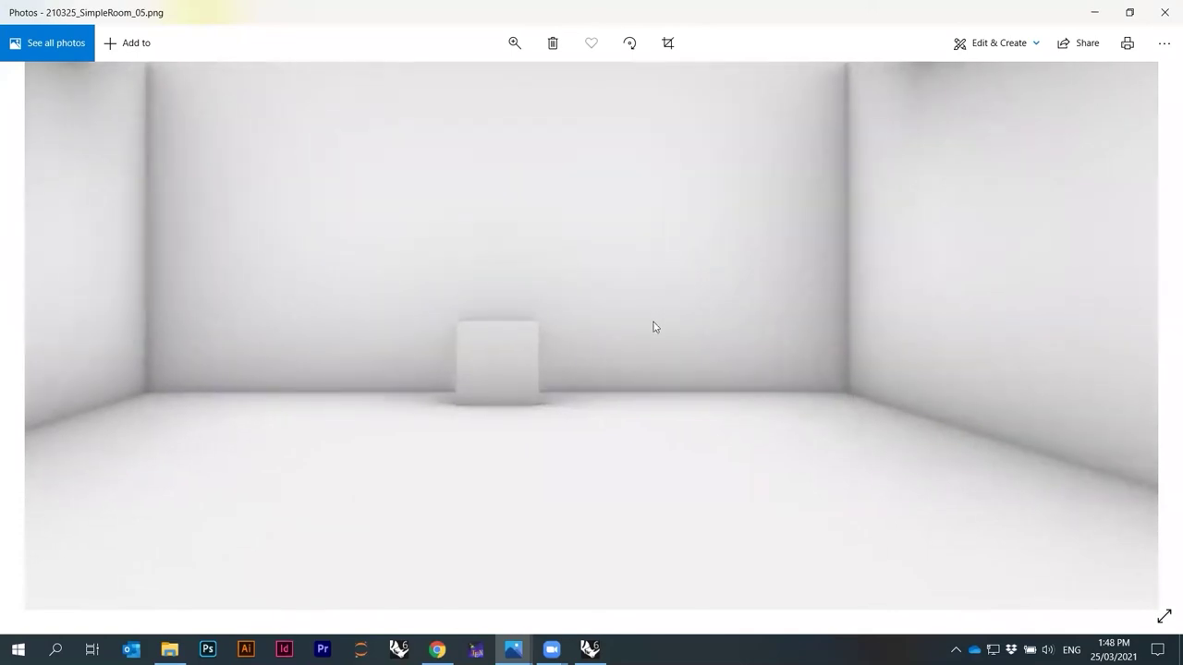
scroll(618, 372, "up", 1)
scroll(256, 249, "up", 3)
scroll(256, 248, "left", 3)
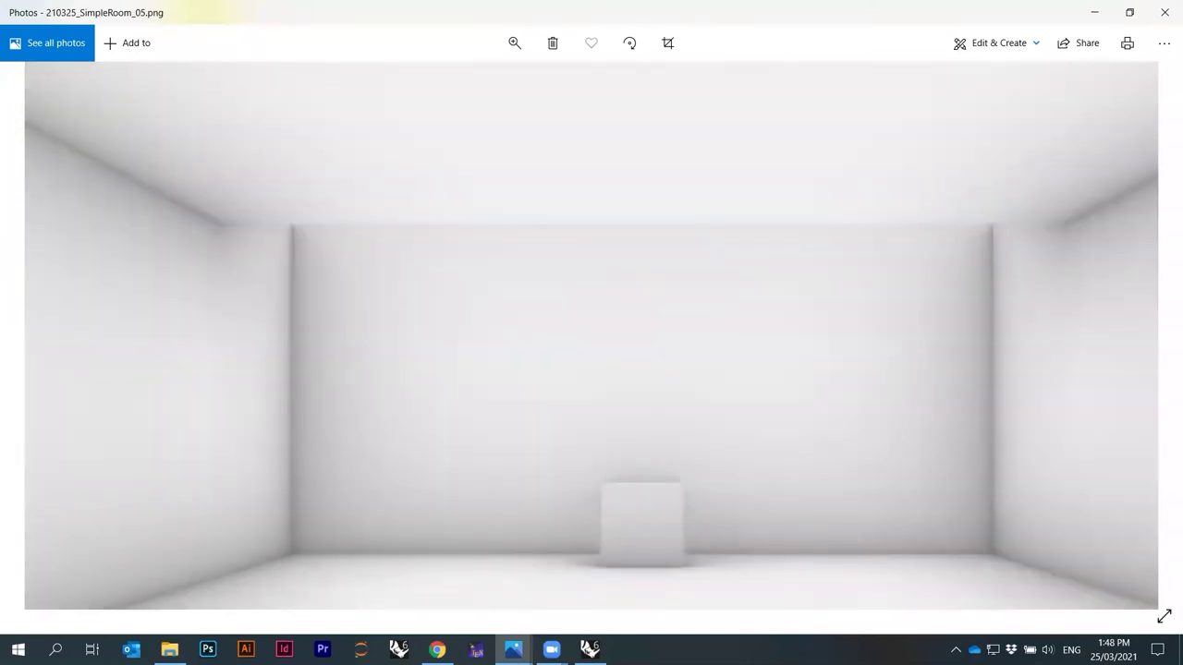
scroll(674, 430, "down", 4)
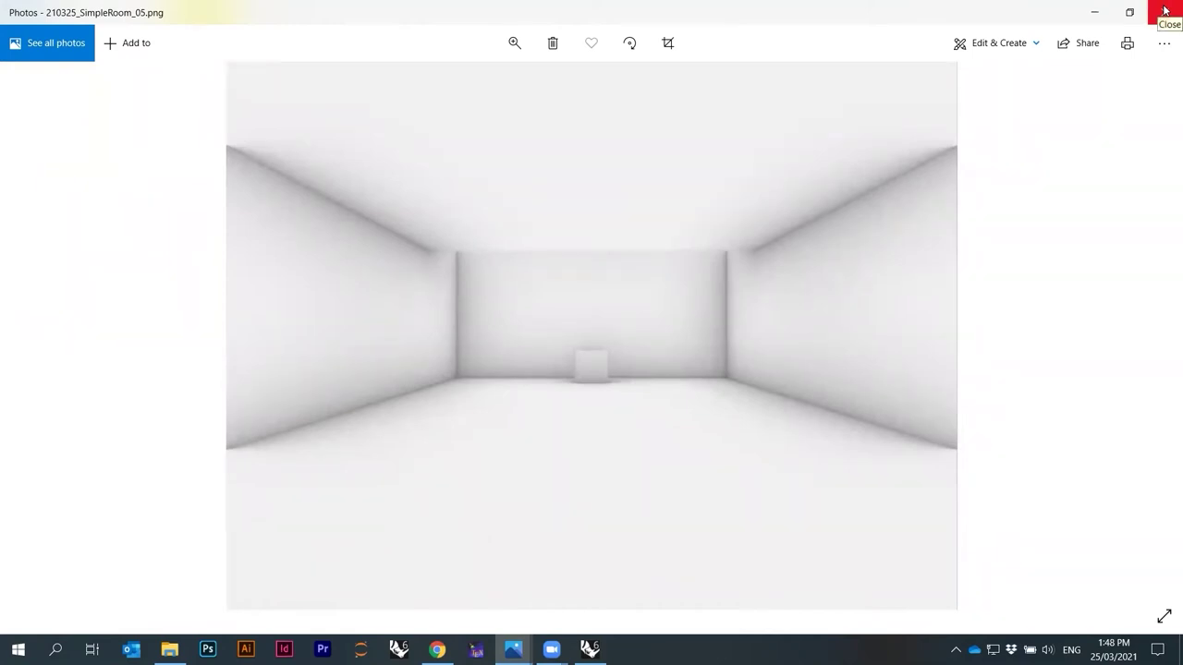
left_click(1164, 11)
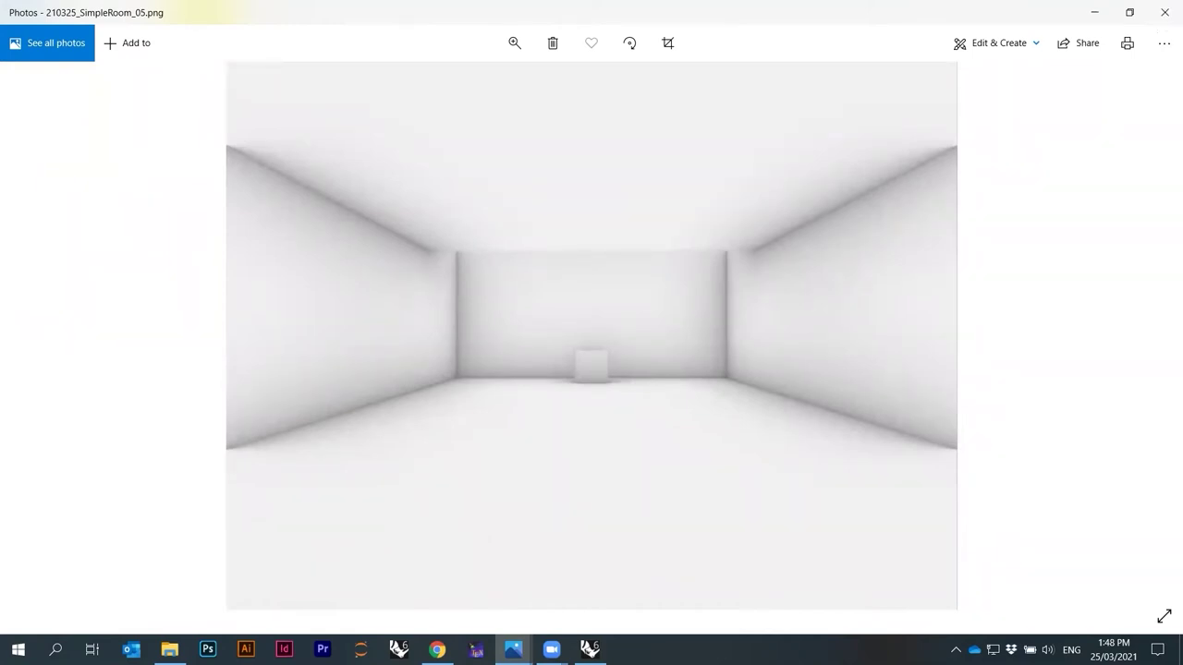
left_click(1162, 11)
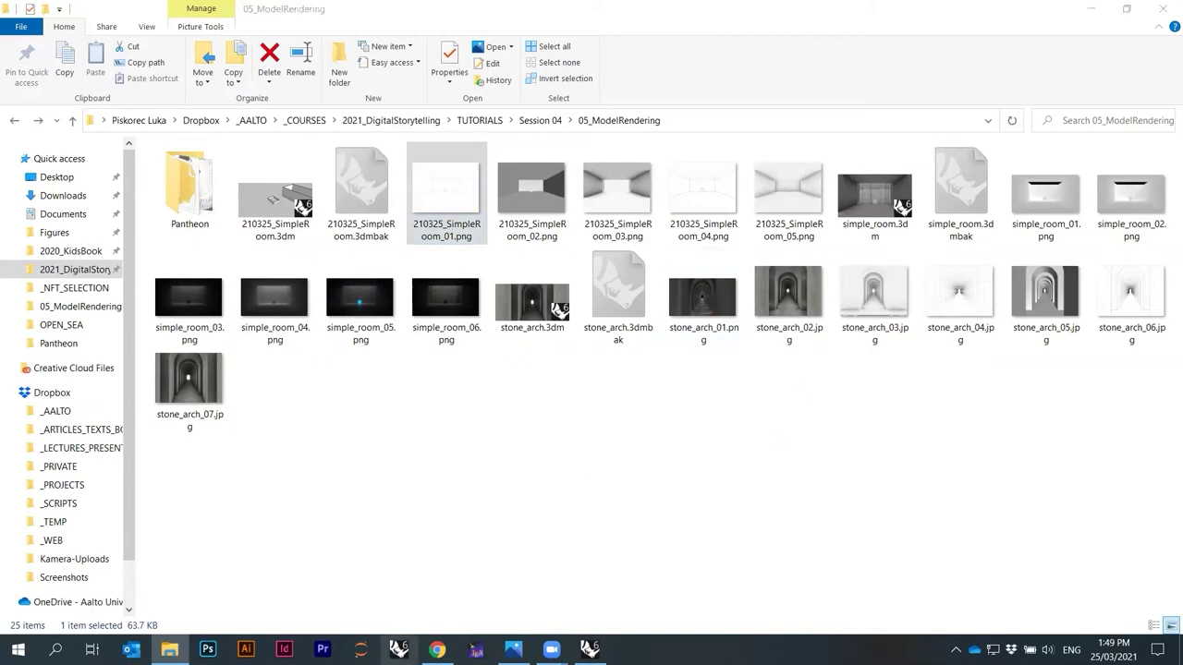
Switch back to Rhino and set the display mode of the room from center viewport to Shaded.
left_click(589, 650)
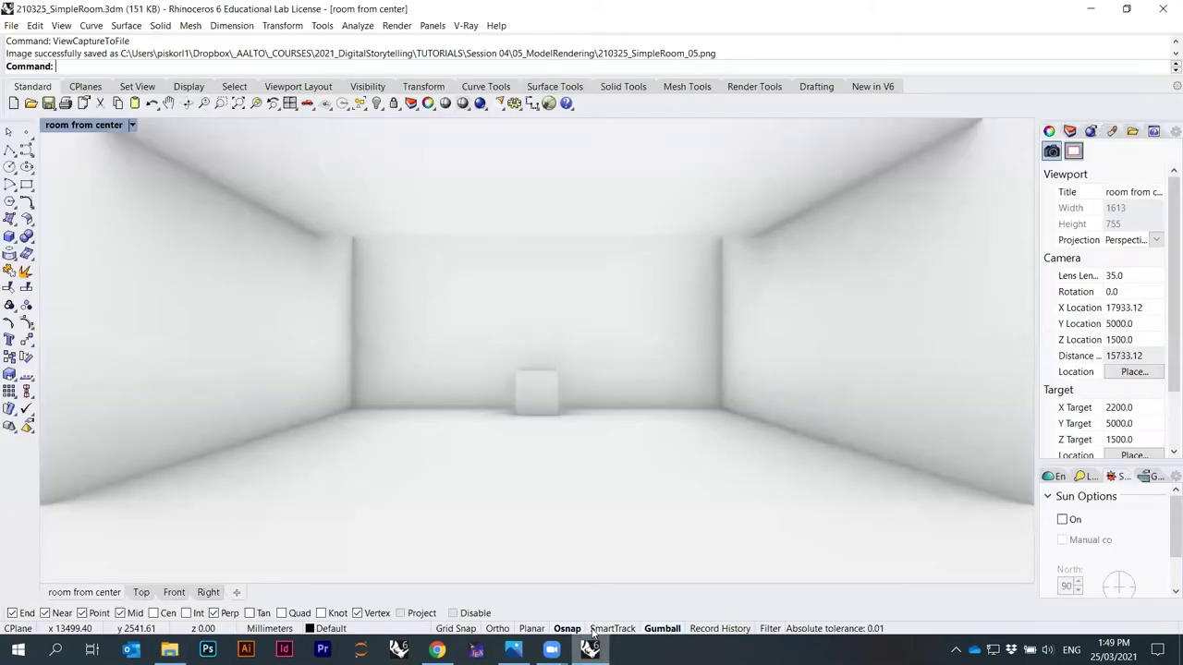
left_click(132, 125)
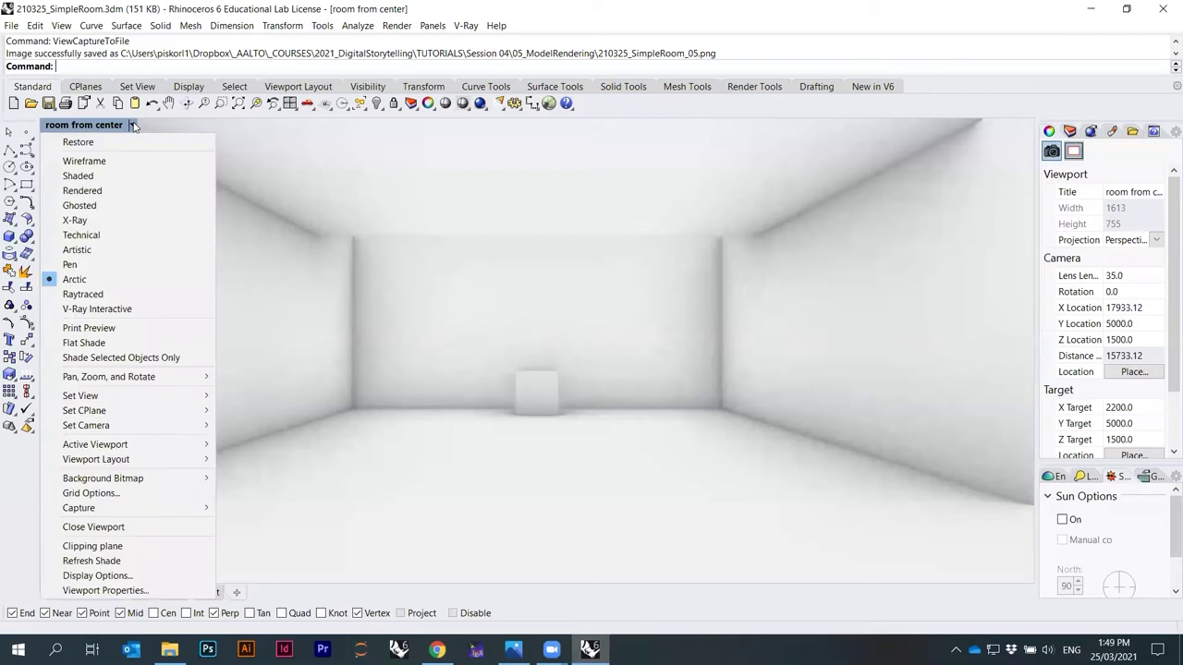
left_click(124, 175)
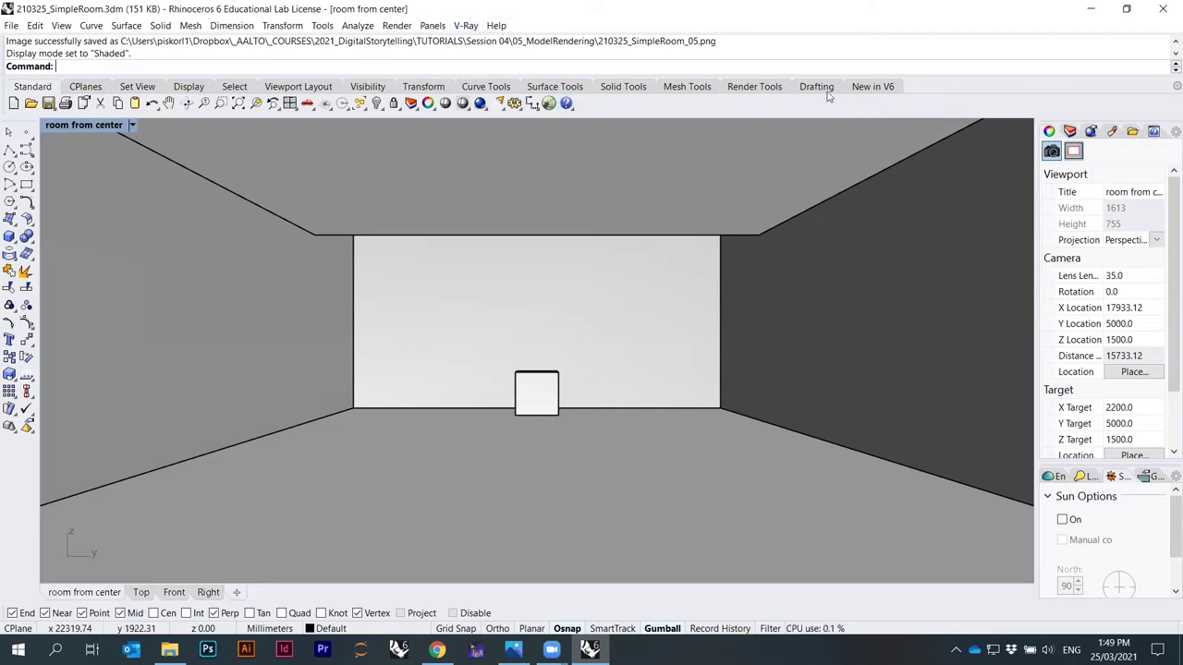
Examine the available render tools, the V-Ray commands and the current renderer options.
left_click(754, 86)
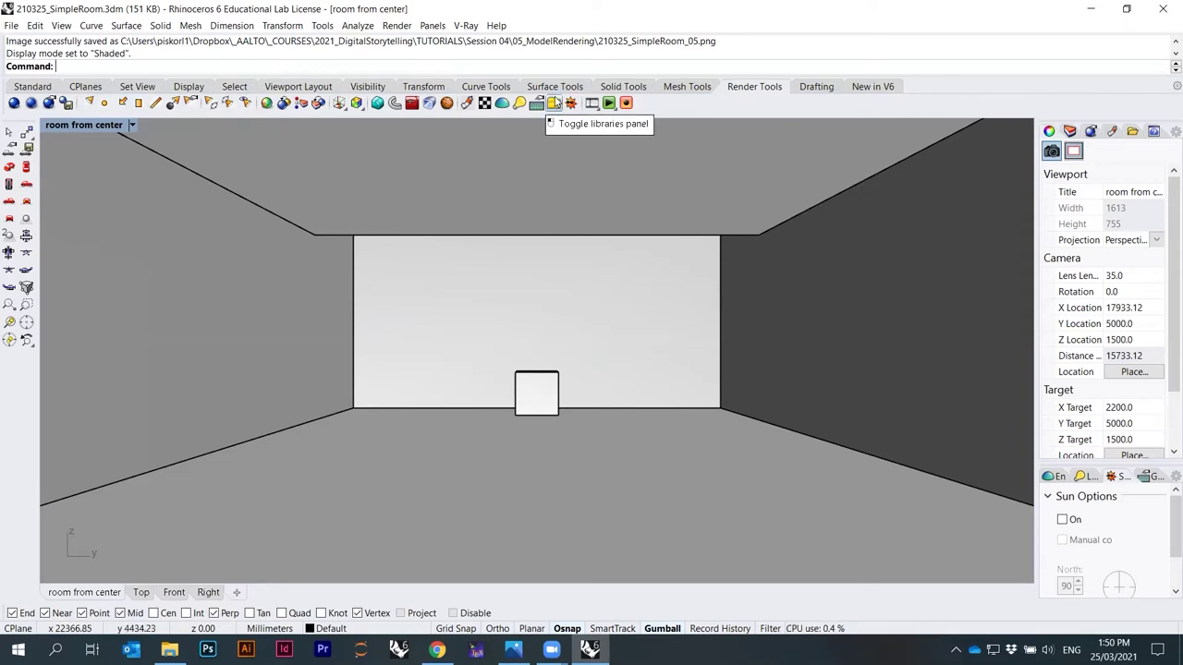
left_click(465, 26)
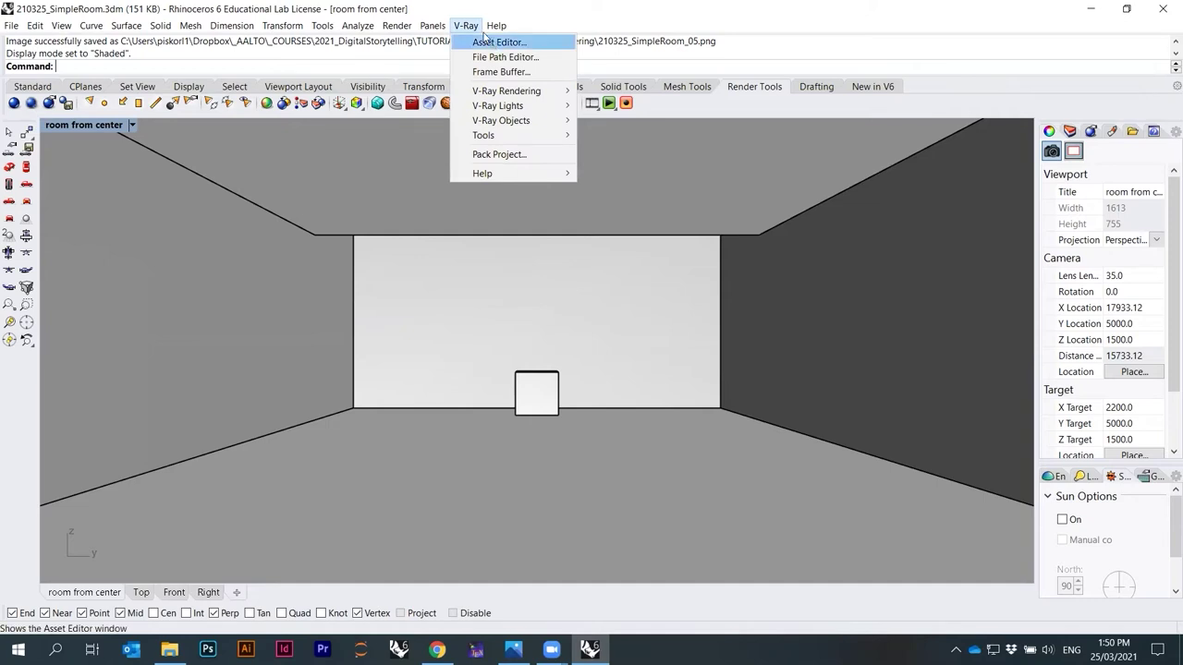
key("Left")
mouse_move(401, 31)
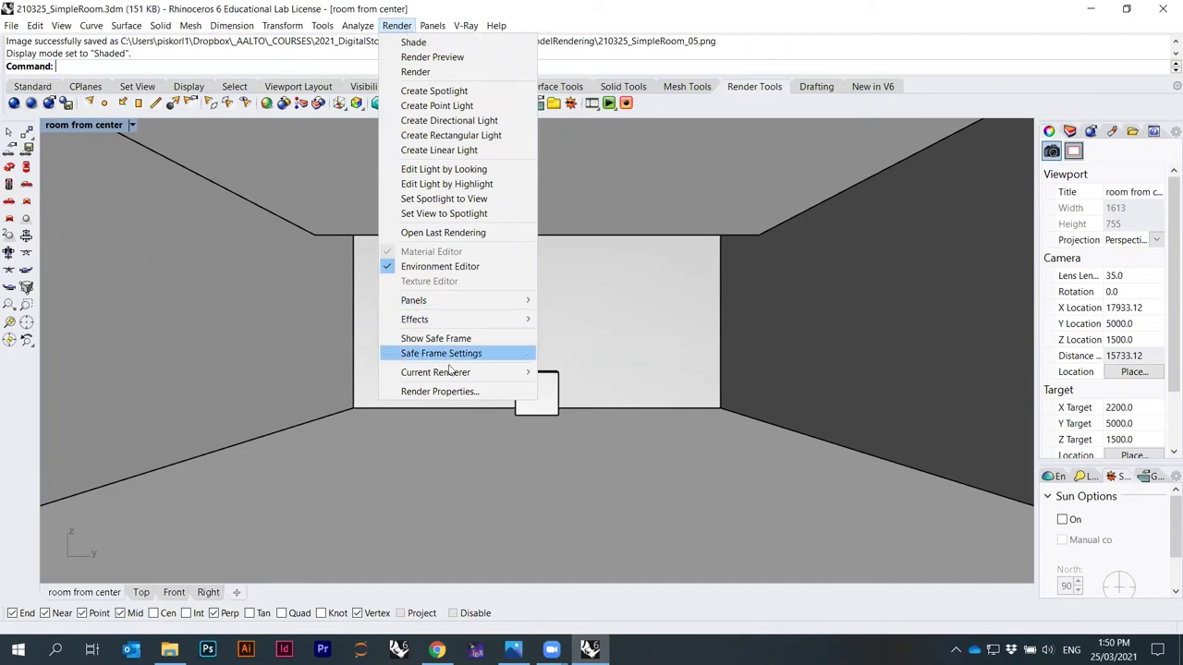
mouse_move(502, 373)
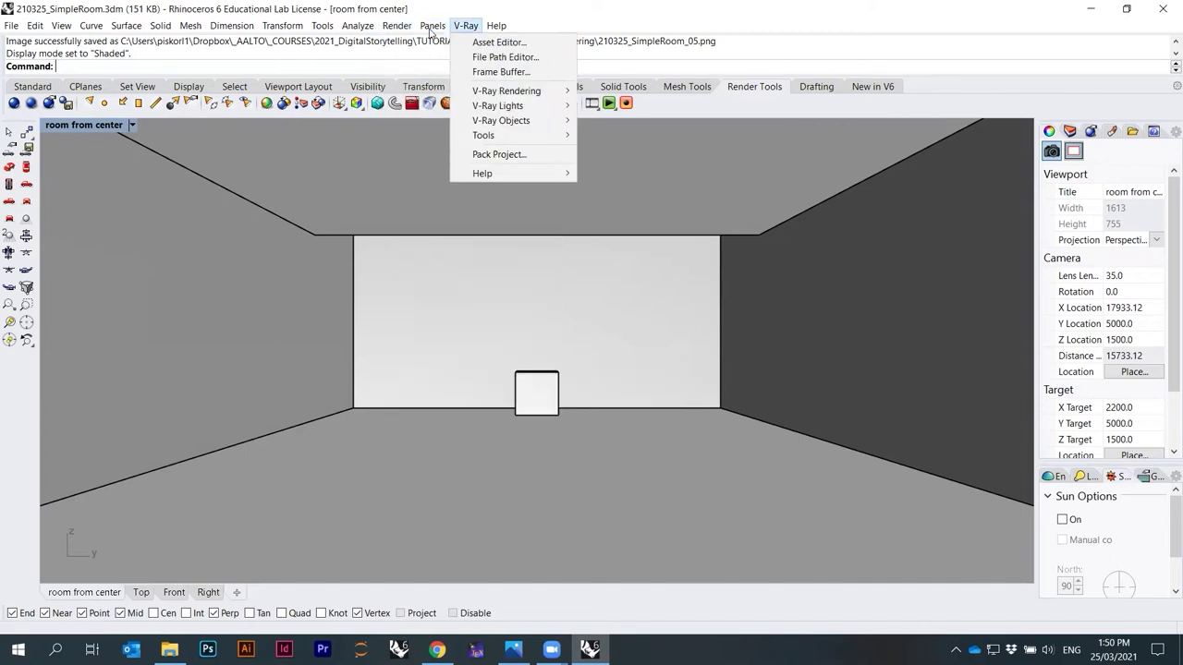
Open the V-Ray Asset Editor, move it off the middle of the viewport and expand its material library.
left_click(497, 42)
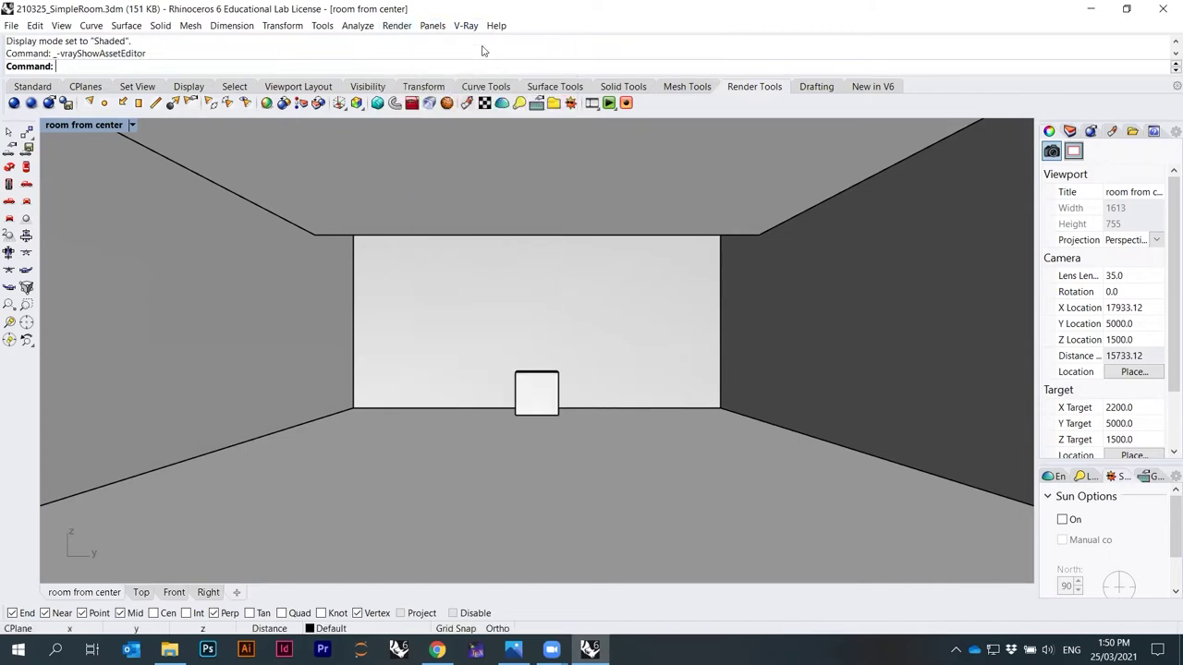
left_click_drag(596, 67, 882, 70)
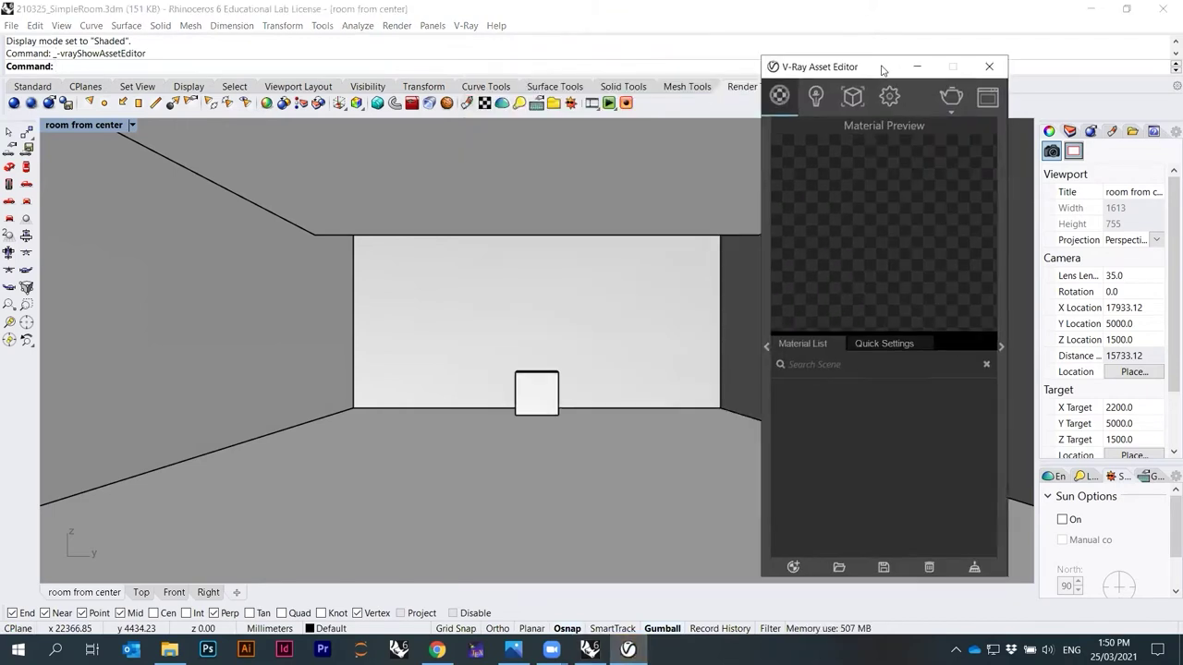
left_click(765, 248)
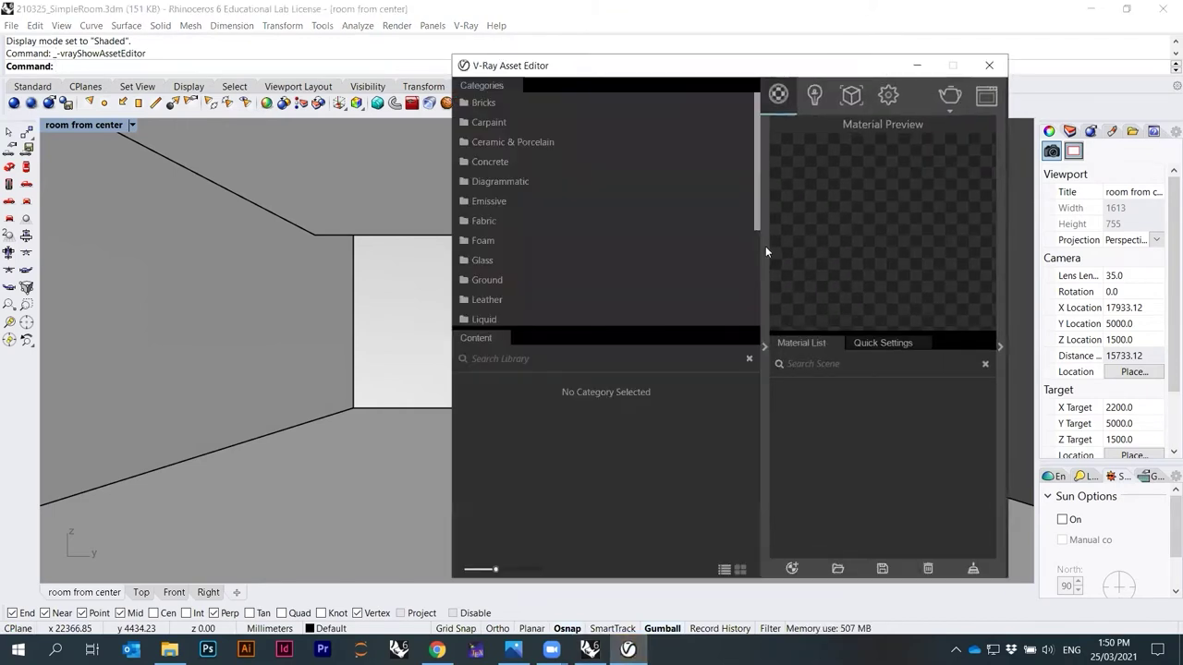
left_click(765, 344)
left_click(764, 331)
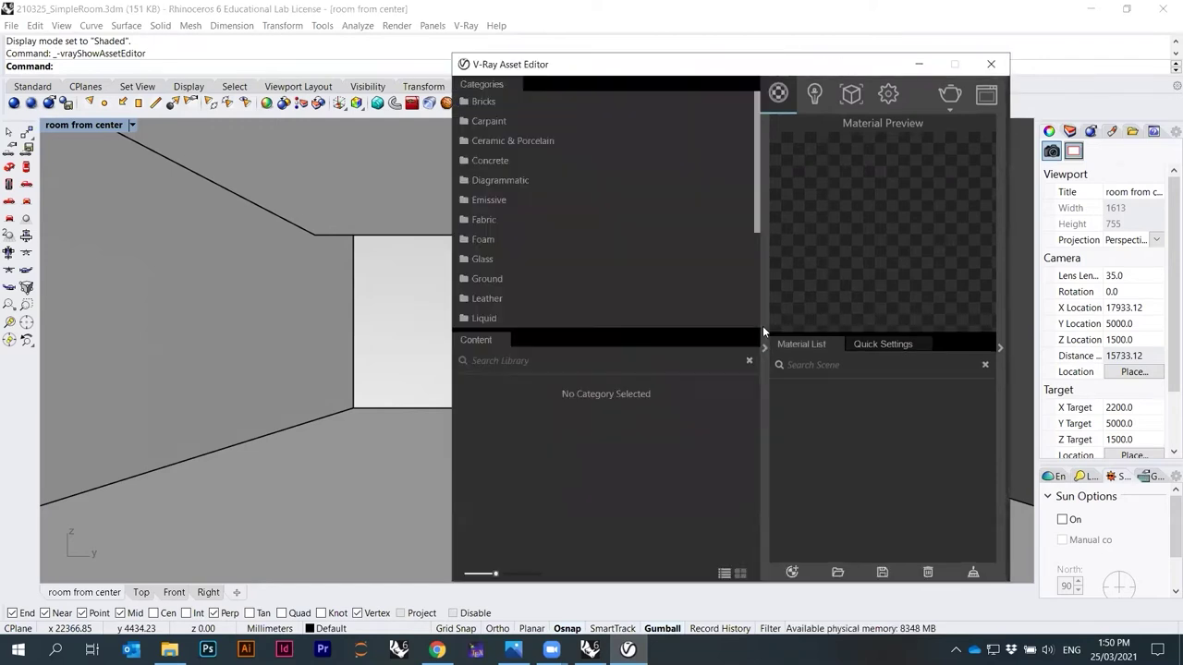
Browse the V-Ray material library's categories and view the contents of the Paper and Concrete categories.
scroll(759, 254, "down", 2)
scroll(761, 268, "down", 2)
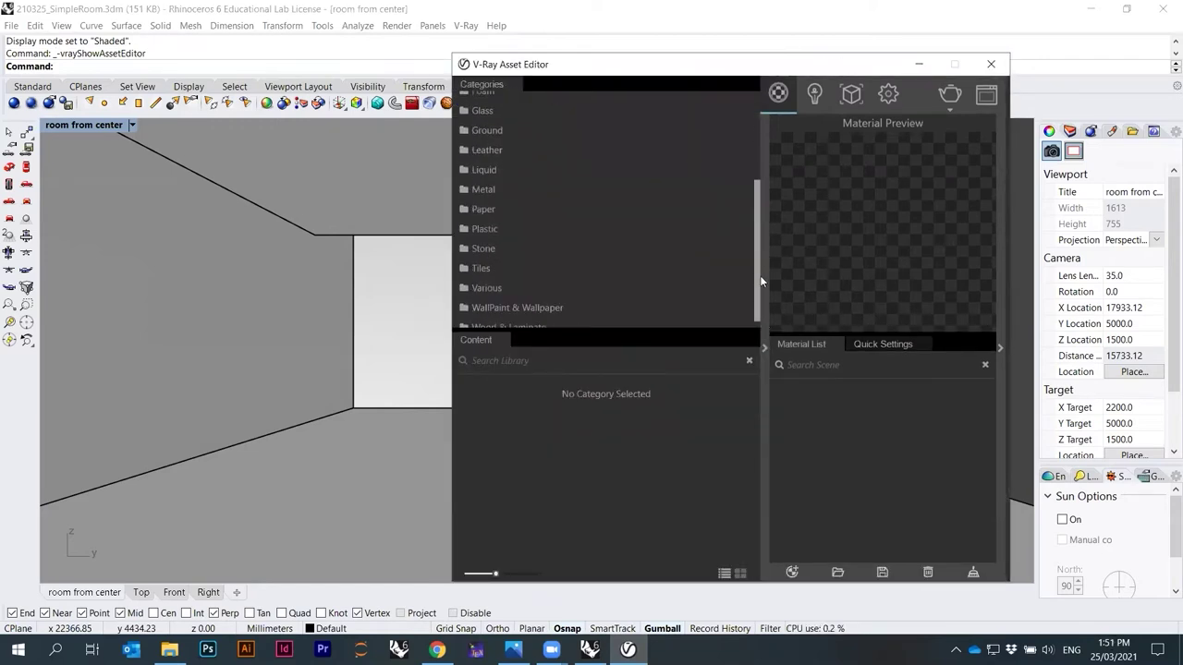
scroll(761, 275, "down", 1)
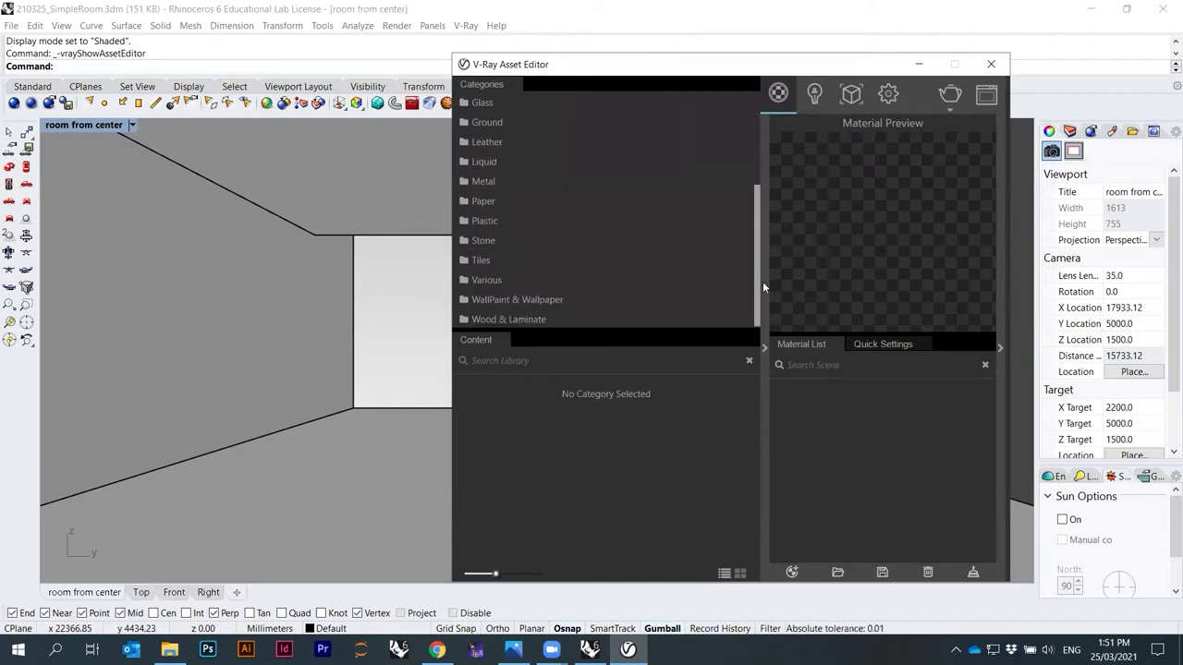
left_click(493, 202)
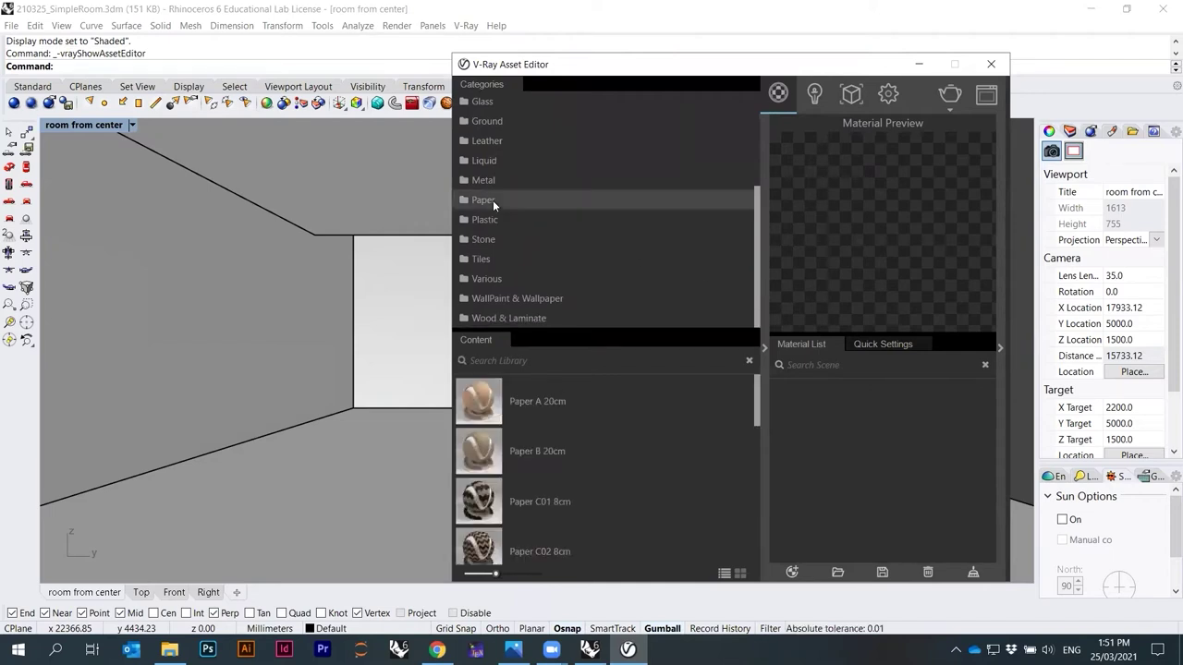
scroll(758, 280, "up", 5)
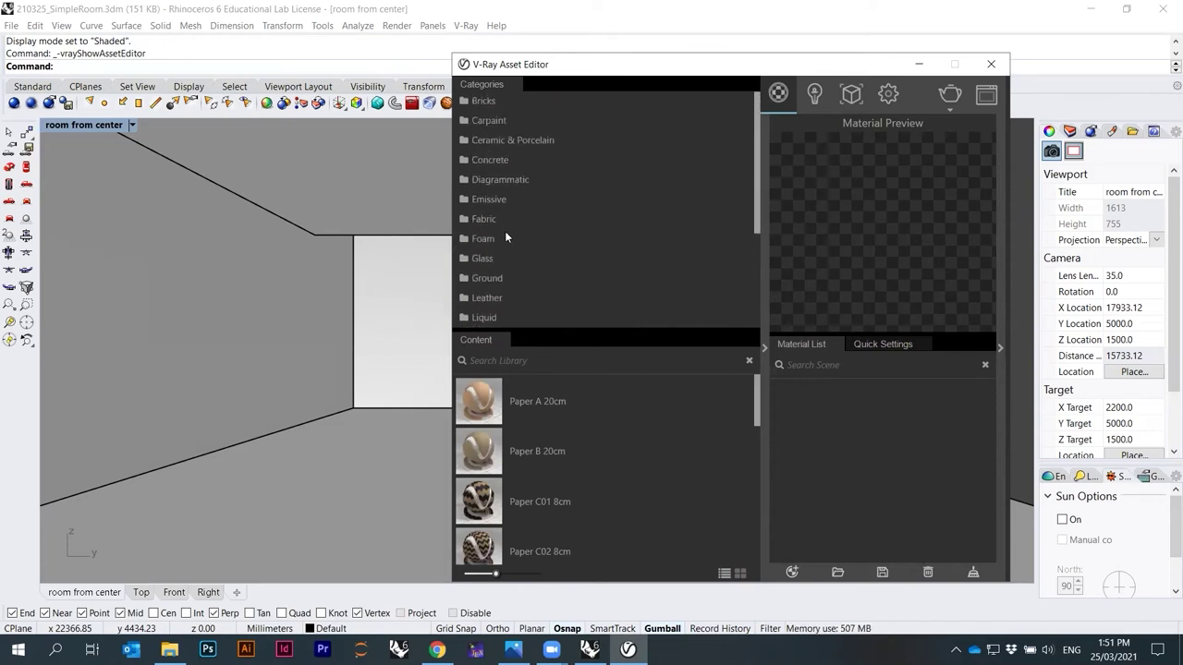
left_click(502, 163)
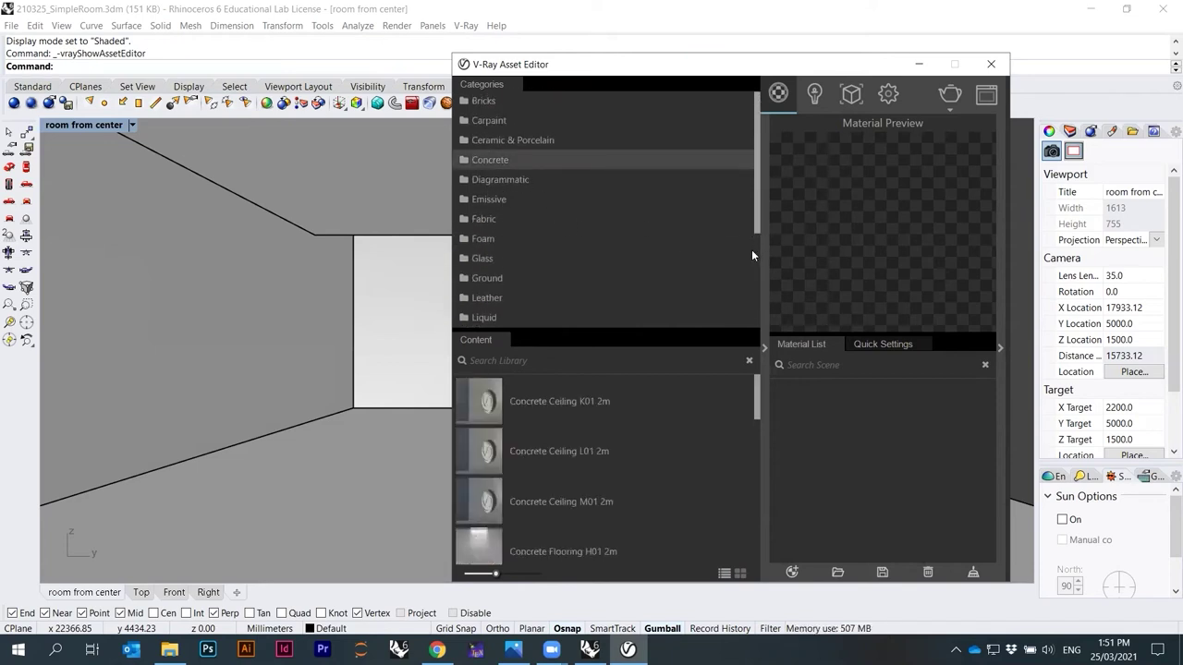
mouse_move(755, 398)
left_mouse_down()
mouse_move(762, 534)
mouse_move(752, 386)
left_mouse_up()
left_click_drag(755, 207, 732, 236)
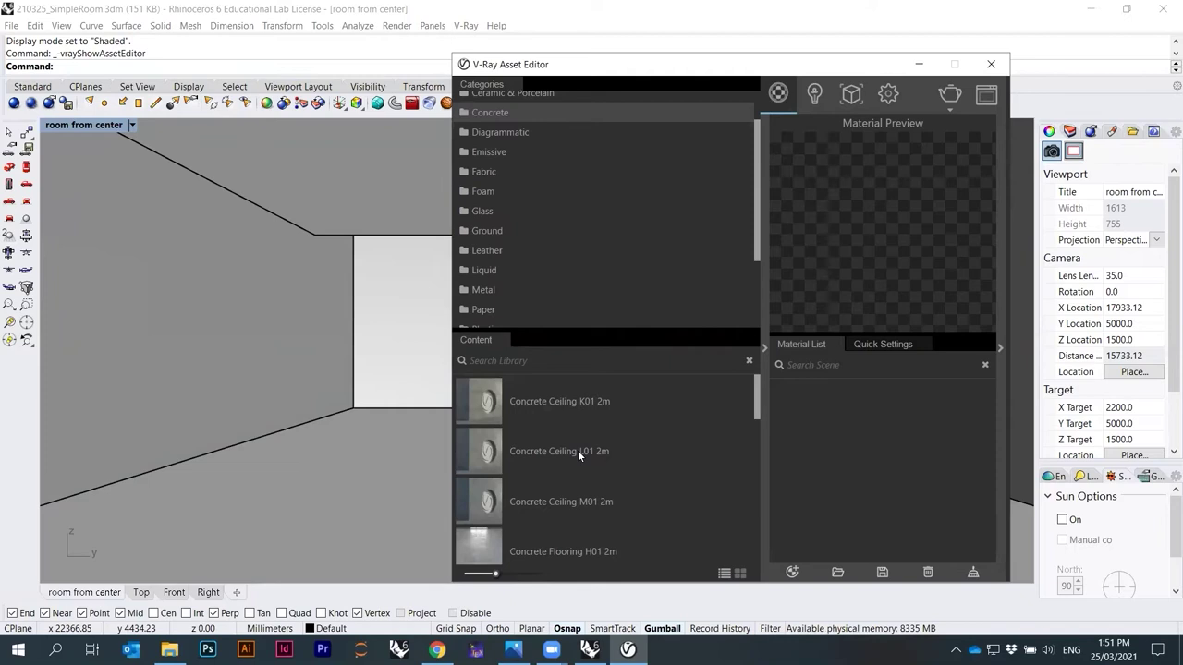
left_click_drag(758, 242, 766, 212)
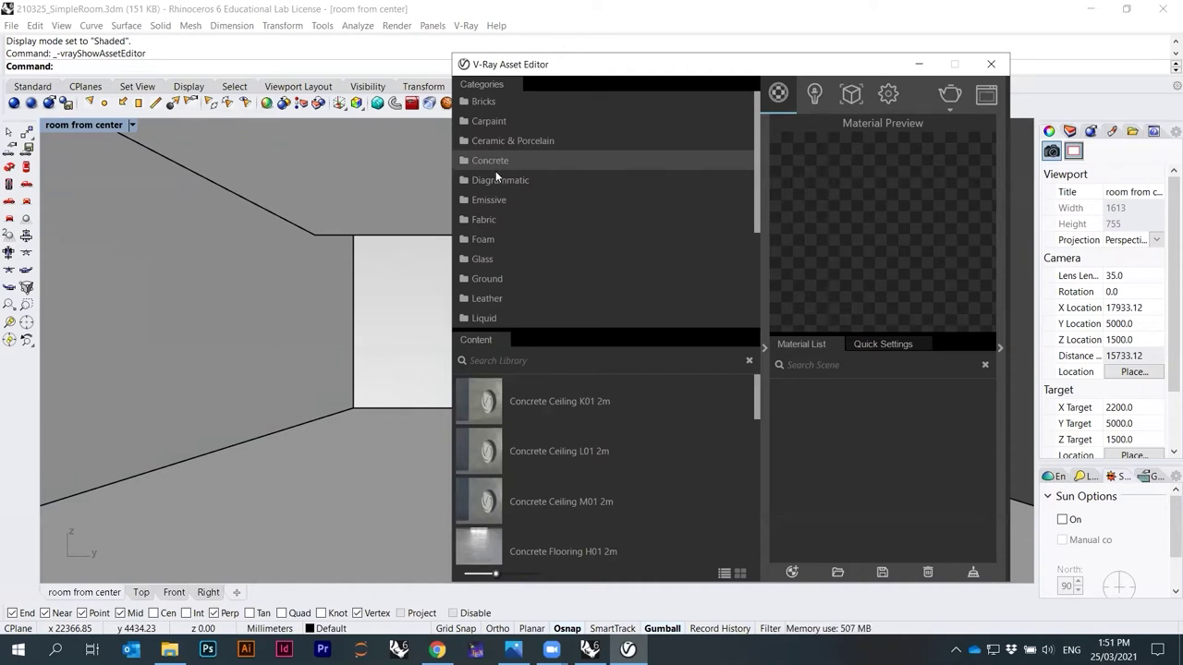
View the Emissive materials, return to the Concrete category, and move the Asset Editor towards the viewport's middle.
left_click(492, 201)
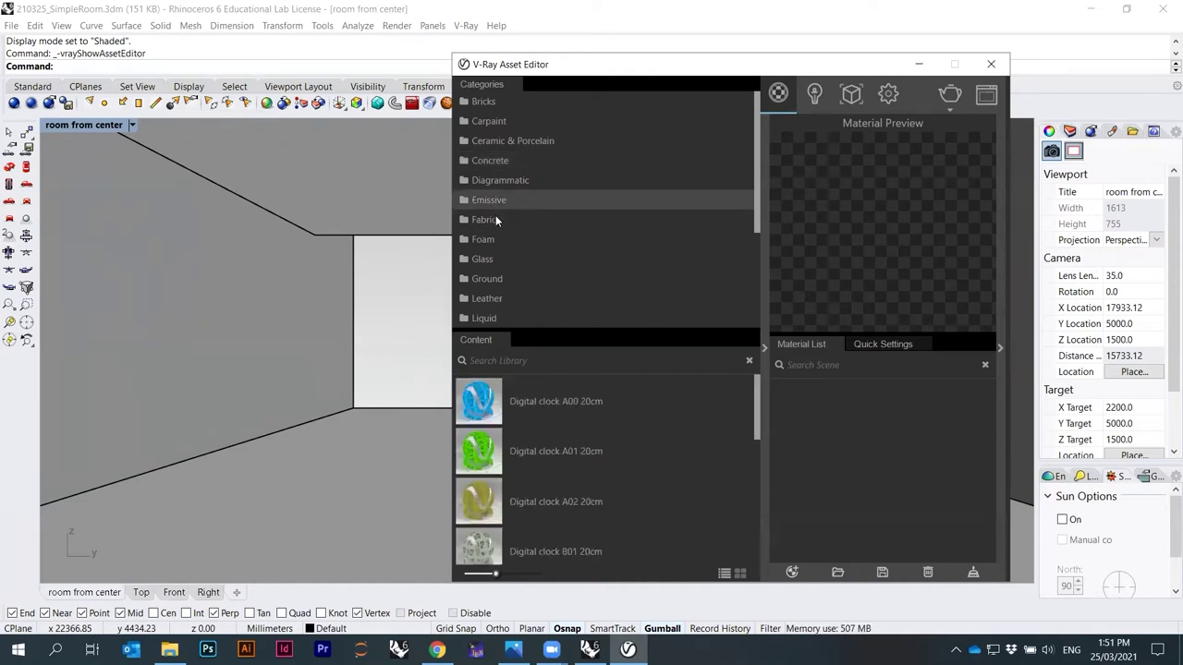
scroll(756, 235, "down", 2)
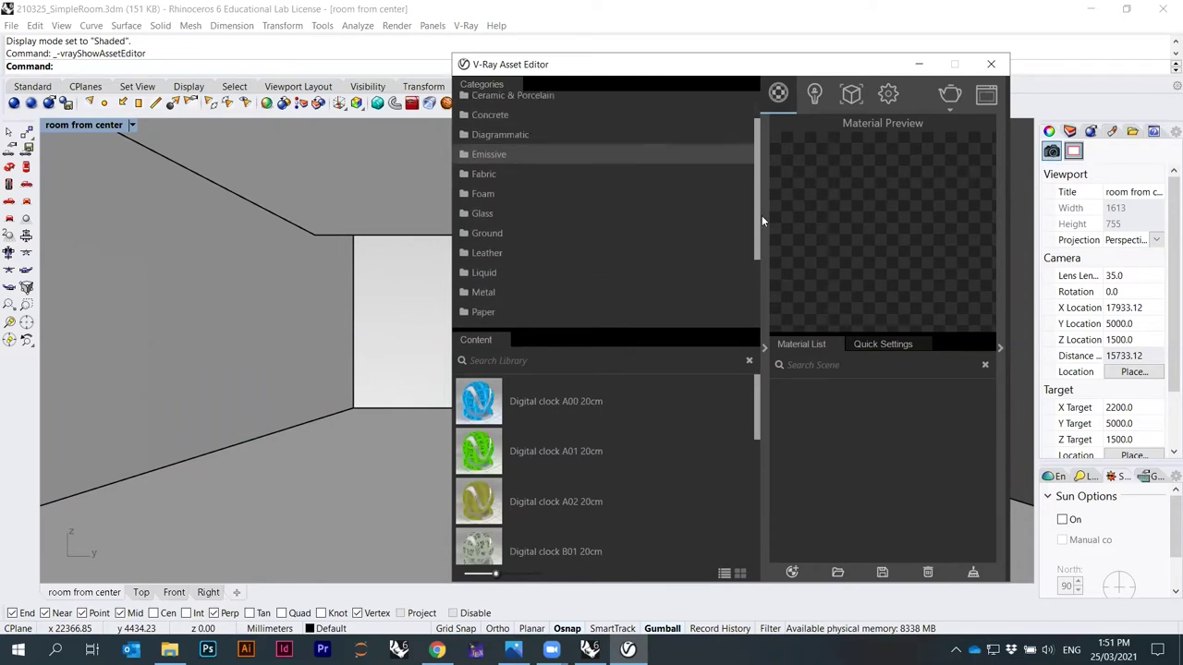
scroll(761, 216, "up", 2)
left_click(490, 162)
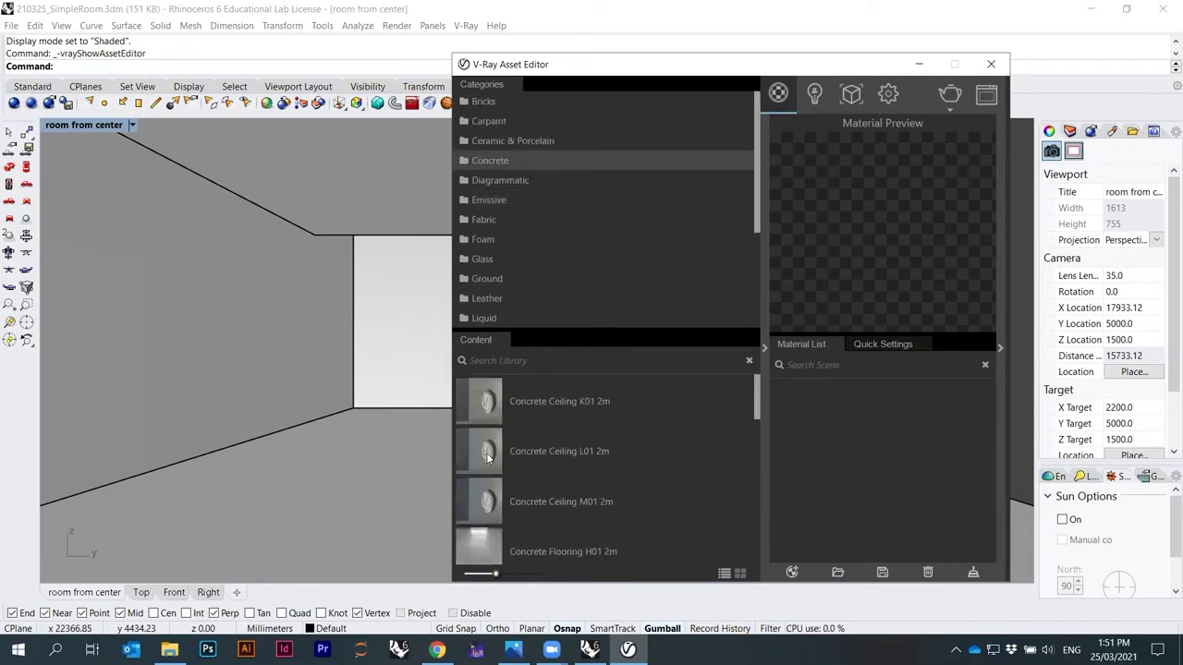
left_click_drag(761, 399, 649, 236)
left_click_drag(591, 67, 370, 62)
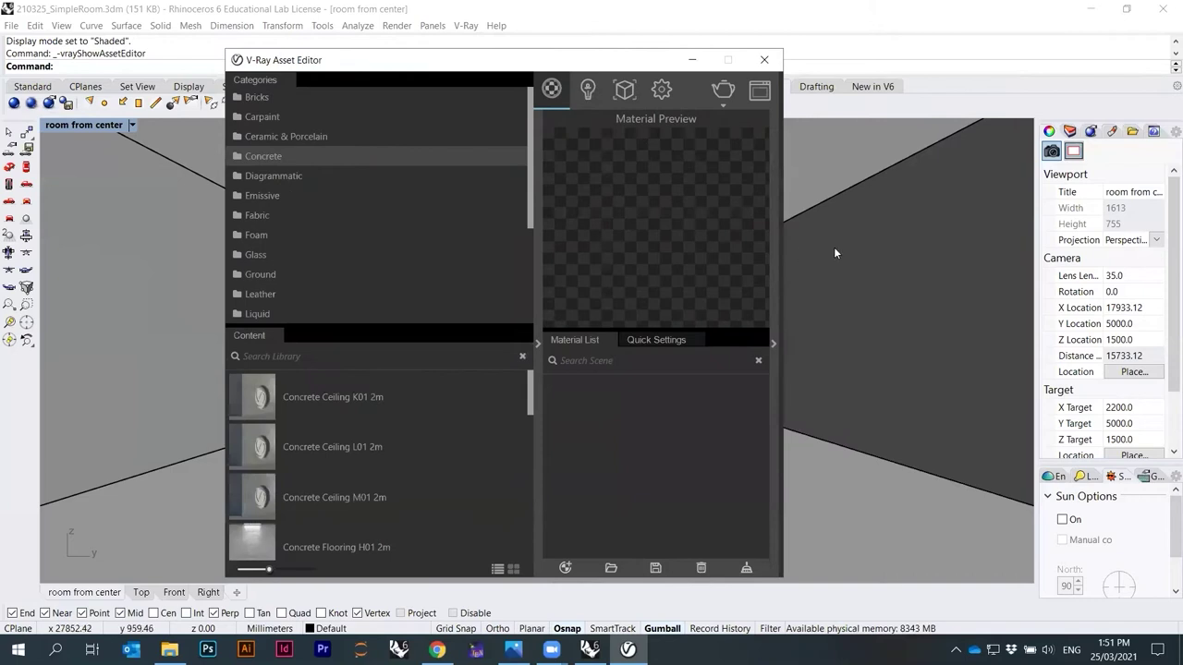
Expand the Asset Editor's options pane, inspect the Rhino Document Sun's light settings and close the editor.
left_click(539, 346)
left_click(538, 344)
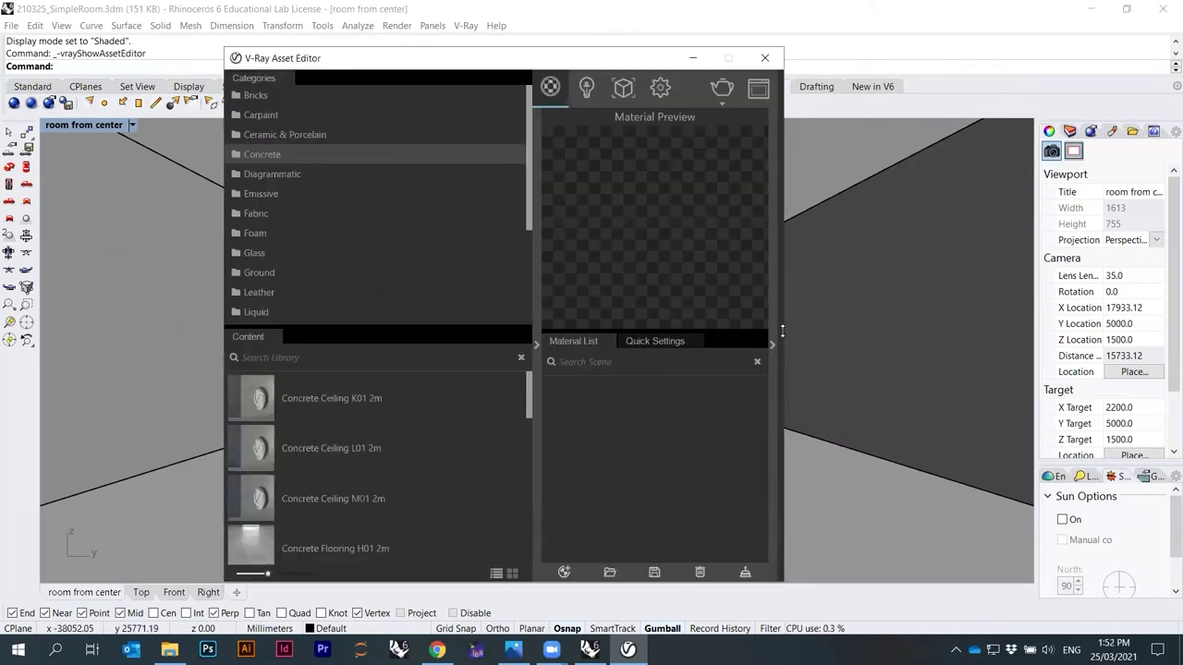
left_click(773, 344)
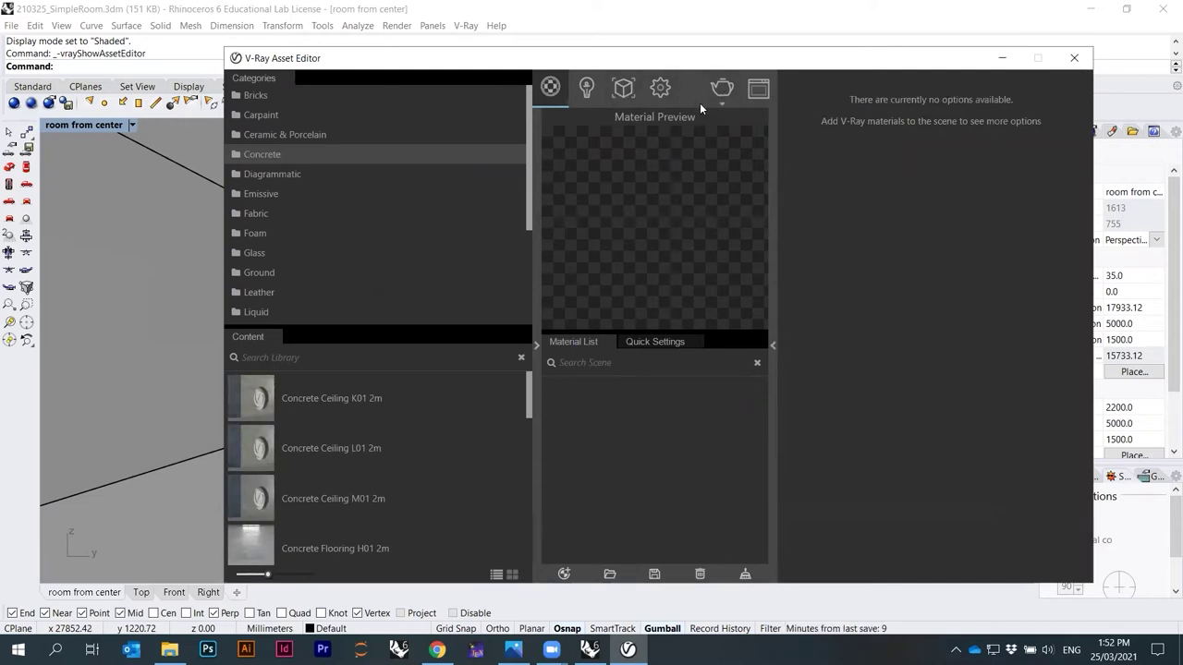
left_click(586, 90)
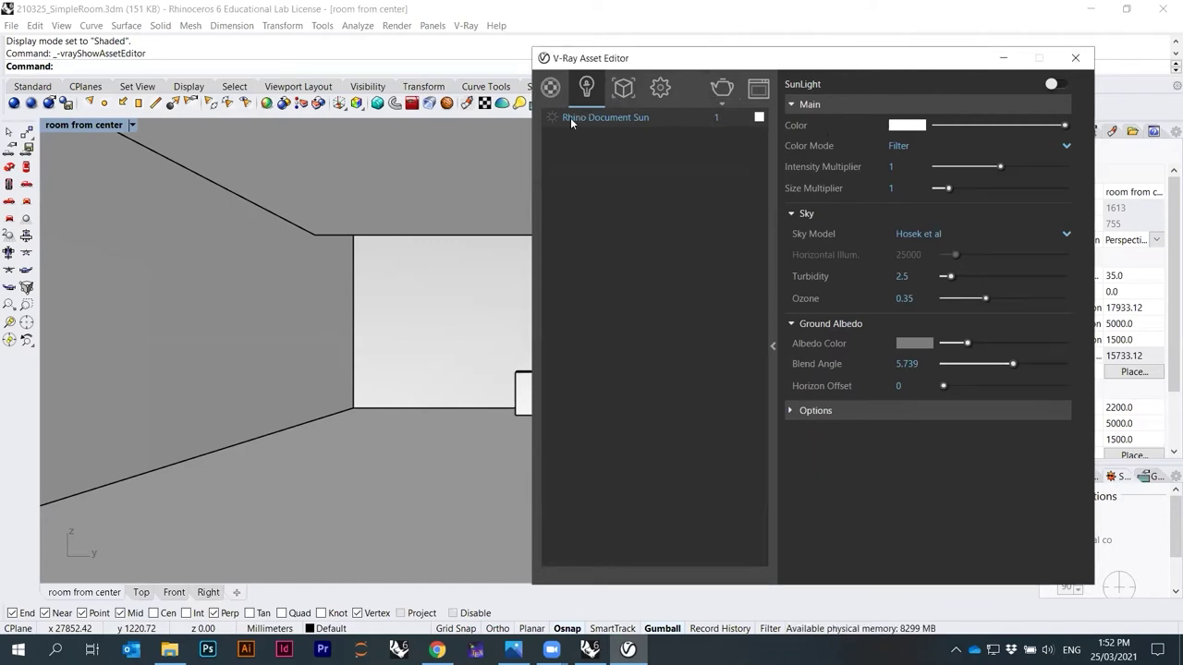
left_click(1075, 58)
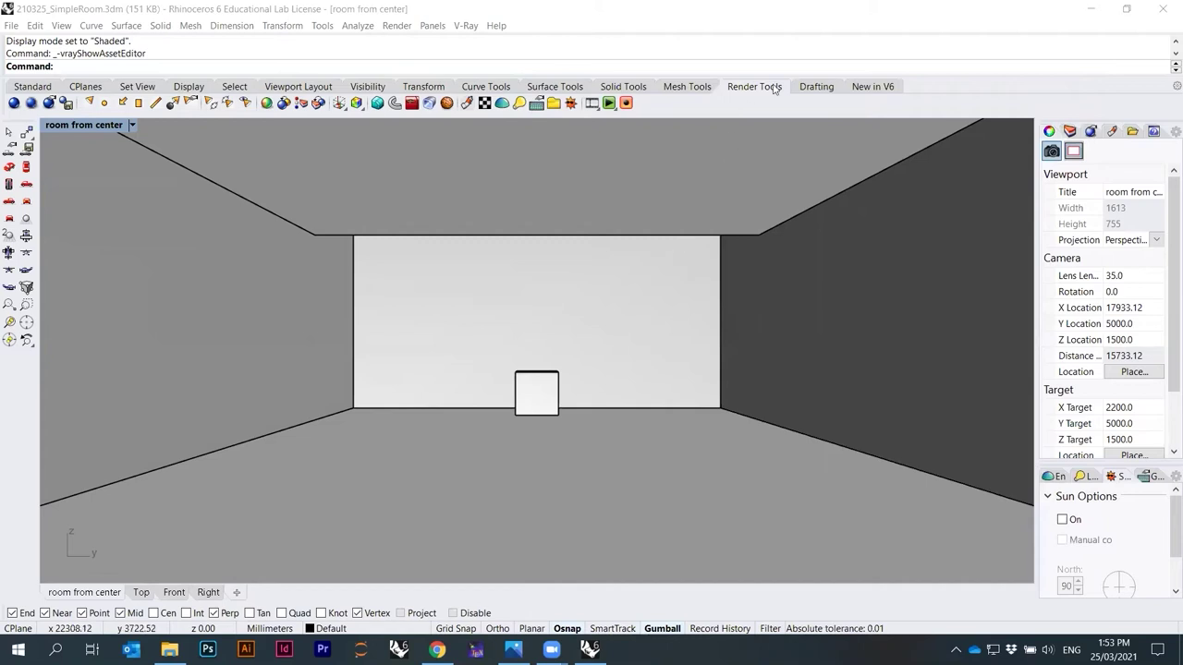
Reopen the V-Ray Asset Editor on its render settings and move it off the docked side panels.
left_click(396, 24)
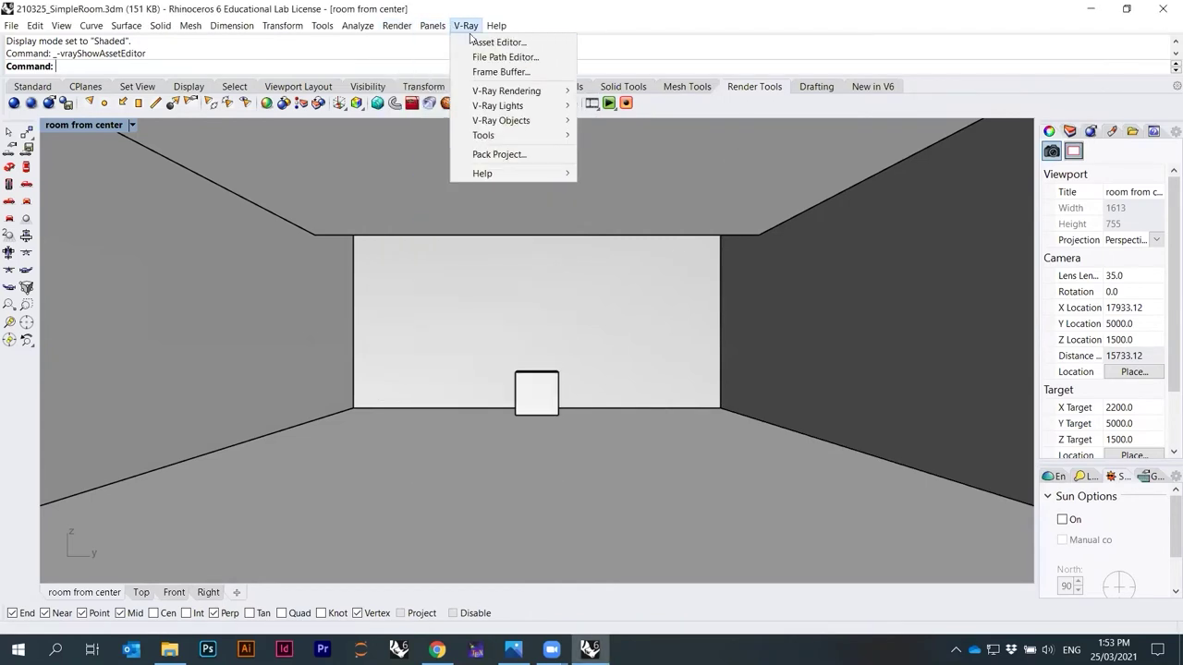
left_click(475, 41)
left_click(660, 87)
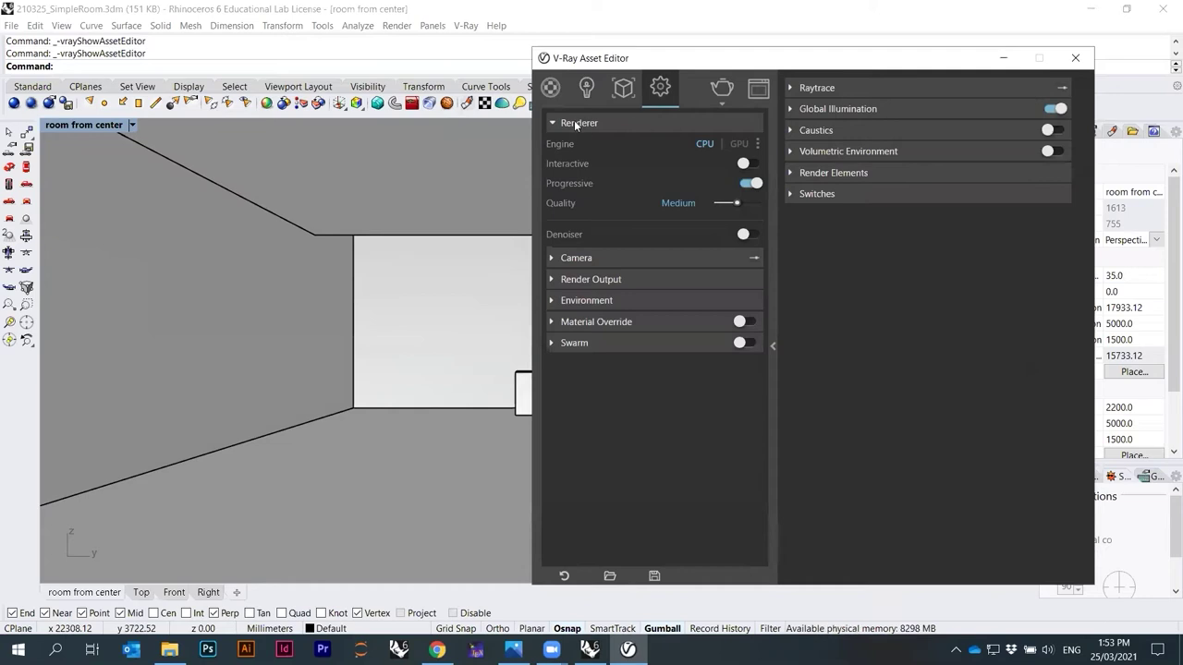
left_click(622, 88)
left_click(661, 90)
left_click_drag(760, 59, 631, 52)
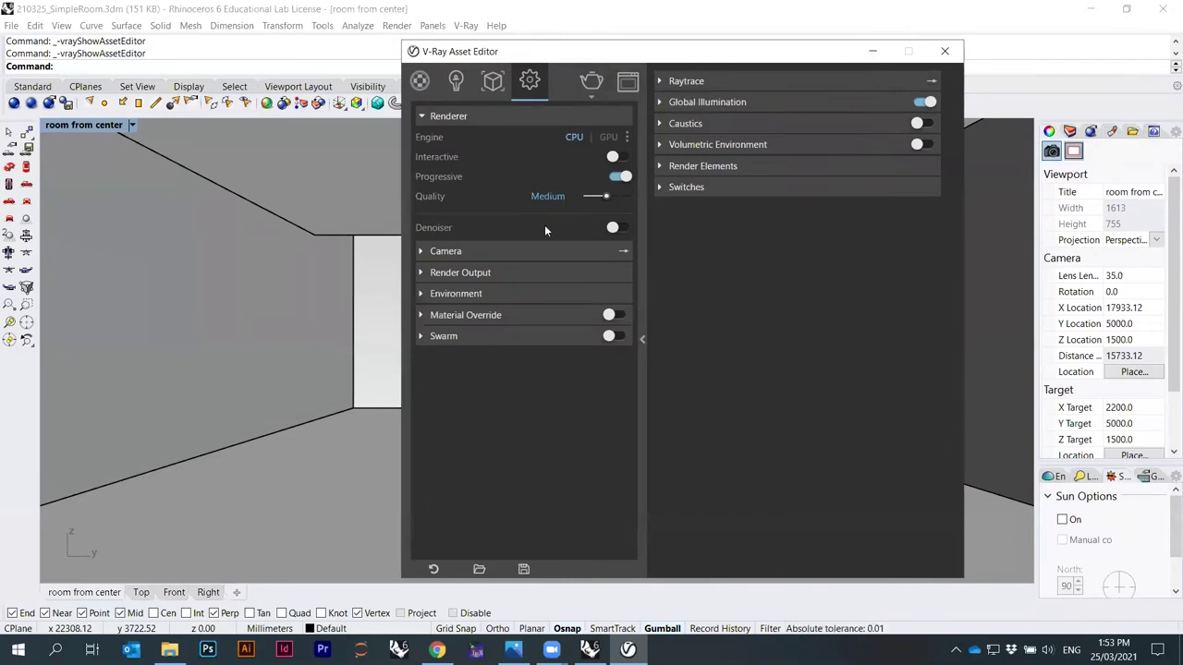
Set the V-Ray render quality to High and the engine to GPU, checking the camera options and GPU device list.
left_click(446, 251)
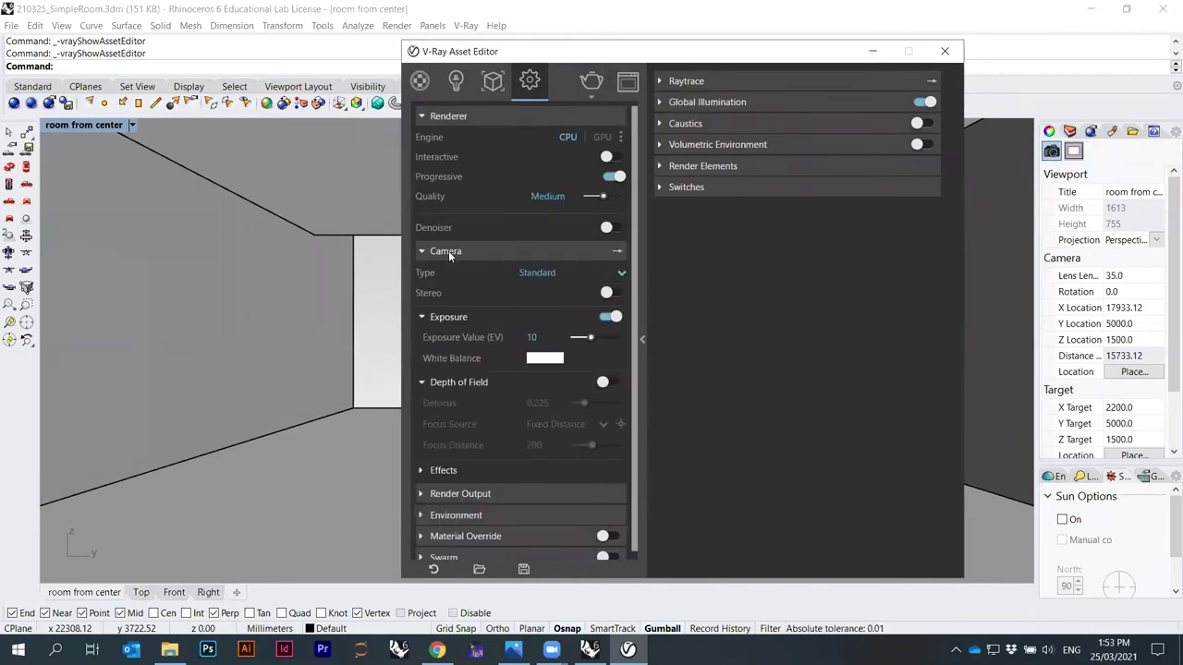
left_click(448, 251)
left_click_drag(605, 196, 616, 201)
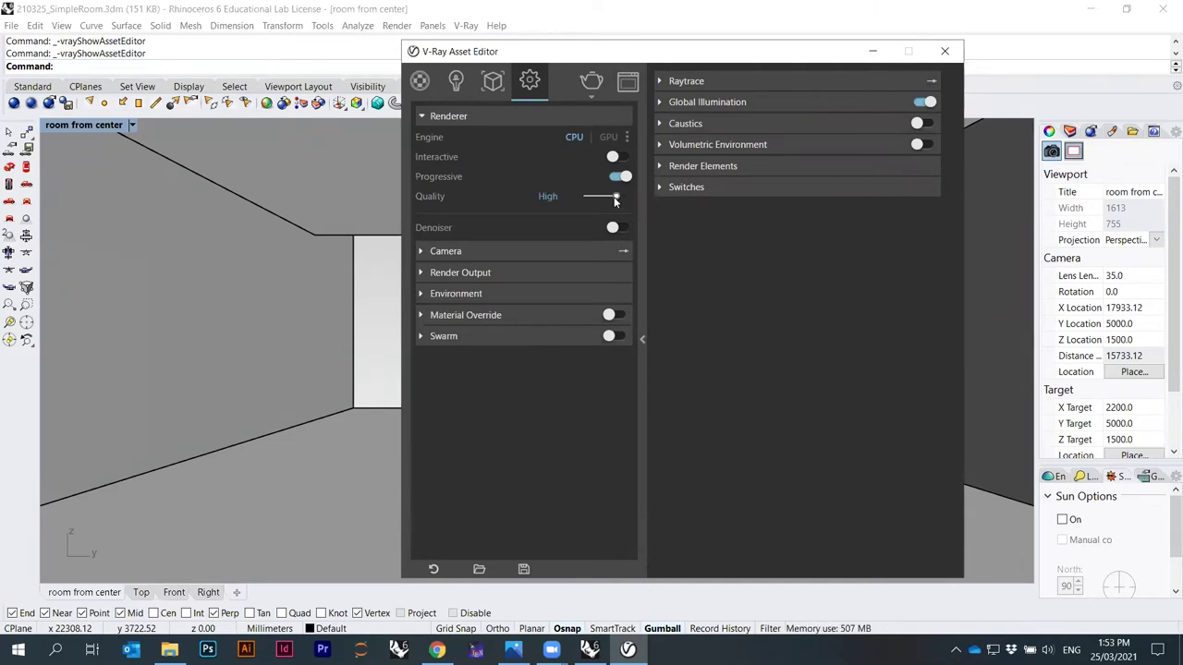
left_click(609, 137)
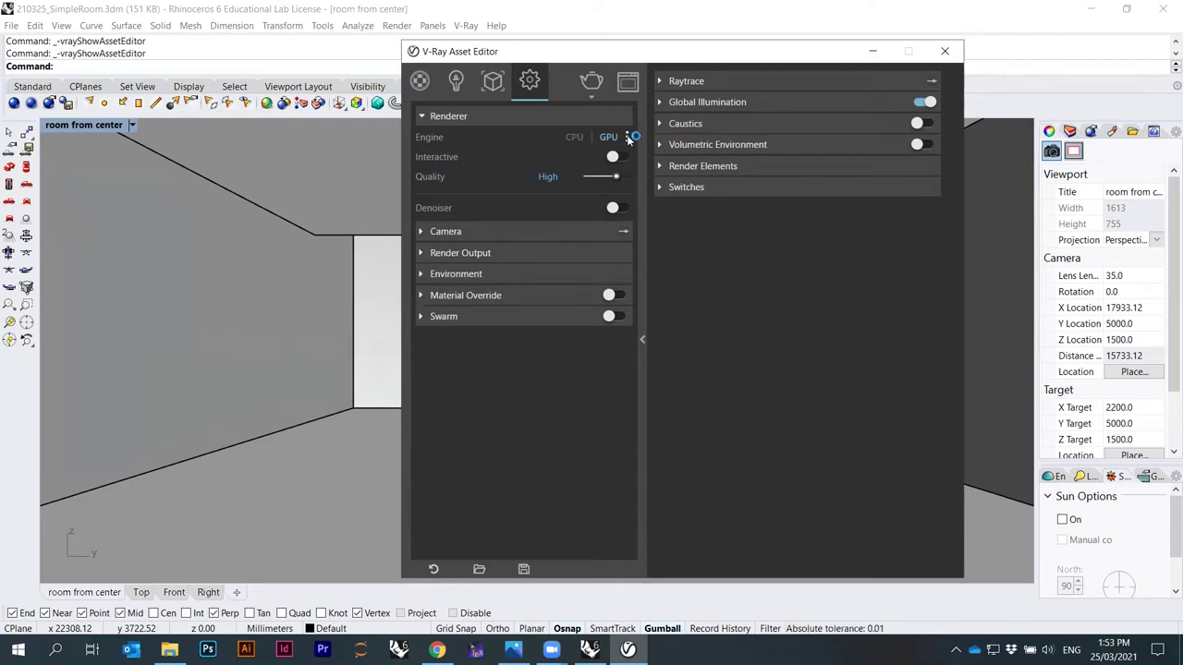
left_click(627, 137)
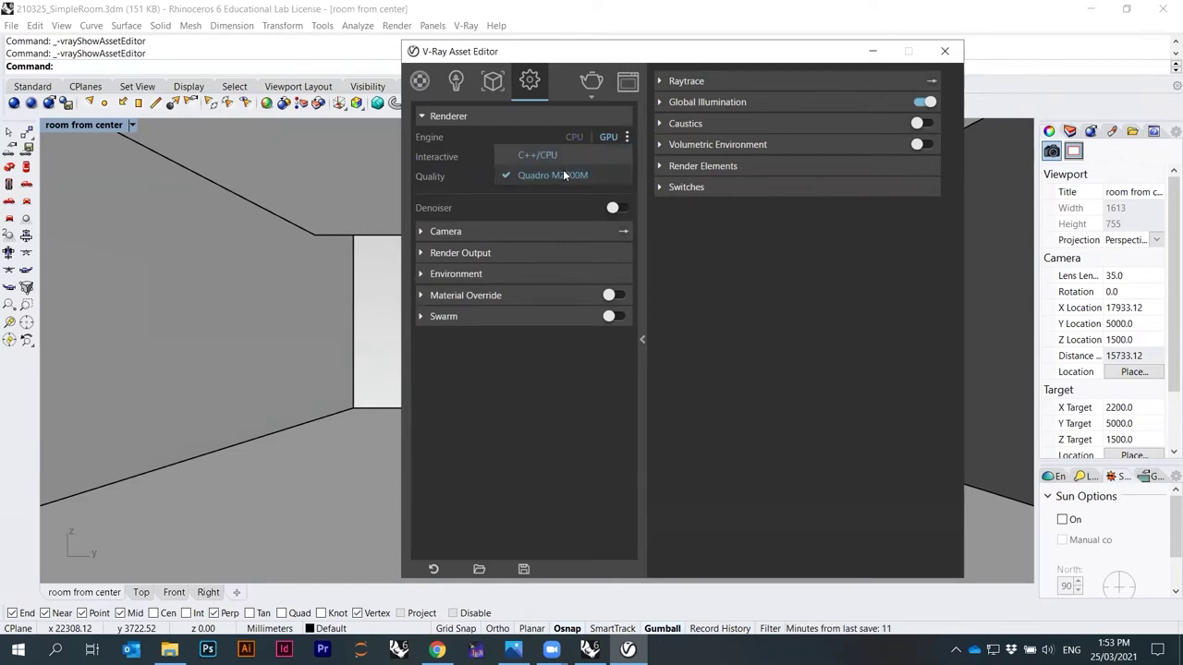
left_click(627, 153)
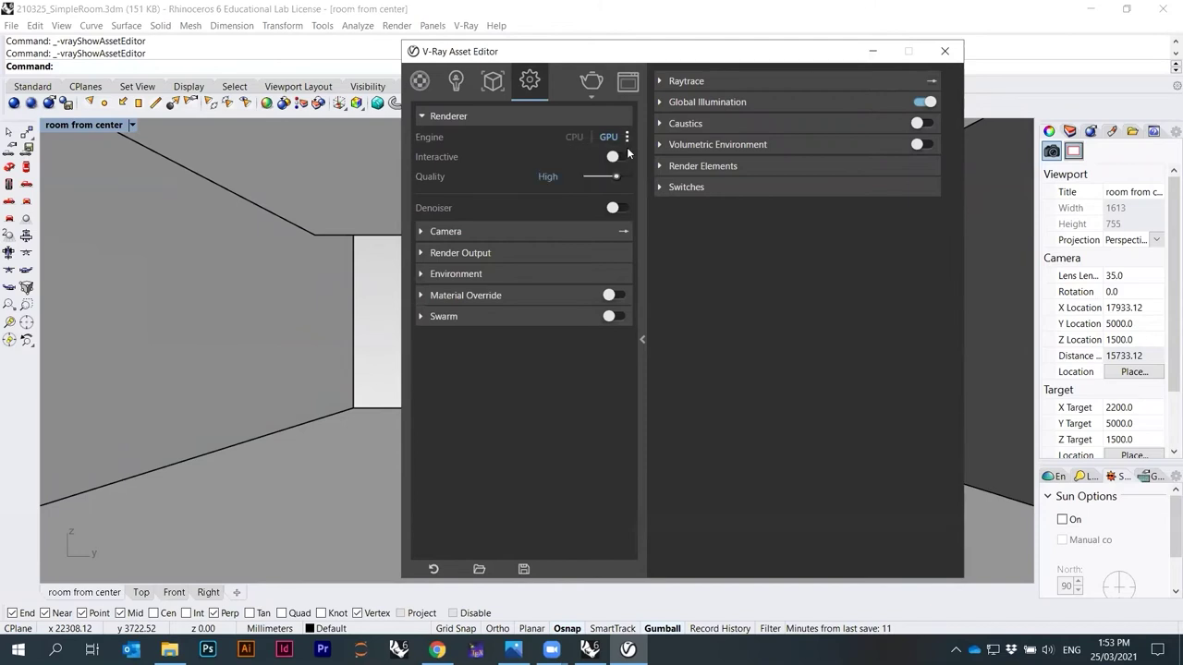
Expand V-Ray's Render Output dimensions, widen Rhino's docked side panels to review the rendering resolution options, and return to the layer list.
left_click(466, 253)
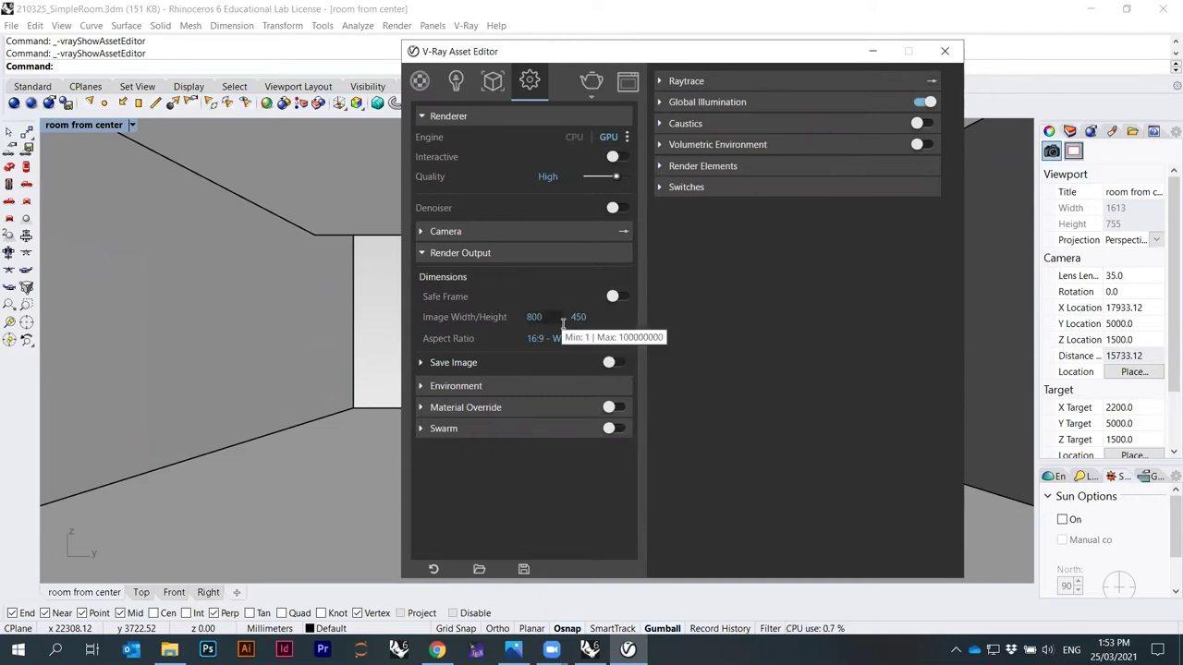
left_click(1090, 134)
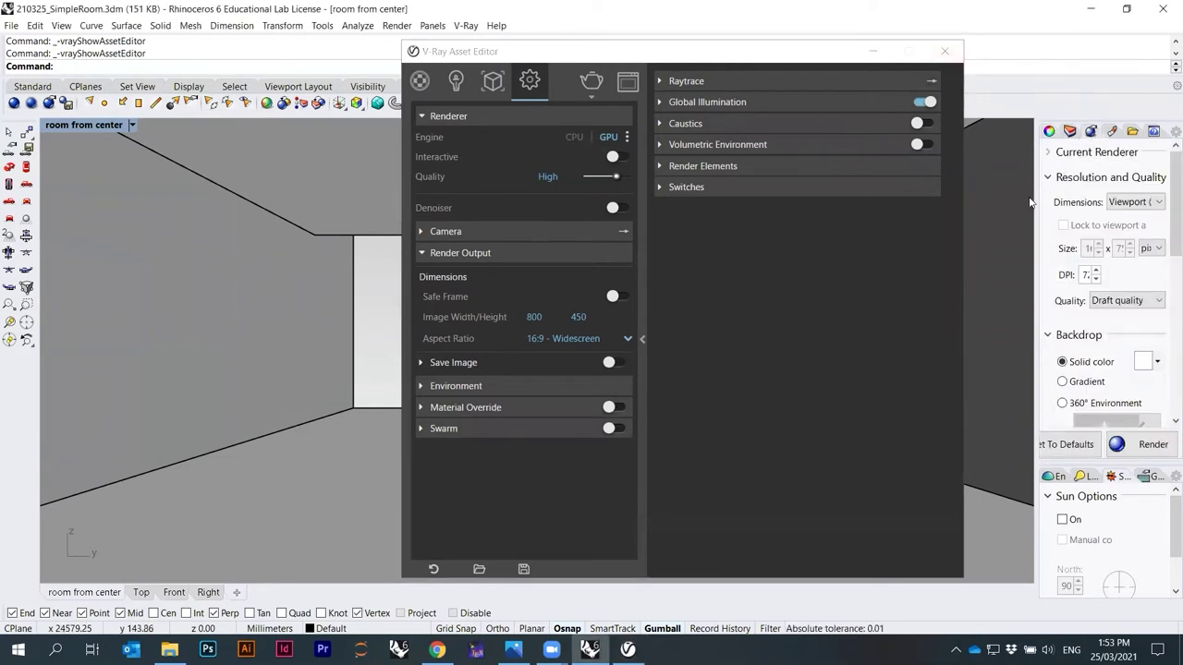
left_click_drag(1034, 195, 1004, 195)
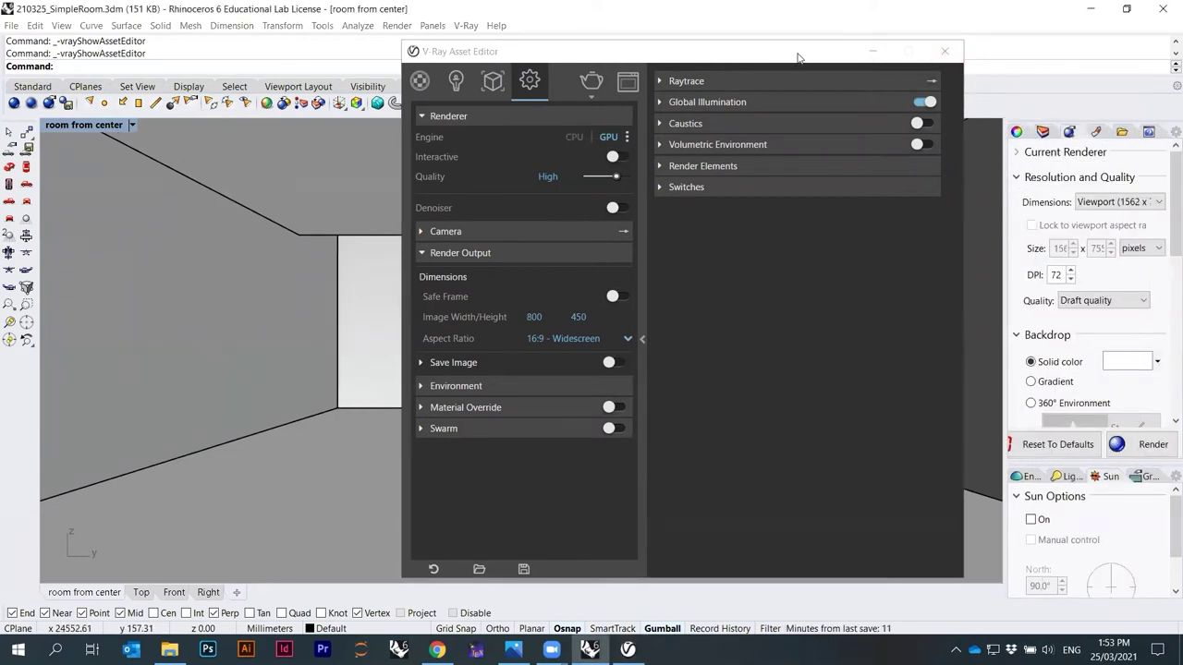
left_click_drag(869, 53, 743, 55)
left_click_drag(1006, 189, 944, 189)
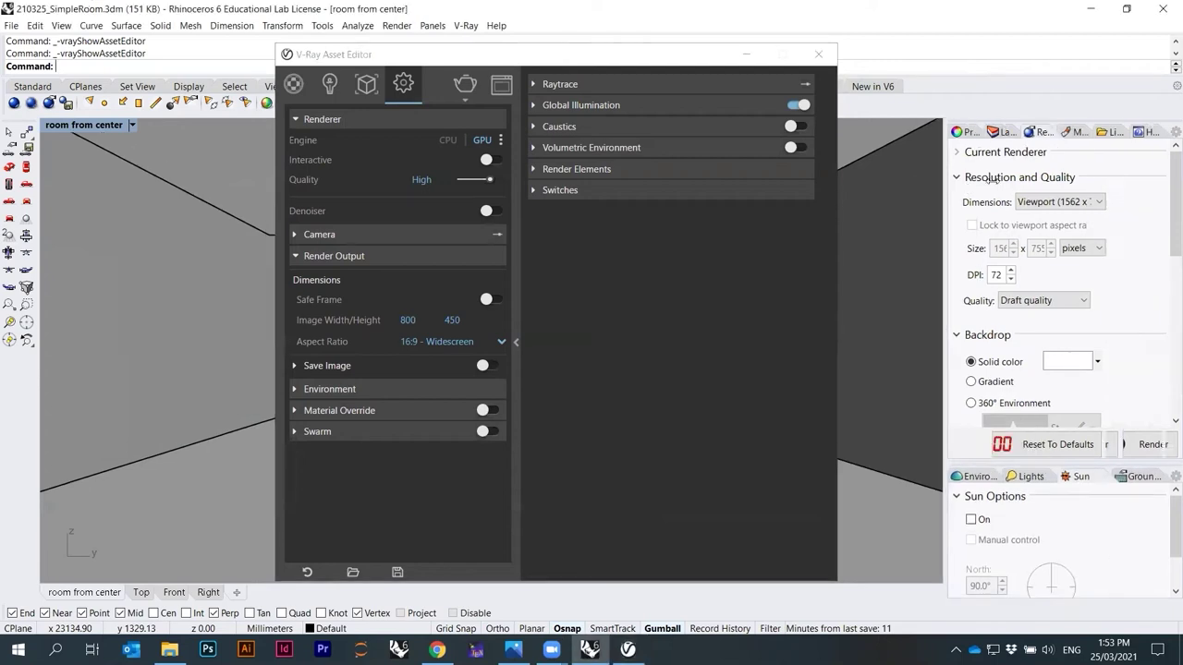
left_click(1005, 132)
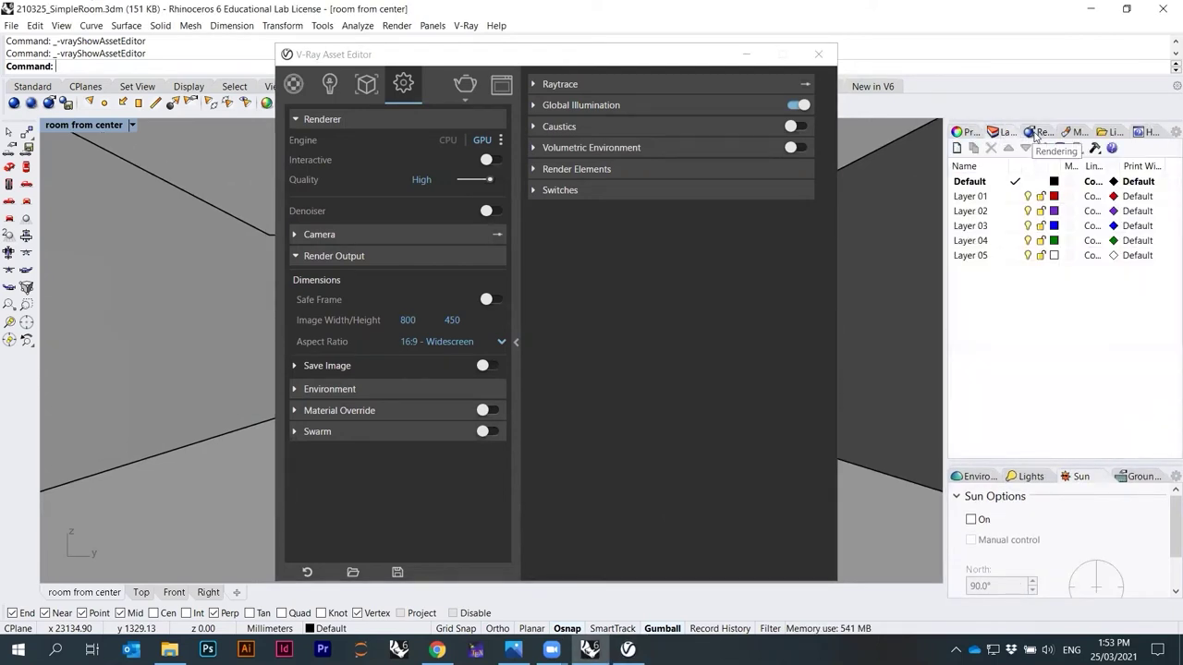
left_click(1040, 132)
left_click_drag(1167, 200, 1165, 400)
scroll(1118, 240, "up", 10)
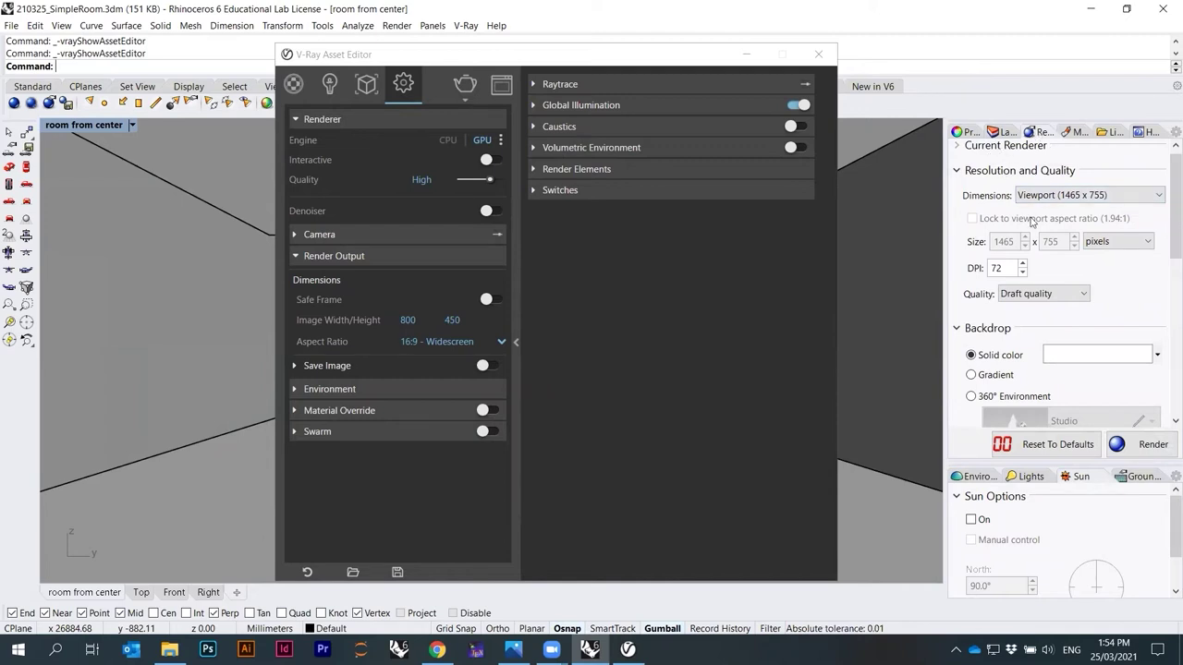
left_click(1015, 131)
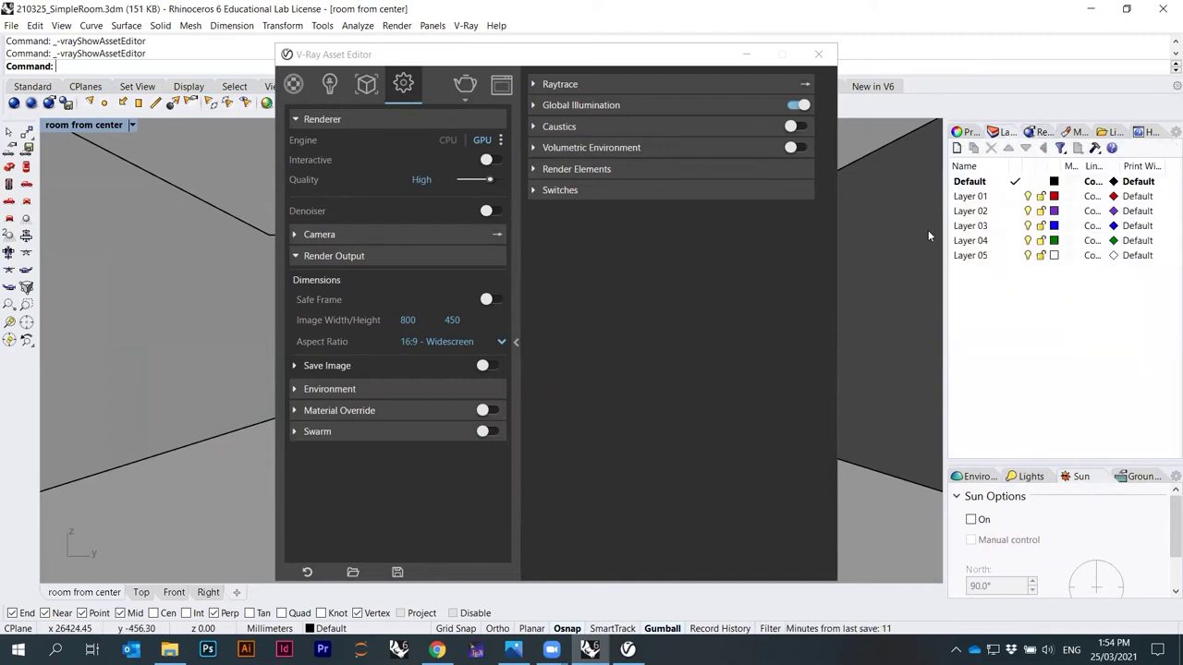
Open the render output's image height for editing and close the V-Ray Asset Editor.
left_click_drag(462, 56, 433, 44)
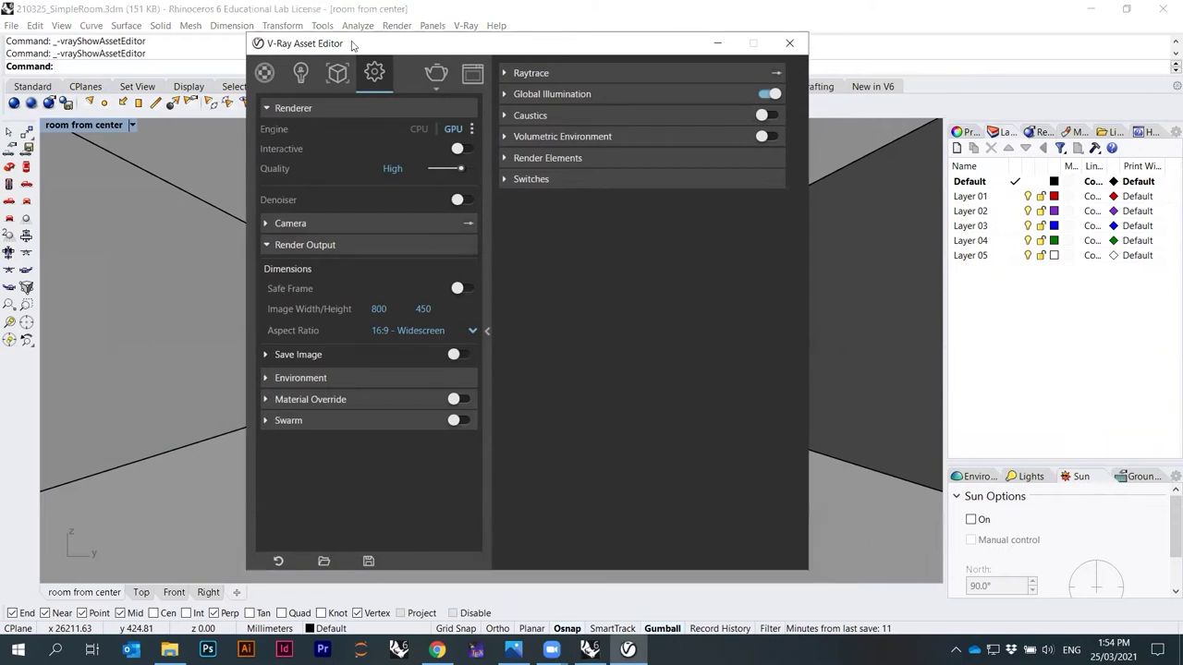
left_click(422, 309)
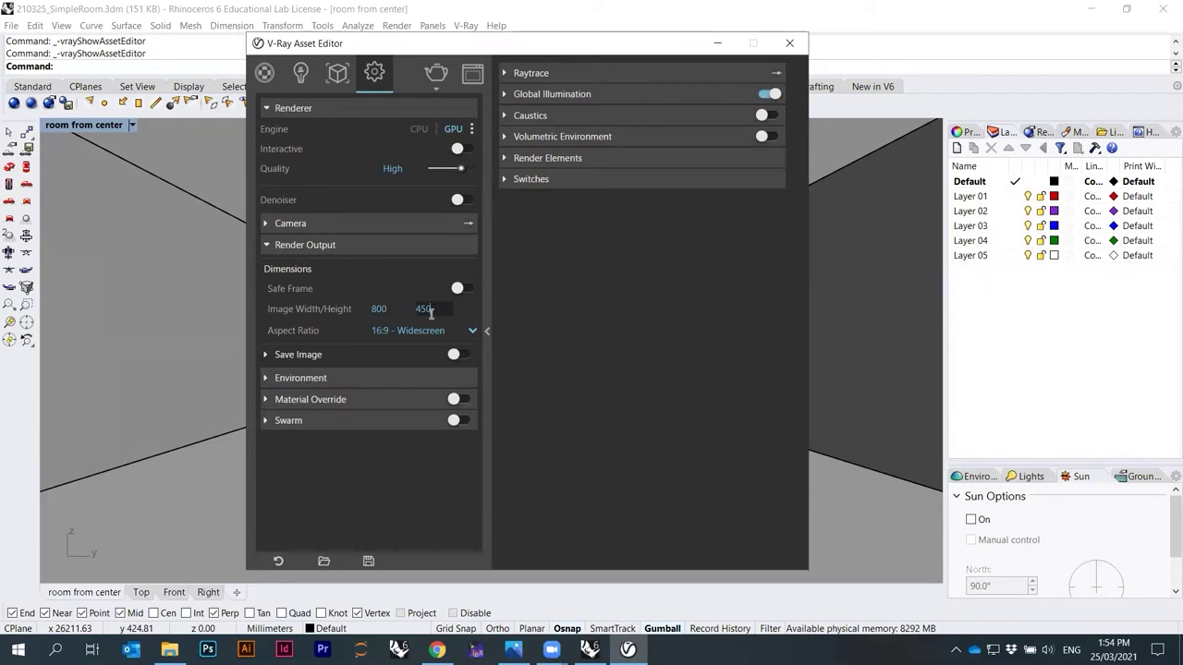
left_click_drag(489, 46, 531, 49)
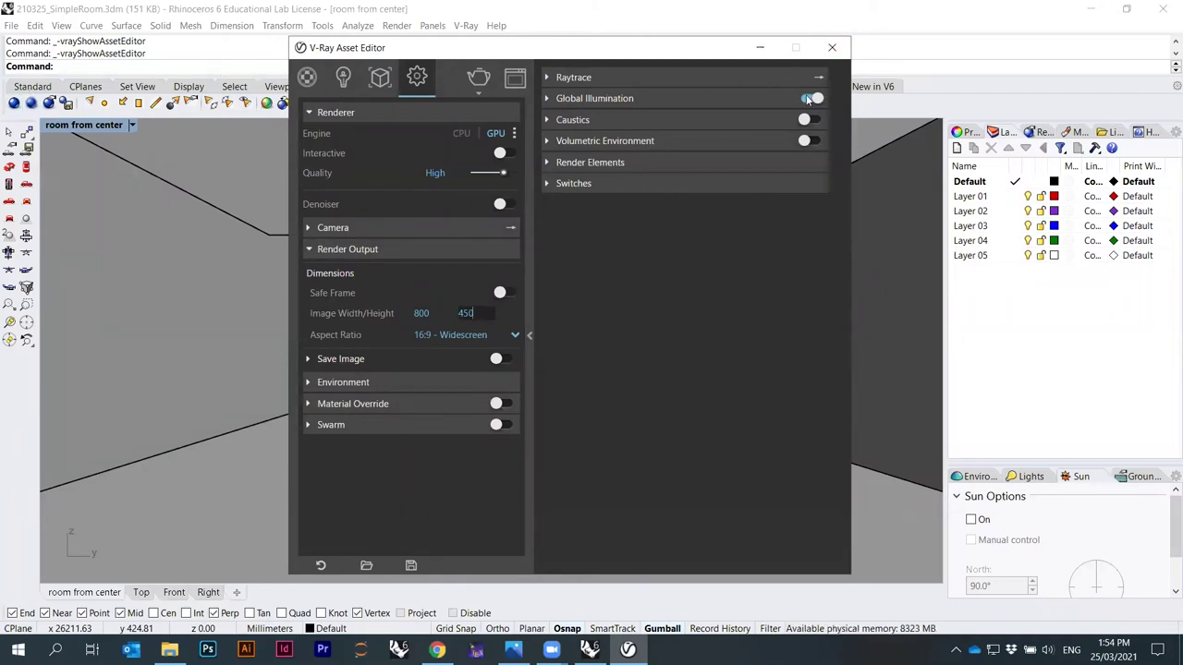
left_click(830, 49)
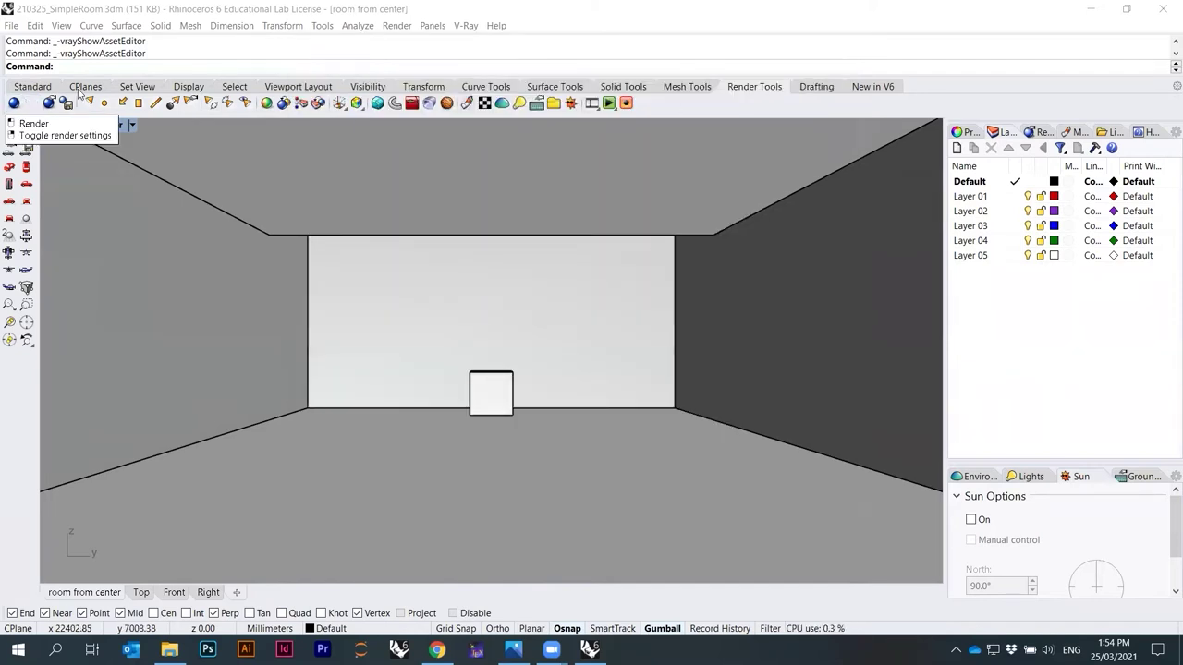
left_click(33, 87)
left_click(85, 86)
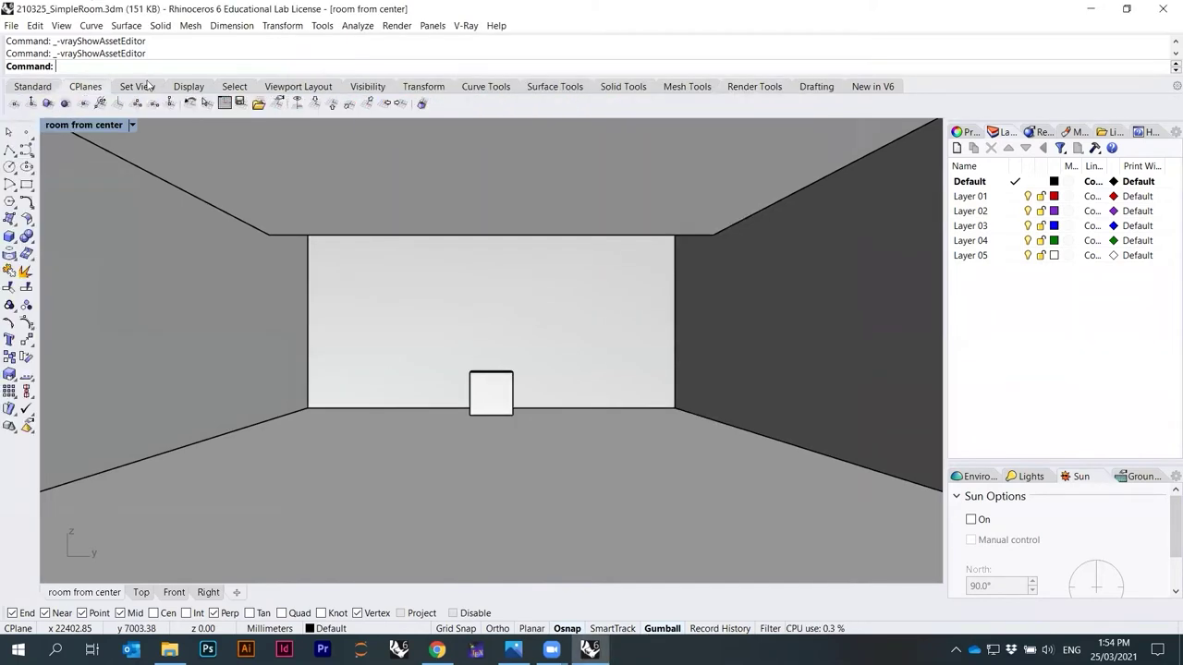
Render the room's centre view with V-Ray and save the finished image as 210325_SimpleRoom_06.png in the 05_ModelRendering folder.
left_click(755, 89)
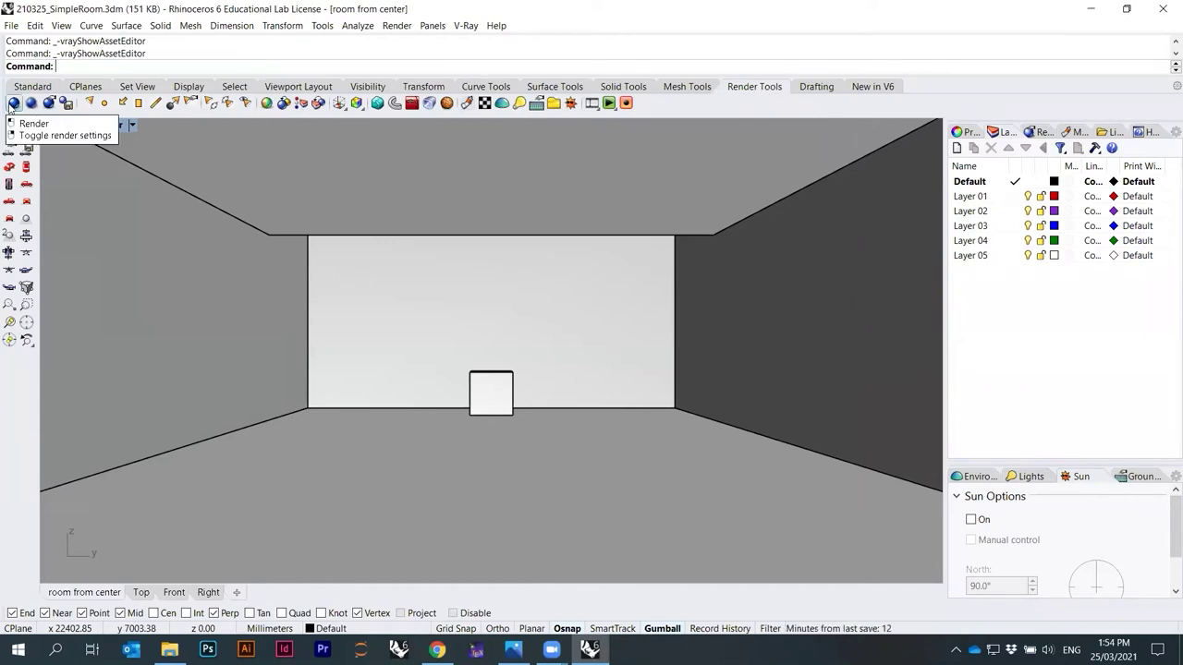
left_click(13, 102)
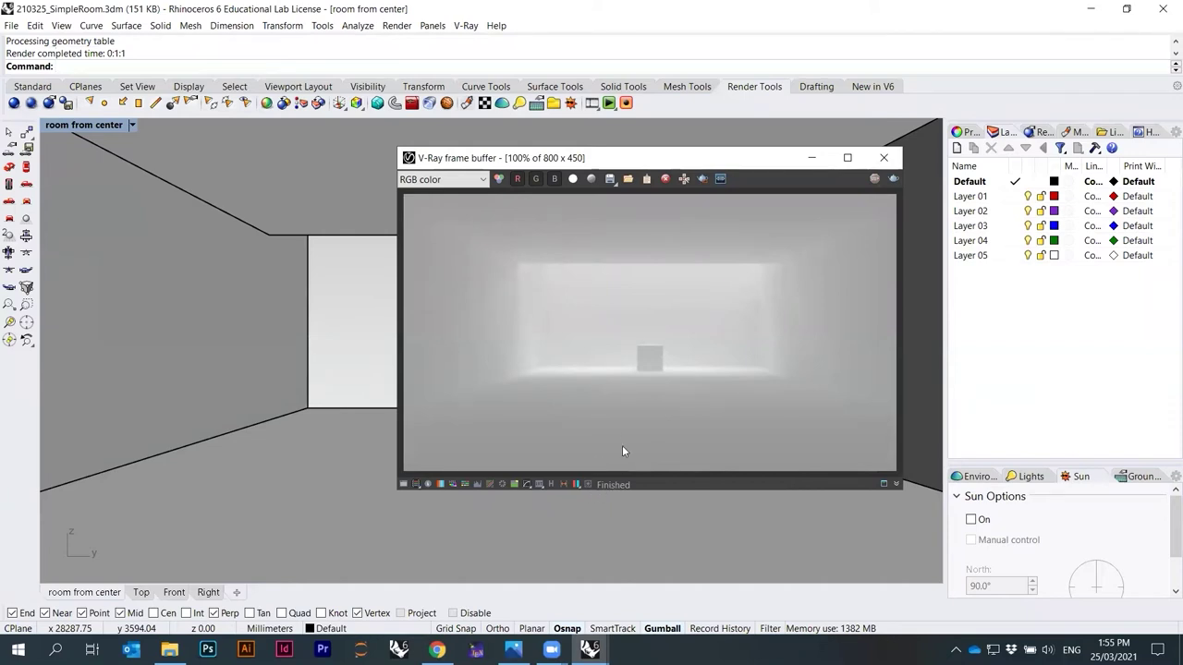
left_click(610, 182)
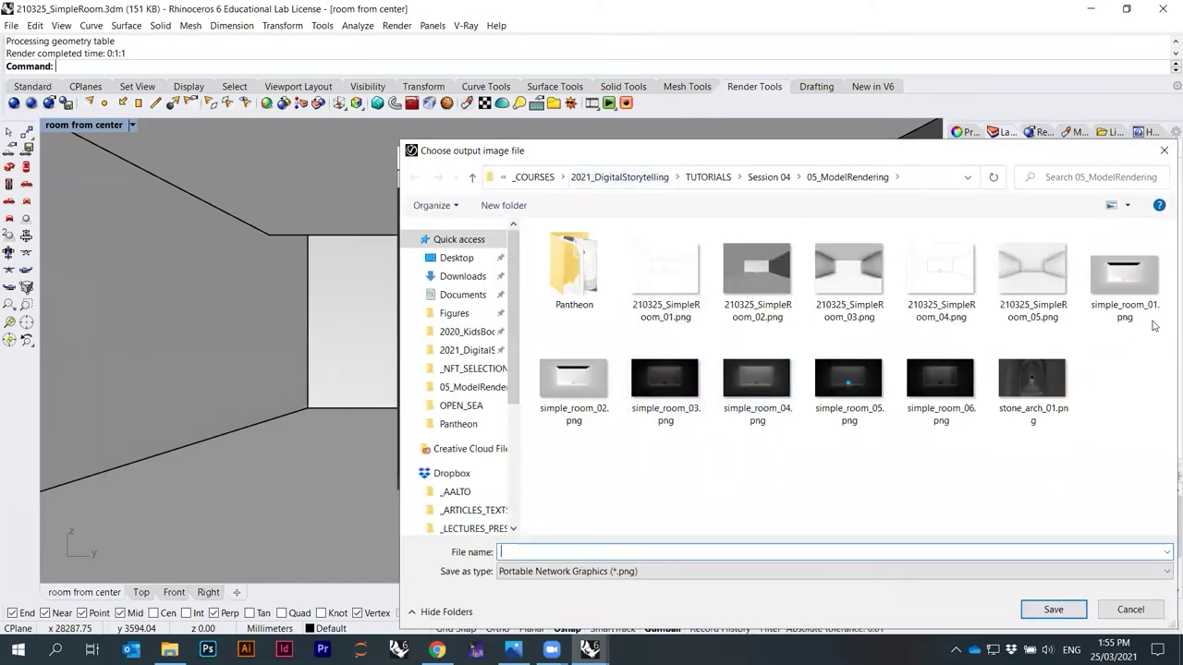
left_click(1032, 273)
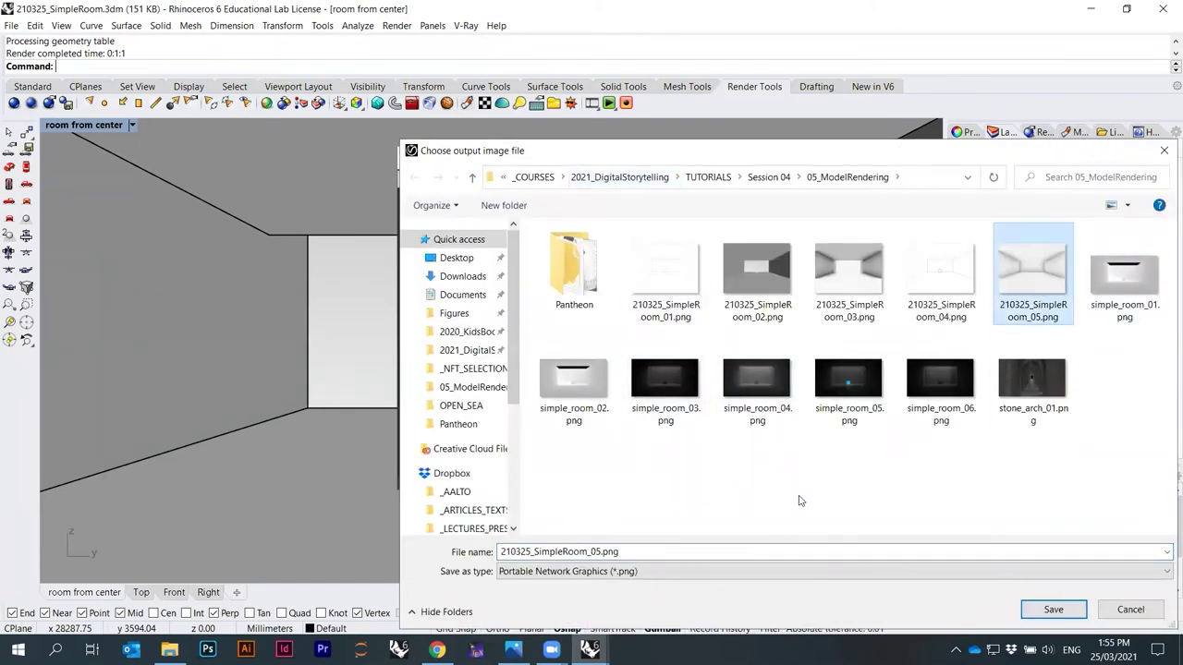
left_click(626, 551)
left_click(600, 552)
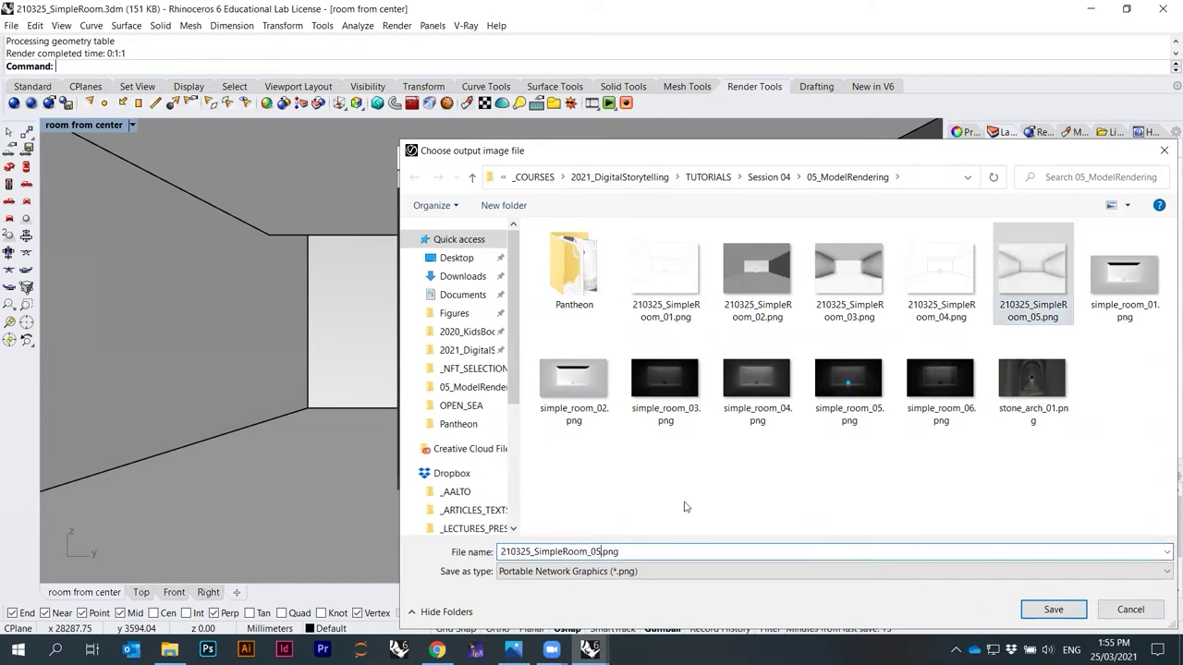
key("BackSpace")
type("6")
key("Return")
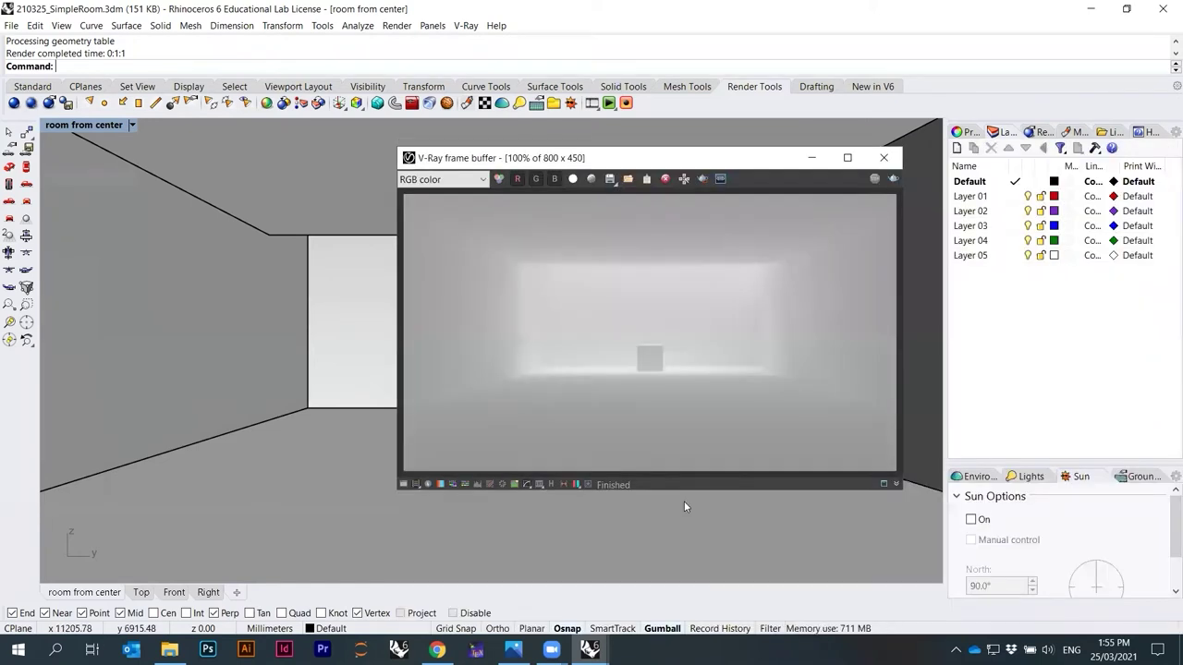
Check the render channel choices in the V-Ray frame buffer, keeping RGB color.
mouse_move(169, 650)
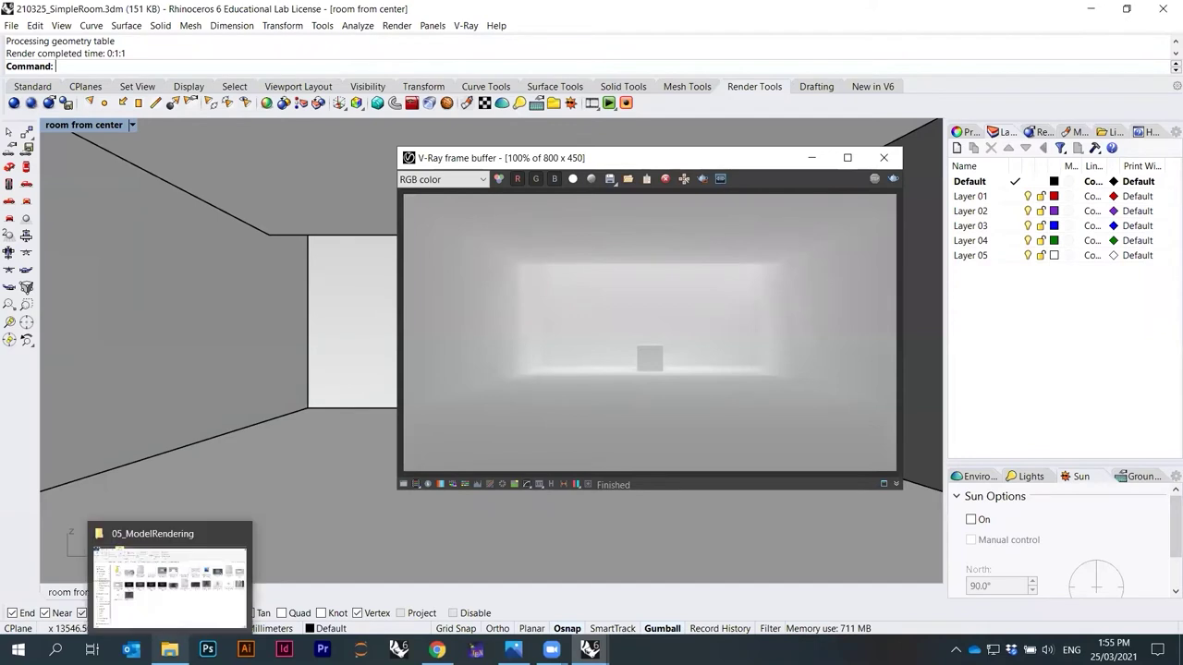
left_click(482, 181)
left_click(483, 180)
left_click(482, 180)
left_click(483, 180)
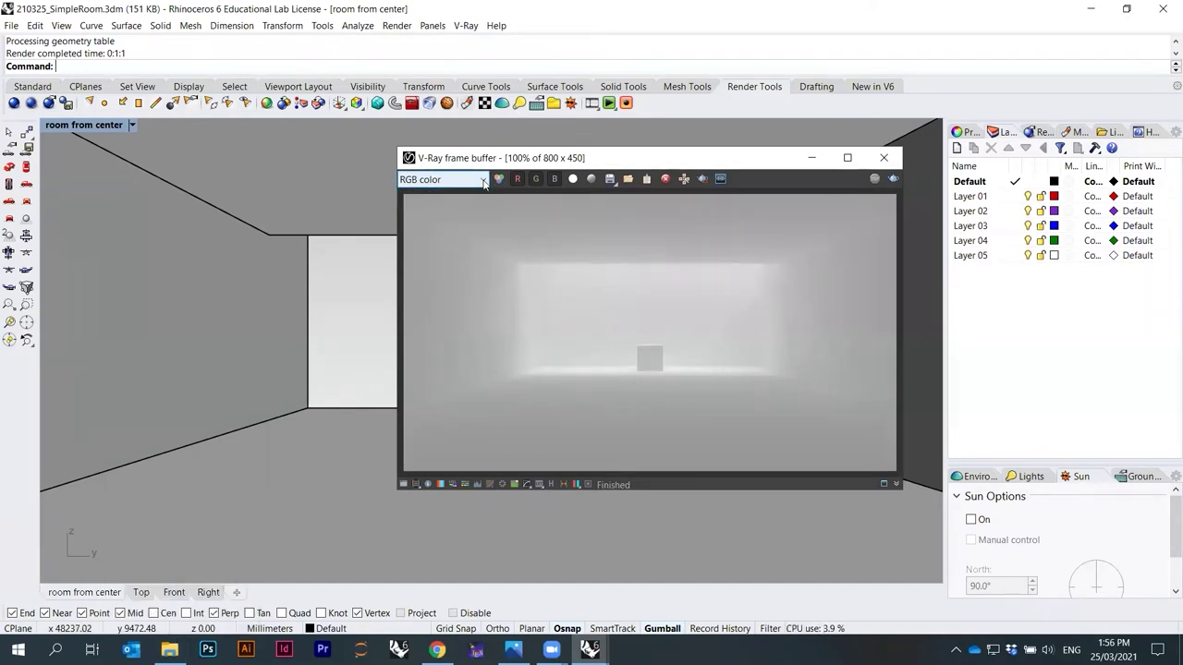
Switch to File Explorer and open 210325_SimpleRoom_06.png from the 05_ModelRendering folder in the photo viewer.
left_click(169, 649)
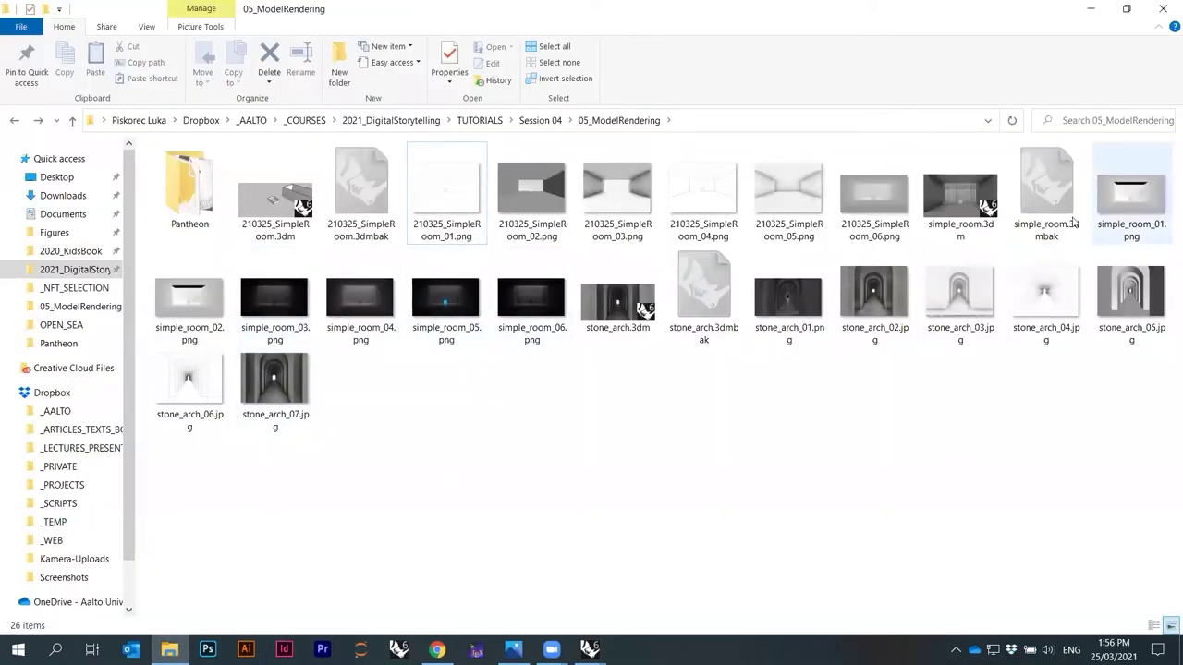
left_click(966, 219)
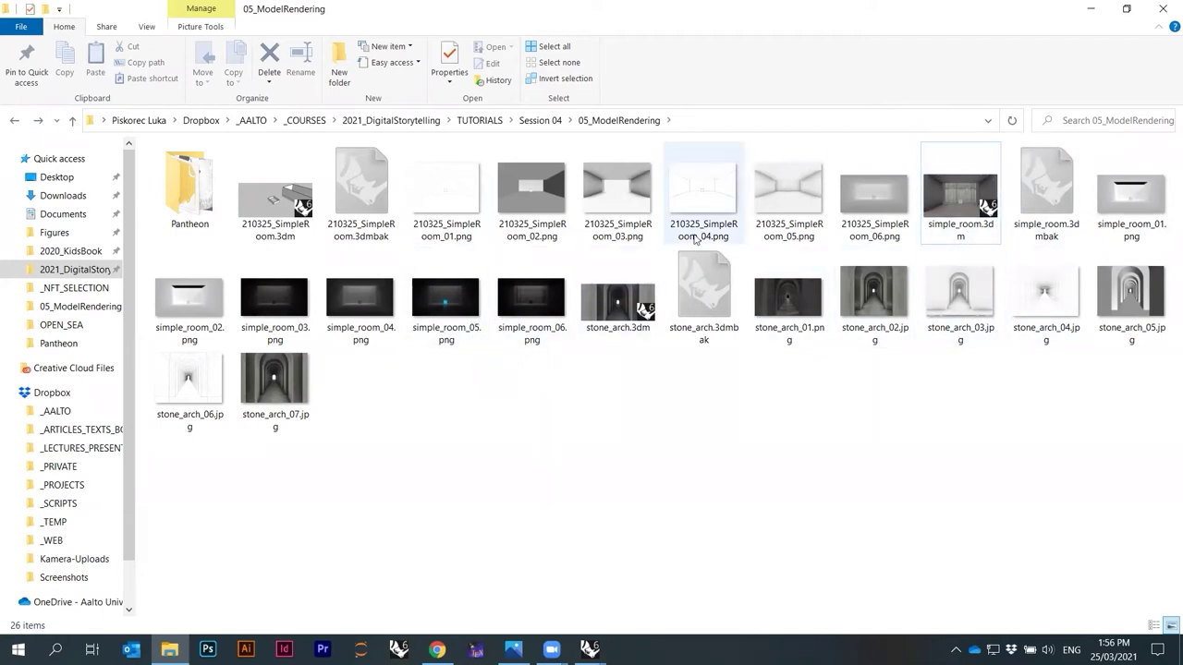
left_click(879, 202)
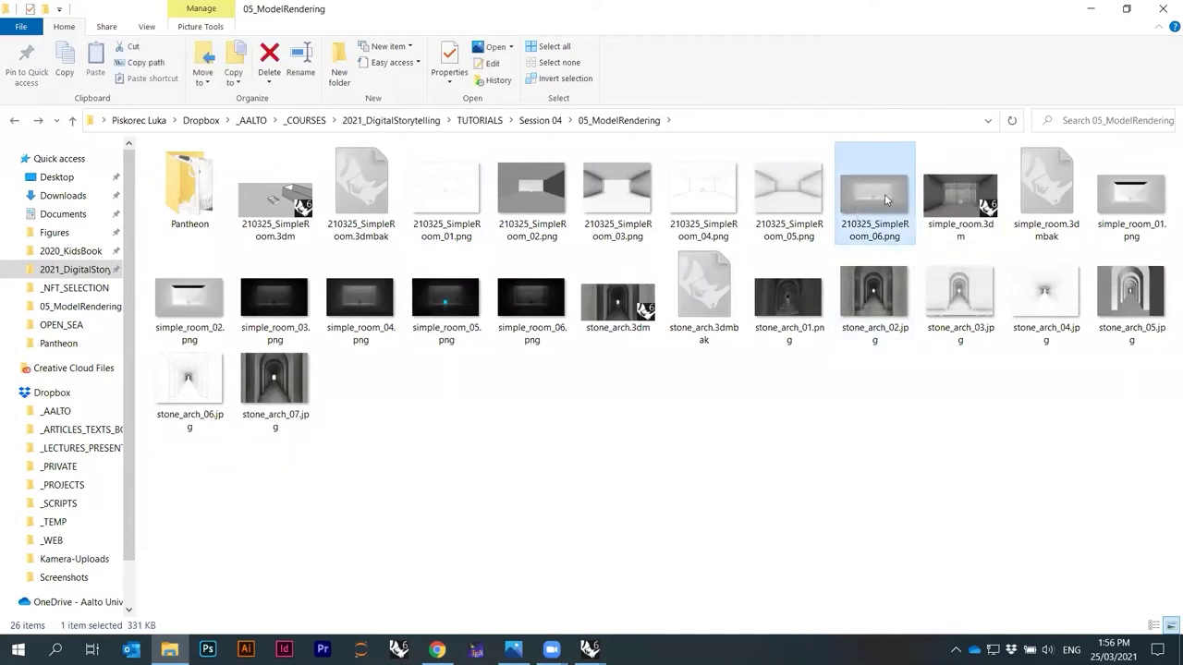
double_click(885, 199)
Compare the V-Ray render 210325_SimpleRoom_06.png with the neighbouring image by flipping back and forth between them.
key("Left")
key("Right")
key("Left")
key("Right")
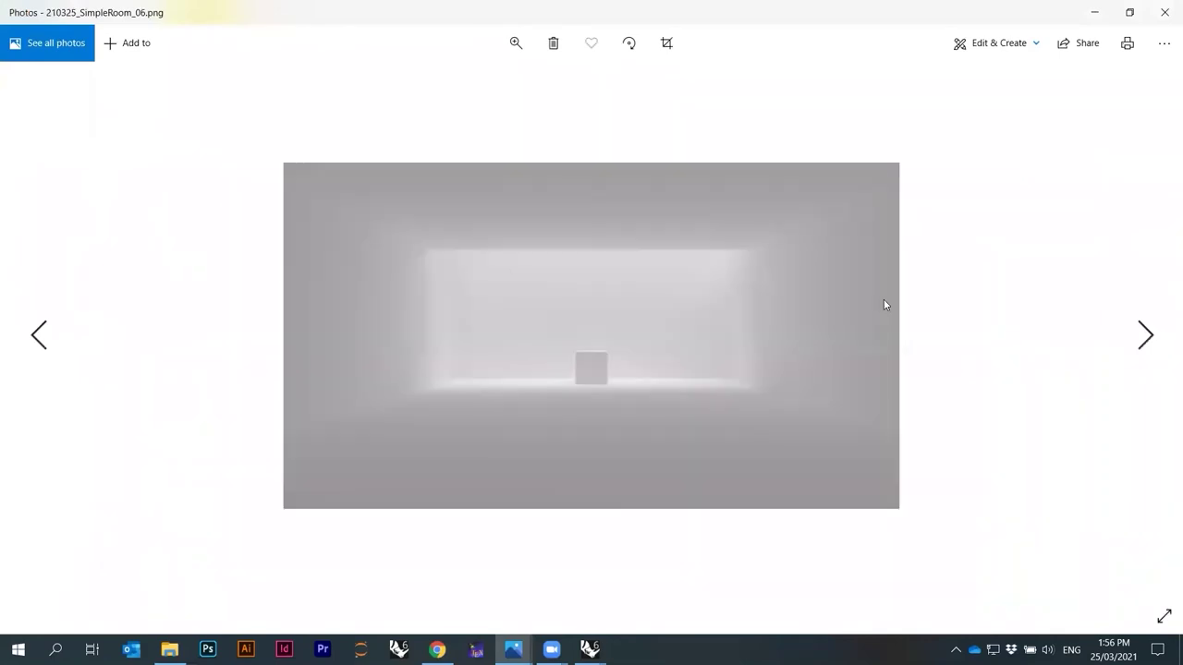
key("Left")
key("Right")
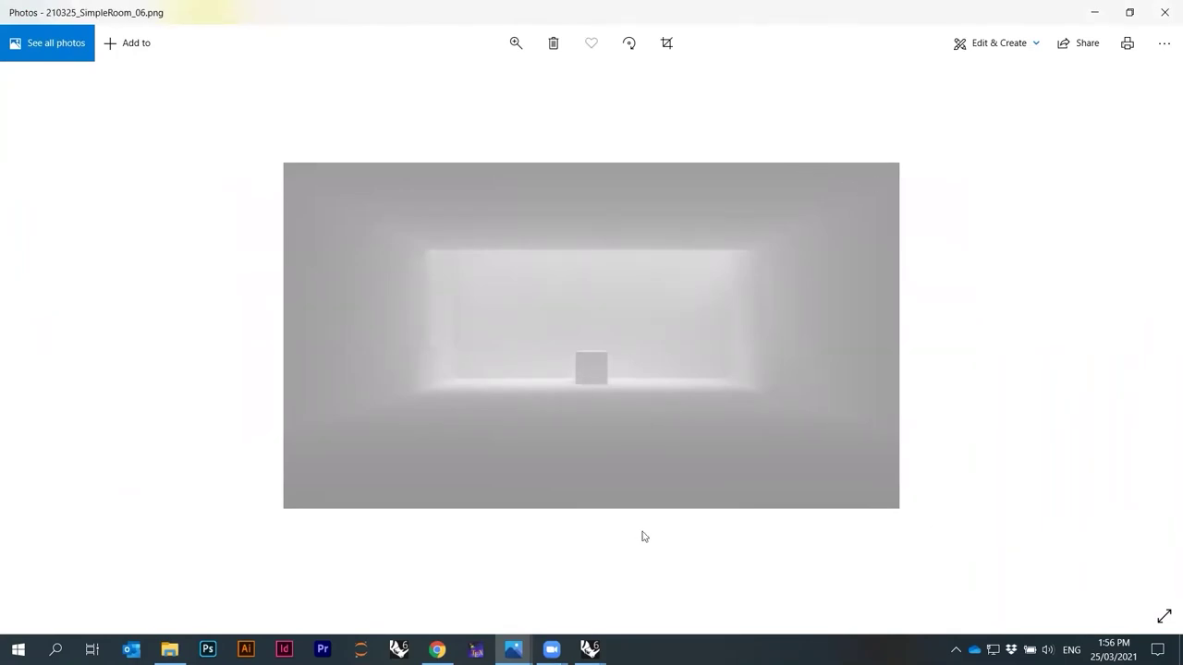
key("Left")
key("Right")
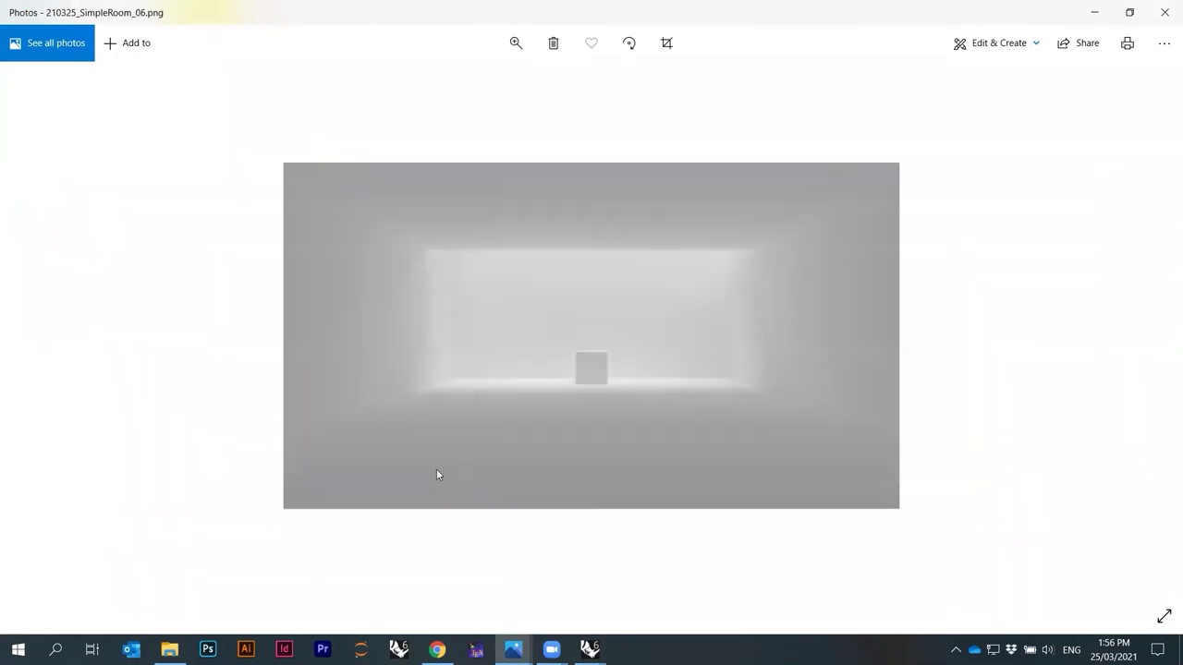
key("Left")
key("Right")
Examine the light and shadow gradients around the back wall and box in 210325_SimpleRoom_06.png up close.
scroll(477, 287, "up", 3)
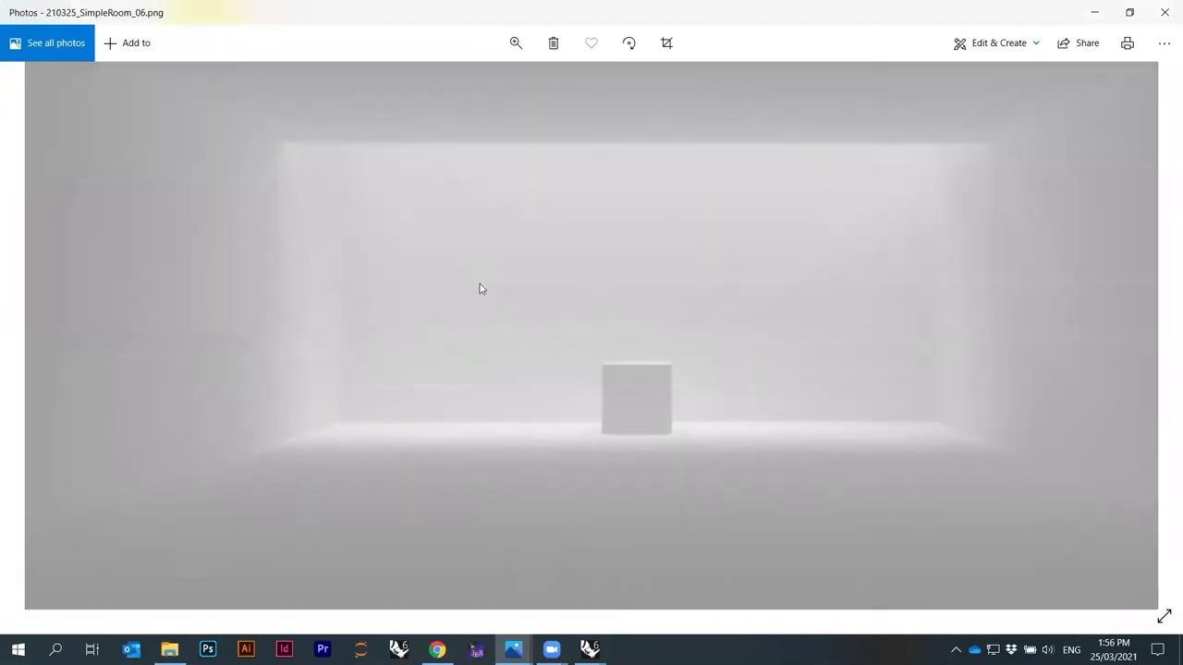
scroll(288, 330, "down", 1)
scroll(289, 330, "down", 2)
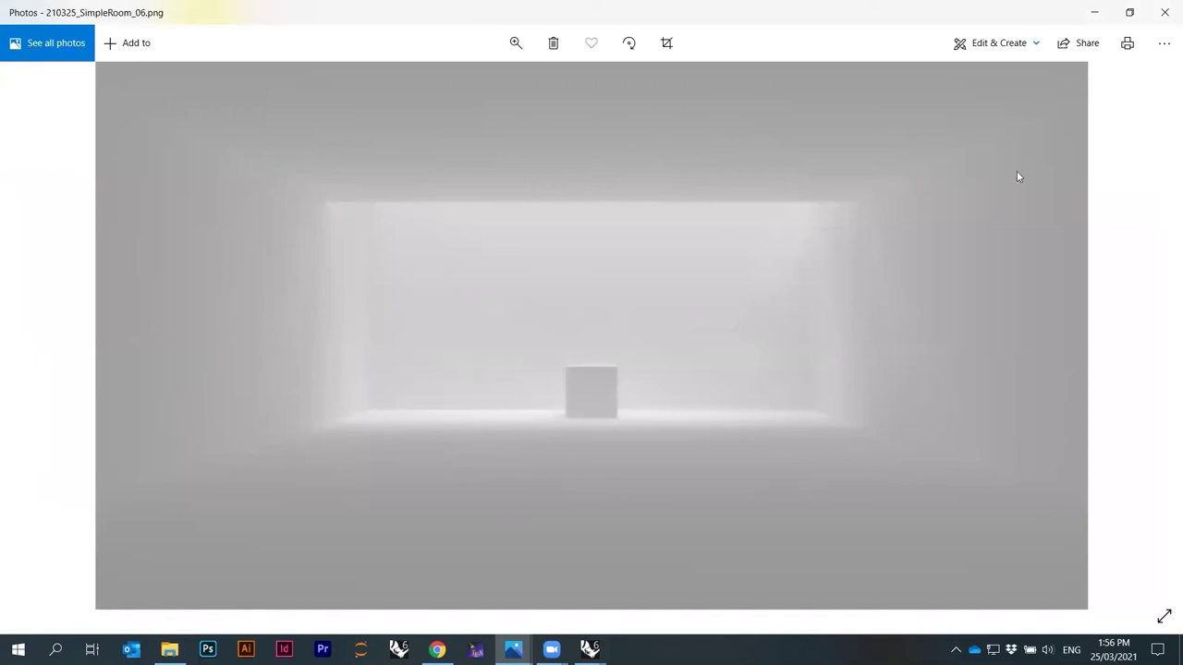
scroll(596, 432, "up", 1)
scroll(596, 432, "down", 3)
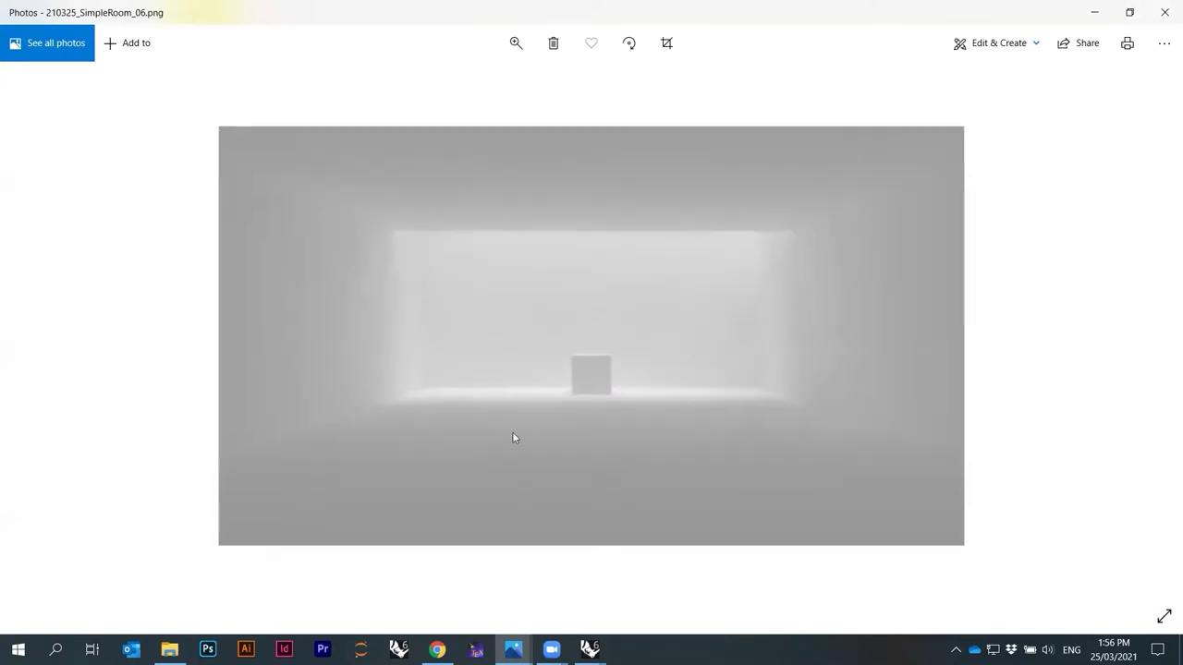
scroll(921, 185, "up", 3)
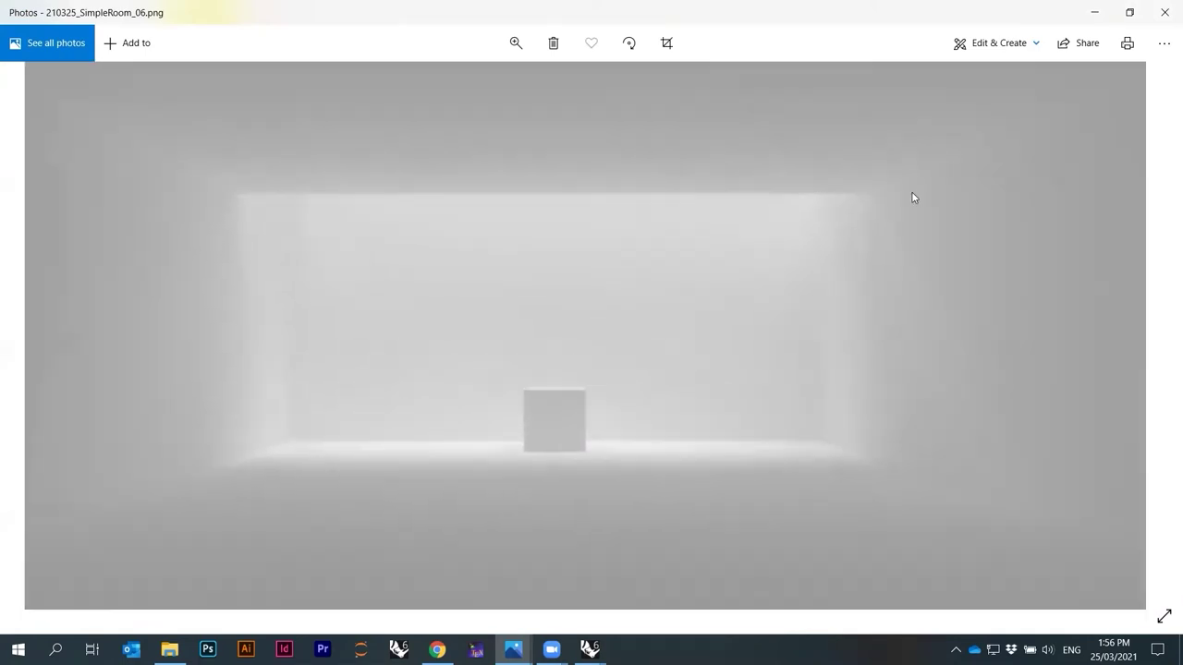
scroll(684, 301, "up", 2)
scroll(678, 298, "down", 4)
scroll(638, 314, "up", 3)
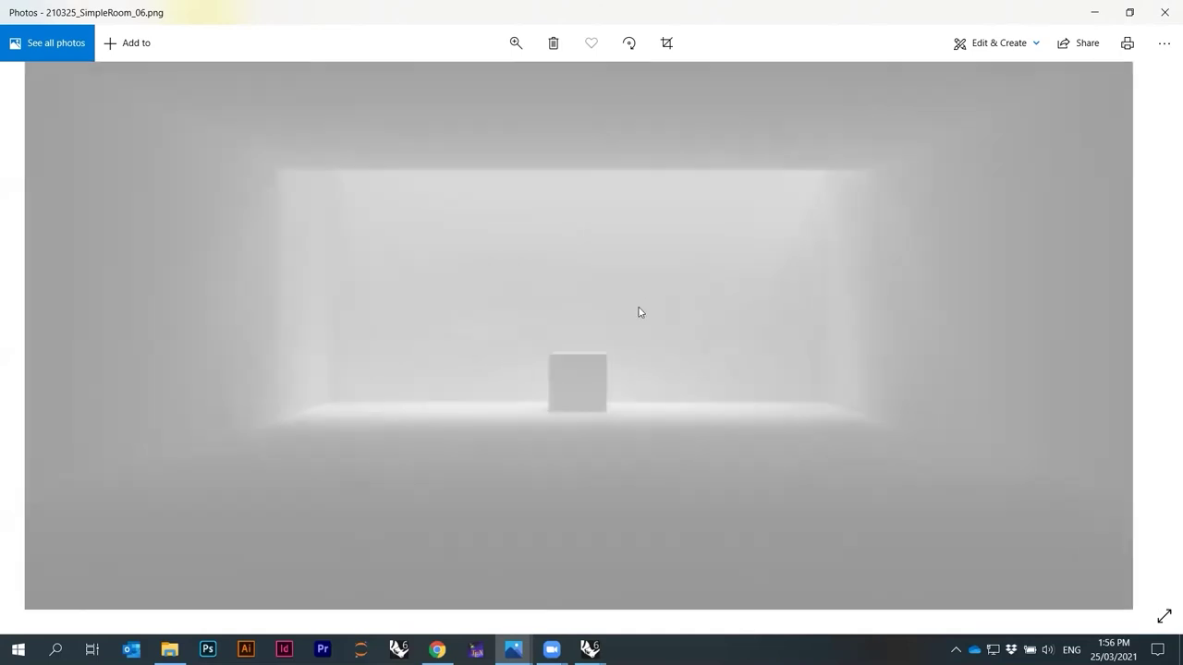
scroll(637, 320, "down", 4)
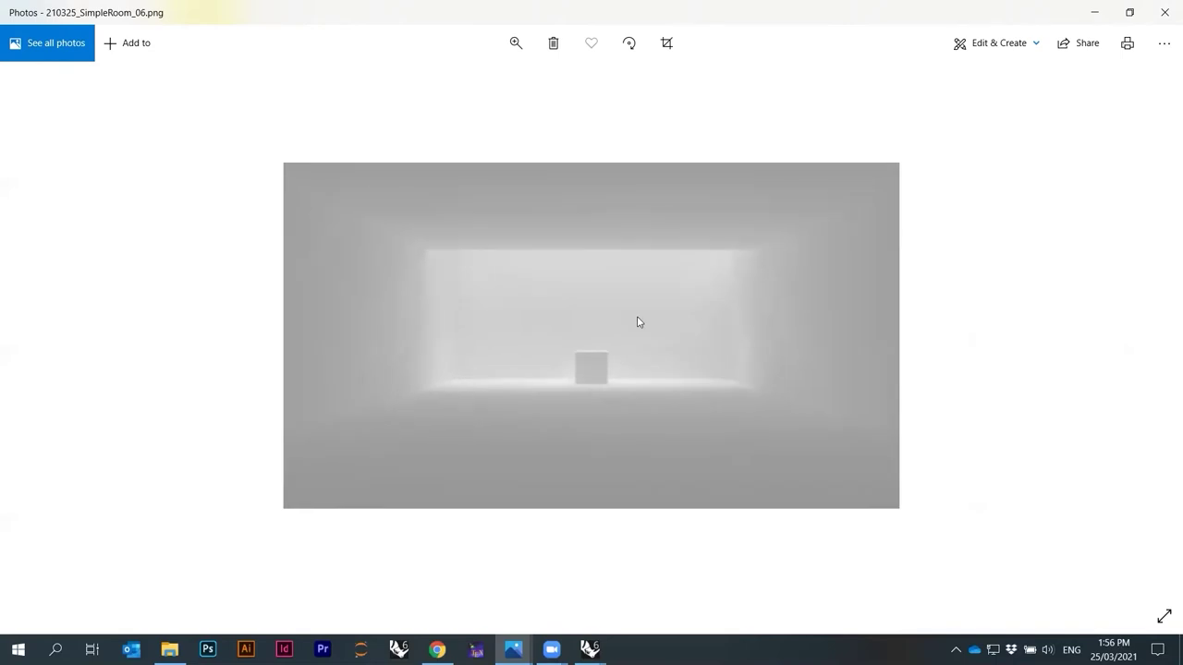
Browse the other room images in the folder, comparing simple_room_01.png with 210325_SimpleRoom_06.png.
key("Left")
key("Left")
key("Left")
key("Left")
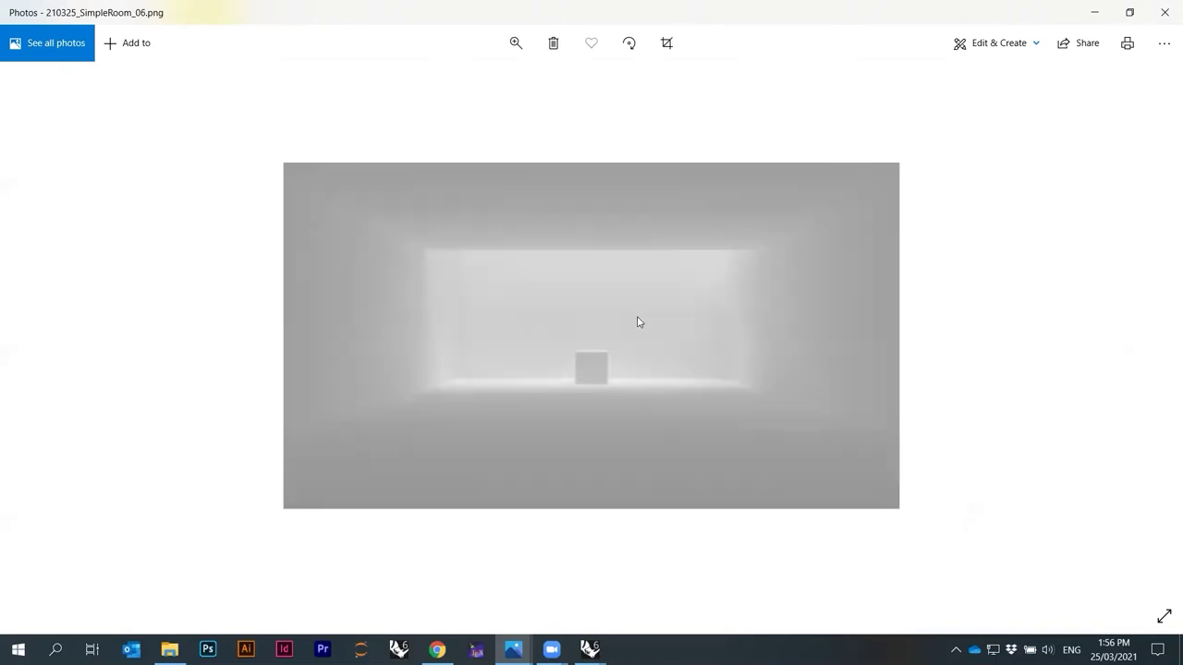
key("Left")
key("Right")
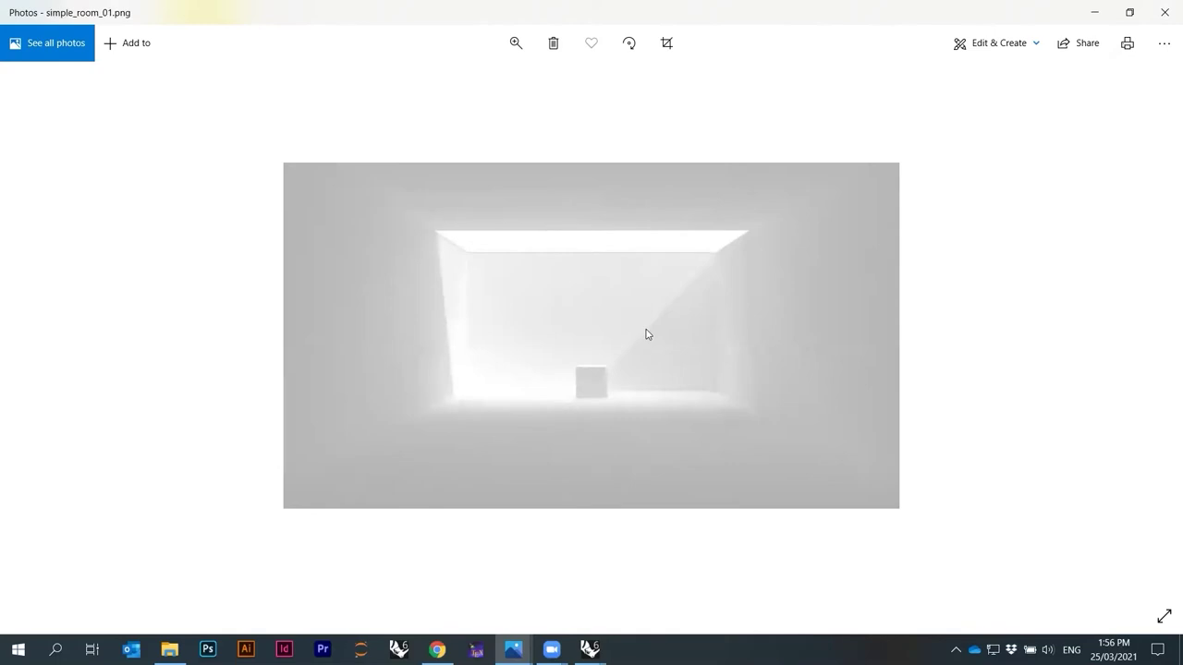
key("Right")
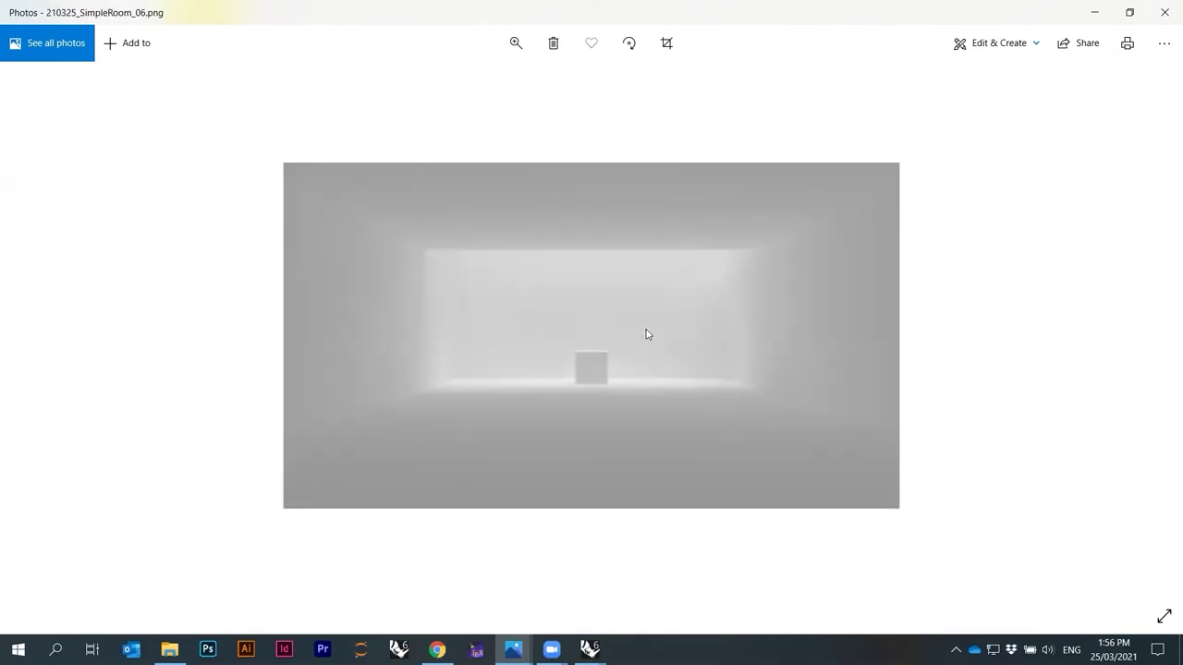
Close the photo viewer, switch back to the Rhino room model and close the V-Ray frame buffer.
left_click(1165, 12)
left_click(697, 425)
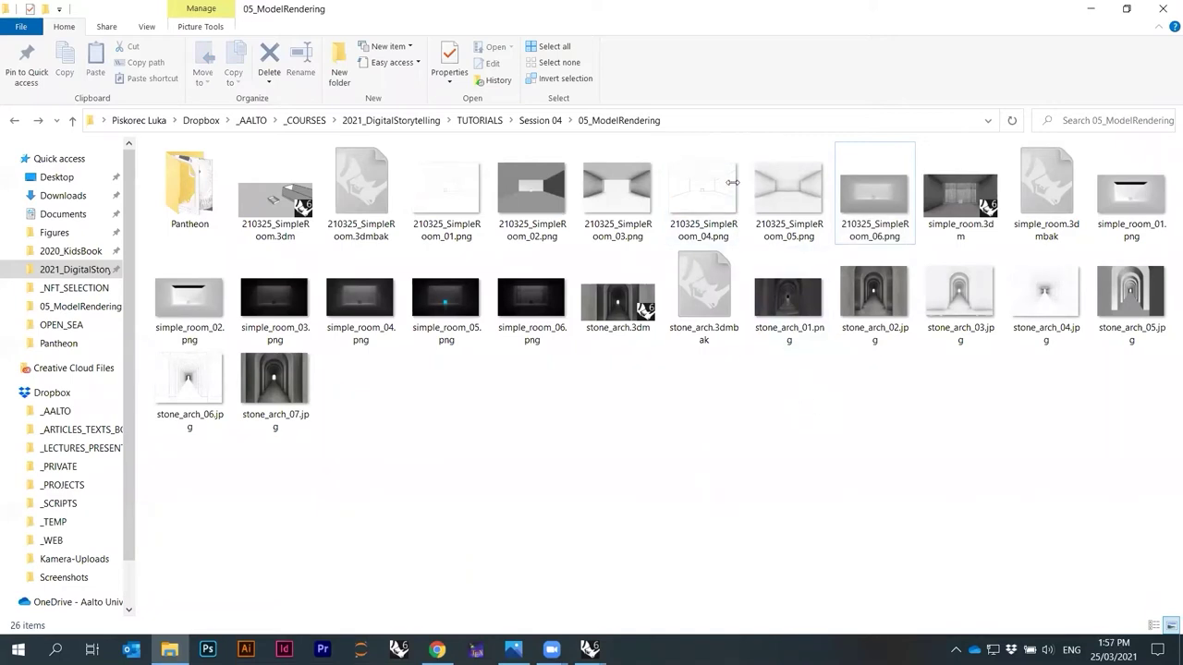
left_click(588, 649)
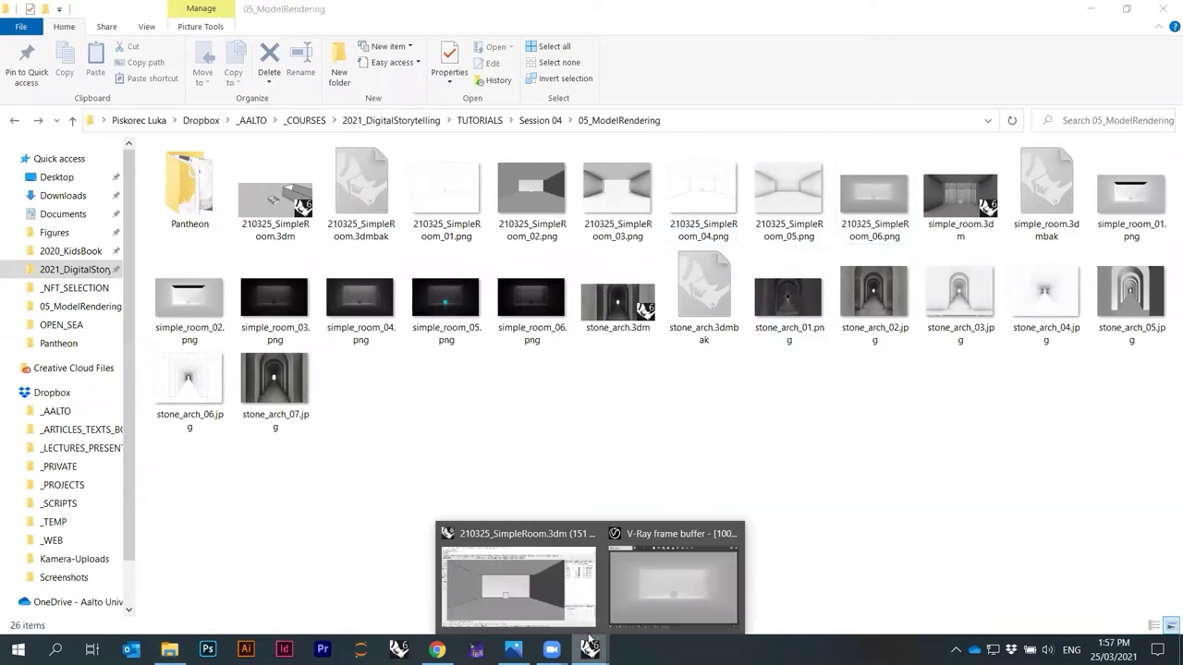
left_click(672, 582)
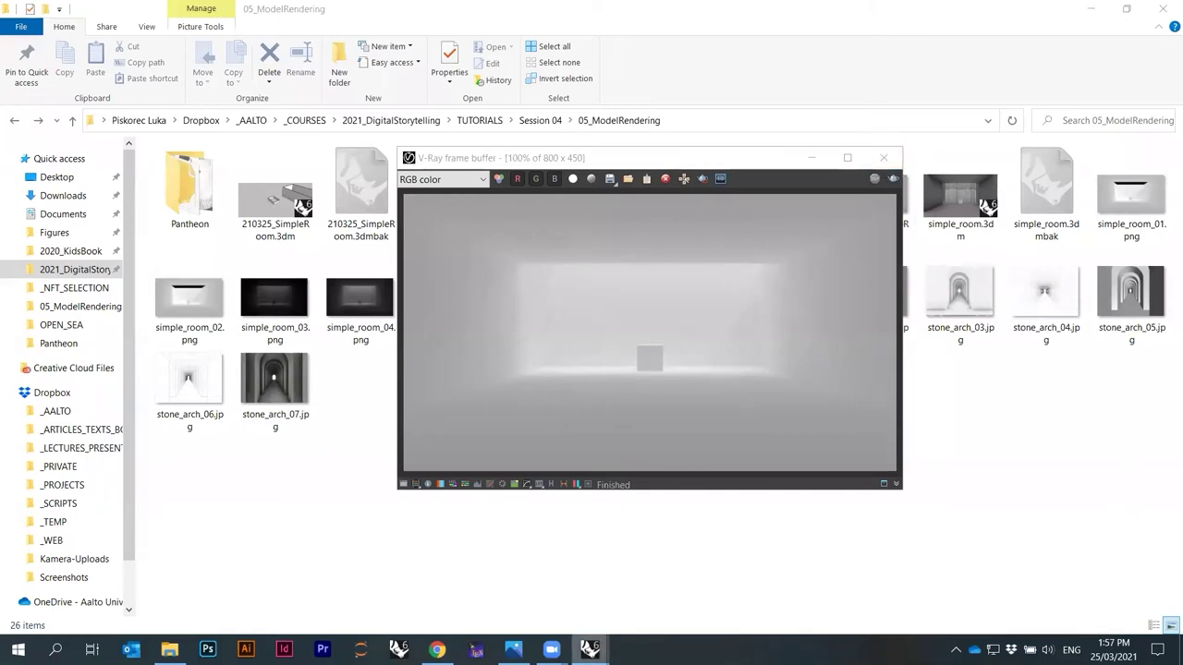
left_click(884, 158)
mouse_move(589, 649)
left_click(541, 587)
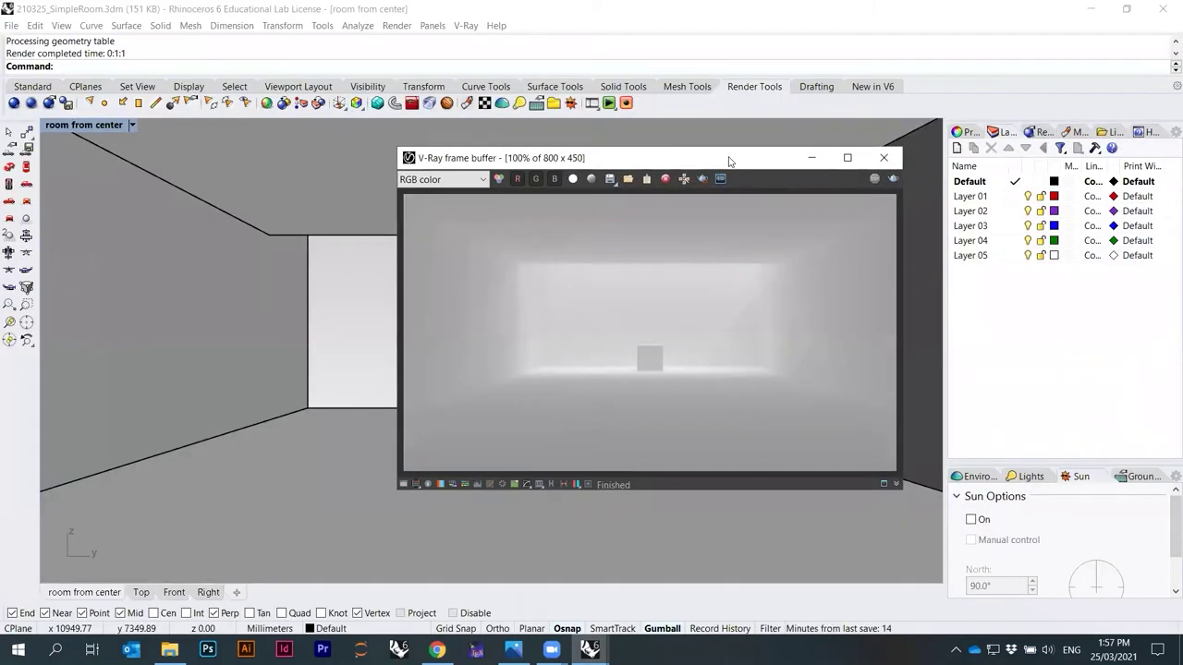
left_click_drag(730, 163, 672, 146)
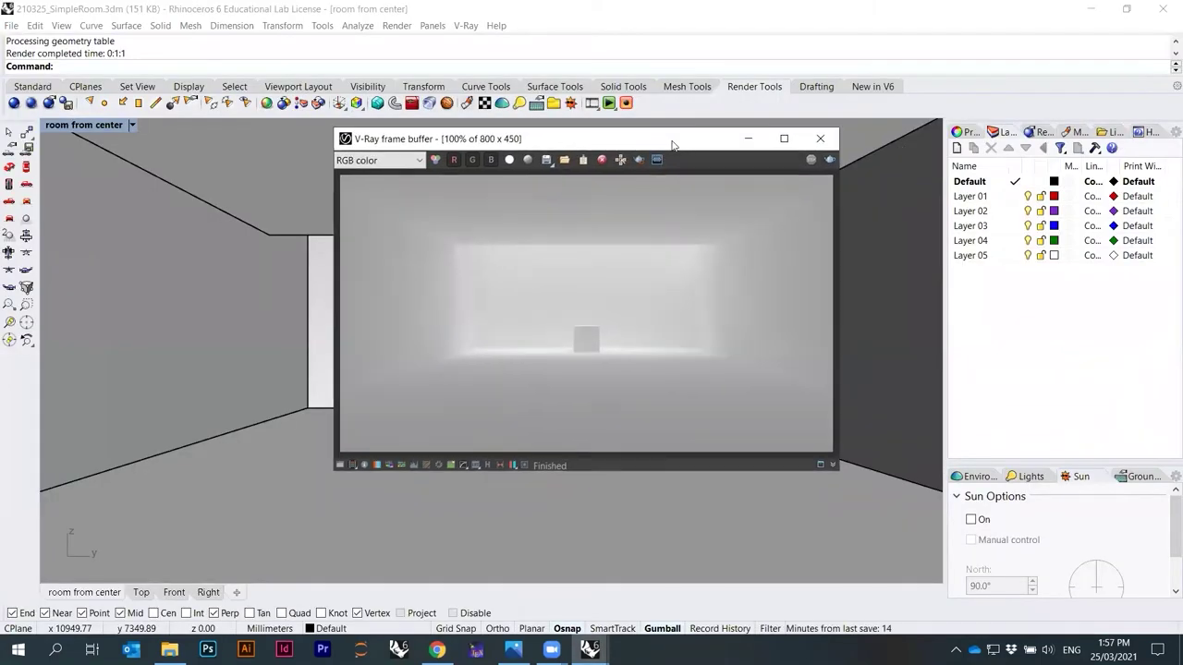
left_click(819, 141)
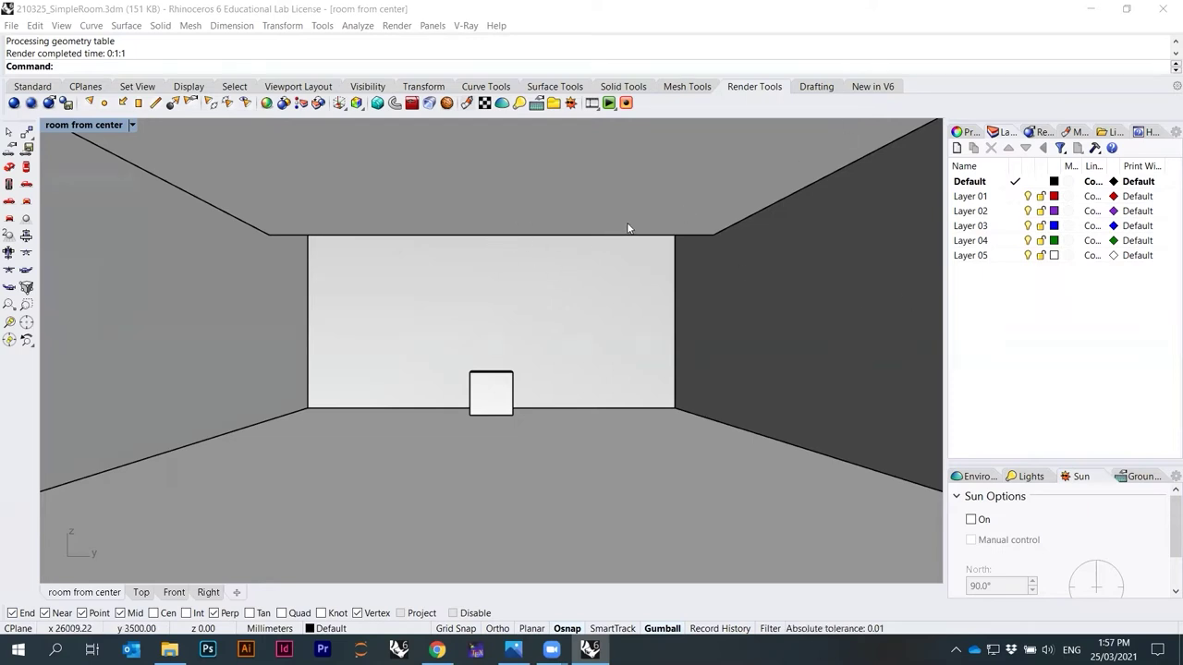
Start a directional light and aim its end point at the midpoint of the box's top back edge.
right_click_drag(478, 237, 397, 212)
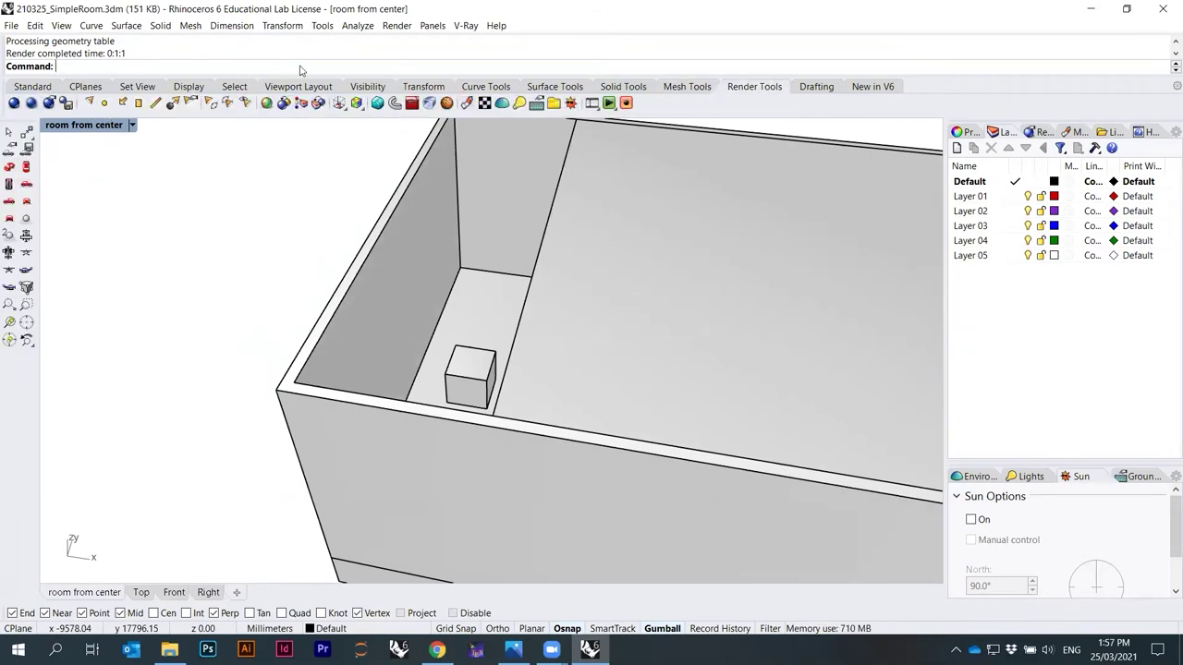
left_click(120, 103)
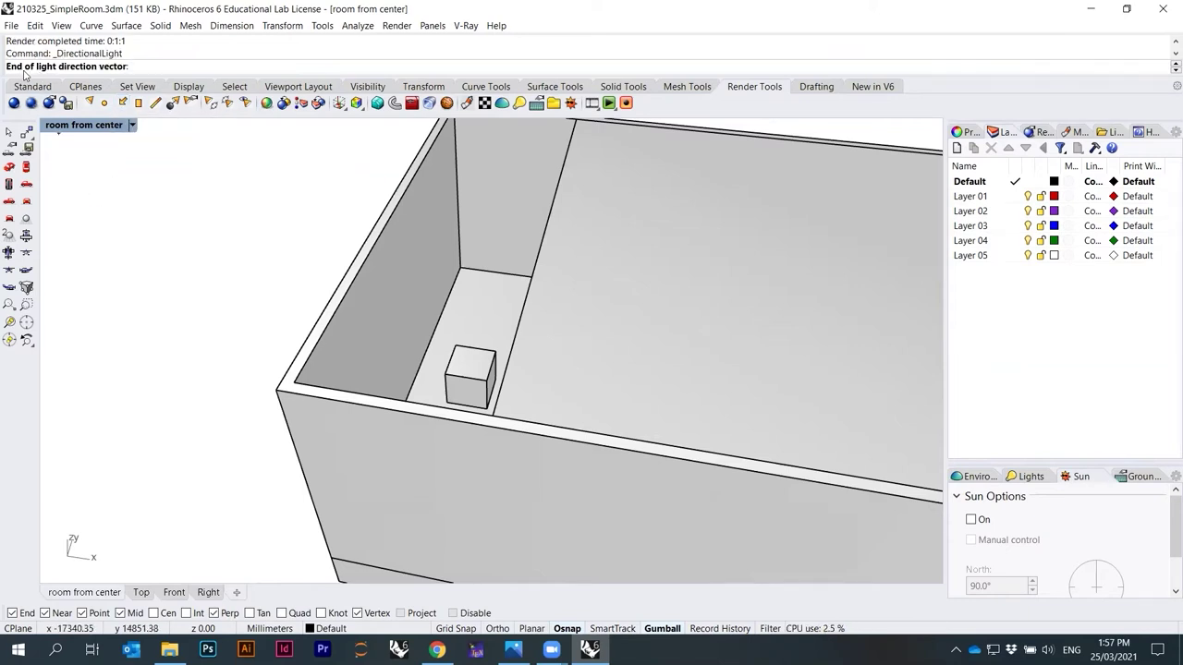
right_click_drag(469, 274, 488, 314)
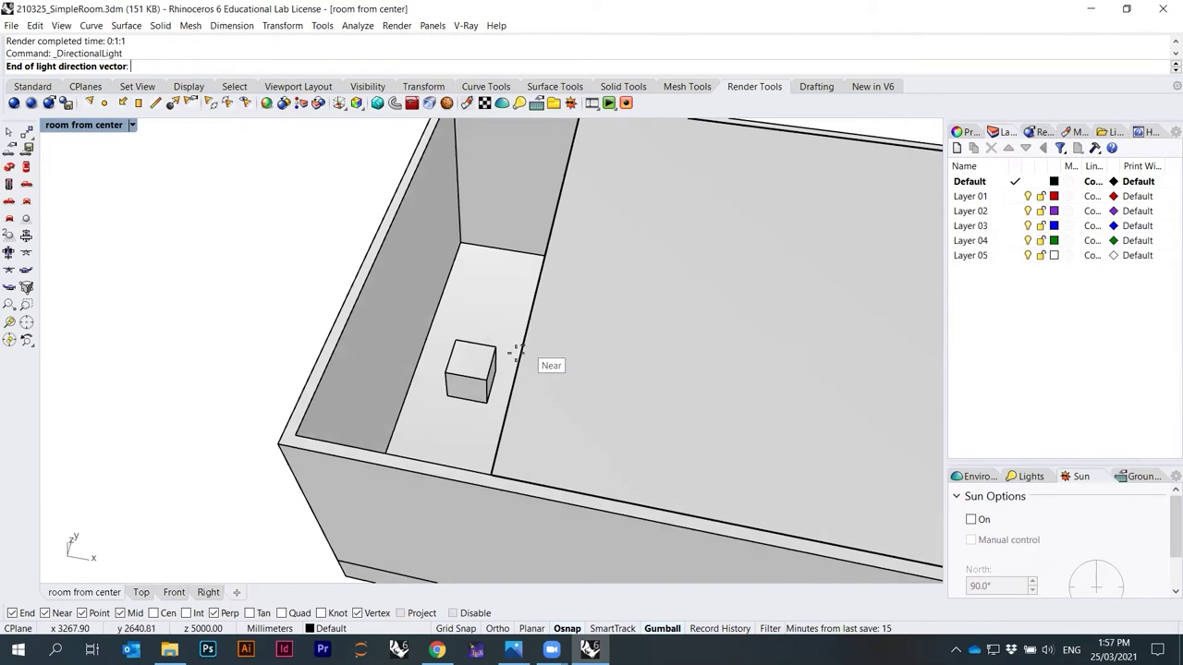
scroll(513, 351, "up", 3)
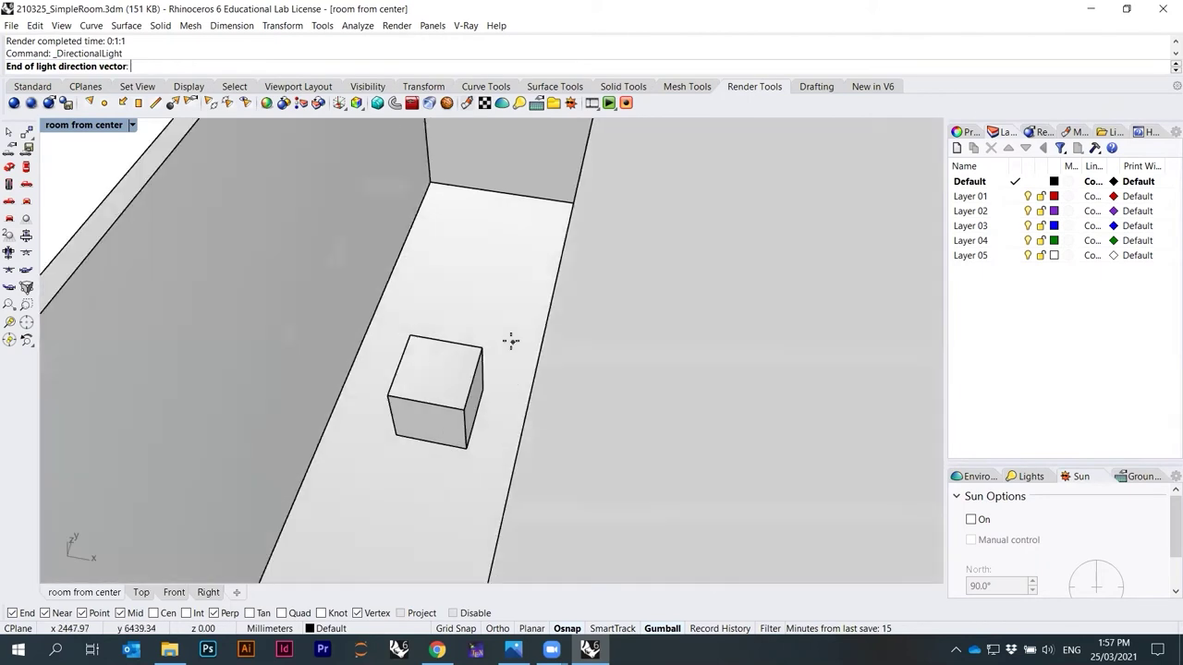
left_click(447, 345)
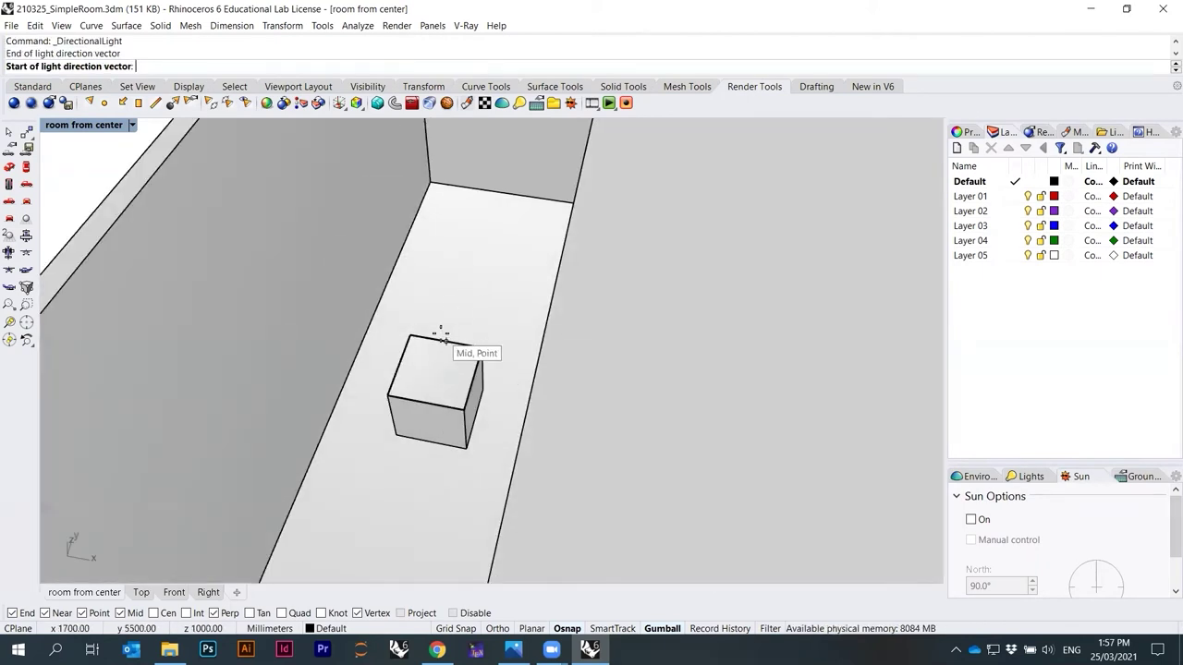
Place the directional light's start point at the roof slab's corner where it meets the long wall beside the opening.
right_click_drag(427, 339, 297, 203)
right_click_drag(256, 137, 345, 574)
right_click_drag(477, 449, 471, 301)
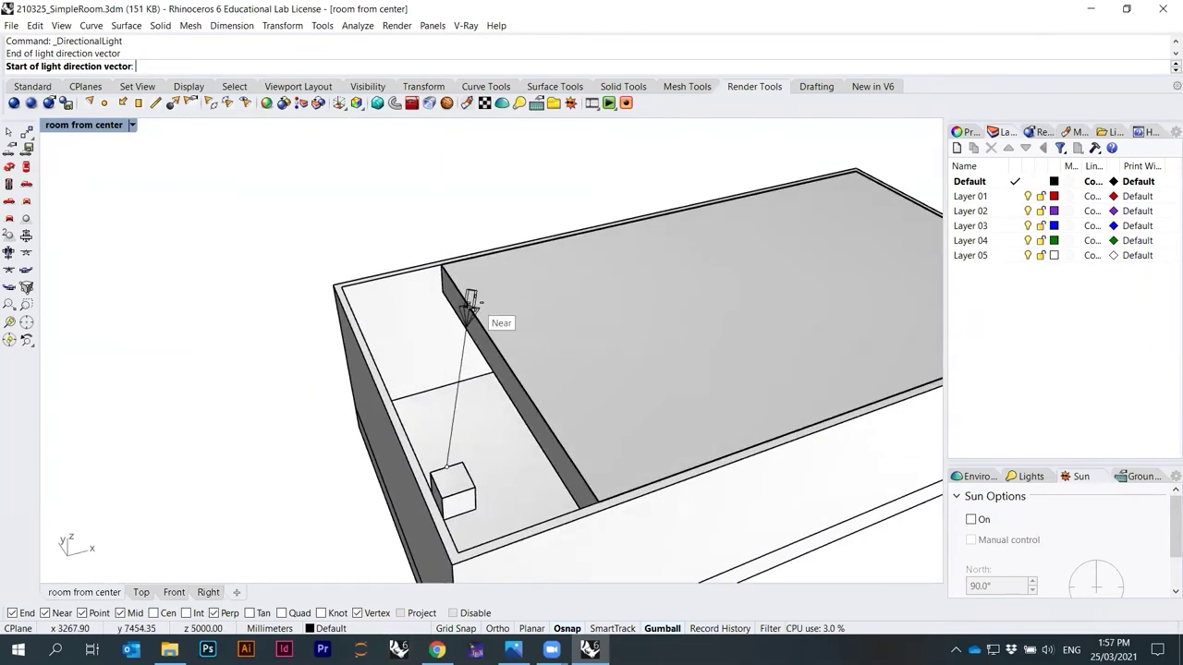
scroll(434, 273, "up", 5)
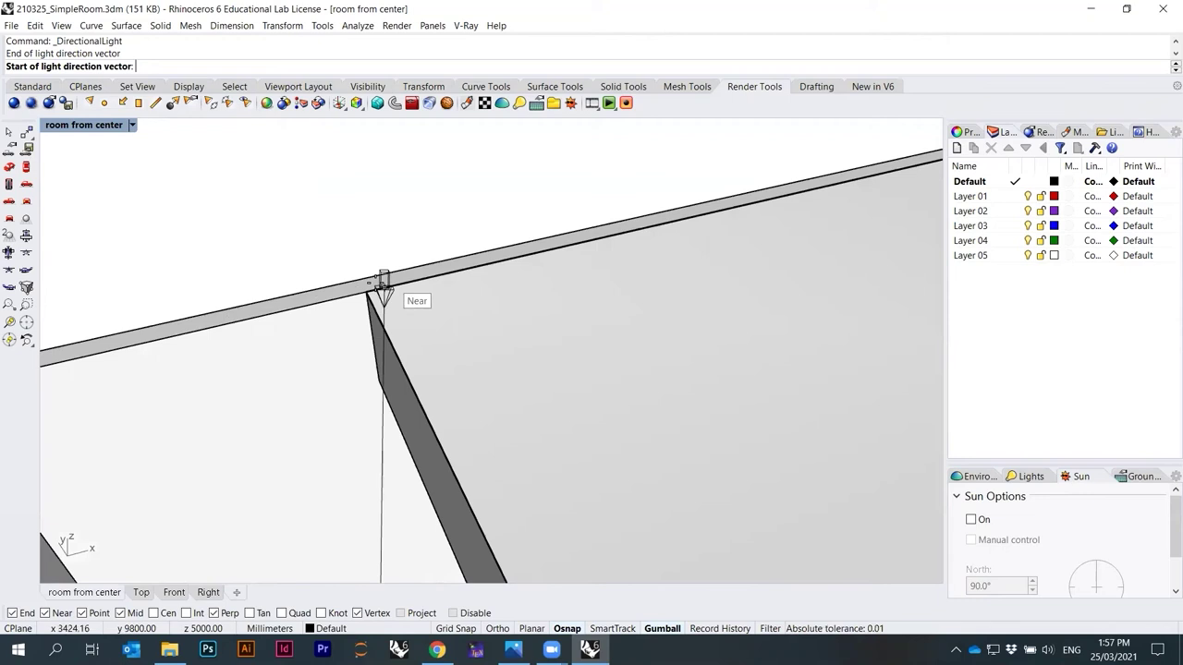
left_click(365, 294)
scroll(378, 286, "down", 2)
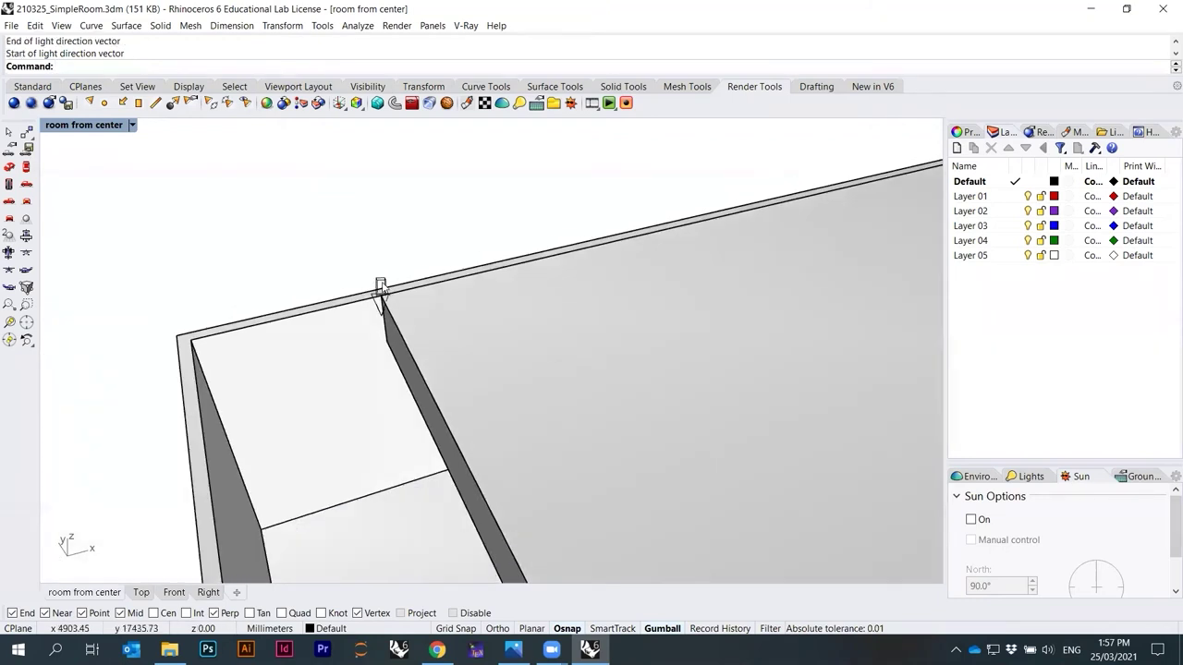
Select the directional light and set its display color to Magenta.
scroll(446, 265, "down", 3)
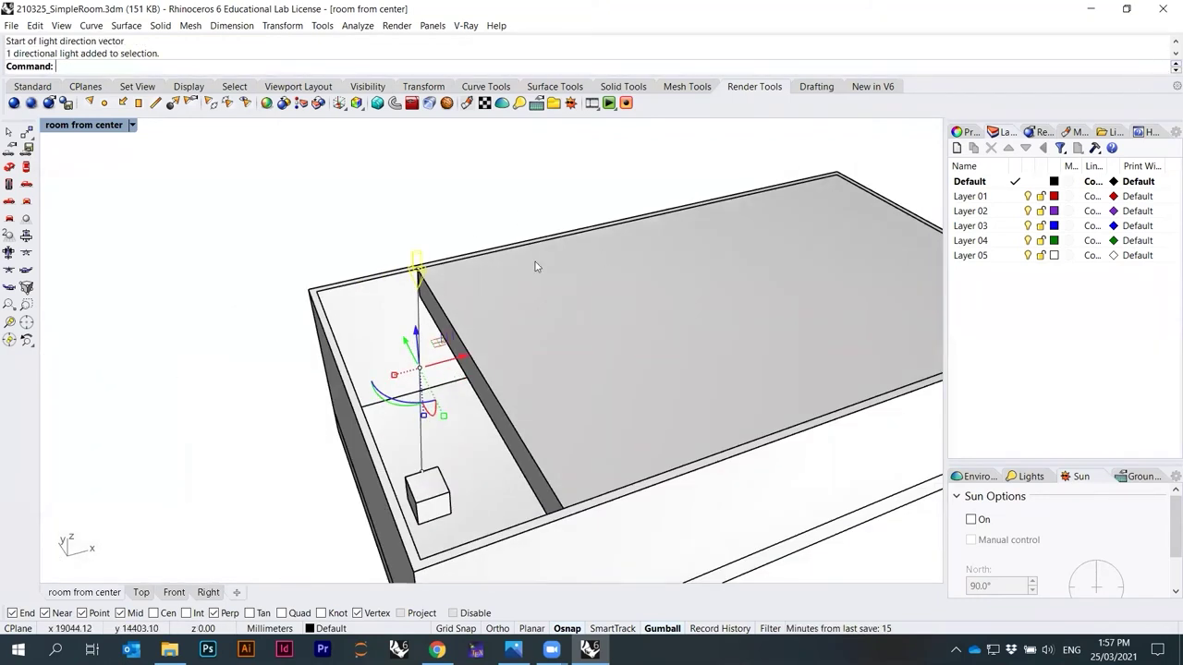
left_click(960, 131)
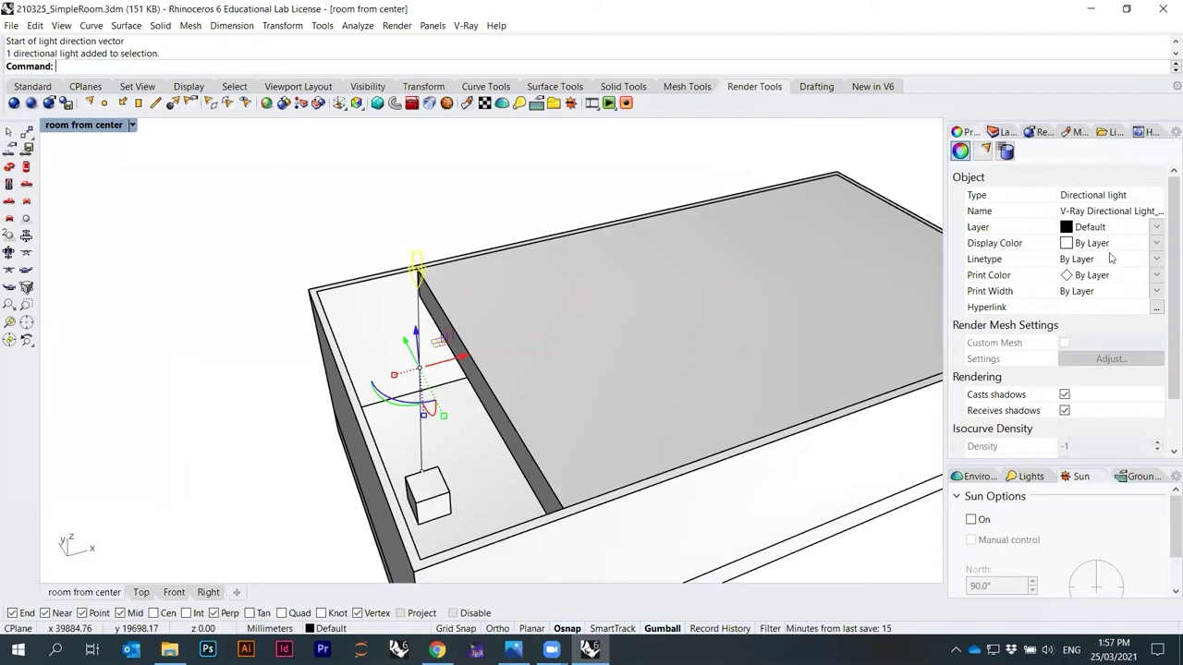
left_click(1155, 244)
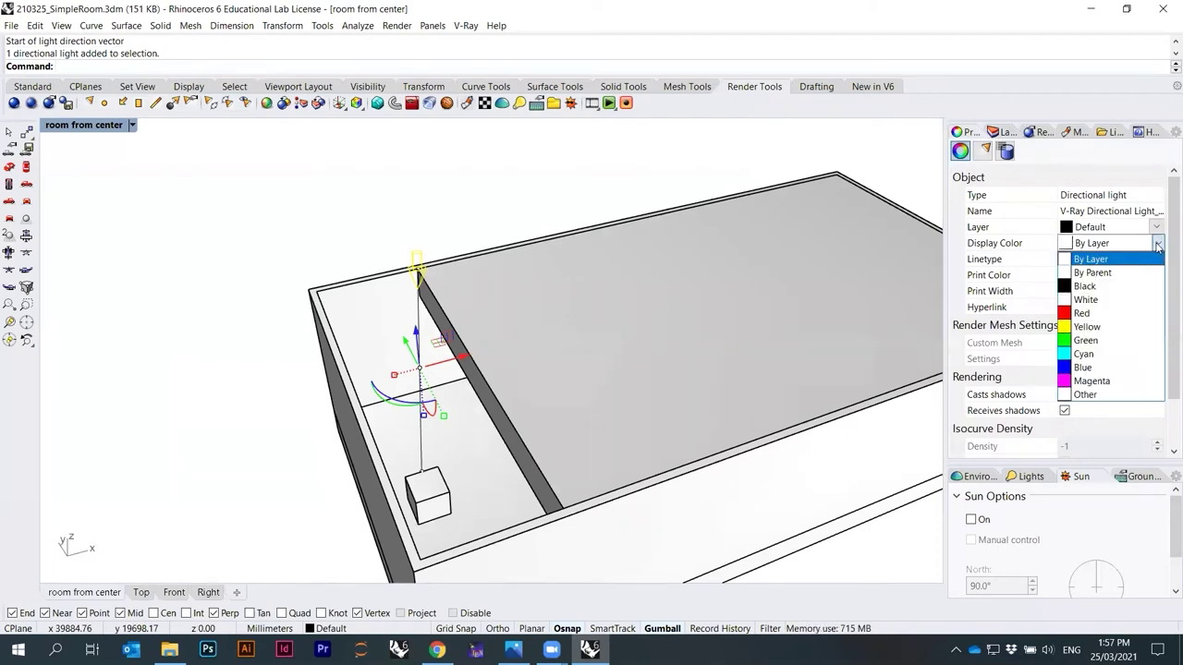
left_click(1086, 377)
left_click(448, 248)
mouse_move(448, 247)
right_mouse_down()
mouse_move(436, 268)
mouse_move(449, 255)
right_mouse_up()
left_click(462, 258)
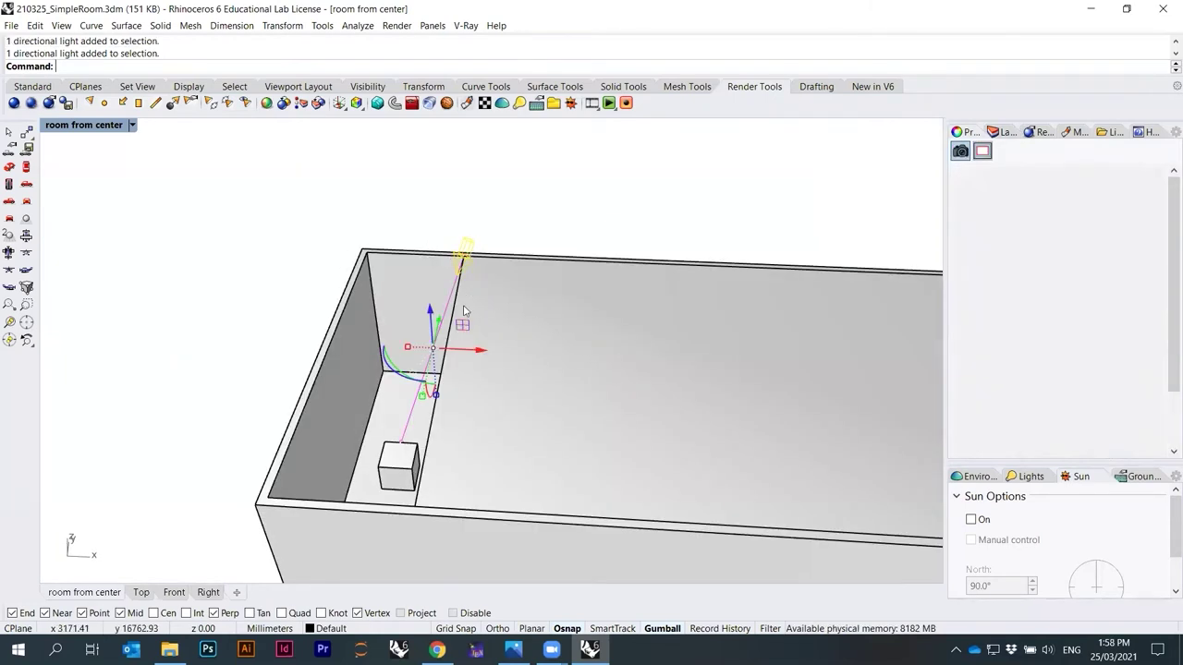
Move the directional light straight up so it sits well above the room, keeping its direction.
right_click_drag(442, 308, 497, 329)
key("Escape")
left_click(431, 245)
right_click_drag(453, 274, 408, 313)
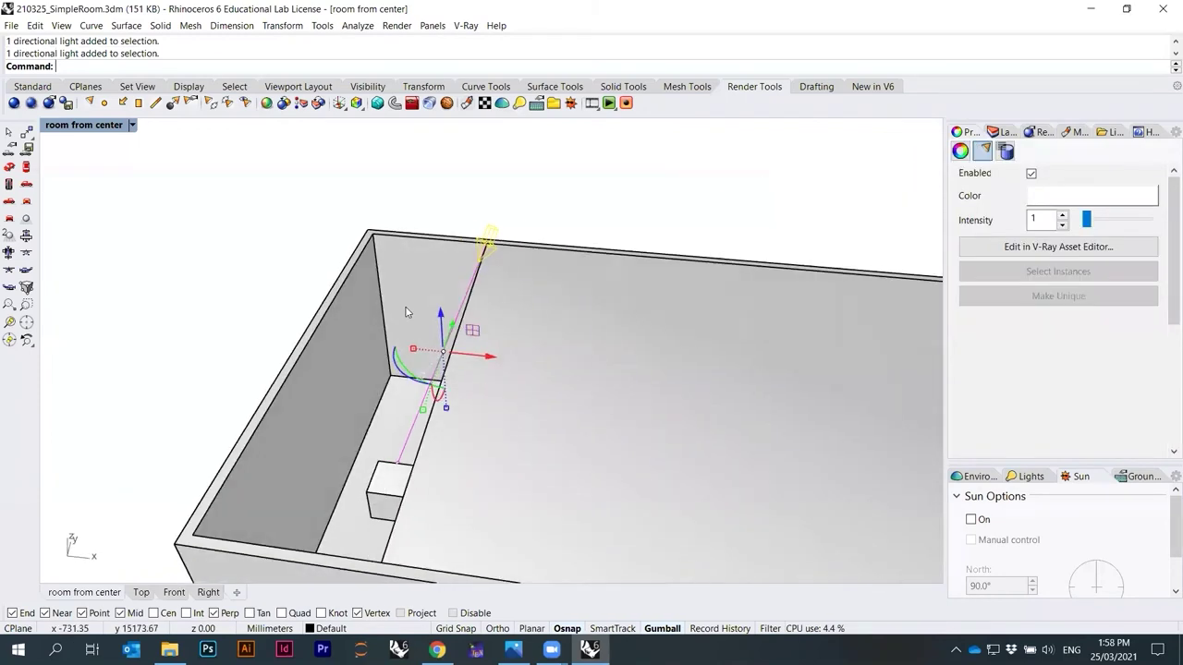
left_click_drag(442, 316, 604, 295)
right_click_drag(604, 296, 517, 277)
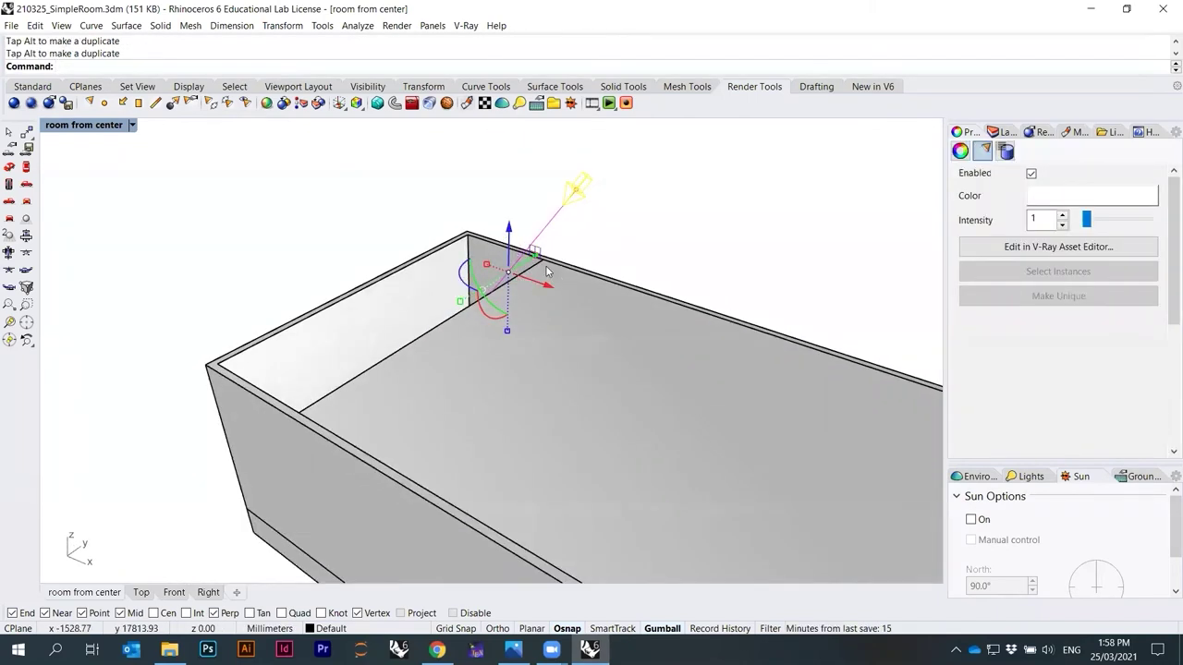
scroll(559, 300, "down", 4)
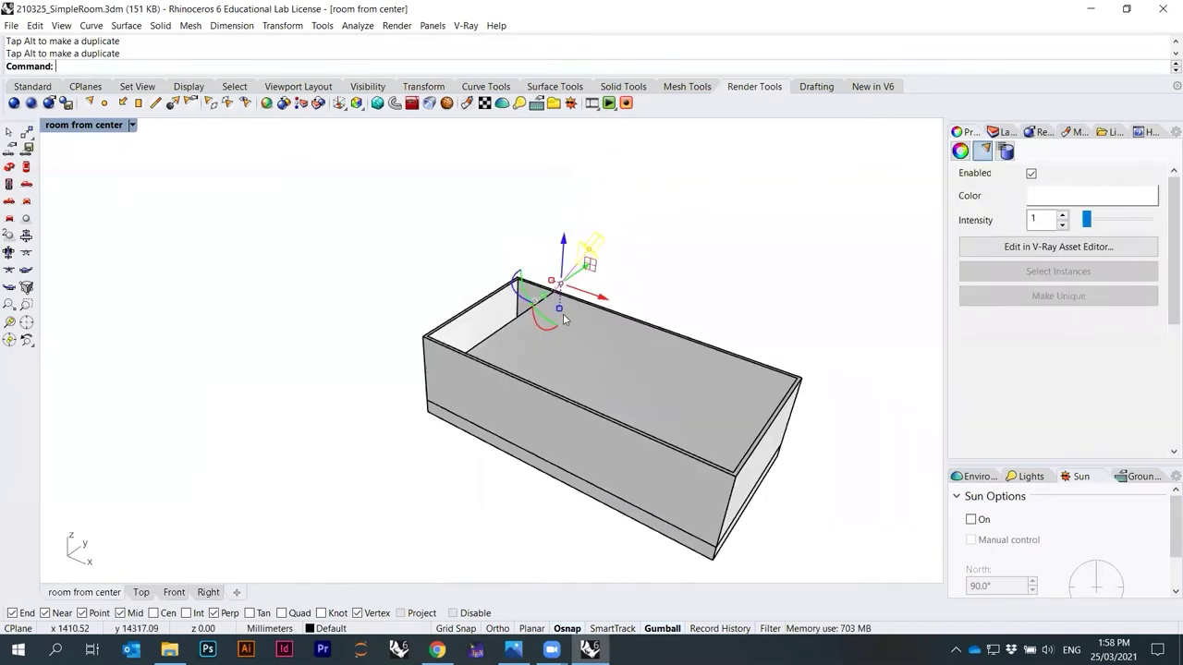
left_click_drag(563, 263, 562, 196)
left_click(647, 206)
right_click_drag(647, 206, 655, 246)
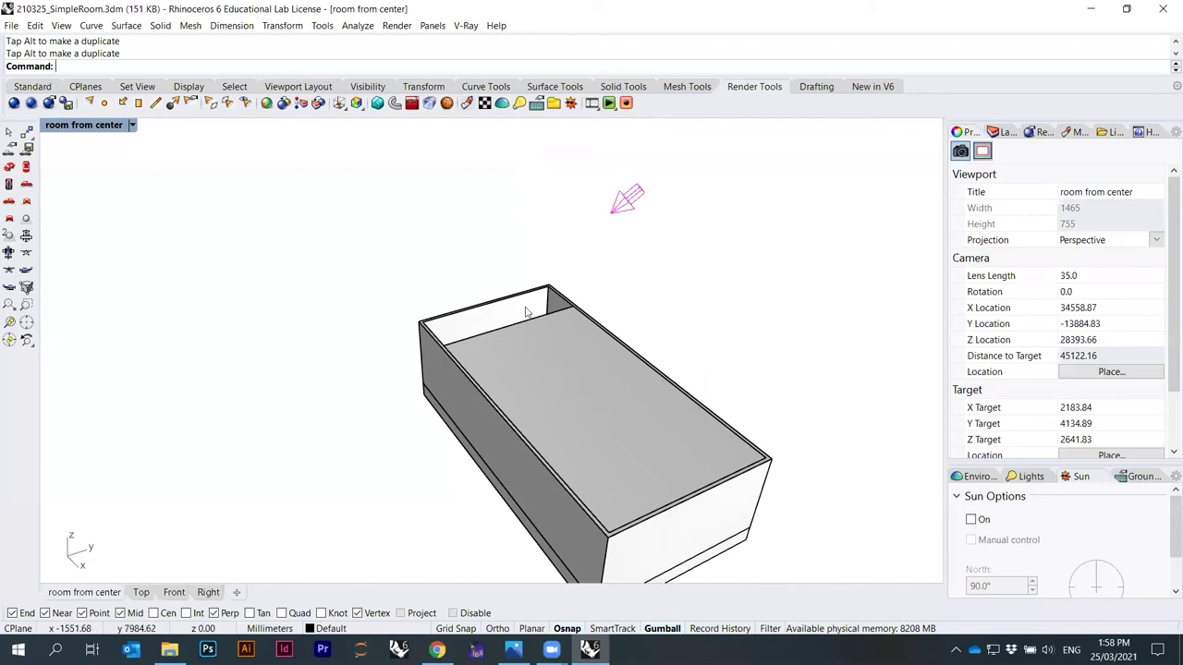
Restore the saved "room from center" view.
scroll(526, 312, "up", 5)
right_click_drag(551, 296, 462, 206)
left_click(132, 124)
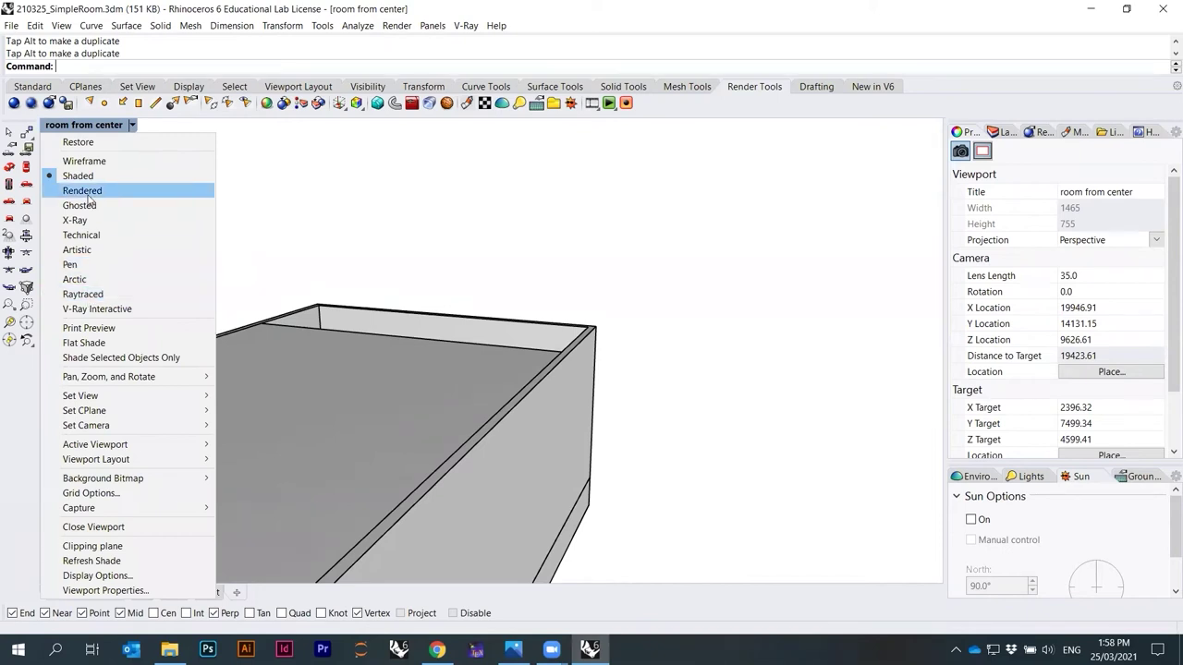
mouse_move(76, 396)
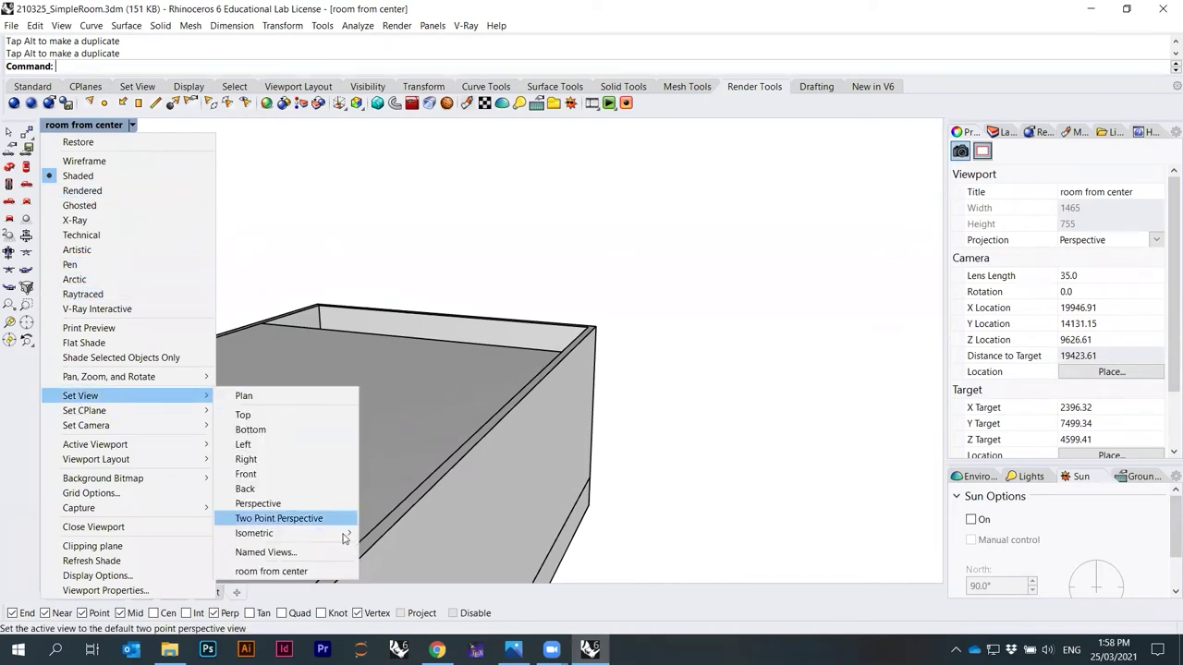
left_click(298, 571)
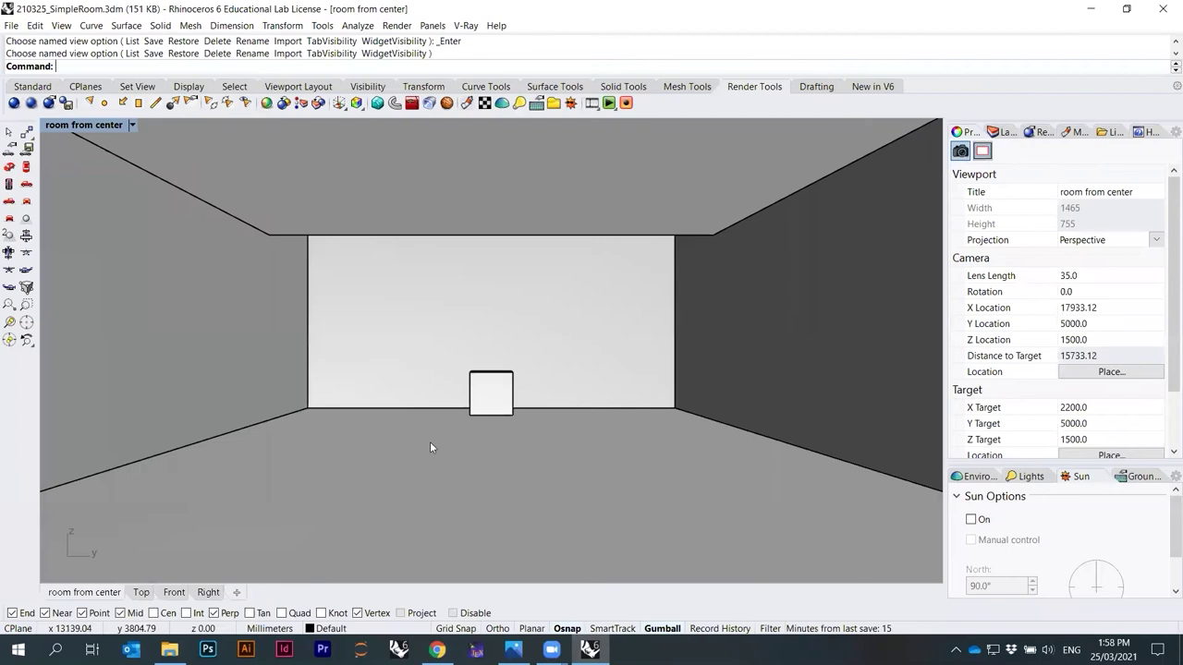
Examine the Rhino Document Sun and V-Ray Directional Light settings in the V-Ray Asset Editor, leaving them as they are.
left_click(397, 25)
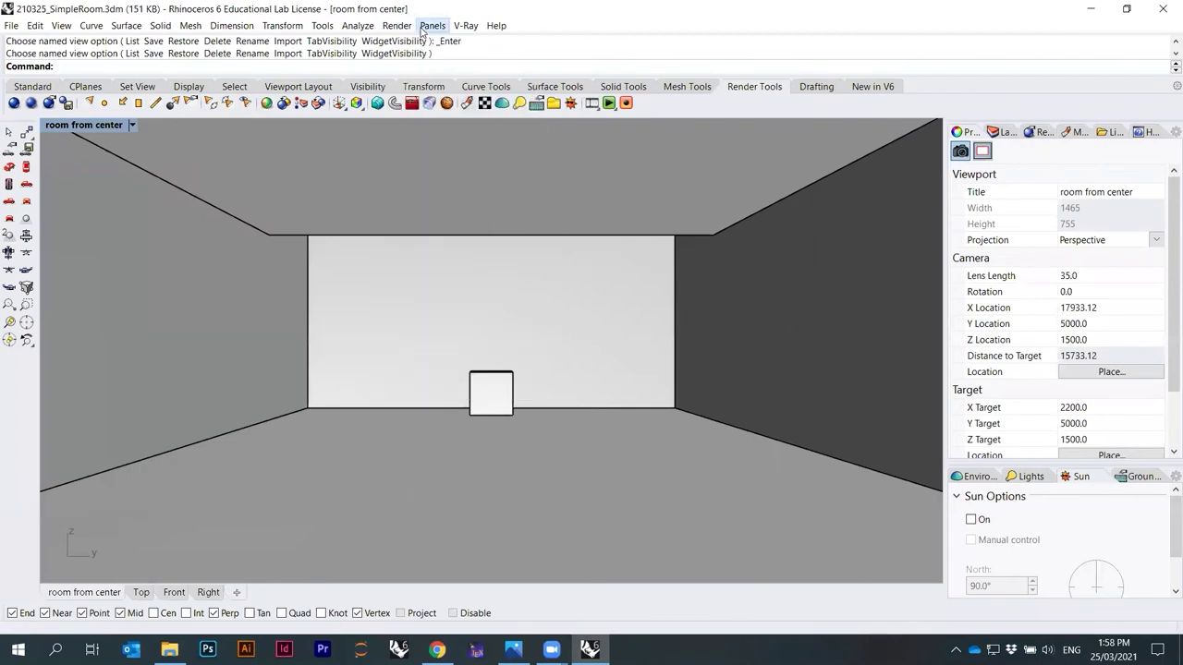
left_click(432, 25)
mouse_move(465, 25)
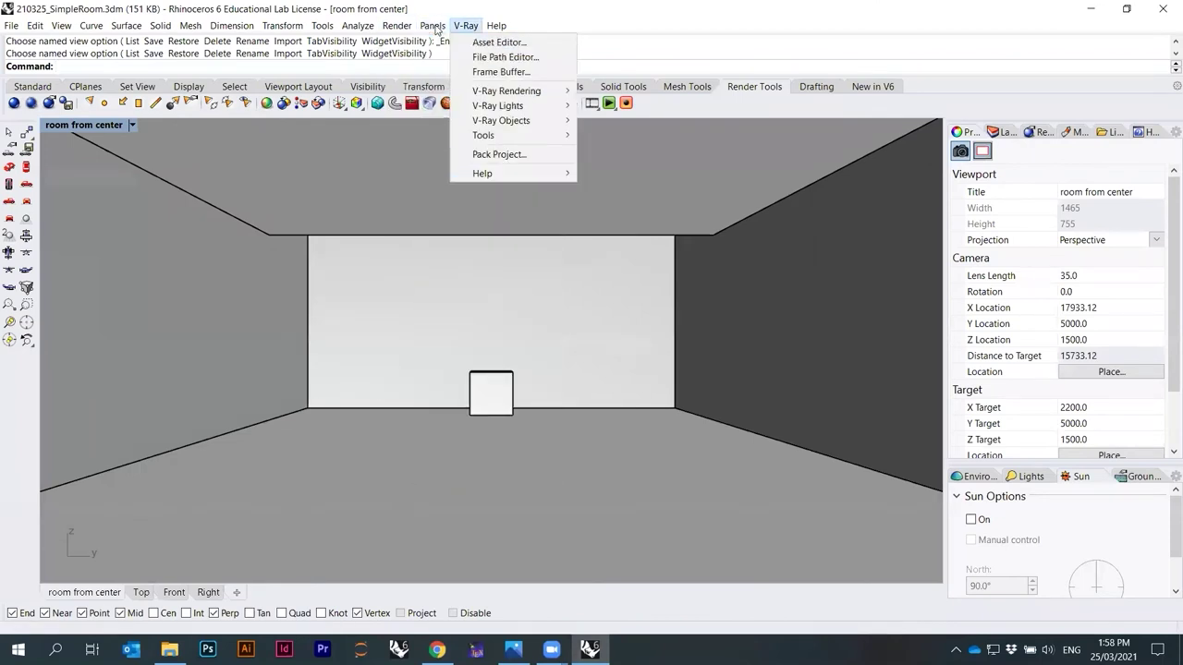
left_click(494, 41)
left_click(357, 107)
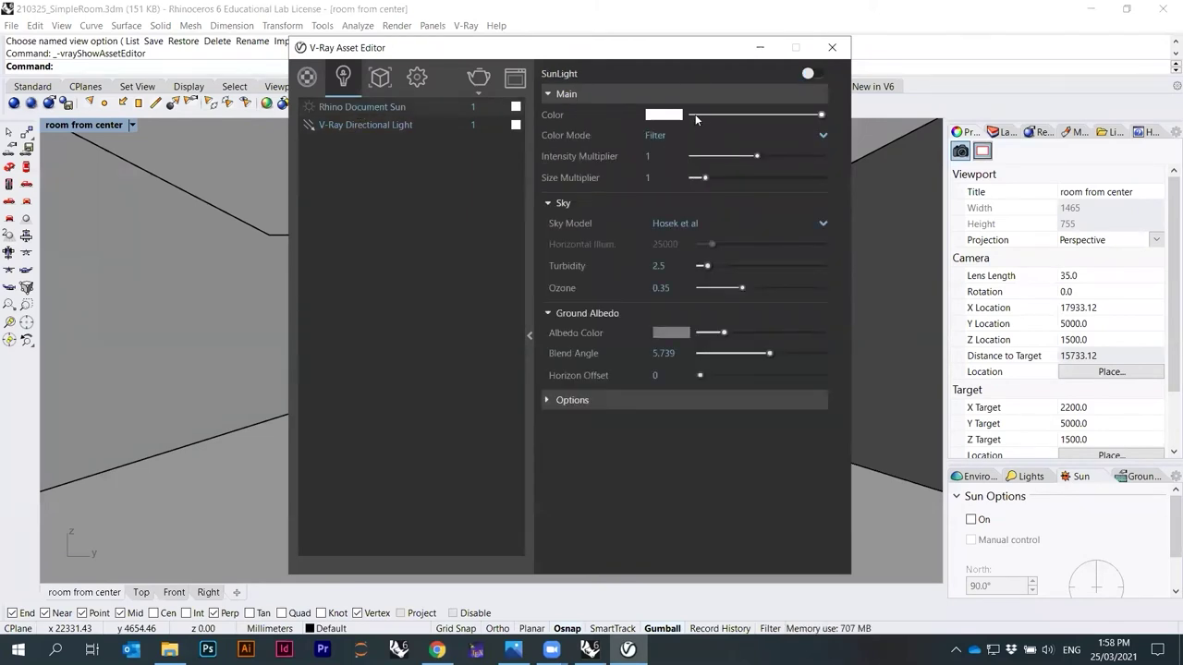
left_click(362, 126)
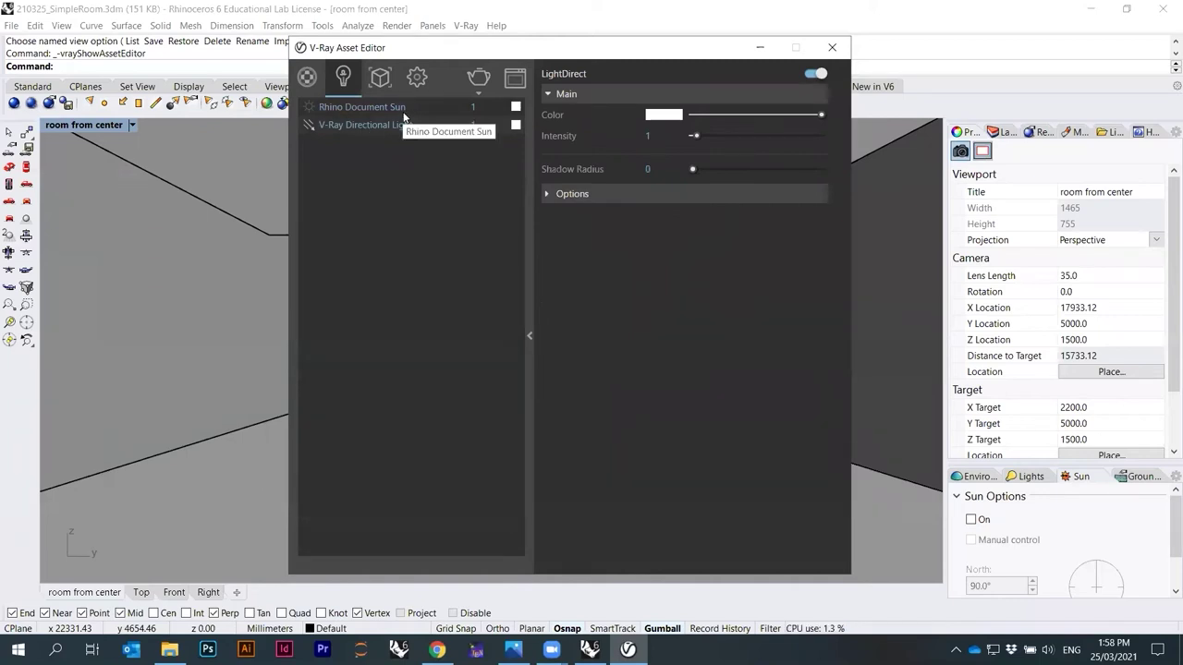
left_click(406, 111)
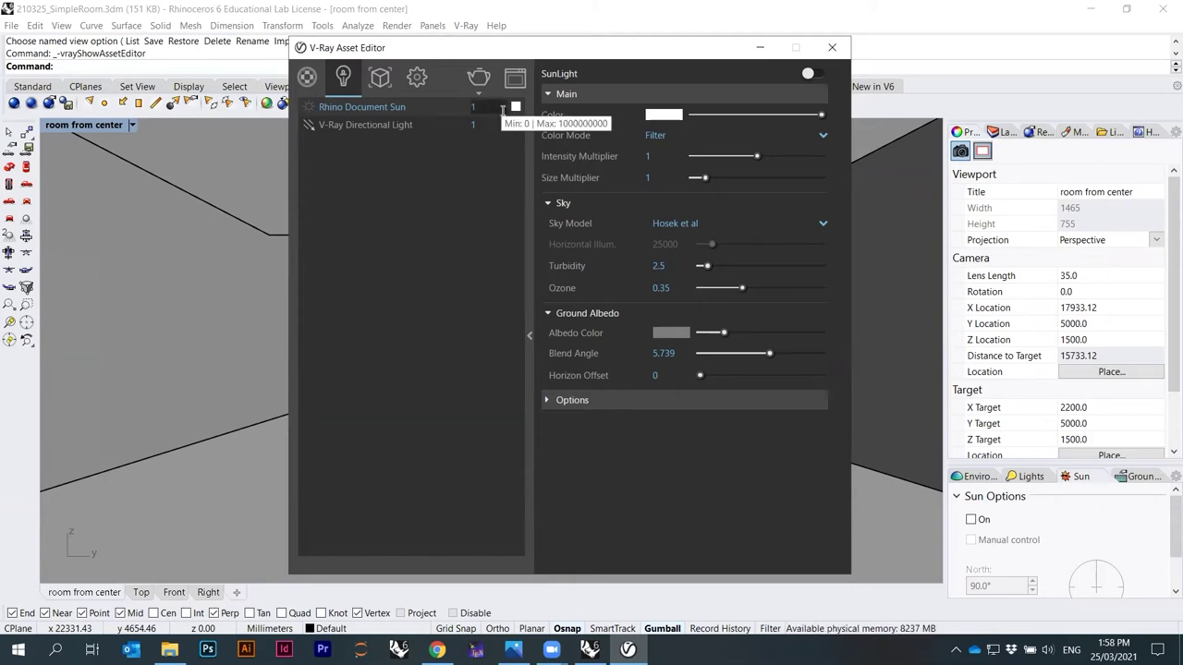
right_click(405, 109)
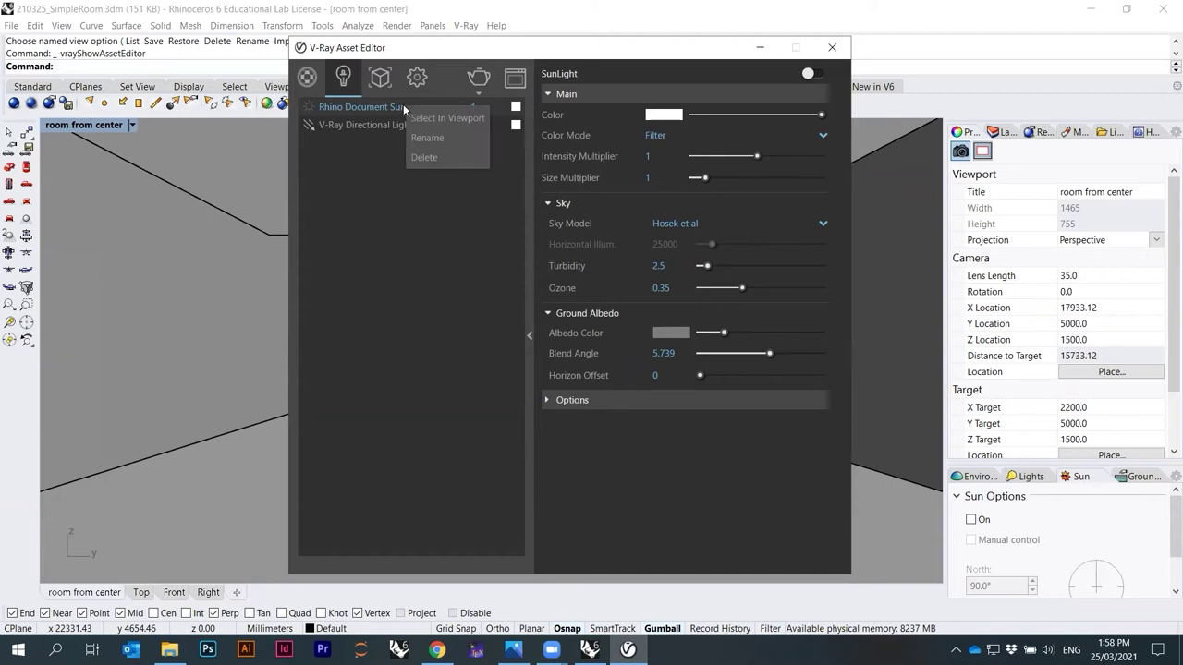
left_click(362, 210)
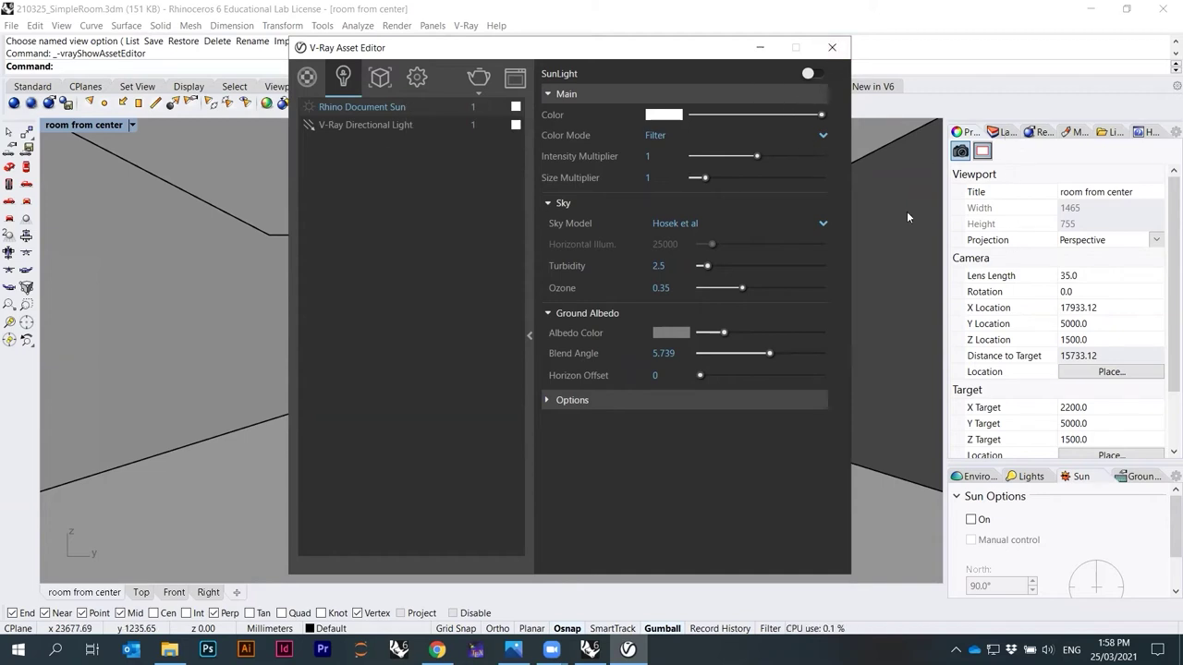
left_click(831, 47)
Hide and reshow the Sun settings, and switch the document sun on and off again.
key("alt+p")
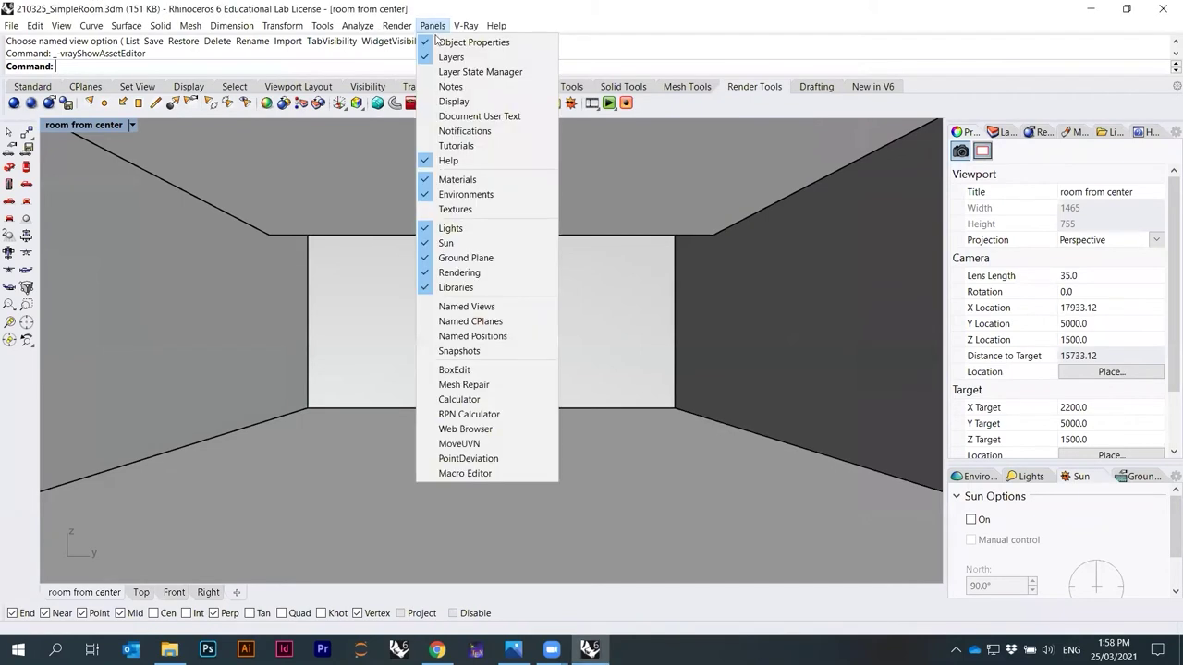
left_click(452, 243)
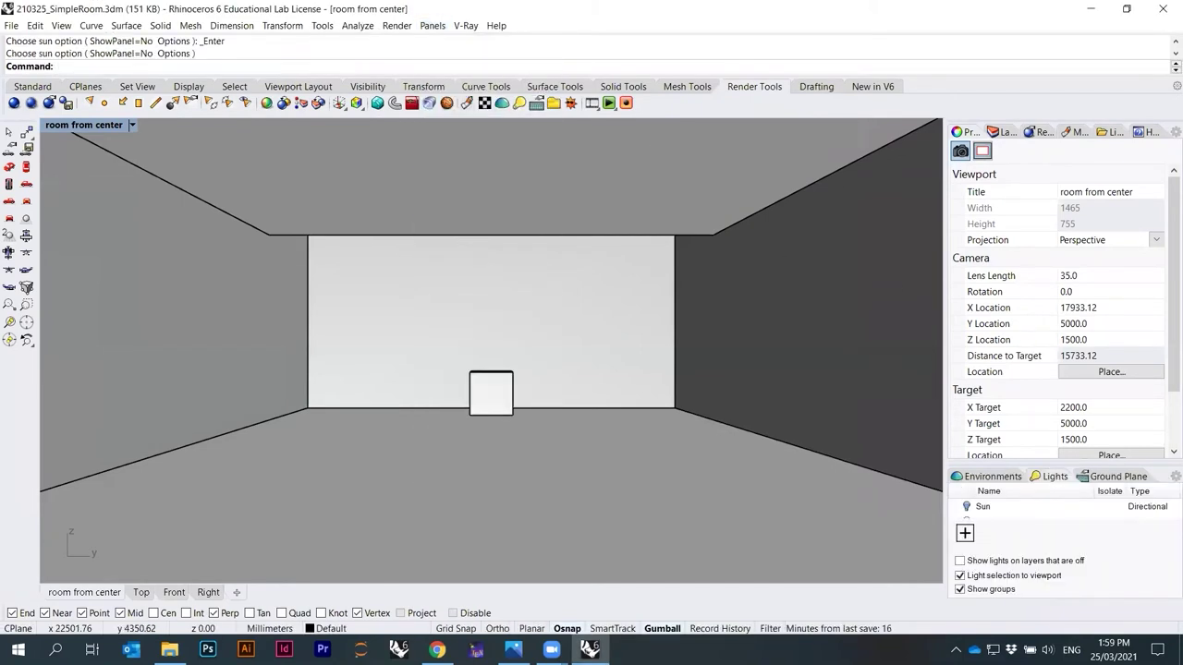
left_click(432, 25)
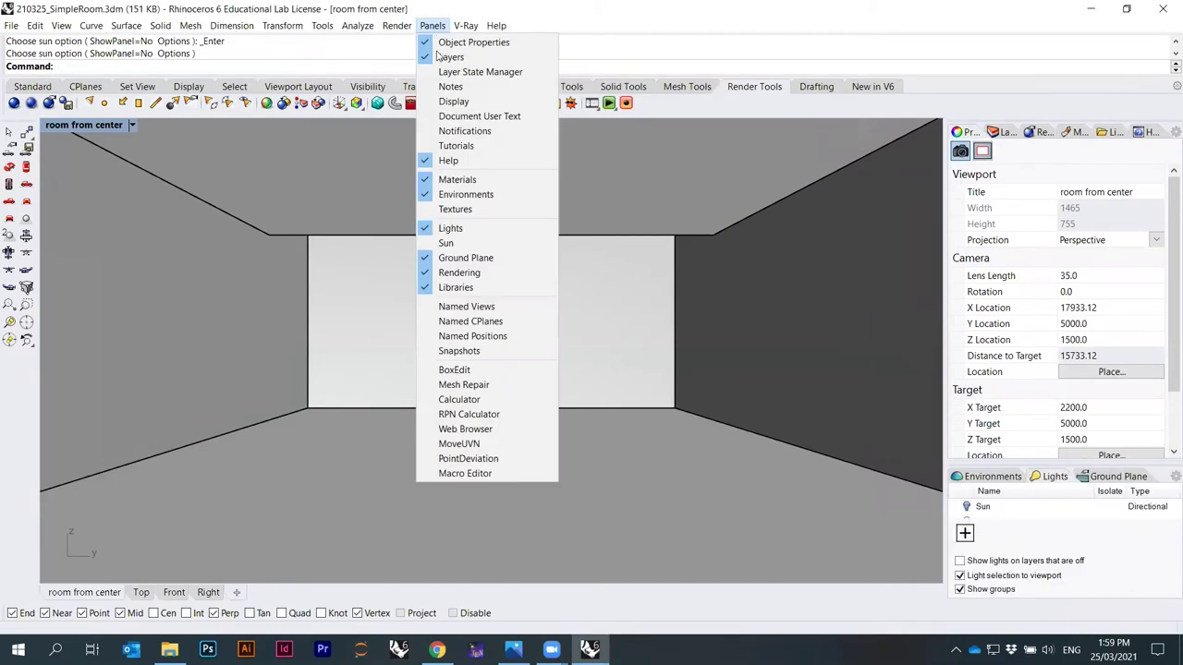
left_click(471, 244)
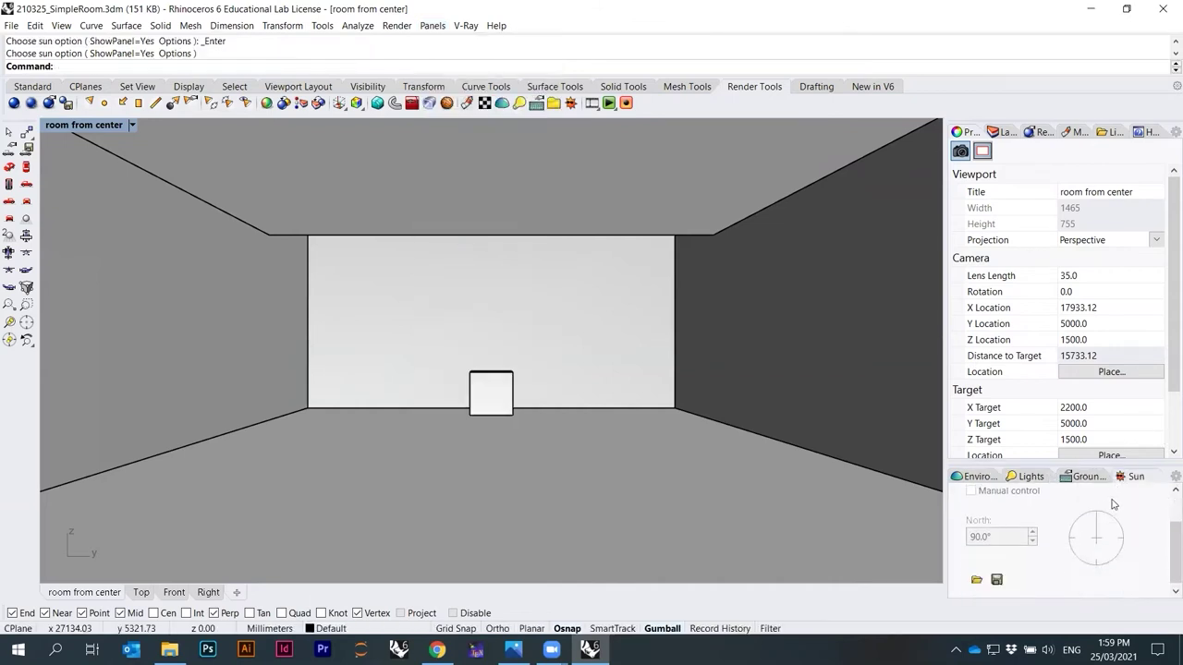
left_click(984, 523)
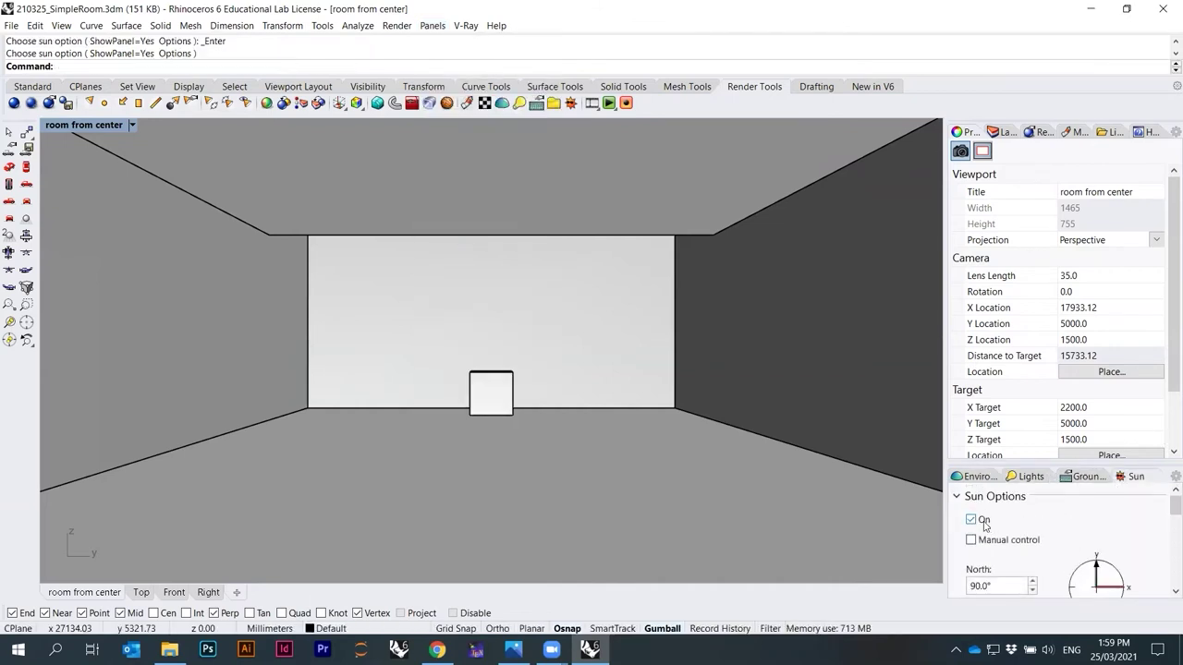
left_click(984, 523)
Rearrange the docked settings so the Sun and lights group sits above the viewport properties.
left_click_drag(1054, 466, 884, 258)
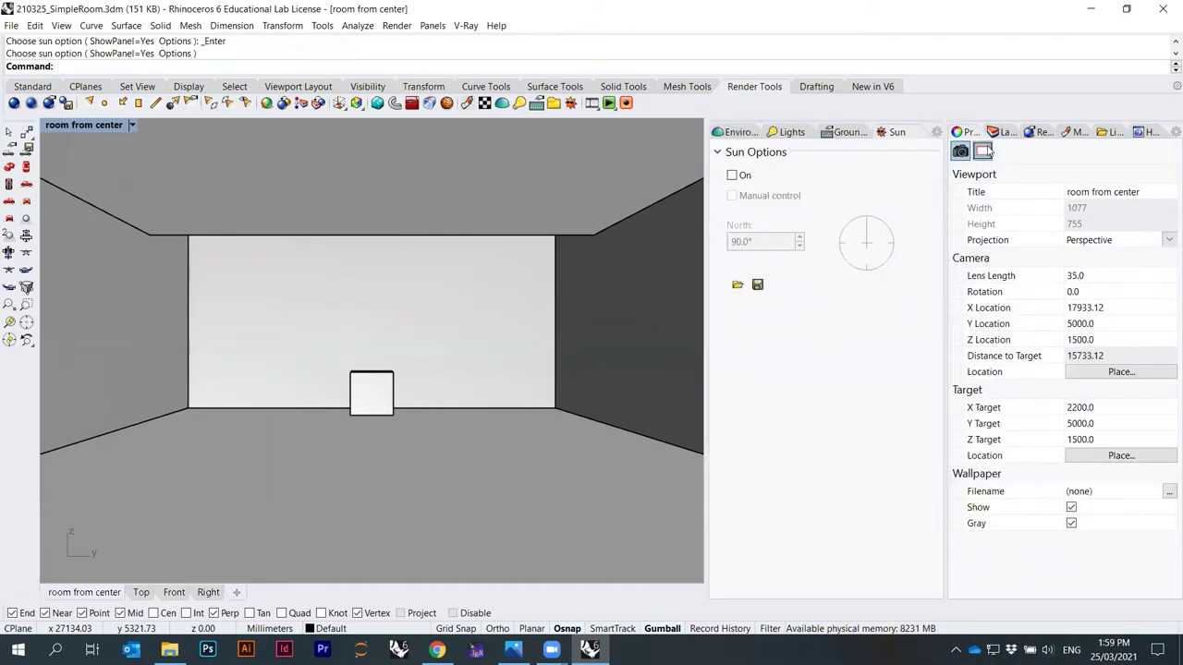
left_click_drag(707, 214, 752, 214)
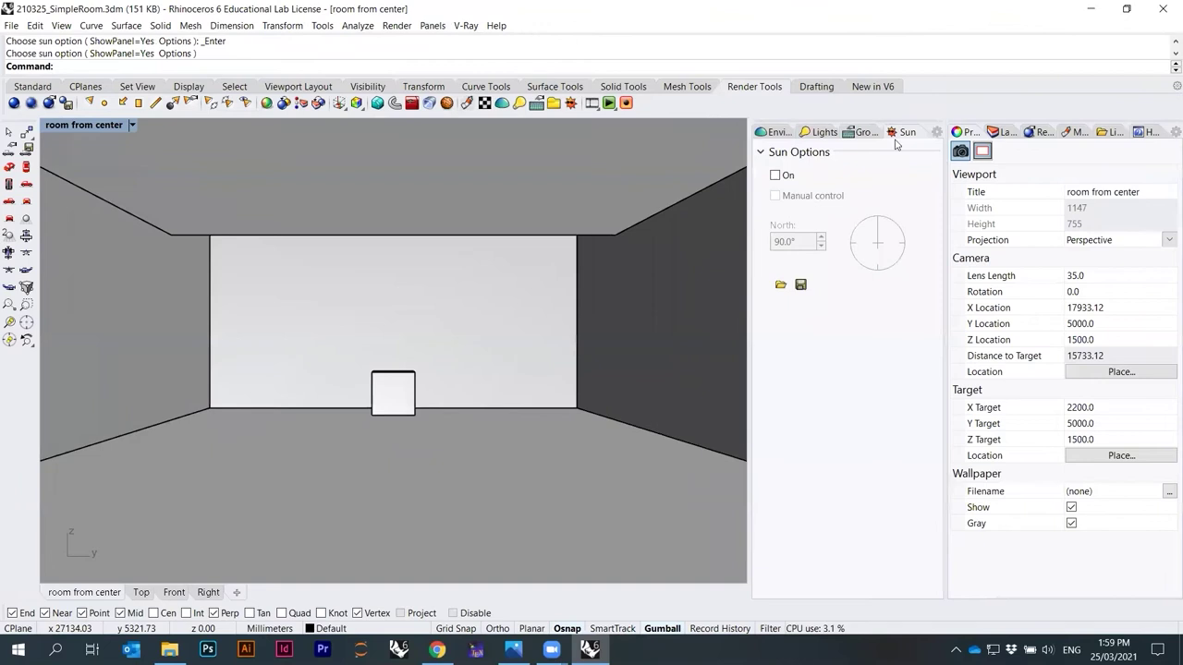
left_click_drag(832, 122, 1090, 222)
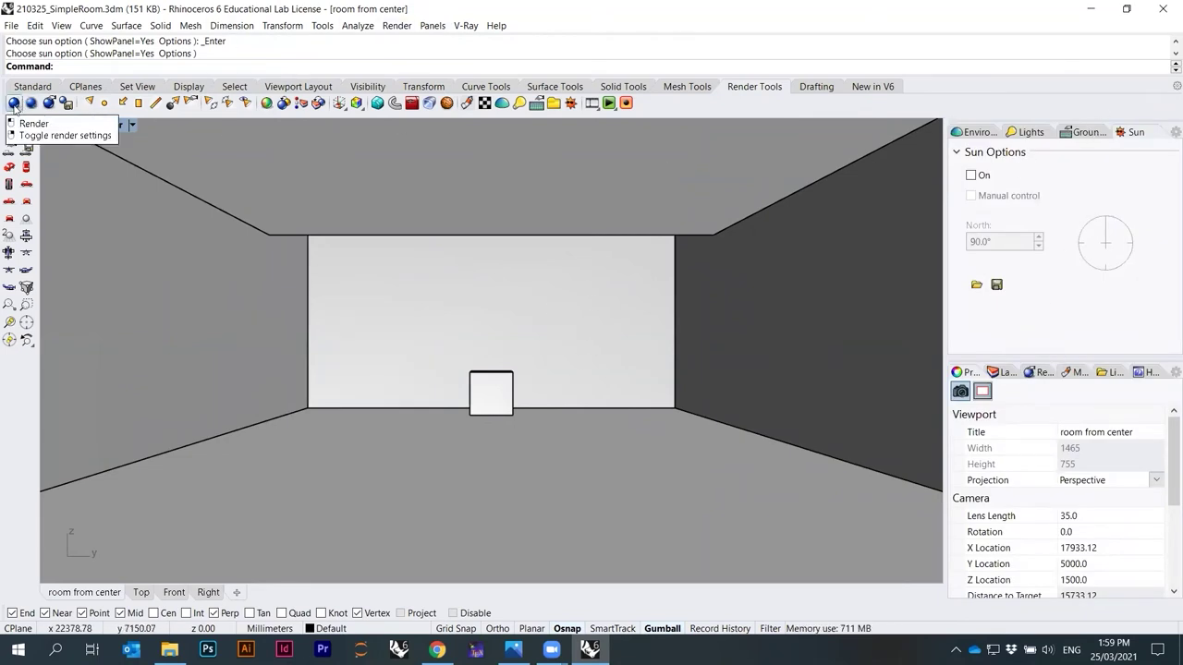
Render the "room from center" view with V-Ray using the directional light.
left_click(30, 104)
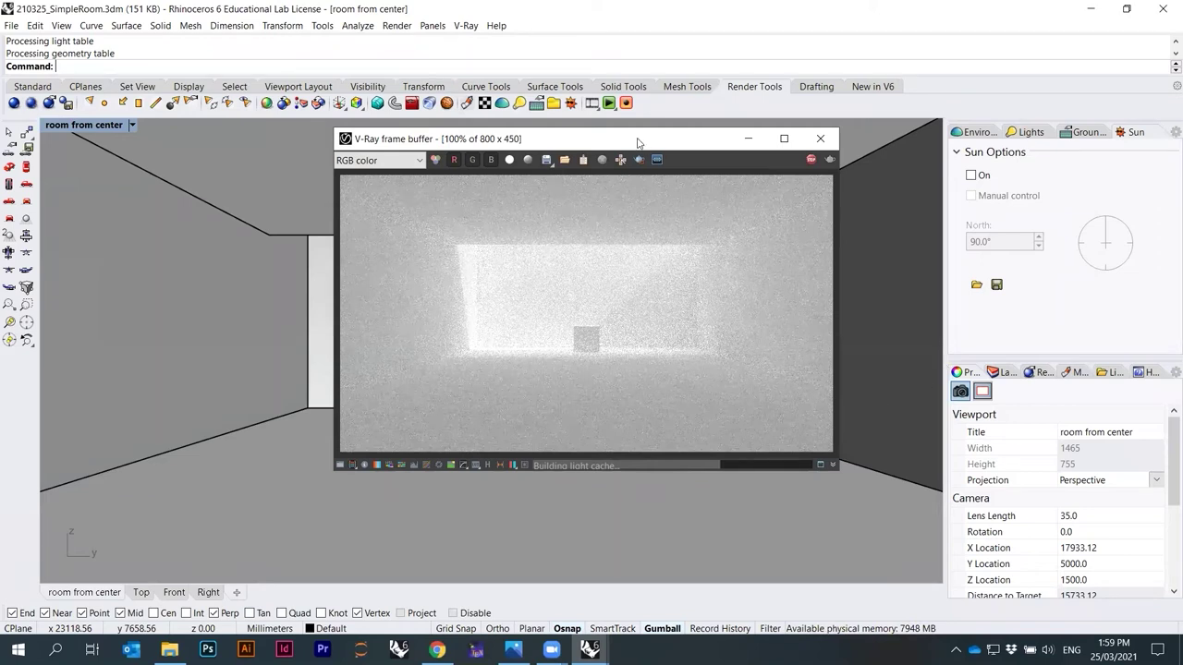
left_click_drag(636, 143, 719, 151)
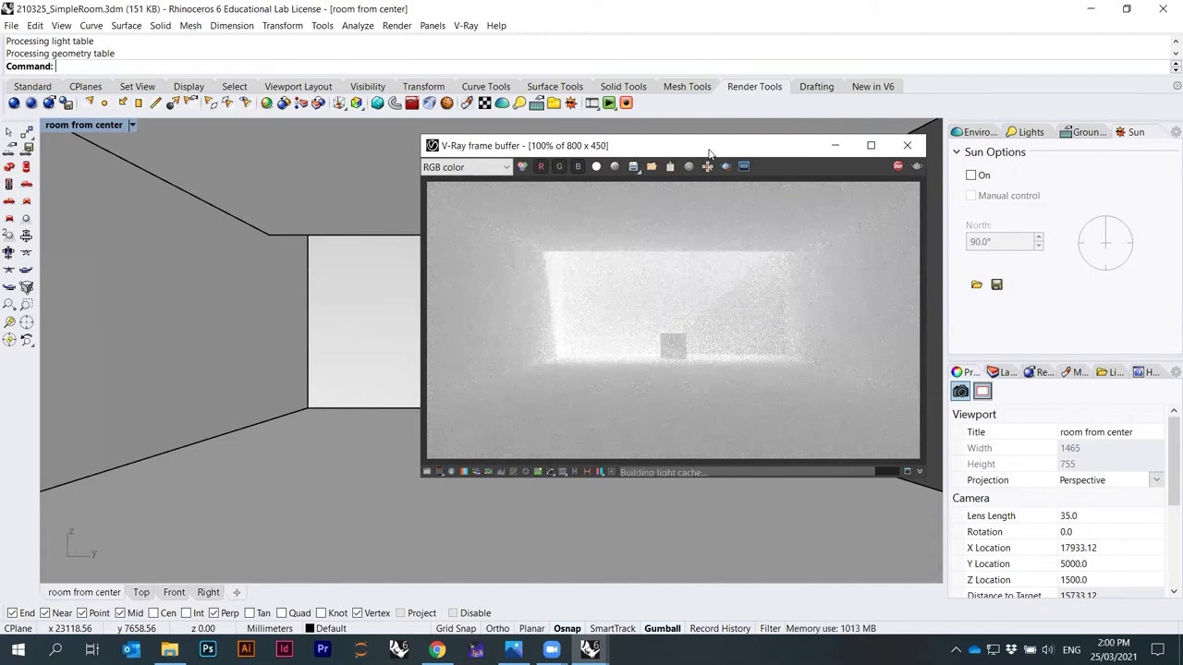
left_click_drag(716, 154, 706, 126)
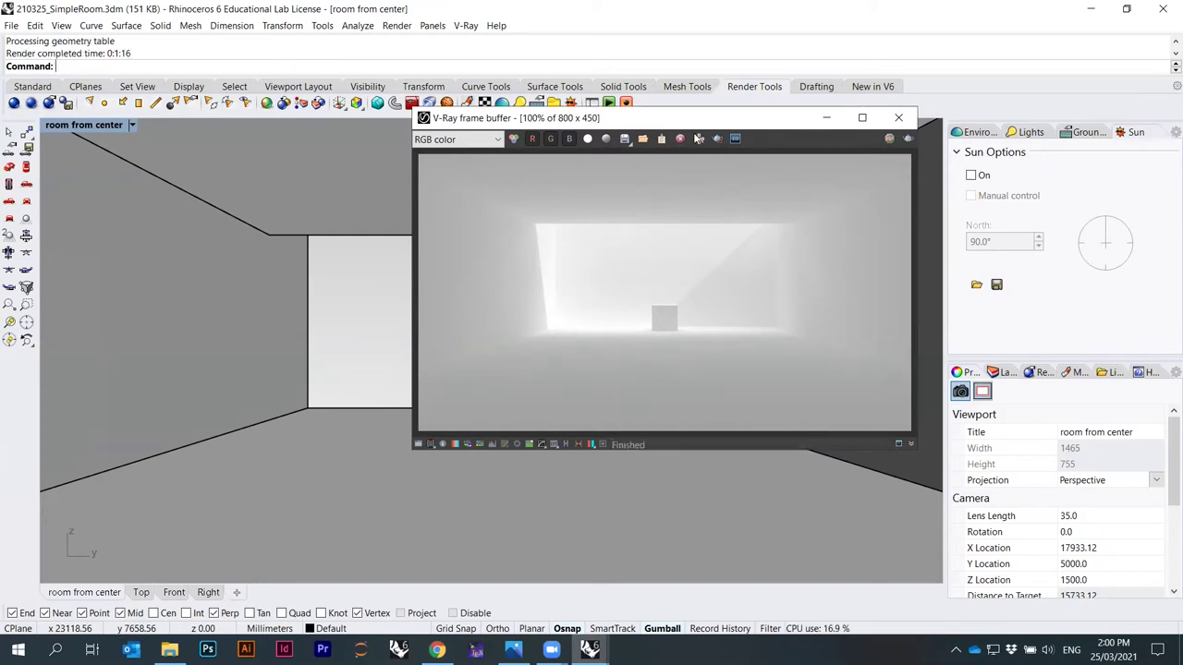
left_click_drag(697, 124, 699, 189)
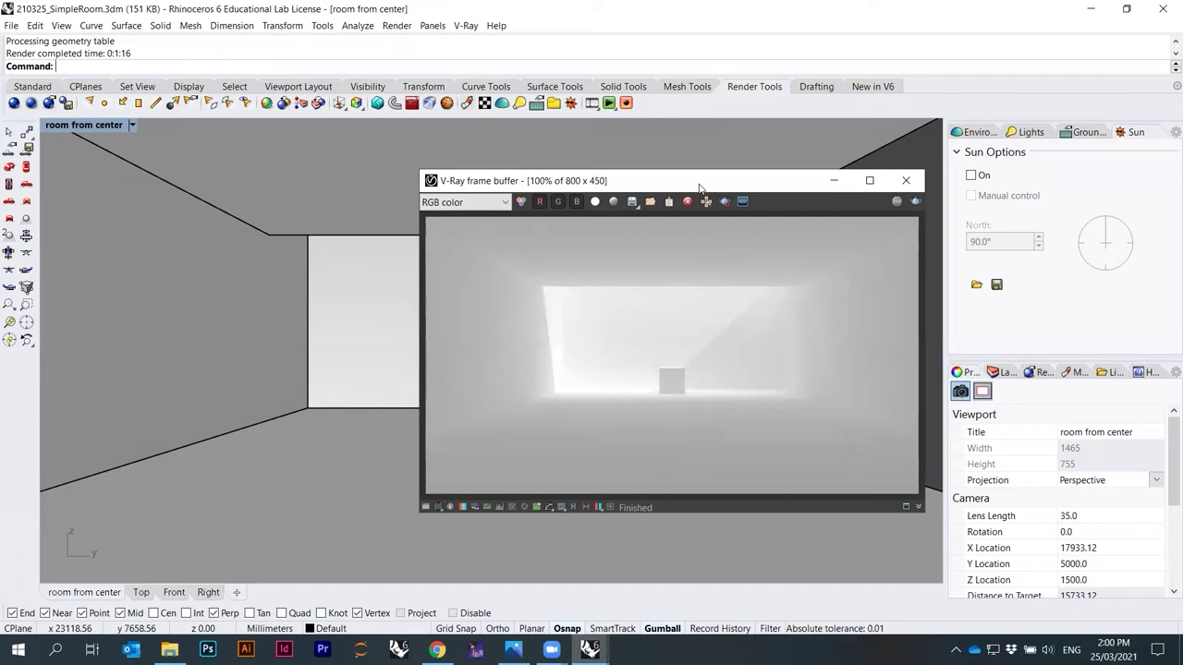
left_click_drag(692, 184, 692, 166)
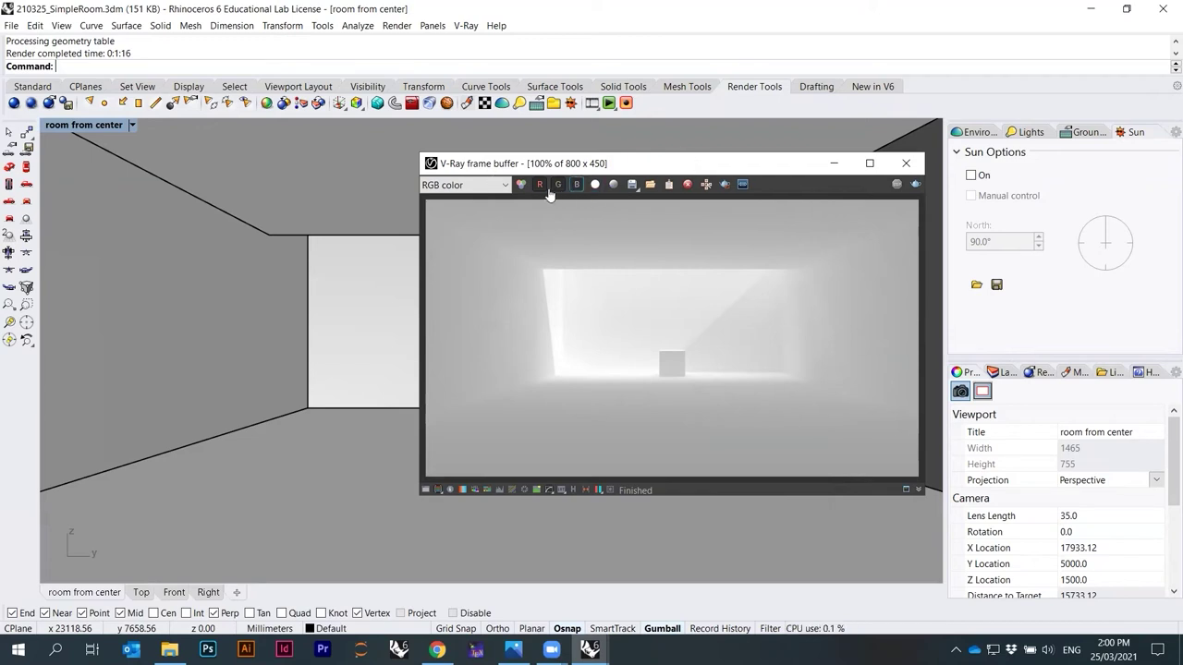
Save the finished V-Ray render as 210325_SimpleRoom_07.png in the 05_ModelRendering folder.
left_click(634, 187)
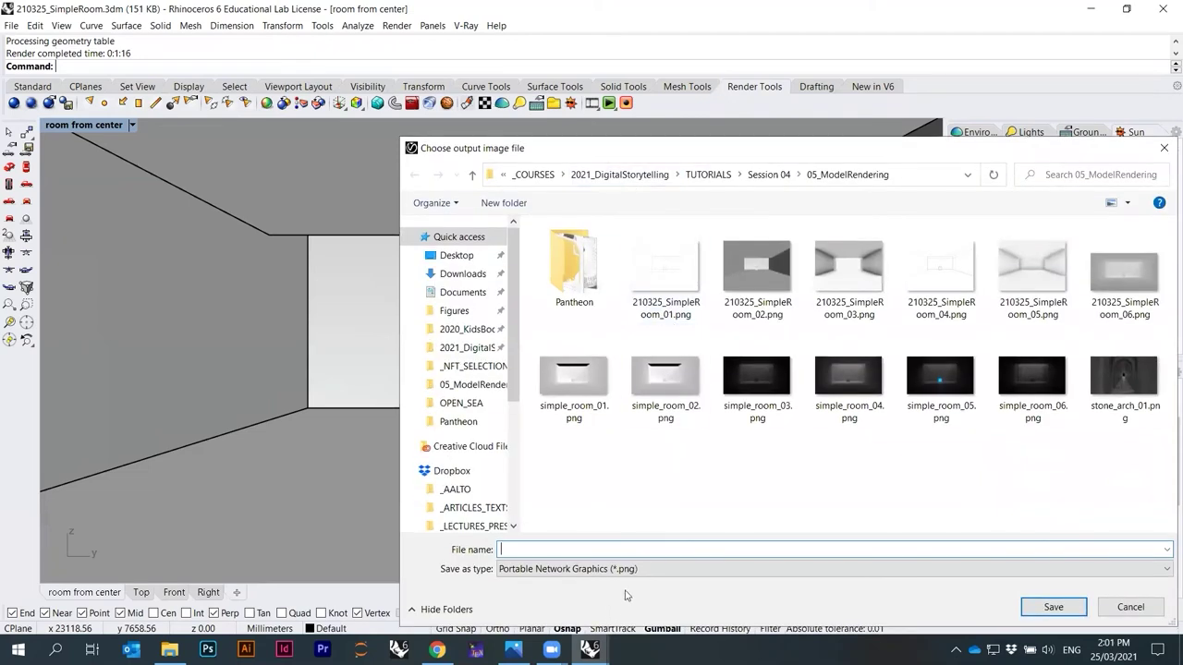
left_click(1142, 295)
left_click(598, 549)
left_click(601, 548)
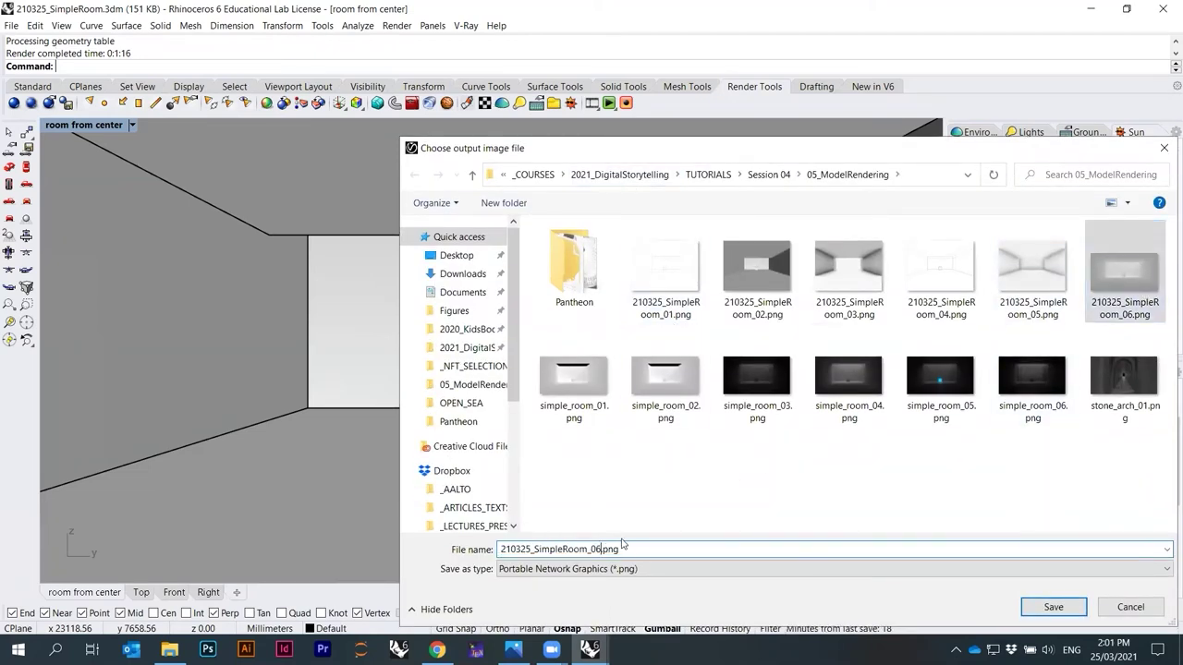
key("Return")
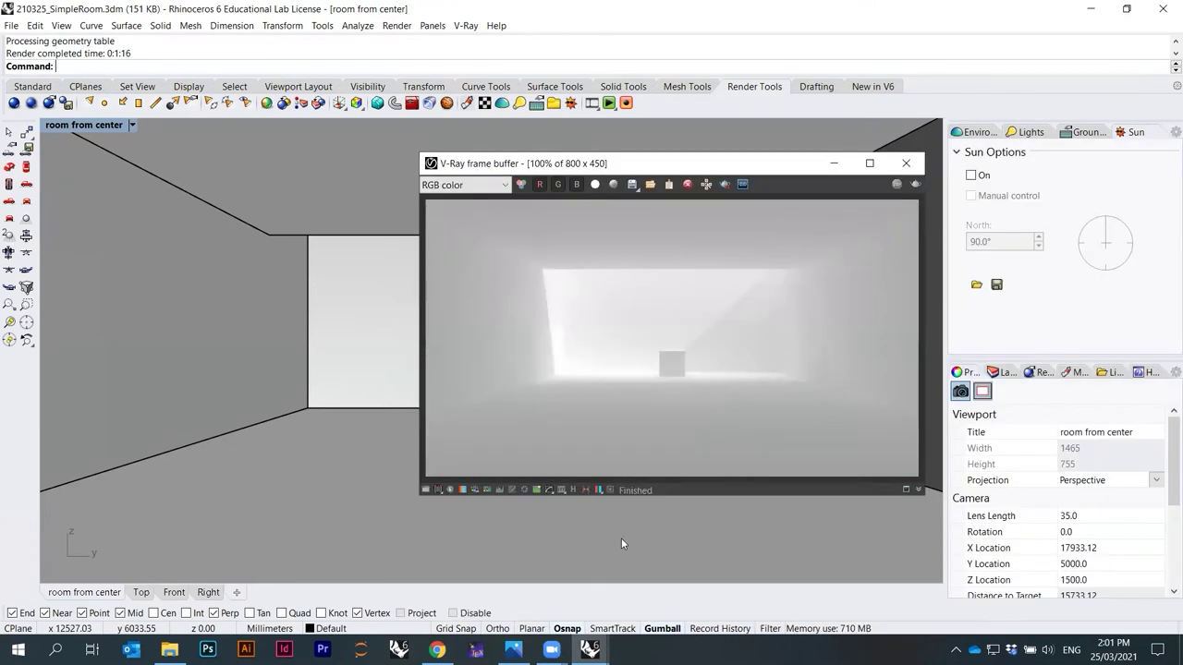
Open 210325_SimpleRoom_06.png from the 05_ModelRendering folder in Photos and compare its lighting with 210325_SimpleRoom_07.png by alternating between them.
left_click(169, 650)
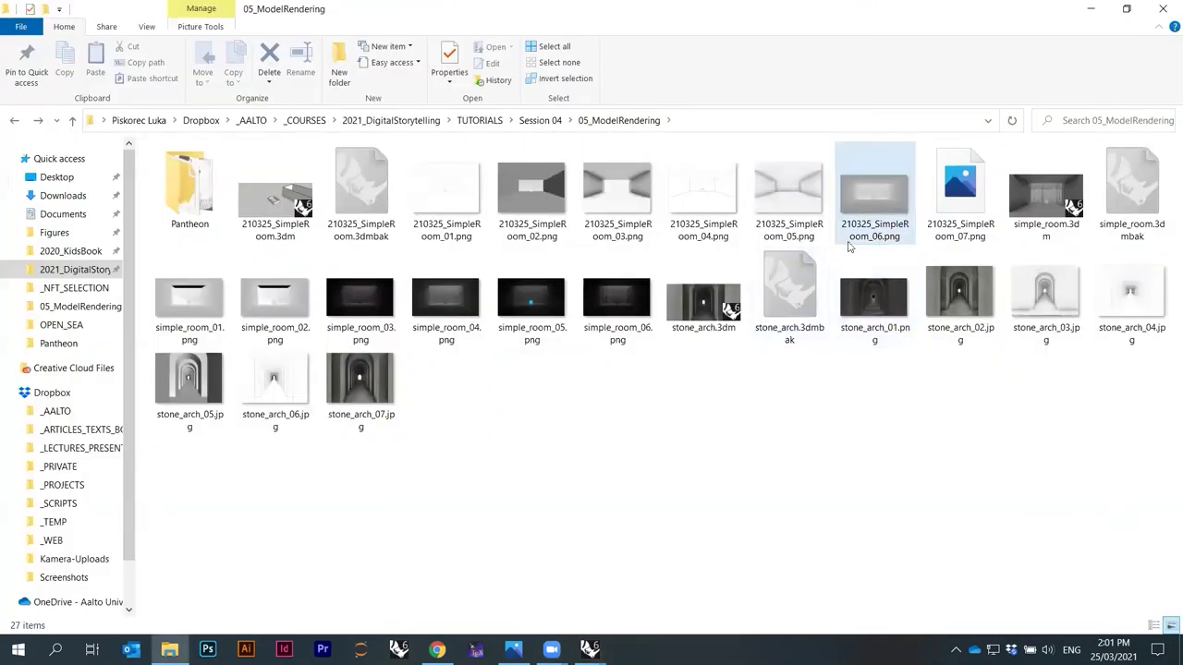
double_click(876, 198)
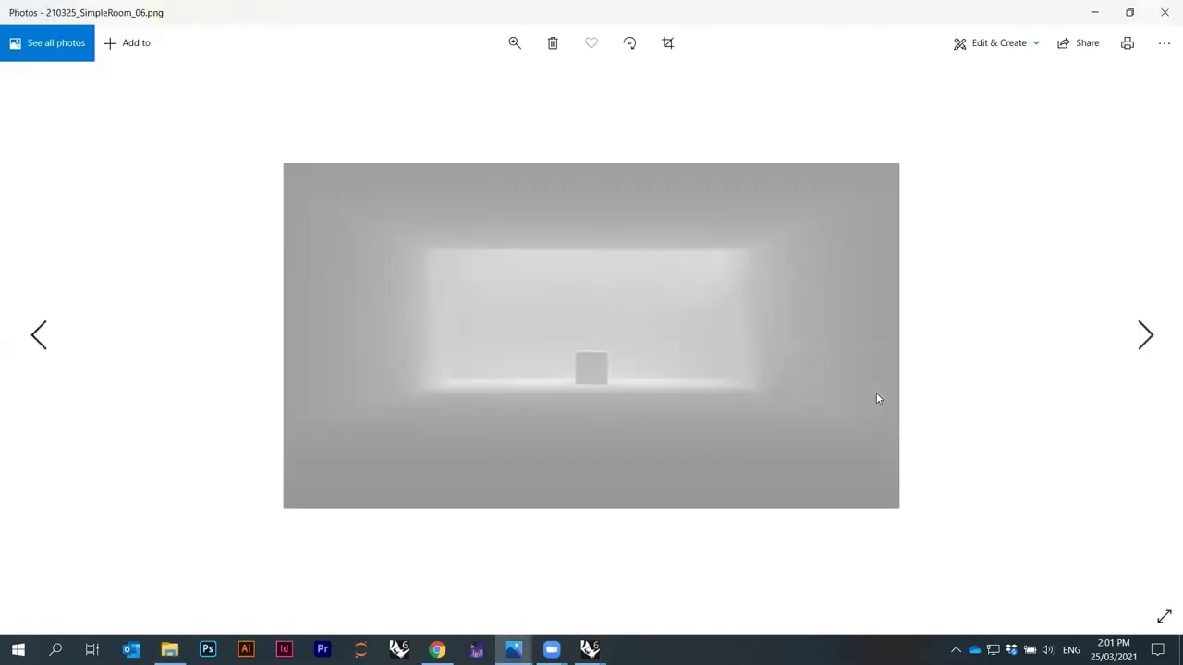
key("Right")
key("Left")
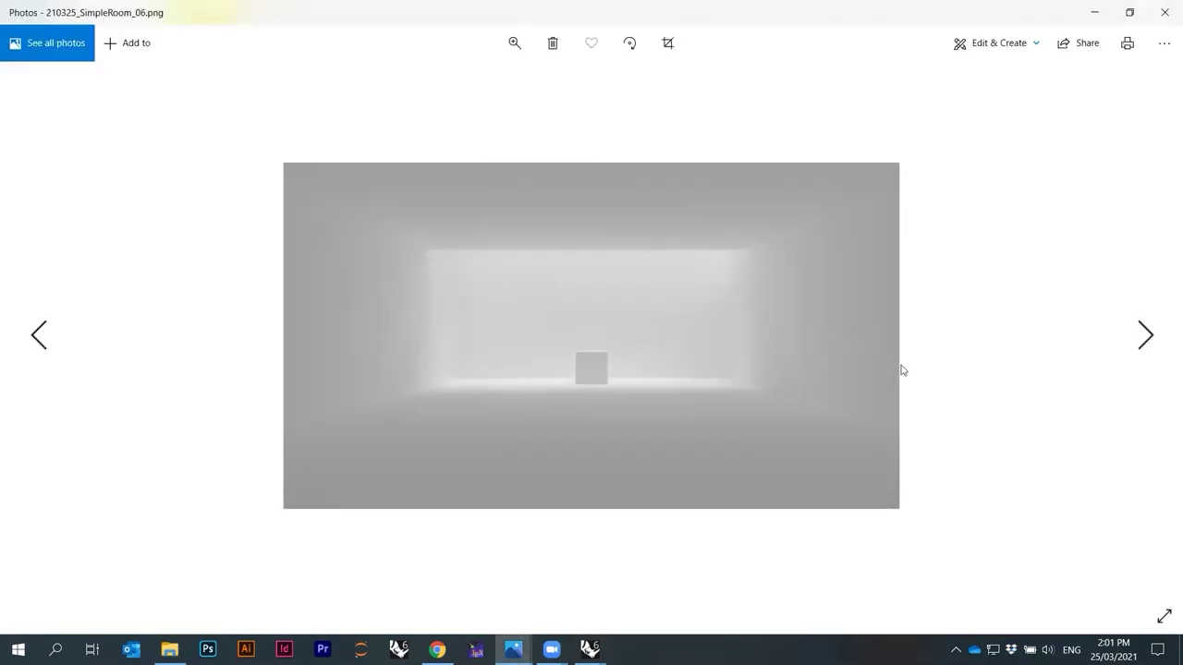
key("Right")
key("Left")
key("Right")
key("Left")
key("Right")
key("Left")
key("Right")
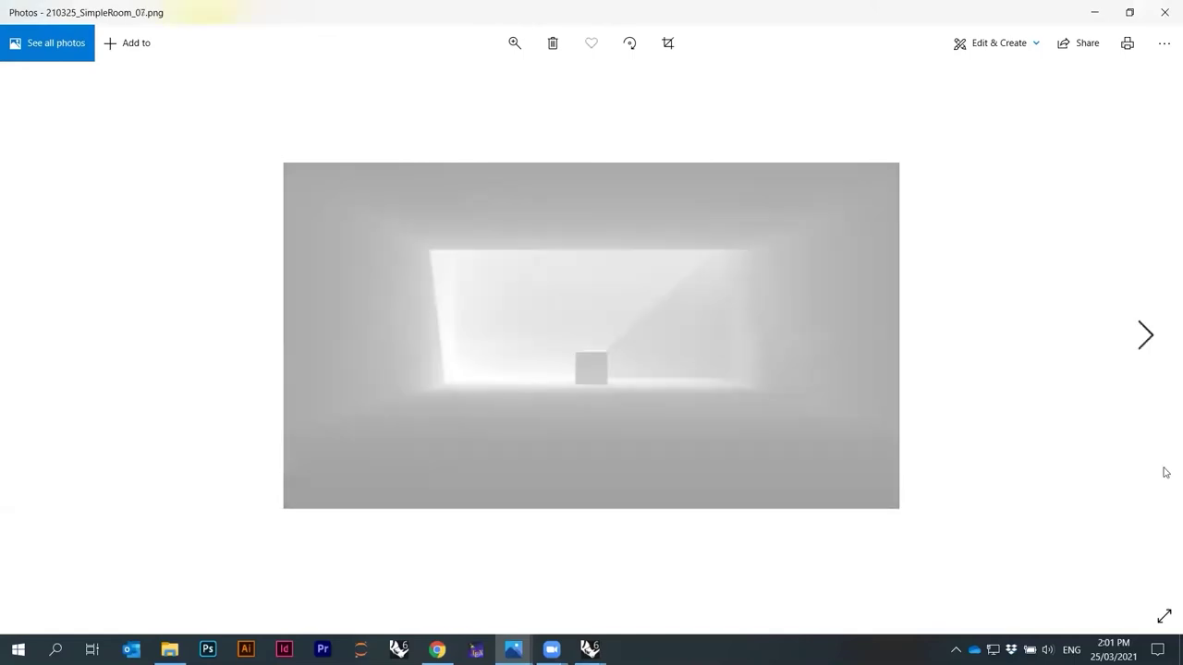
key("Right")
key("Left")
key("Left")
key("Right")
key("Left")
key("Right")
key("Left")
key("Right")
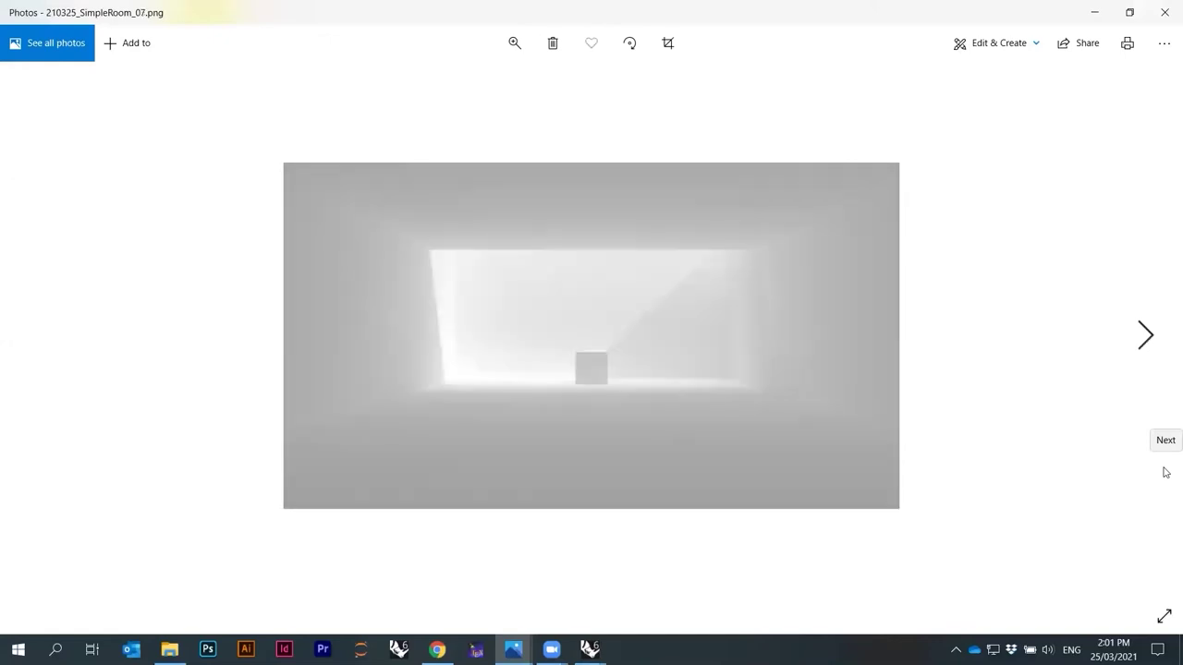
key("Left")
key("Right")
key("Left")
key("Right")
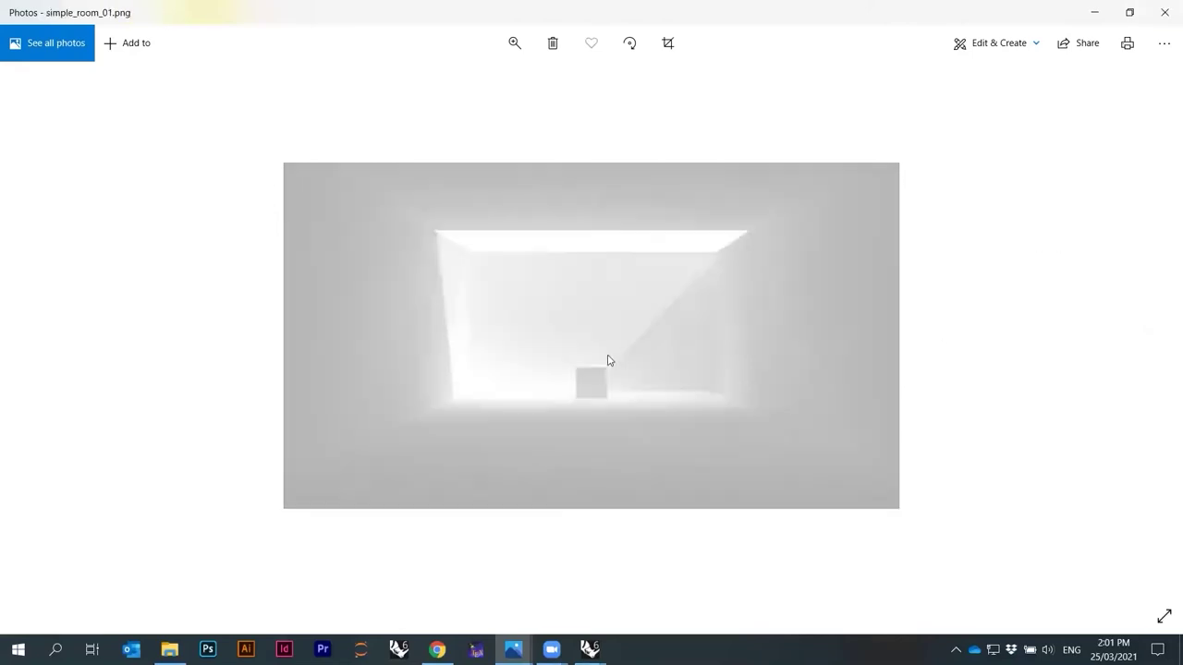
Examine the earlier simple_room renders, including a close look at the glowing cube in simple_room_05.png, and close the image viewer.
key("Left")
key("Left")
key("Left")
key("Right")
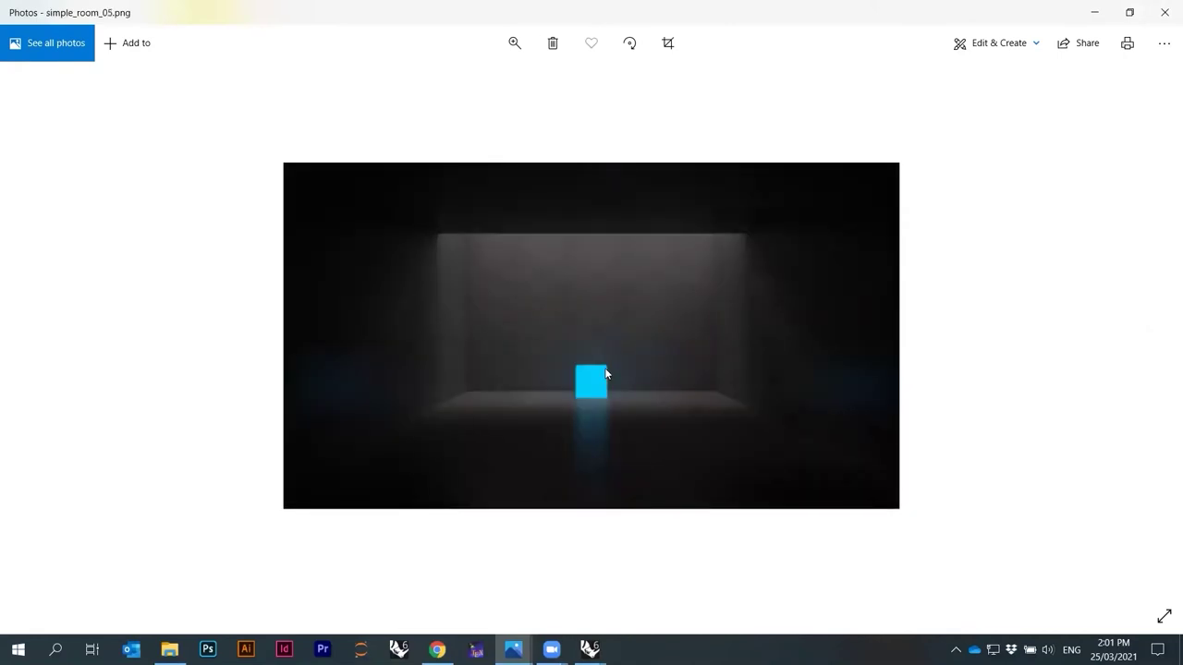
scroll(599, 367, "up", 4)
scroll(549, 353, "down", 1)
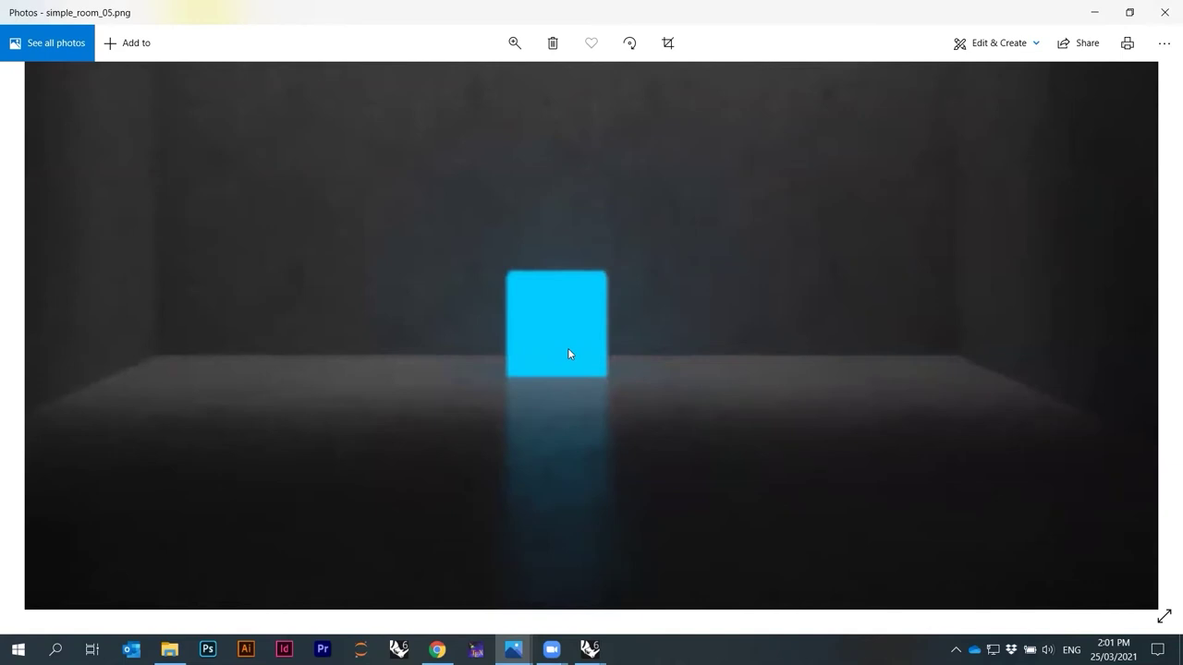
scroll(568, 353, "down", 3)
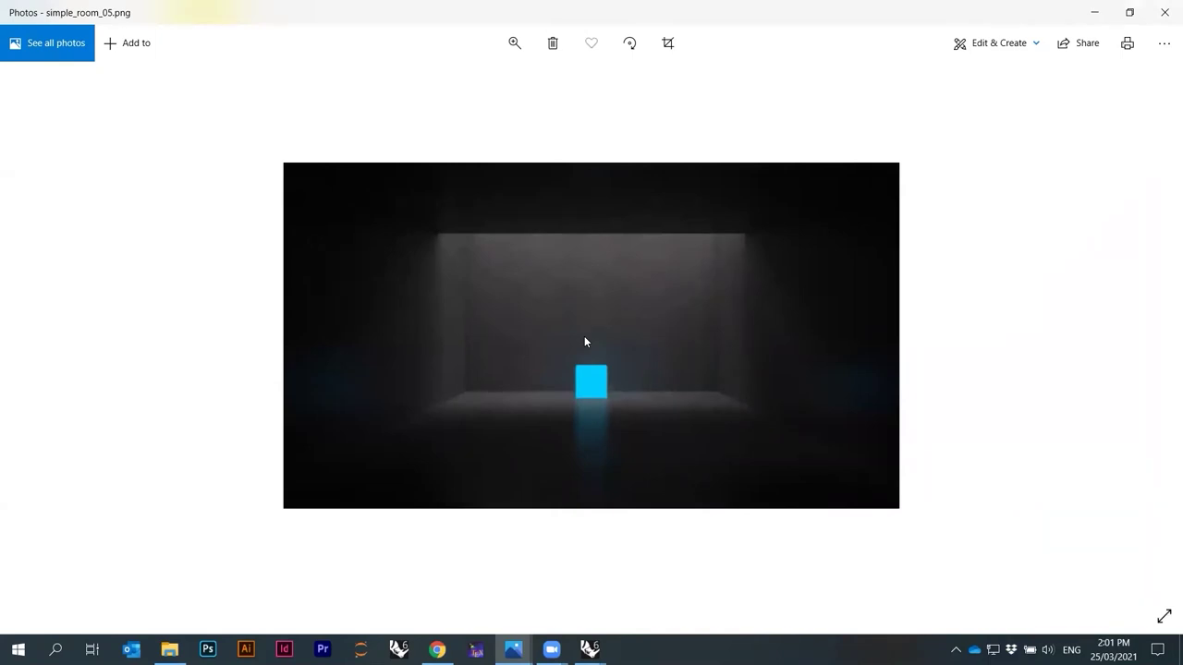
key("Left")
key("Left")
key("Left")
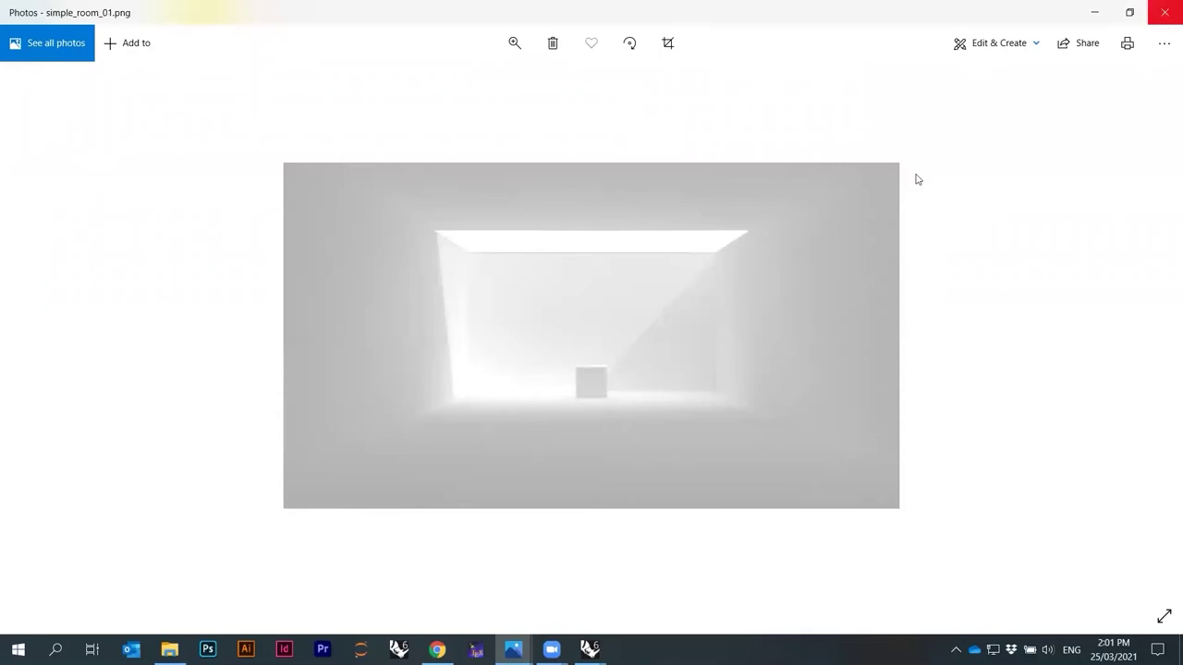
left_click(1165, 11)
Switch back to the V-Ray frame buffer and close it.
mouse_move(589, 649)
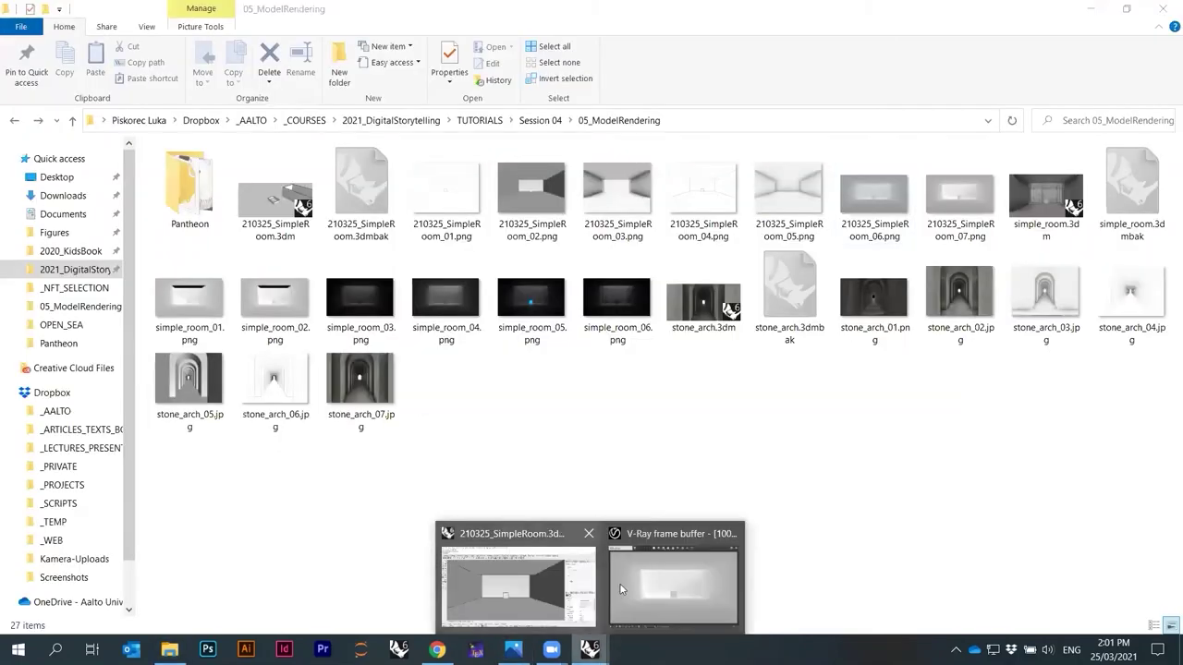
left_click(655, 576)
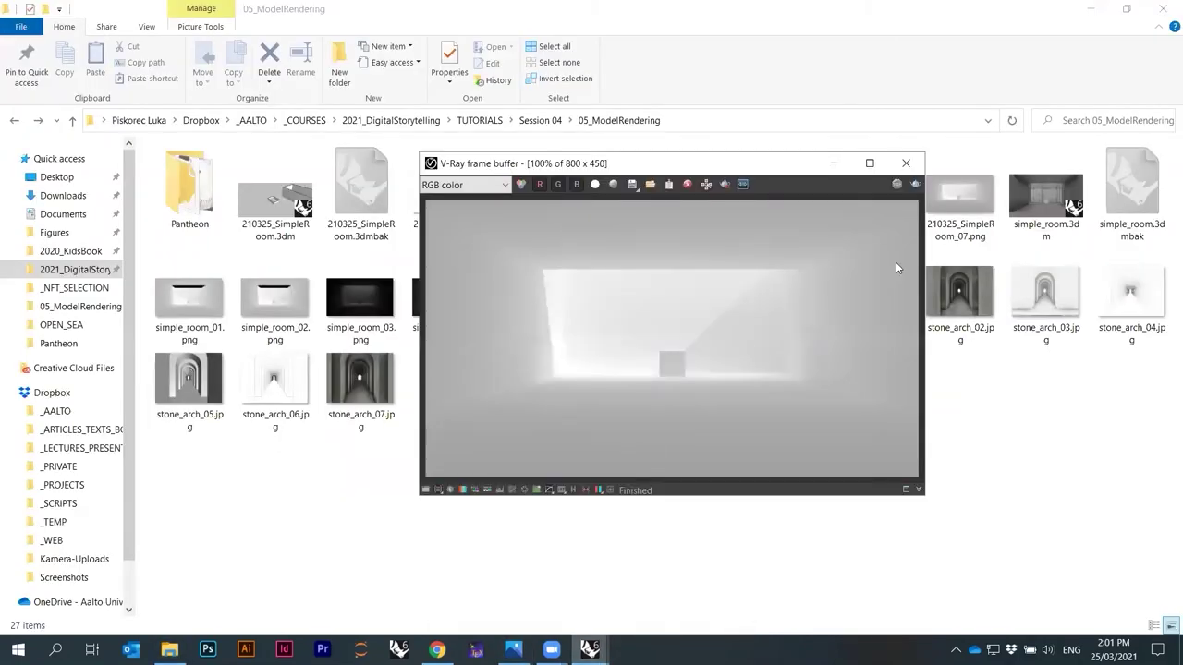
left_click(905, 162)
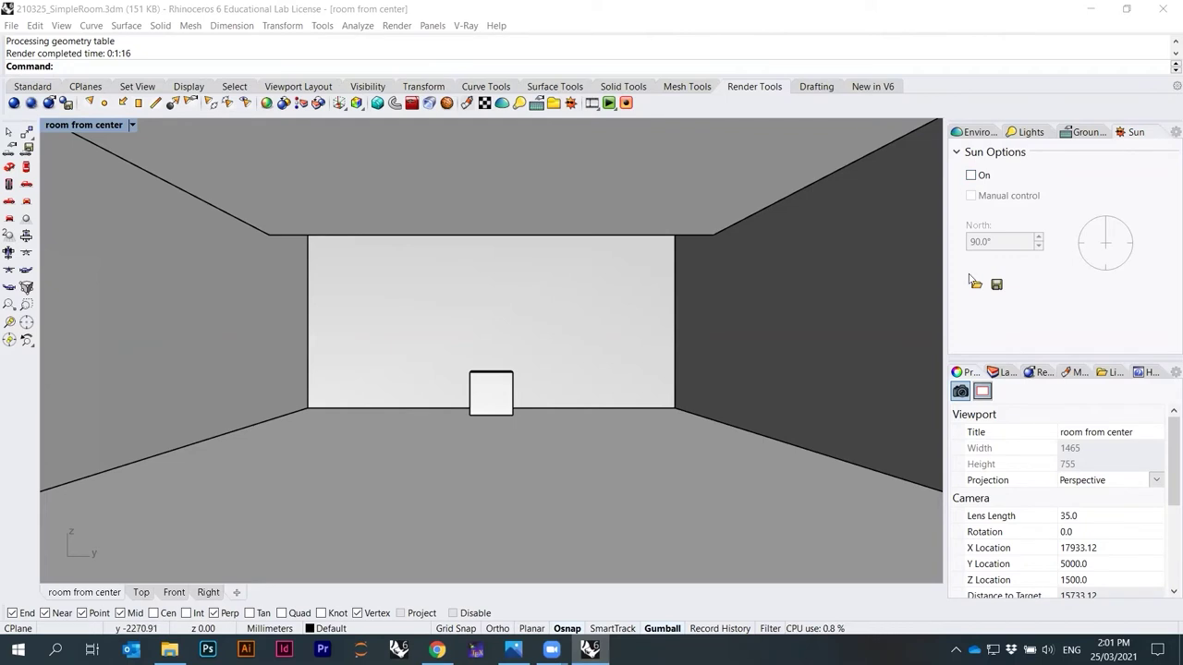
Show the layer list, close the docked Sun and lights group, and narrow the remaining side panel.
left_click(1004, 372)
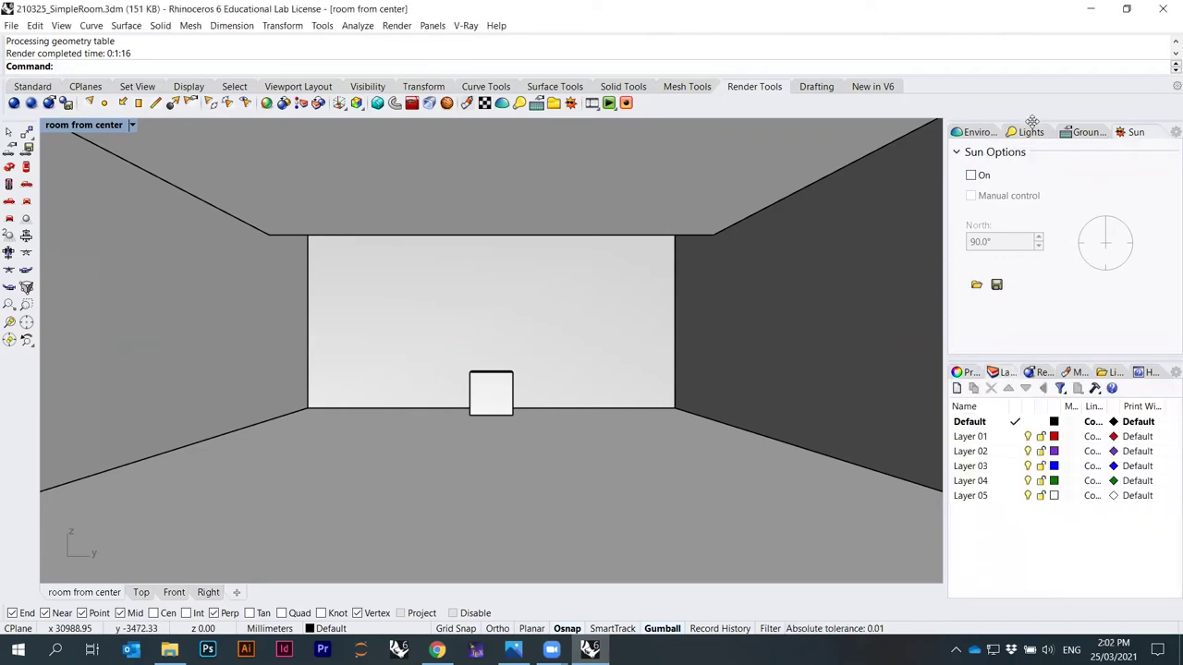
left_click_drag(1031, 123, 730, 233)
left_click(864, 215)
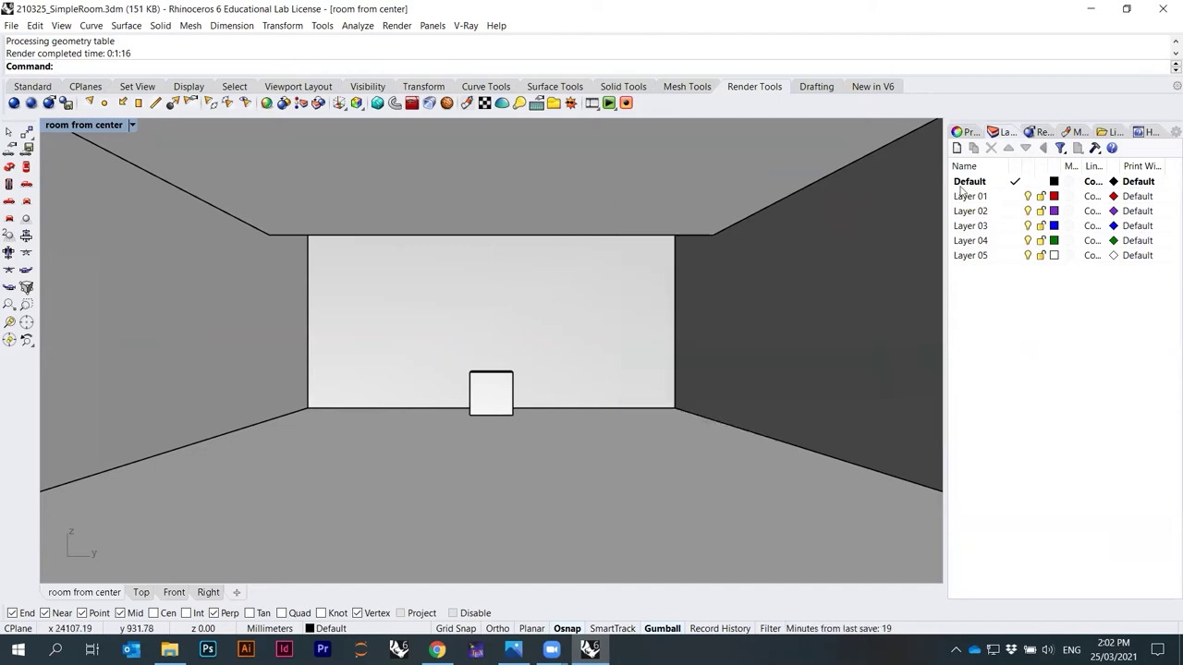
left_click_drag(952, 250, 993, 249)
Select all of the room's geometry from an outside view, leaving the directional light unselected.
mouse_move(601, 308)
right_mouse_down()
mouse_move(546, 256)
mouse_move(621, 316)
right_mouse_up()
scroll(560, 286, "up", 3)
right_click_drag(560, 285, 299, 190)
right_click_drag(557, 232, 650, 251)
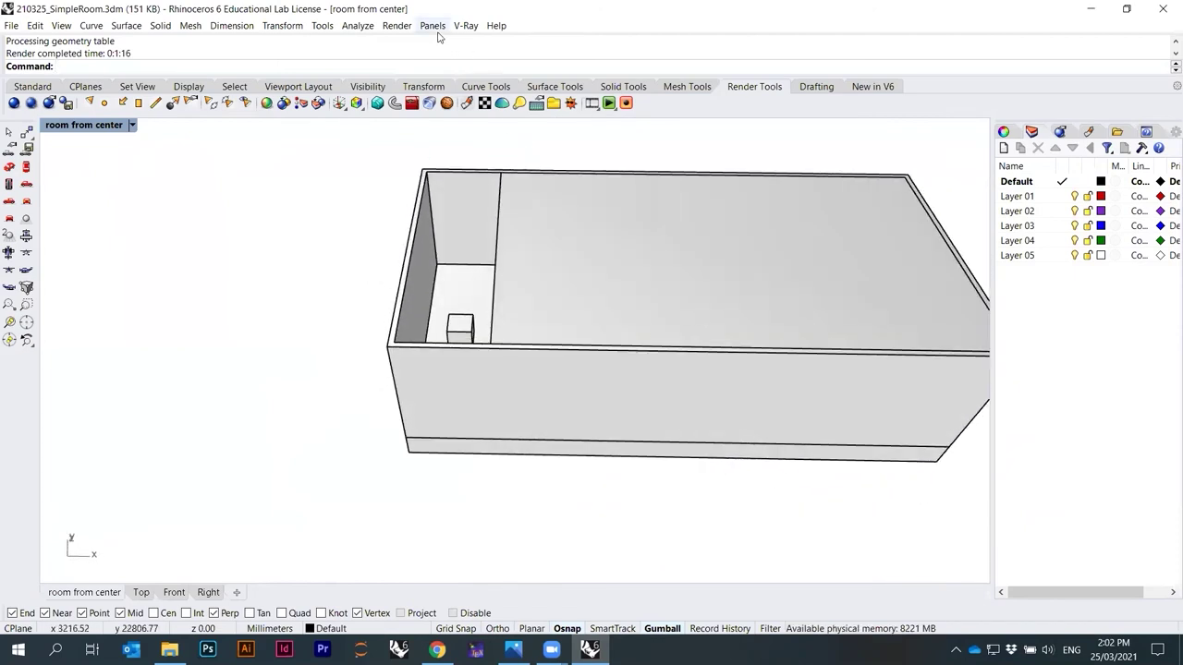
right_click_drag(503, 268, 522, 250)
scroll(474, 264, "up", 5)
scroll(522, 250, "down", 10)
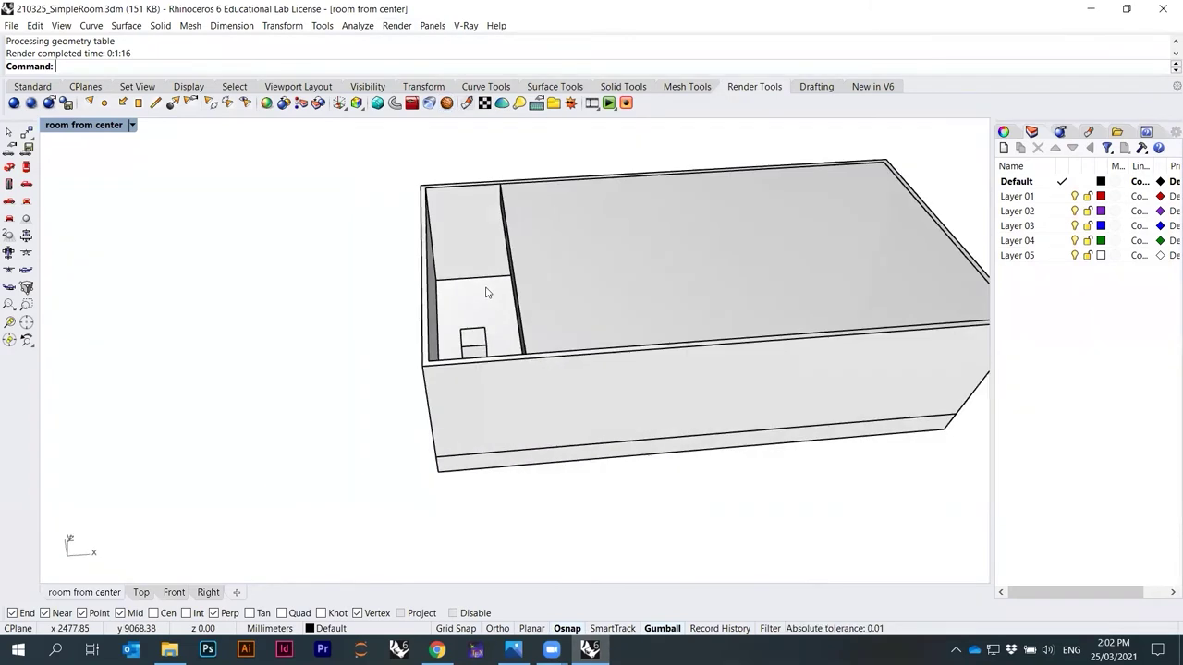
right_click_drag(586, 322, 797, 449)
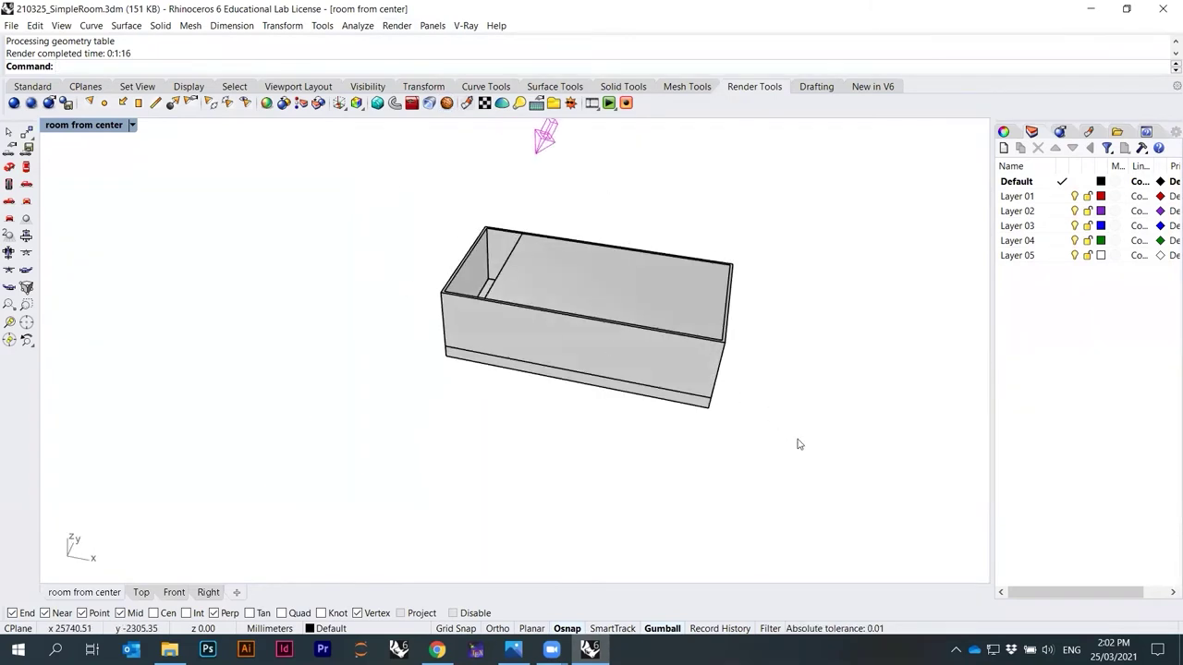
left_click_drag(797, 451, 357, 217)
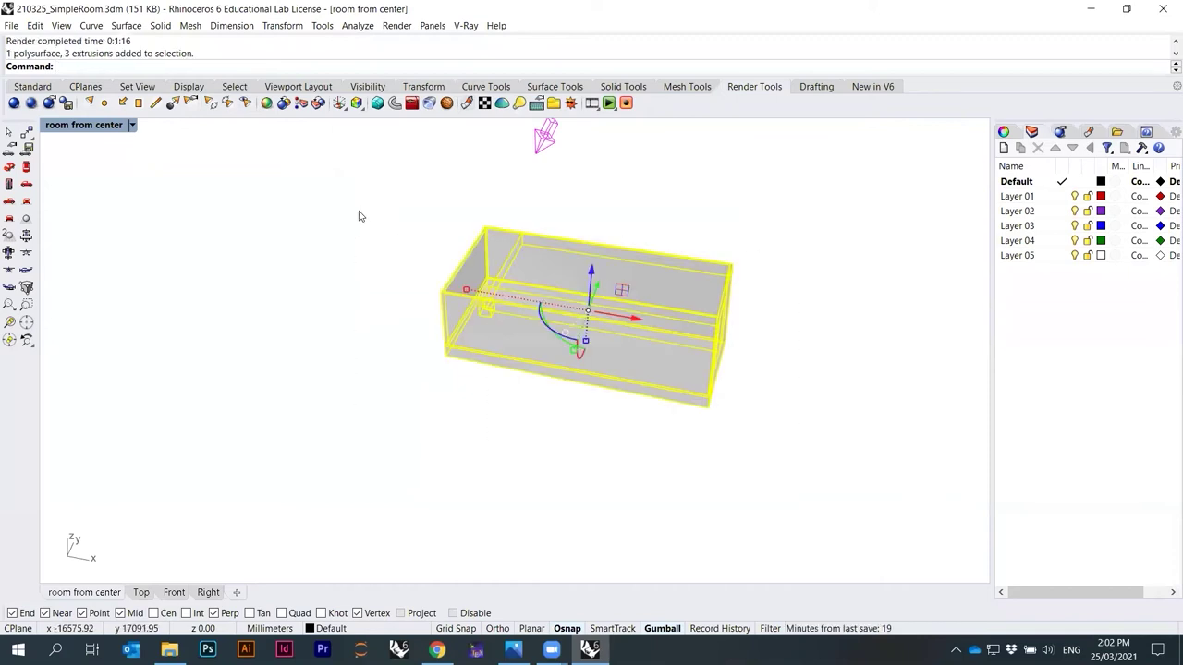
Open the V-Ray Asset Editor on its materials and expand the material library.
left_click(430, 26)
left_click(486, 40)
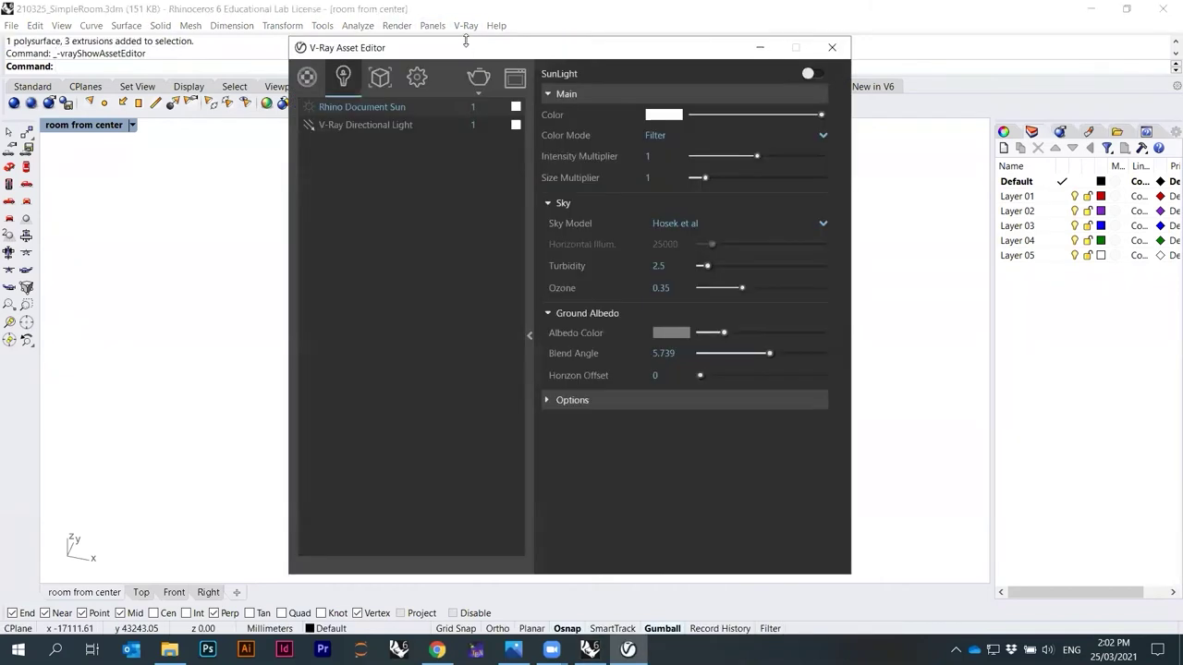
left_click_drag(484, 52, 559, 54)
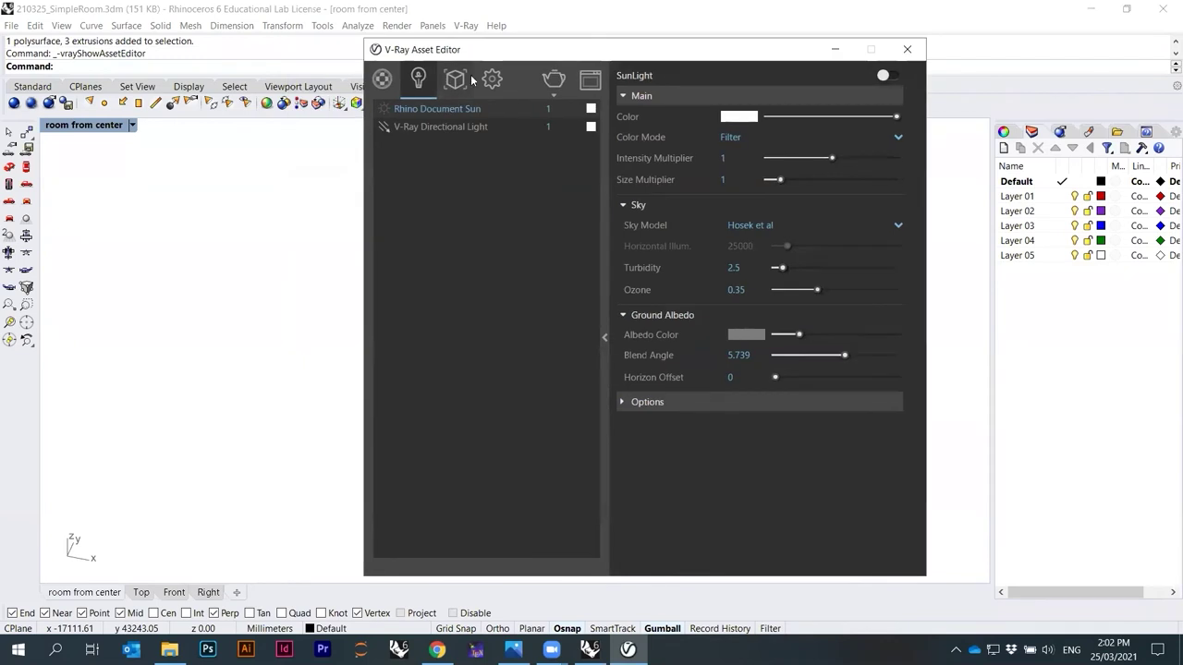
left_click(382, 79)
left_click(367, 338)
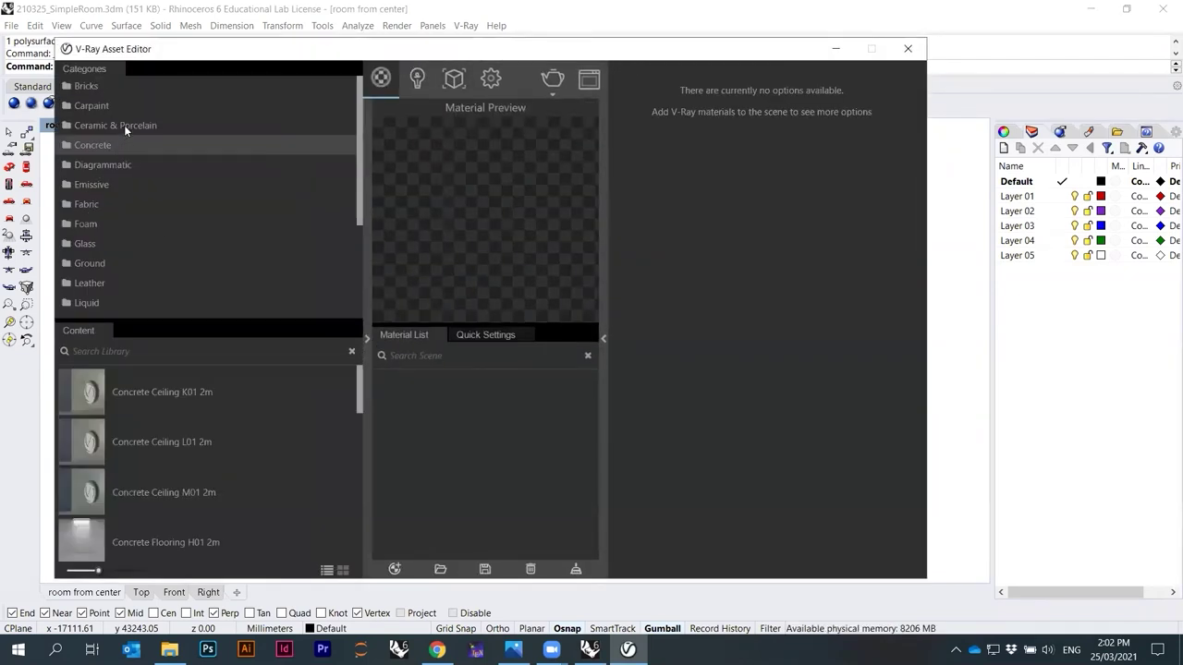
Apply the Concrete Reflective B01 2m library material to the selected room geometry and move the Asset Editor clear of the model.
left_click_drag(360, 173, 358, 282)
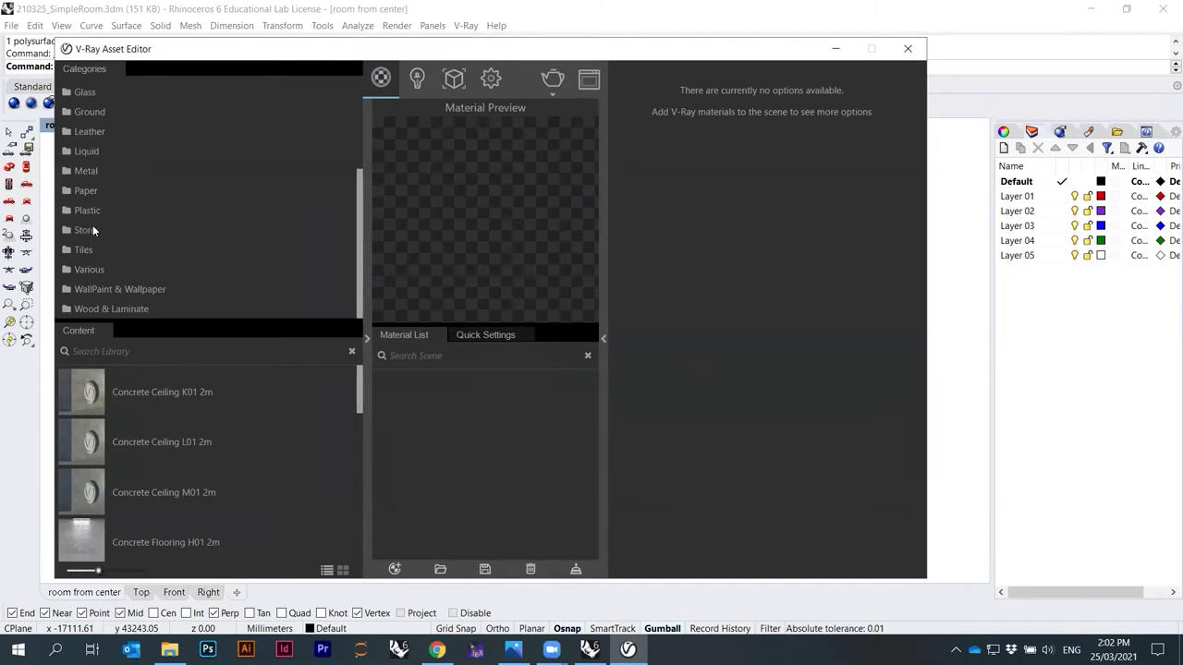
scroll(92, 225, "up", 5)
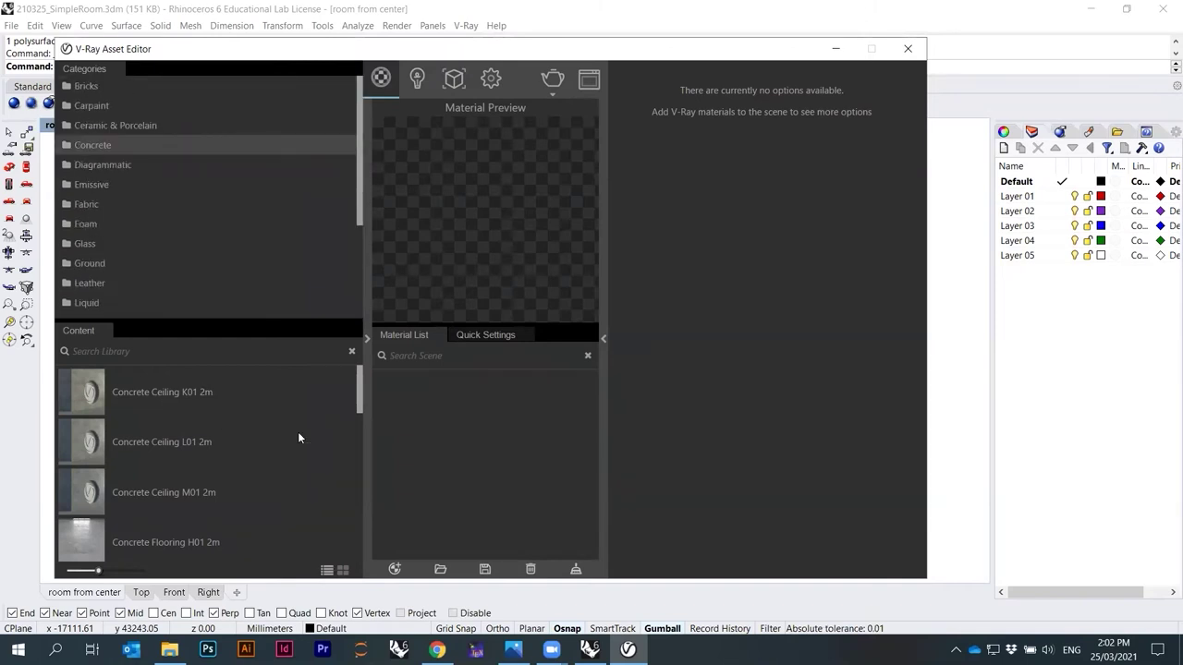
left_click_drag(362, 399, 359, 479)
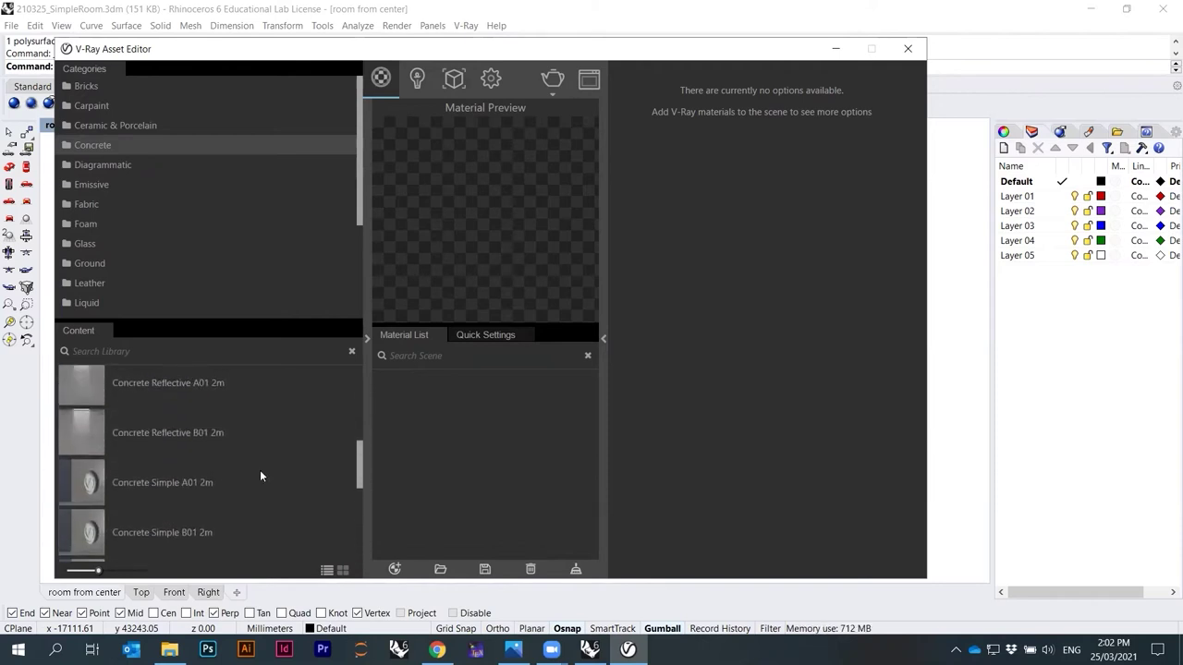
right_click(86, 430)
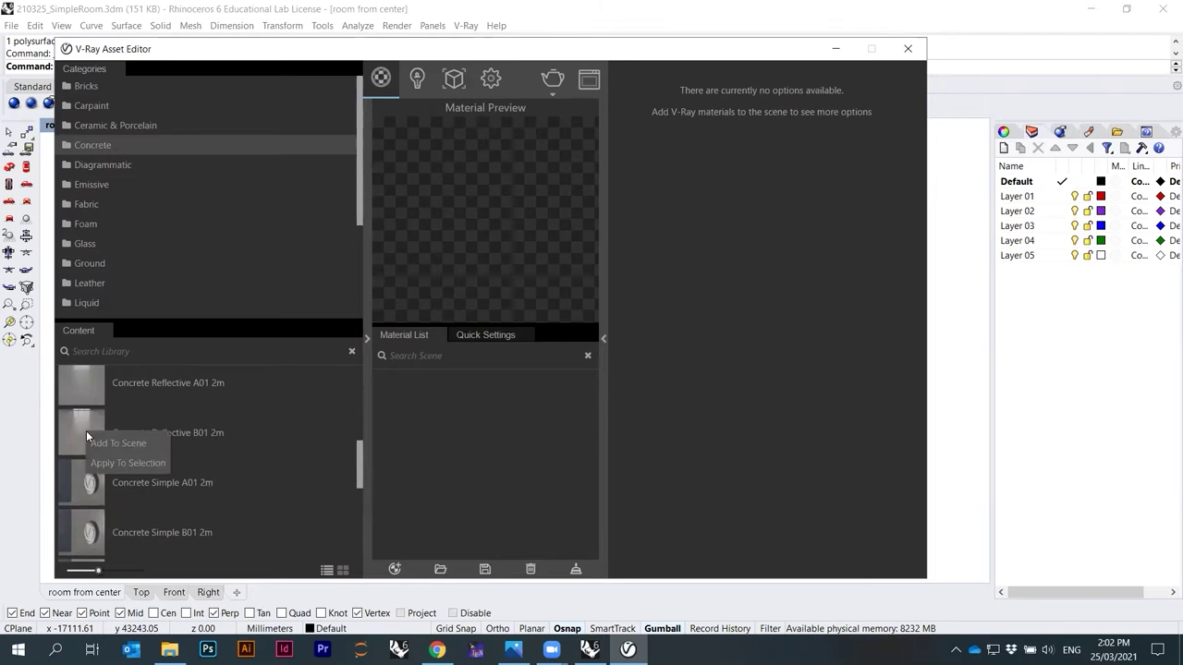
left_click(126, 464)
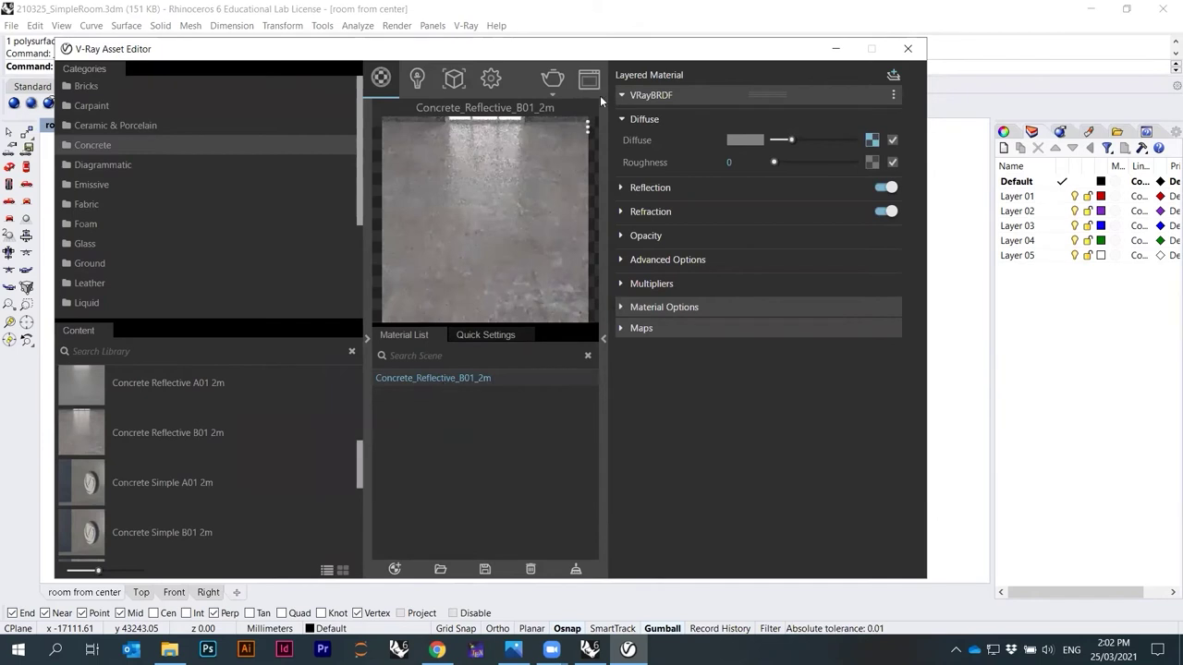
left_click_drag(578, 51, 734, 375)
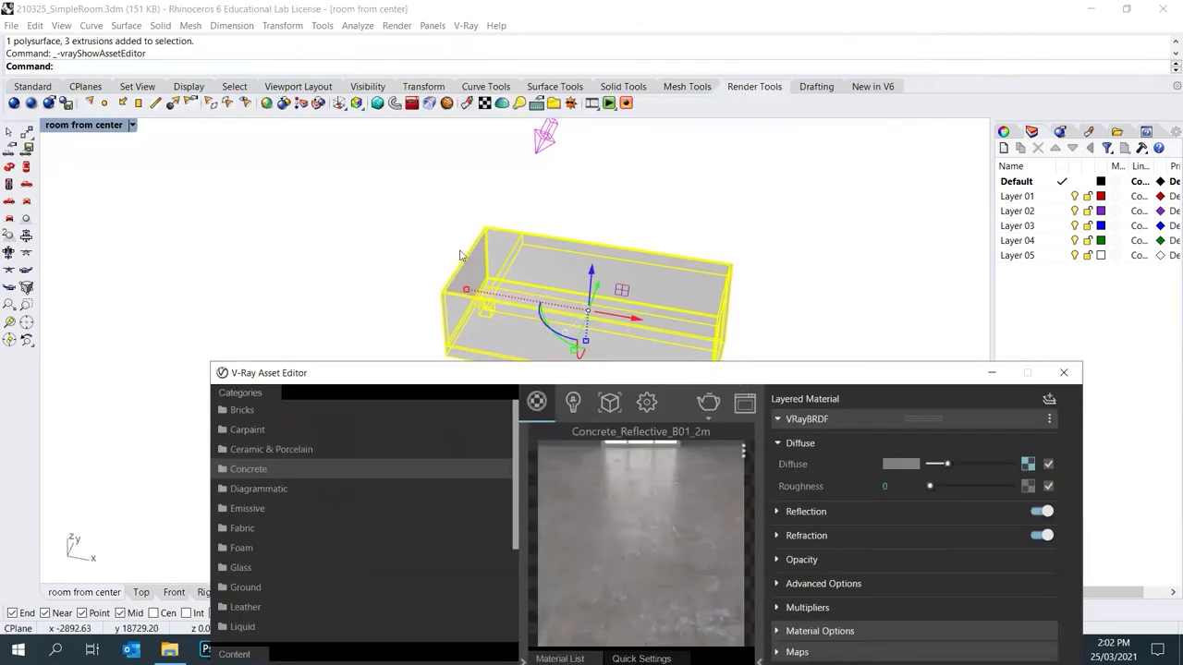
Close the V-Ray Asset Editor, switch the room from center viewport to Rendered display and clear the selection.
left_click_drag(632, 374, 589, 193)
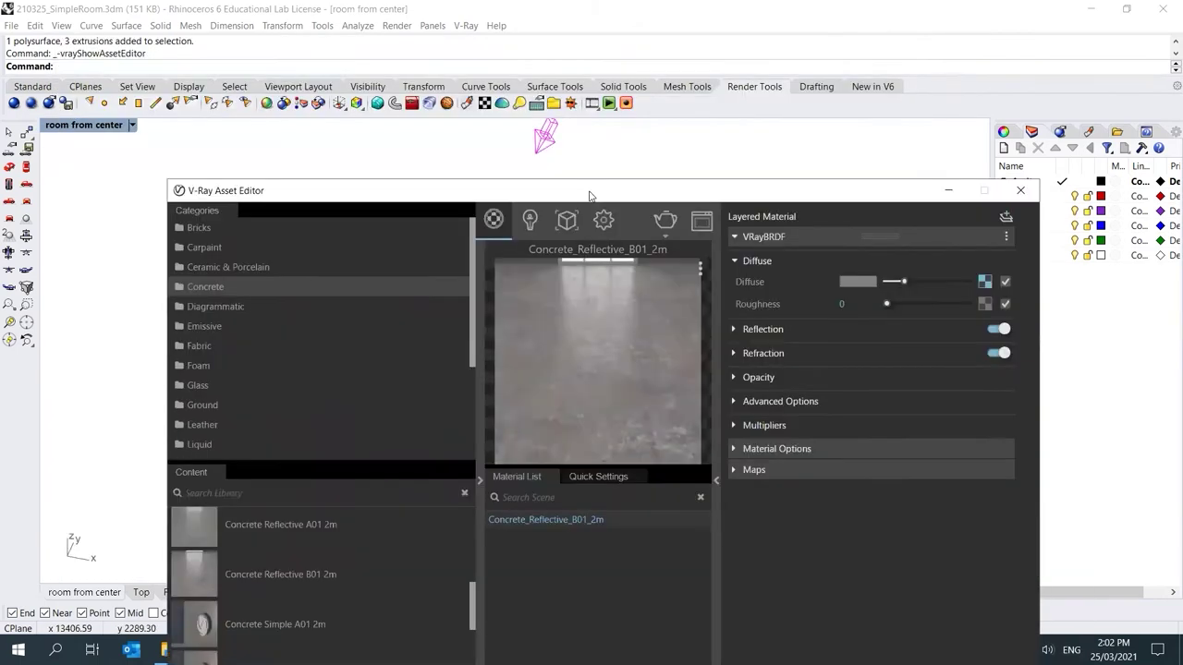
left_click(1020, 190)
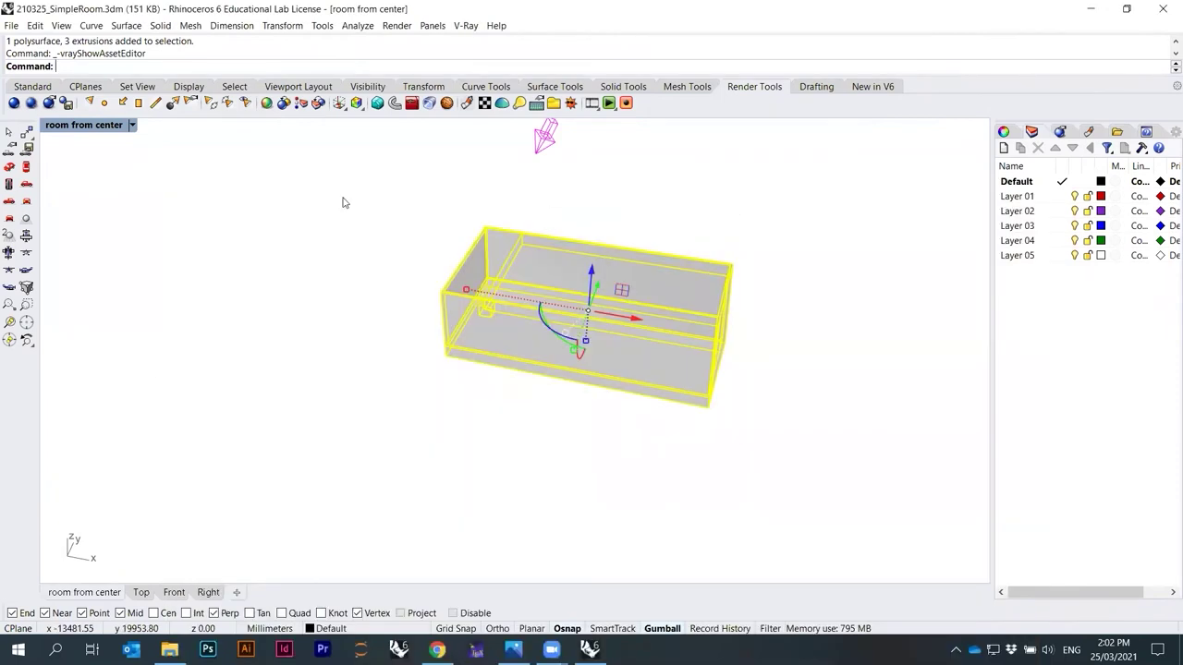
left_click(133, 125)
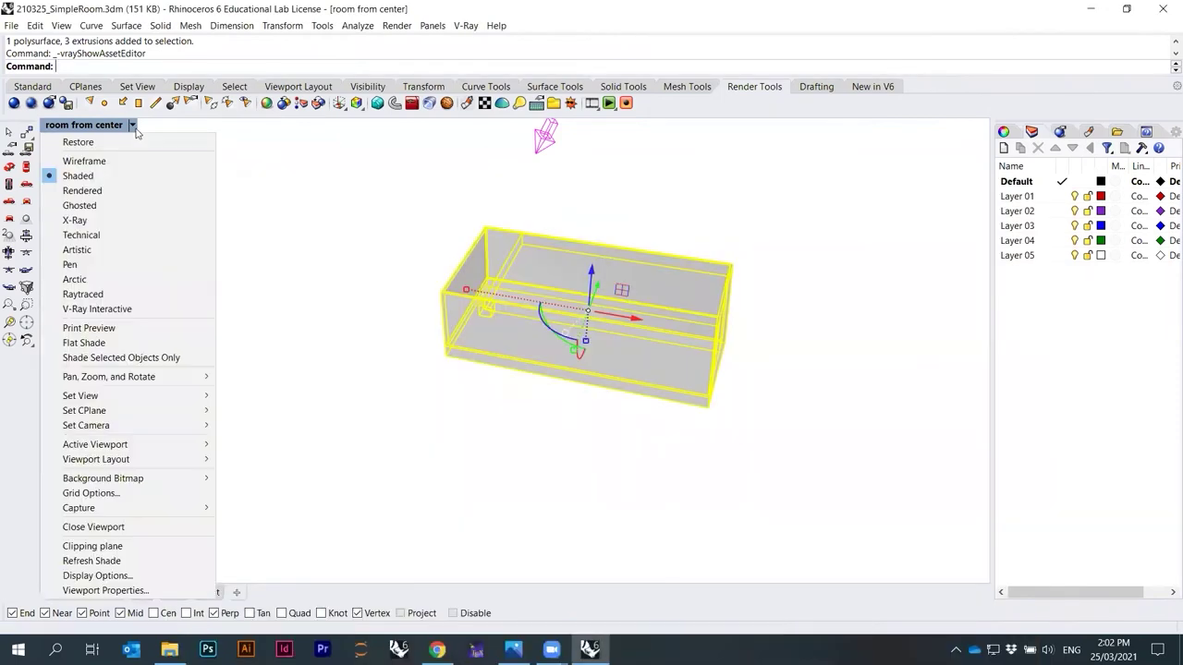
left_click(118, 191)
key("Escape")
Examine how the concrete texture falls on the room's outer walls, its corner edges and the small box inside.
scroll(548, 296, "up", 10)
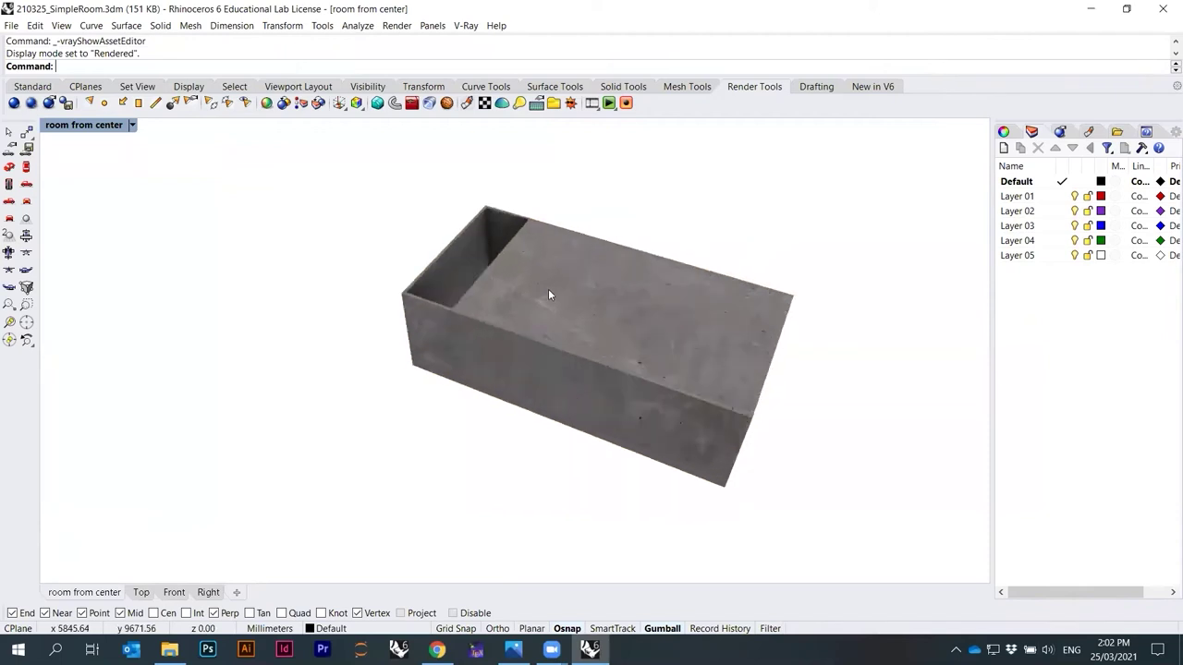
scroll(545, 295, "down", 10)
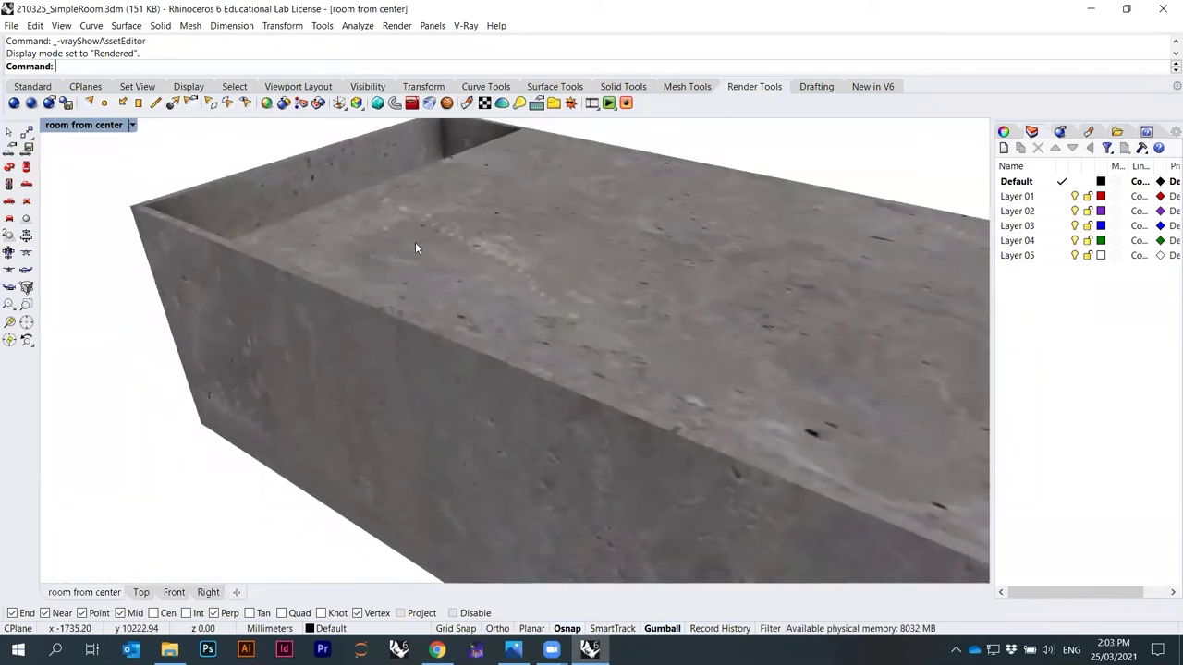
scroll(616, 409, "up", 6)
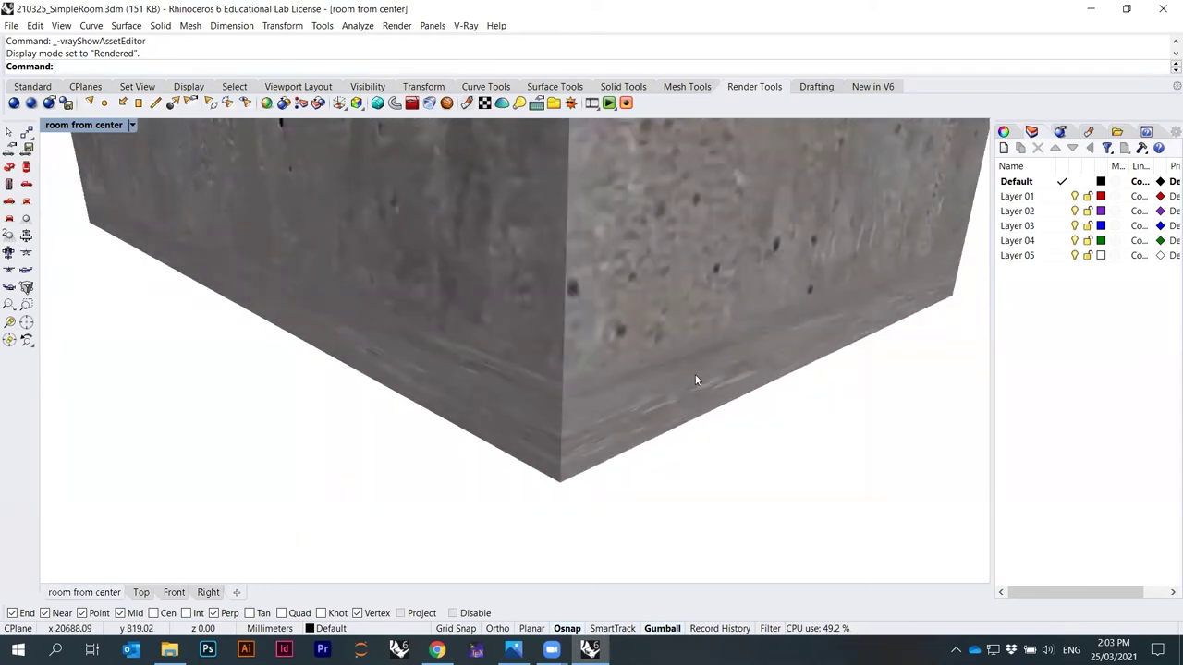
scroll(480, 373, "up", 3)
right_click_drag(441, 433, 604, 380)
scroll(332, 238, "down", 5)
scroll(414, 250, "up", 5)
right_click_drag(414, 251, 507, 266)
scroll(542, 290, "up", 5)
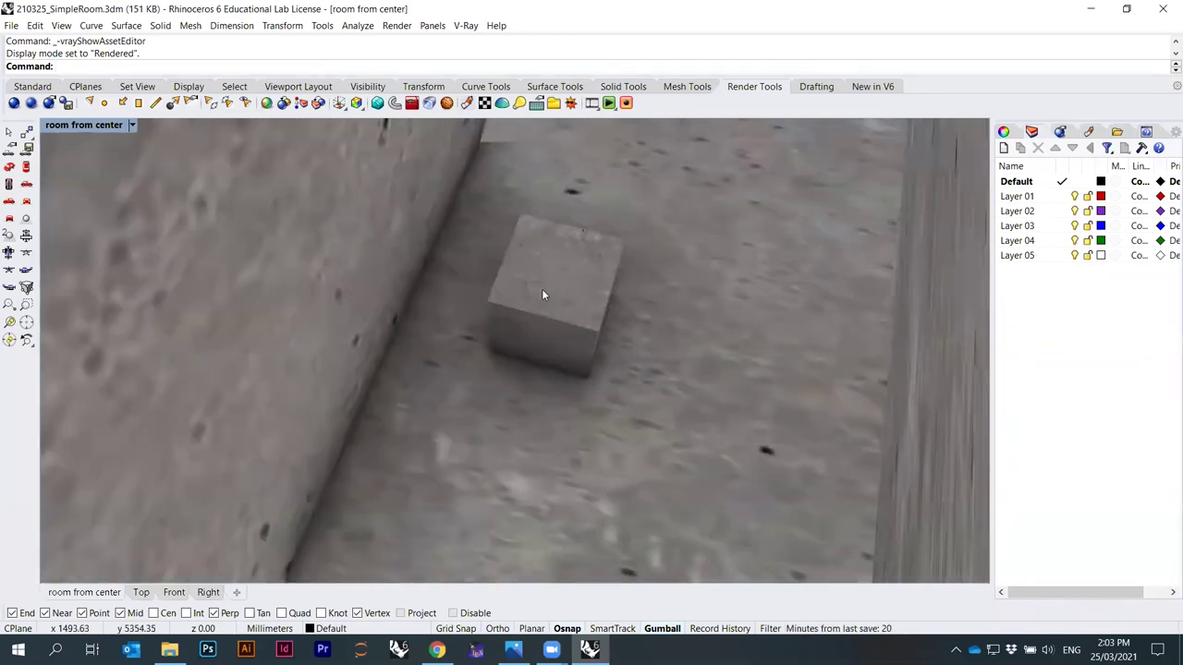
right_click_drag(542, 294, 617, 328)
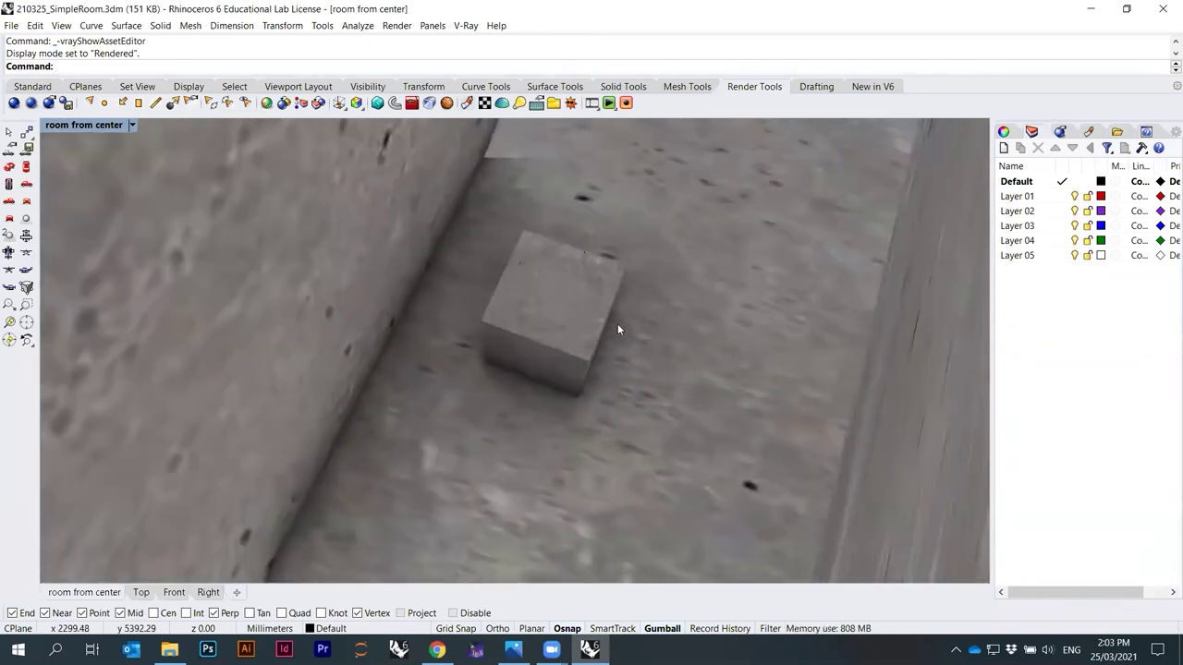
scroll(618, 328, "down", 2)
scroll(607, 328, "down", 3)
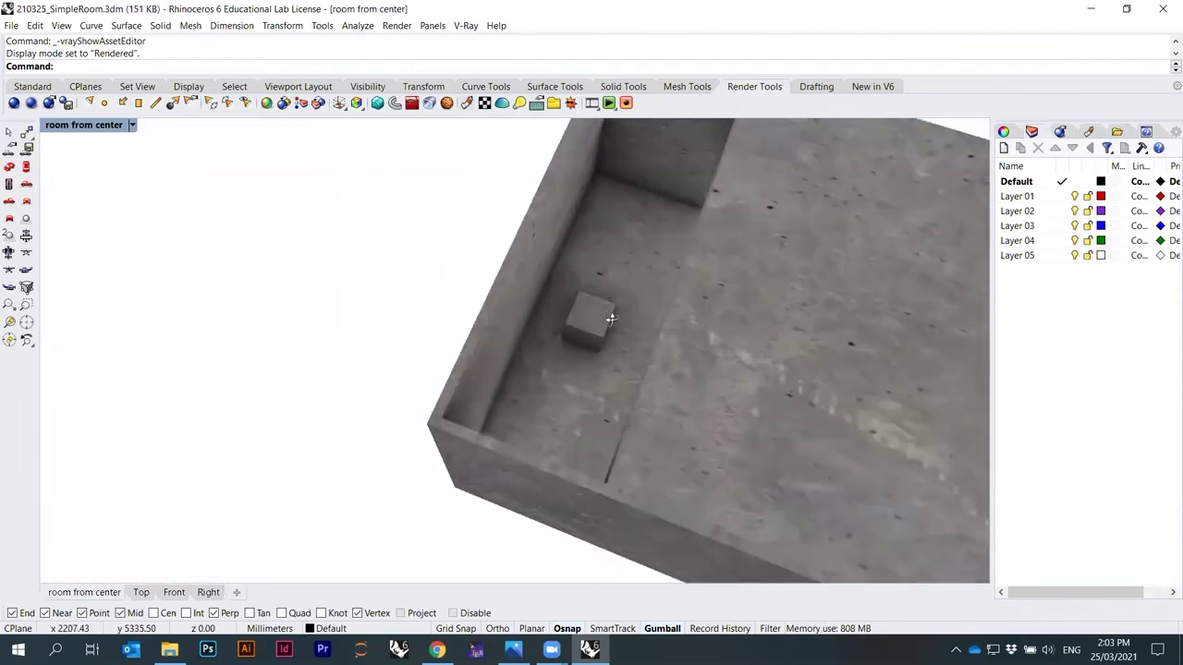
right_click_drag(593, 281, 551, 275)
scroll(555, 272, "down", 2)
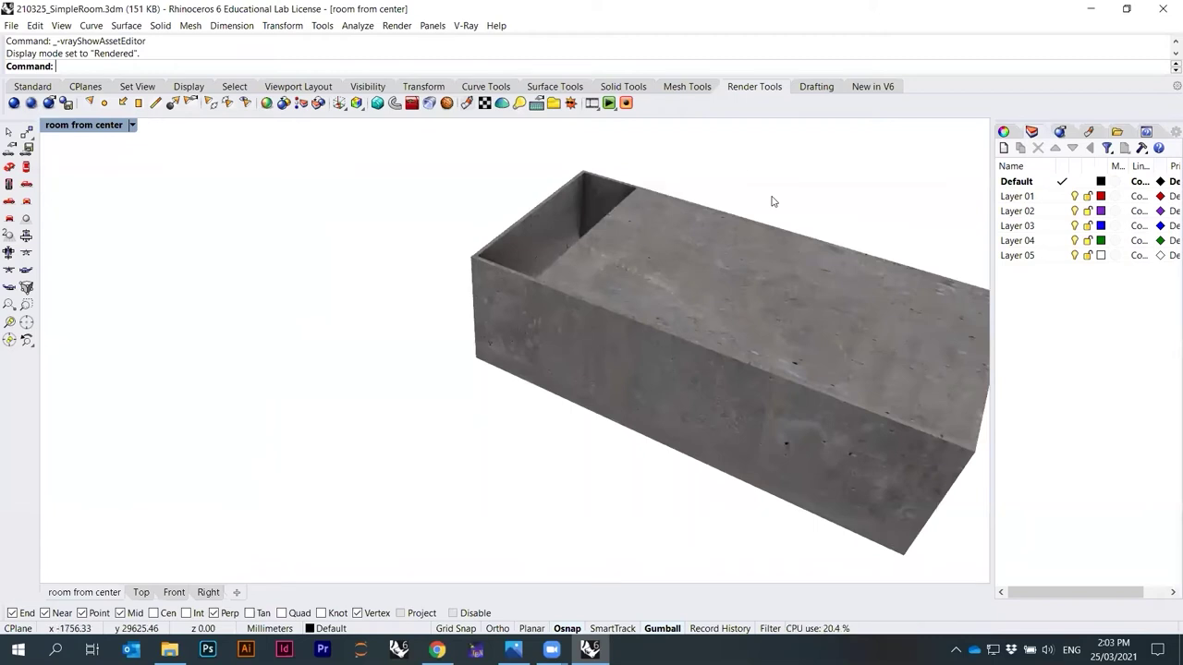
Hide the room's roof slab to expose the interior.
right_click_drag(773, 198, 730, 278)
right_click_drag(802, 330, 596, 261)
left_click(625, 243)
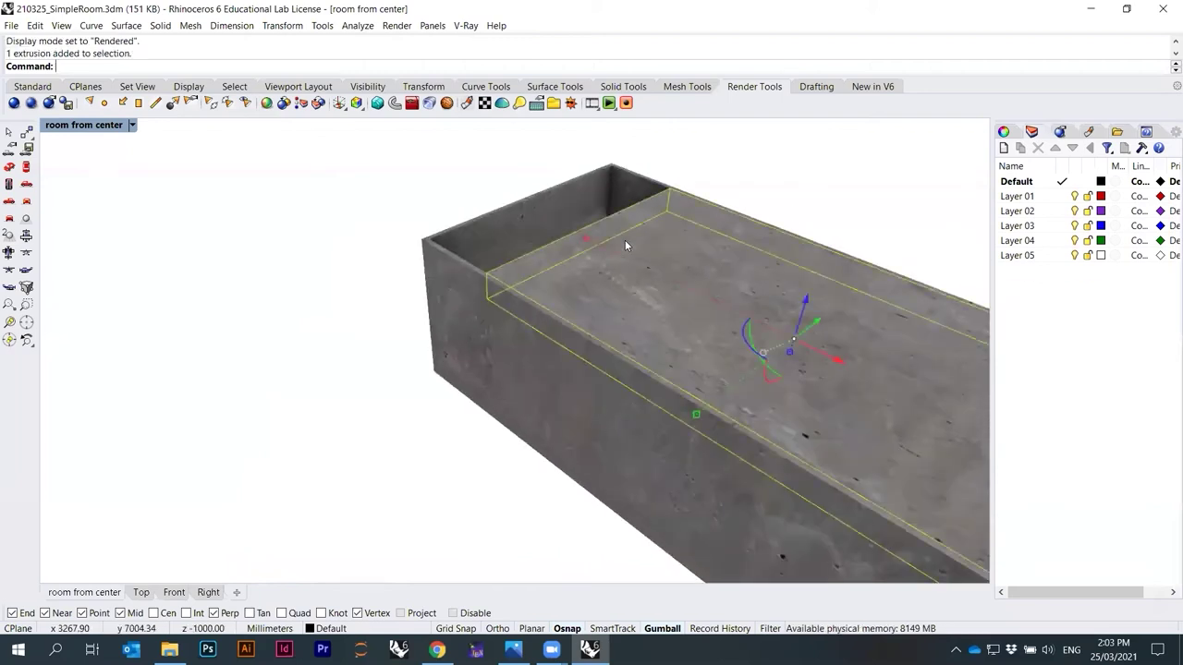
key("Return")
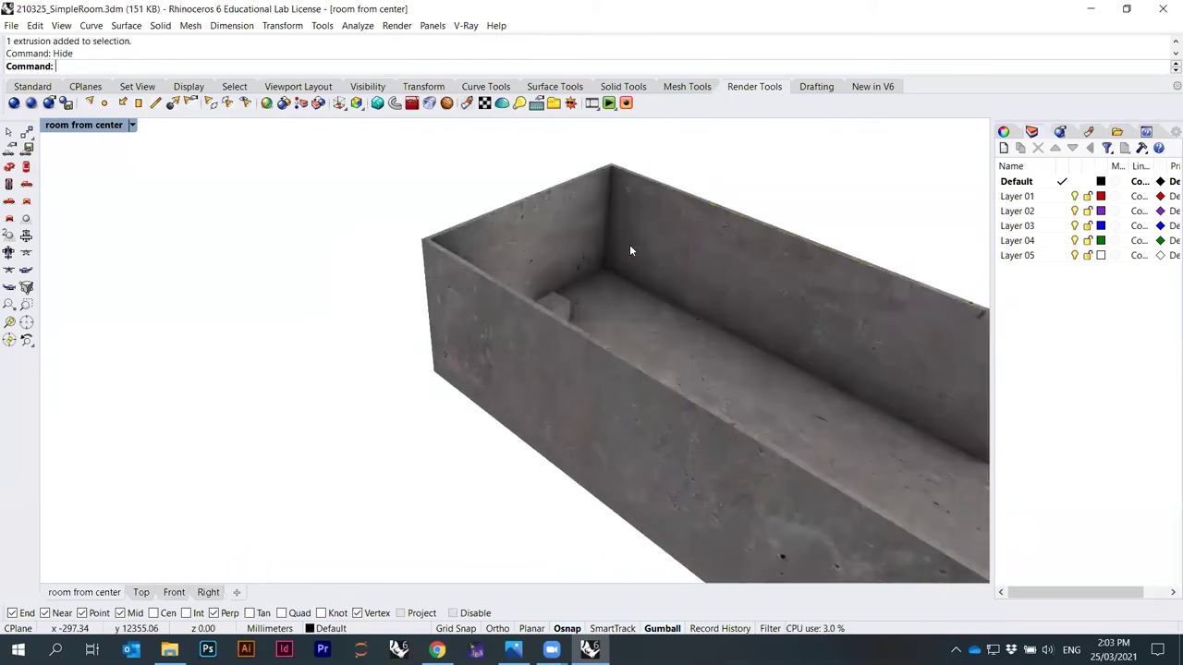
Select the room's floor slab and show its texture mapping properties in a widened side panel.
right_click_drag(644, 259, 659, 319)
scroll(725, 386, "up", 5)
left_click(644, 292)
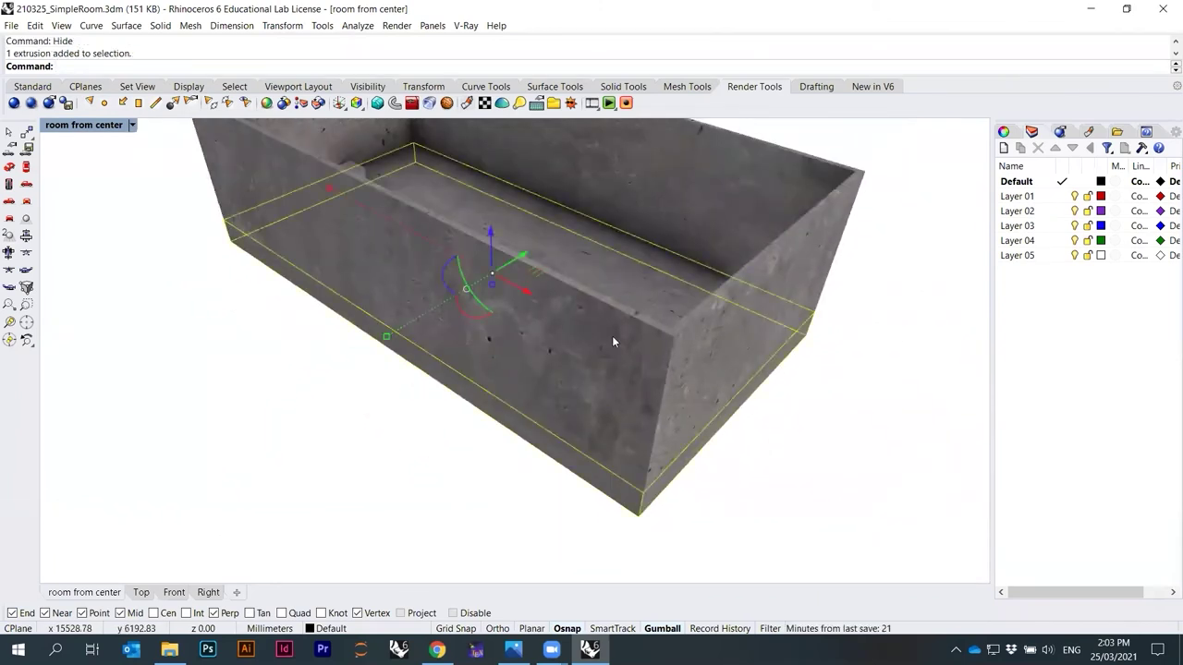
scroll(612, 350, "down", 5)
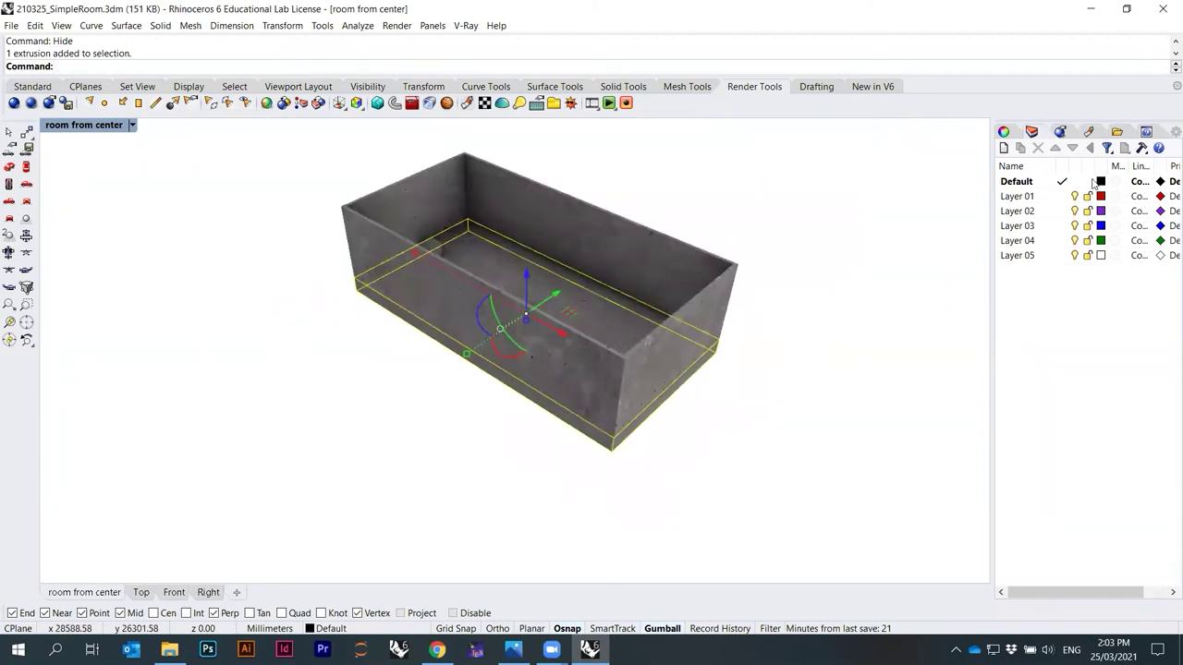
left_click(1062, 132)
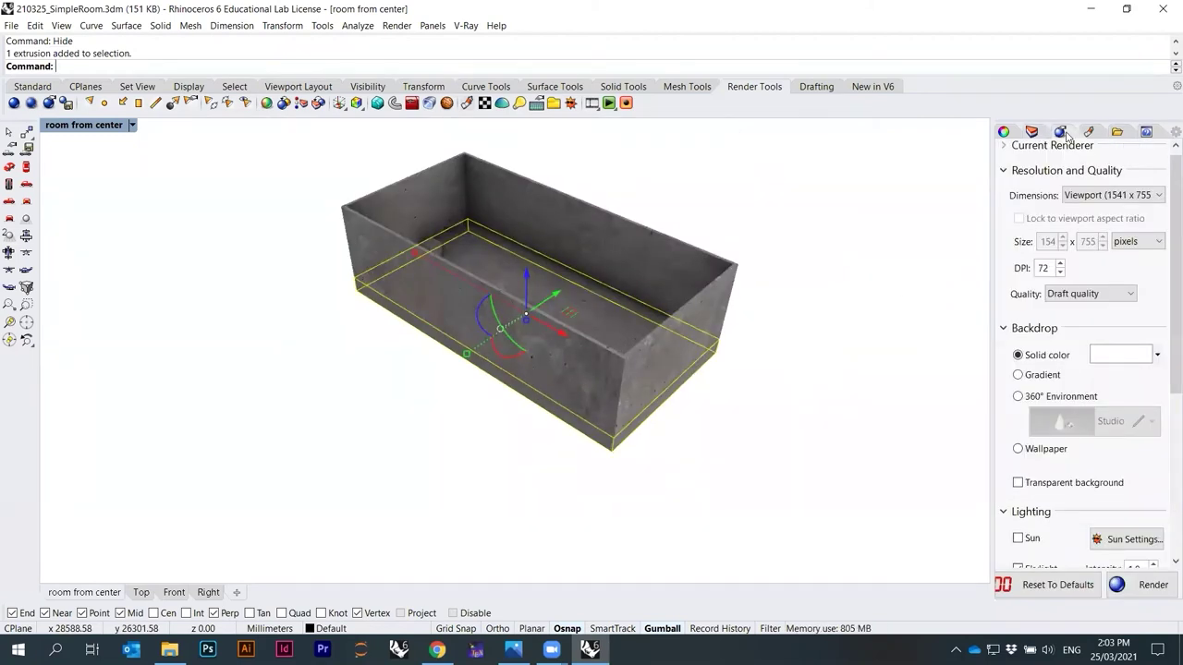
left_click(1010, 139)
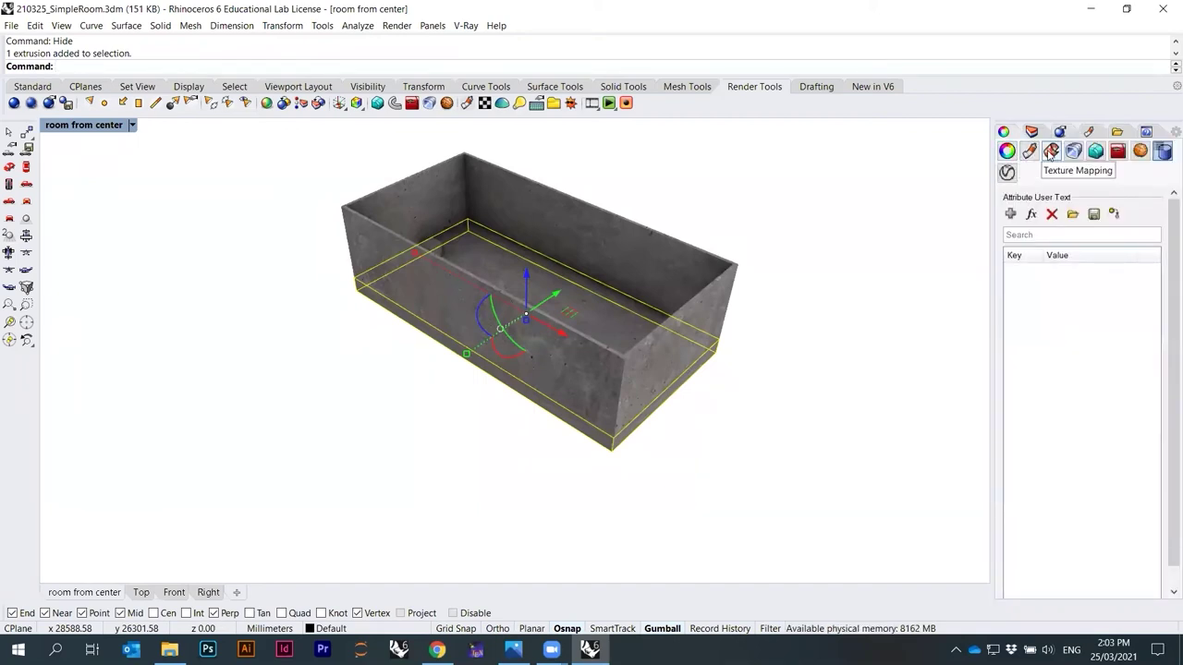
left_click(1051, 151)
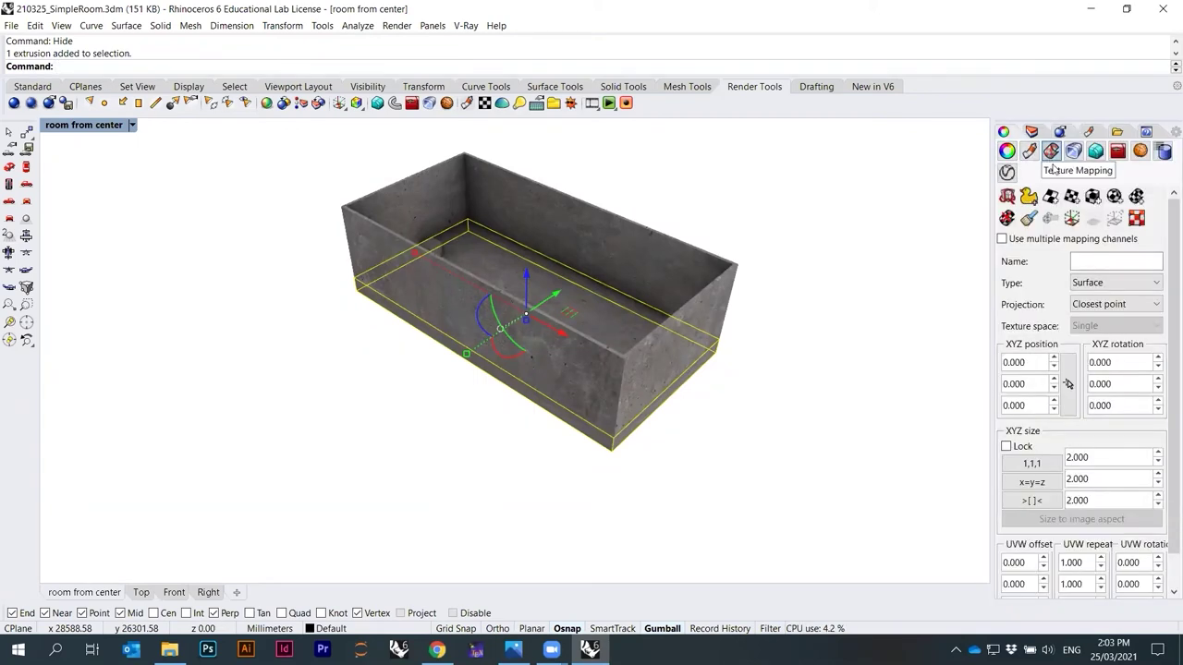
left_click_drag(993, 272, 928, 272)
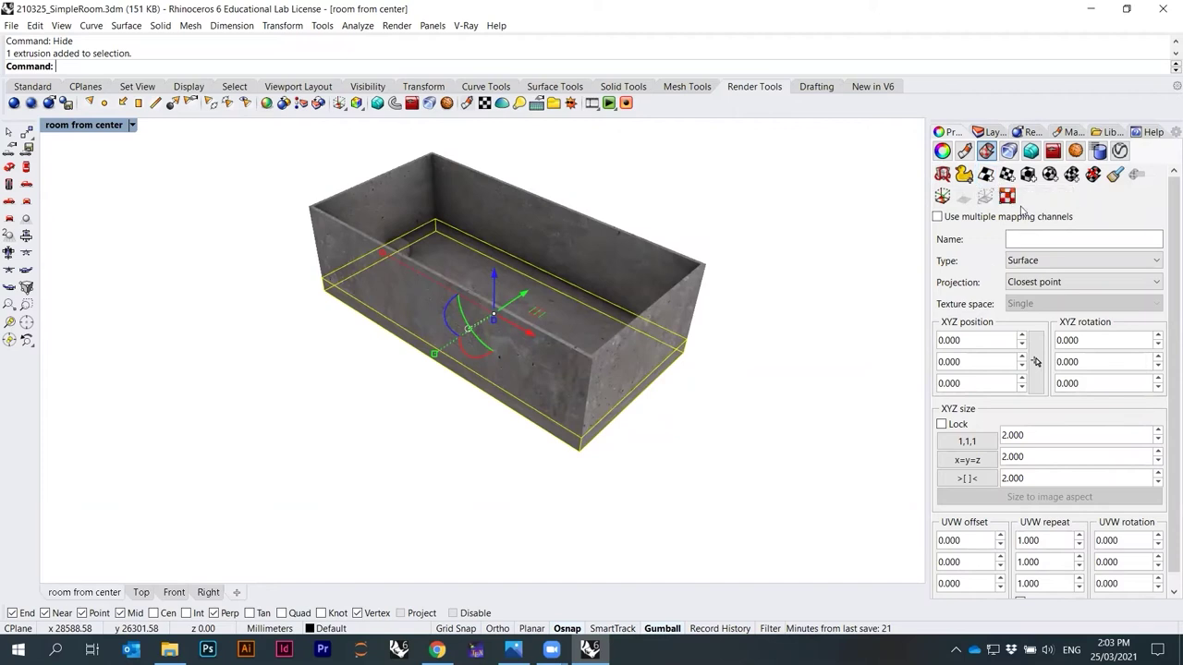
left_click(987, 151)
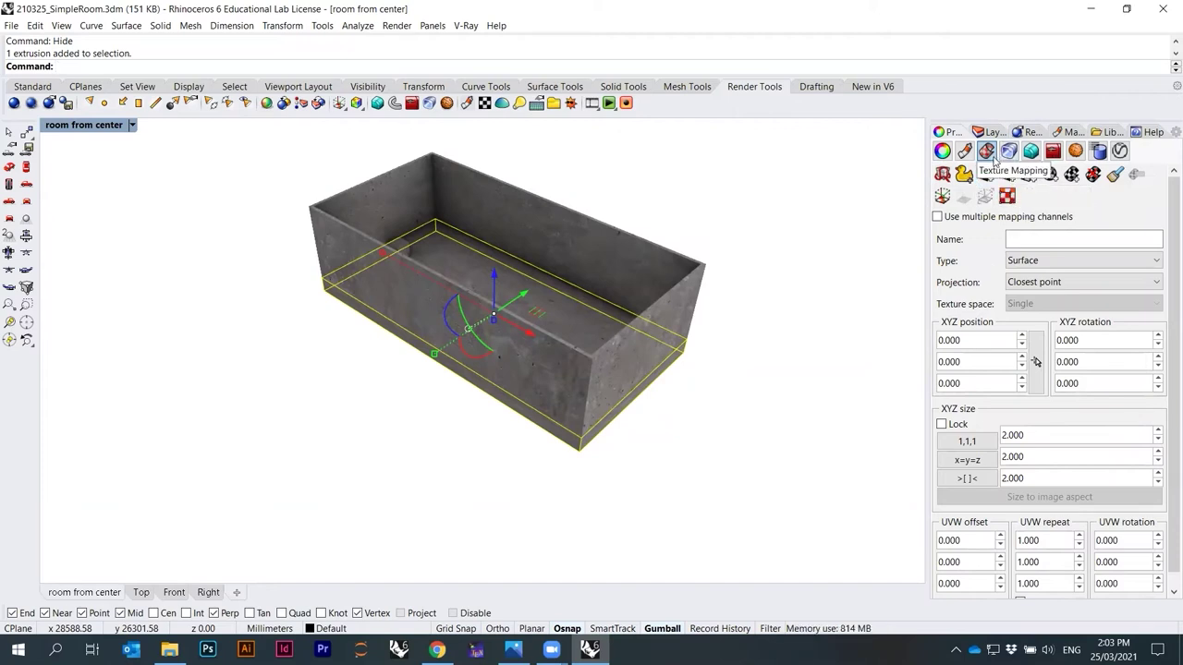
Look up the tile size in the applied concrete material's name in the V-Ray Asset Editor, and close the editor again.
left_click(942, 197)
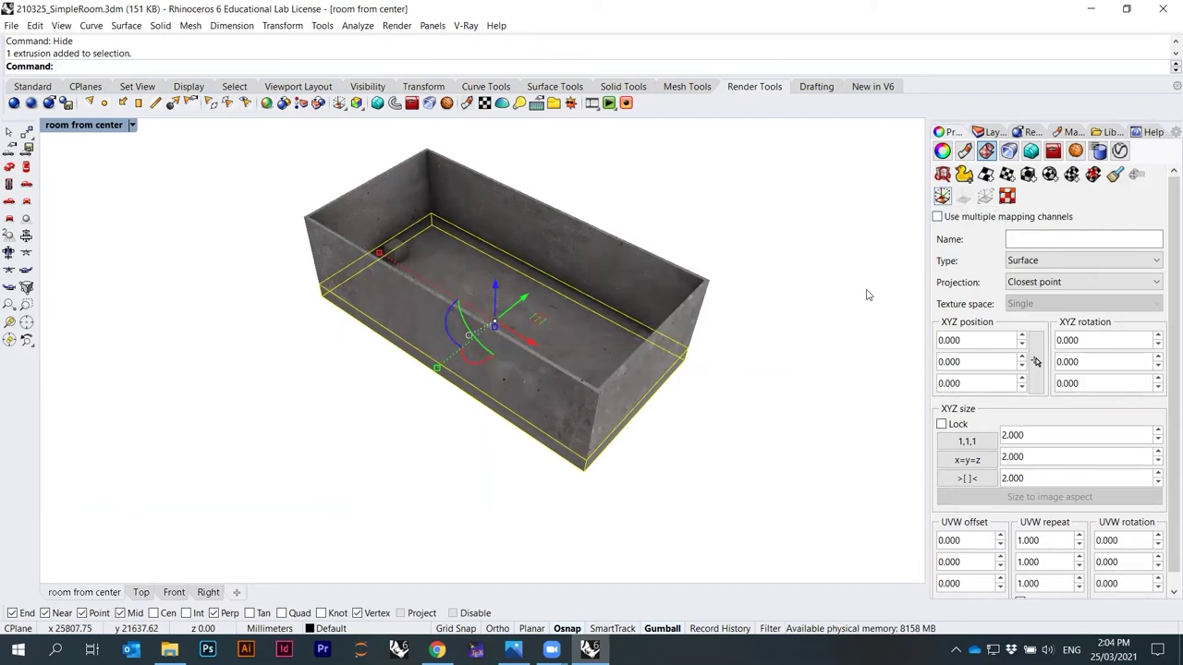
left_click(1028, 175)
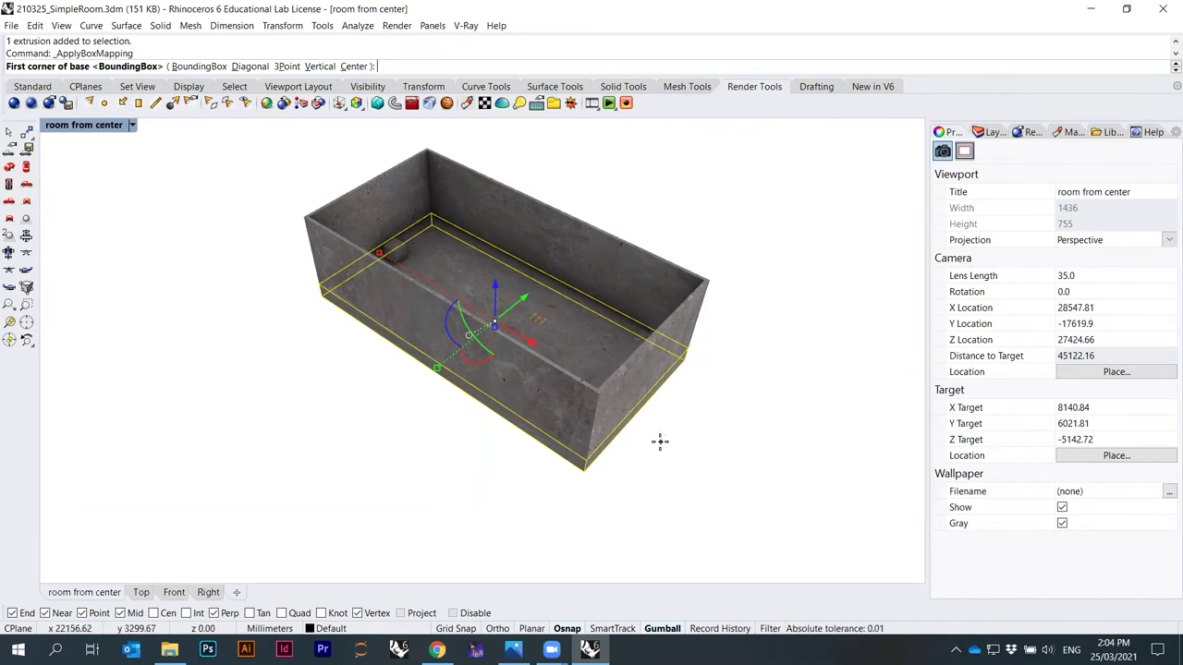
left_click(395, 25)
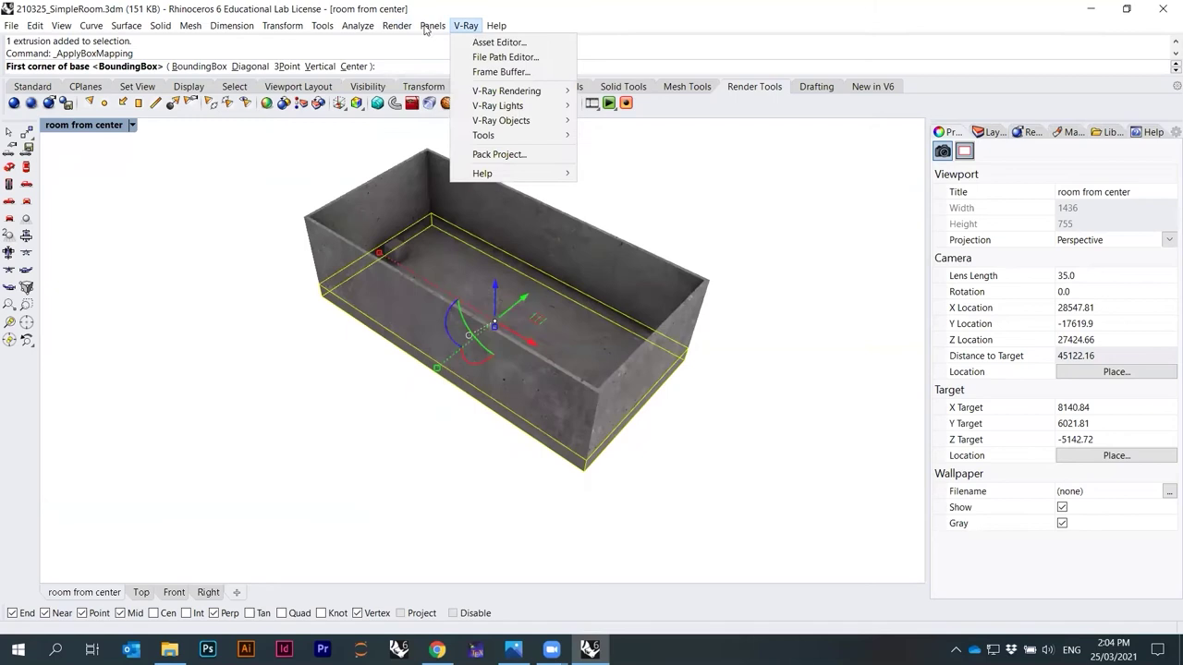
left_click(468, 43)
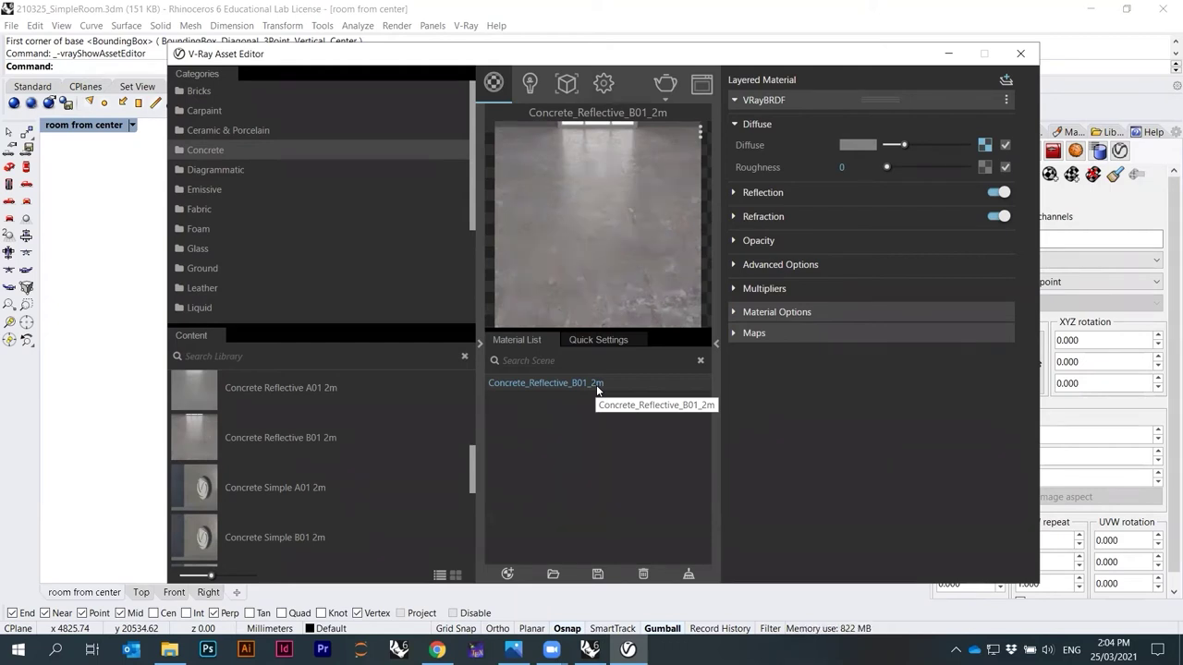
left_click(1020, 52)
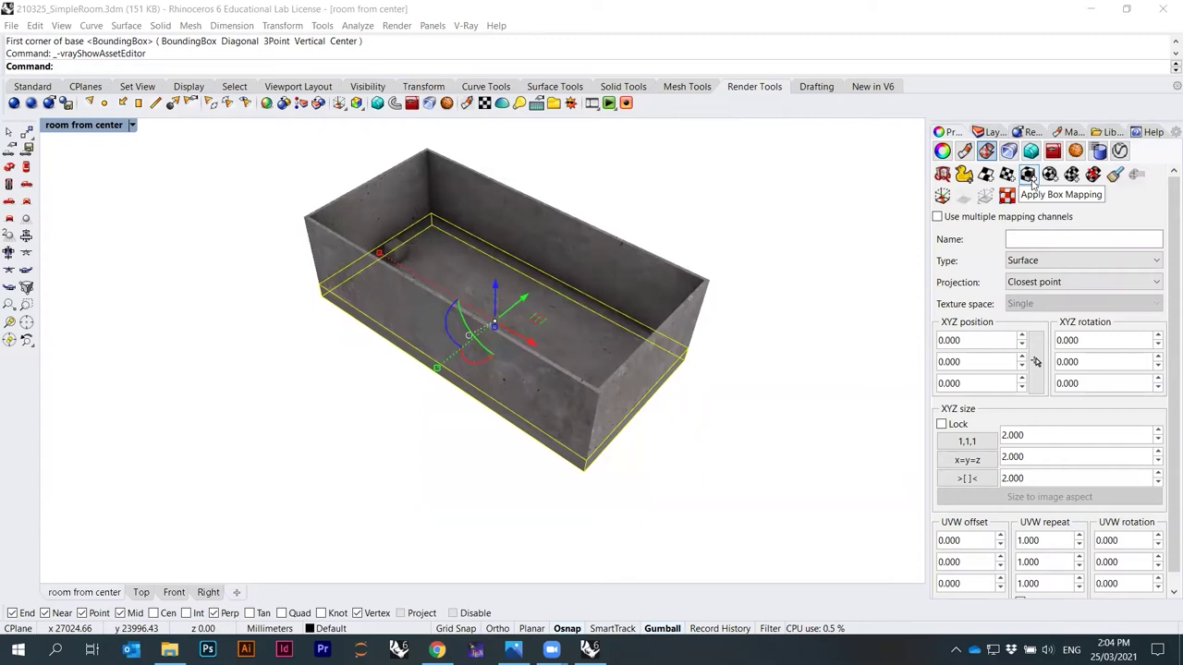
Apply a capped box mapping of 2000 x 2000 x 2000 mm to the floor slab from its near bottom corner and deselect it.
left_click(1029, 178)
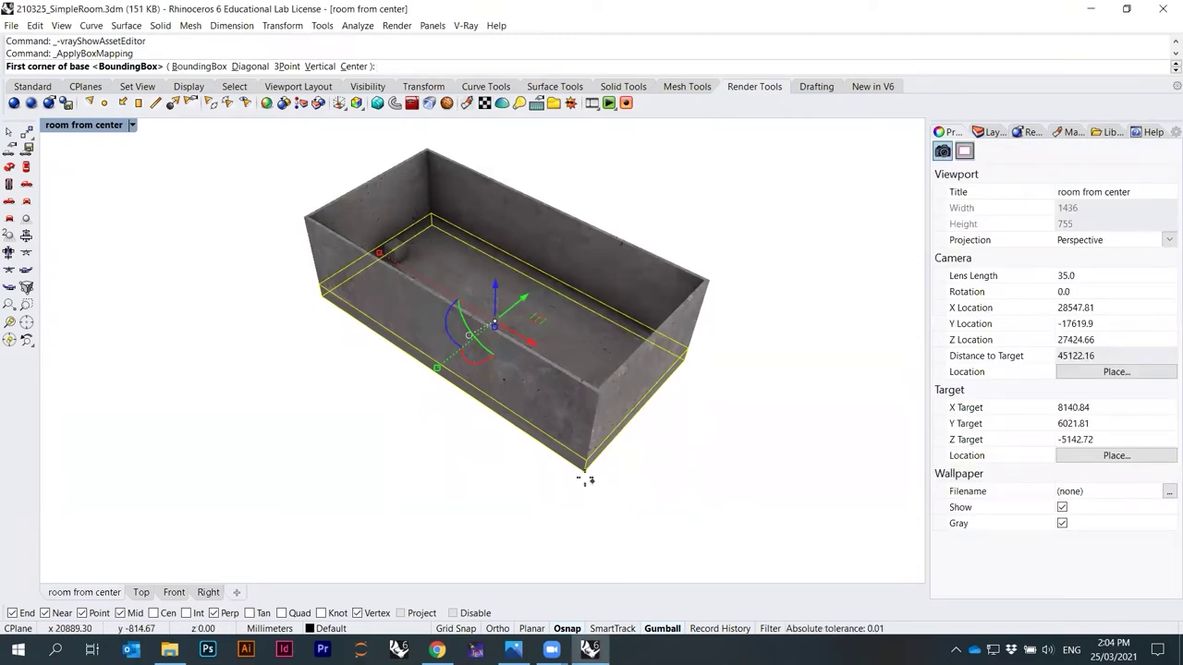
left_click(585, 478)
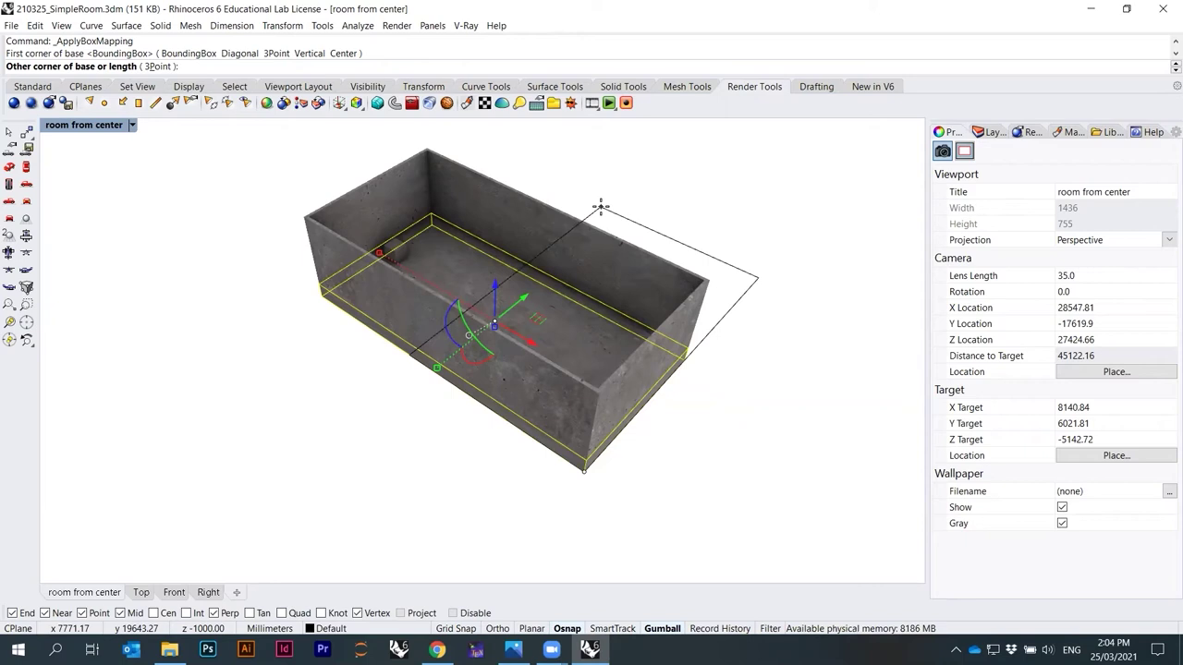
type("2000")
key("Return")
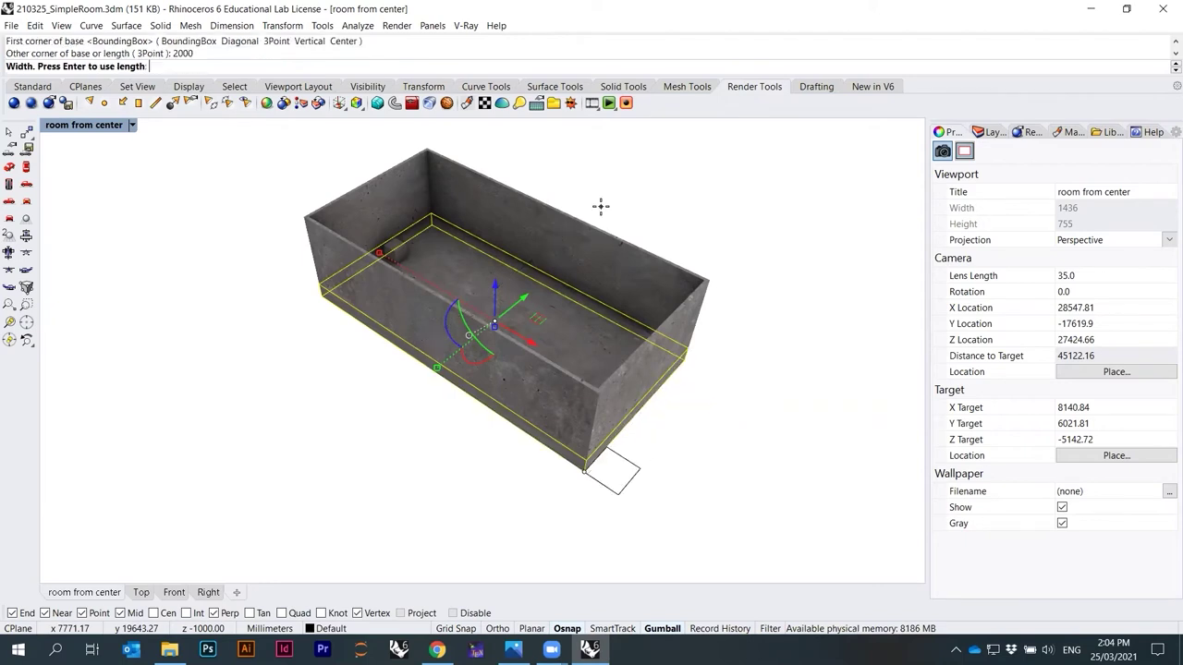
key("Return")
key("Return")
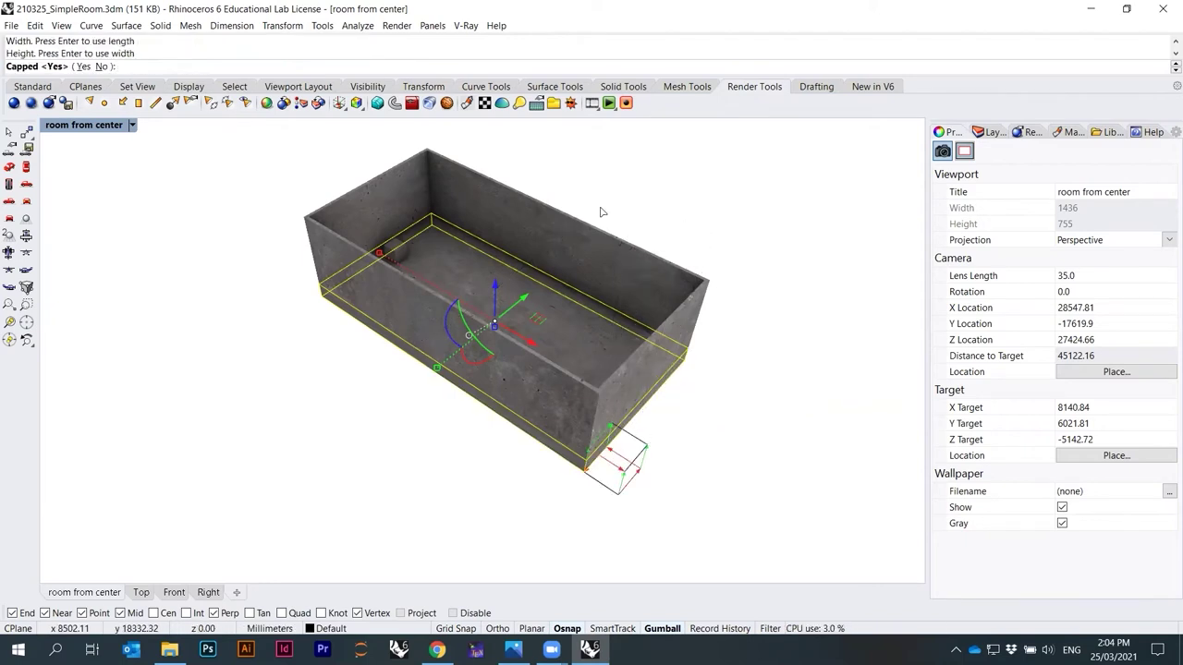
key("Return")
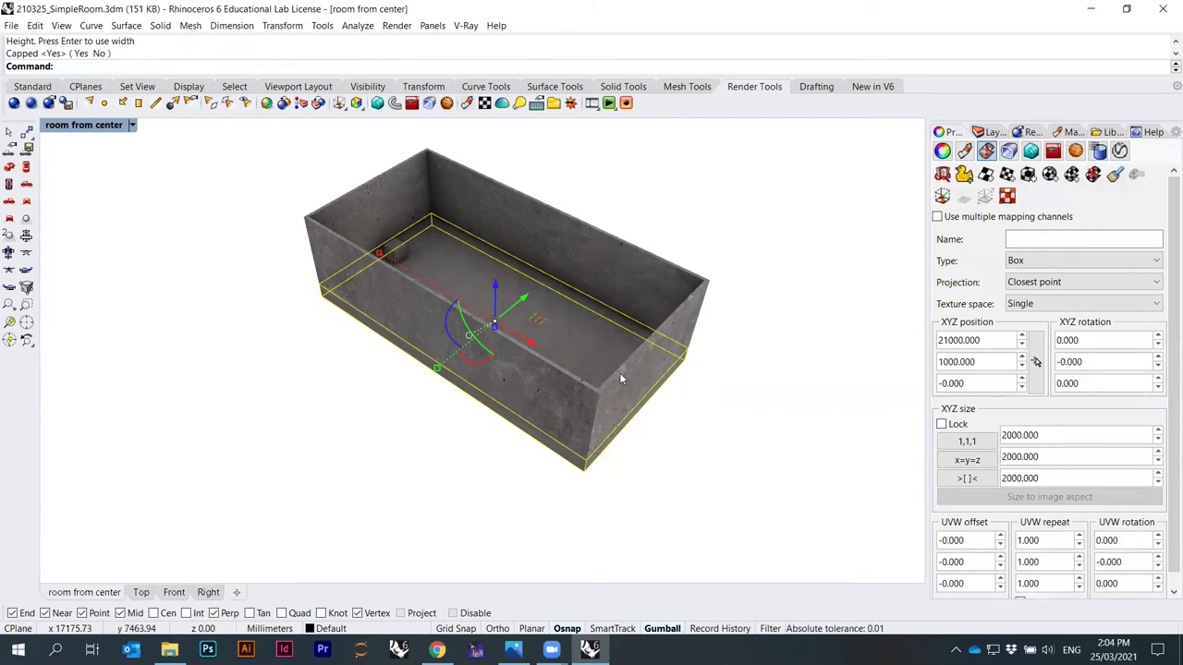
scroll(619, 373, "up", 6)
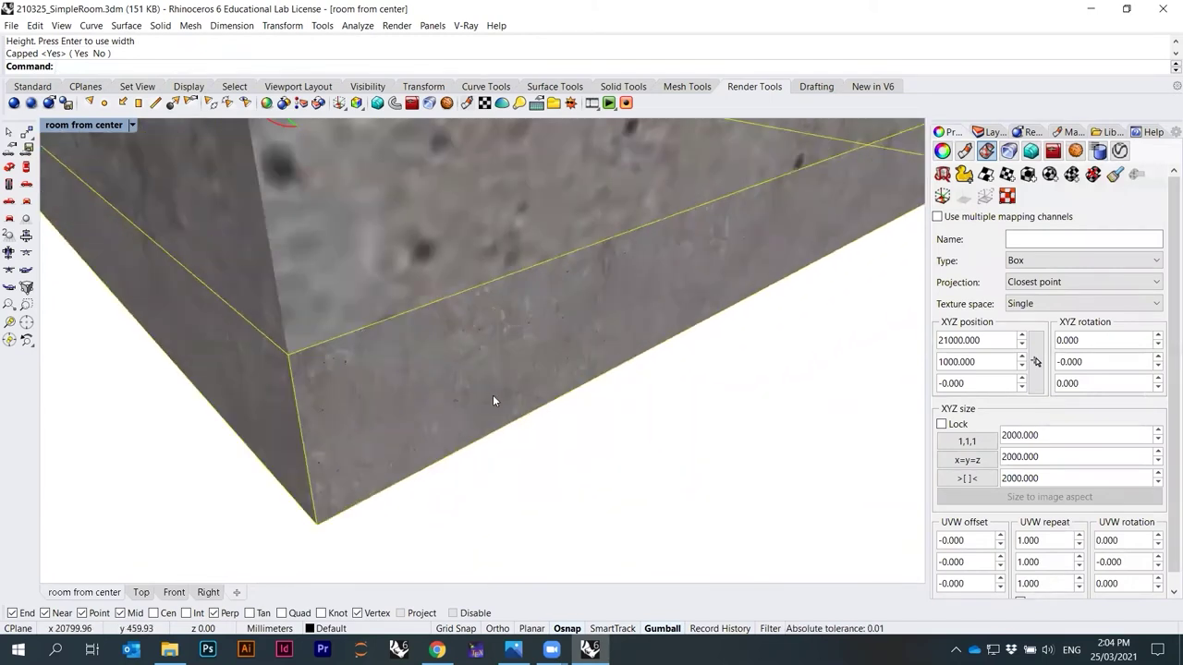
scroll(490, 393, "up", 3)
key("Escape")
mouse_move(500, 376)
right_mouse_down()
mouse_move(583, 272)
mouse_move(505, 377)
right_mouse_up()
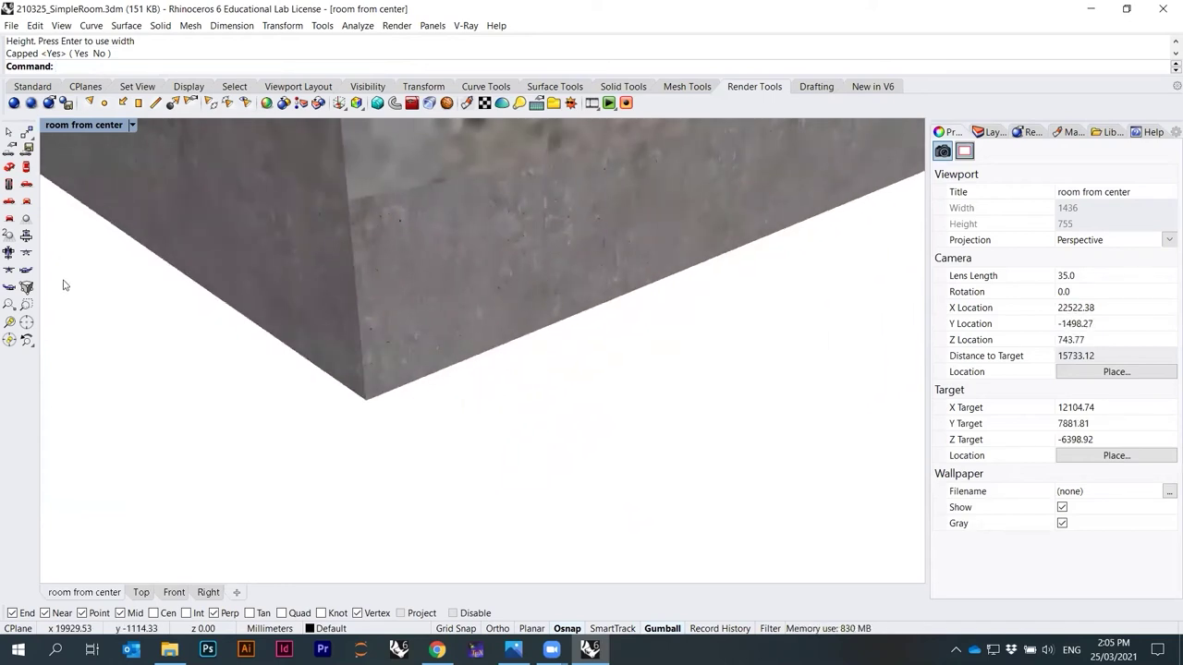
Measure the distance from the floor slab's near bottom corner to a point along the bottom edge of its short side.
left_click(26, 89)
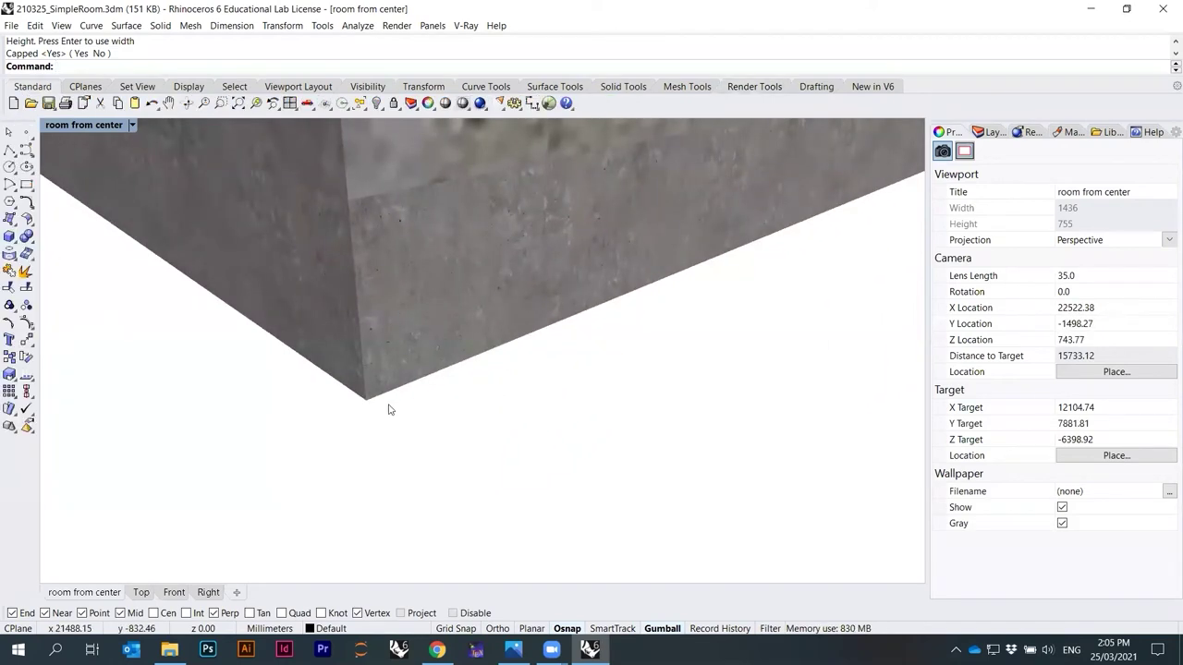
key("Return")
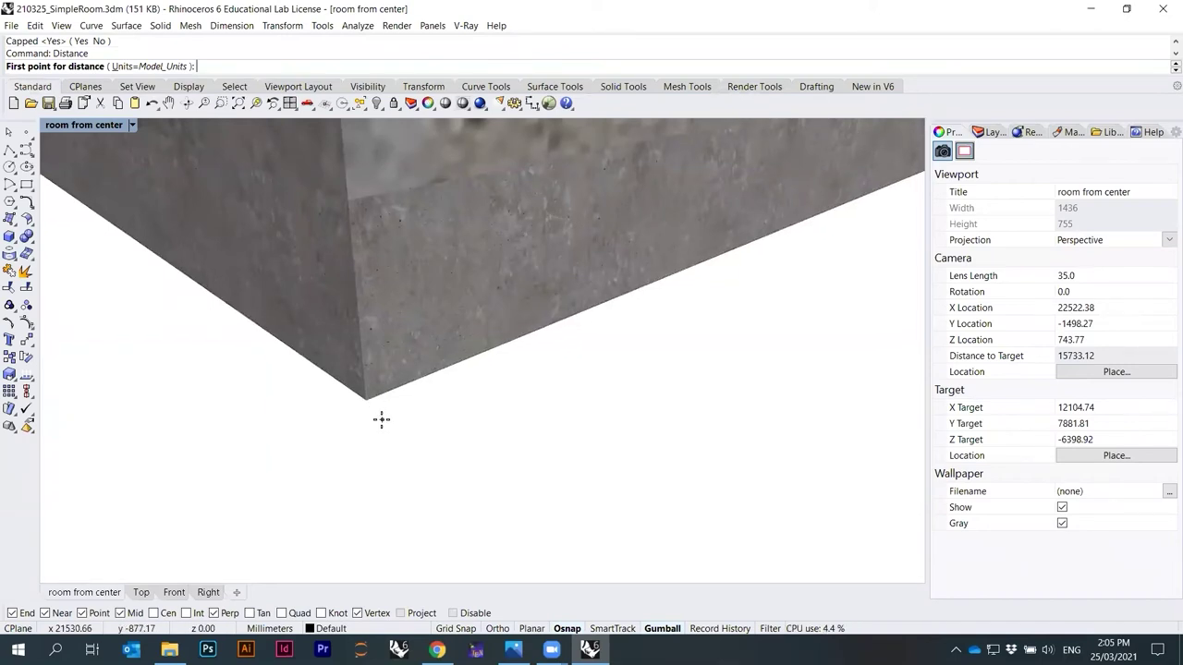
scroll(375, 423, "down", 3)
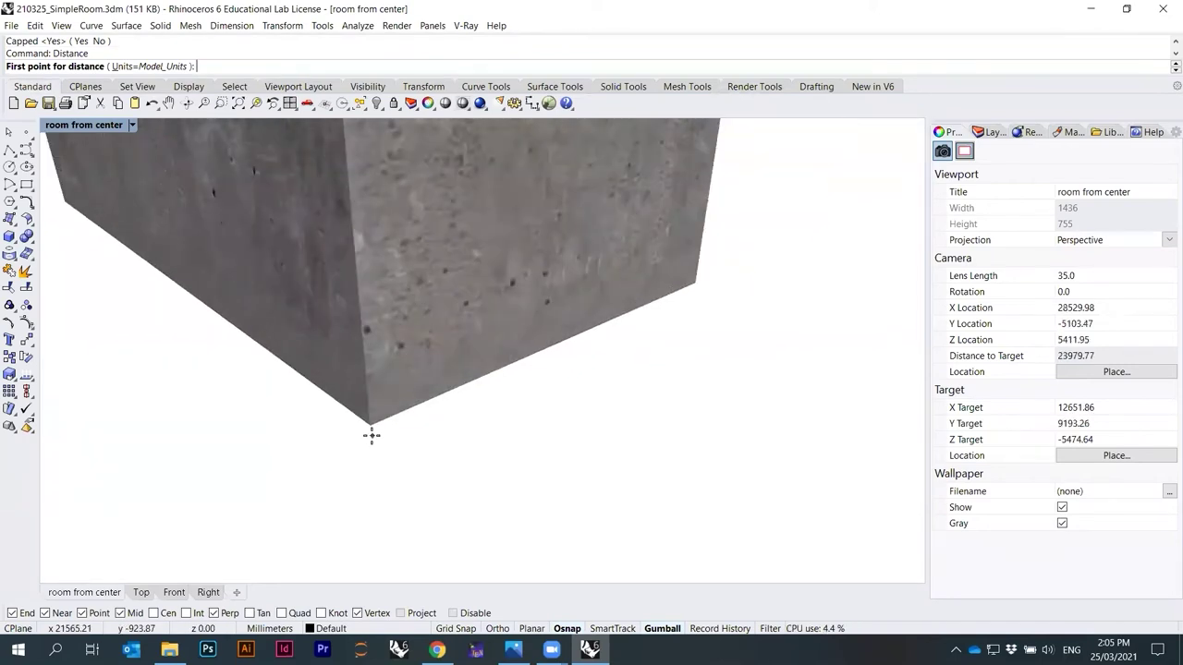
left_click(372, 425)
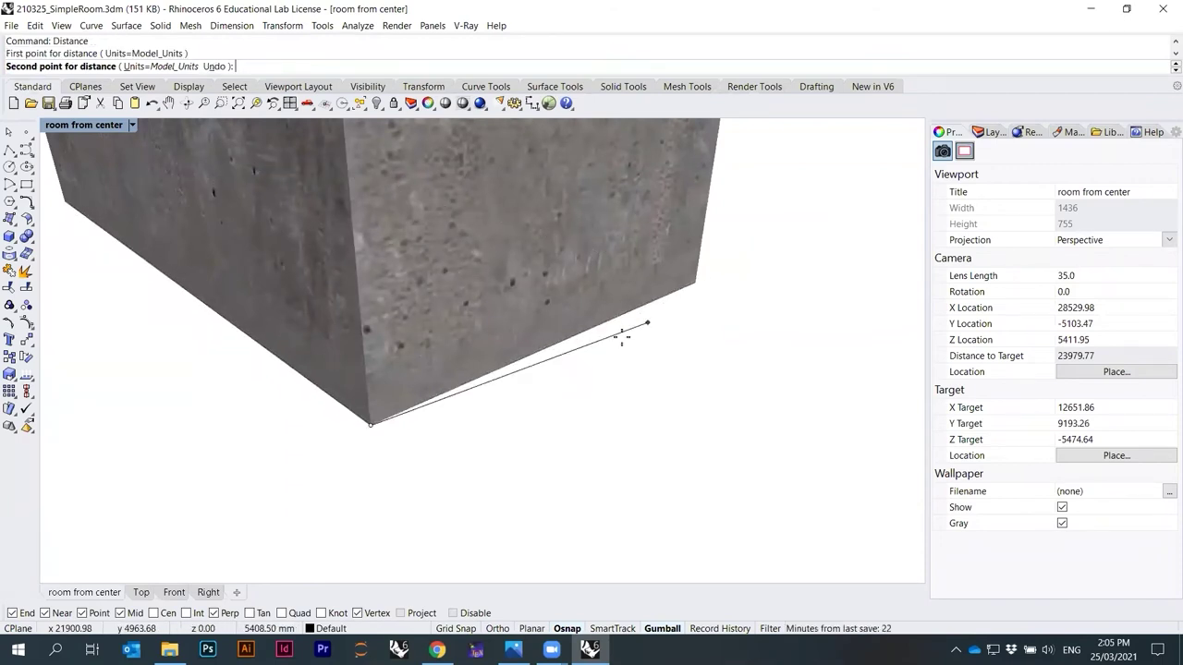
scroll(400, 411, "up", 4)
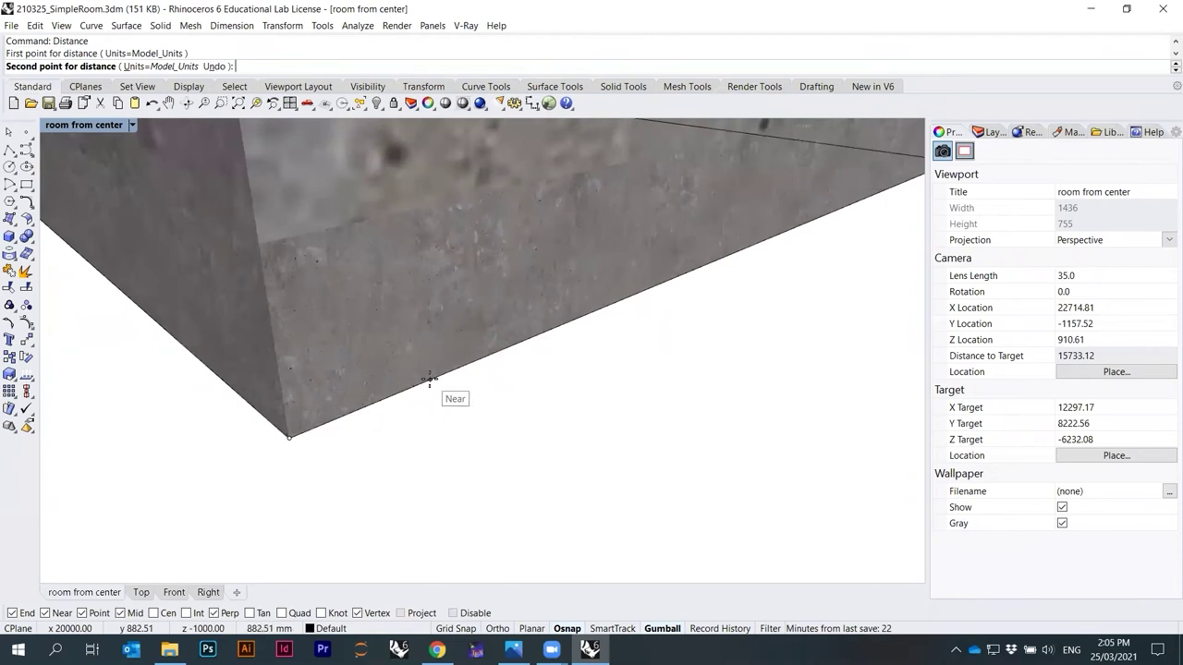
left_click(430, 383)
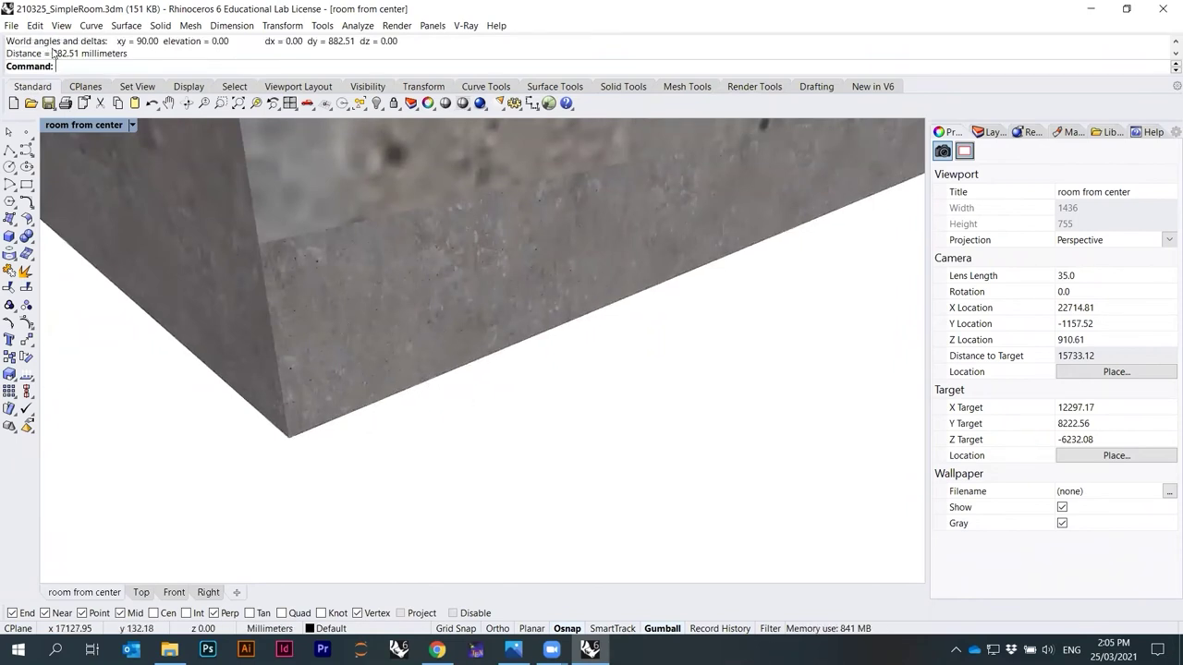
Examine the concrete texture's scale and alignment on both faces meeting at the floor slab's near bottom corner.
scroll(268, 327, "up", 3)
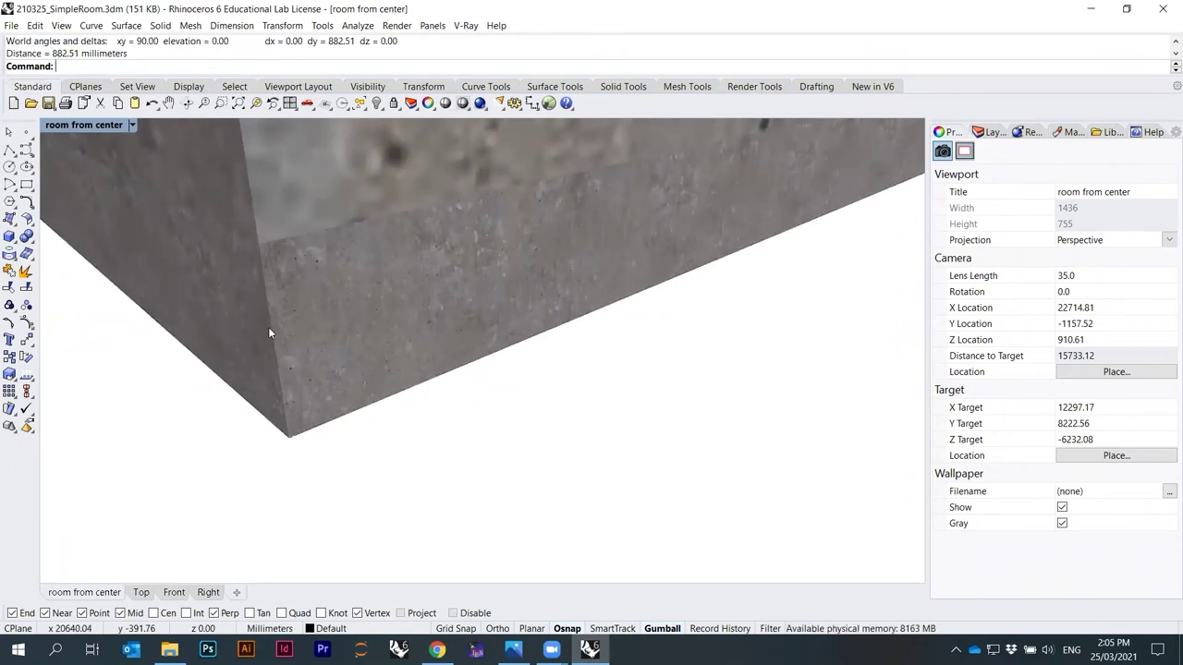
scroll(434, 307, "up", 2)
scroll(437, 304, "down", 4)
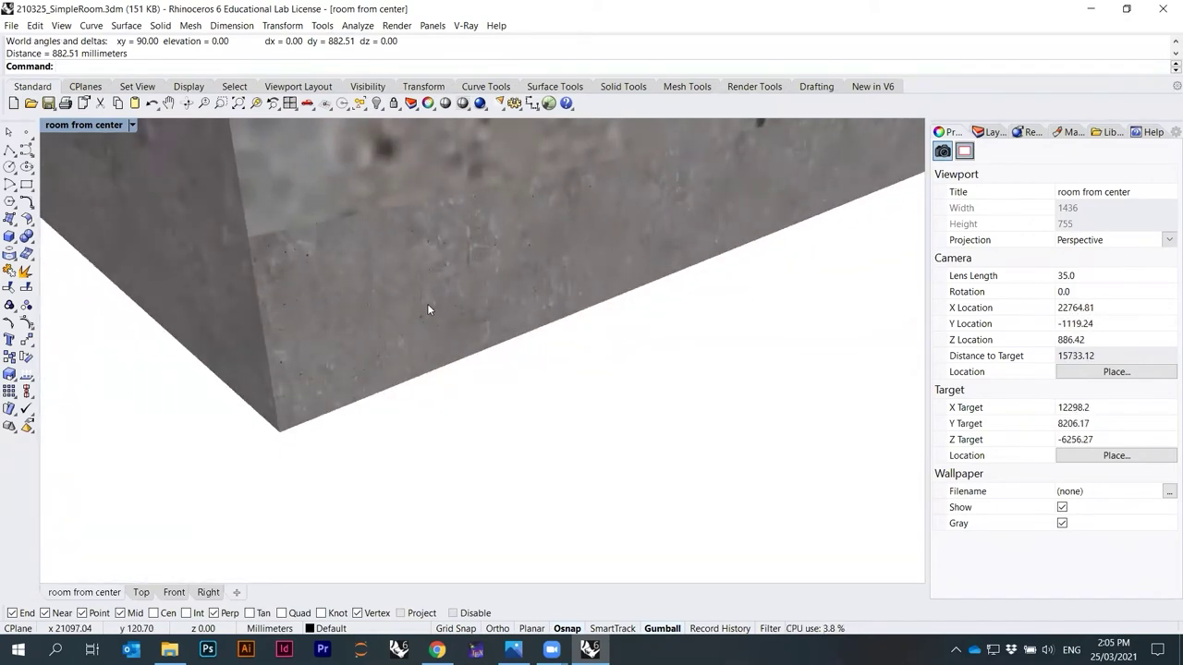
scroll(425, 342, "down", 4)
mouse_move(430, 359)
right_mouse_down()
mouse_move(433, 414)
mouse_move(438, 376)
right_mouse_up()
scroll(429, 415, "up", 3)
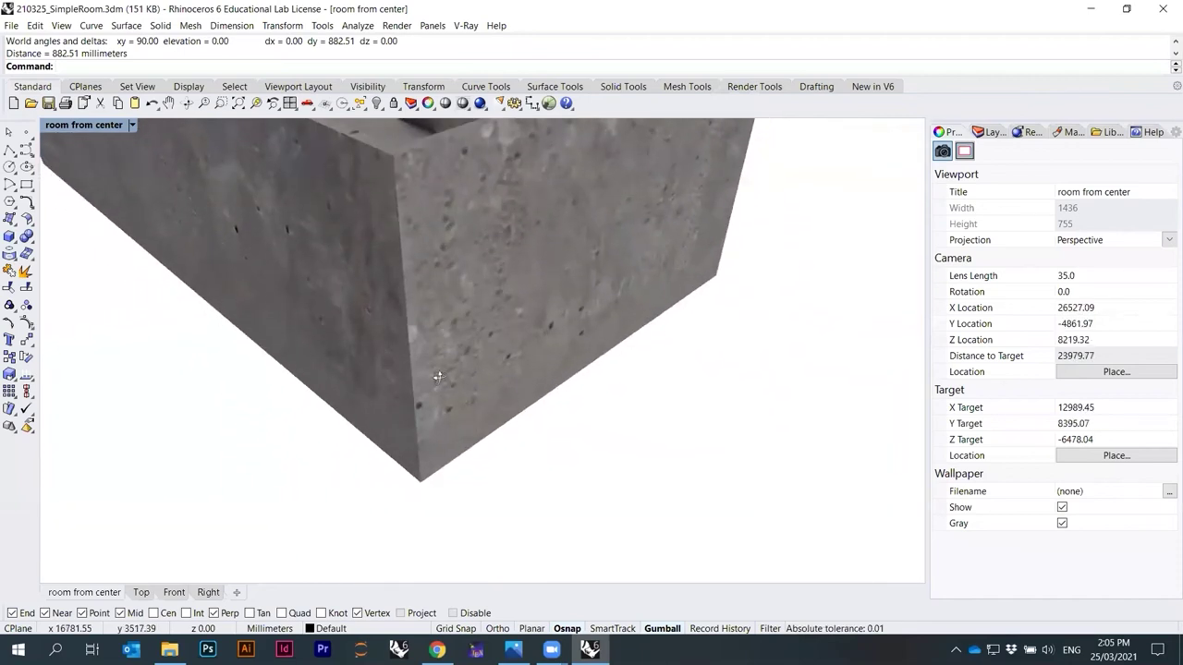
scroll(437, 442, "up", 3)
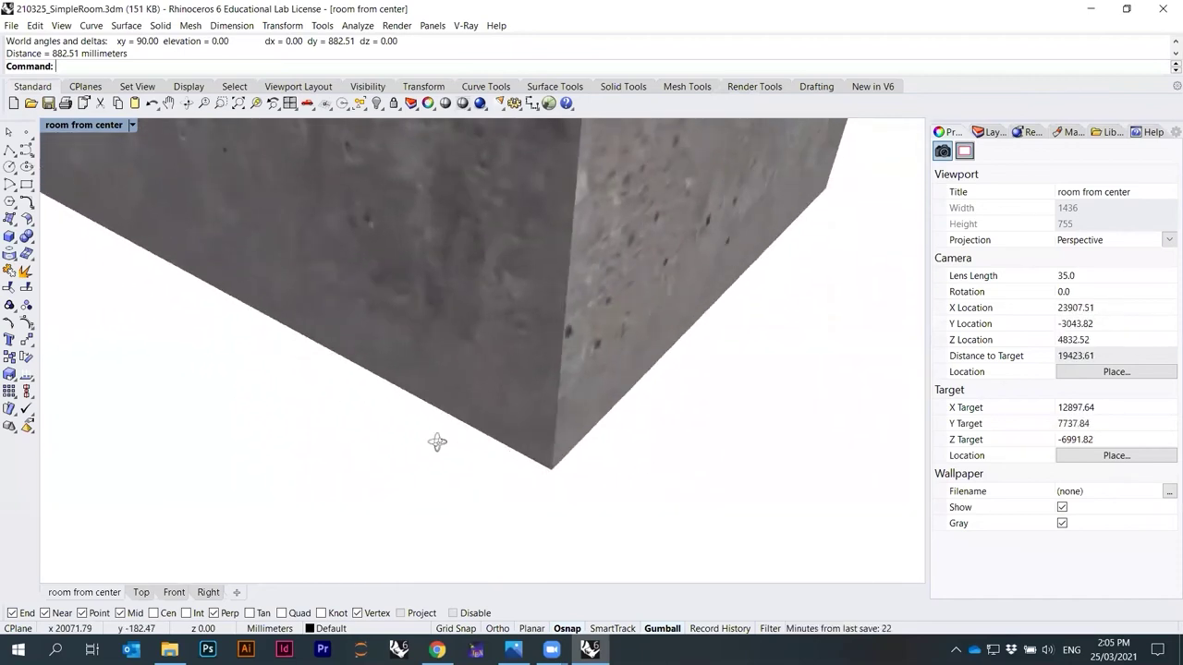
scroll(580, 398, "down", 3)
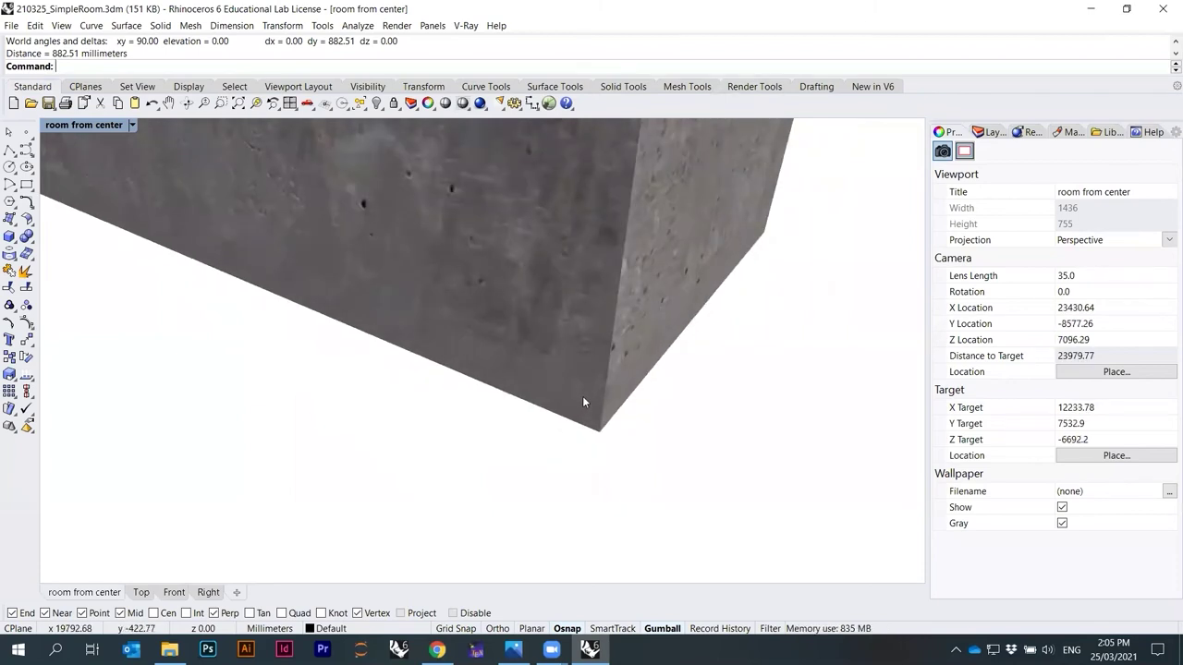
scroll(582, 396, "up", 3)
right_click_drag(586, 398, 570, 338)
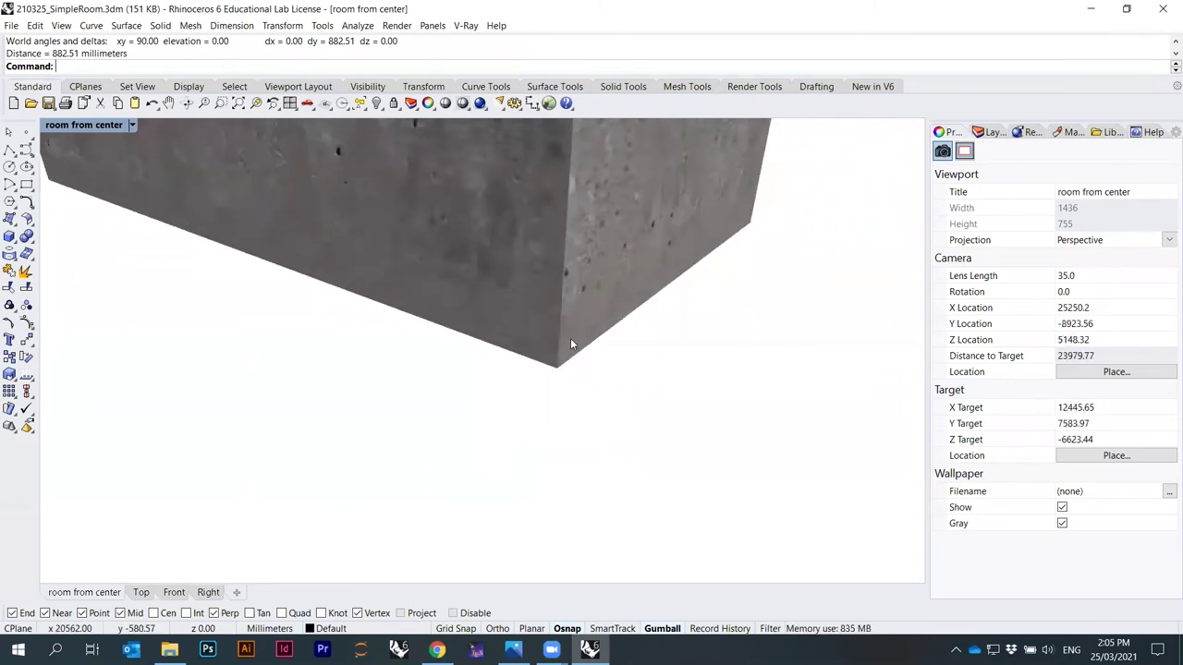
Zoom to the selected floor slab, deselect it and examine the concrete texture on the room's underside and outer faces.
left_click(571, 338)
type("zs")
key("Return")
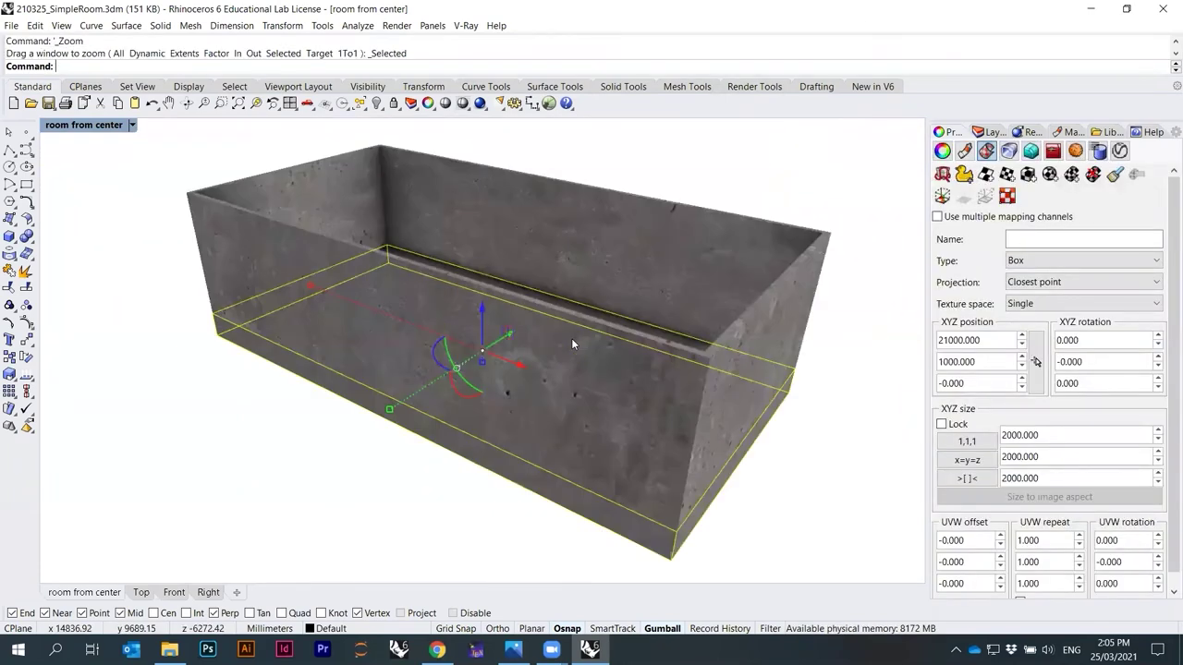
left_click(753, 171)
right_click_drag(577, 245, 603, 245)
scroll(603, 245, "up", 5)
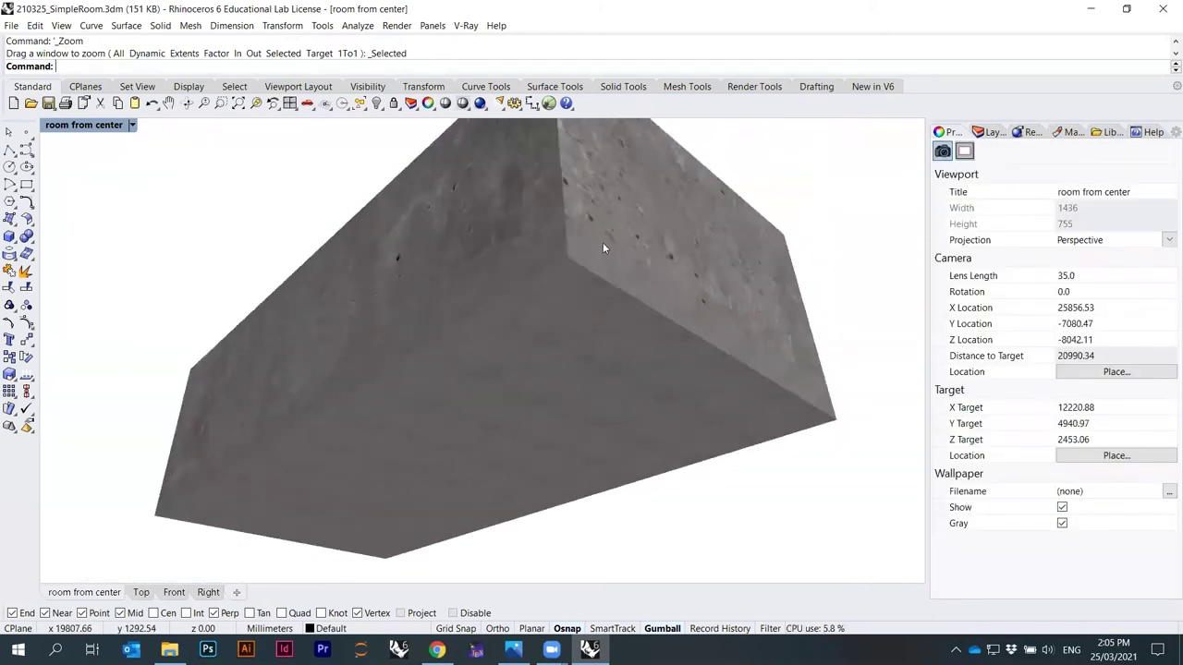
scroll(573, 278, "down", 3)
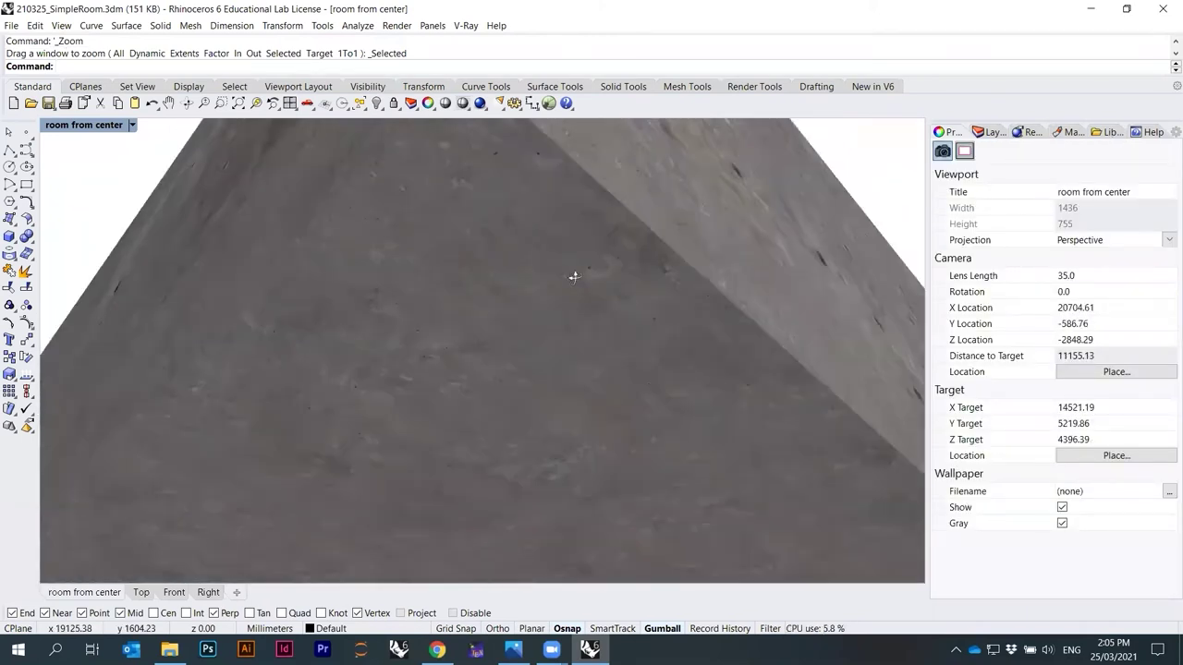
right_click_drag(605, 334, 570, 297)
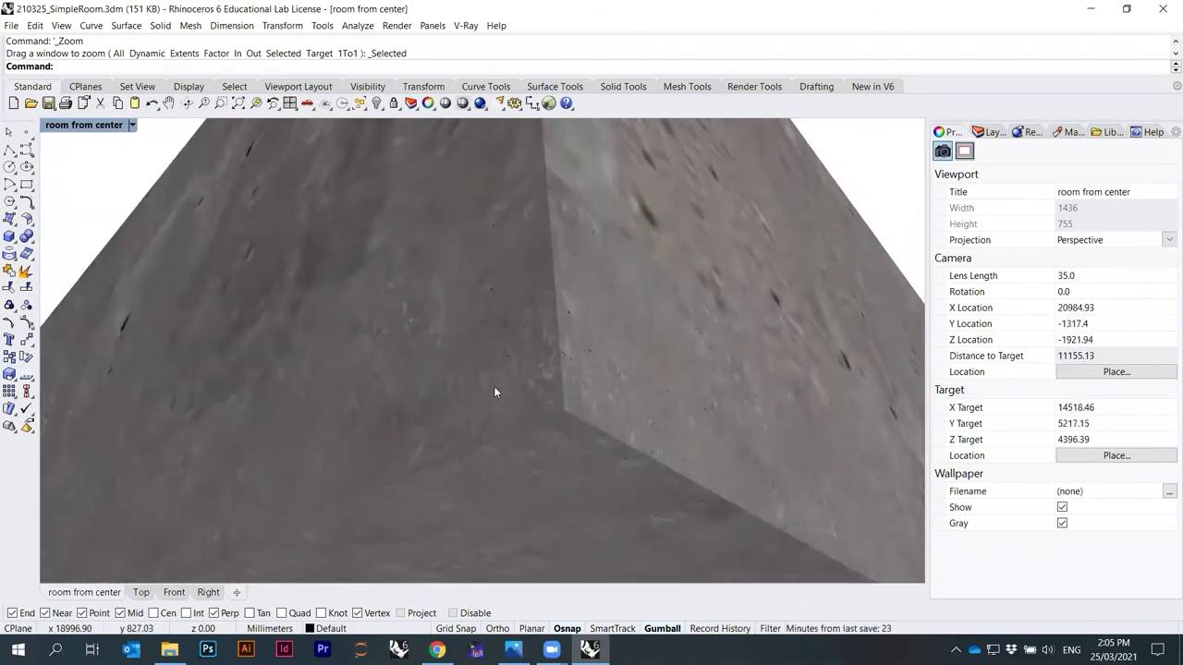
scroll(588, 317, "down", 5)
right_click_drag(588, 318, 577, 425)
scroll(579, 407, "up", 3)
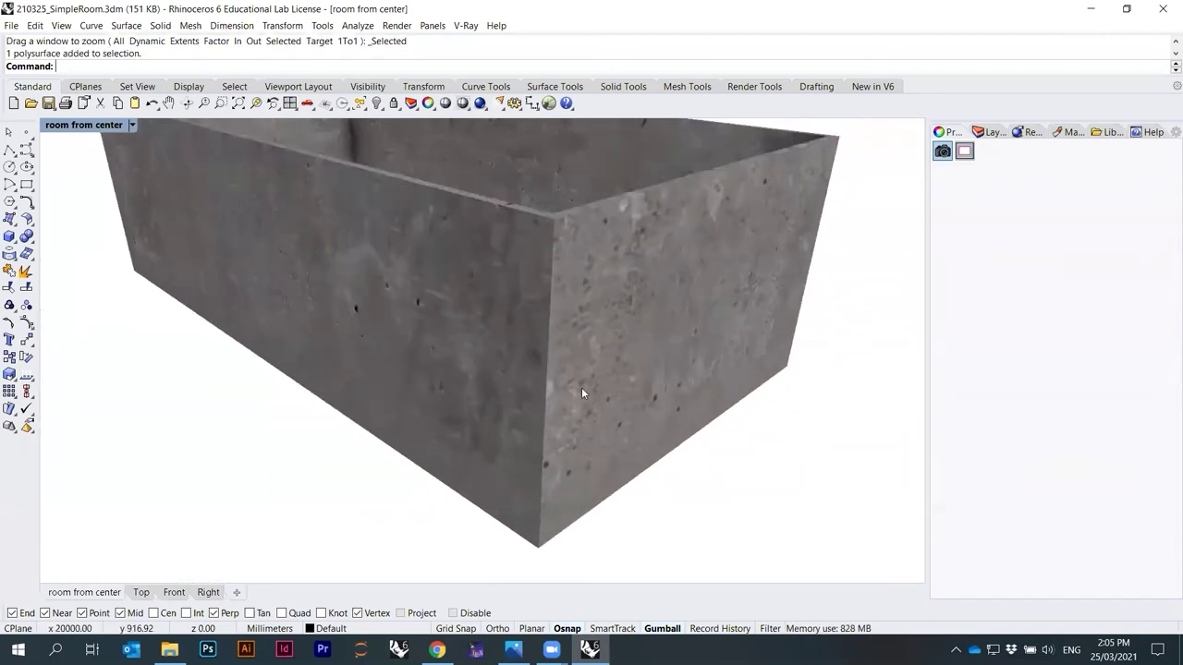
Apply a capped box mapping of 2000 x 2000 x 2000 mm to the room's walls from their near outer bottom corner and deselect them.
left_click(581, 387)
scroll(555, 305, "up", 2)
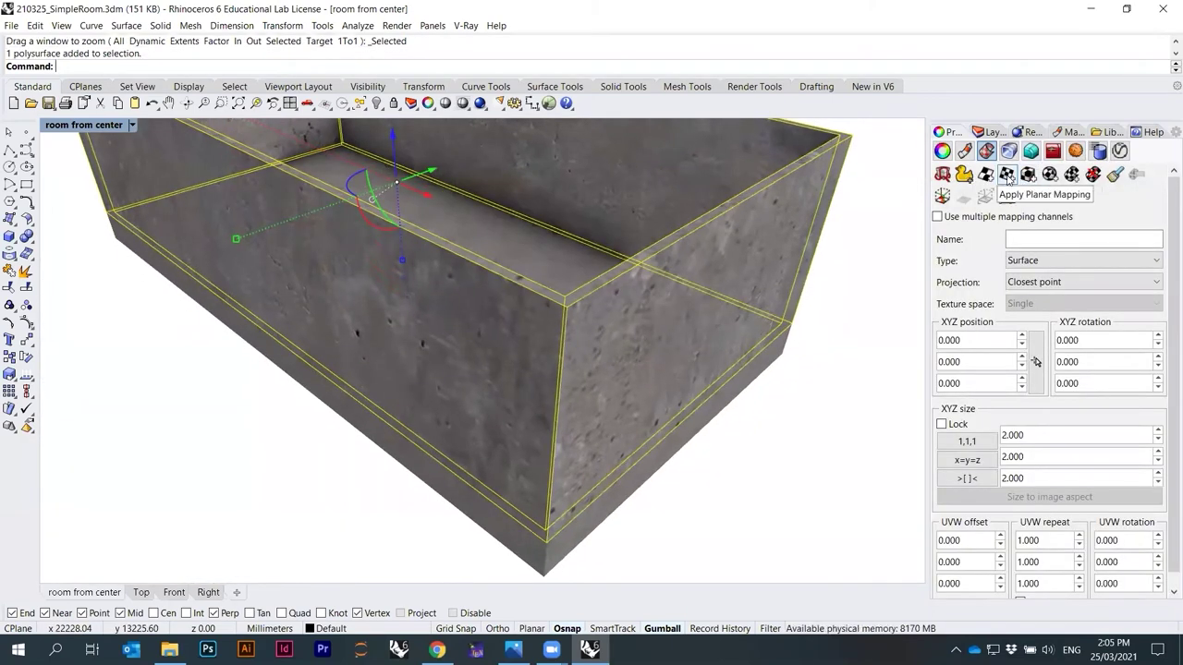
left_click(1029, 176)
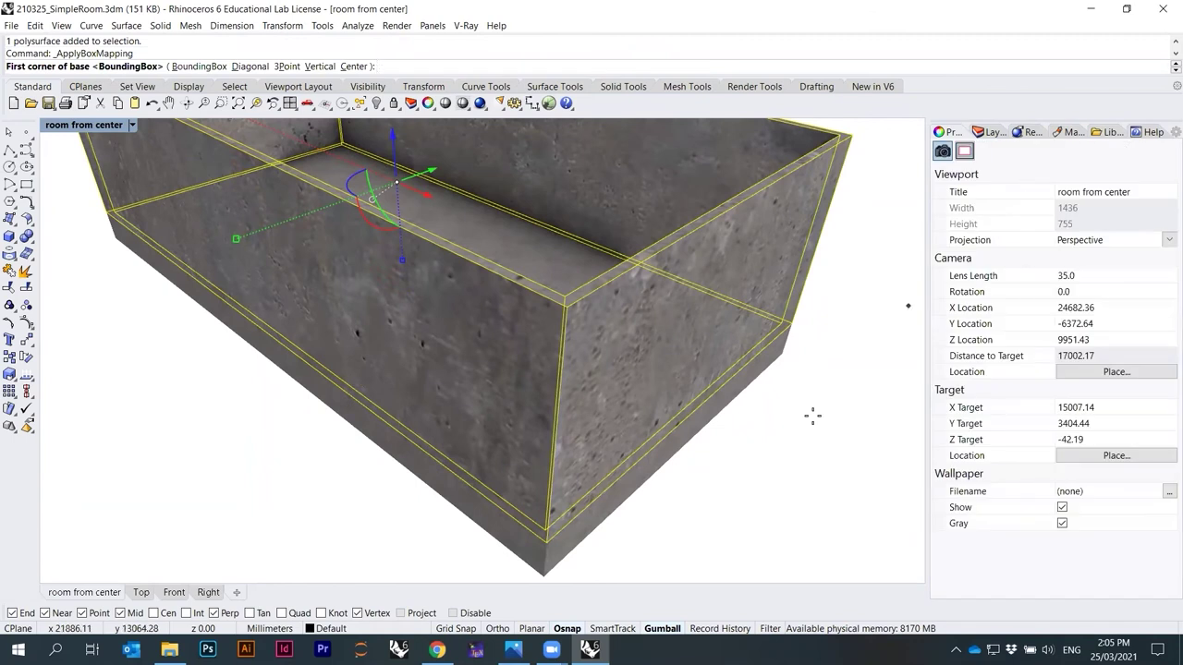
left_click(548, 542)
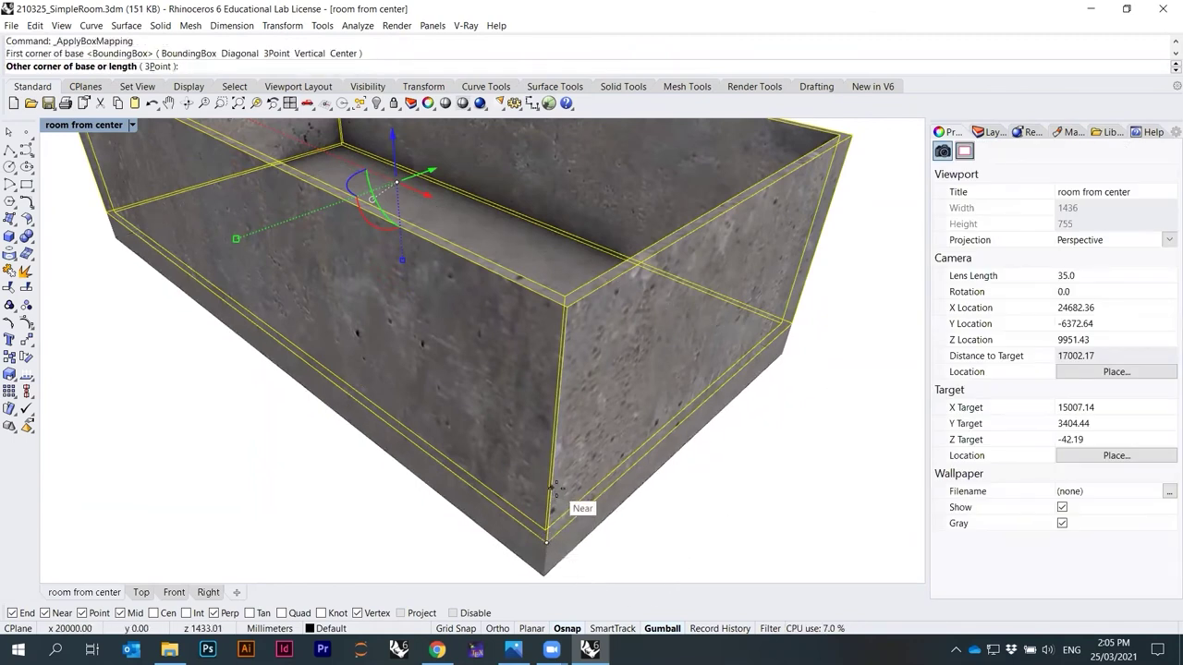
type("2000")
key("Return")
key("Return")
key("Return")
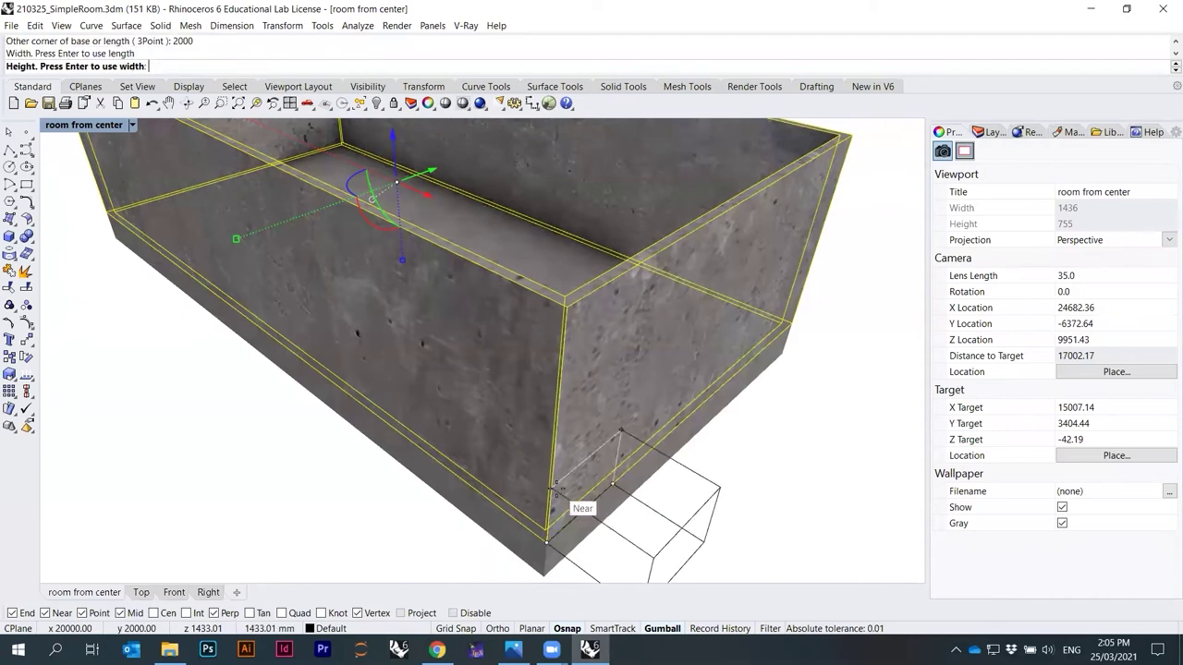
key("Return")
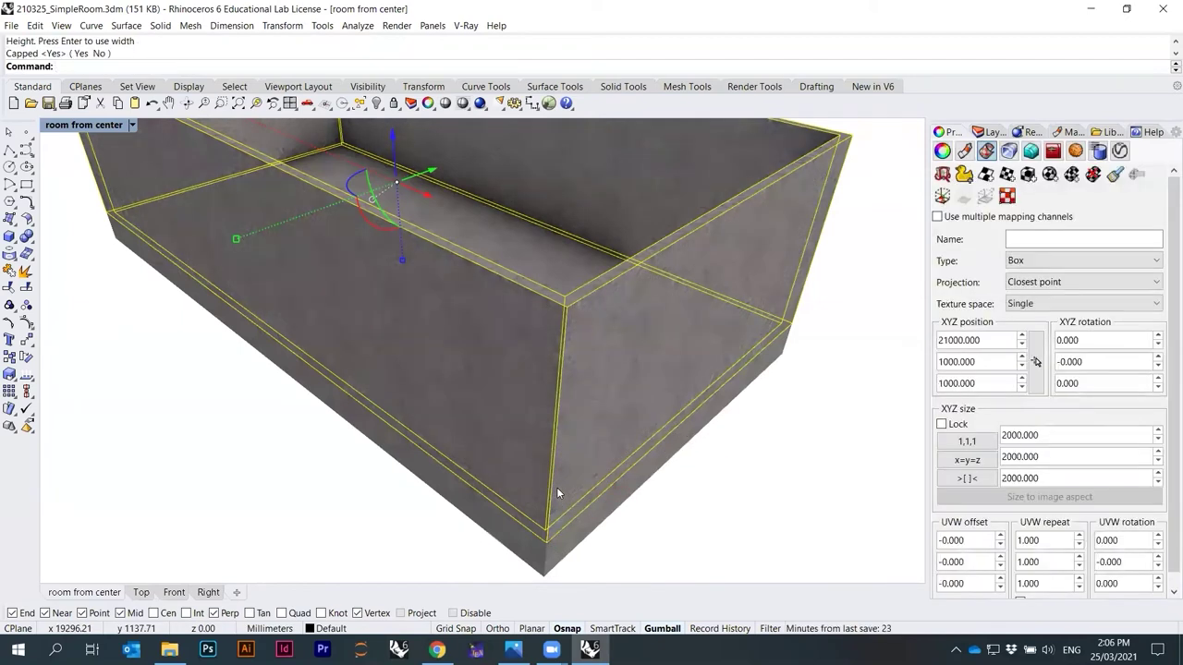
key("Escape")
Select the small cube at the far end of the room and show its texture mapping properties.
scroll(582, 483, "up", 5)
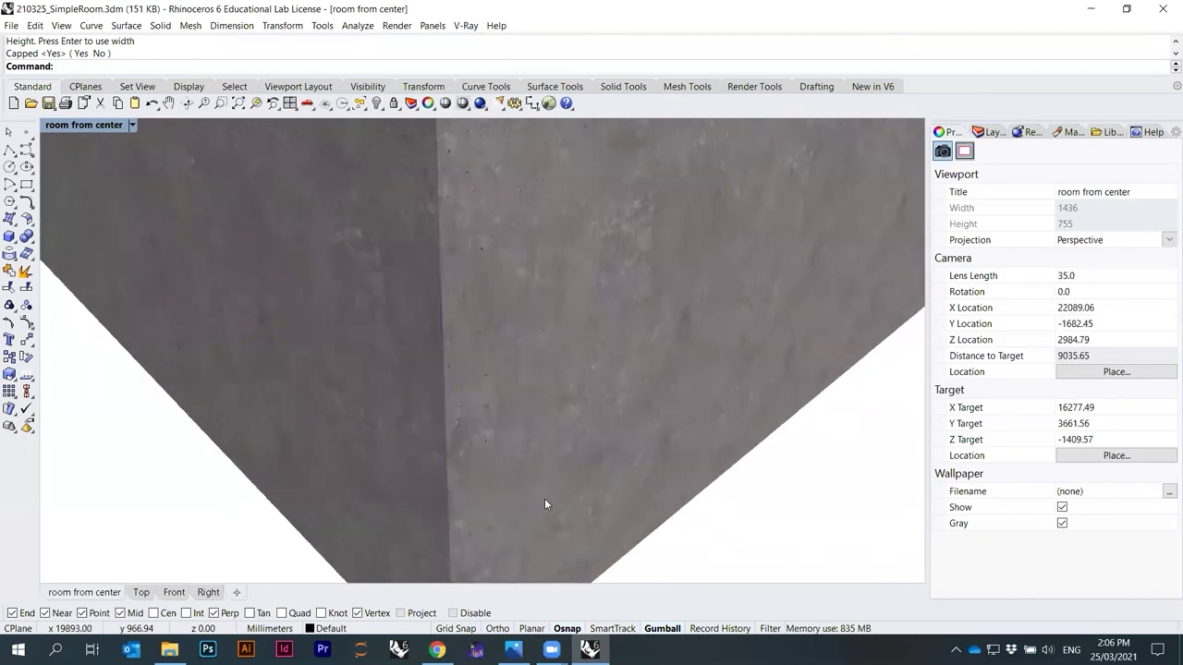
scroll(552, 315, "down", 2)
scroll(517, 356, "up", 3)
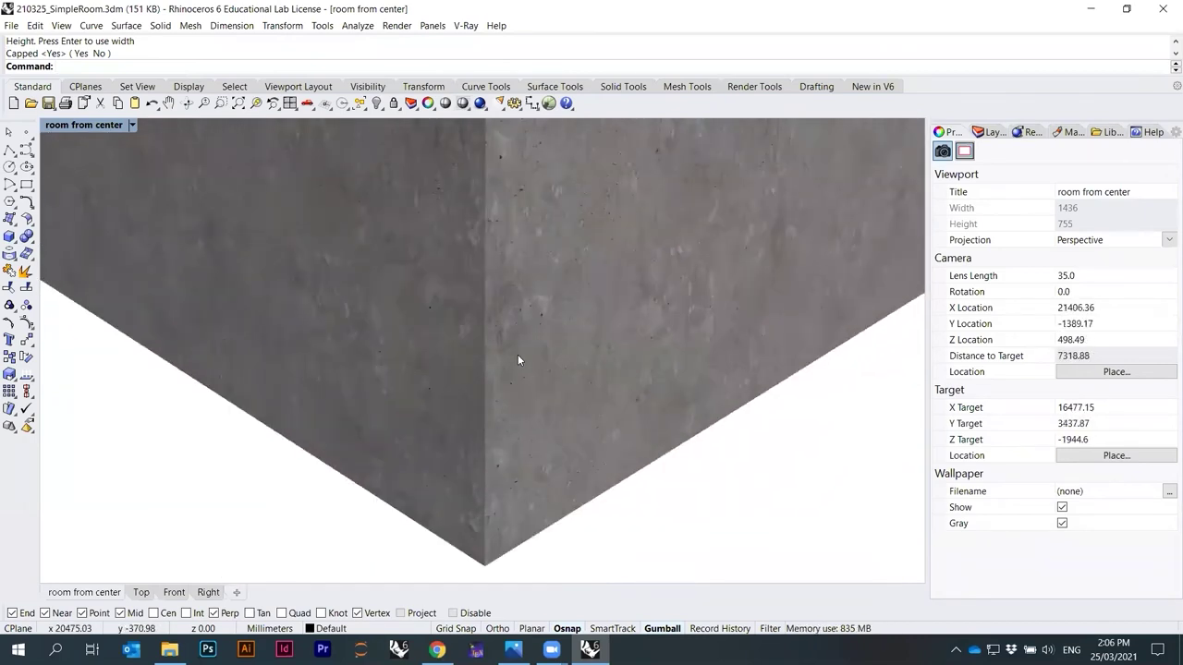
scroll(517, 355, "down", 6)
right_click_drag(542, 392, 347, 145)
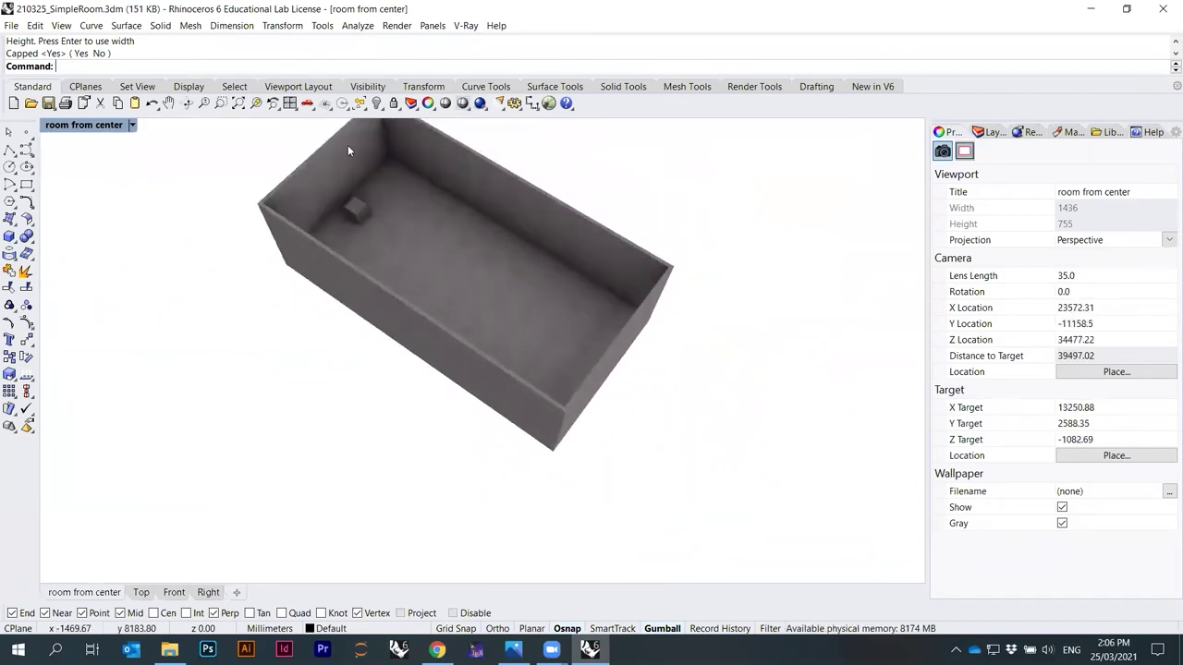
scroll(347, 145, "up", 5)
left_click(373, 297)
scroll(495, 328, "down", 3)
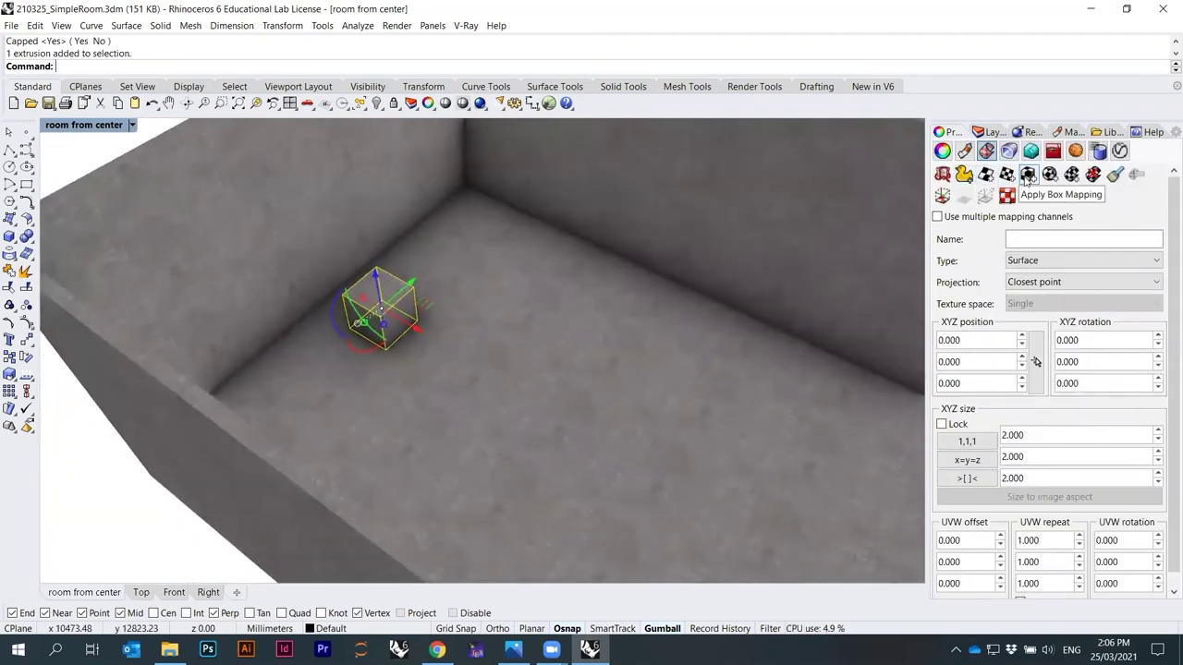
left_click(941, 151)
left_click(987, 151)
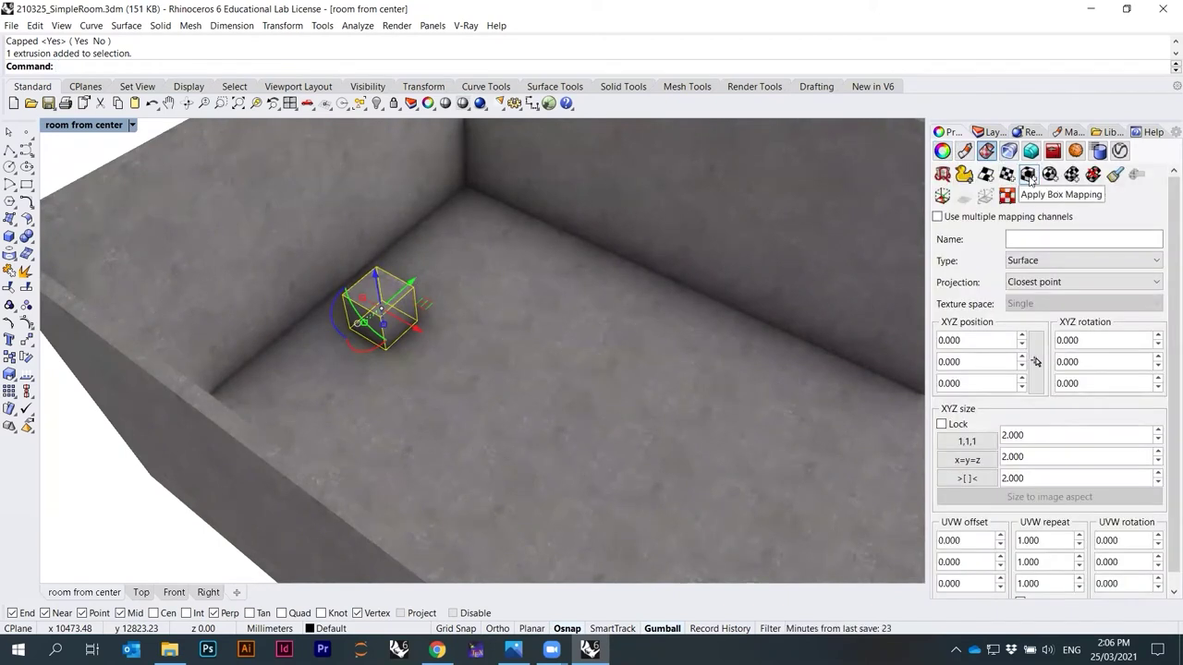
Apply a capped box mapping of 2000 x 2000 x 2000 mm to the small cube from its near bottom corner.
left_click(1028, 175)
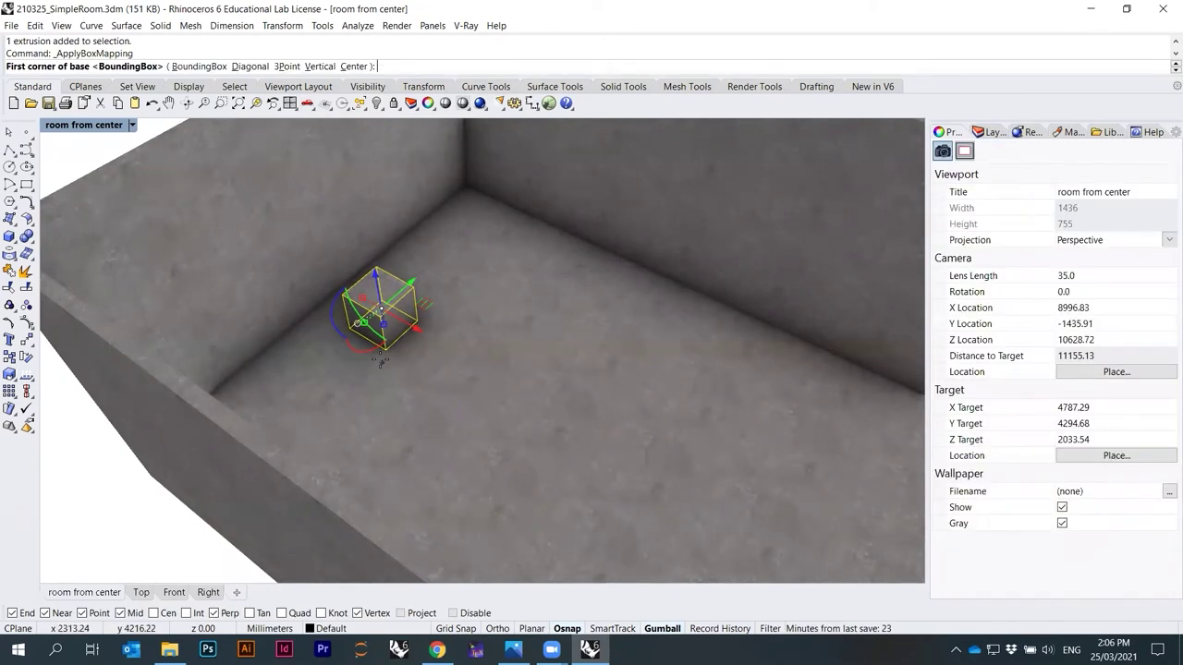
scroll(380, 360, "up", 5)
left_click(393, 349)
type("2000")
key("Return")
type("2000")
key("Return")
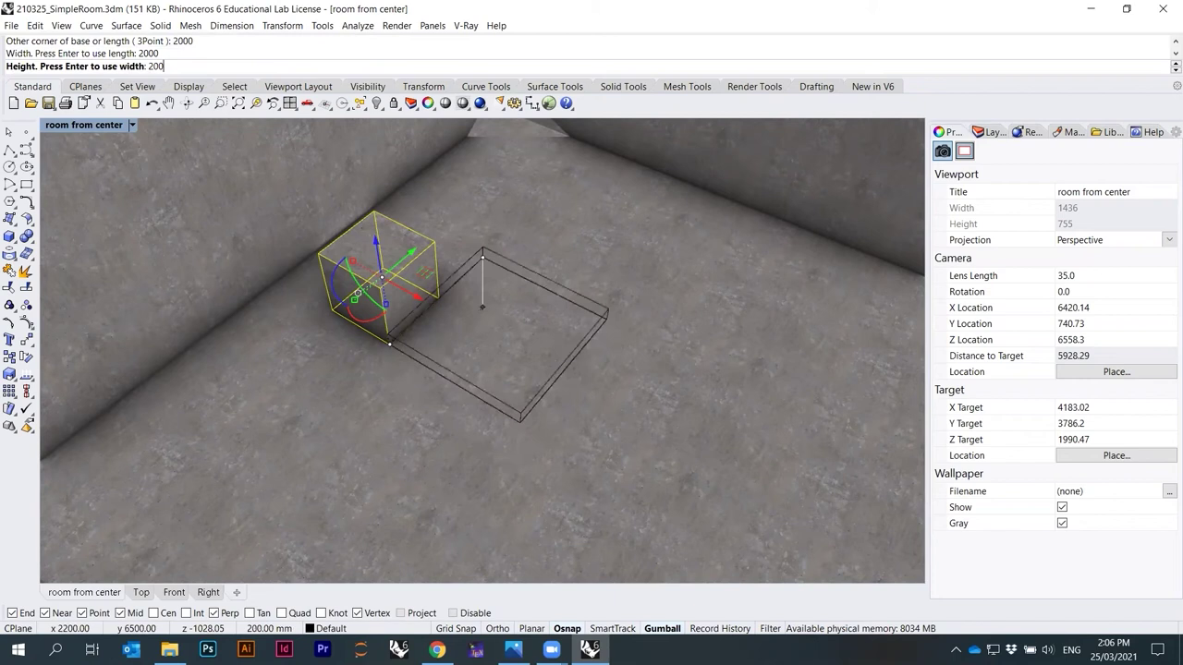
key("Return")
key("Return")
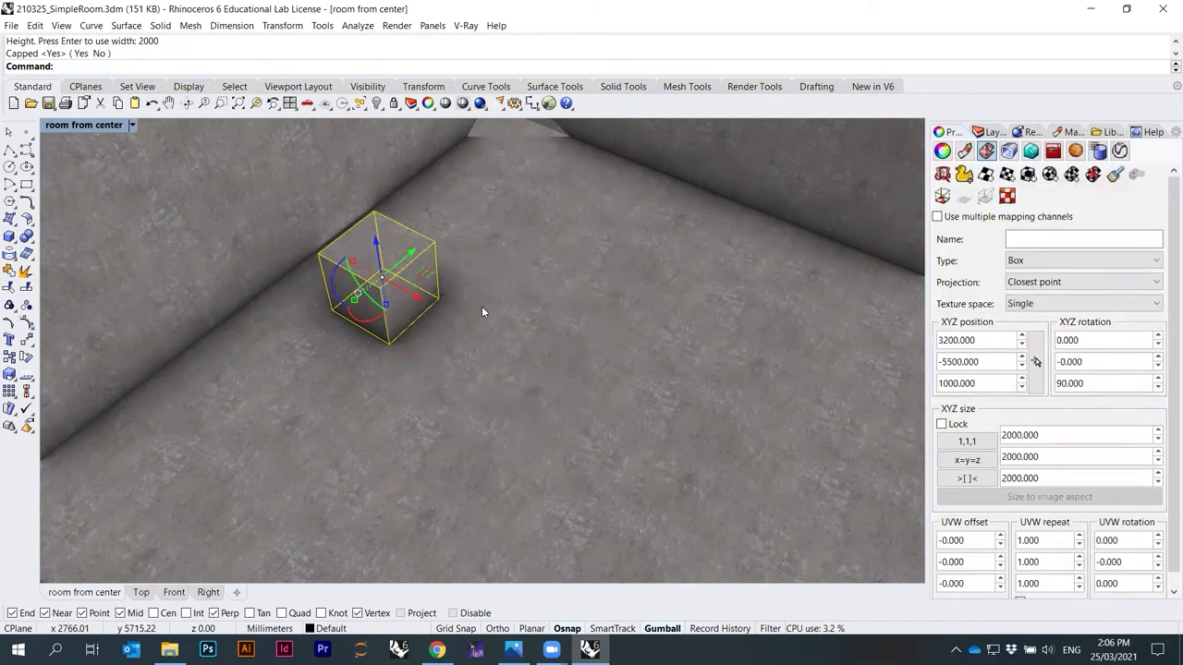
Deselect the cube and show the hidden roof slab again.
scroll(485, 312, "down", 5)
right_click_drag(486, 314, 716, 191)
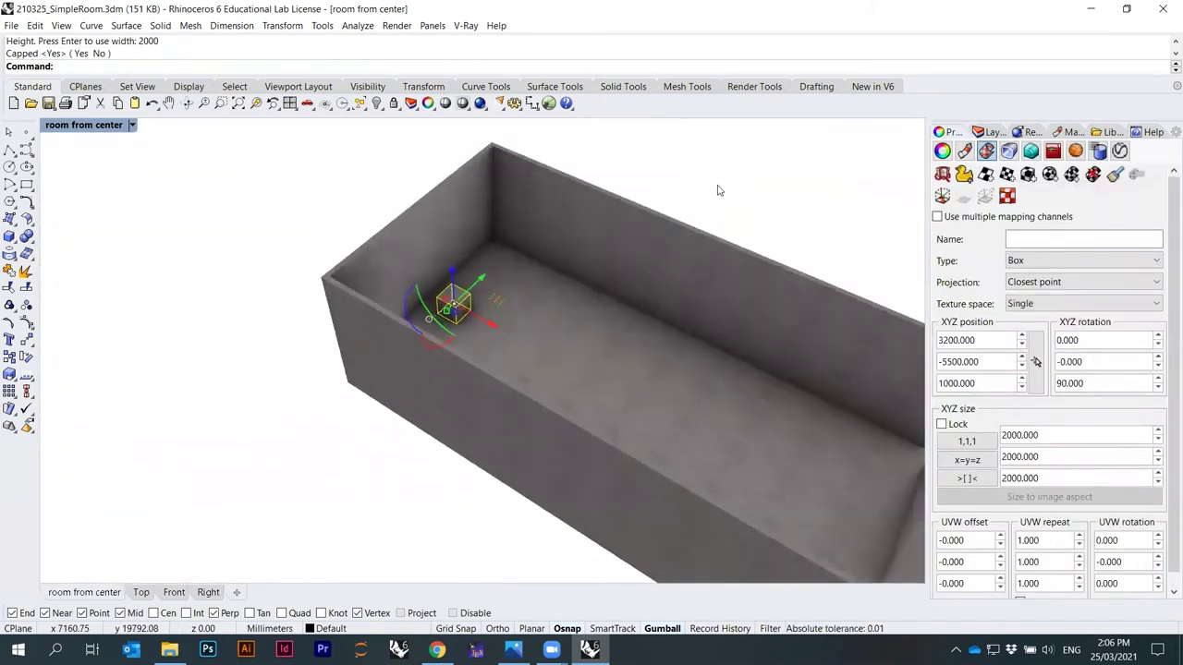
left_click(716, 190)
key("ctrl+shift+e")
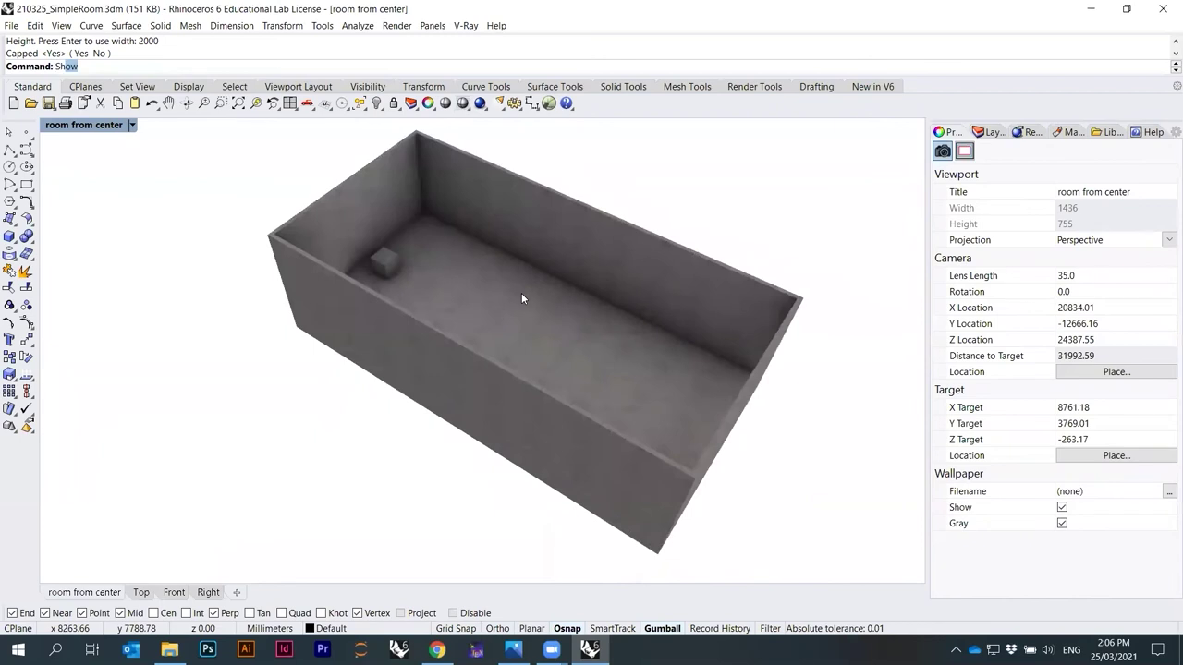
key("Return")
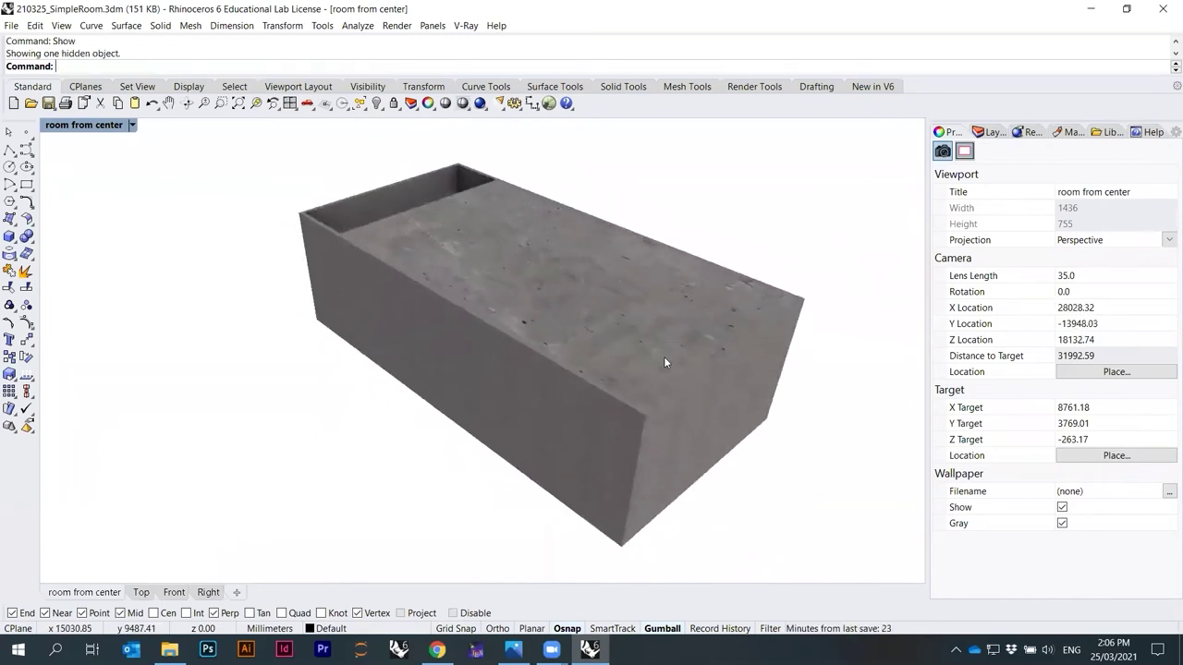
Apply a capped box mapping of 2000 x 2000 x 2000 mm to the roof slab from its near bottom corner and deselect it.
left_click(674, 377)
scroll(679, 388, "up", 3)
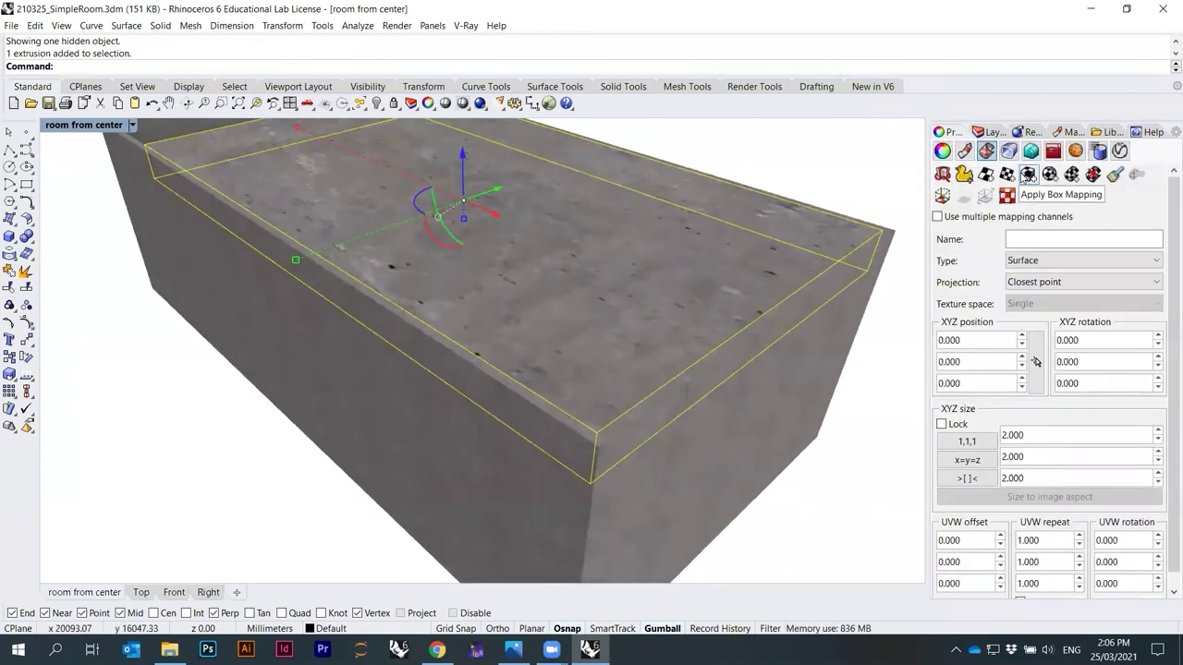
left_click(1028, 176)
left_click(590, 481)
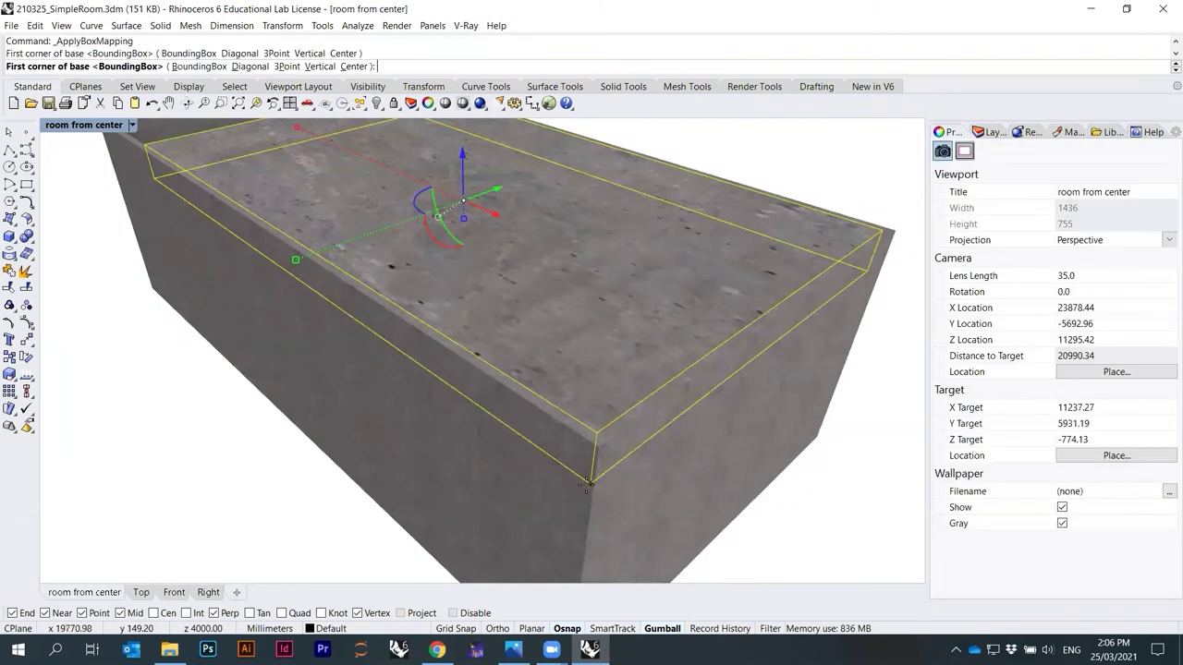
type("2000")
key("Return")
key("Return")
key("Return")
key("Return")
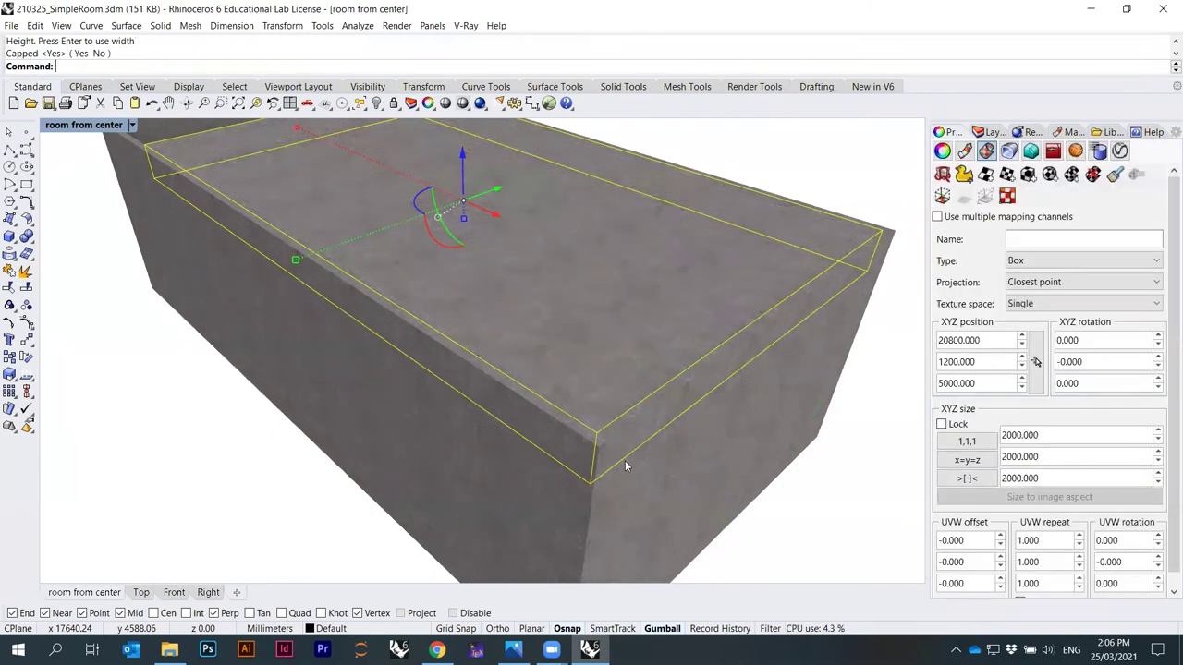
key("Escape")
Restore the saved named view "room from center" in the rendered viewport.
right_click_drag(752, 214, 374, 266)
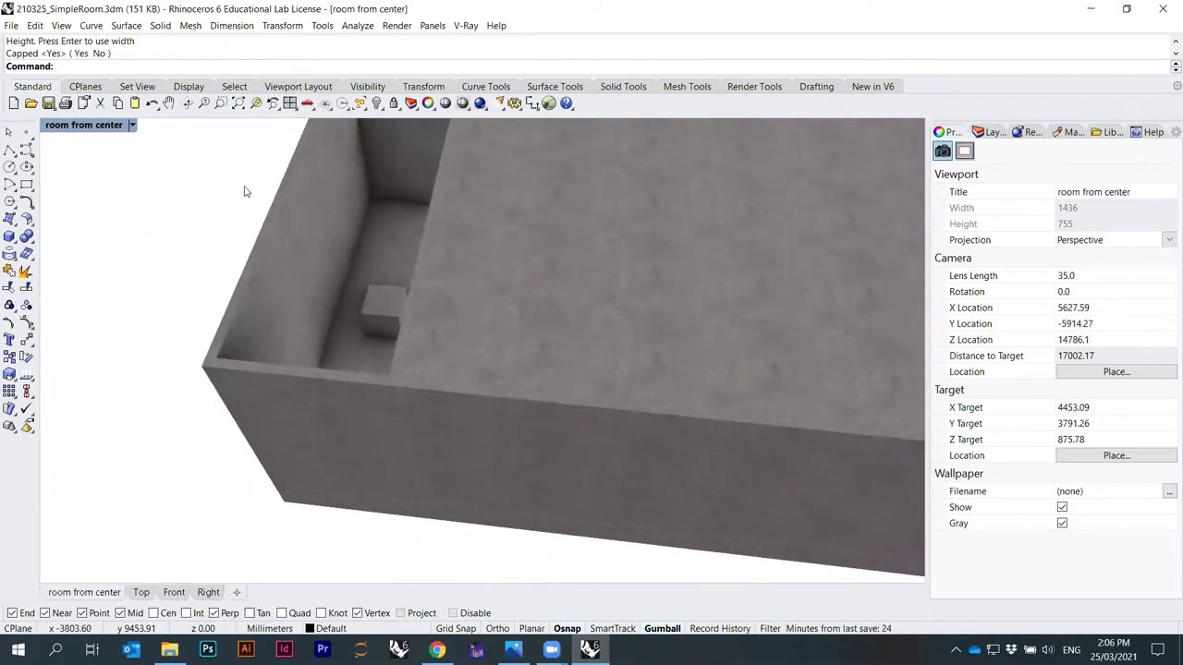
left_click(131, 127)
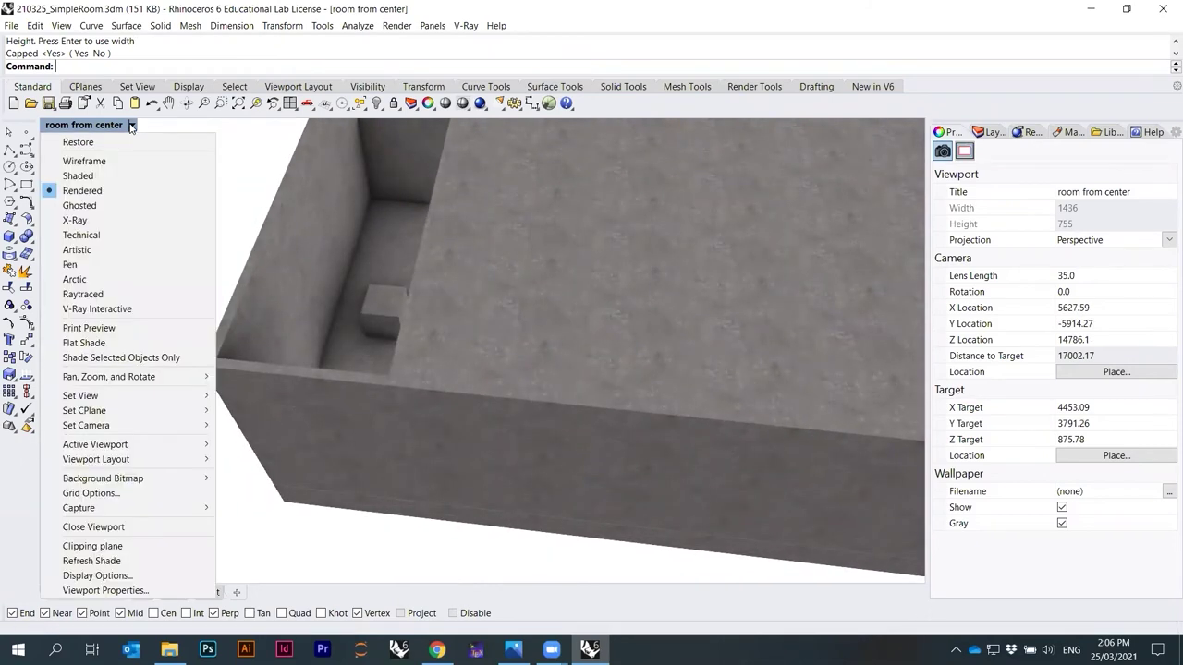
mouse_move(211, 396)
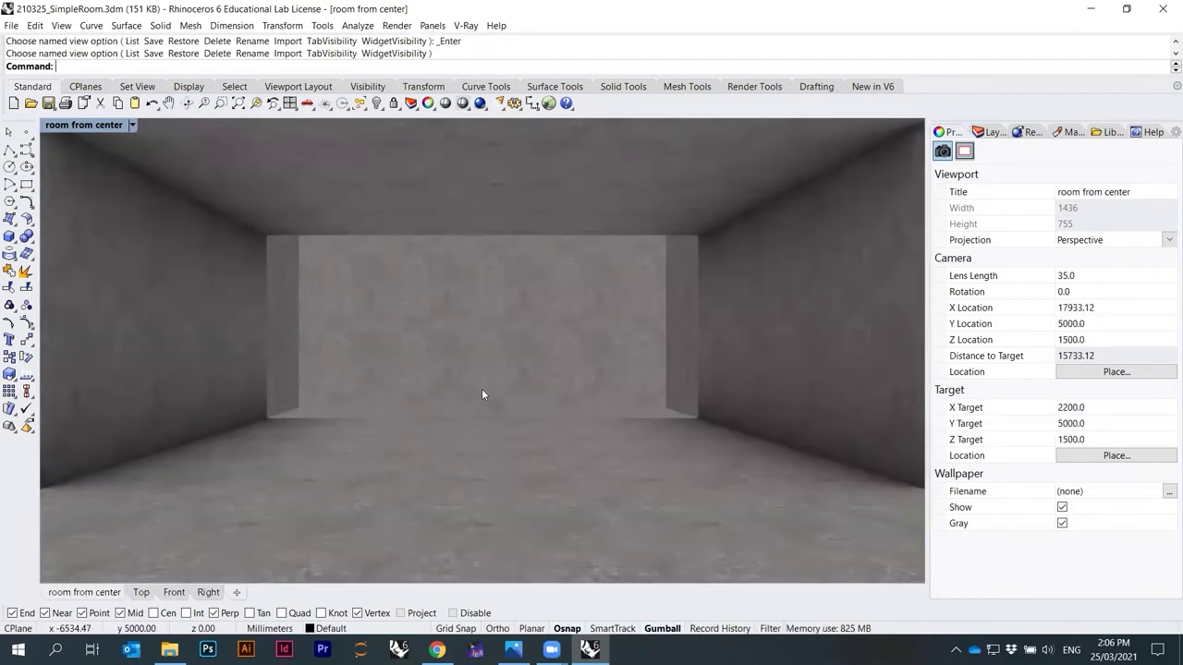
Save the model and render the room's centre view with V-Ray.
key("ctrl+s")
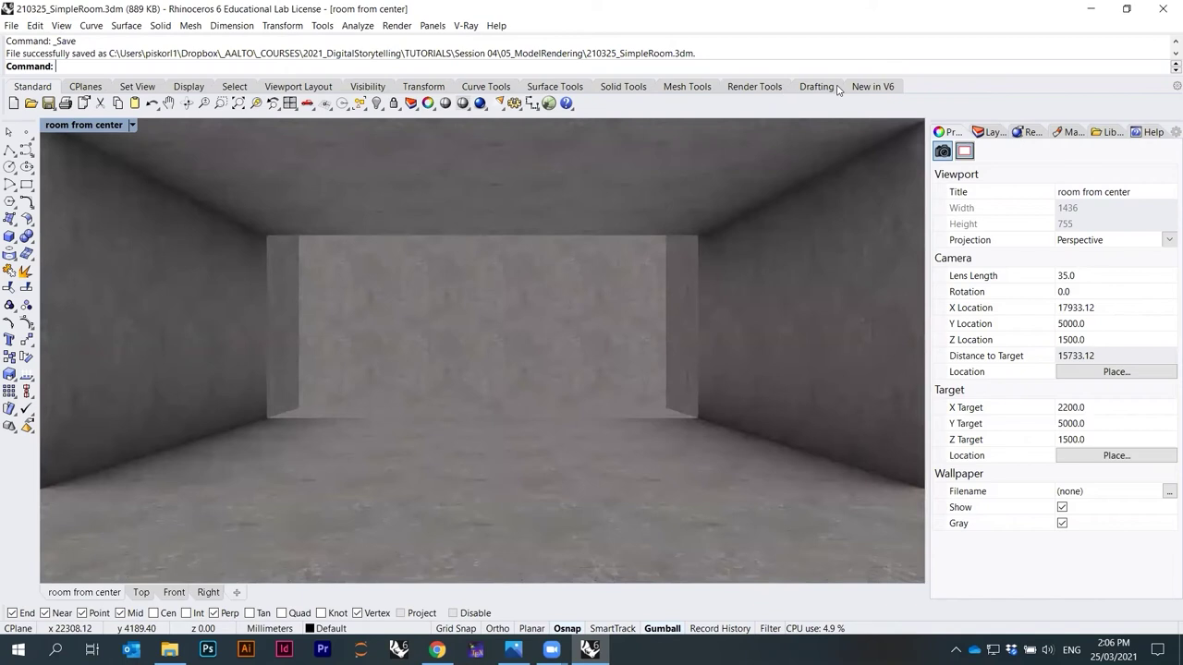
left_click(763, 87)
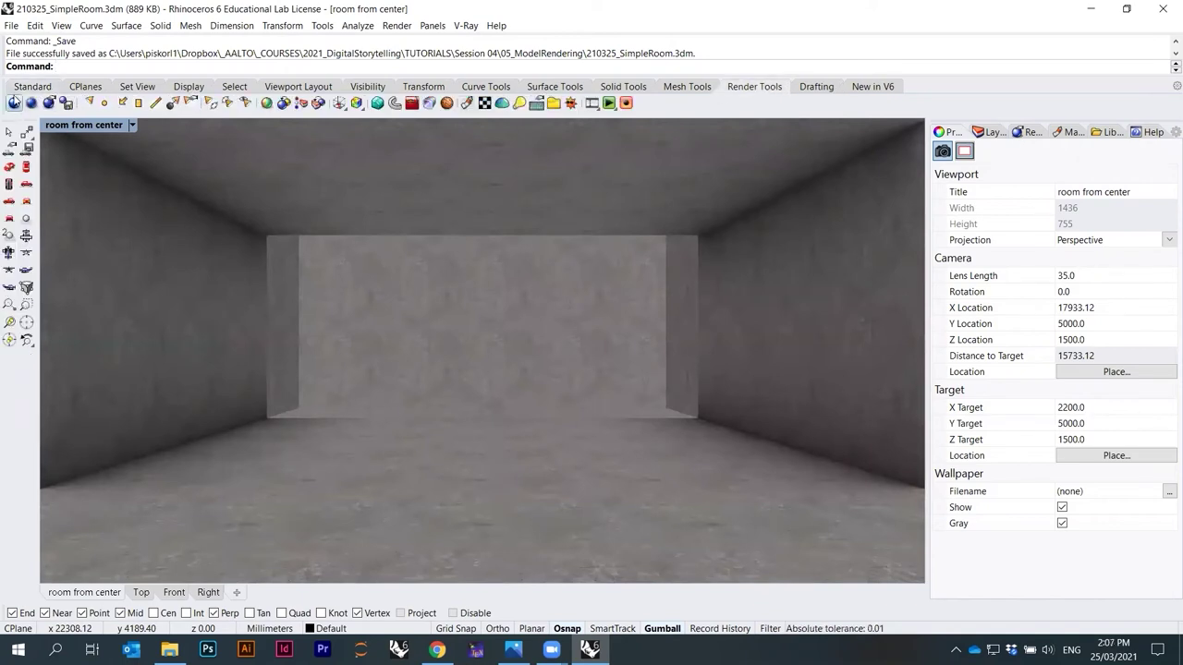
left_click(13, 103)
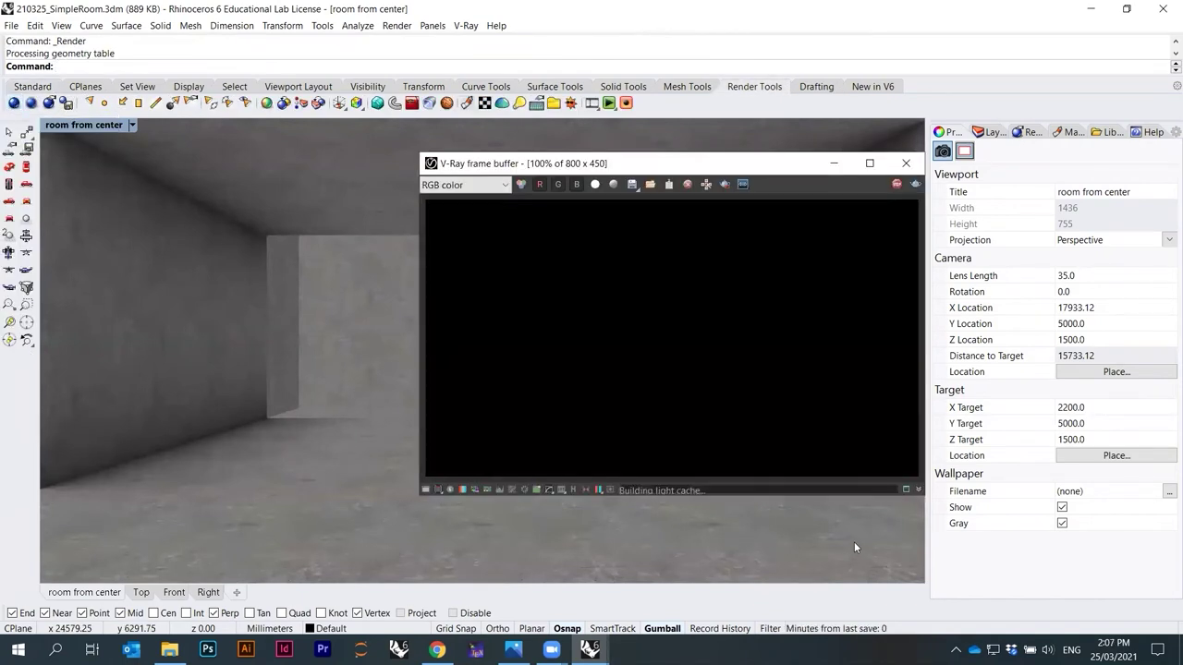
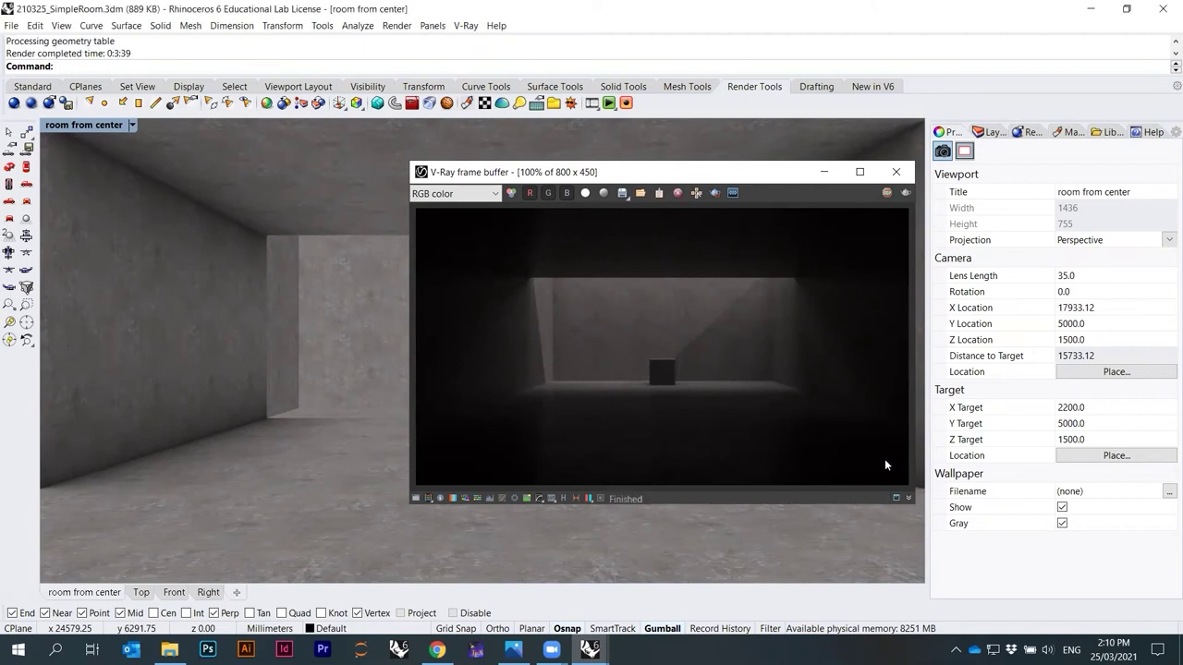
Save the finished render as 210325_SimpleRoom_08.png in the 05_ModelRendering folder and close the V-Ray frame buffer.
left_click(622, 193)
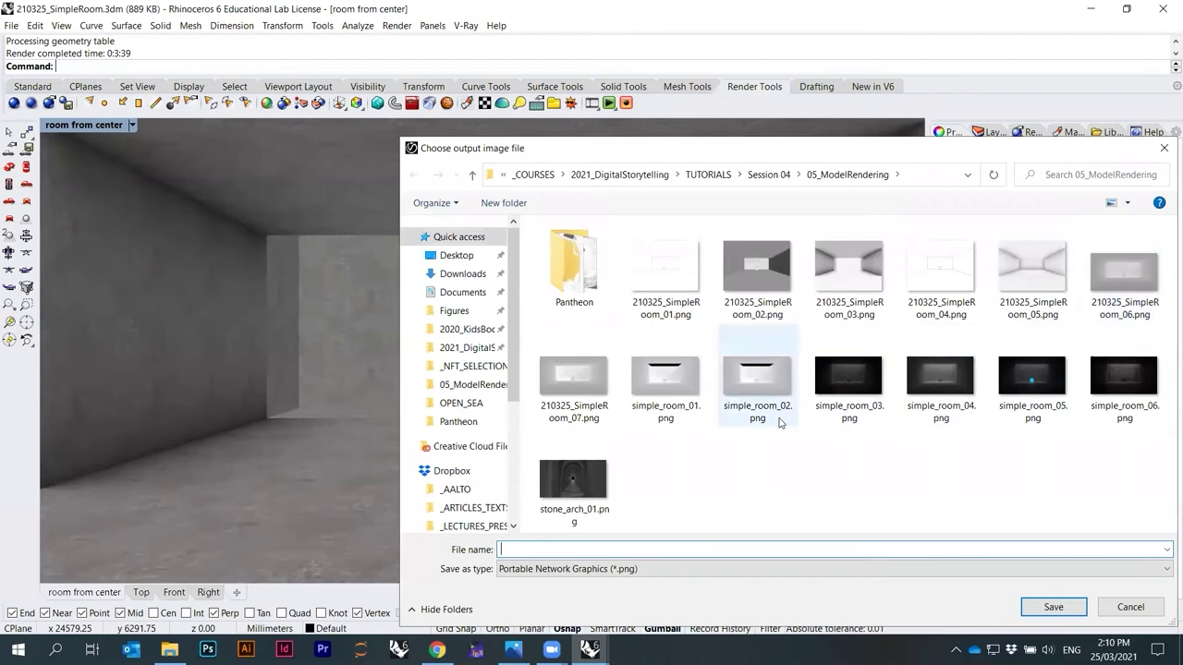
left_click(1121, 287)
left_click(574, 383)
key("Tab")
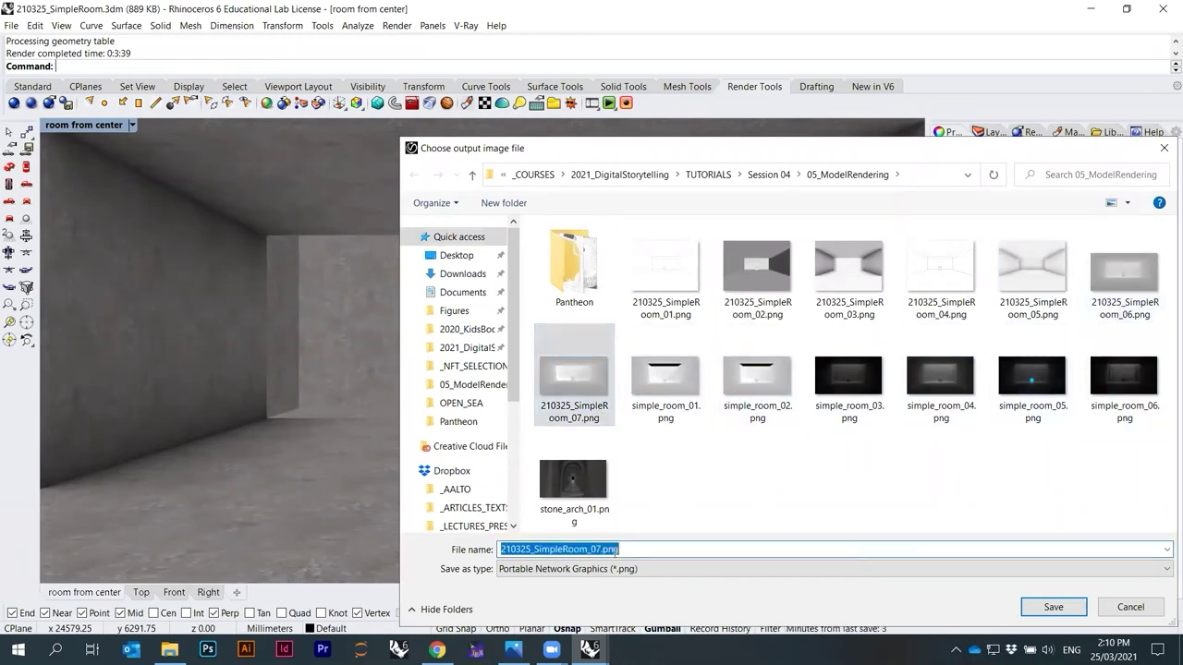
key("Right")
key("BackSpace")
type("8")
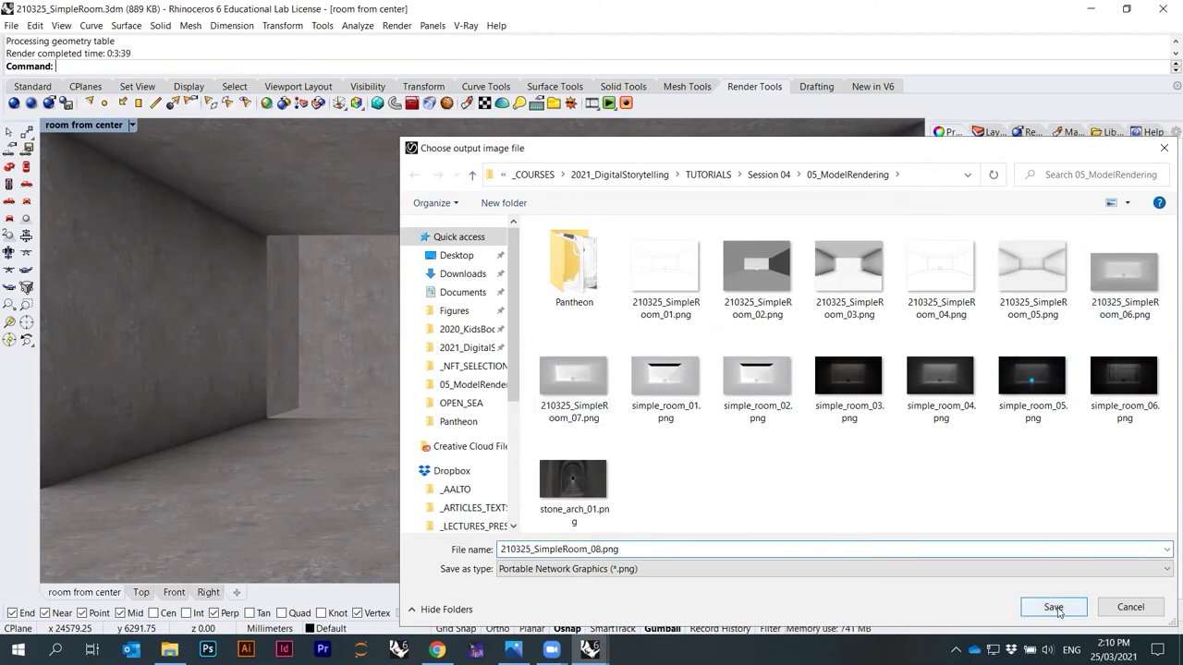
left_click(1054, 607)
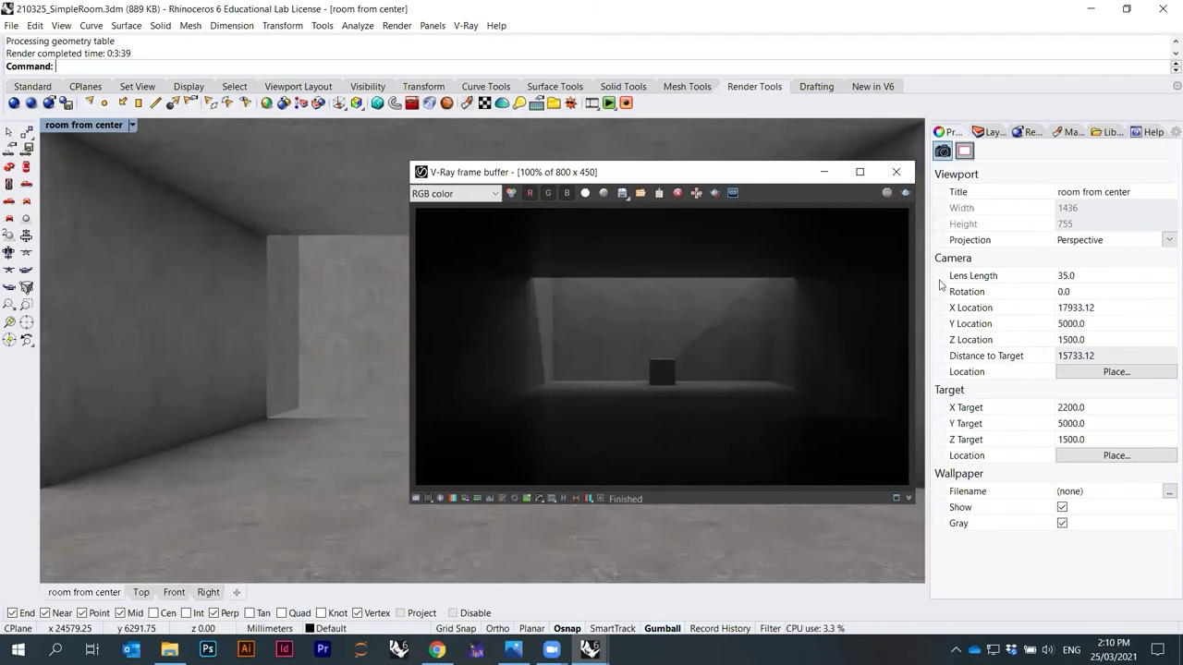
left_click(895, 176)
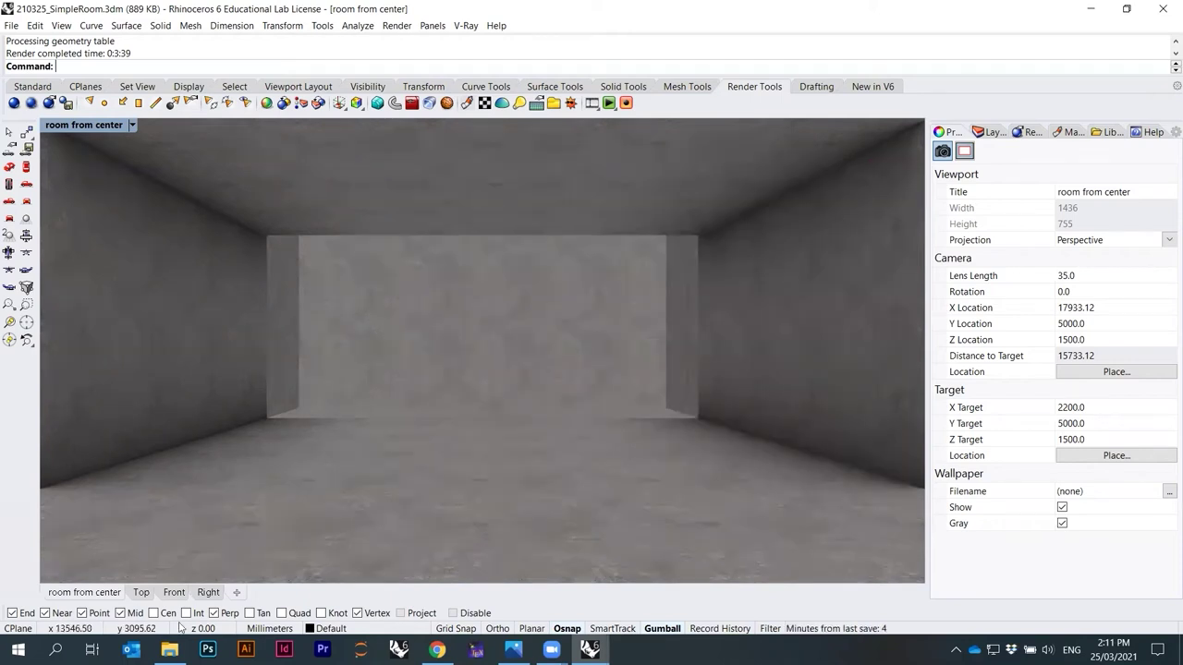
Switch to the 05_ModelRendering folder in File Explorer and open 210325_SimpleRoom_08.png in Photos.
left_click(169, 650)
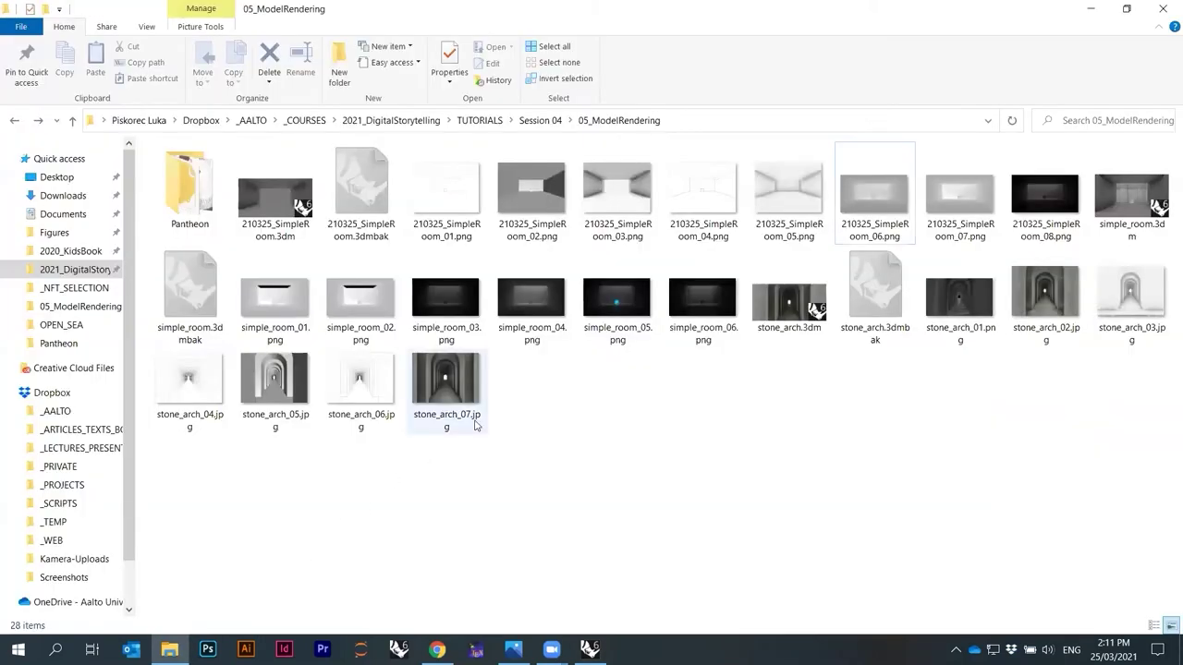
left_click(702, 300)
left_click(362, 301)
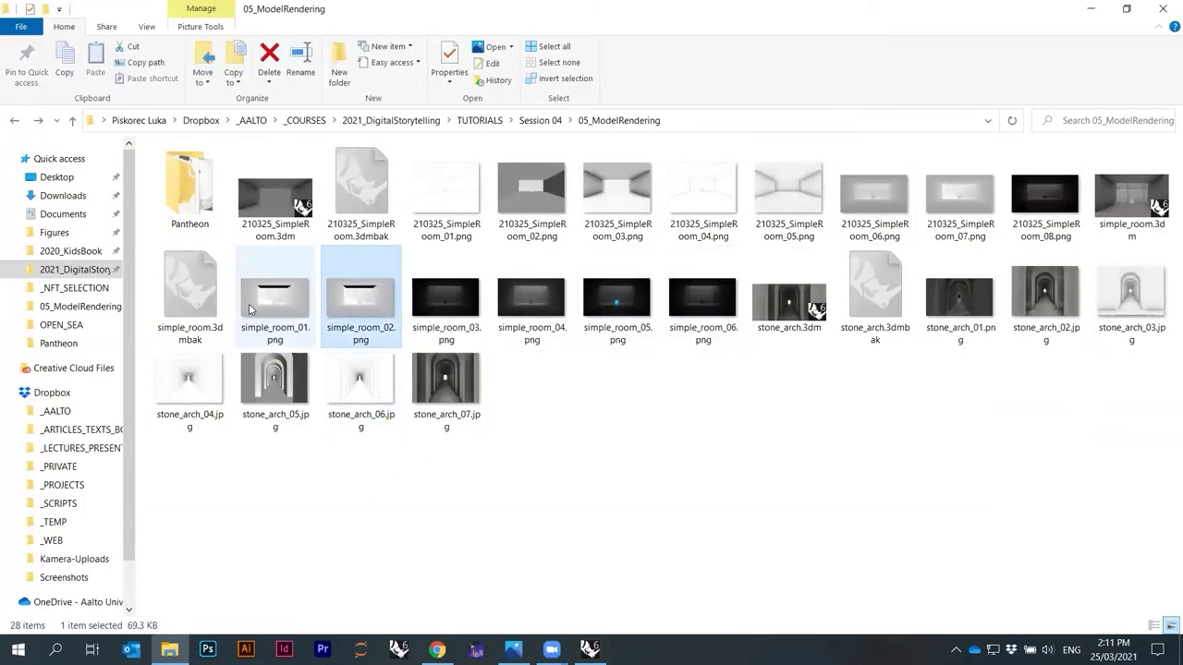
left_click(1057, 235)
double_click(1049, 201)
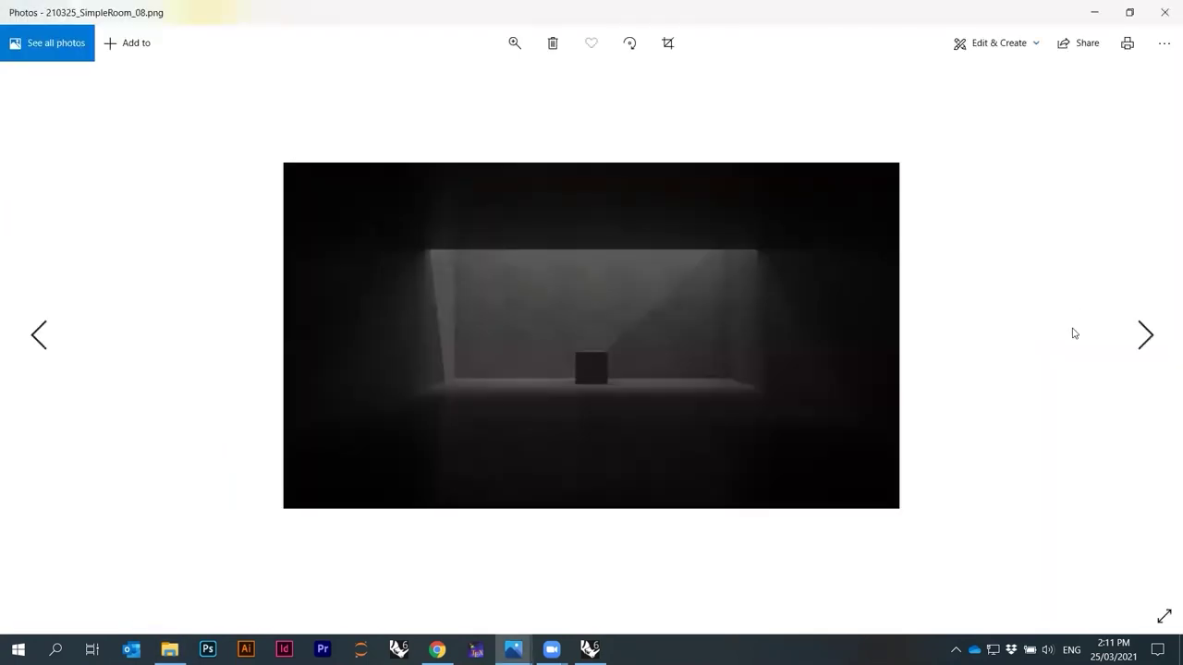
Compare the render with 210325_SimpleRoom_06.png and 210325_SimpleRoom_07.png, and examine the concrete around the cube in 210325_SimpleRoom_08.png up close.
scroll(1072, 332, "up", 2)
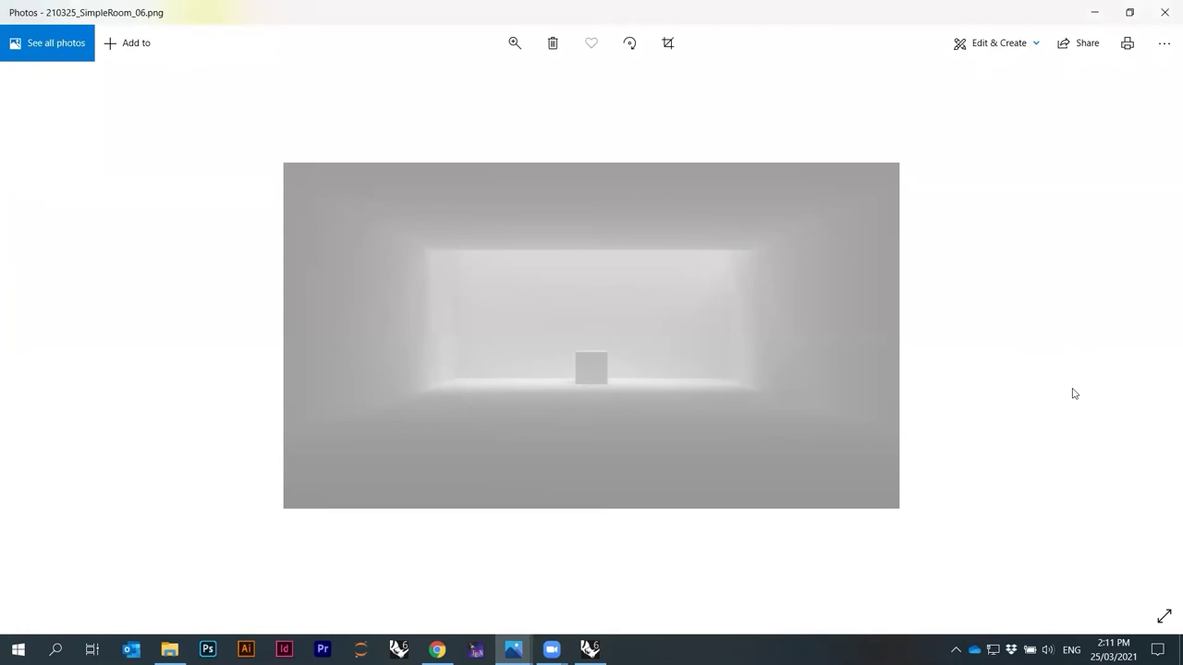
scroll(1072, 394, "down", 1)
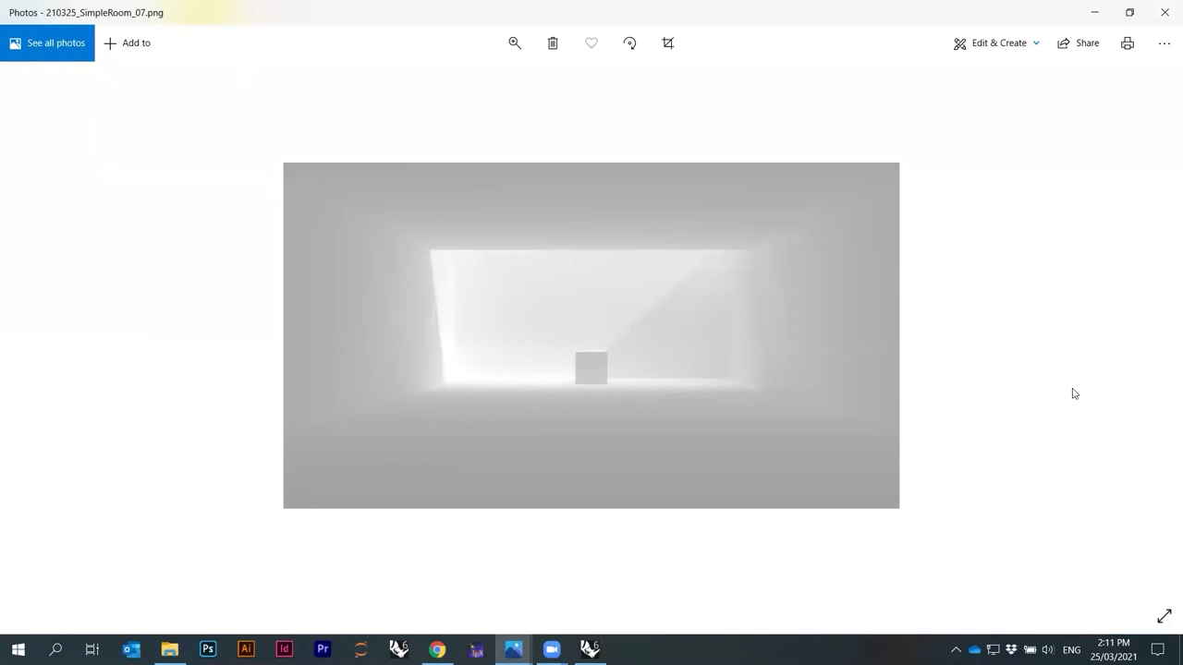
scroll(1072, 394, "down", 1)
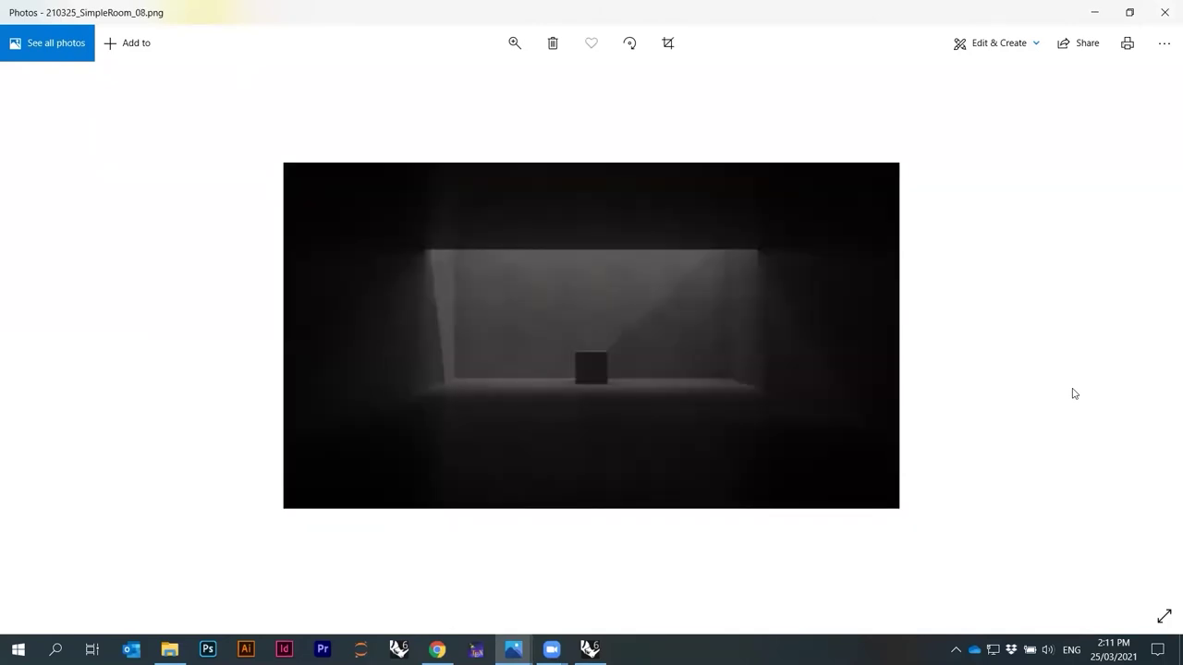
scroll(564, 277, "up", 3, "ctrl")
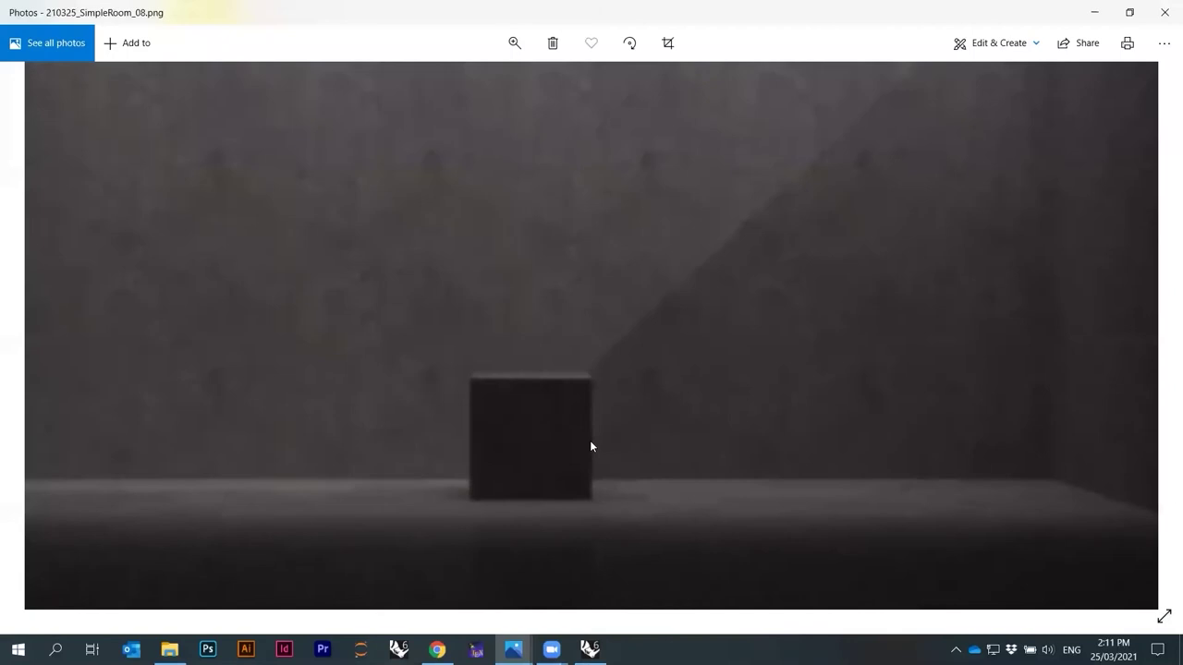
Examine the dark room render 210325_SimpleRoom_08.png up close and as a whole, and close the image.
scroll(591, 369, "down", 4, "ctrl")
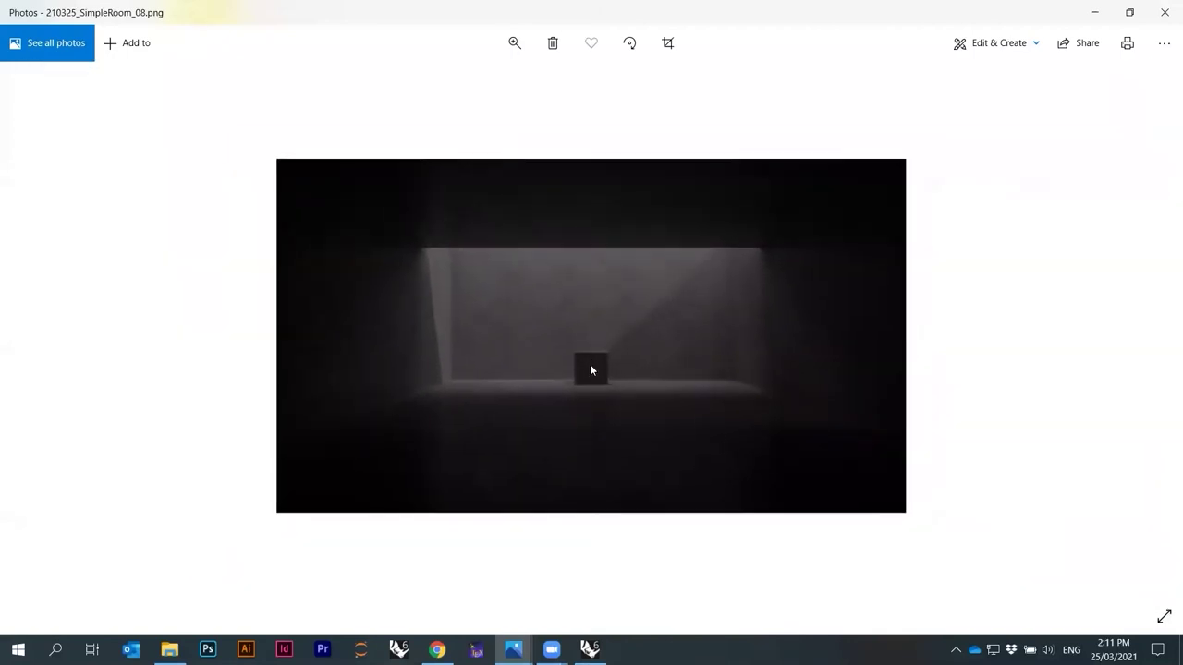
scroll(591, 358, "up", 1)
scroll(592, 359, "down", 1)
scroll(592, 364, "up", 1)
scroll(593, 364, "down", 1)
scroll(592, 360, "up", 1)
scroll(593, 343, "down", 1)
scroll(592, 323, "up", 3, "ctrl")
left_click_drag(600, 322, 600, 375)
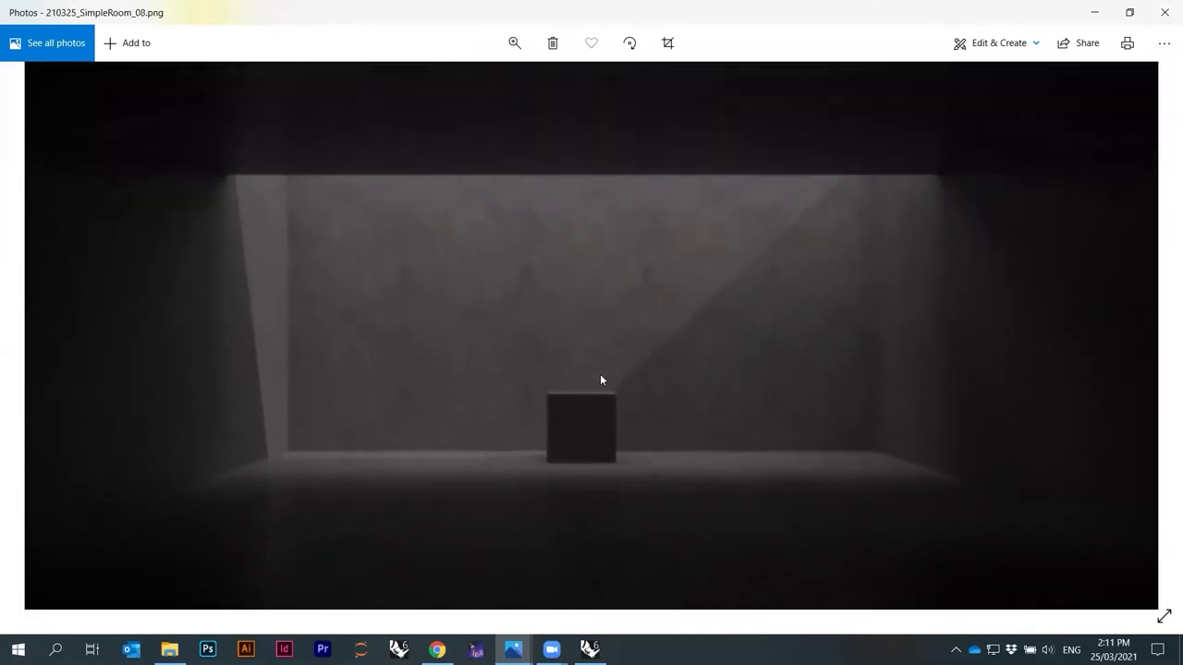
scroll(595, 373, "down", 3, "ctrl")
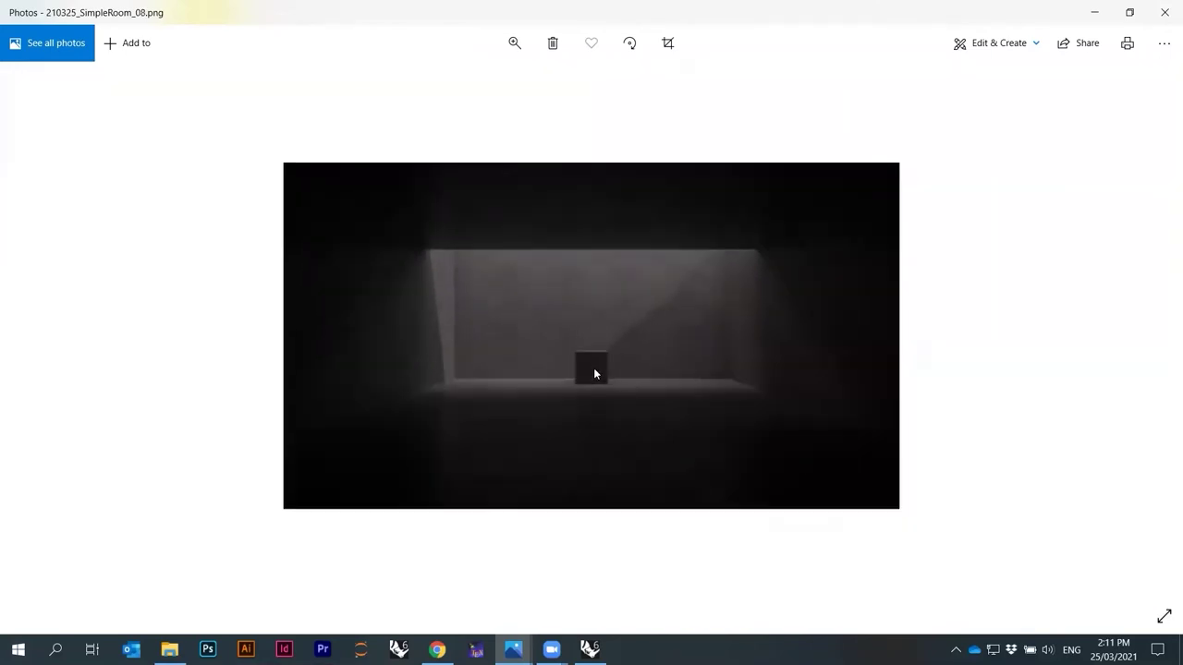
left_click(1164, 11)
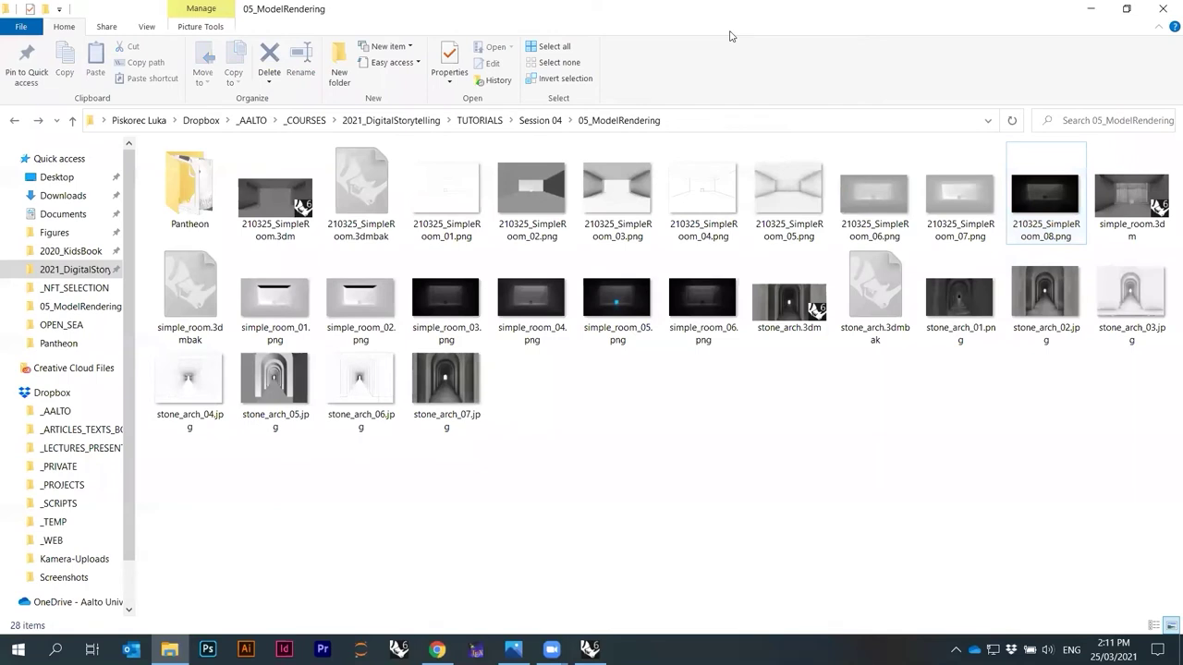
Switch to Rhinoceros and open the render settings of the V-Ray Asset Editor.
key("alt+Tab")
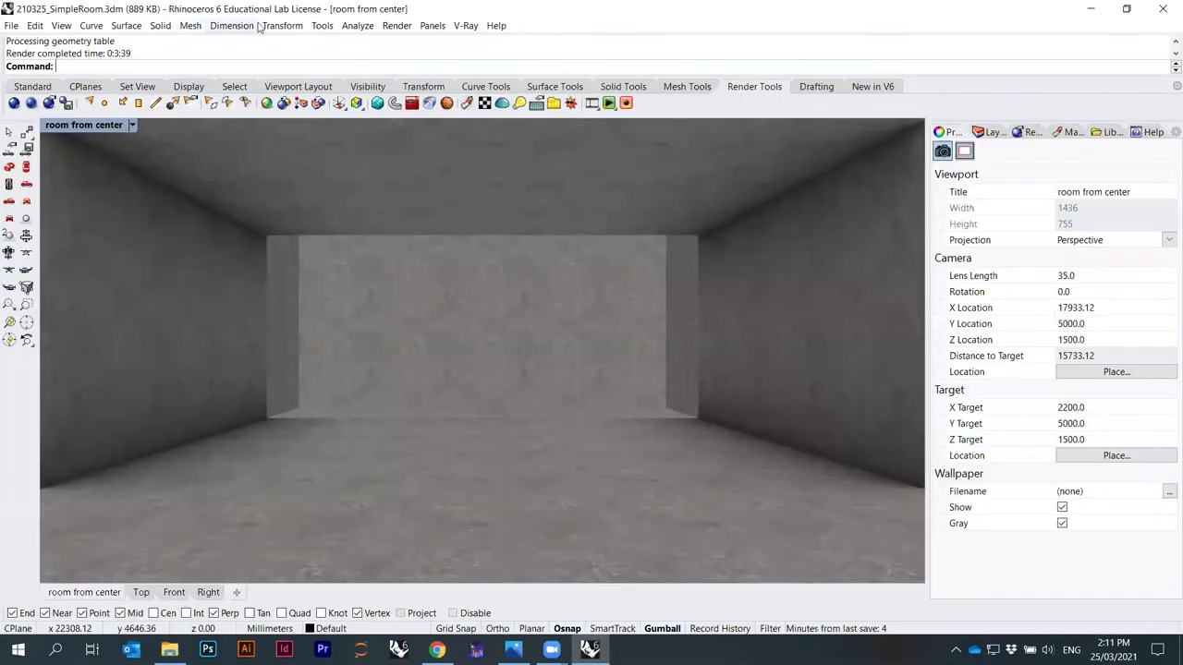
left_click(466, 25)
left_click(490, 40)
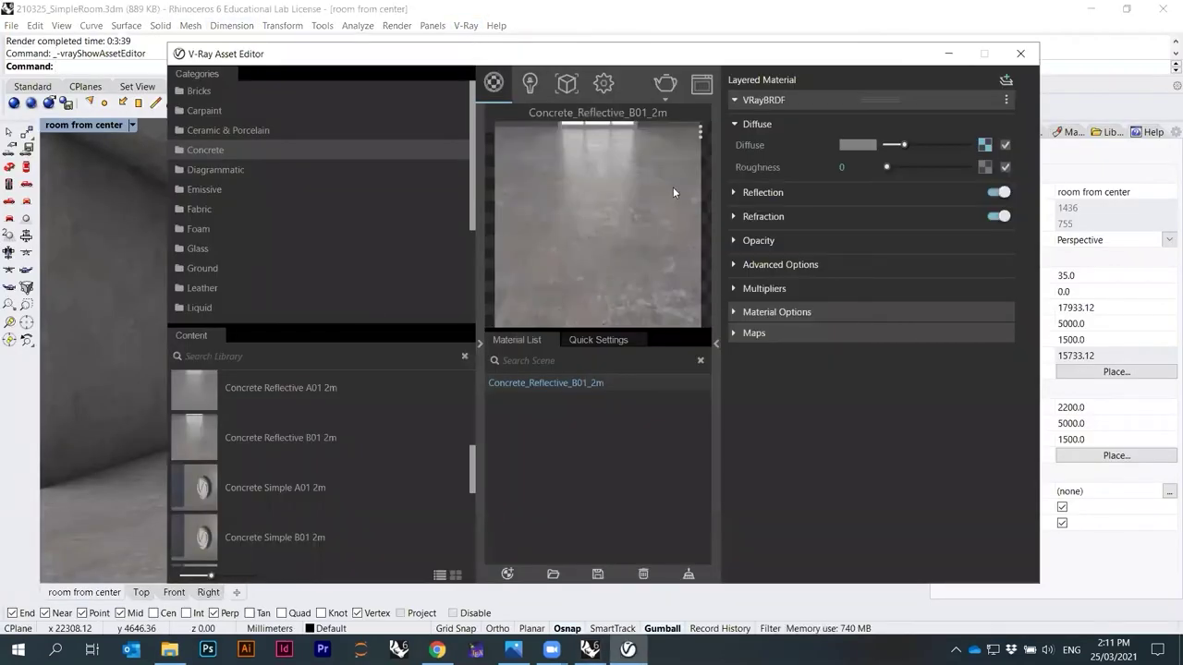
left_click(602, 86)
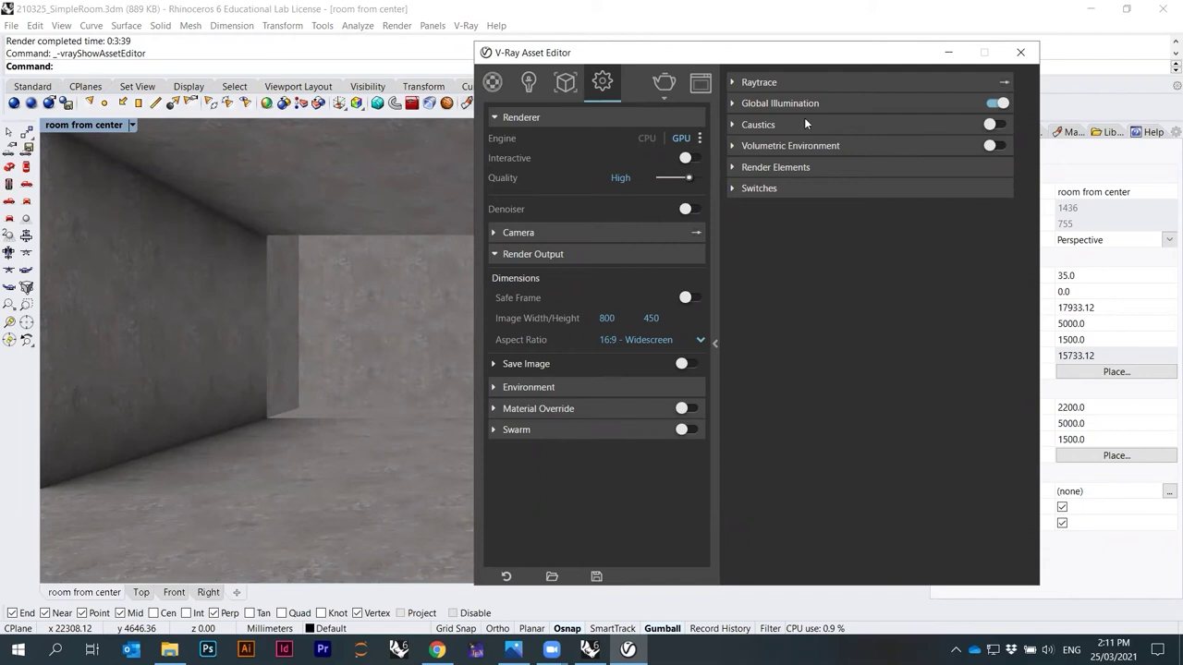
Examine the Camera settings, including Depth of Field and Effects, and the Environment settings of the renderer.
left_click(517, 233)
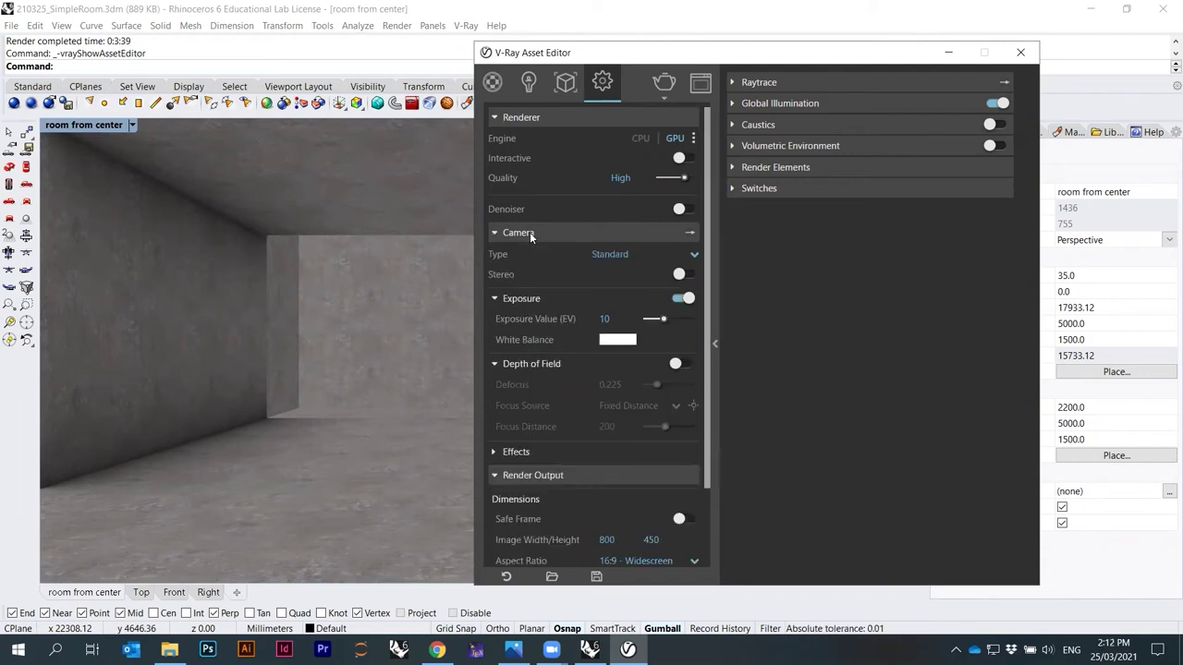
left_click(540, 364)
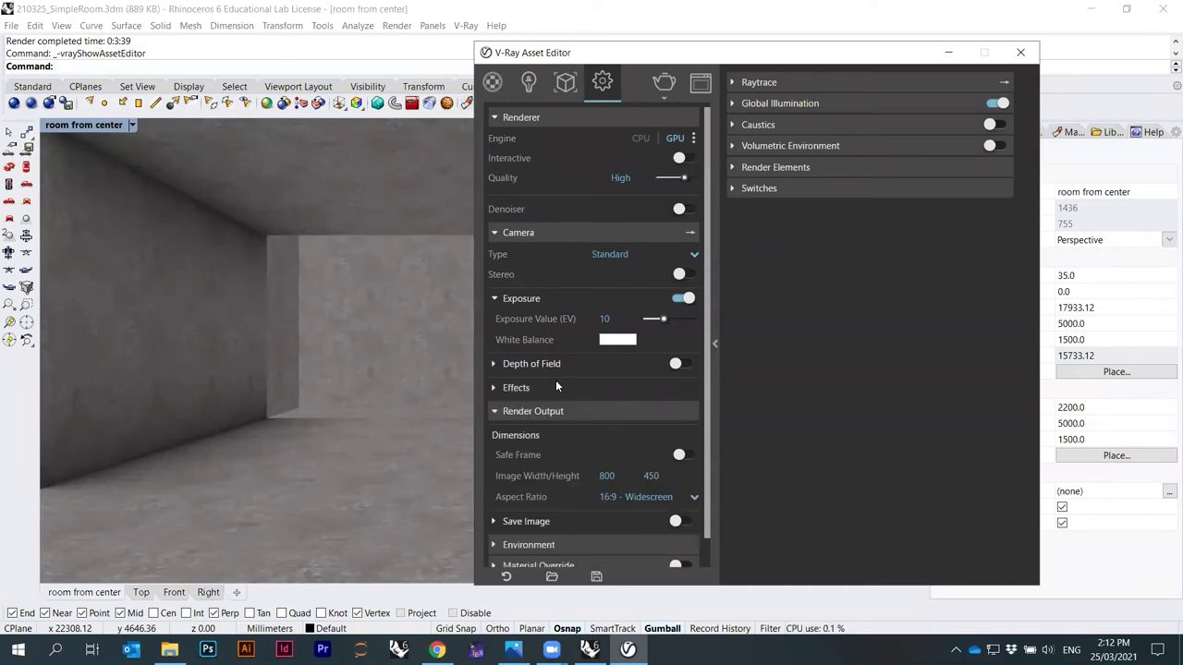
scroll(556, 387, "down", 1)
left_click(534, 361)
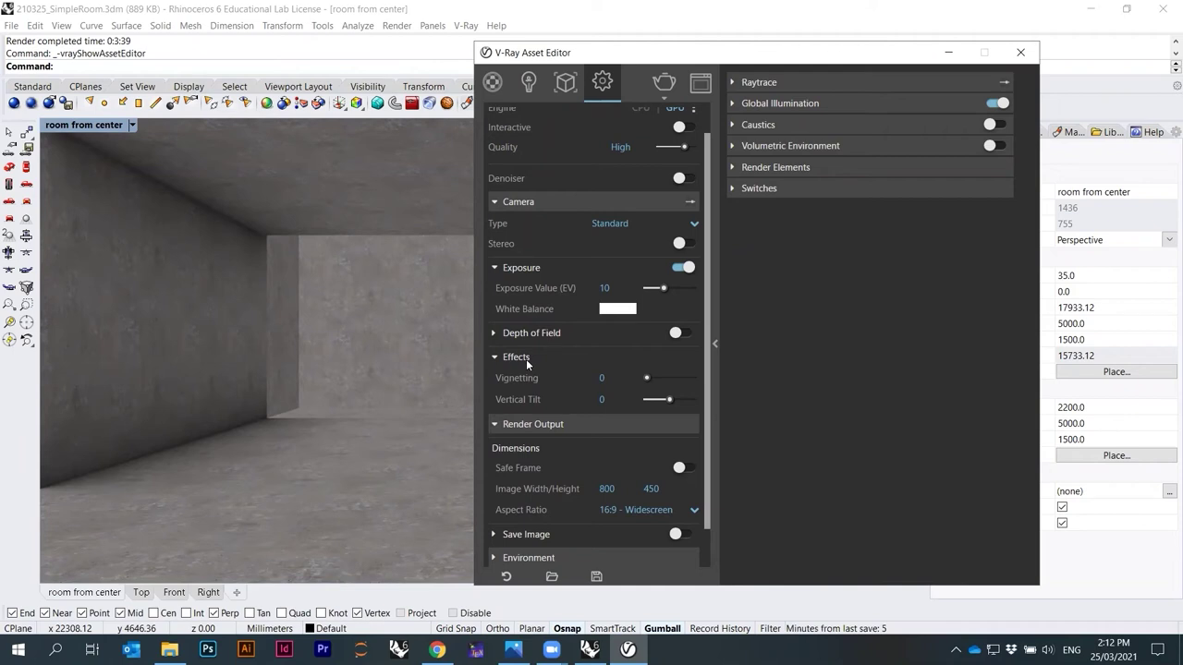
left_click(526, 358)
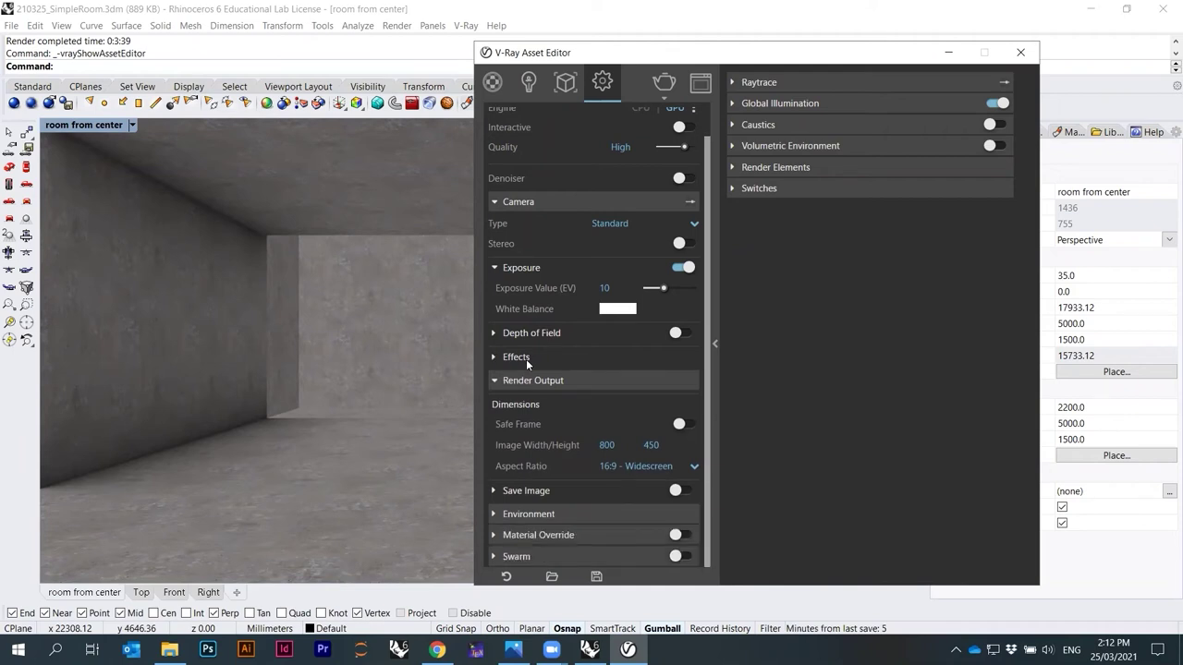
left_click(536, 516)
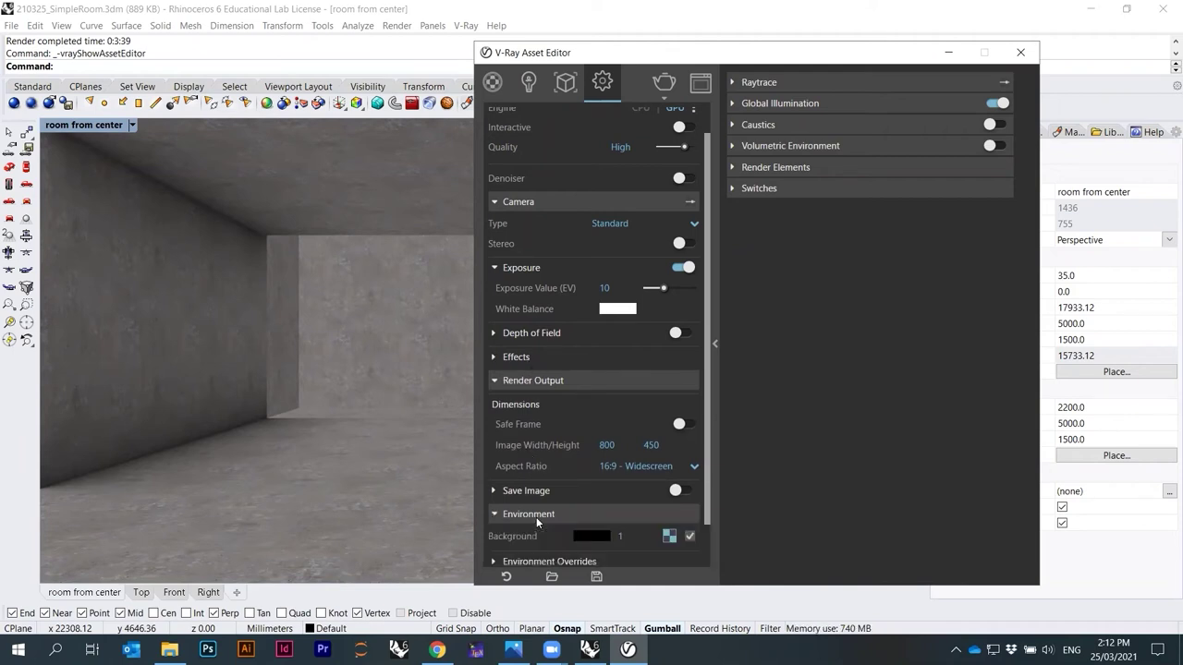
left_click(536, 517)
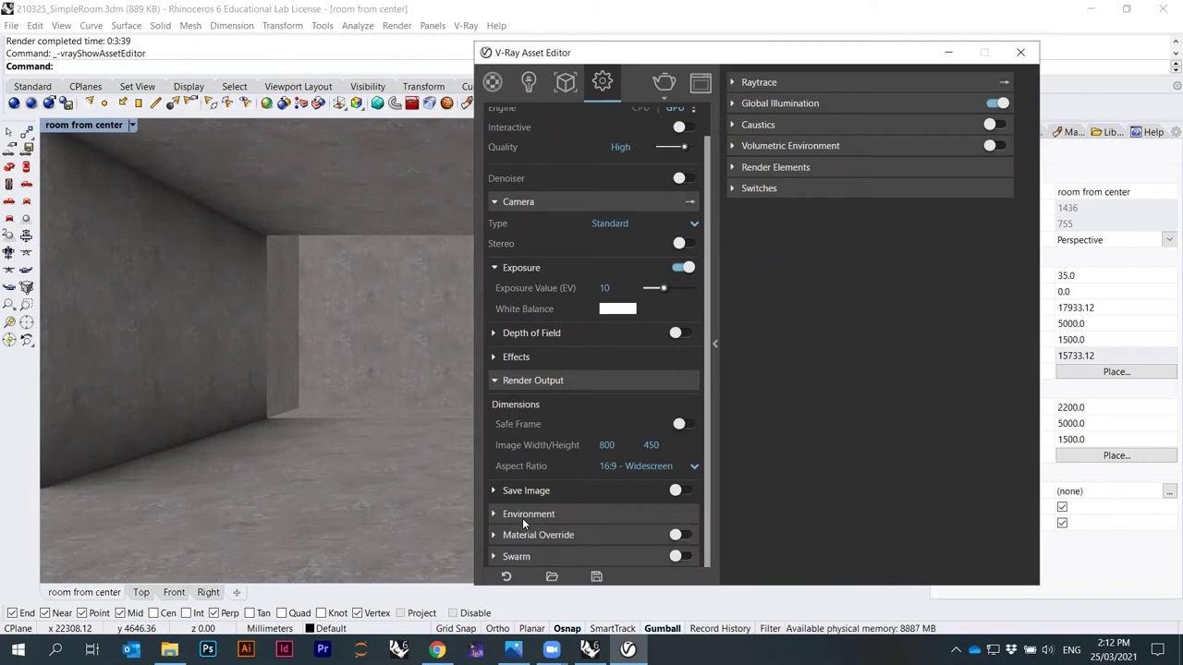
left_click(522, 516)
left_click(522, 515)
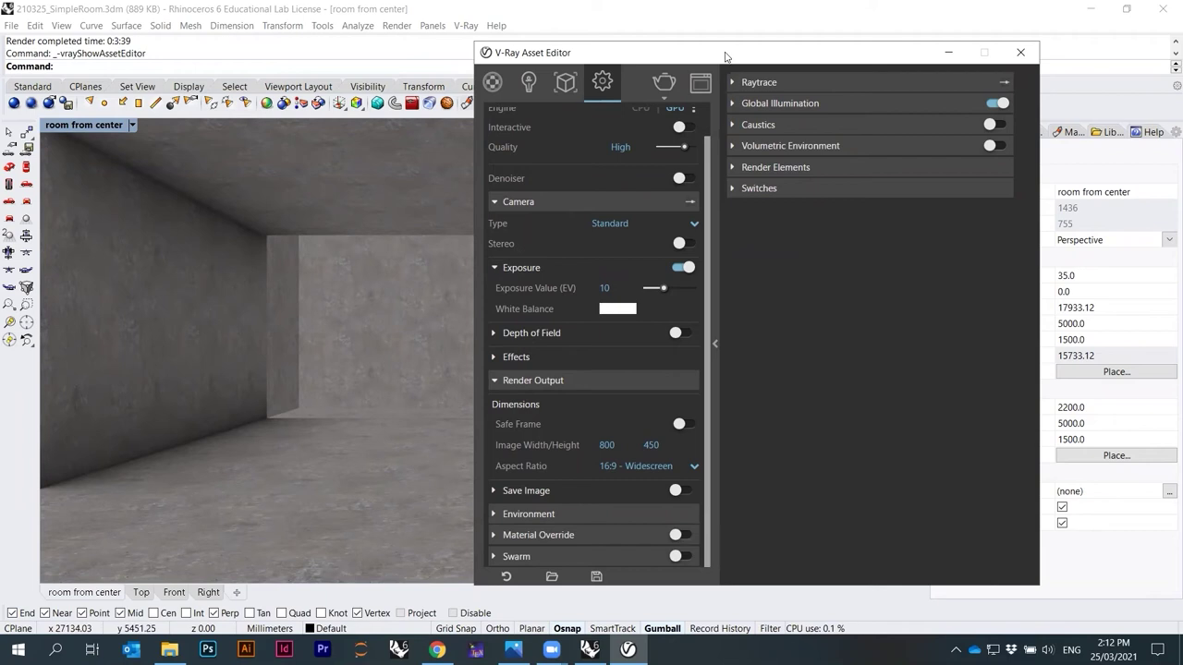
Test-render the room view with Material Override enabled, and disable the override again after closing the render.
left_click_drag(711, 56, 837, 43)
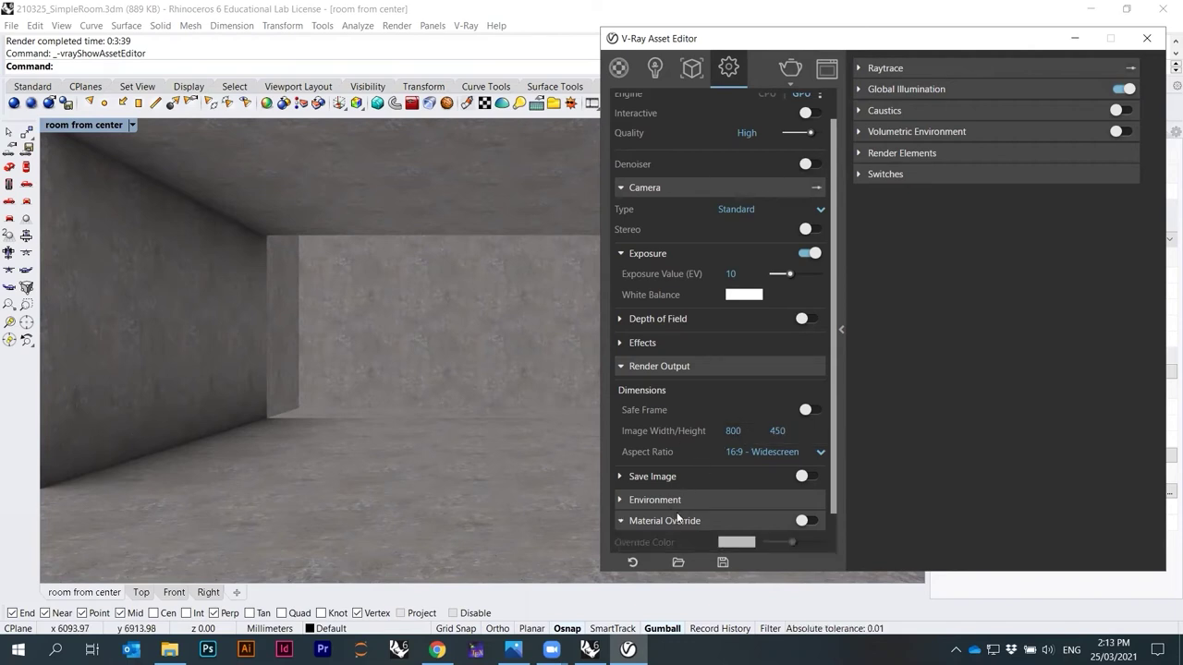
left_click(807, 523)
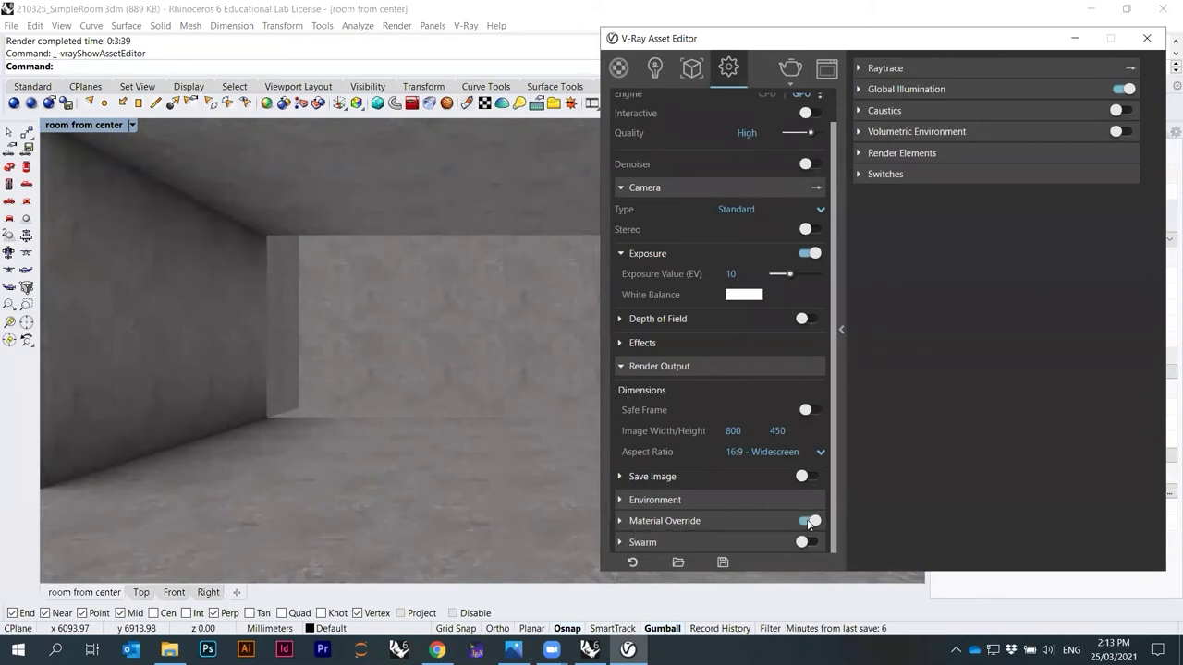
left_click(16, 109)
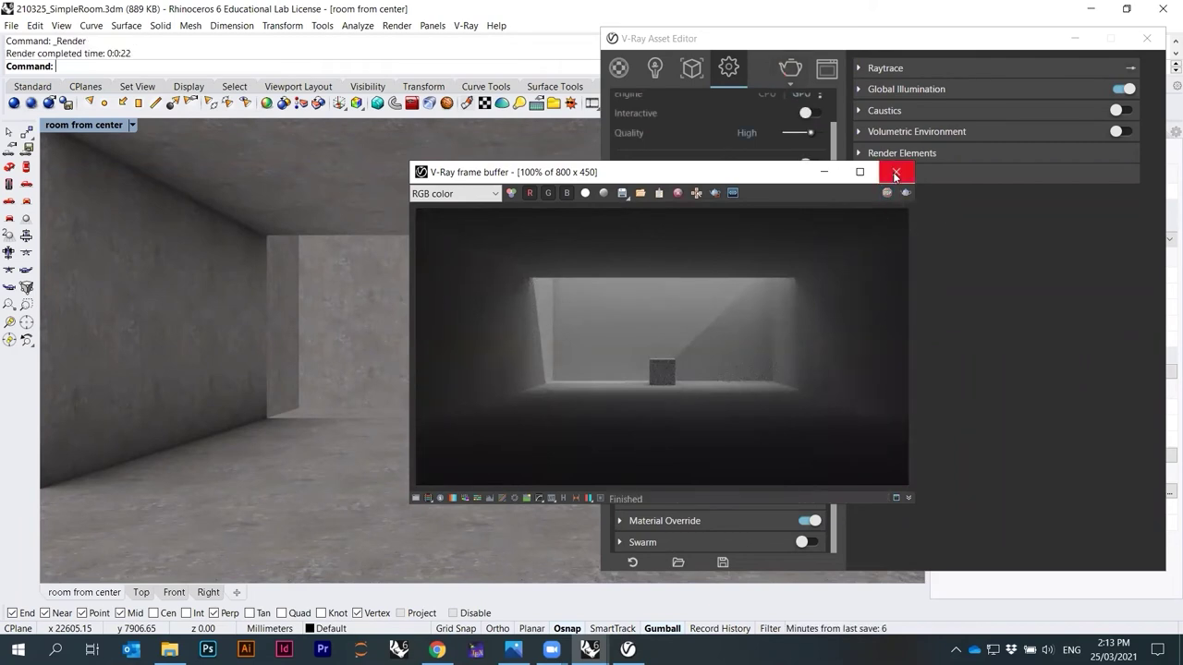
left_click(895, 172)
left_click(809, 521)
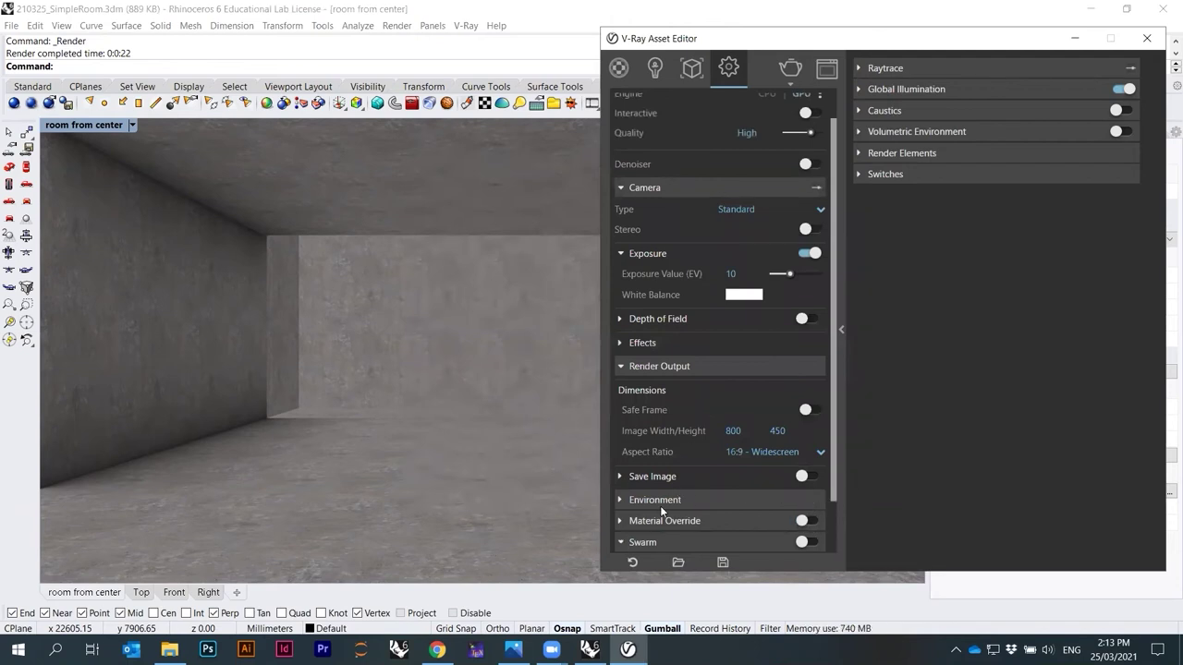
Examine the Swarm, Raytrace, Global Illumination and Caustics render settings.
left_click(642, 542)
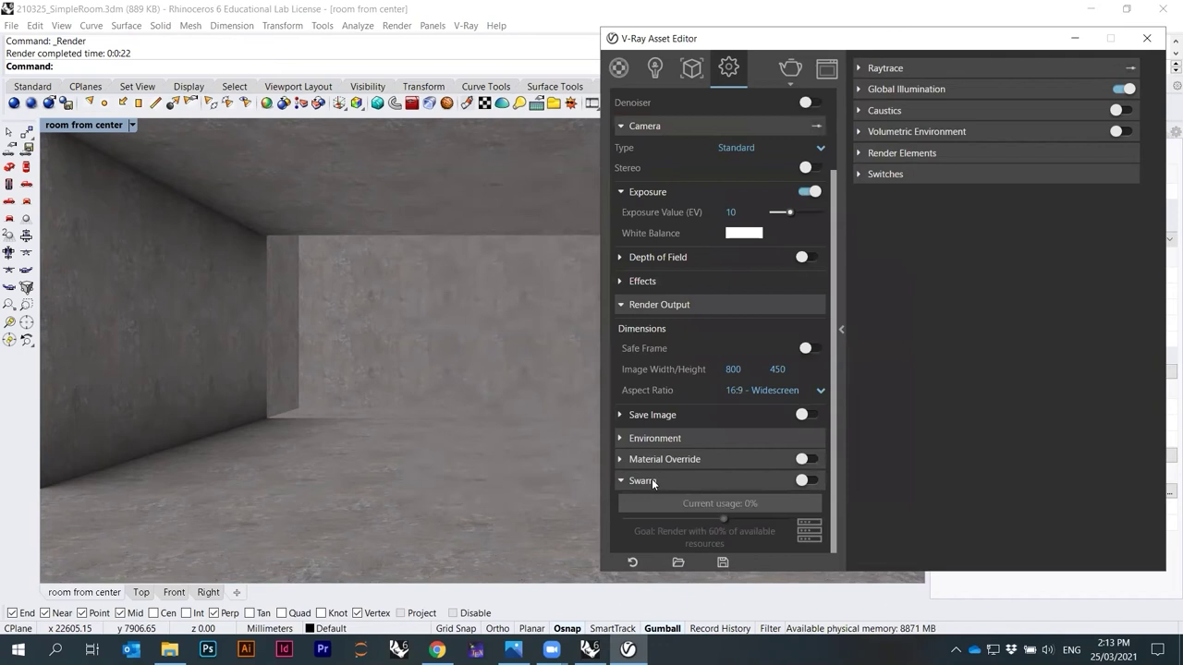
left_click(653, 480)
left_click(905, 66)
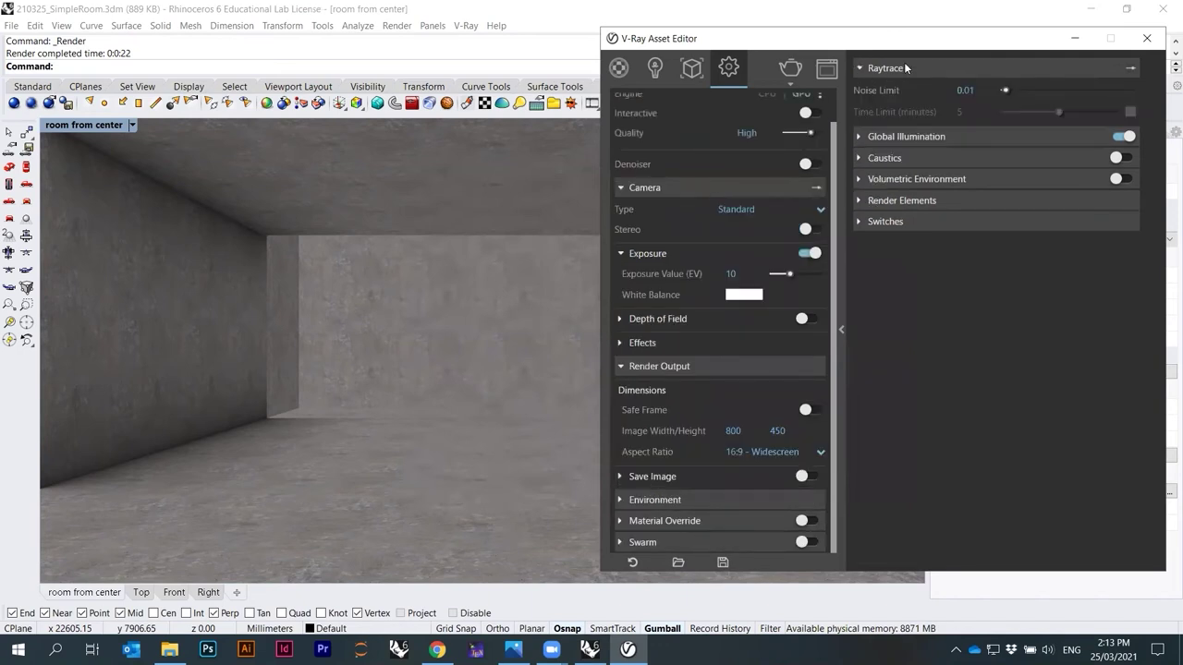
left_click(889, 136)
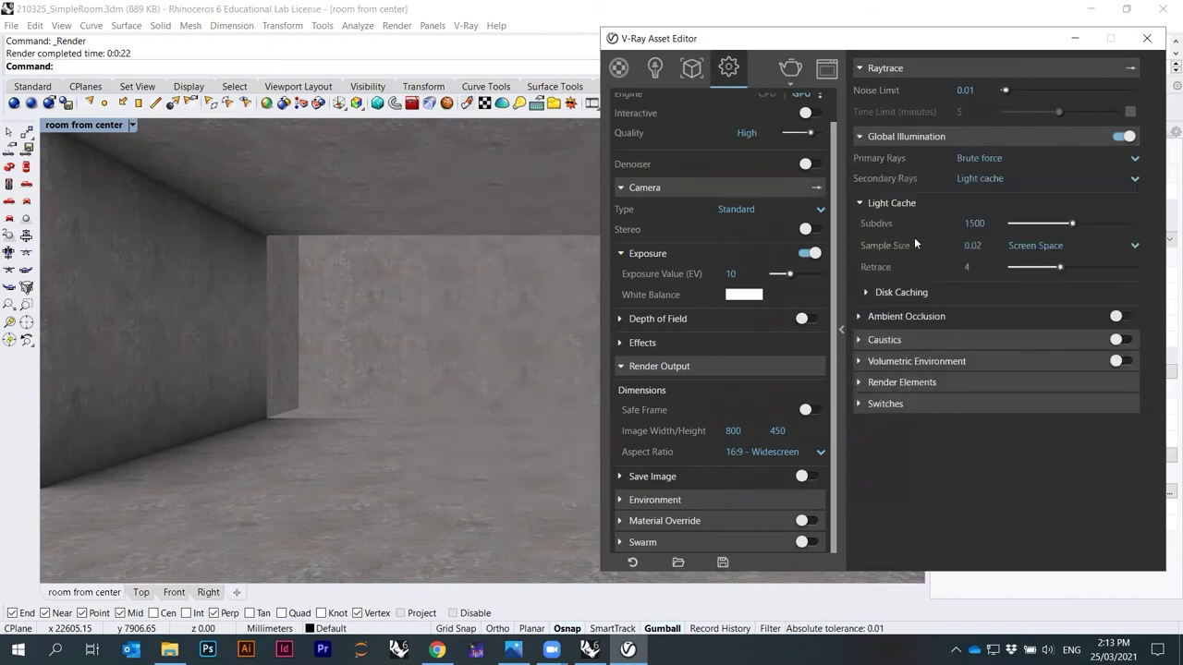
left_click(884, 340)
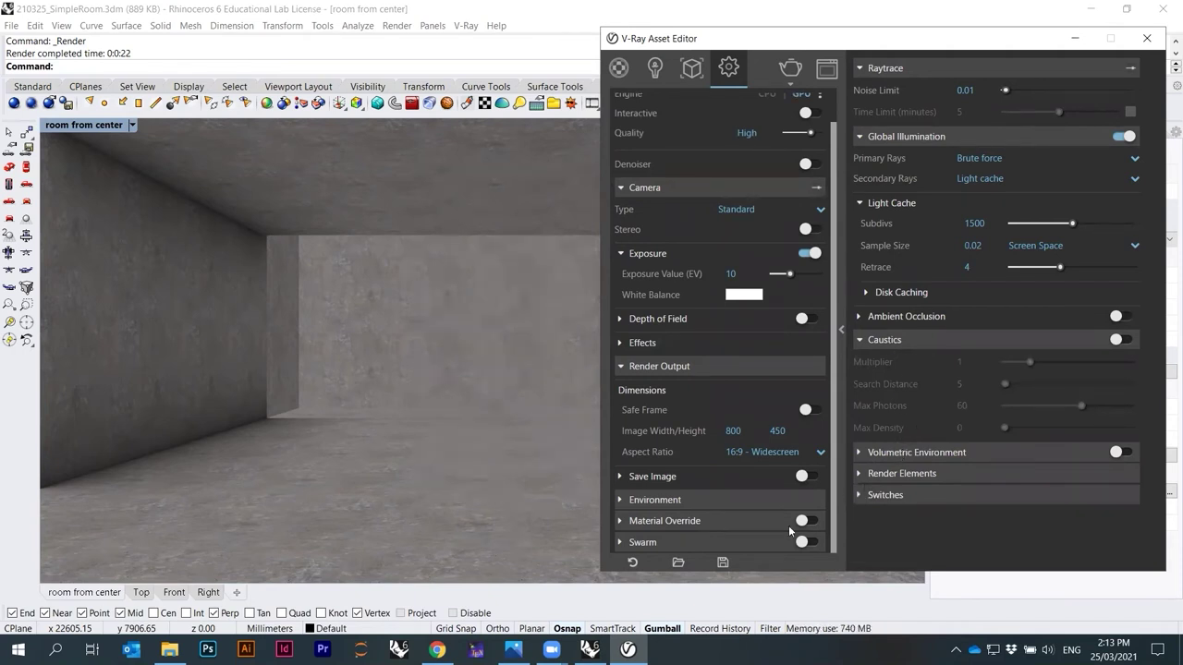
Switch to Chrome and search Google Images for "caustics v-ray" in a new tab.
left_click(437, 650)
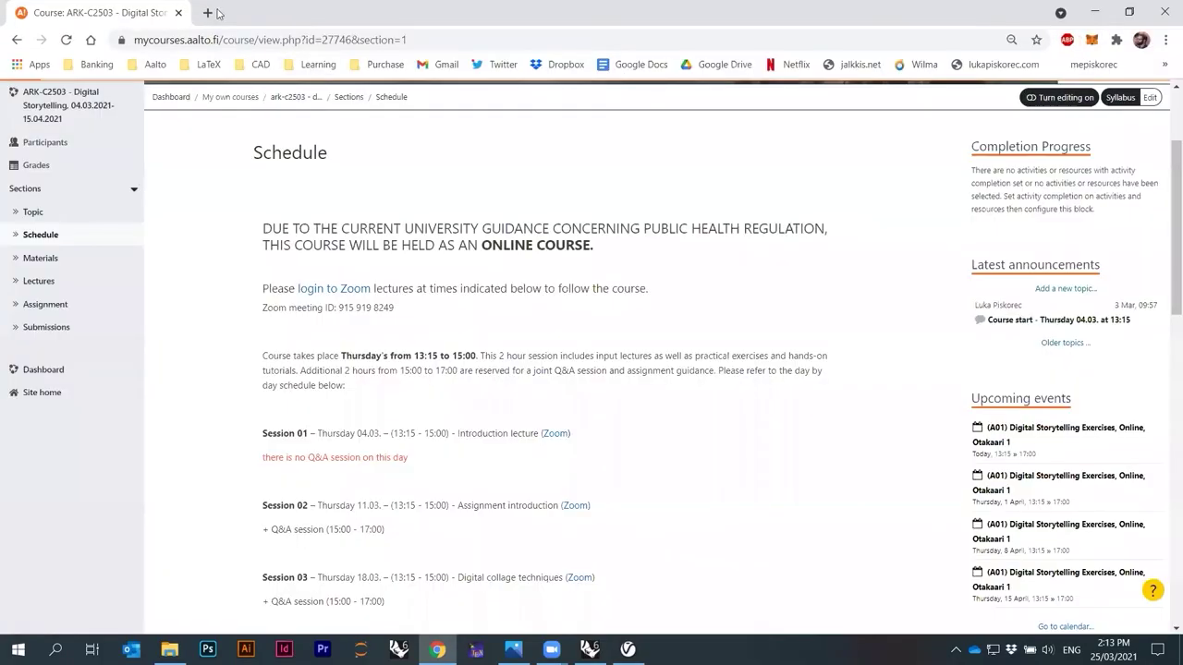
left_click(217, 19)
type("cau")
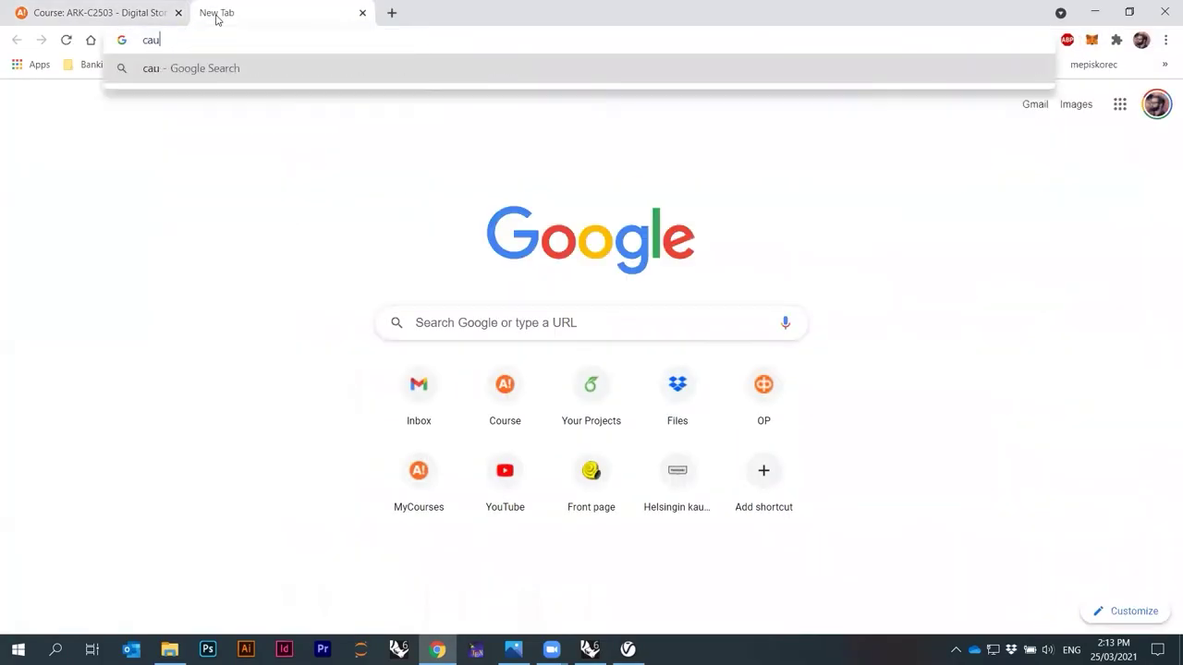
type("stics v-ray")
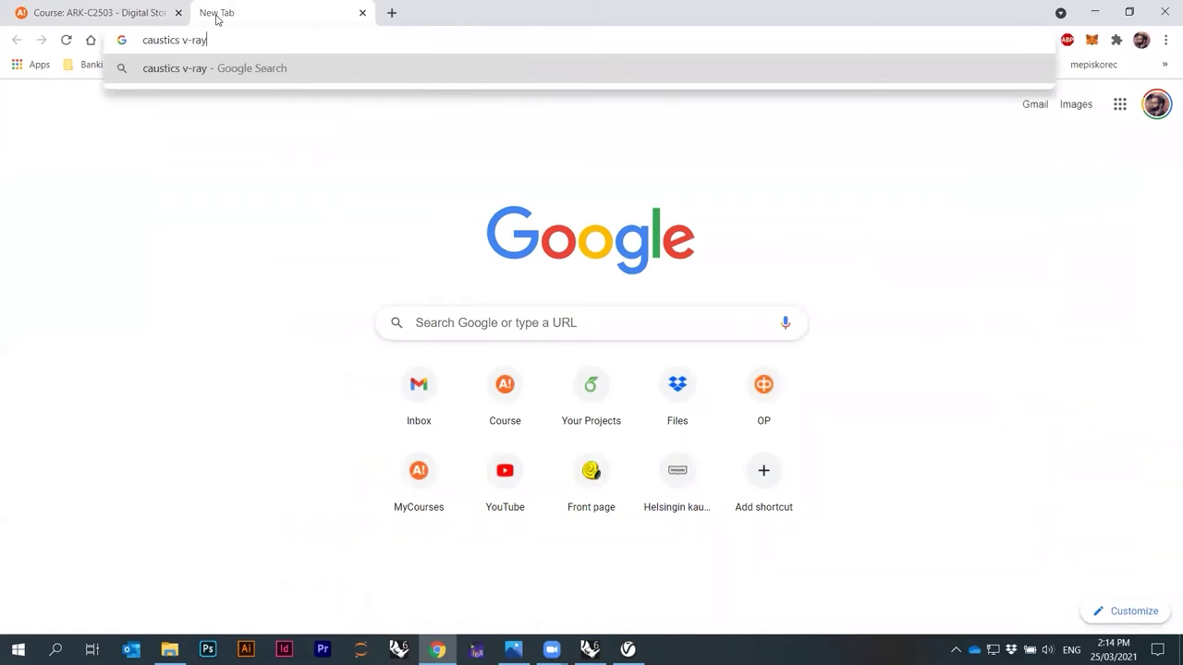
key("Return")
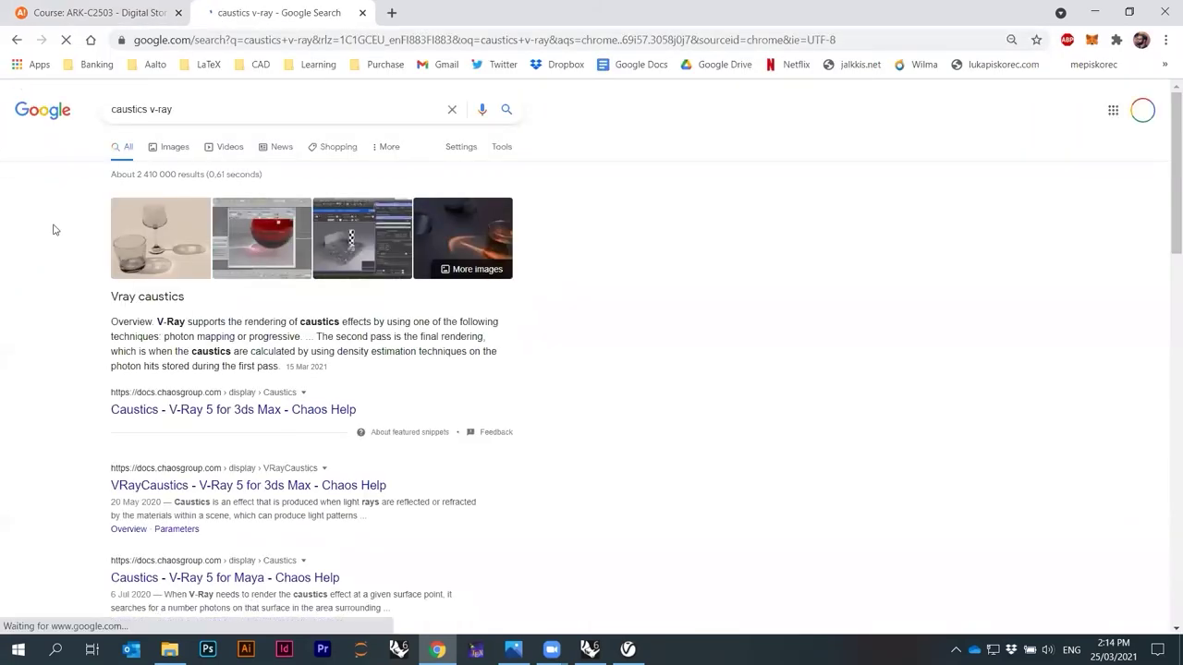
left_click(170, 151)
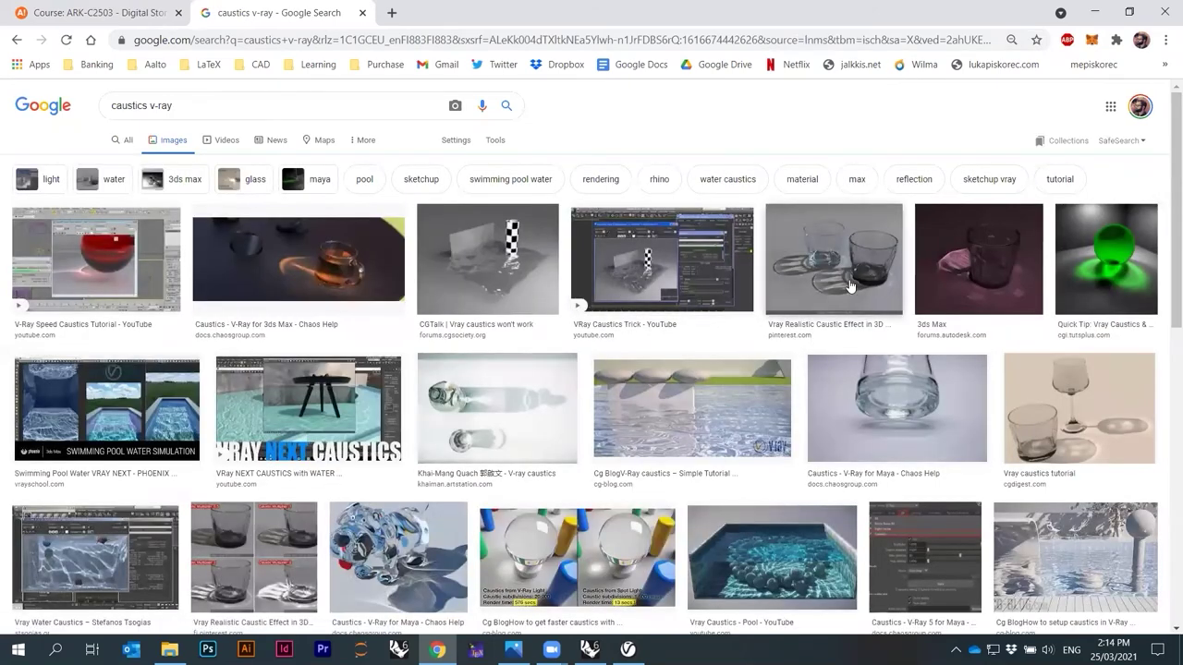
Preview the tea cup and drinking glass caustics examples, and return to the V-Ray Asset Editor.
left_click(342, 271)
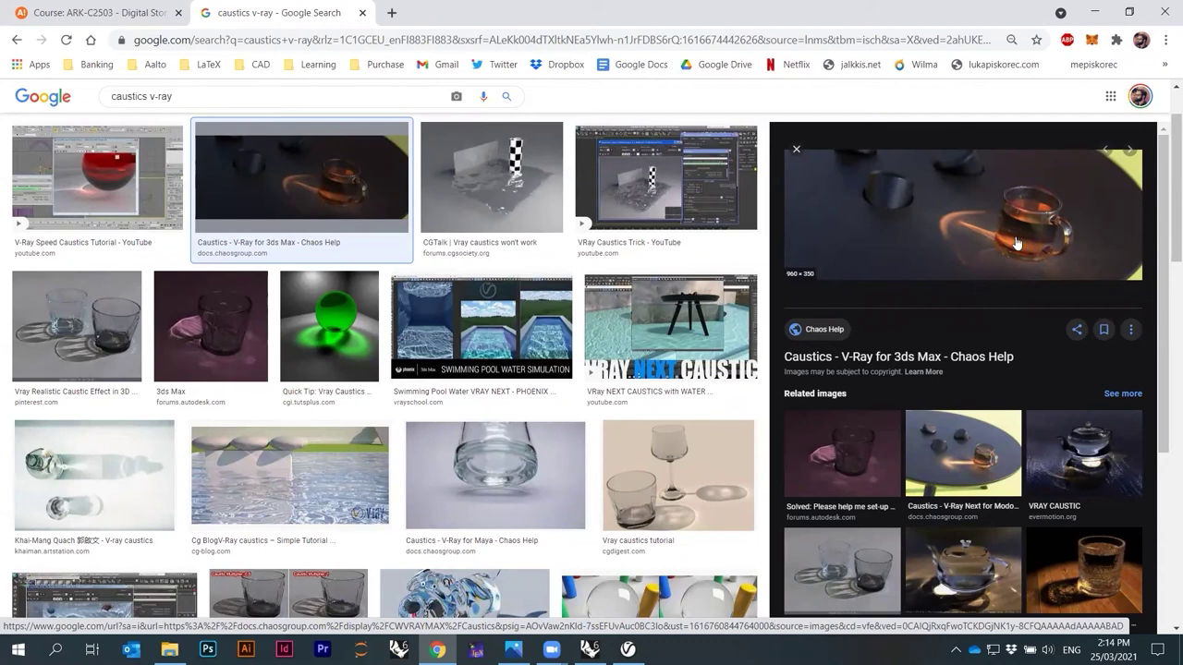
left_click(77, 325)
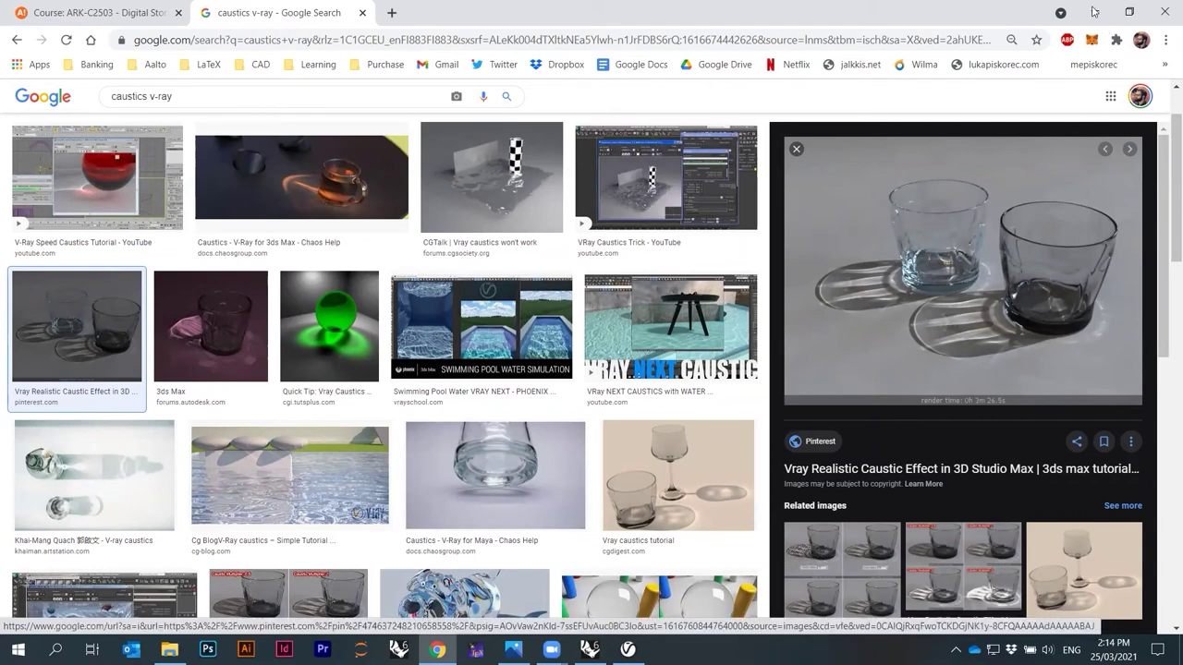
left_click(1094, 12)
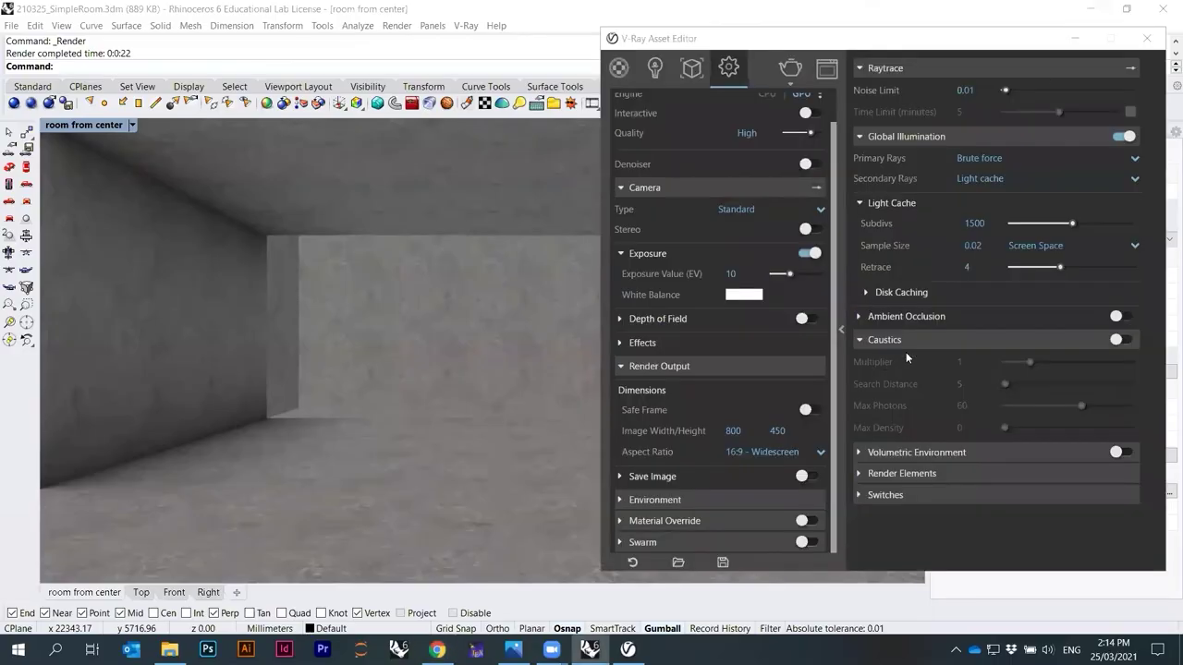
Try Caustics on and off, and examine the Volumetric Environment, Render Elements and Switches settings.
left_click(1123, 341)
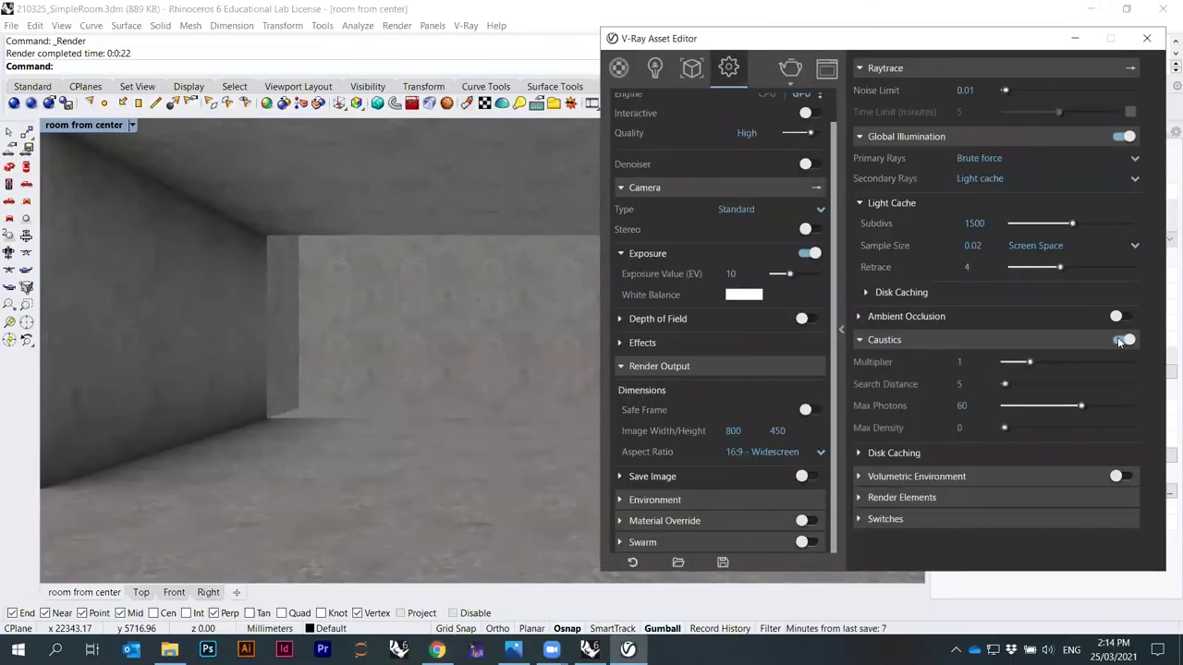
left_click(1123, 341)
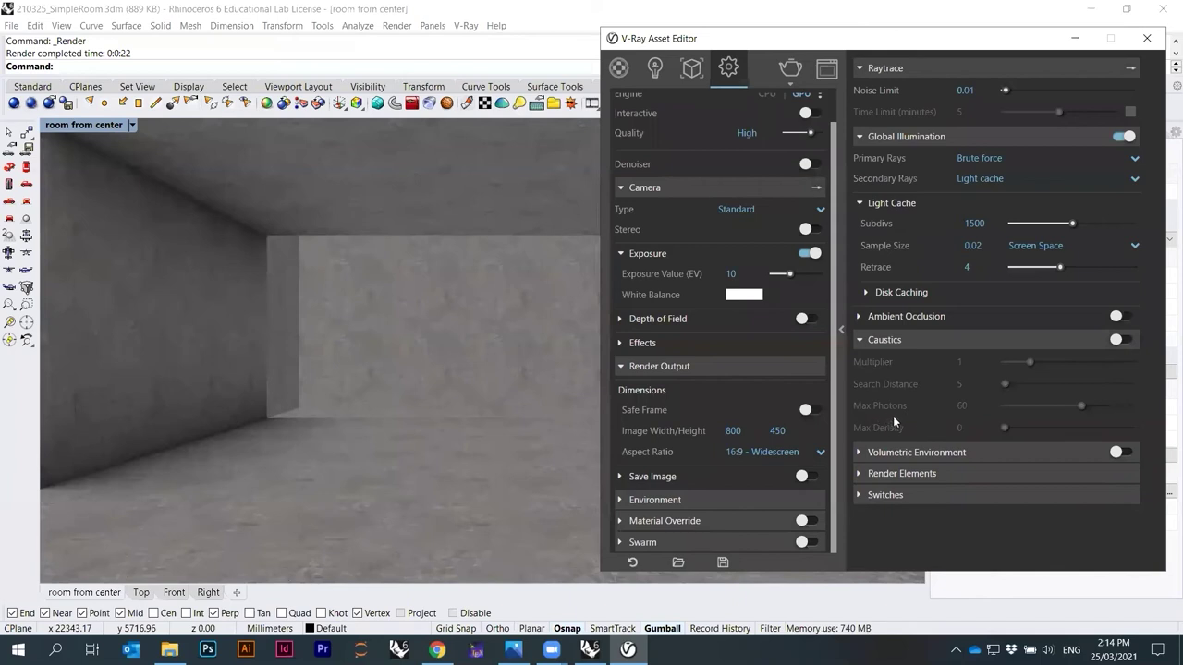
left_click(901, 454)
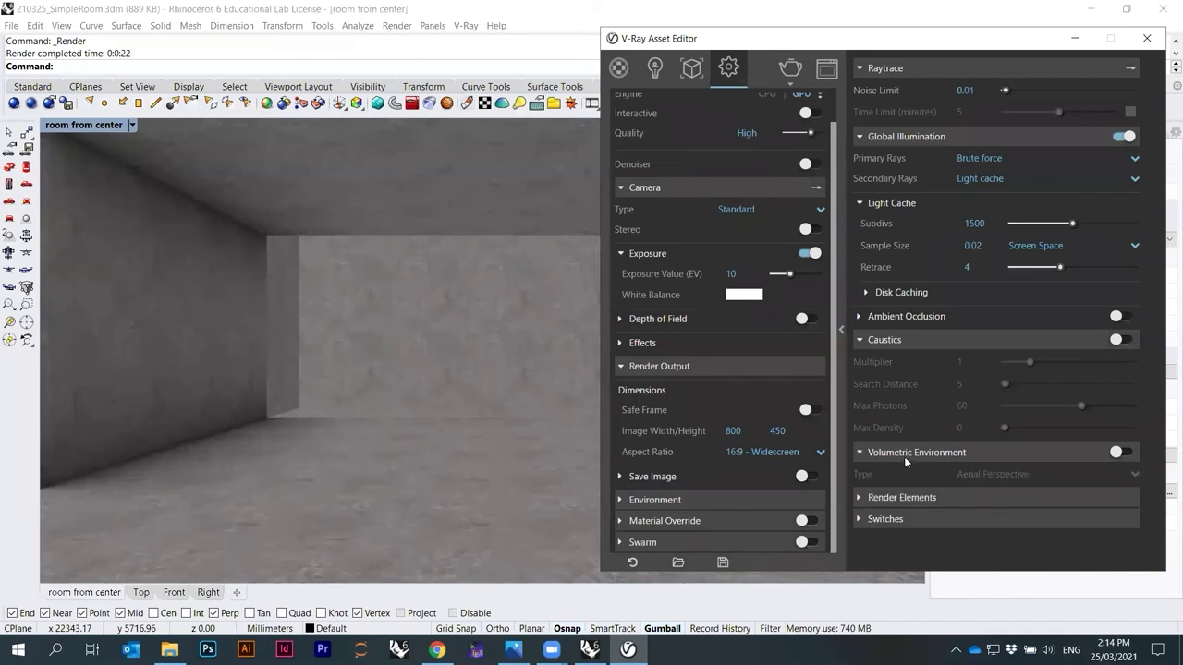
left_click(903, 454)
left_click(909, 471)
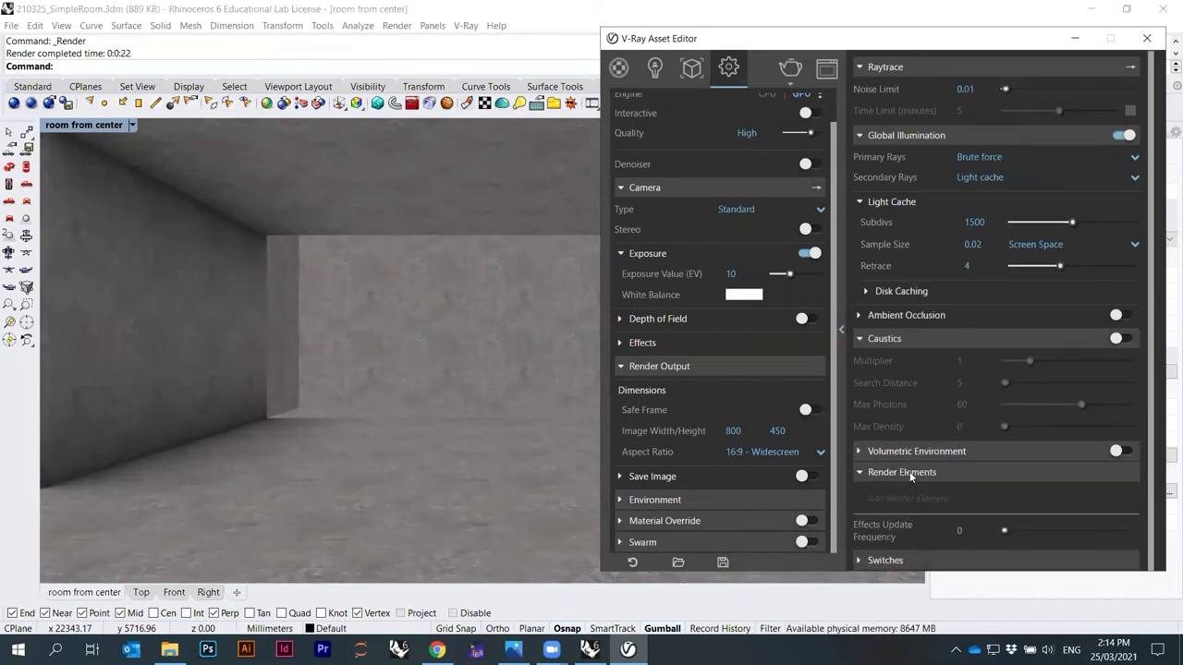
left_click(909, 471)
left_click(895, 495)
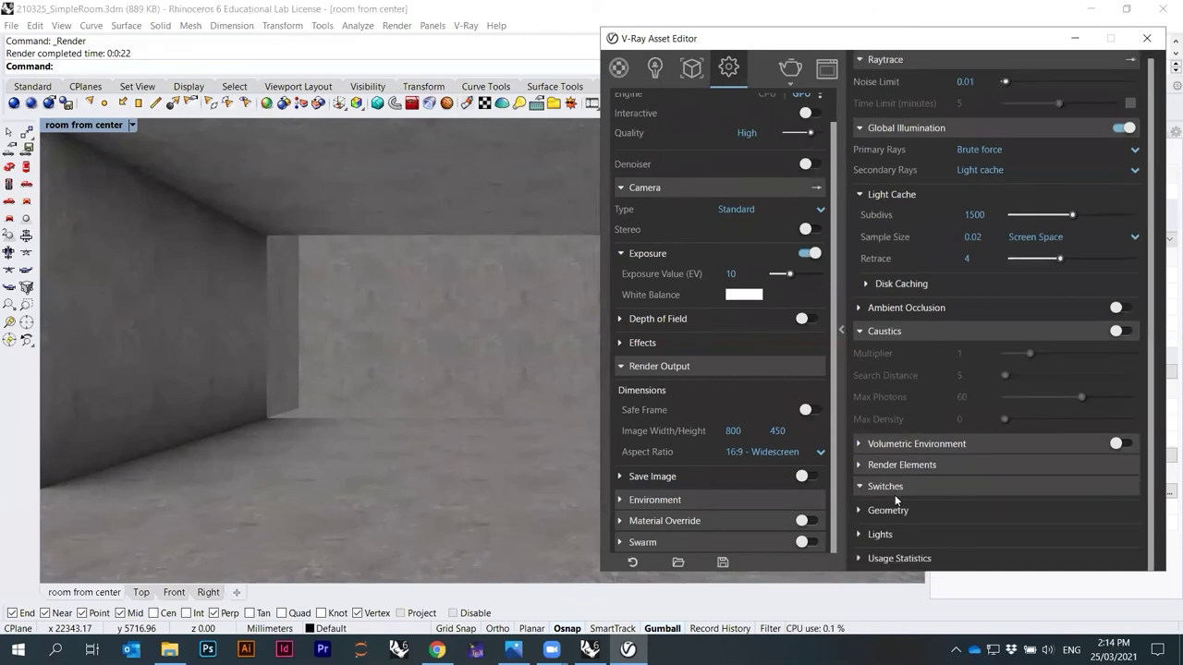
Collapse the Switches, Caustics, Global Illumination and Raytrace render settings sections.
left_click(892, 491)
left_click(889, 341)
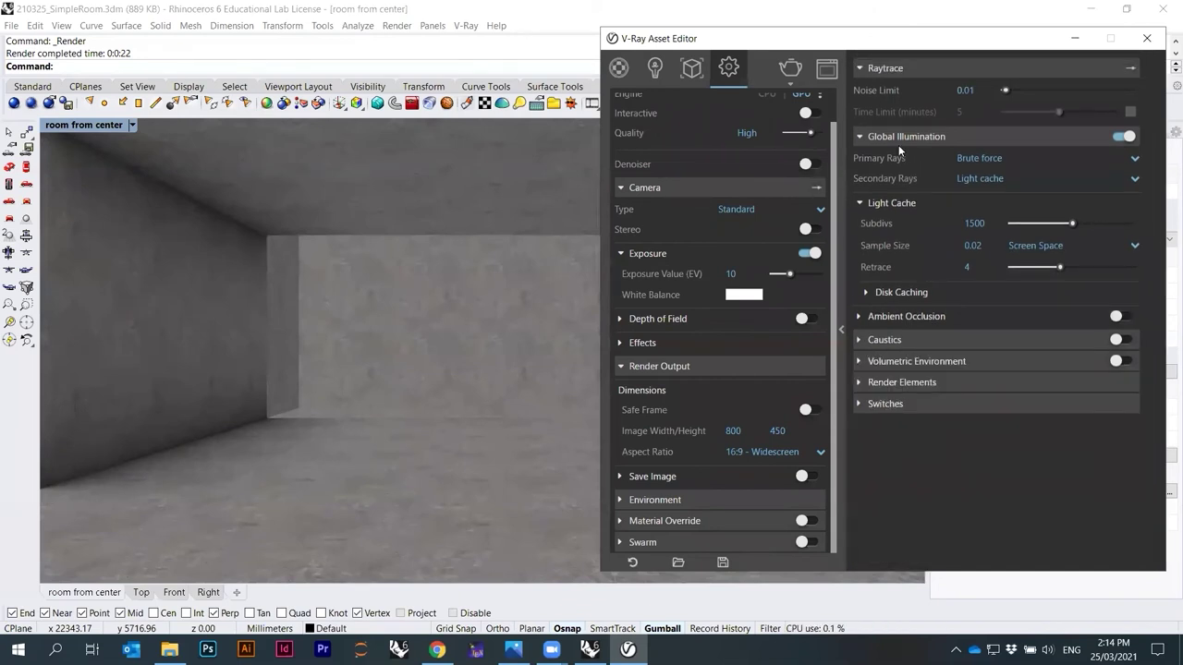
left_click(891, 139)
left_click(880, 67)
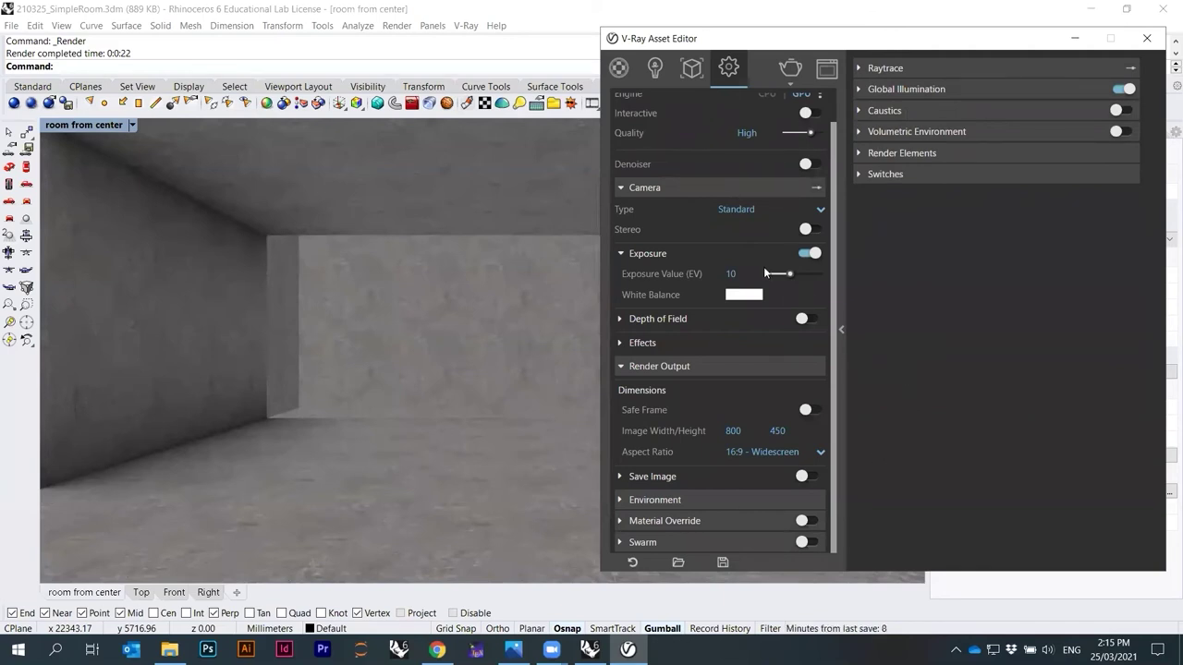
Change the color of the V-Ray Directional Light to pure red.
left_click(658, 68)
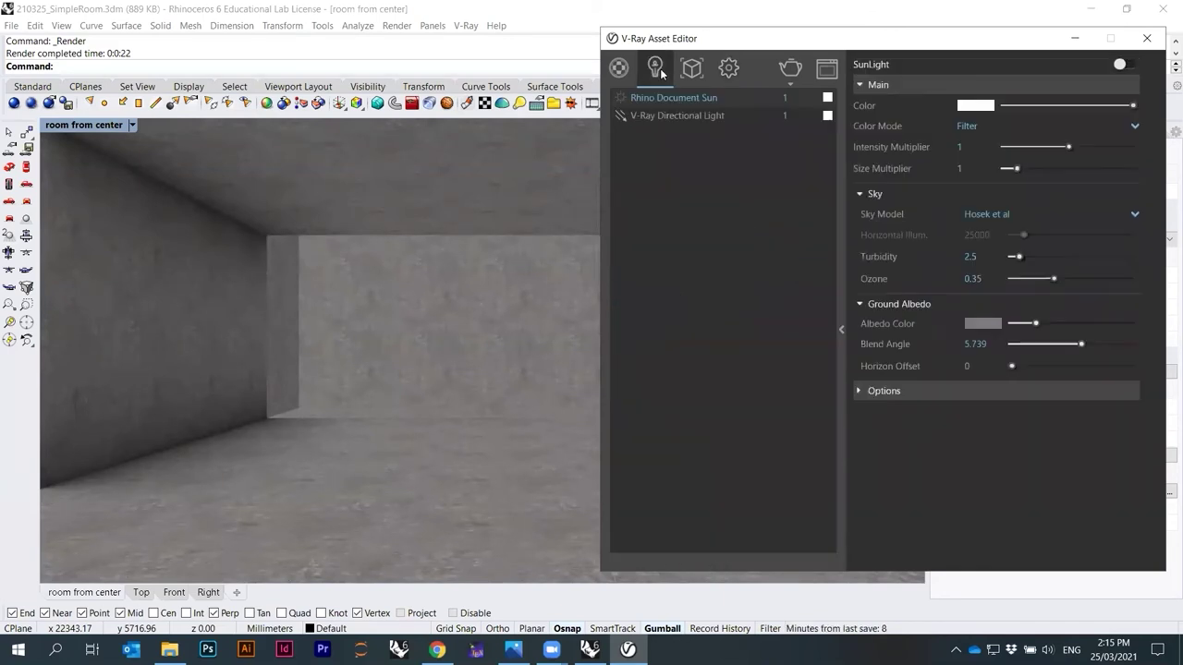
left_click(672, 118)
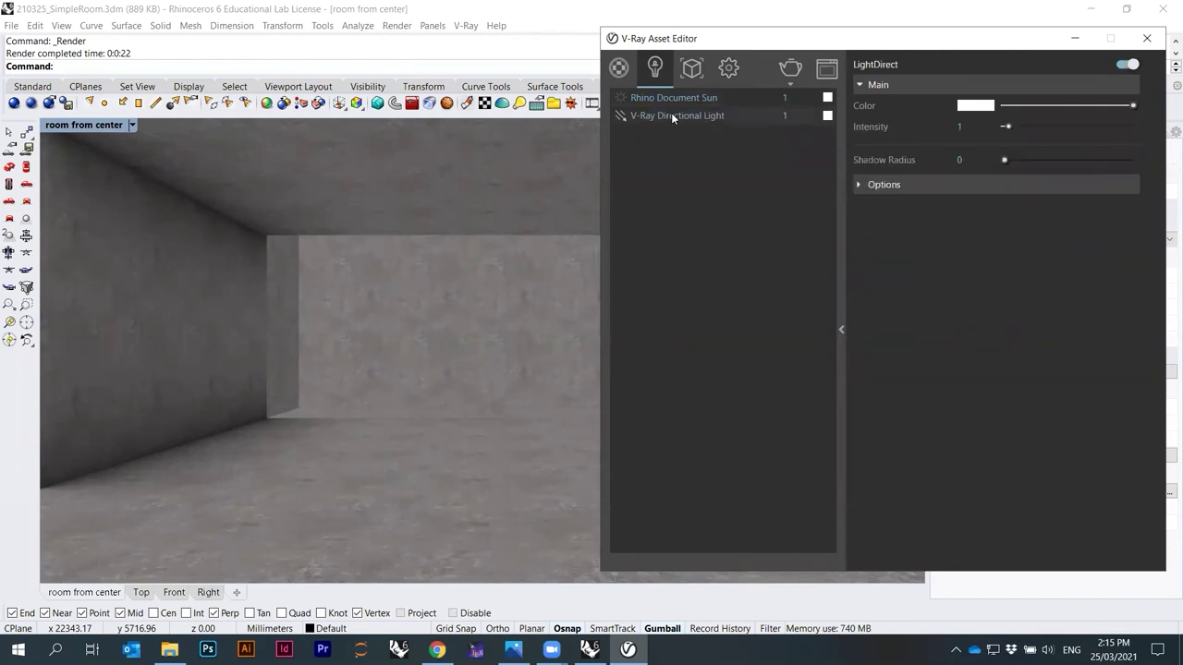
left_click(959, 127)
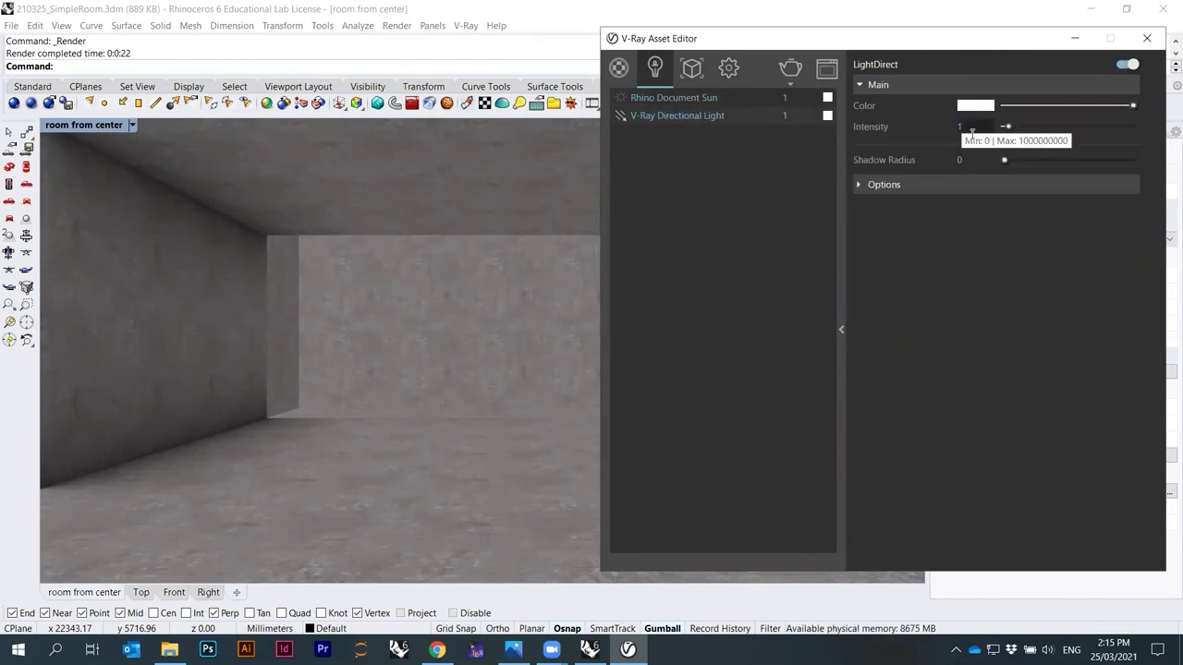
key("Return")
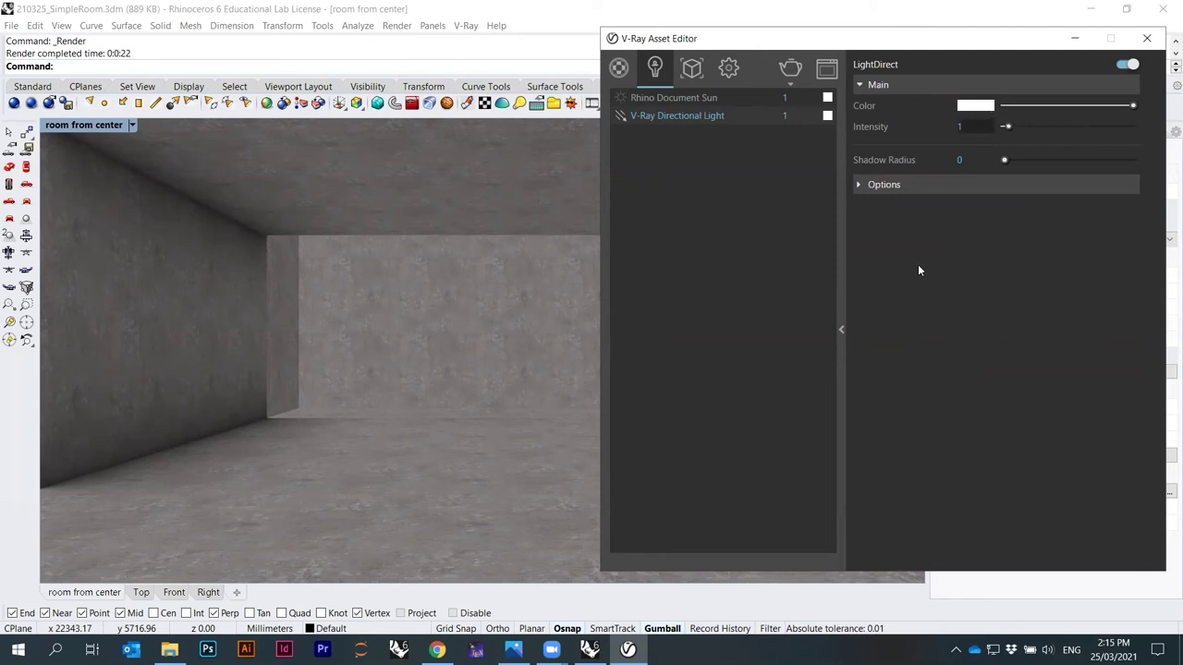
left_click(984, 109)
left_click_drag(431, 288, 614, 165)
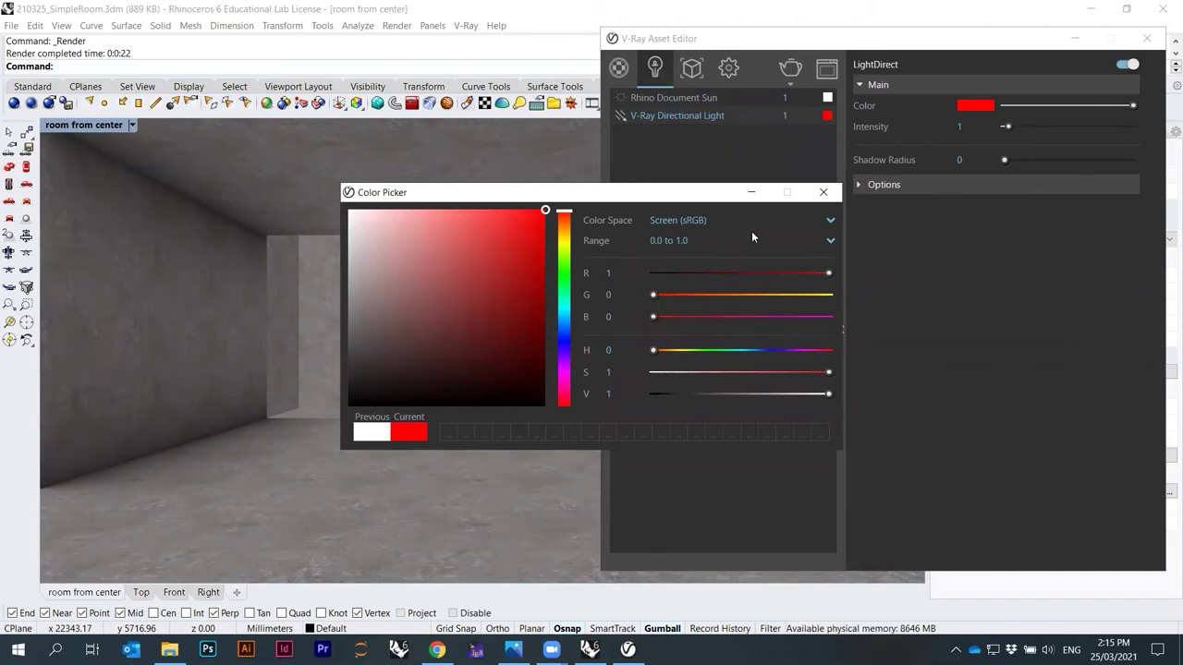
left_click_drag(650, 202, 598, 139)
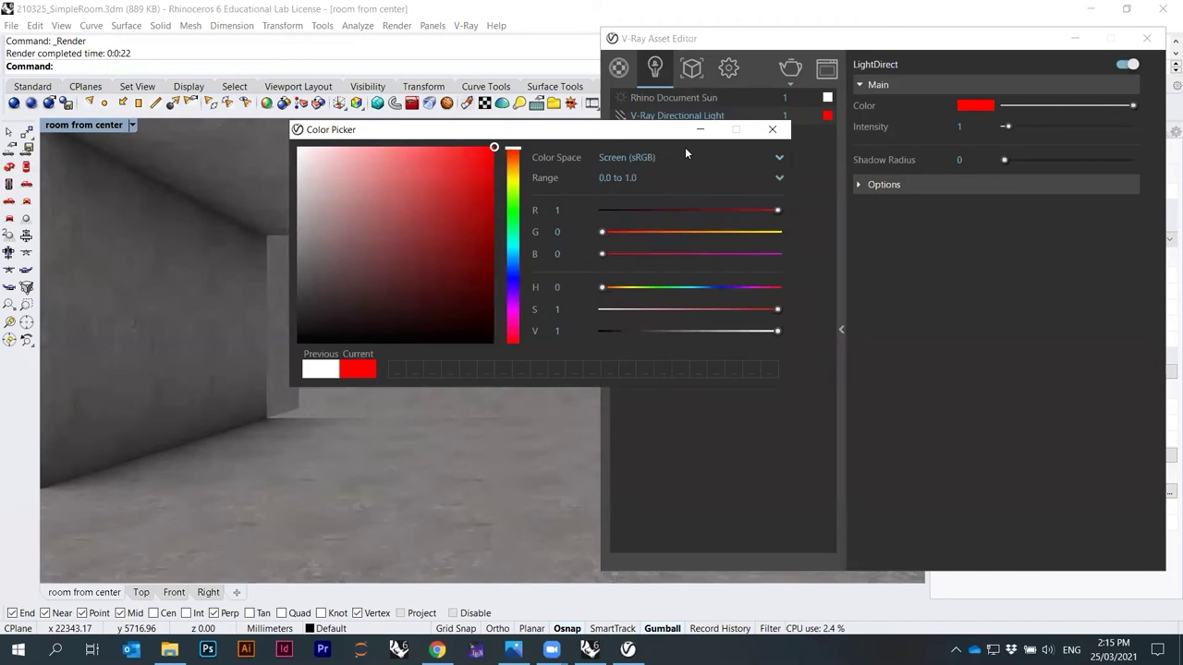
left_click(772, 130)
Set the directional light's intensity to 5 and look through its additional options.
left_click_drag(996, 125, 1012, 124)
left_click(963, 125)
type("5")
key("Return")
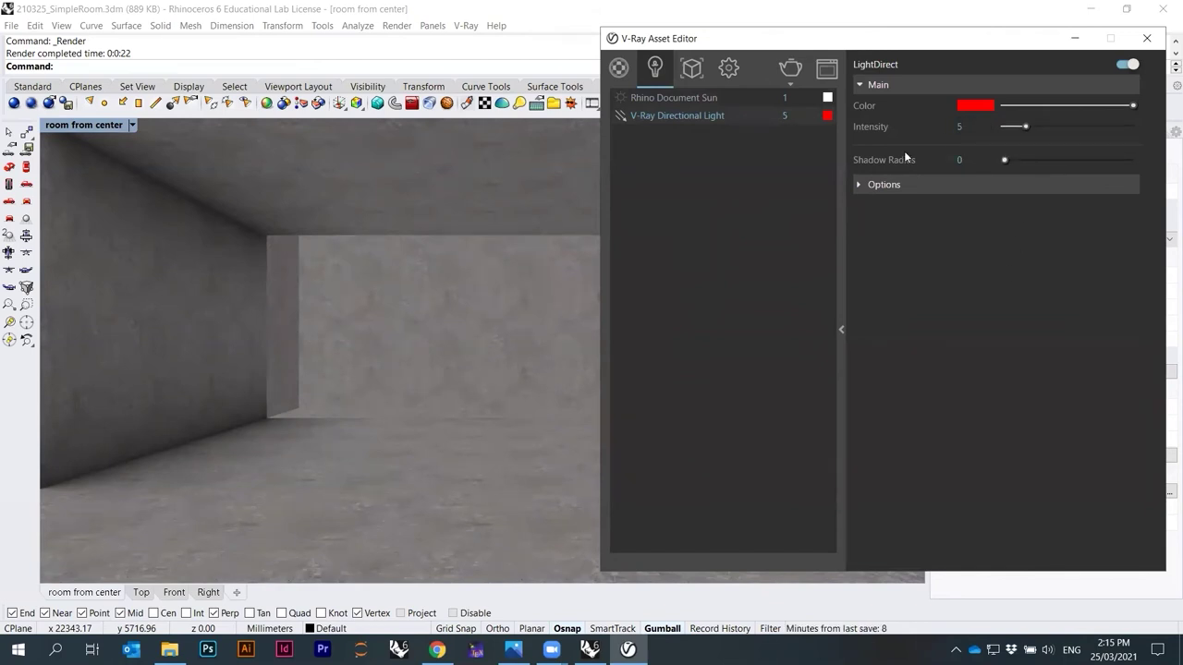
left_click(882, 185)
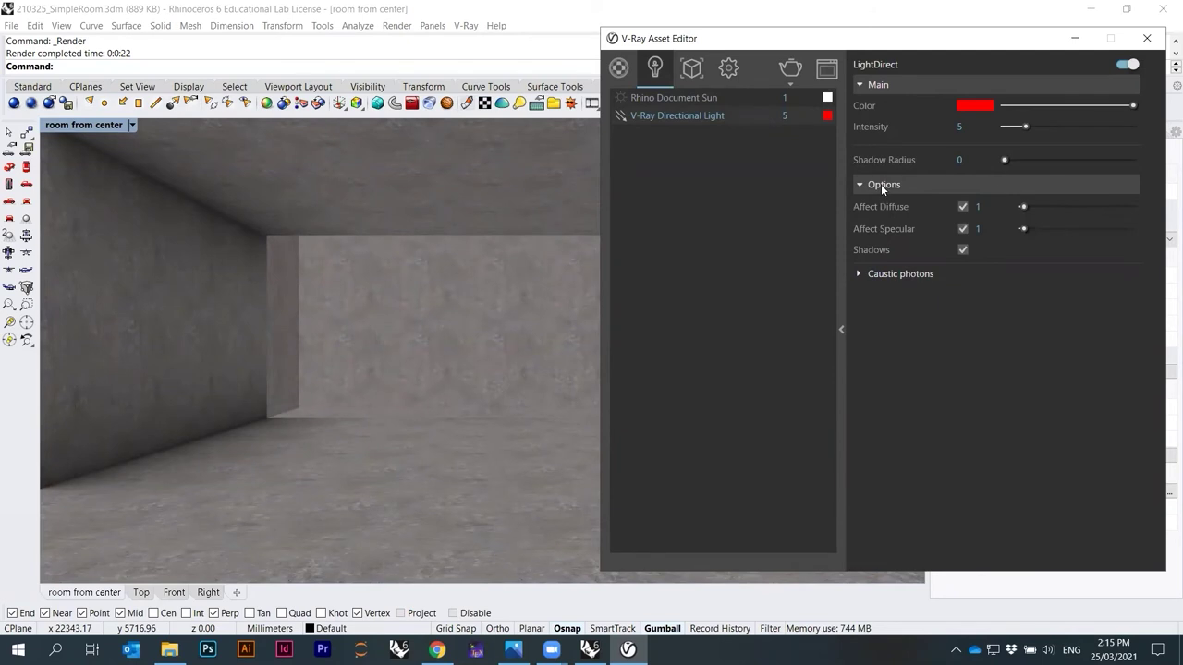
left_click(883, 185)
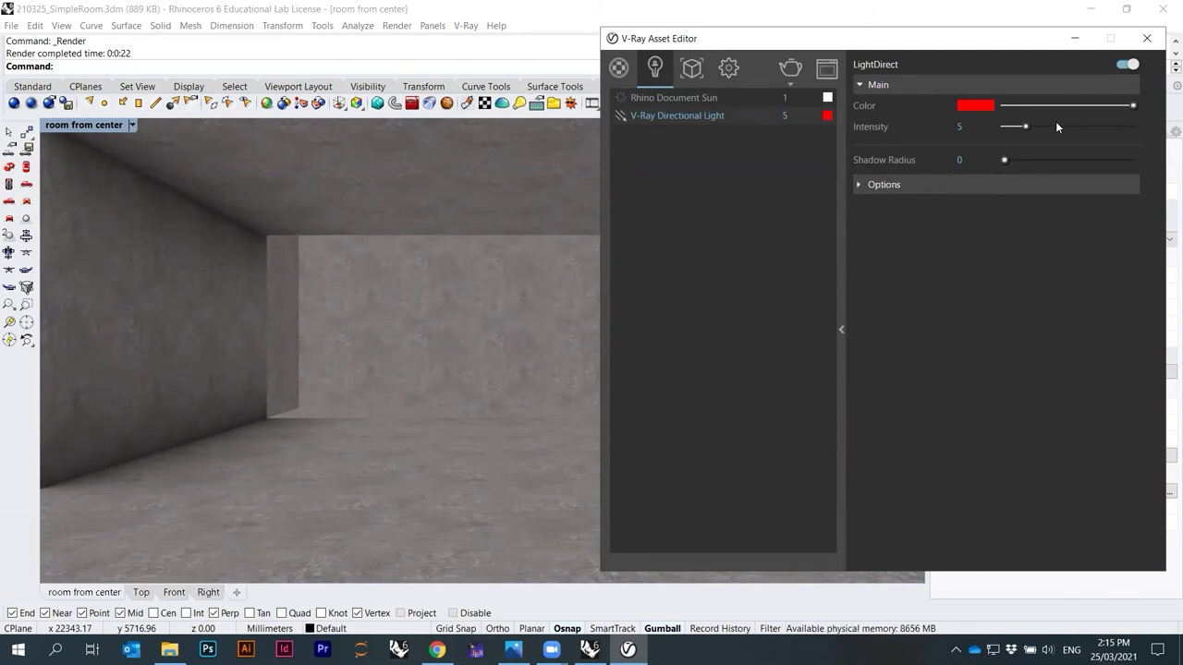
Close the Asset Editor, render the room view with V-Ray, and dismiss the finished render.
left_click(1145, 40)
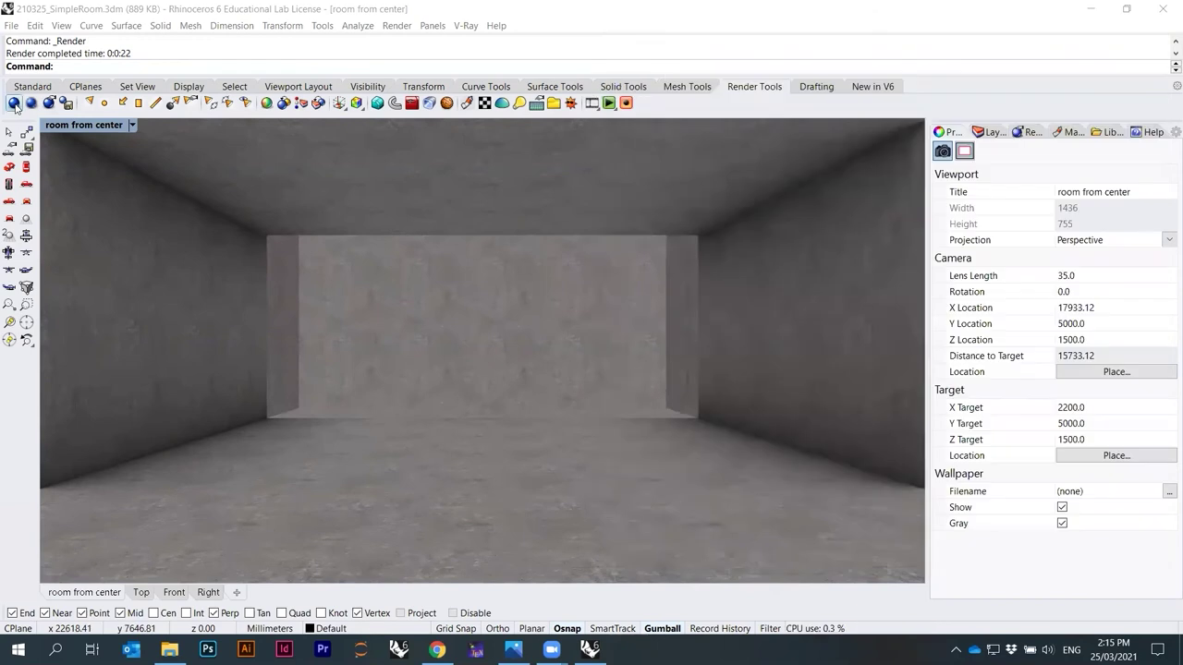
left_click(14, 103)
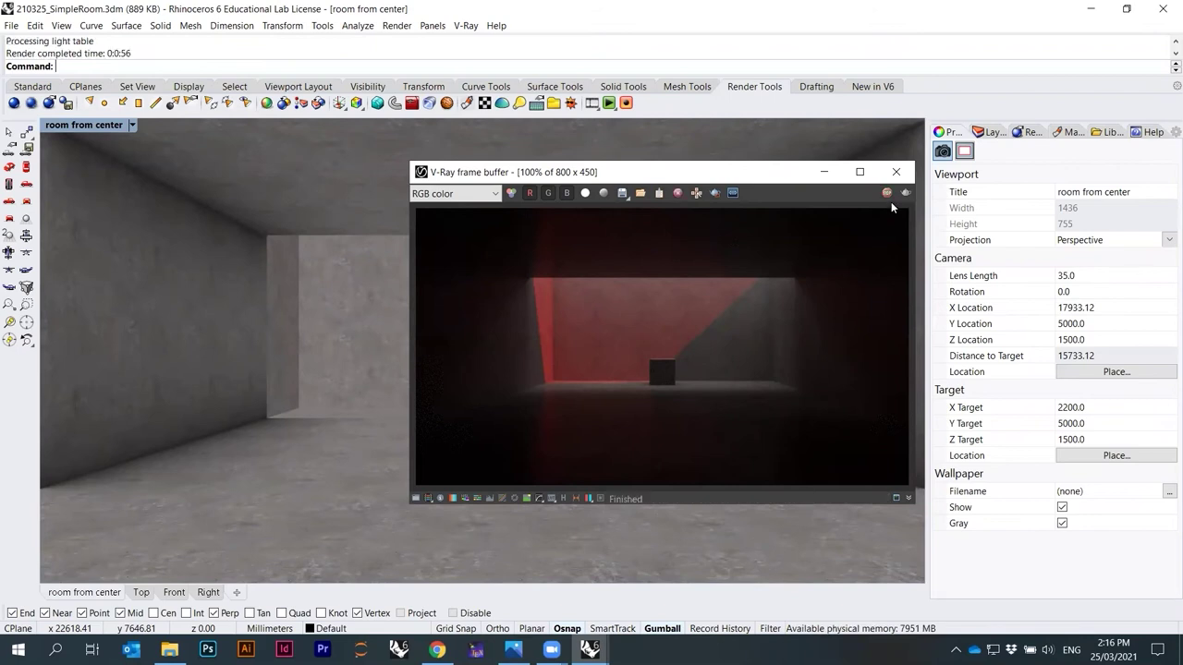
left_click(896, 174)
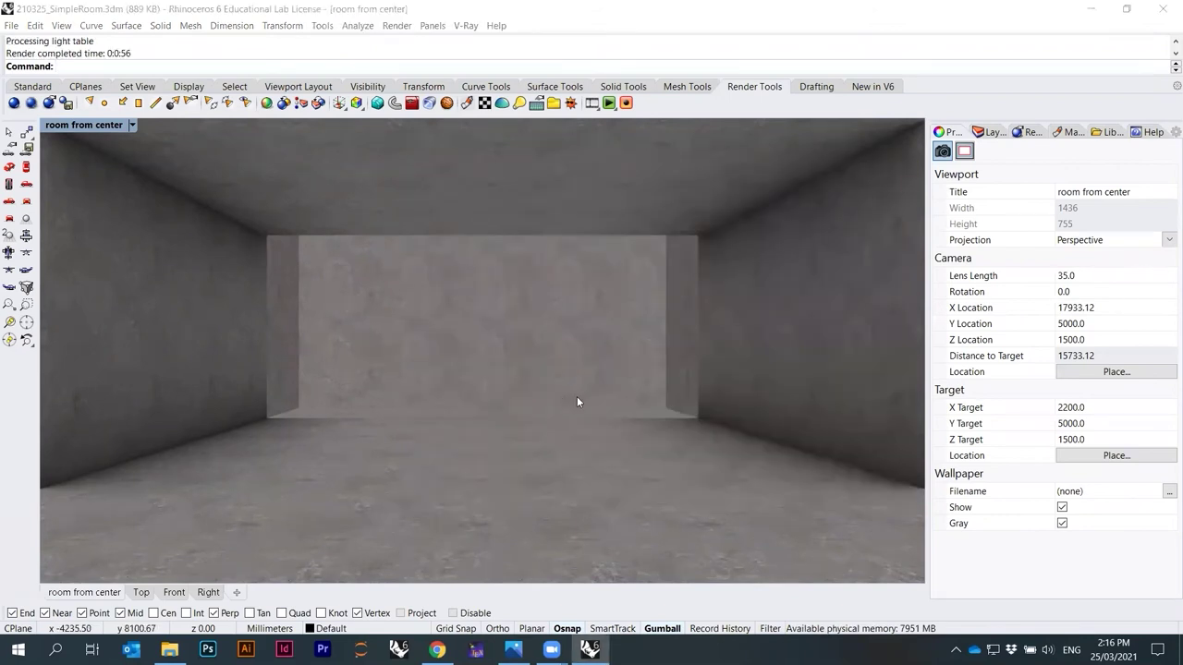
Duplicate the concrete cube near the room's far wall and move the copy forward towards the left side wall.
right_click_drag(508, 350, 446, 266)
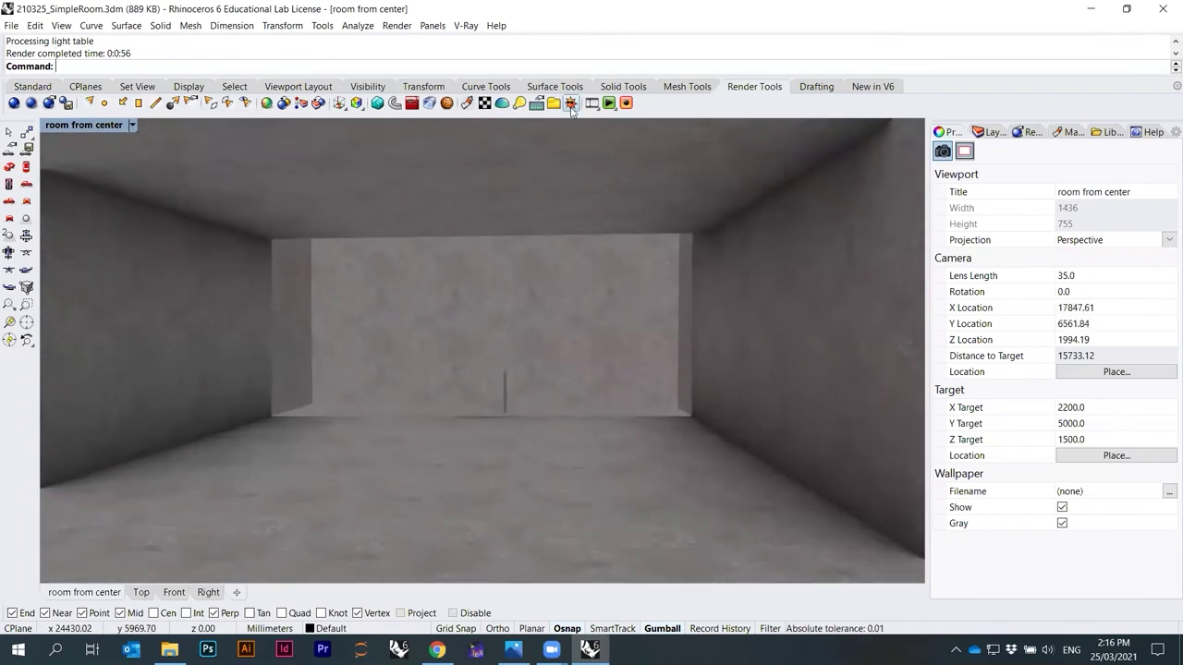
right_click_drag(496, 390, 570, 391)
left_click(490, 388)
key("ctrl+c")
key("ctrl+v")
scroll(502, 388, "up", 2)
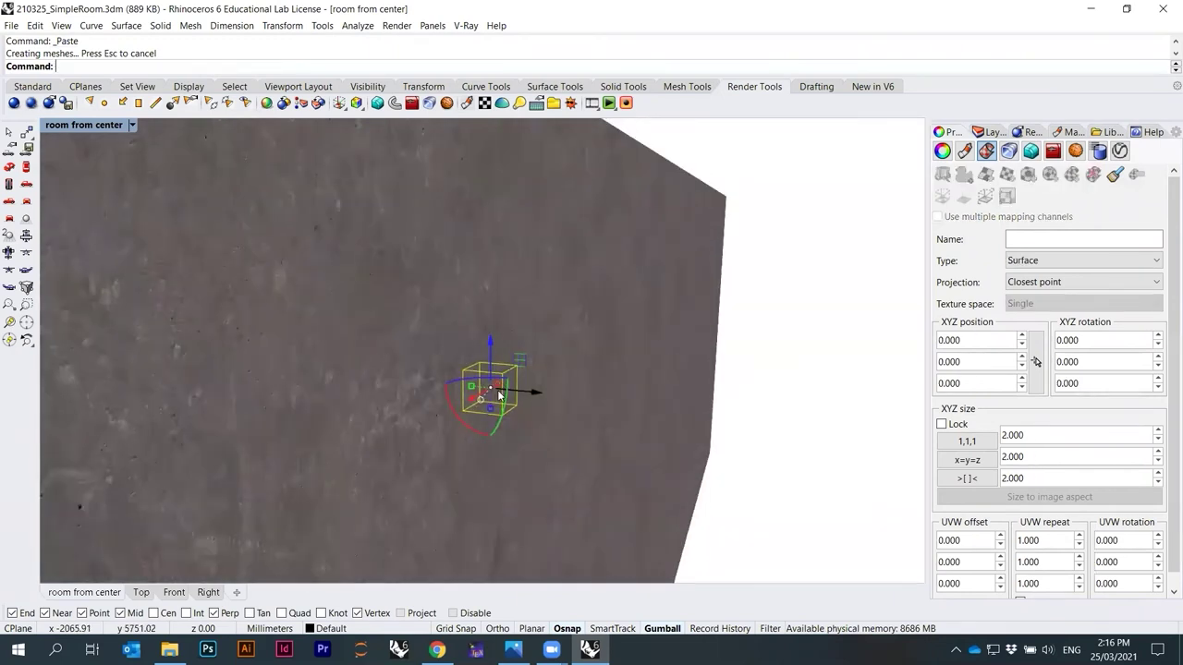
left_click_drag(479, 399, 404, 454)
left_click_drag(491, 456, 323, 441)
right_click_drag(427, 436, 456, 415)
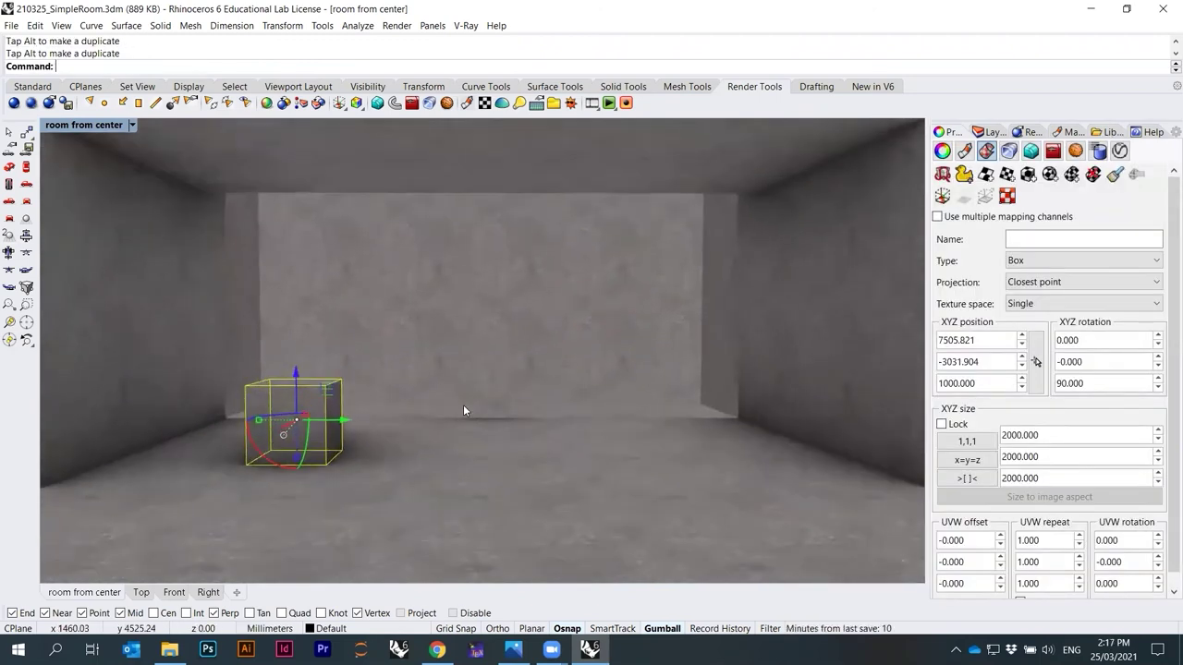
Mirror the copied cube across the room's lengthwise centre line, starting the plane at the midpoint of the room's lower end edge.
scroll(465, 411, "down", 5)
type("Mirror")
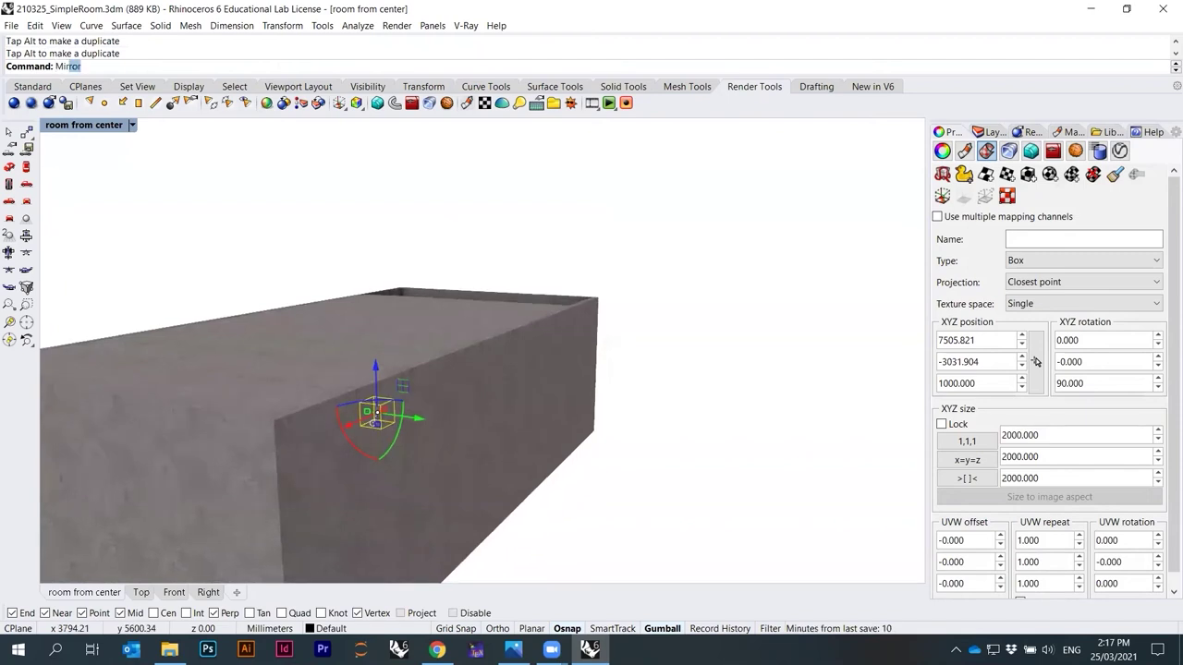
key("Return")
scroll(473, 412, "down", 3)
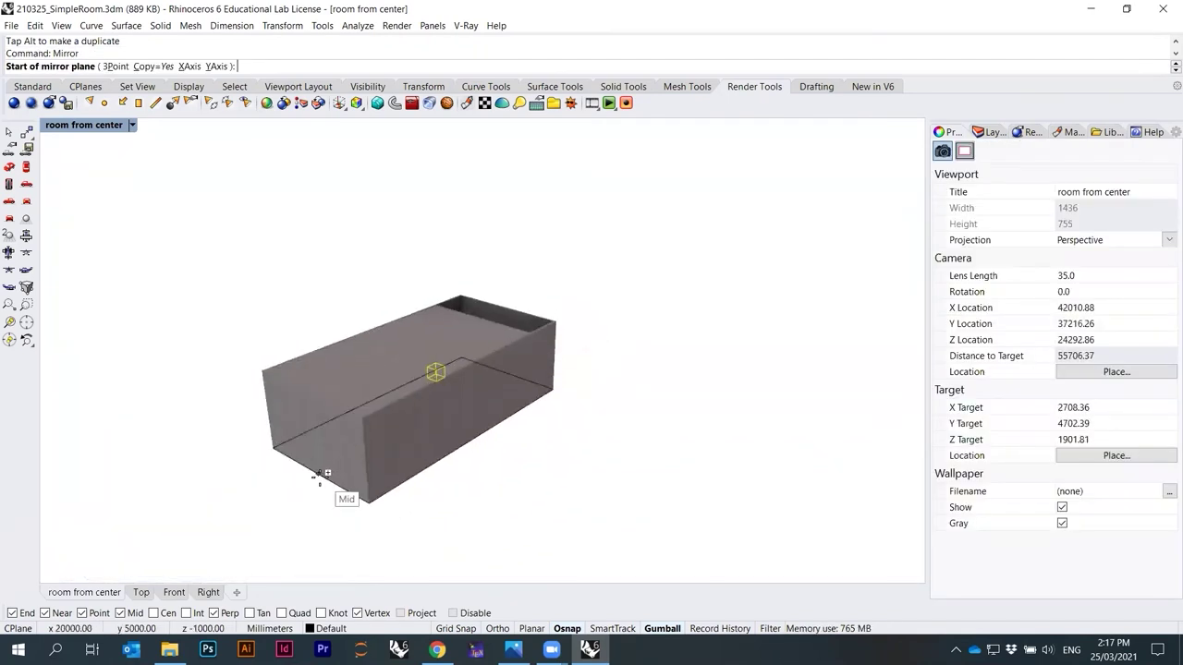
left_click(318, 474)
right_click_drag(351, 453, 491, 401)
scroll(541, 375, "up", 3)
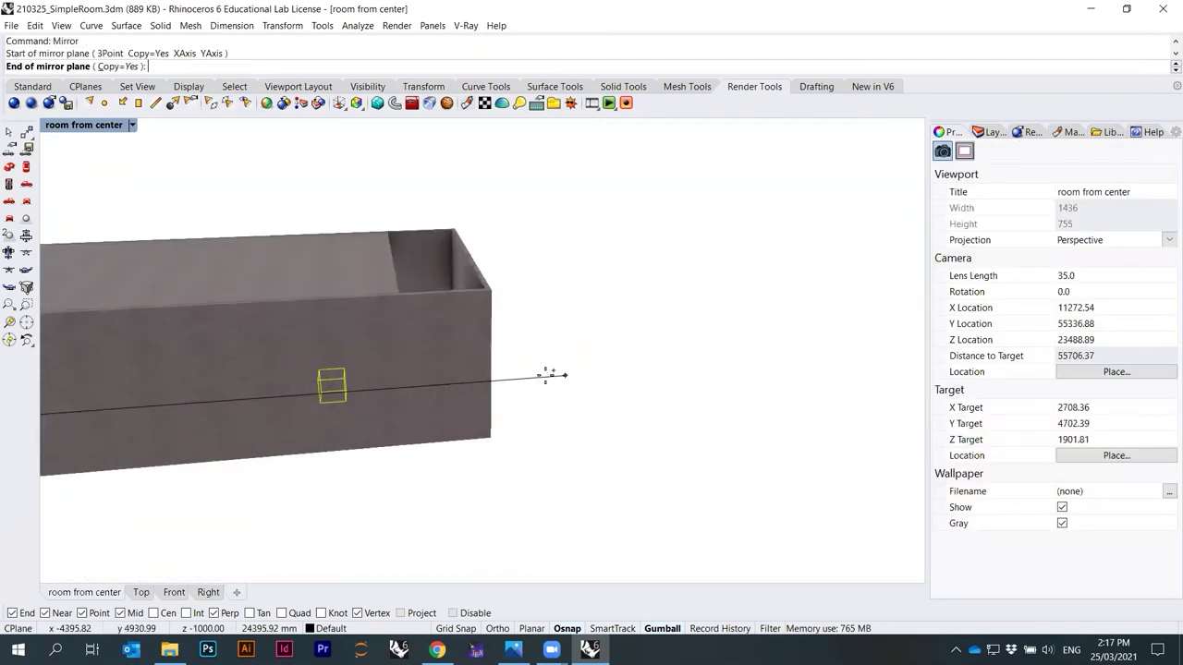
left_click(480, 379)
type("zs")
key("Return")
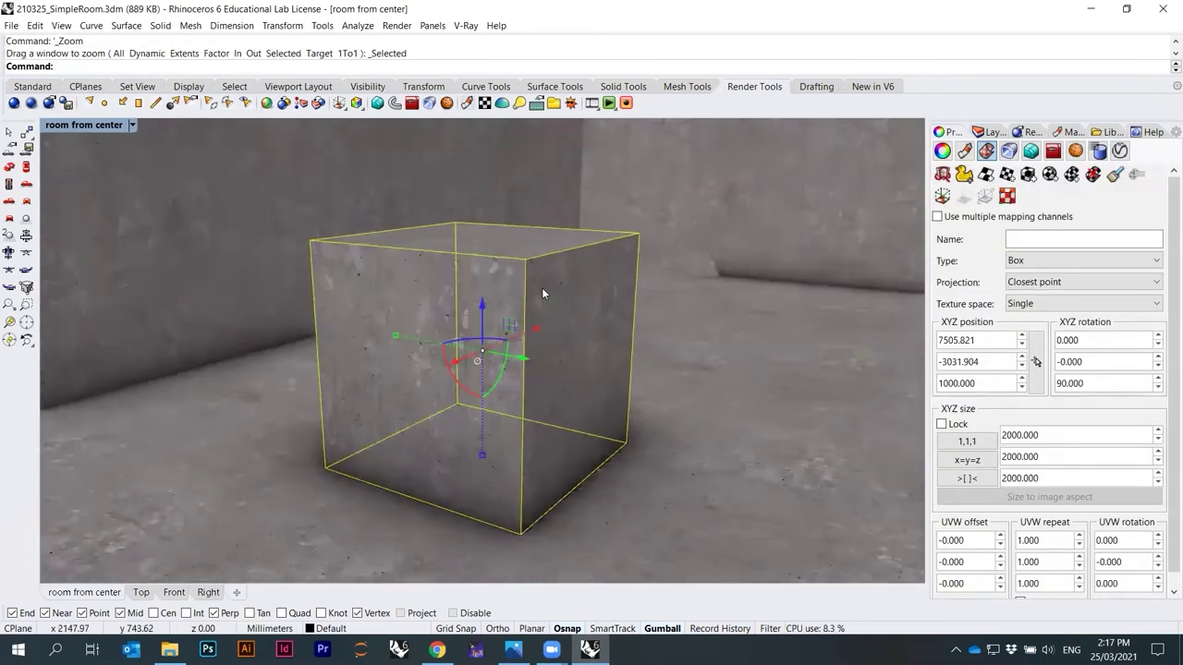
Select both front cubes and move them vertically about 1000 mm up off the floor.
scroll(542, 292, "down", 5)
right_click_drag(814, 301, 644, 329)
left_click(757, 323, "shift")
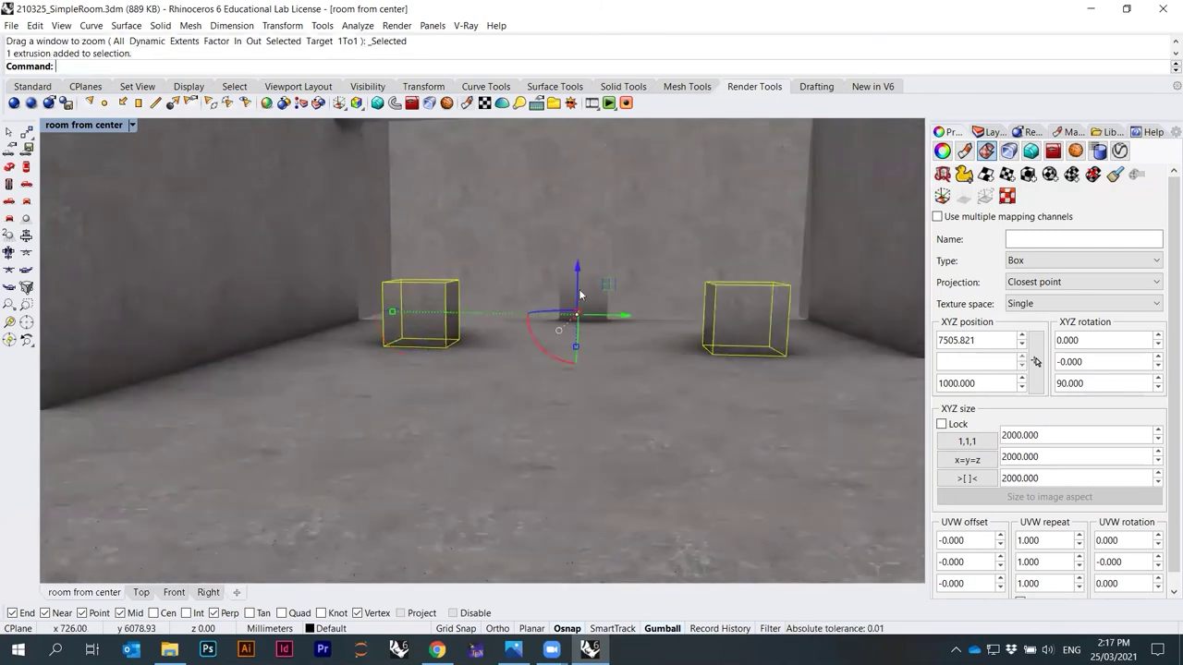
type("m")
key("Return")
left_click(800, 358)
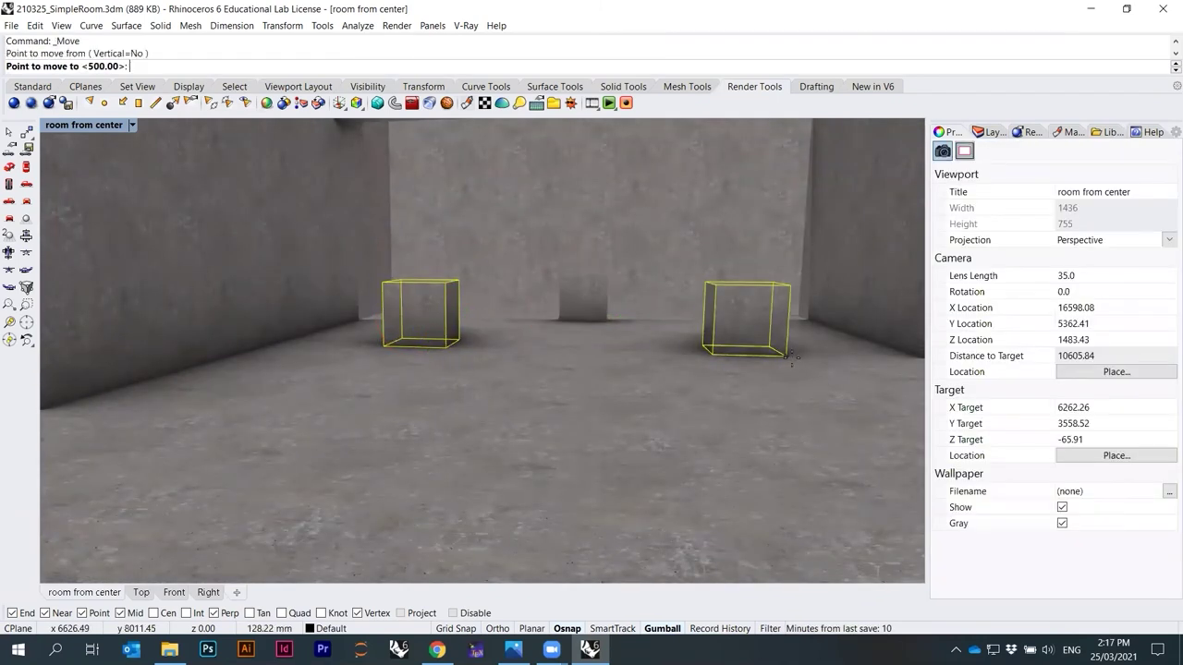
left_click(803, 287)
right_click_drag(638, 345, 739, 292)
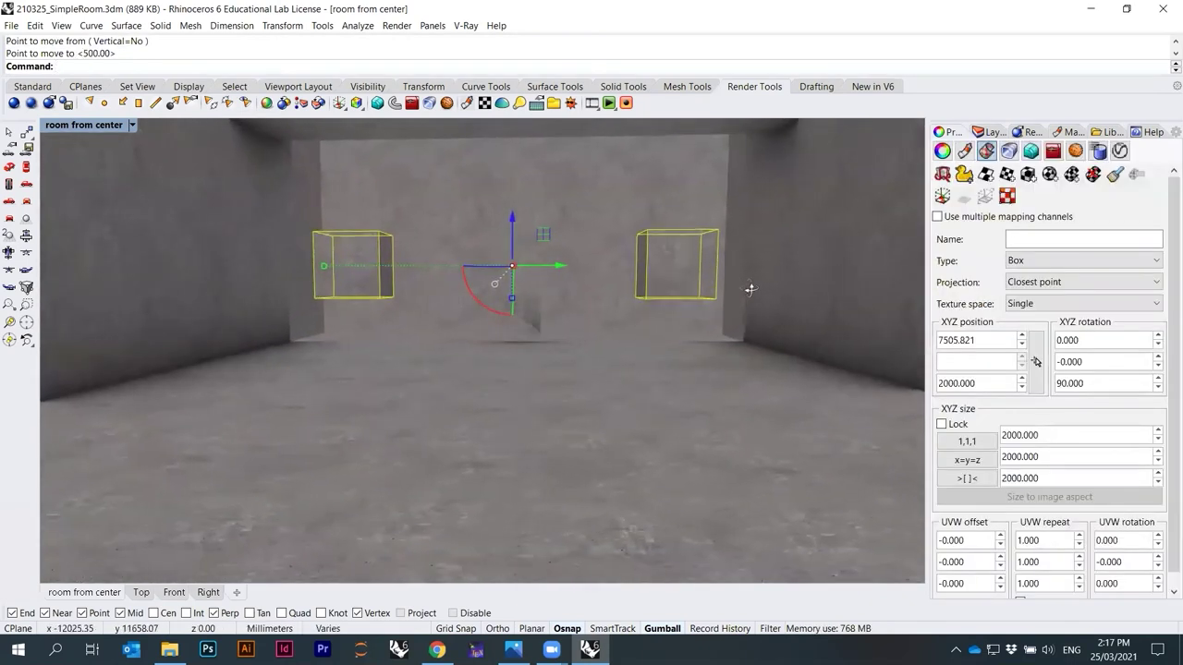
left_click(584, 299)
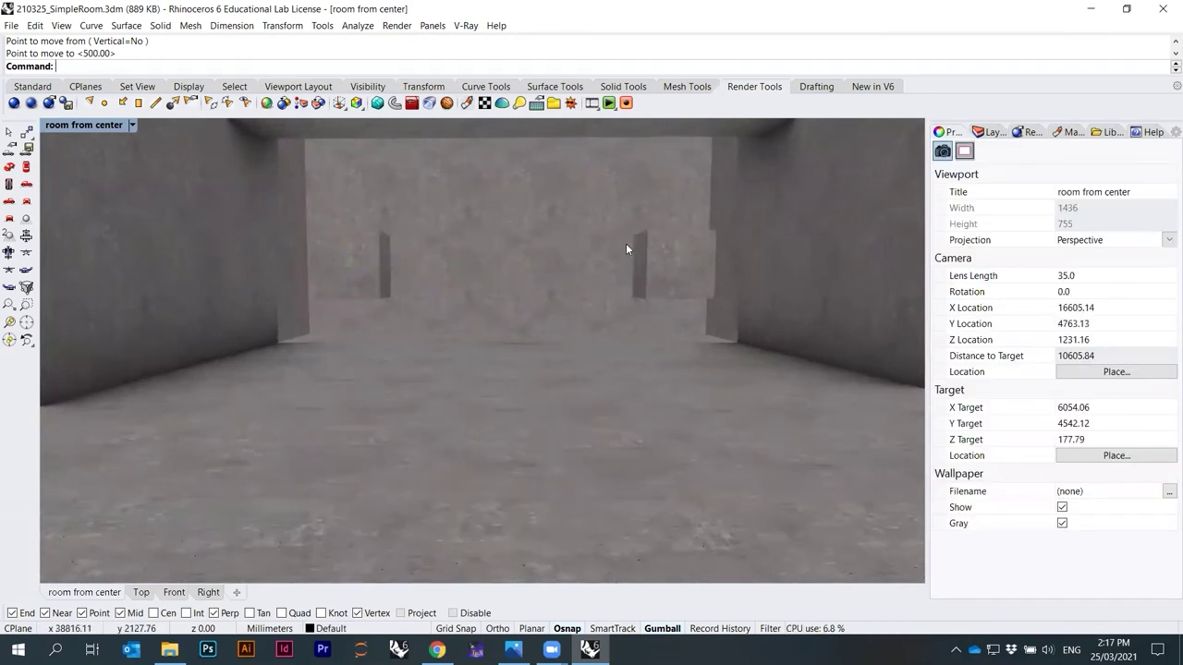
Reopen the V-Ray Asset Editor and set the directional light's color to white.
left_click(429, 25)
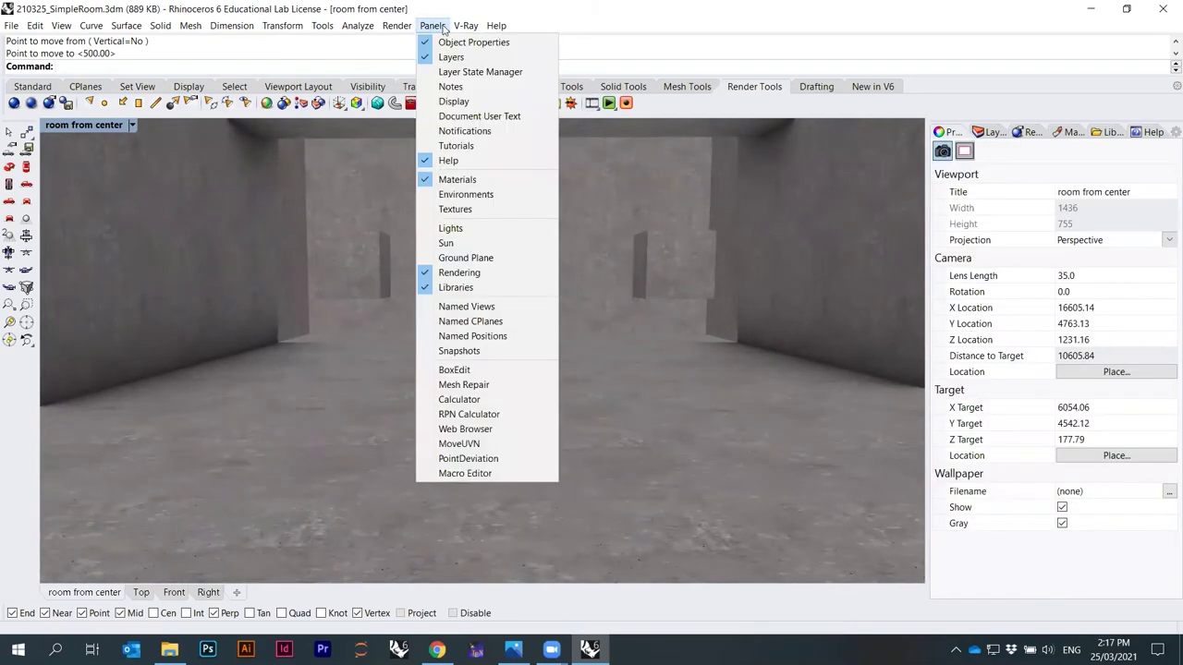
left_click(476, 43)
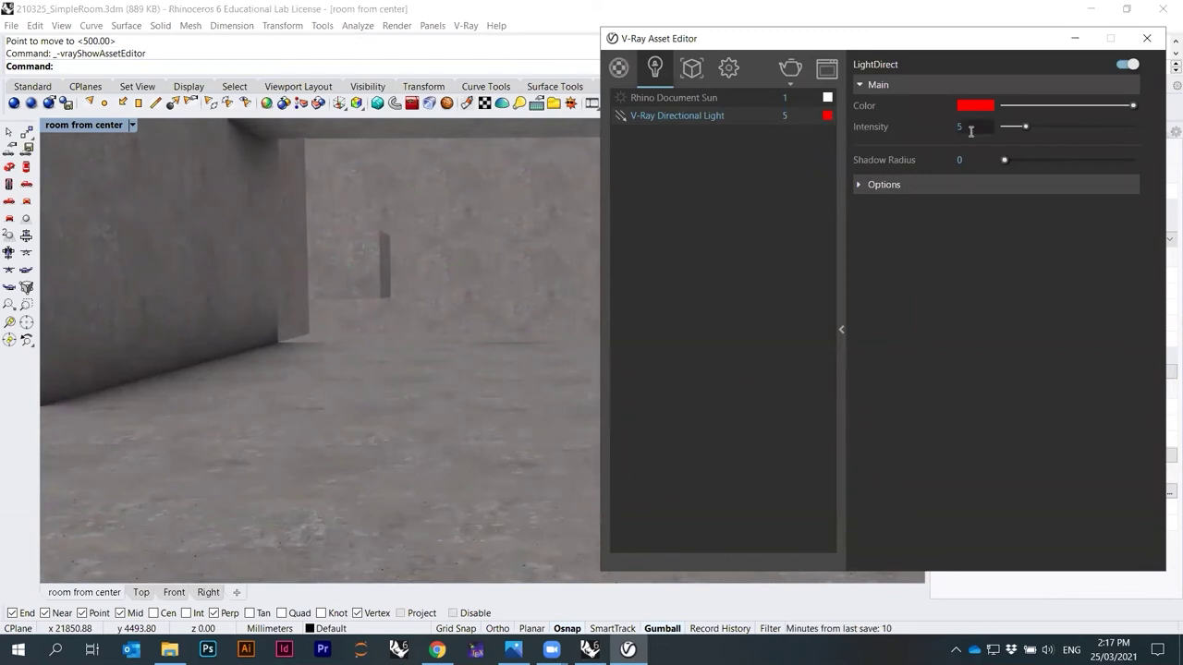
left_click(994, 109)
left_click(298, 148)
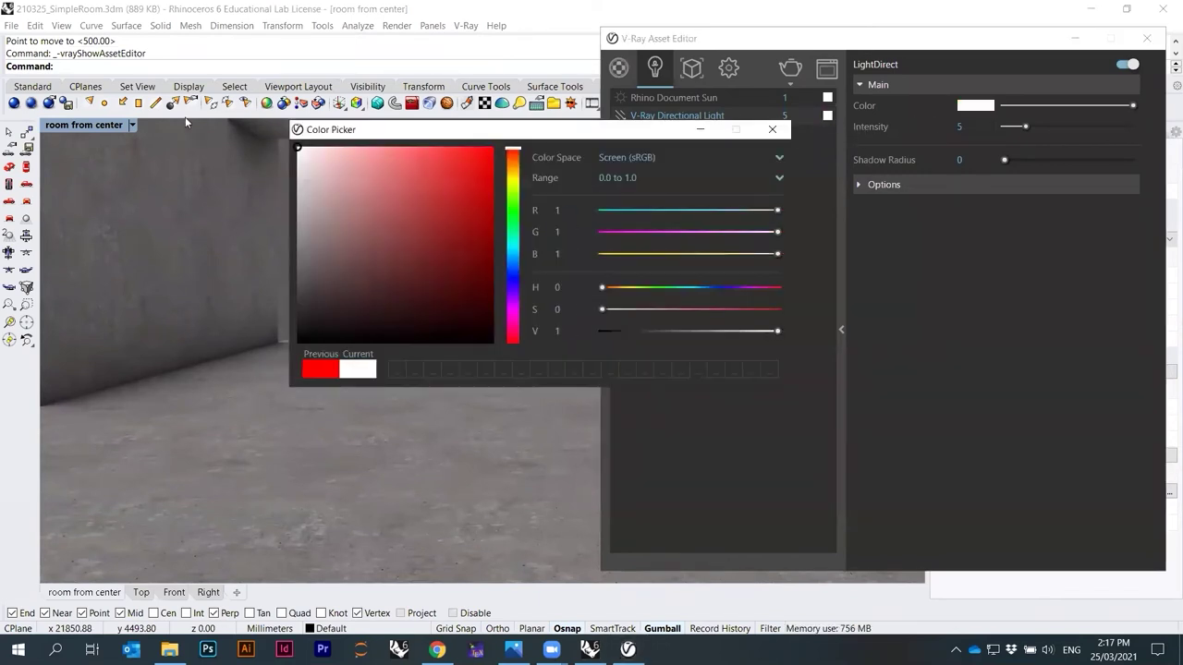
left_click(772, 129)
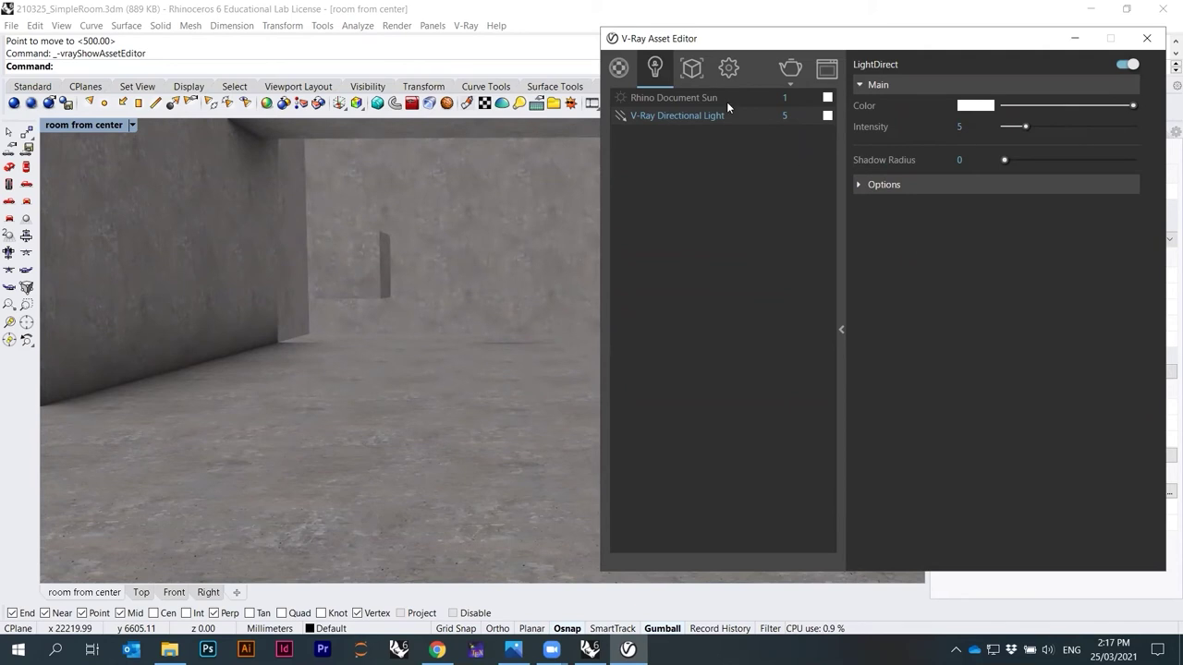
Select the left raised cube and bring LED SuperBlue from the material library's Emissive category into the scene.
left_click(616, 67)
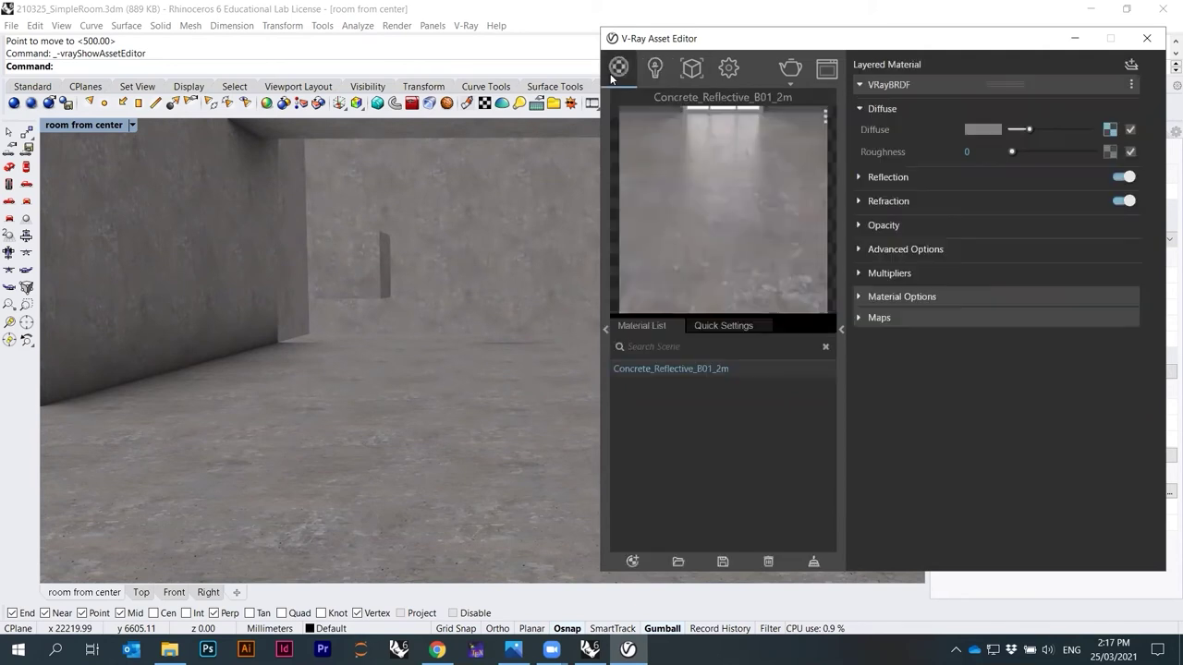
left_click(606, 330)
left_click_drag(606, 43, 798, 44)
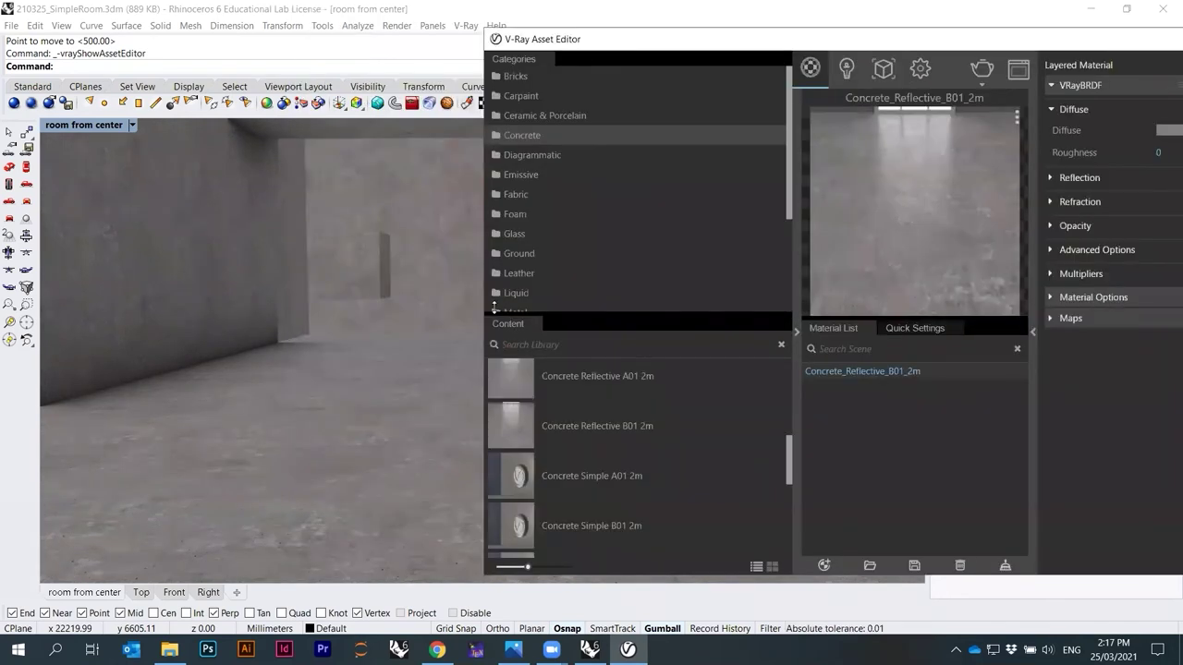
left_click(366, 256)
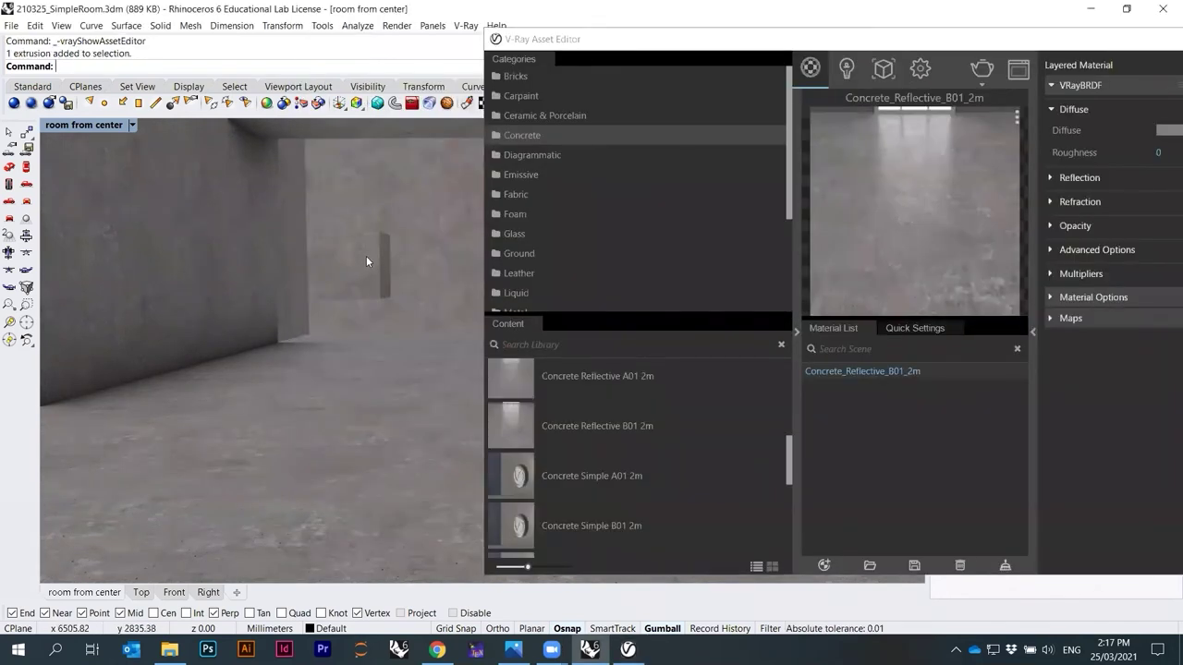
left_click(523, 180)
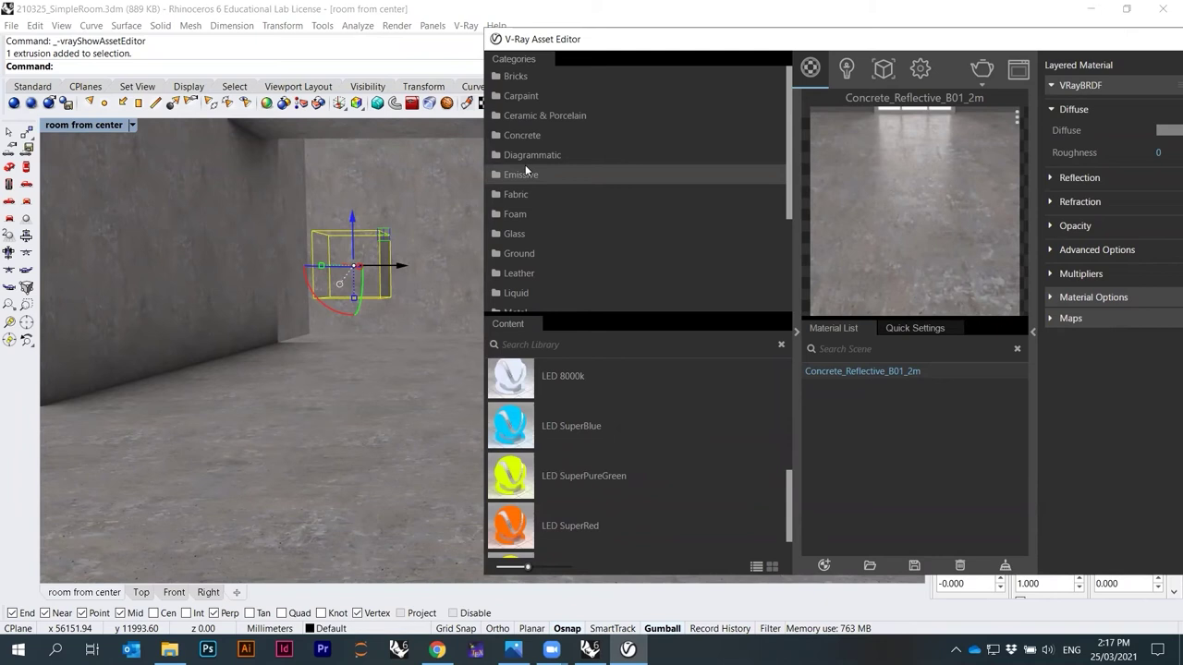
mouse_move(788, 485)
left_mouse_down()
mouse_move(794, 405)
mouse_move(792, 482)
left_mouse_up()
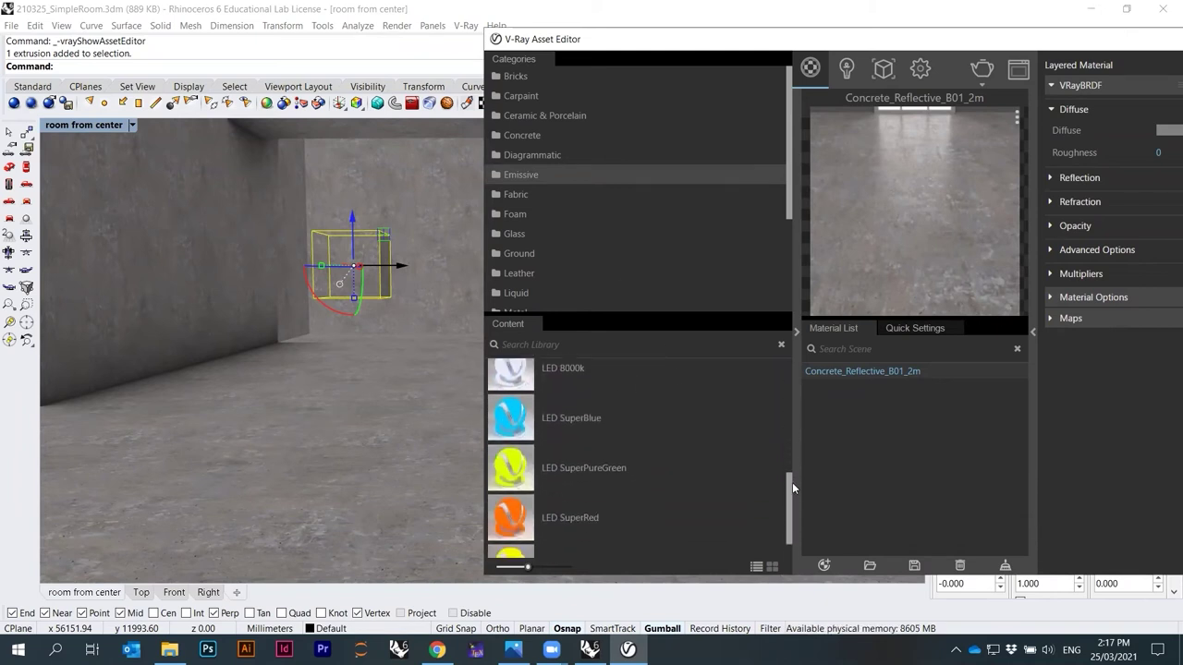
right_click(518, 420)
left_click(550, 444)
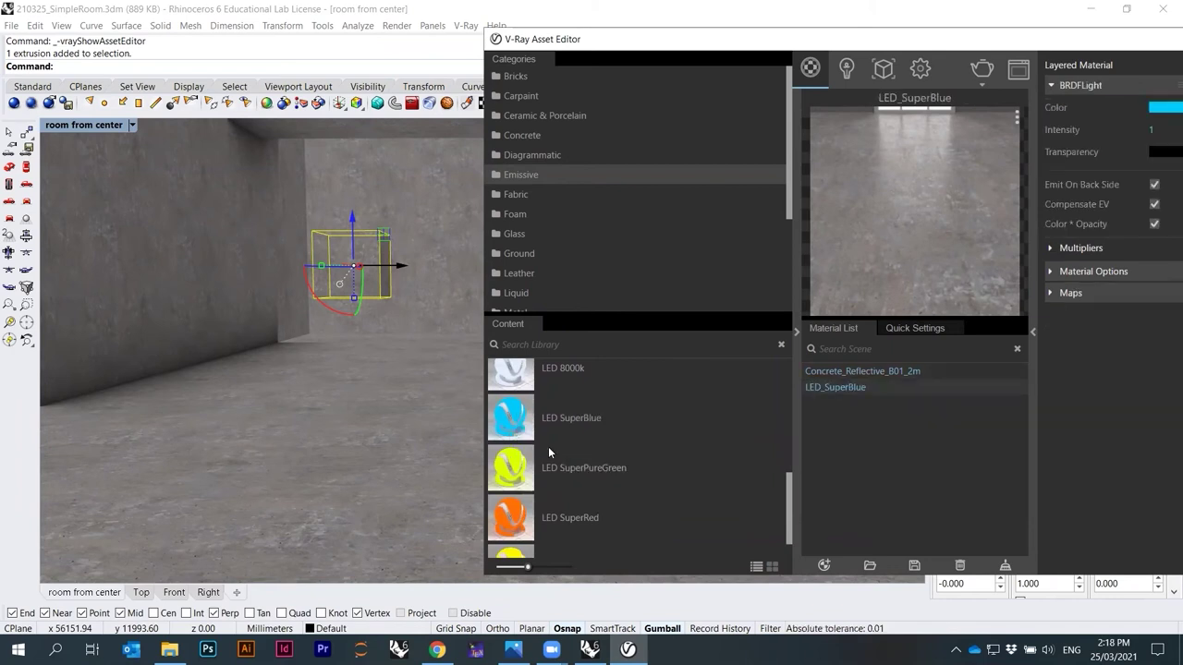
Select the right raised cube and apply LED SuperRed from the material library's Emissive category to it.
left_click_drag(895, 33, 708, 68)
left_click(680, 257)
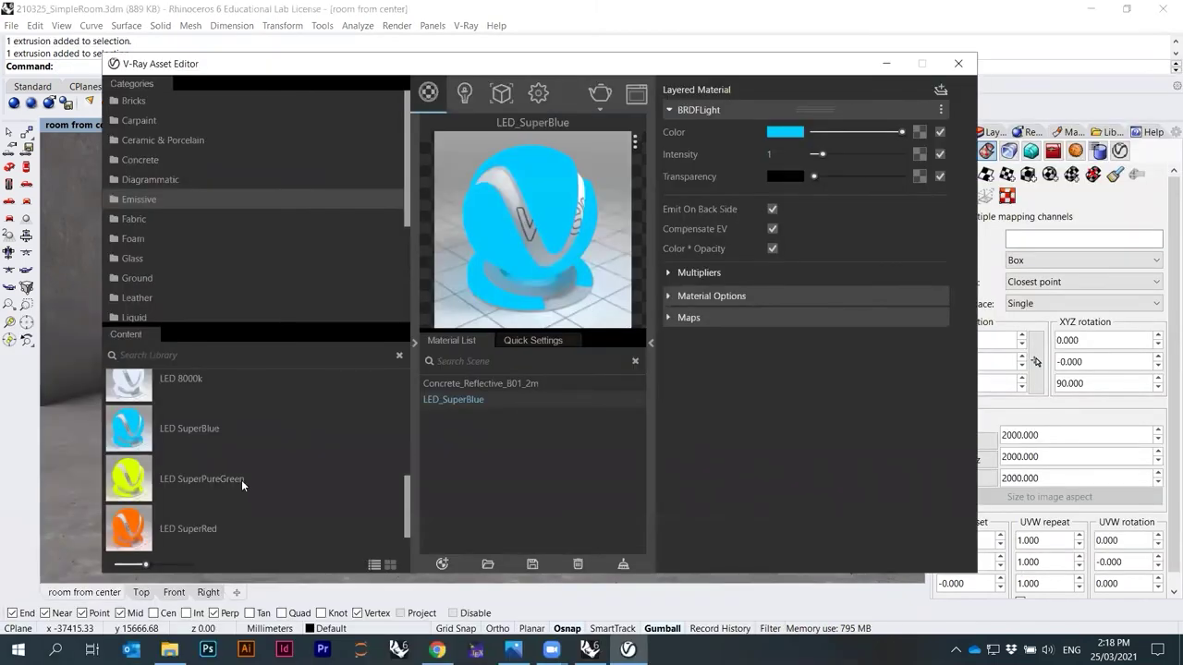
scroll(405, 513, "down", 1)
scroll(404, 508, "up", 1)
scroll(397, 504, "down", 1)
right_click(141, 488)
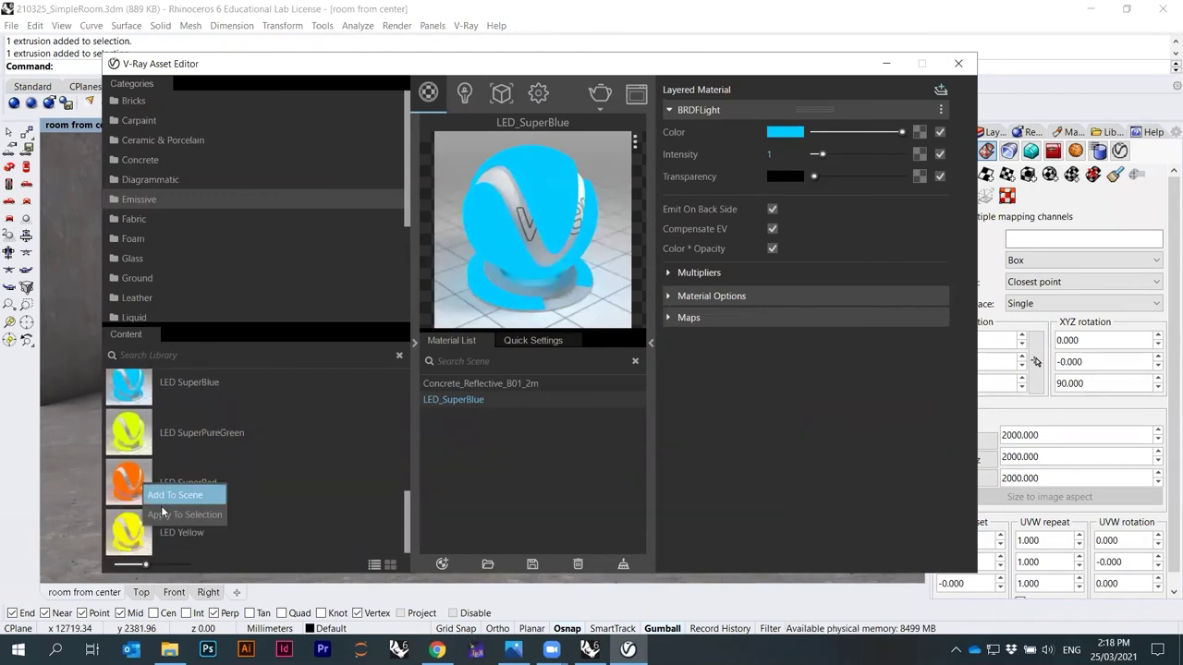
left_click(160, 512)
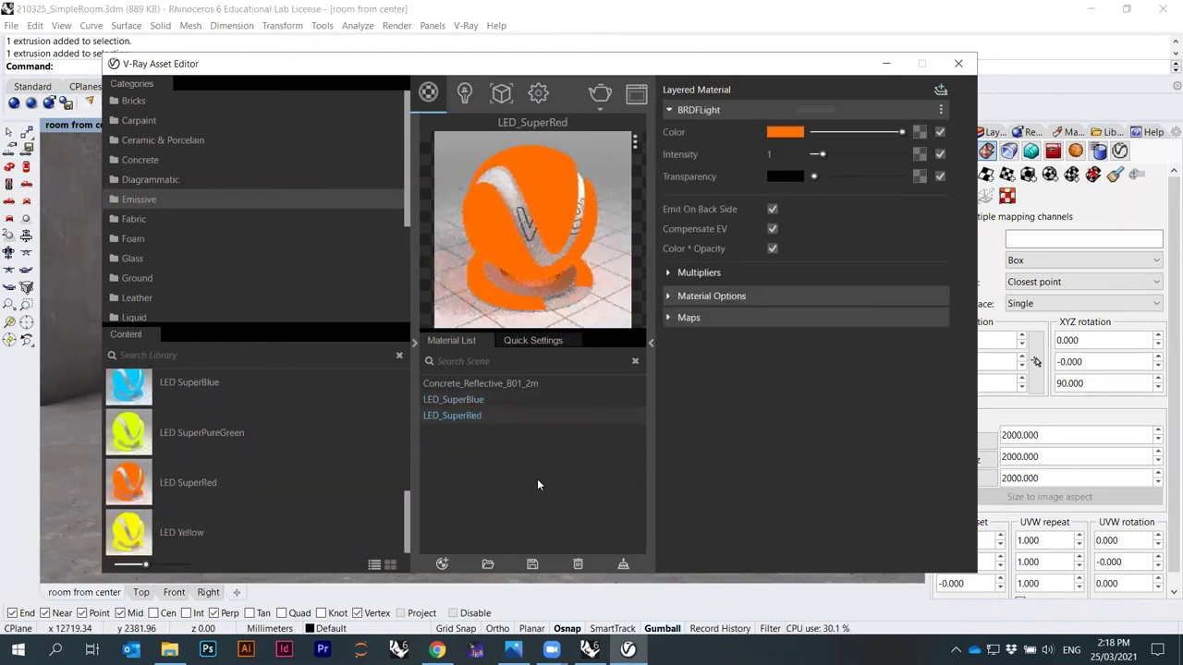
Deselect the cube and close the V-Ray Asset Editor.
left_click_drag(786, 65, 771, 403)
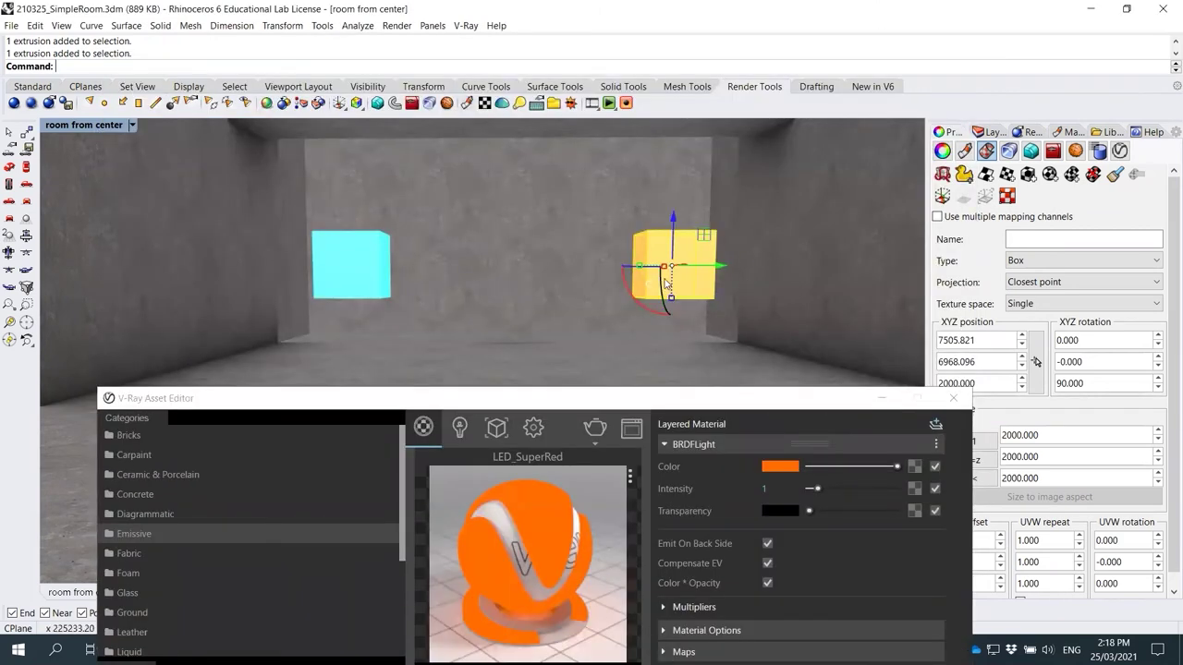
left_click(525, 250)
key("Escape")
right_click_drag(584, 264, 592, 291)
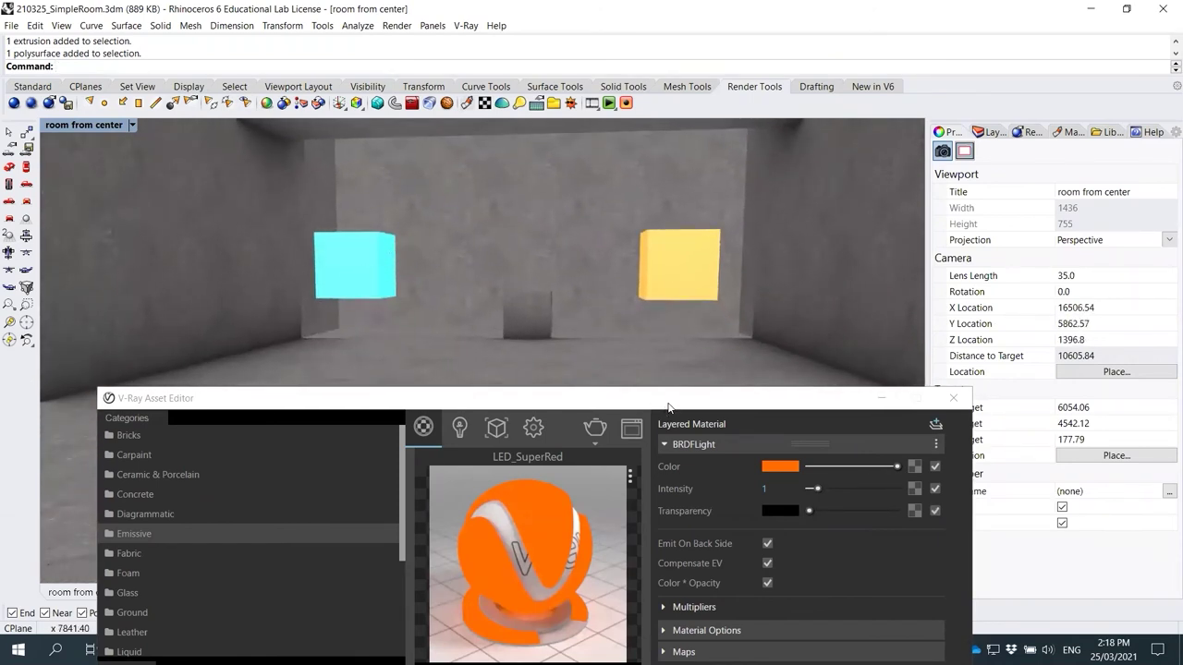
left_click_drag(668, 406, 733, 157)
left_click(1020, 159)
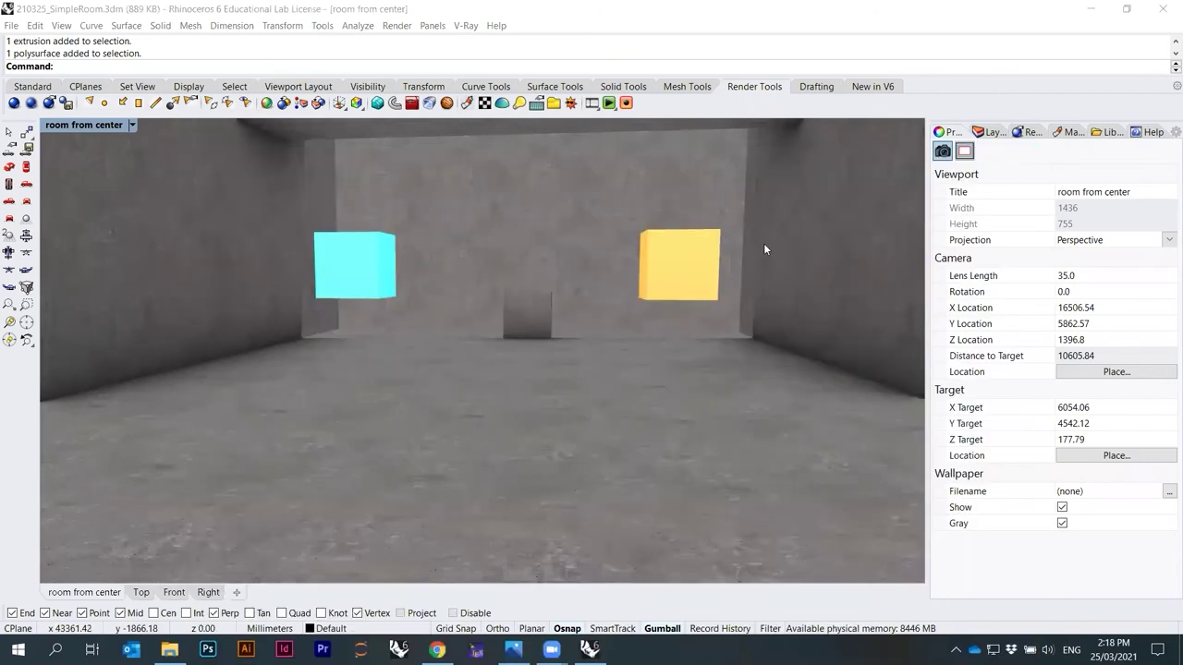
Restore the saved "room from center" named view and save the model file.
right_click_drag(475, 268, 518, 369)
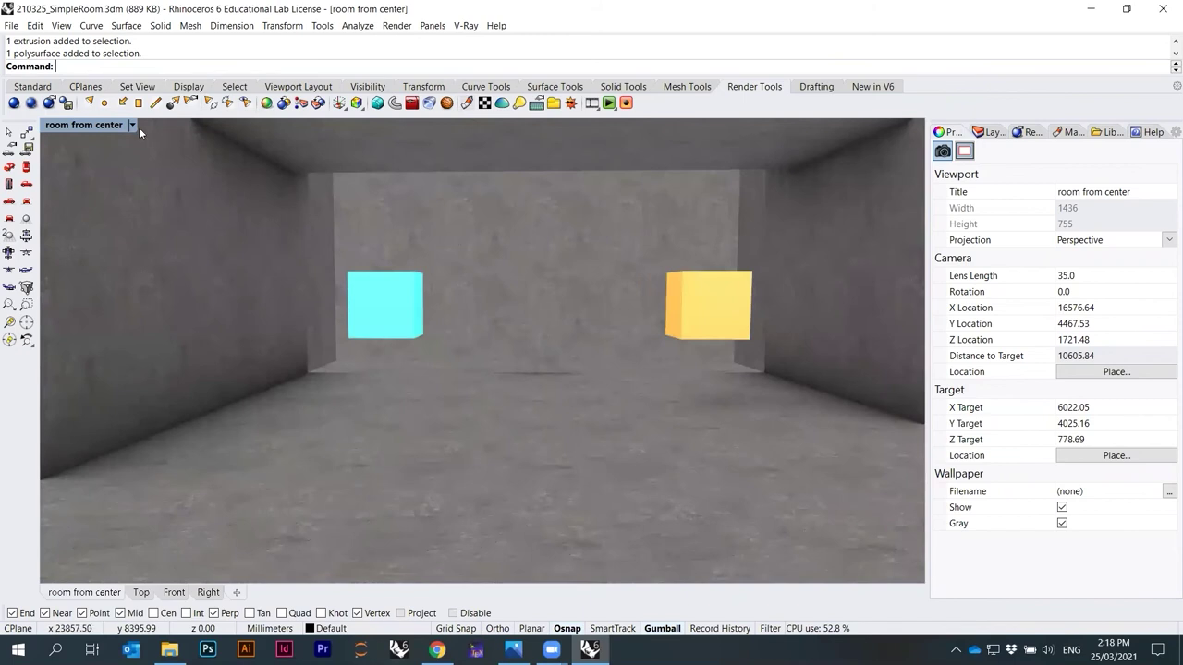
left_click(134, 125)
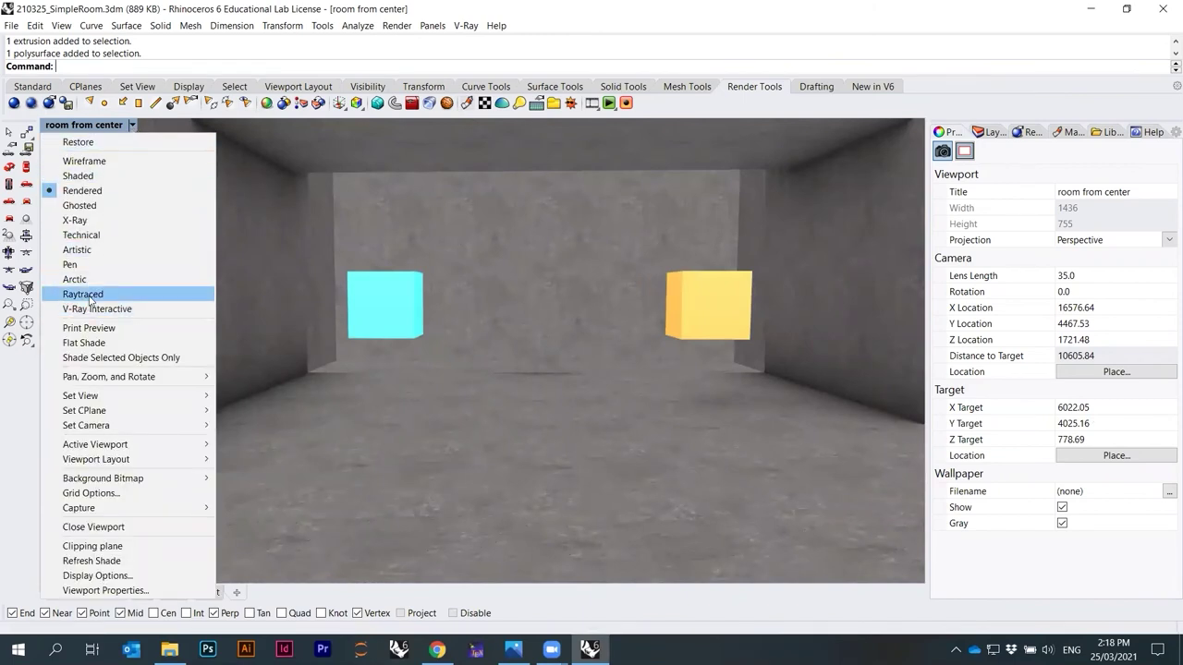
mouse_move(92, 395)
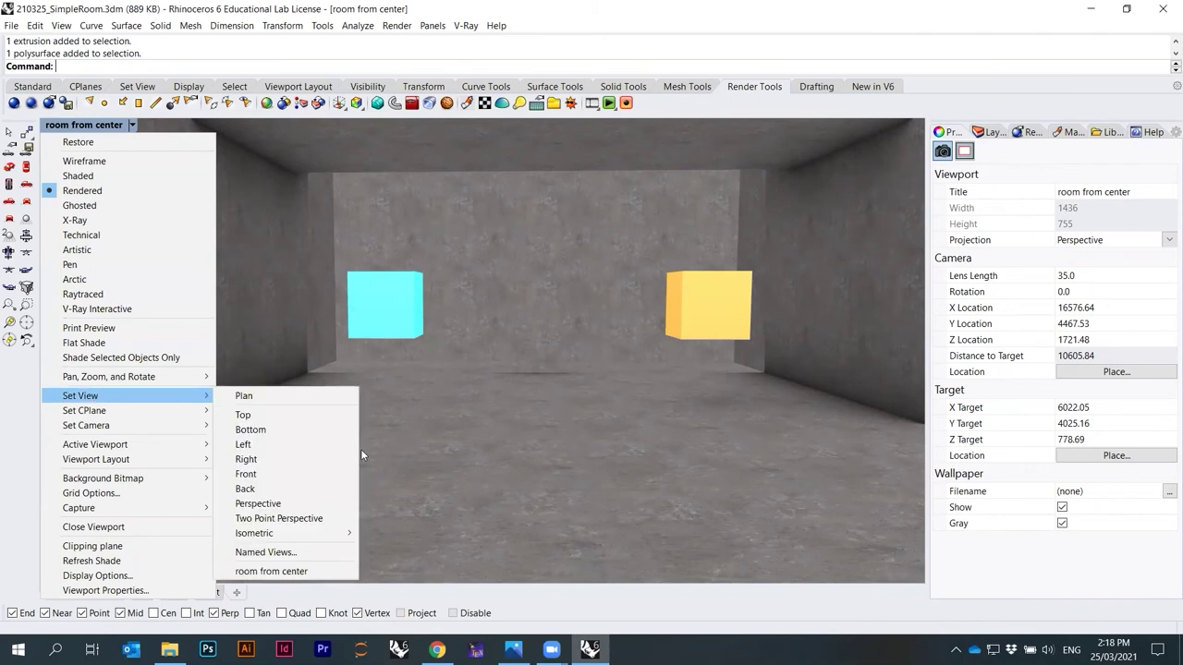
left_click(270, 571)
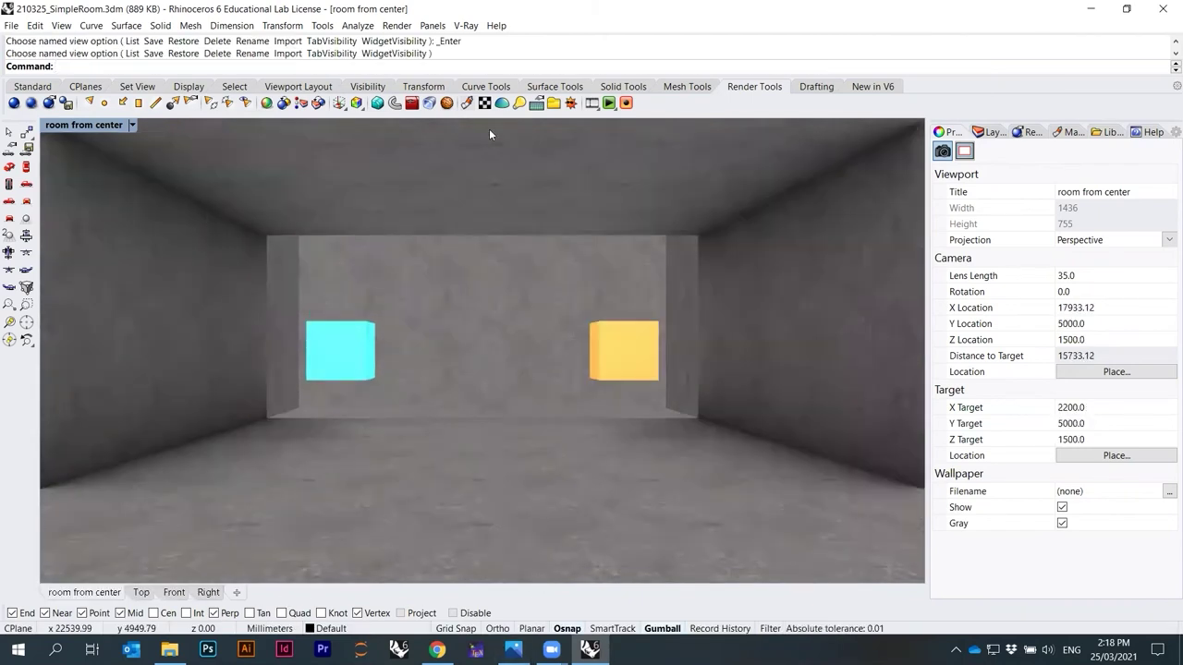
key("ctrl+s")
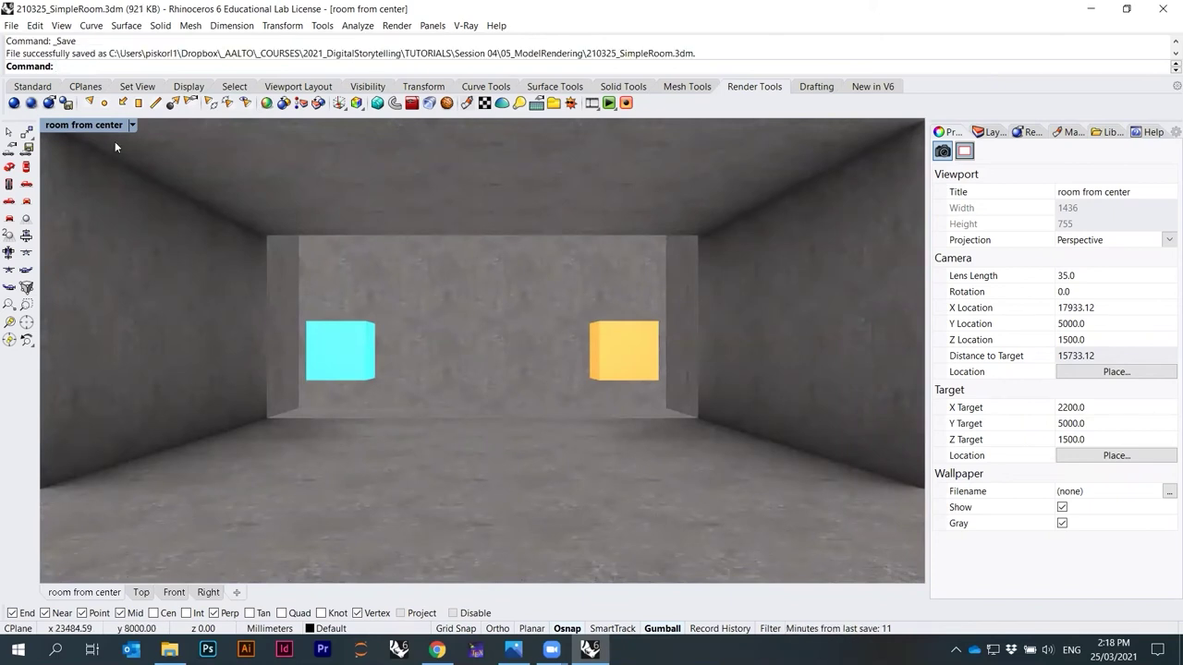
Render the view with V-Ray, save the image as 210325_SimpleRoom_09.png and close the frame buffer.
left_click(14, 103)
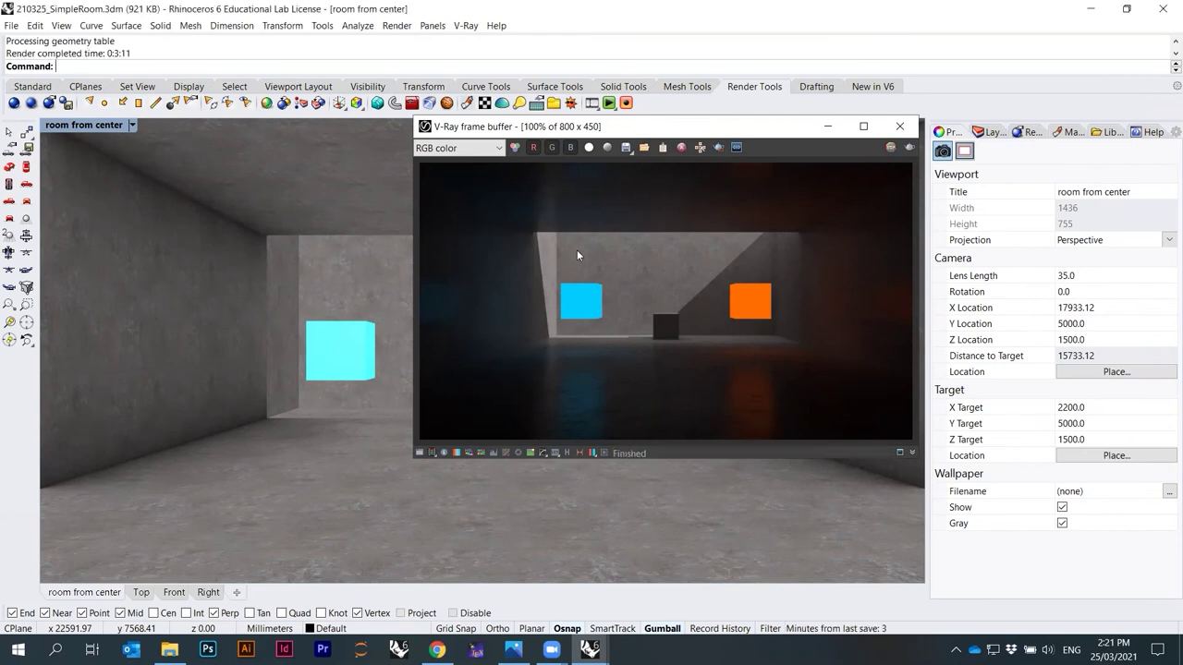
left_click(627, 148)
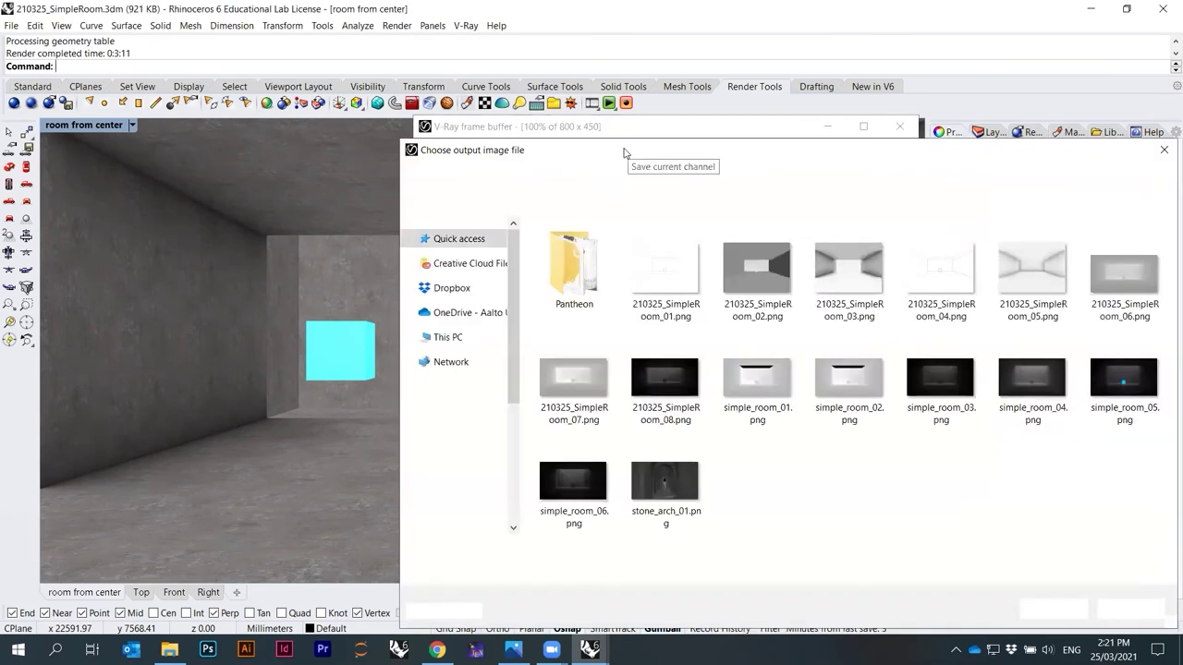
left_click(665, 381)
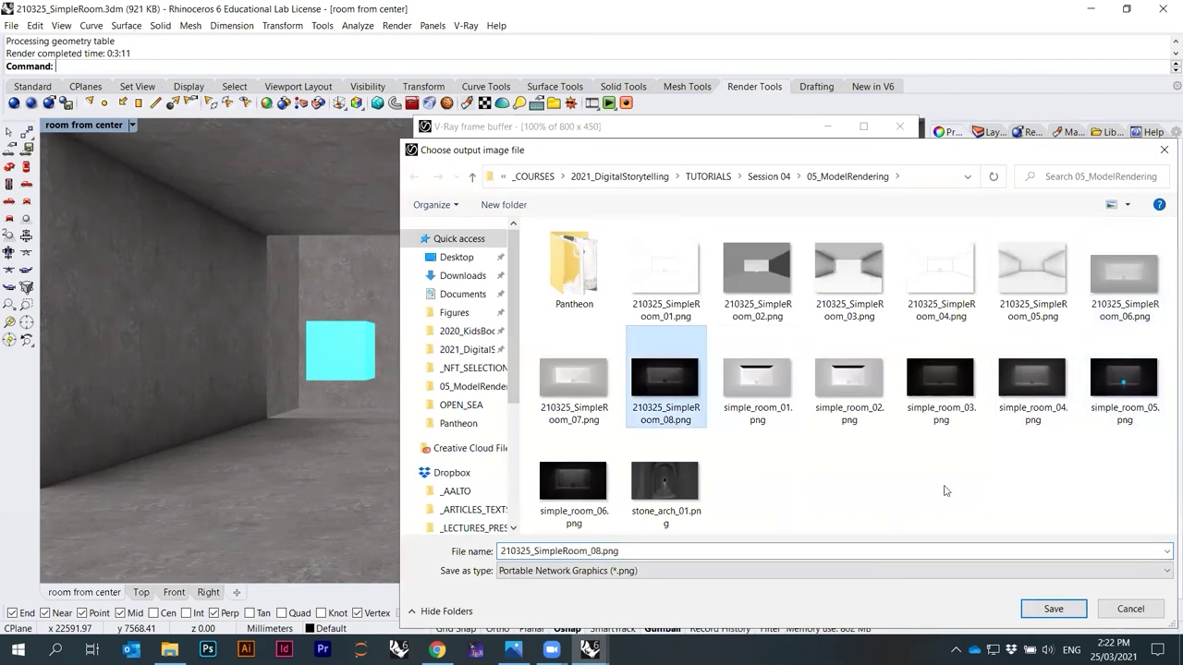
left_click(603, 550)
left_click(603, 550)
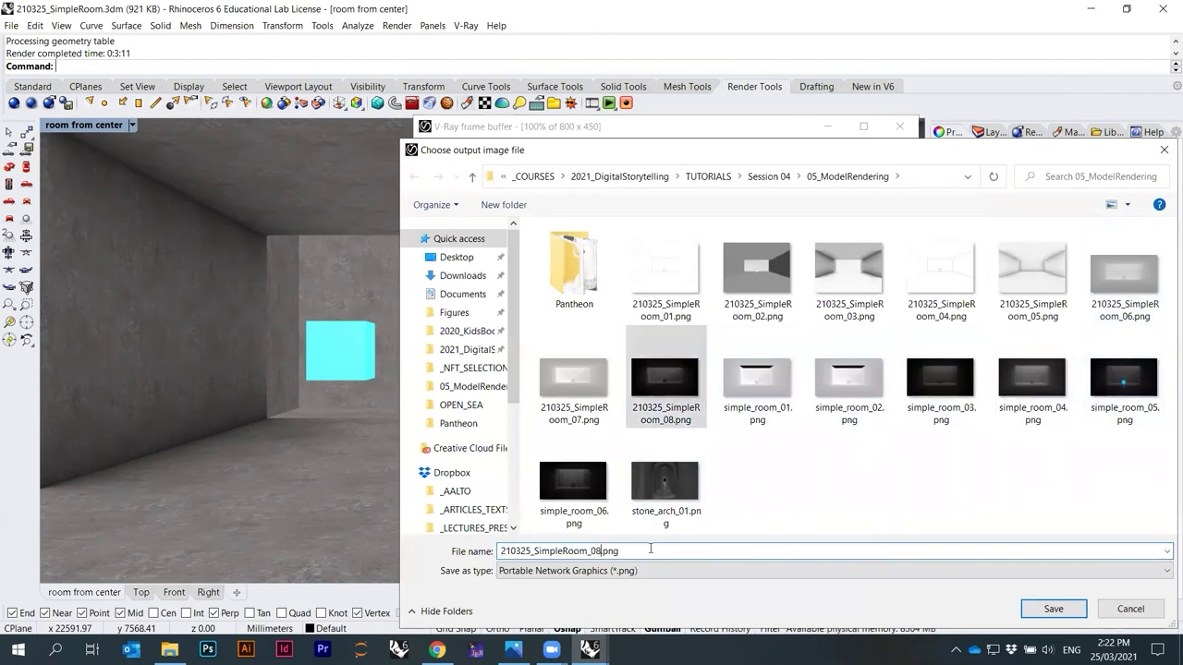
key("BackSpace")
type("9")
key("Return")
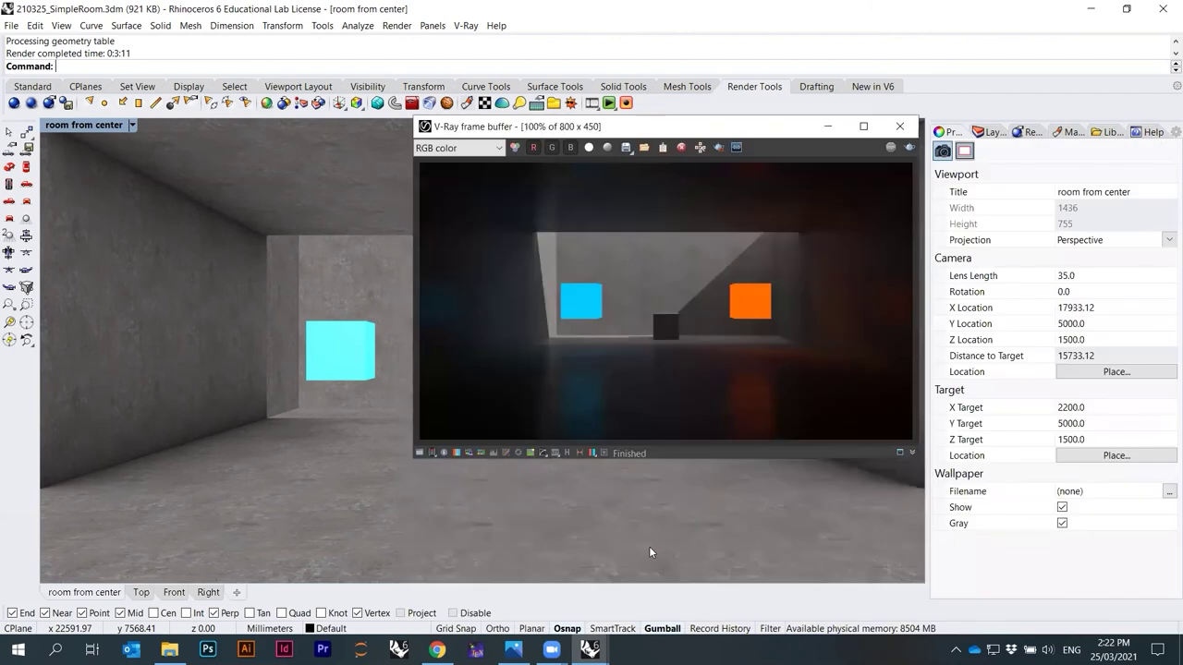
left_click(896, 127)
Hide the blue and orange emissive cubes.
left_click(327, 356)
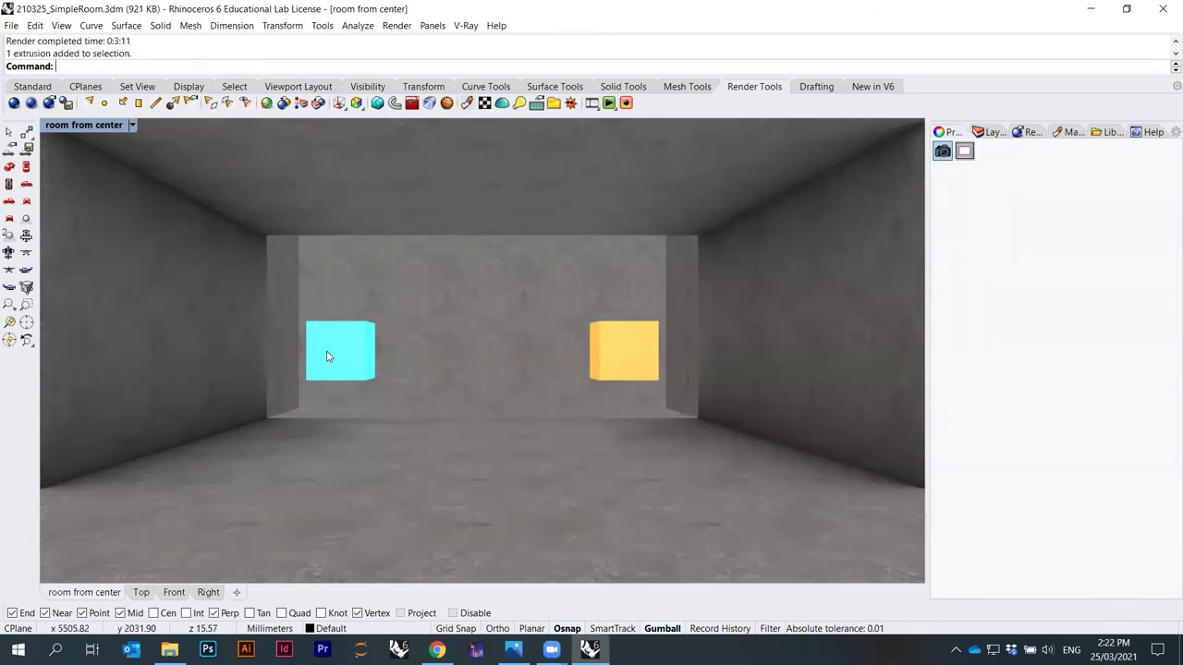
left_click(610, 354, "shift")
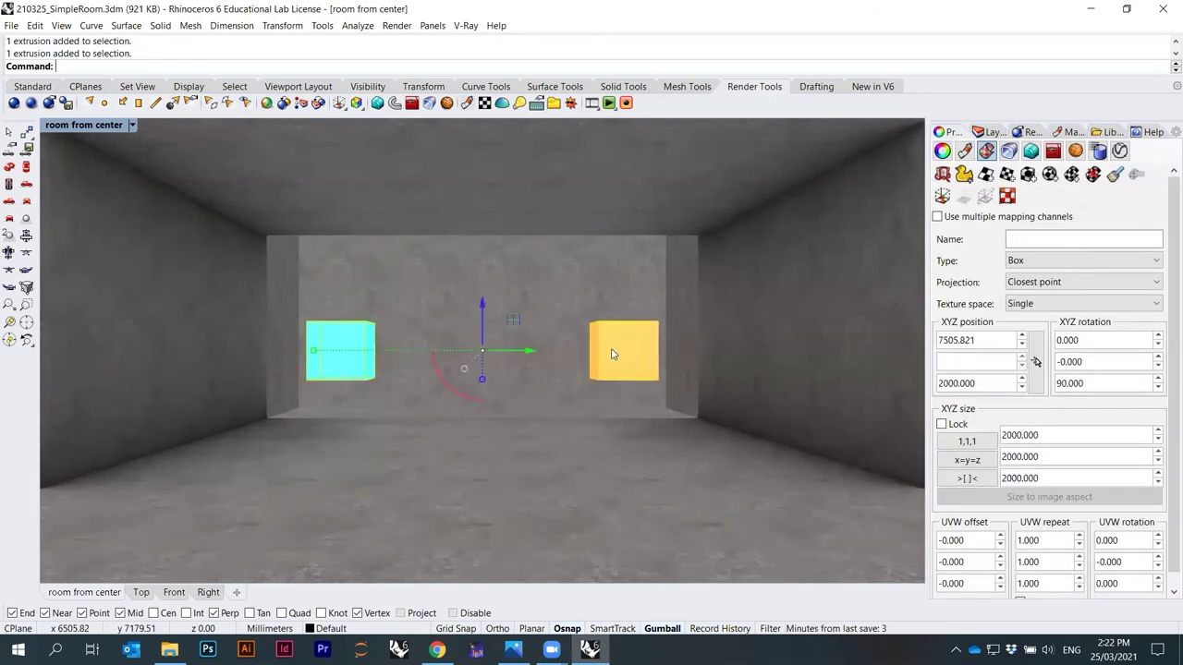
type("Hide")
key("Return")
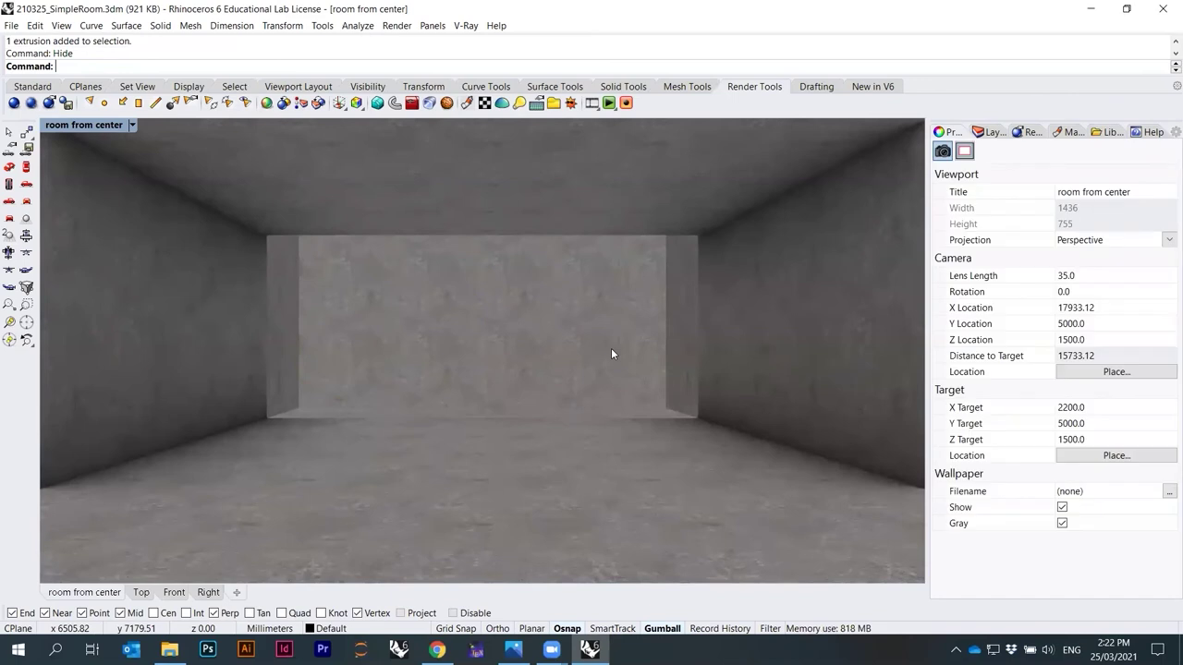
Set the perspective viewport's display mode to Shaded, looking down on the room's open end from above.
right_click_drag(449, 325, 487, 324)
scroll(488, 330, "up", 4)
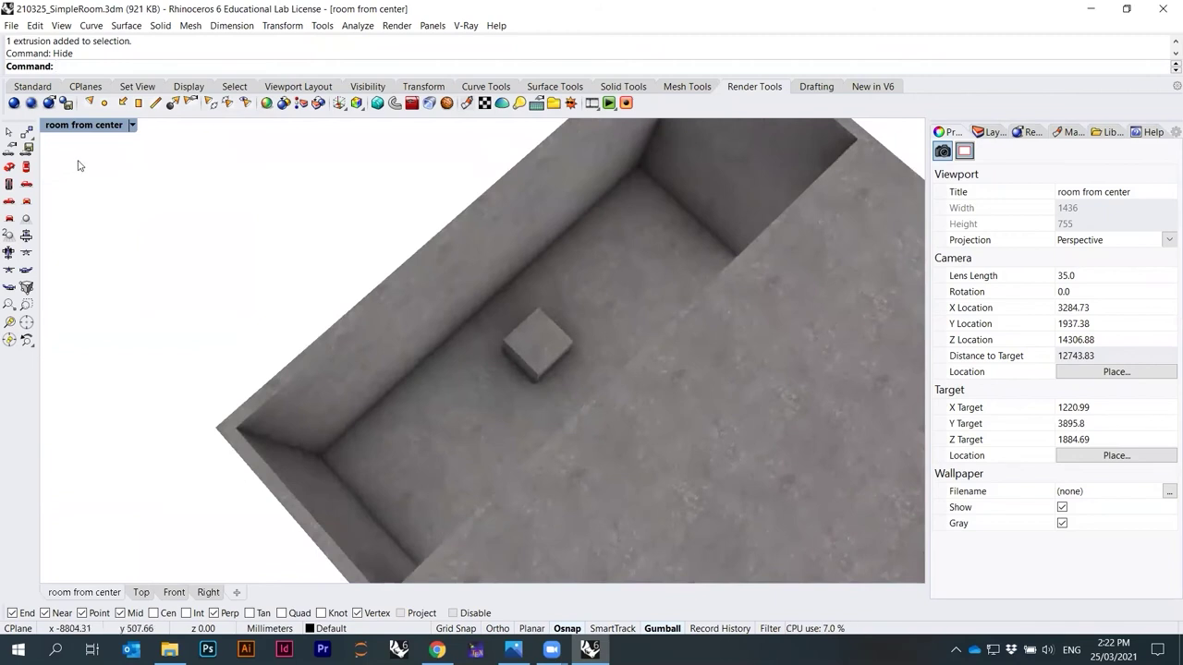
left_click(133, 125)
left_click(133, 126)
left_click(133, 126)
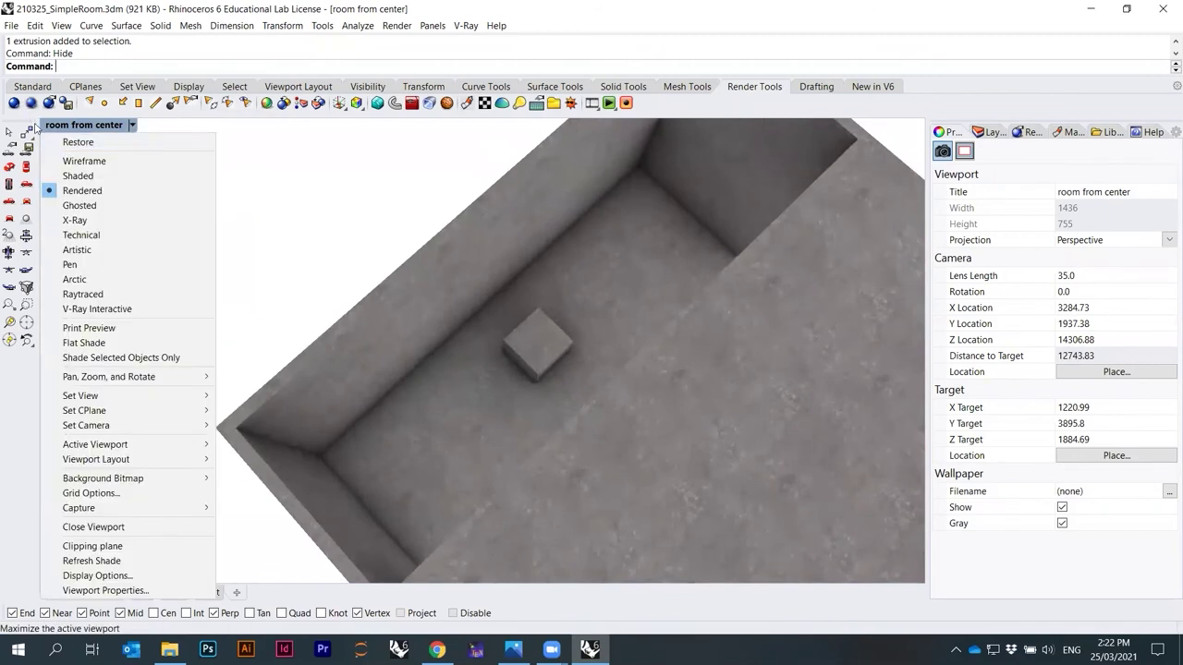
left_click(87, 177)
right_click_drag(224, 283, 362, 340)
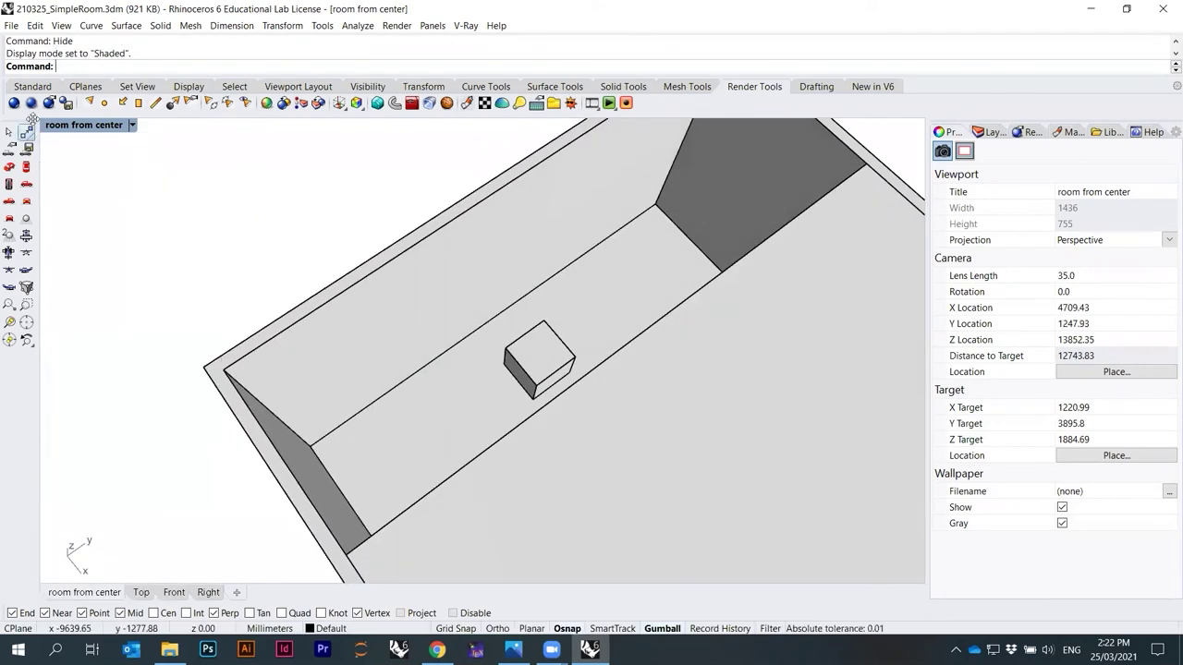
Start a control-point curve, maximize the Top view and set its display mode to Shaded.
left_click(25, 88)
left_click(28, 150)
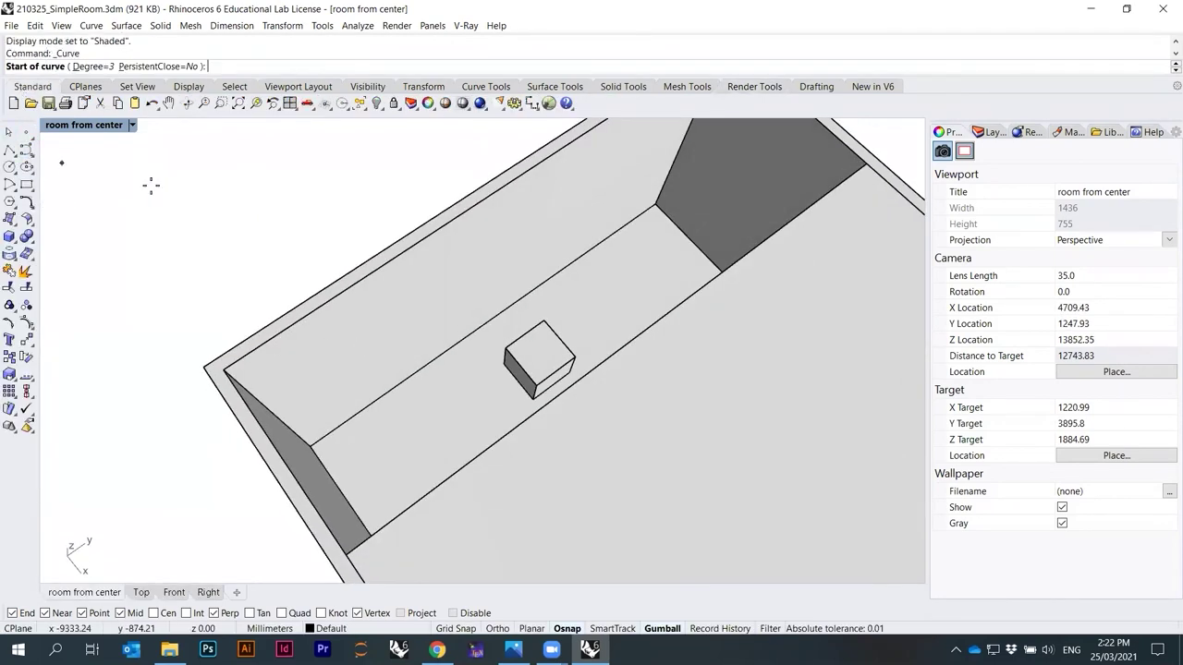
right_click_drag(431, 346, 149, 161)
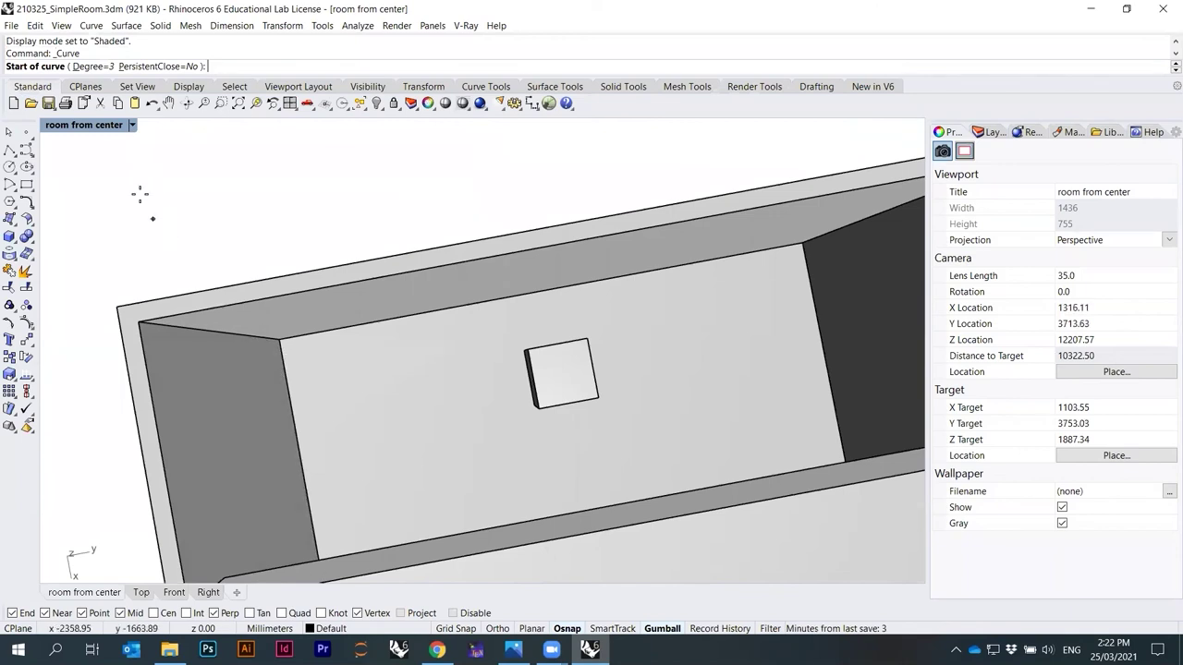
double_click(112, 126)
double_click(56, 127)
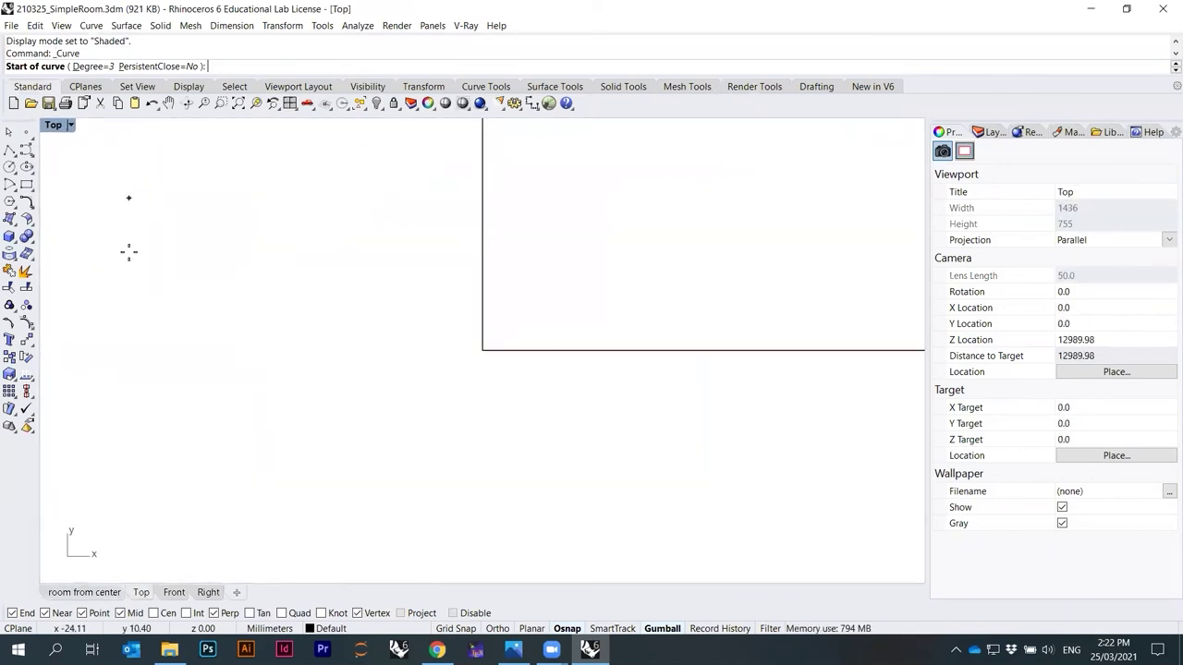
scroll(230, 528, "down", 5)
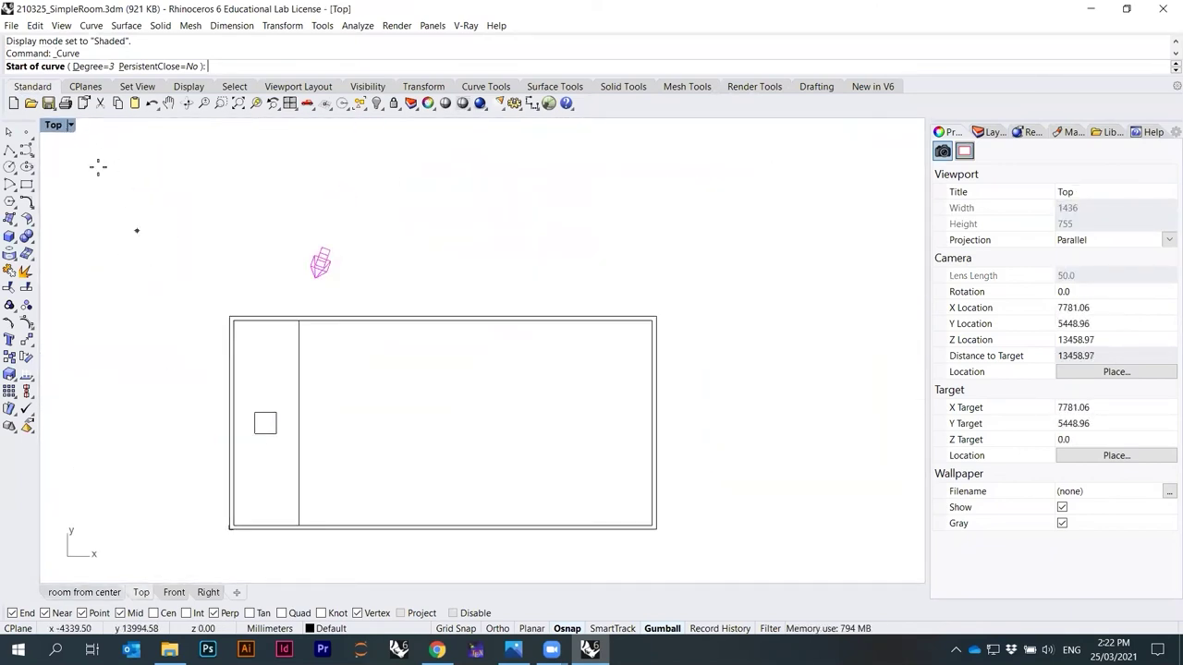
left_click(72, 124)
left_click(77, 176)
left_click(84, 592)
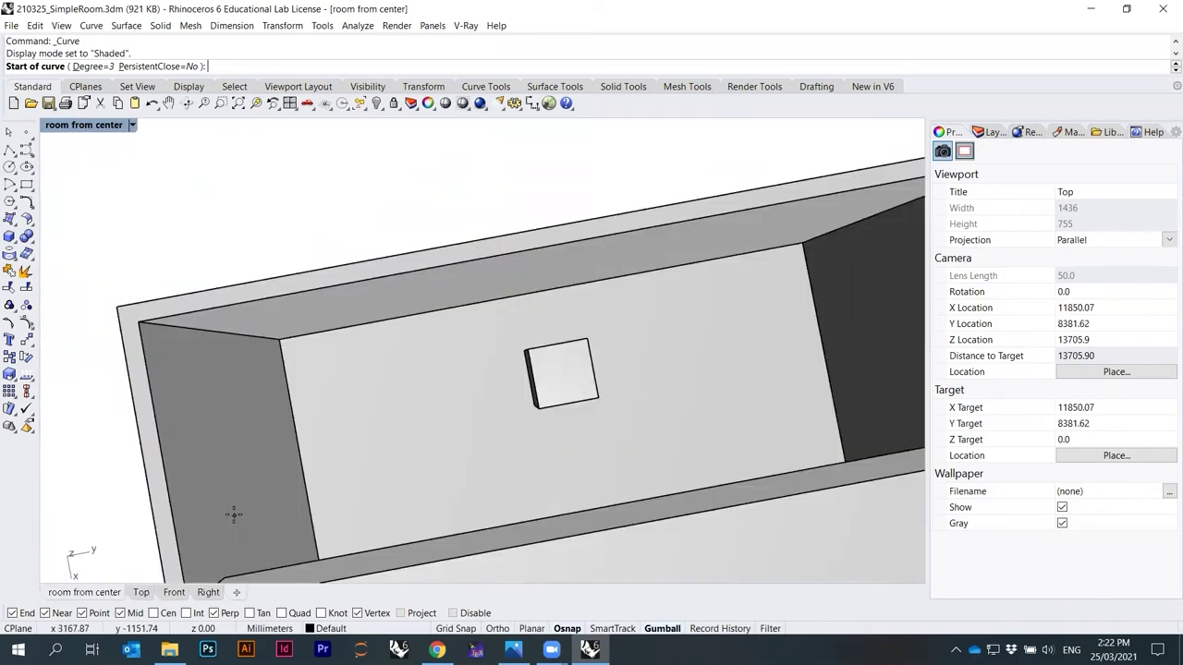
scroll(348, 361, "down", 3)
left_click(110, 124)
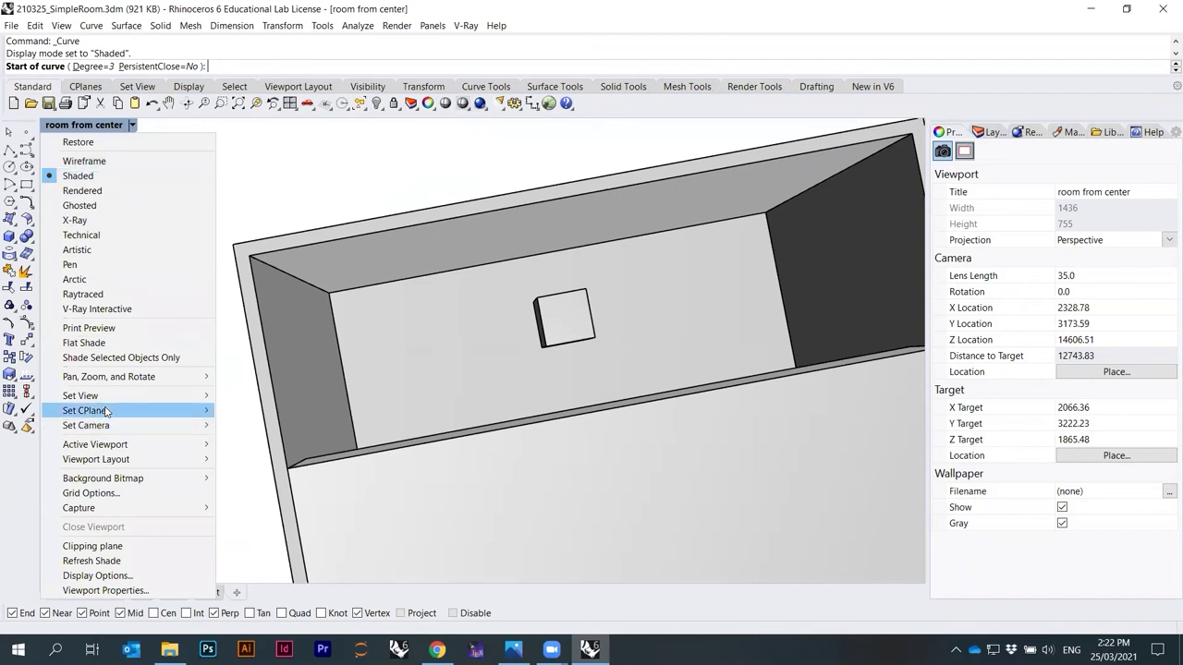
left_click(78, 141)
double_click(52, 125)
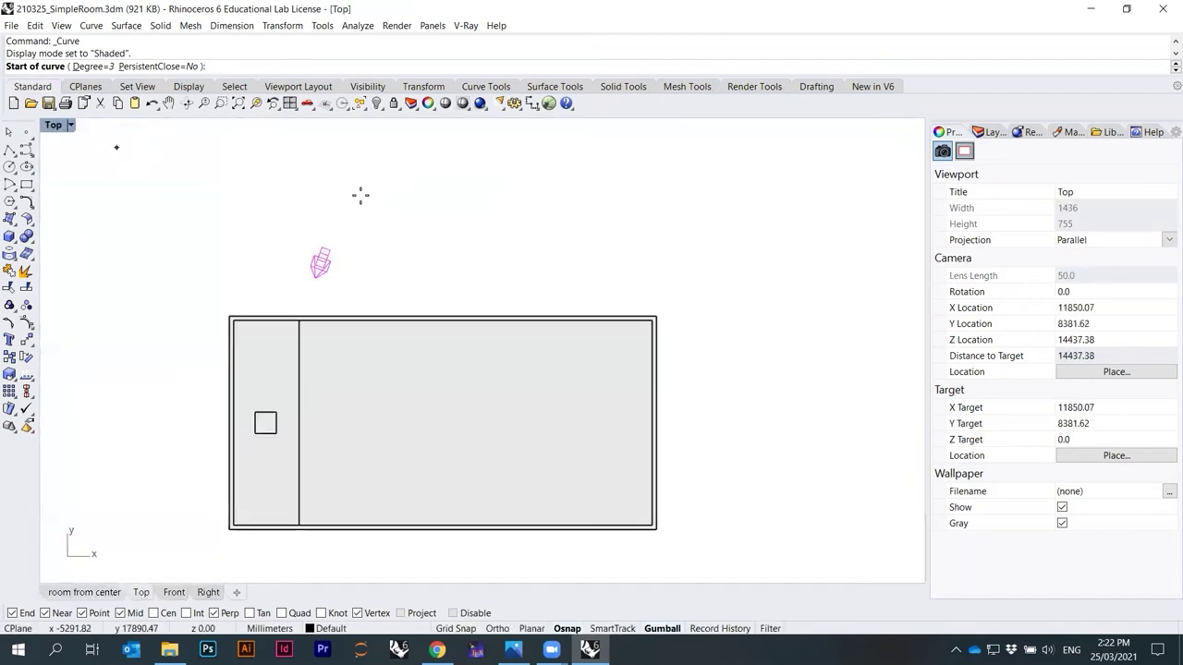
Draw a winding degree-3 curve in the Top view through the room's narrow end strip, passing beside the floor cube and spanning the room's full width.
scroll(344, 368, "up", 5)
left_click(265, 345)
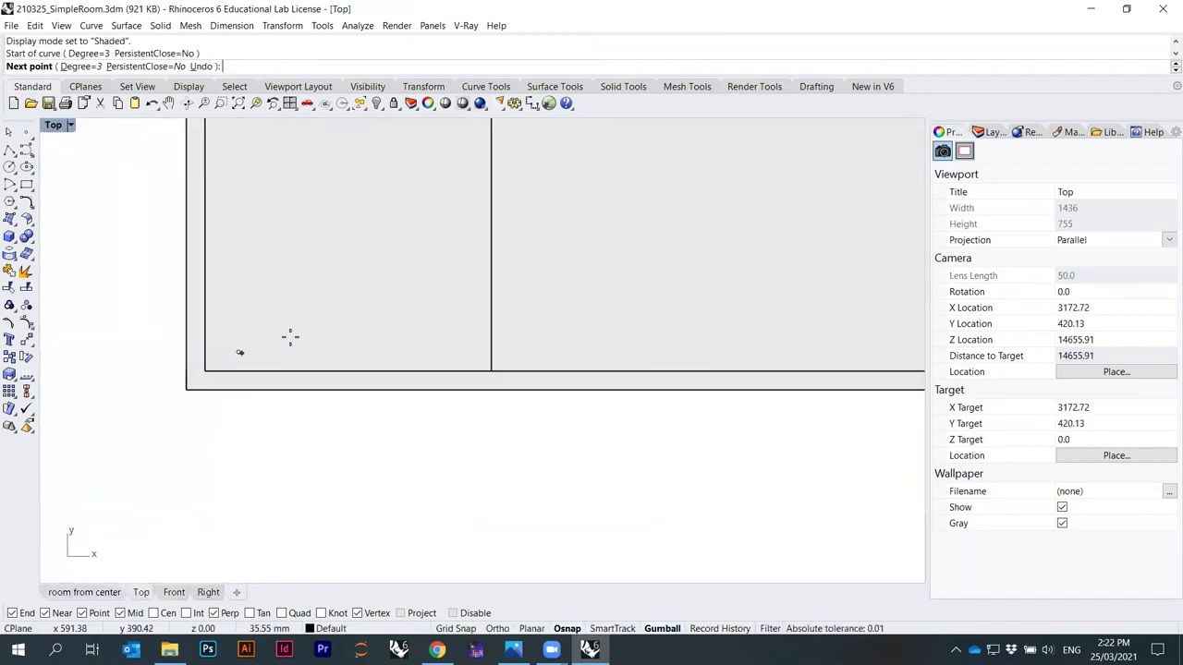
left_click(346, 296)
left_click(259, 272)
left_click(346, 240)
left_click(266, 196)
scroll(272, 140, "down", 3)
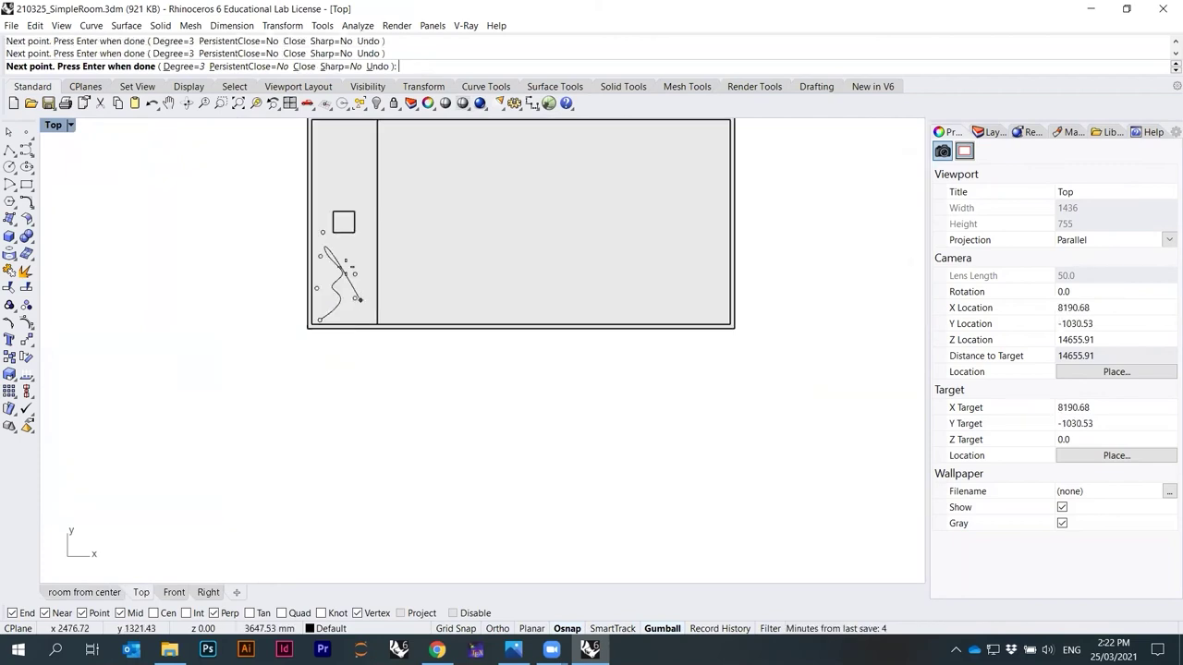
scroll(343, 211, "up", 3)
left_click(328, 200)
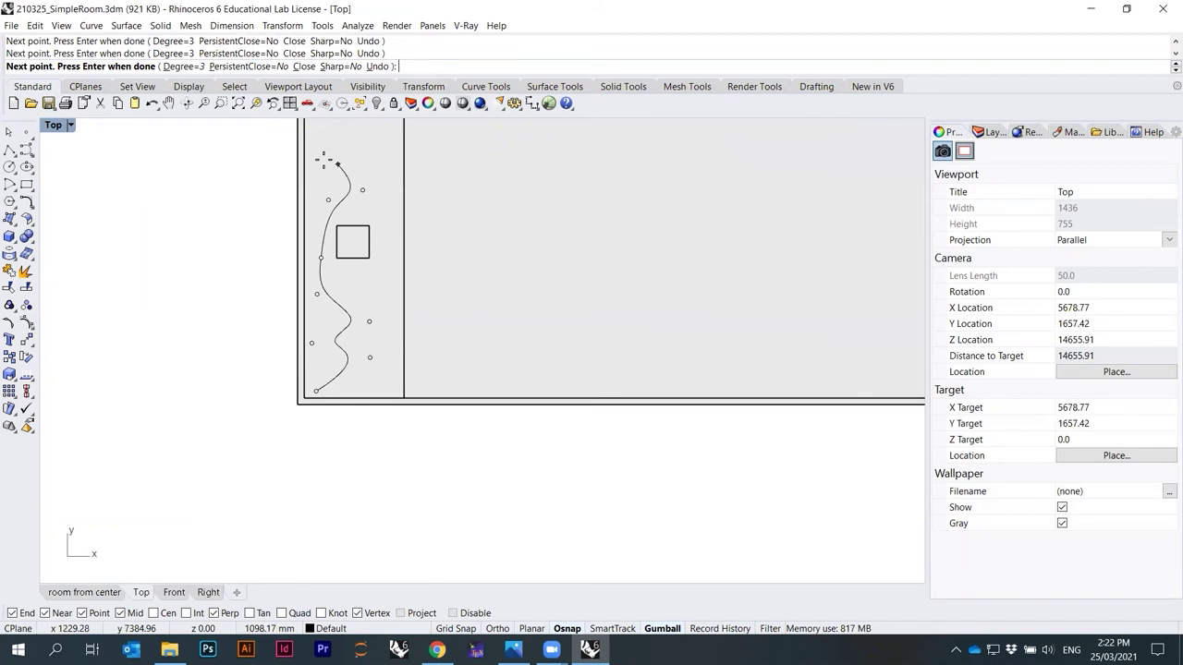
scroll(314, 182, "up", 3)
left_click(307, 205)
left_click(381, 164)
scroll(388, 226, "down", 3)
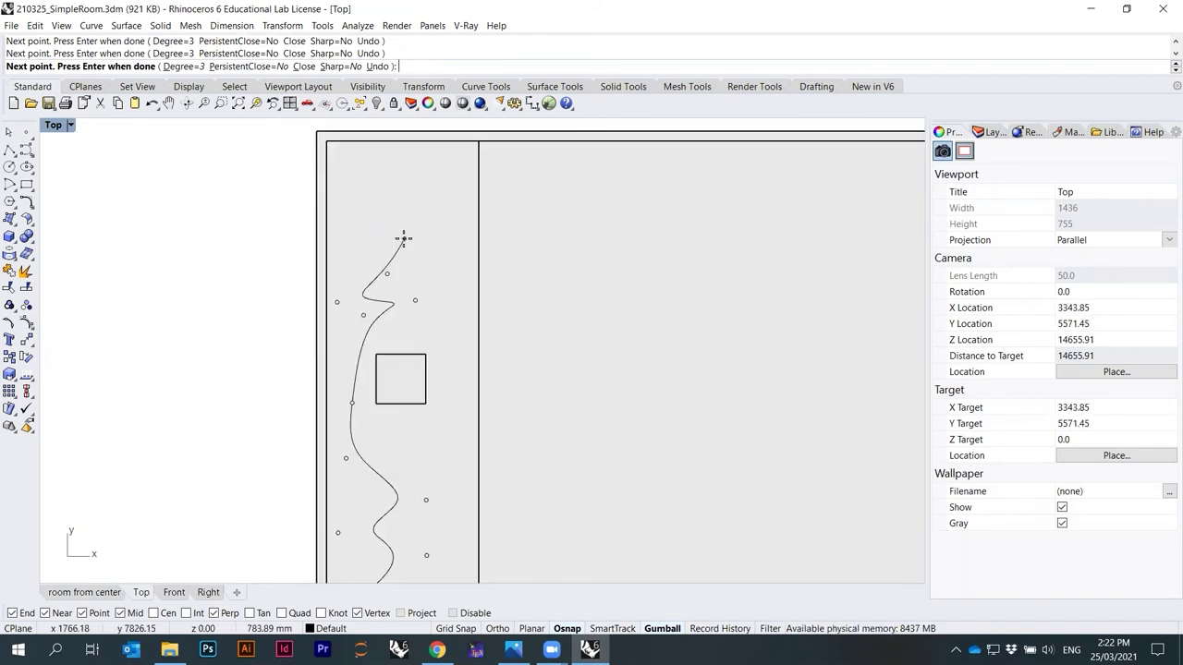
left_click(409, 187)
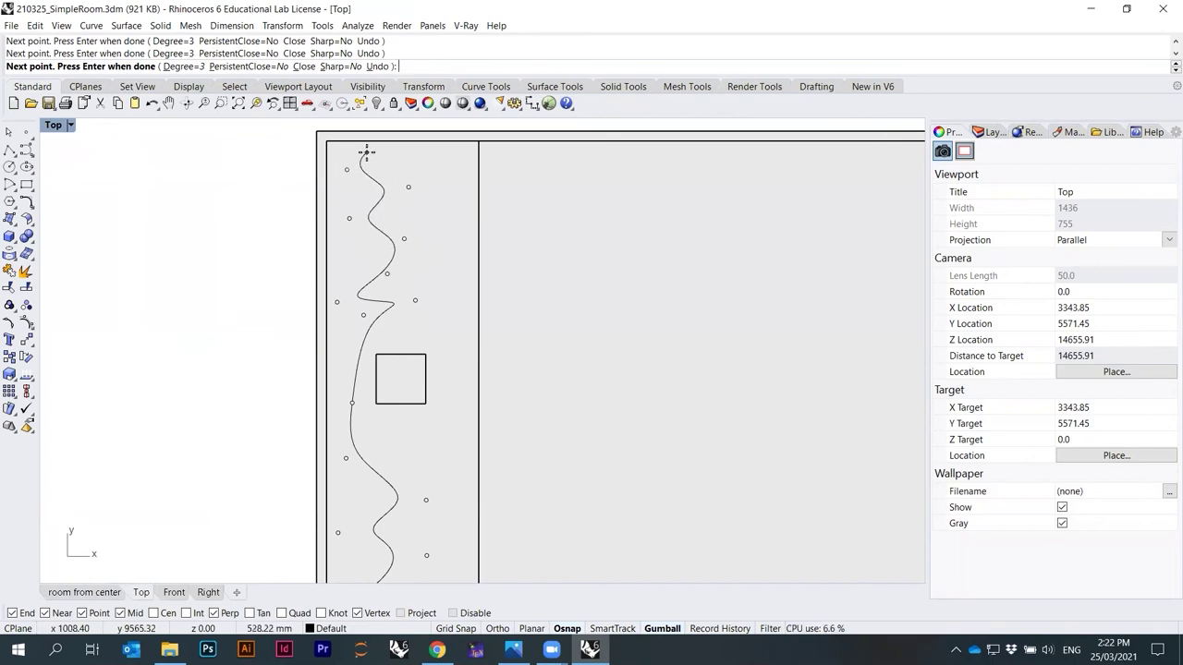
key("Return")
scroll(403, 148, "down", 2)
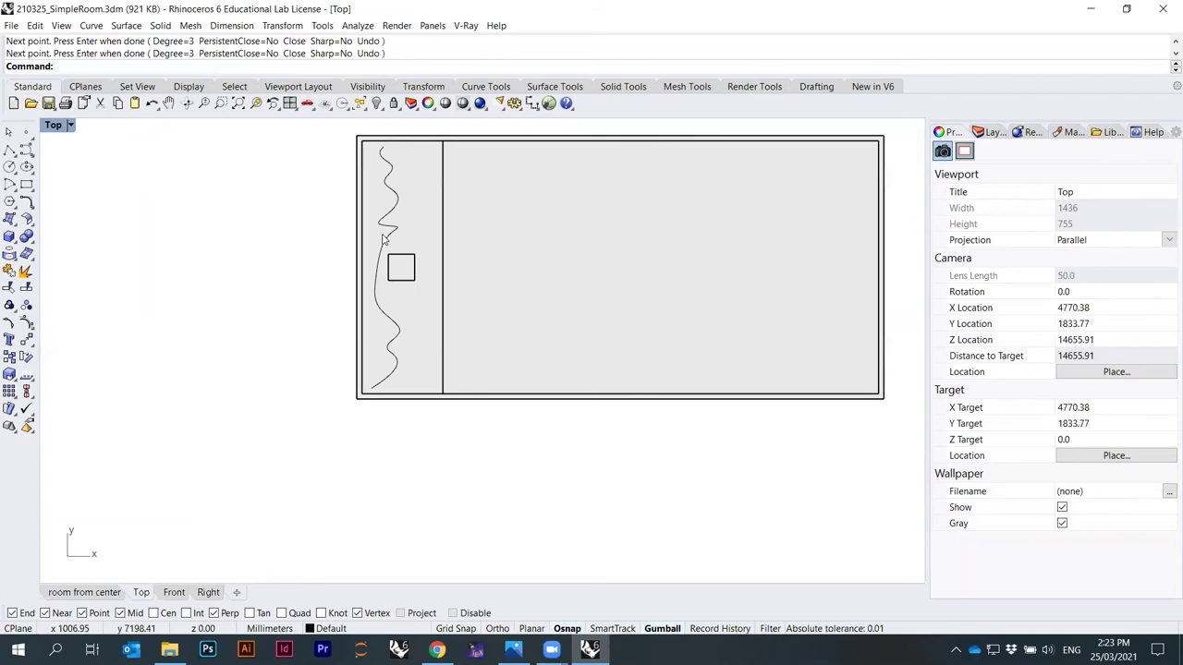
Leave the maximized Top view, select the winding floor curve and maximize the "room from center" perspective viewport.
scroll(305, 198, "up", 1)
double_click(52, 127)
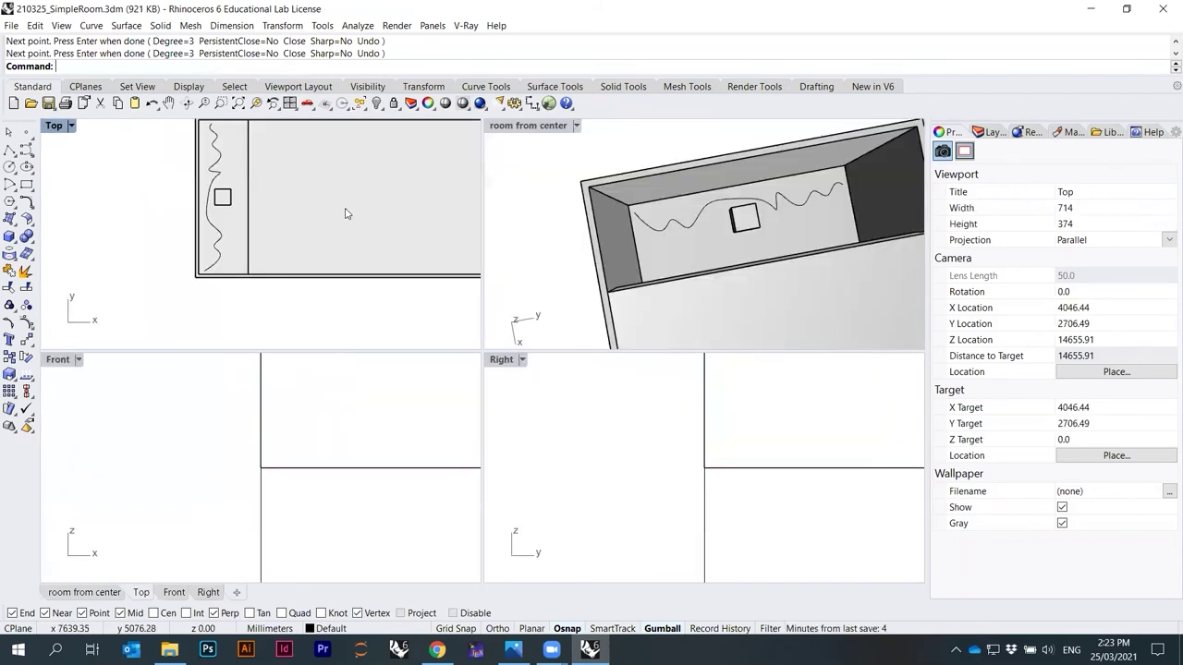
left_click(690, 228)
scroll(739, 259, "up", 5)
right_click_drag(862, 291, 514, 182)
double_click(528, 126)
Copy the winding floor curve 5000 mm straight up, from the room's inner floor corner to the corner above it.
right_click_drag(647, 264, 549, 248)
type("Copy")
key("Return")
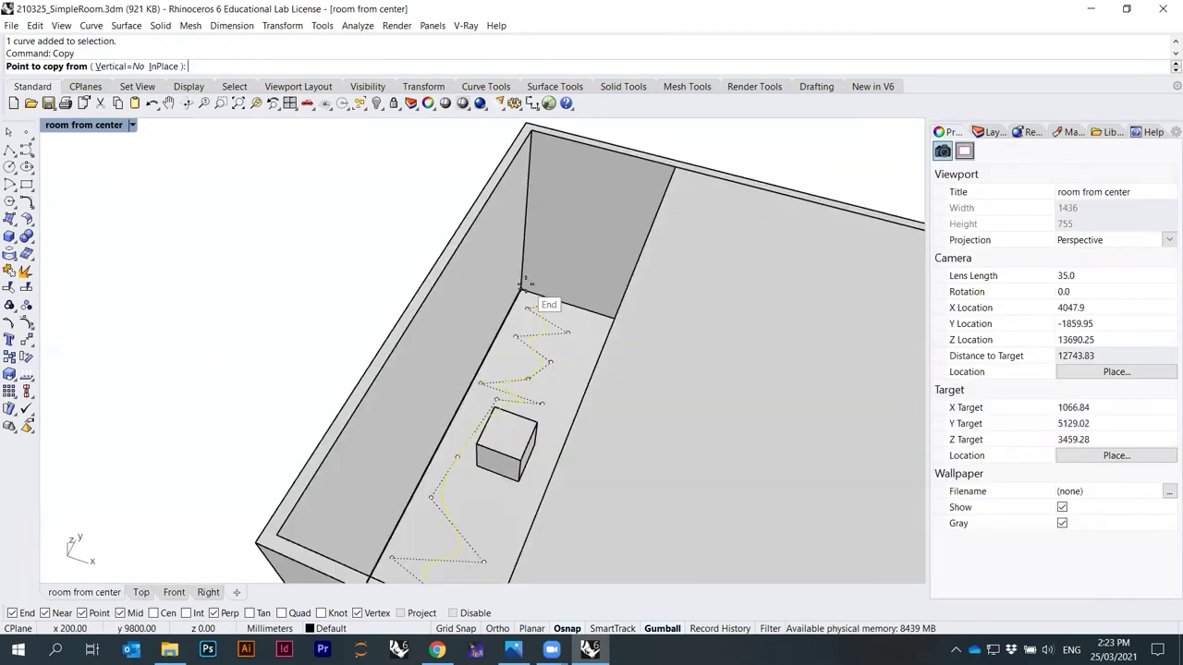
left_click(524, 282)
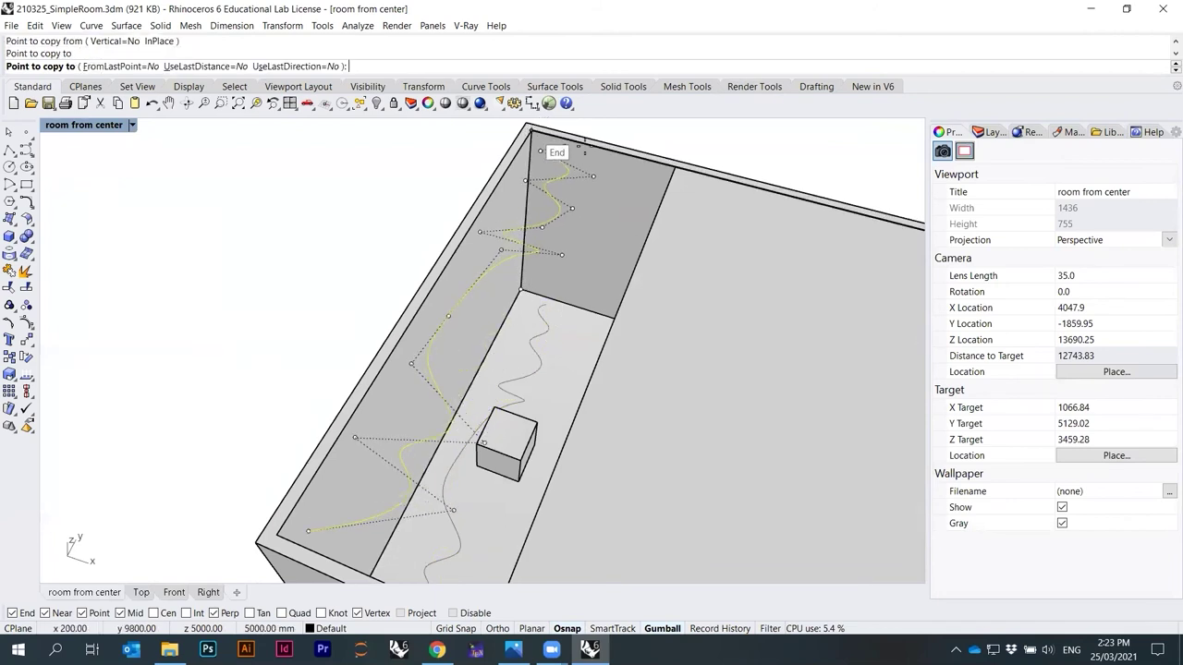
left_click(688, 132)
key("Return")
right_click_drag(688, 132, 623, 268)
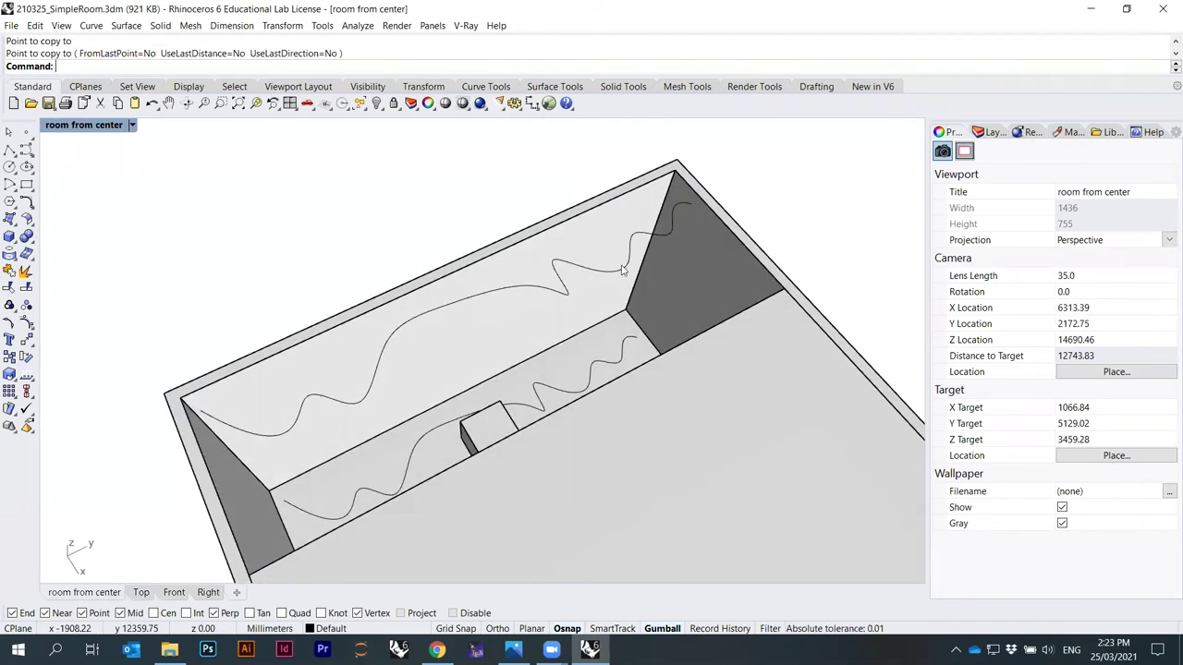
Mirror the upper curve across the room's lengthwise centreline, from the midpoint of one end's base edge to the opposite end, keeping the original.
right_click_drag(626, 314, 537, 265)
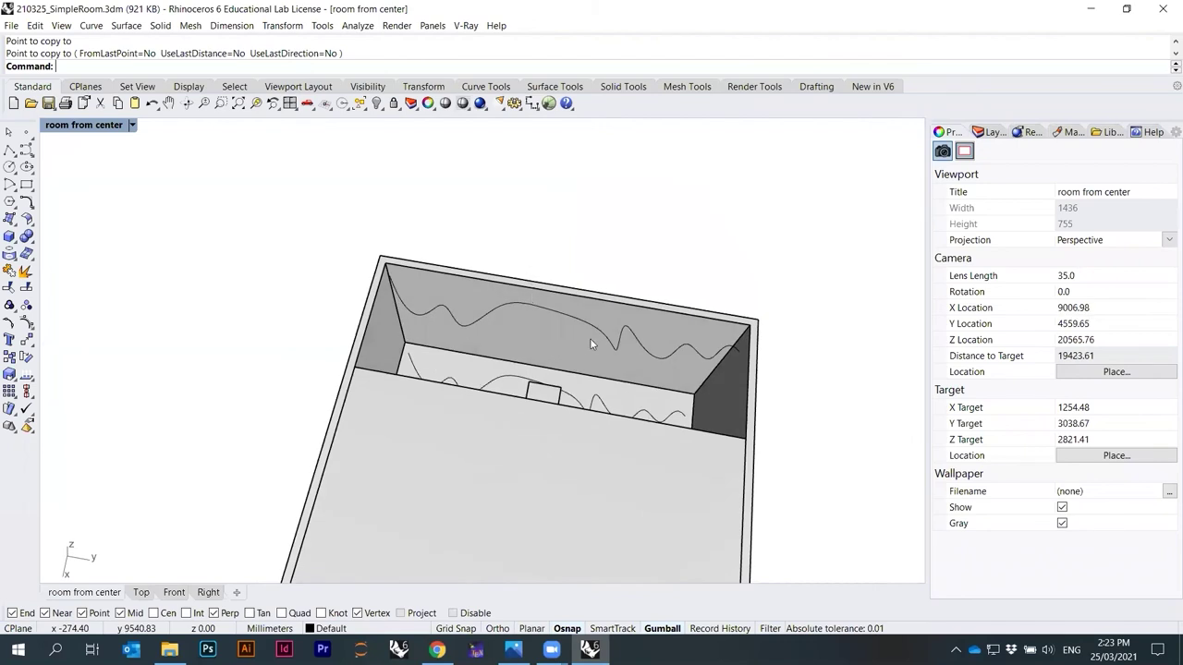
scroll(591, 344, "up", 3)
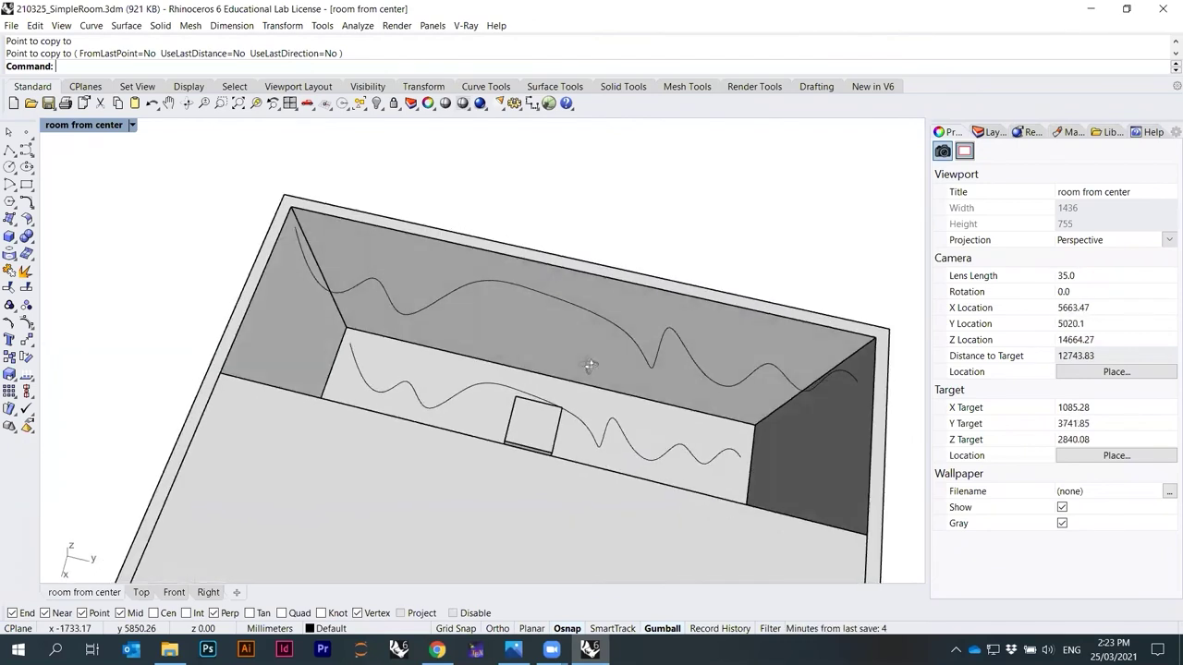
left_click(463, 289)
right_click_drag(522, 310, 544, 227)
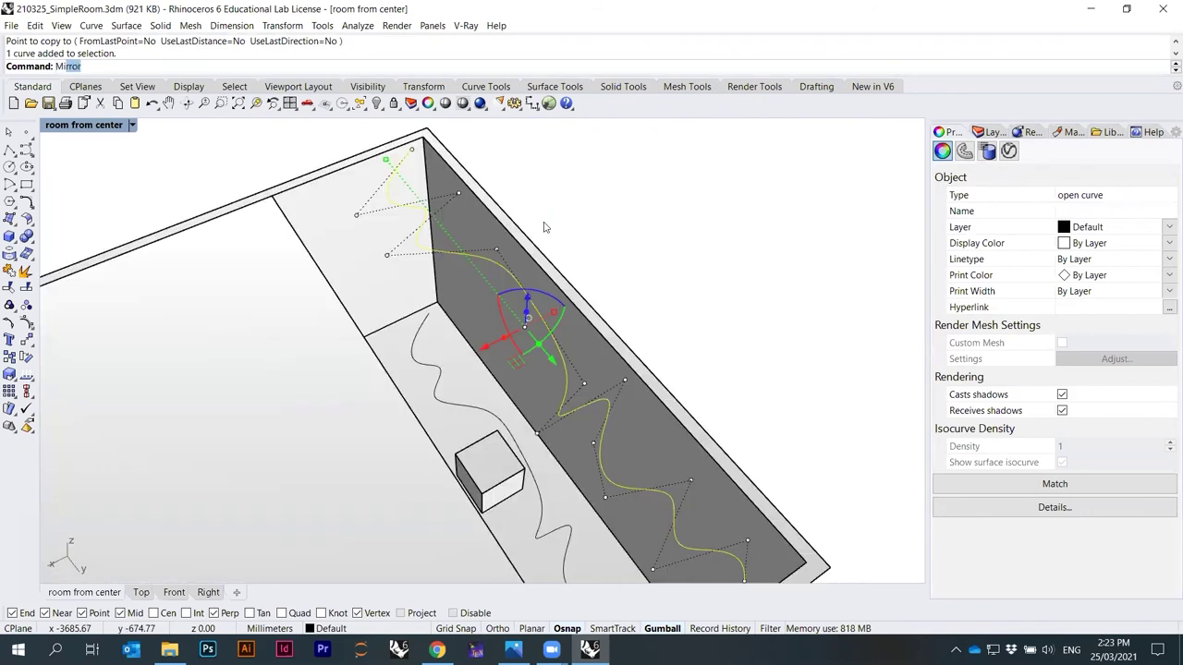
key("Return")
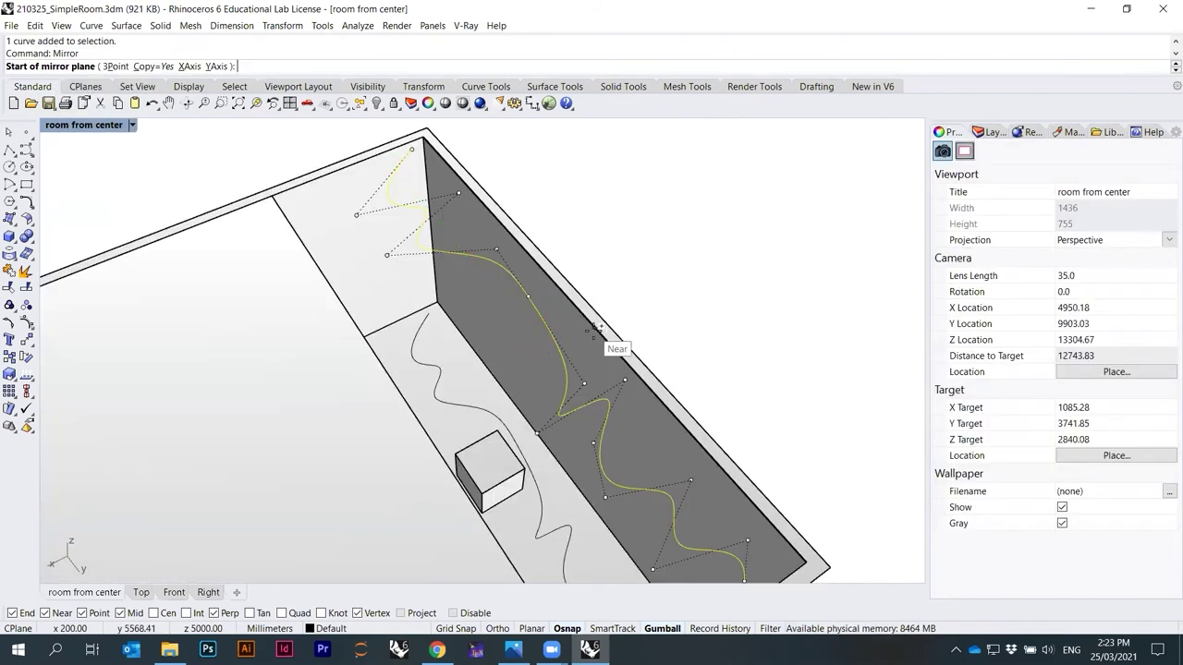
scroll(607, 322, "down", 3)
right_click_drag(625, 330, 560, 453)
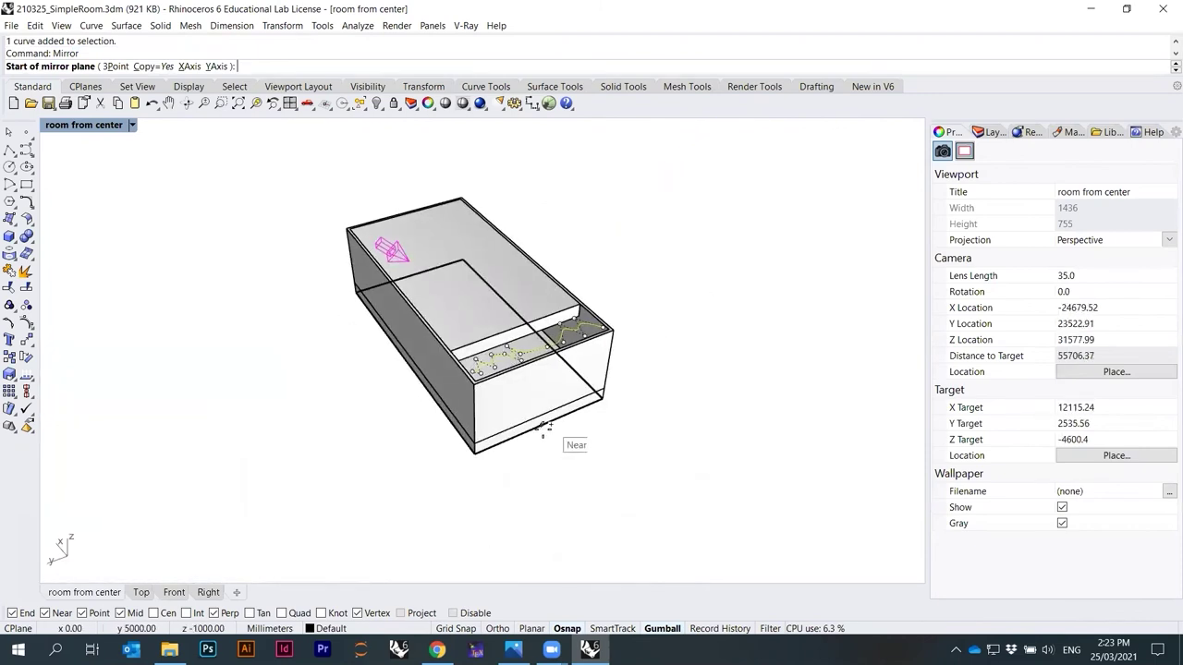
left_click(543, 428)
mouse_move(410, 401)
right_mouse_down()
mouse_move(575, 378)
mouse_move(396, 388)
right_mouse_up()
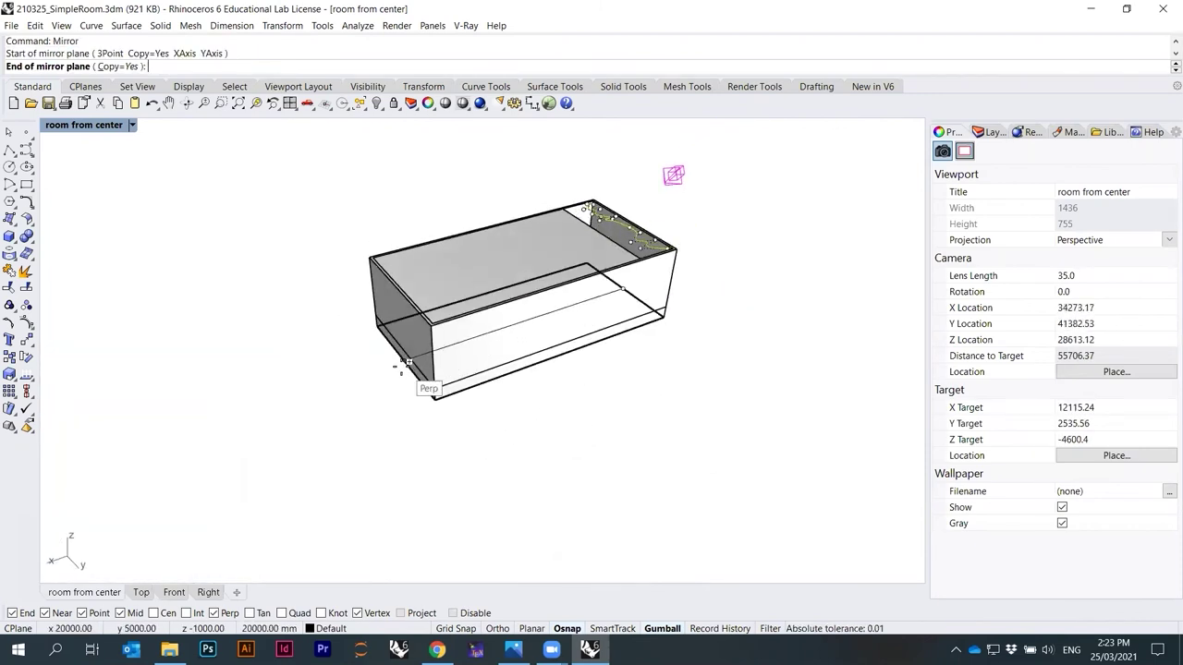
left_click(399, 362)
key("Escape")
scroll(694, 248, "up", 5)
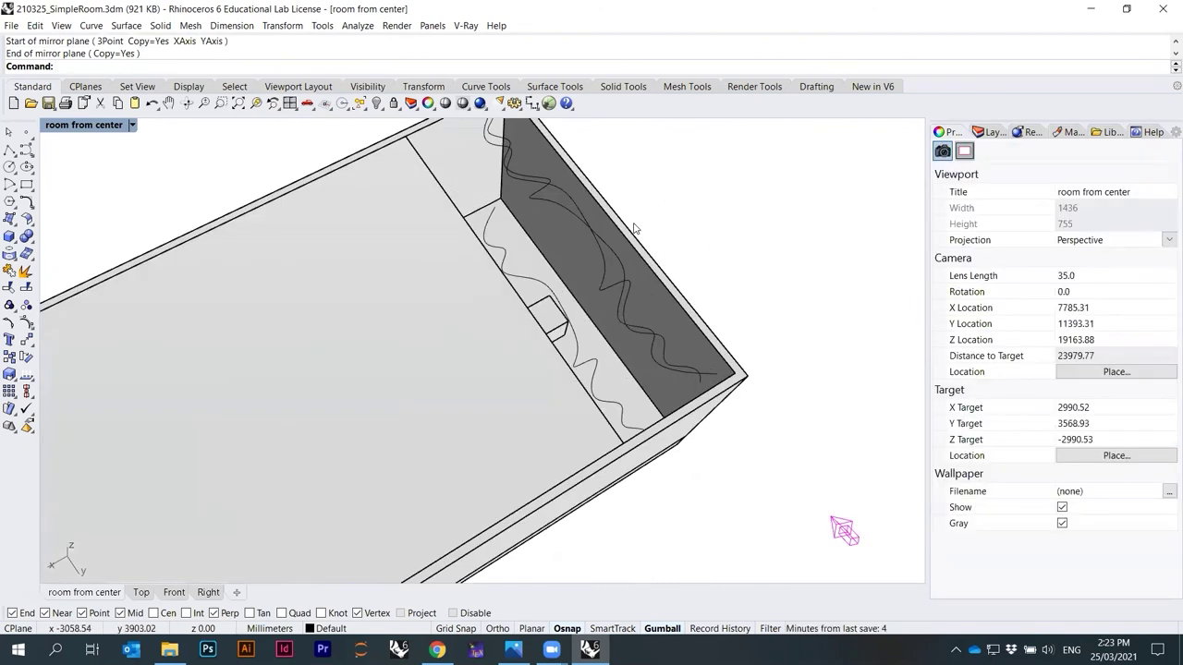
Delete the original, unmirrored upper curve above the floor curve.
right_click_drag(645, 240, 484, 229)
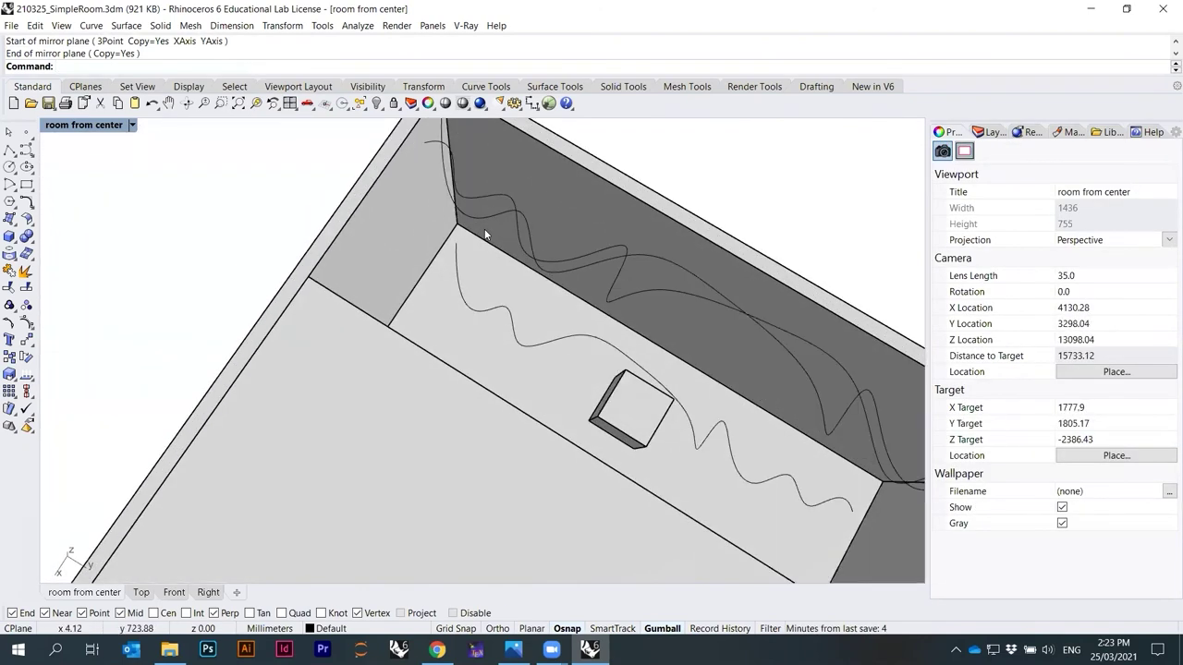
left_click(489, 214)
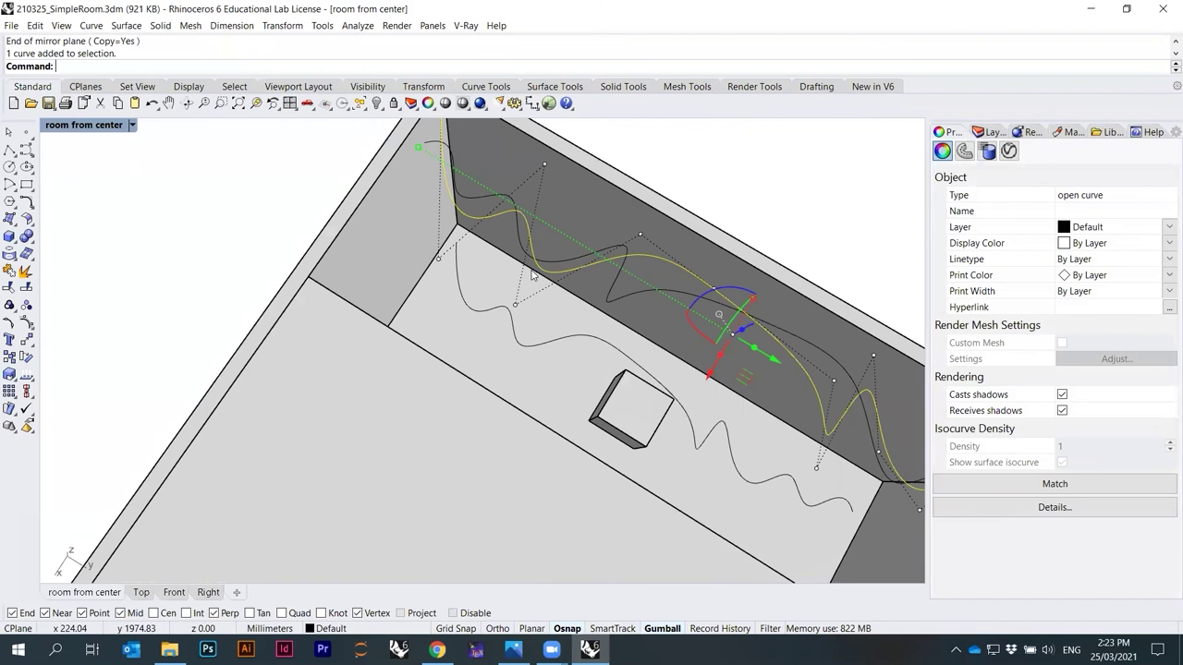
key("Delete")
scroll(533, 274, "up", 3)
scroll(621, 193, "down", 6)
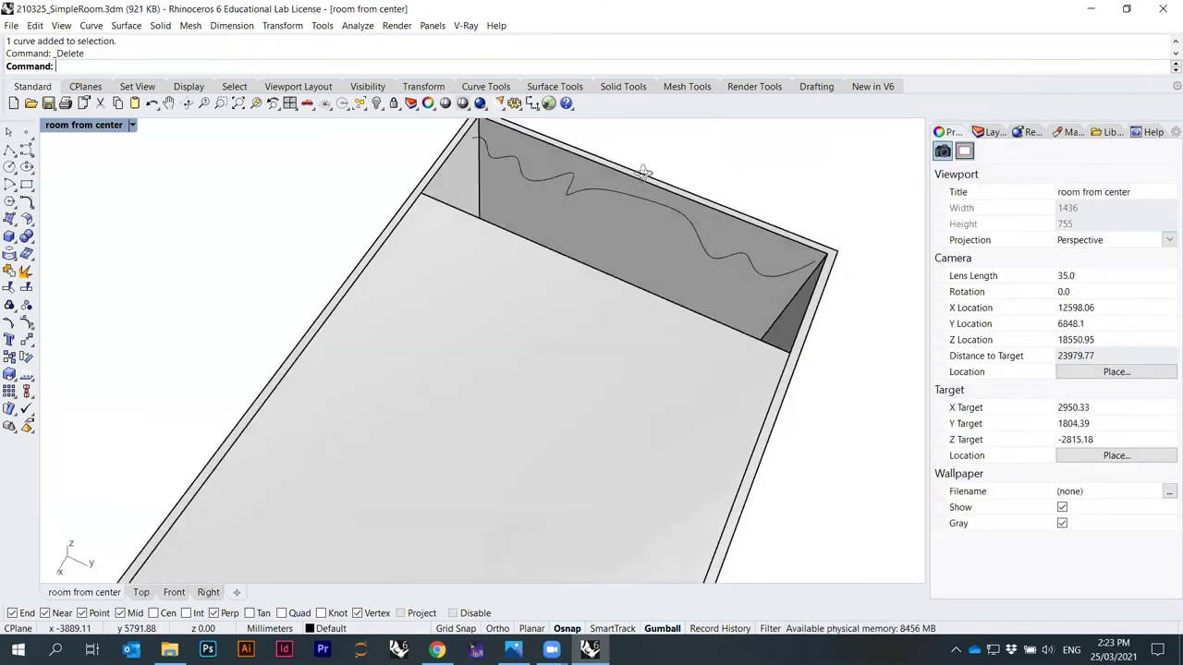
Flip the direction of the mirrored upper curve.
left_click(622, 194)
right_click_drag(622, 194, 617, 210)
type("flip")
key("Return")
key("Escape")
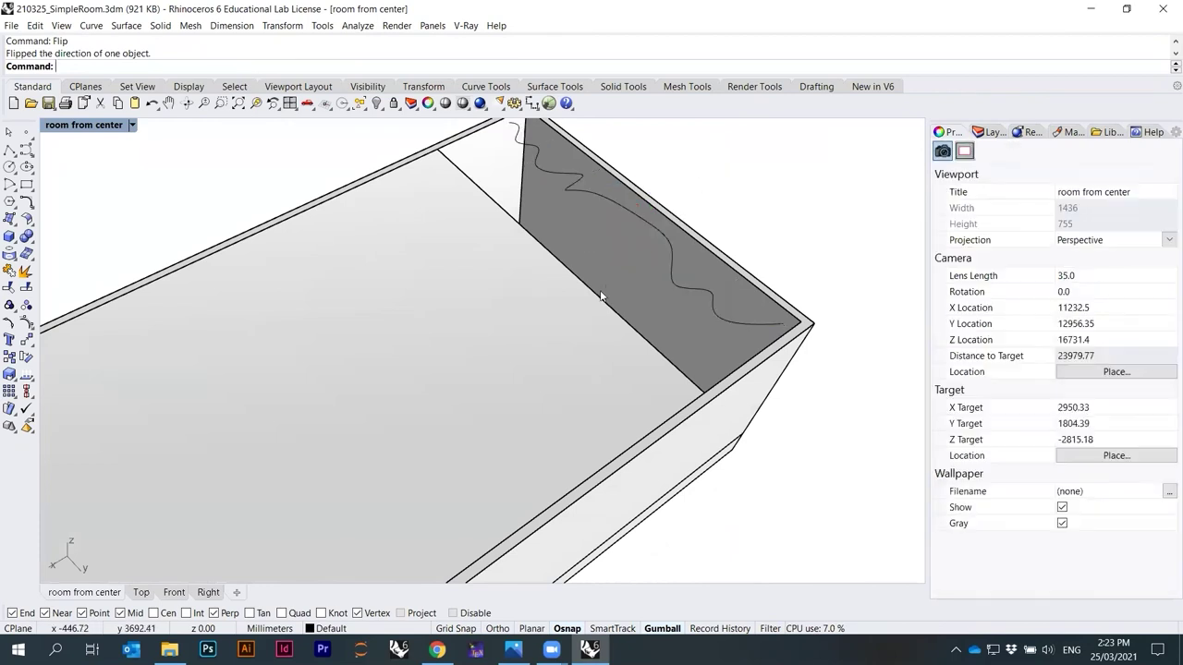
Check the directions of the floor curve and the upper curve with the Dir command.
scroll(600, 296, "down", 5)
right_click_drag(749, 272, 858, 345)
scroll(604, 256, "up", 5)
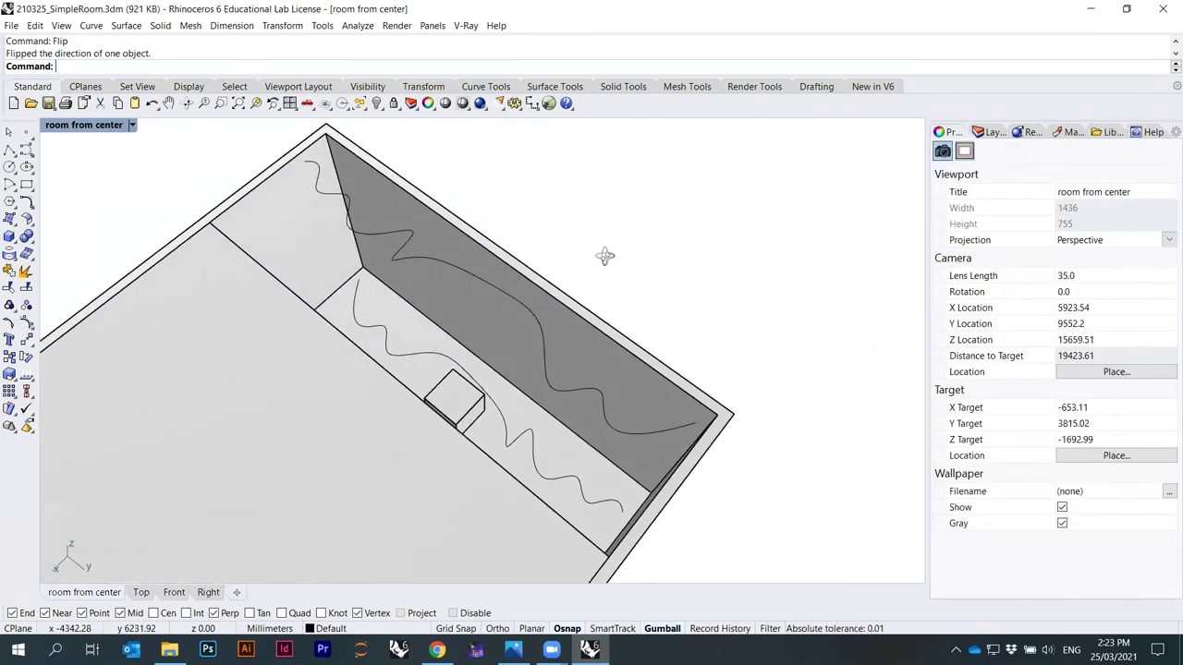
left_click(336, 413)
right_click_drag(401, 411, 469, 339)
key("Escape")
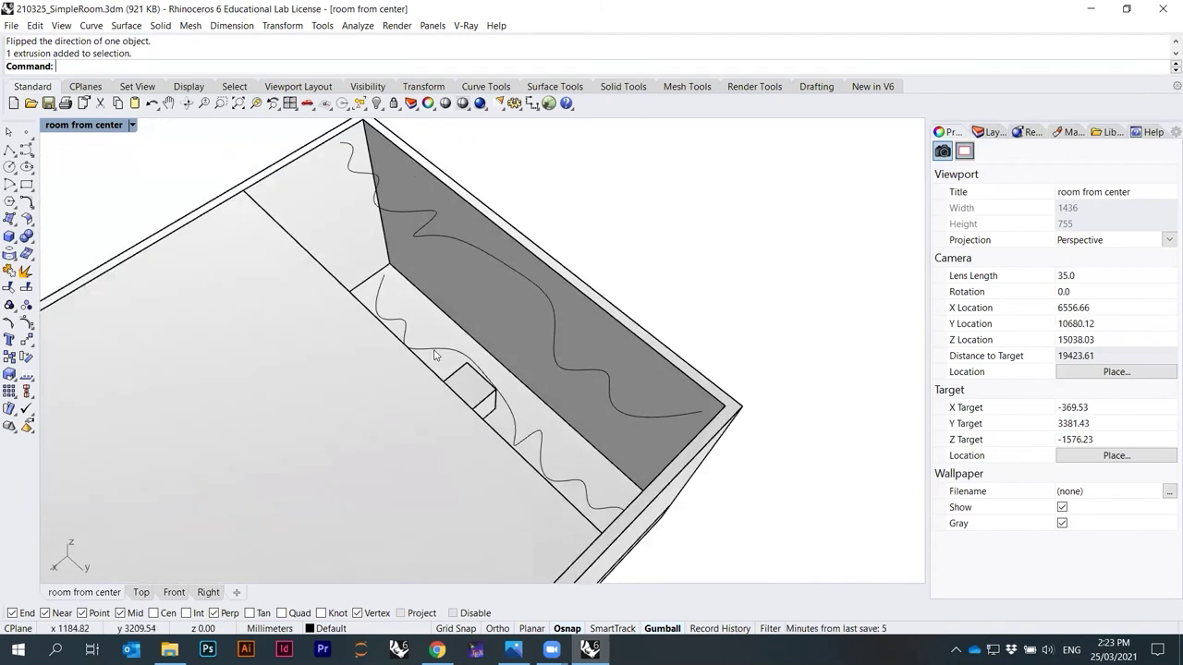
left_click(435, 354)
left_click(497, 389)
left_click(495, 259, "shift")
type("Dir")
key("Return")
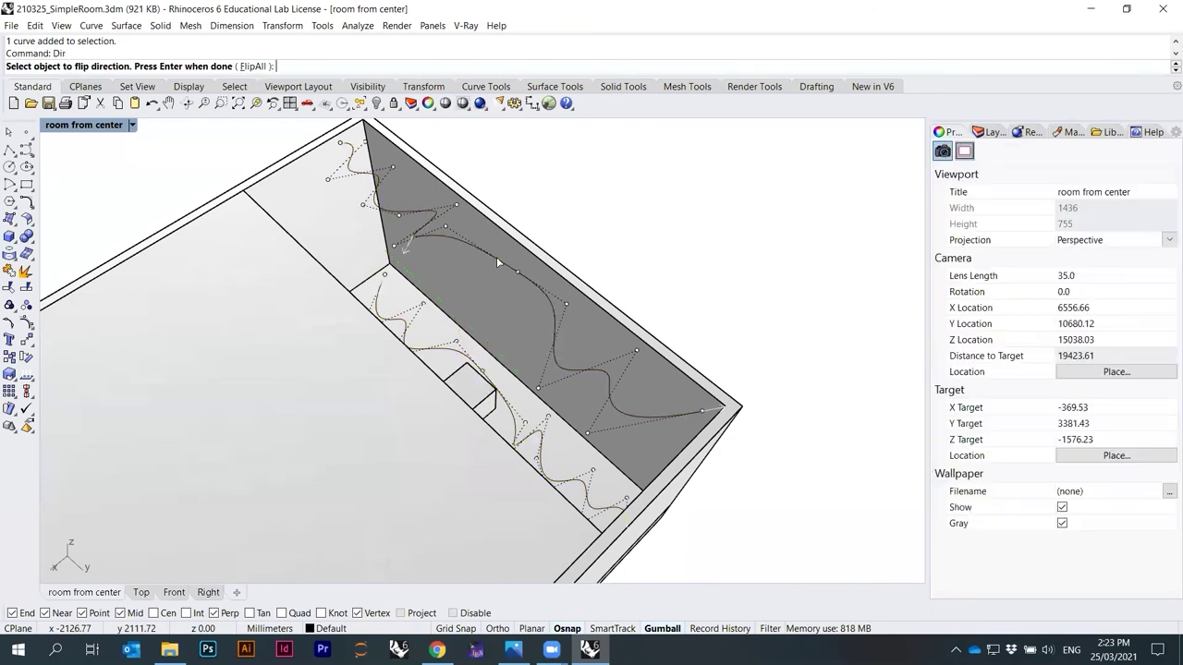
right_click_drag(594, 298, 523, 281)
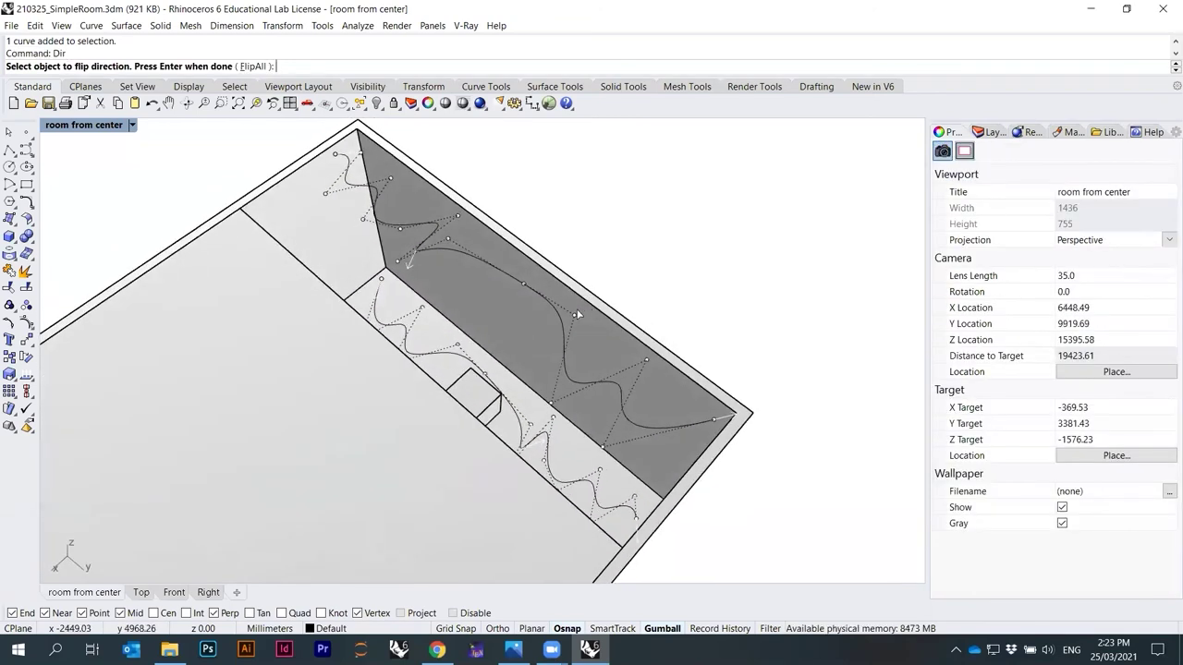
key("Return")
Try to loft a surface between the floor curve and the flipped upper curve.
type("Lof")
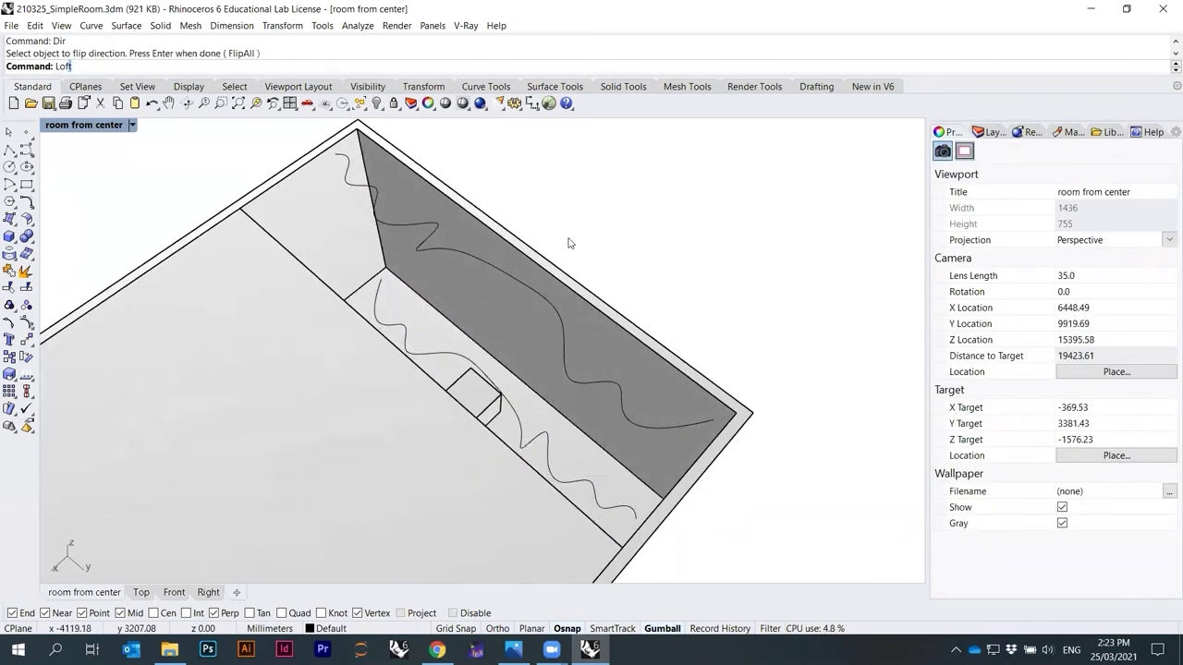
type("t")
key("Return")
left_click(445, 356)
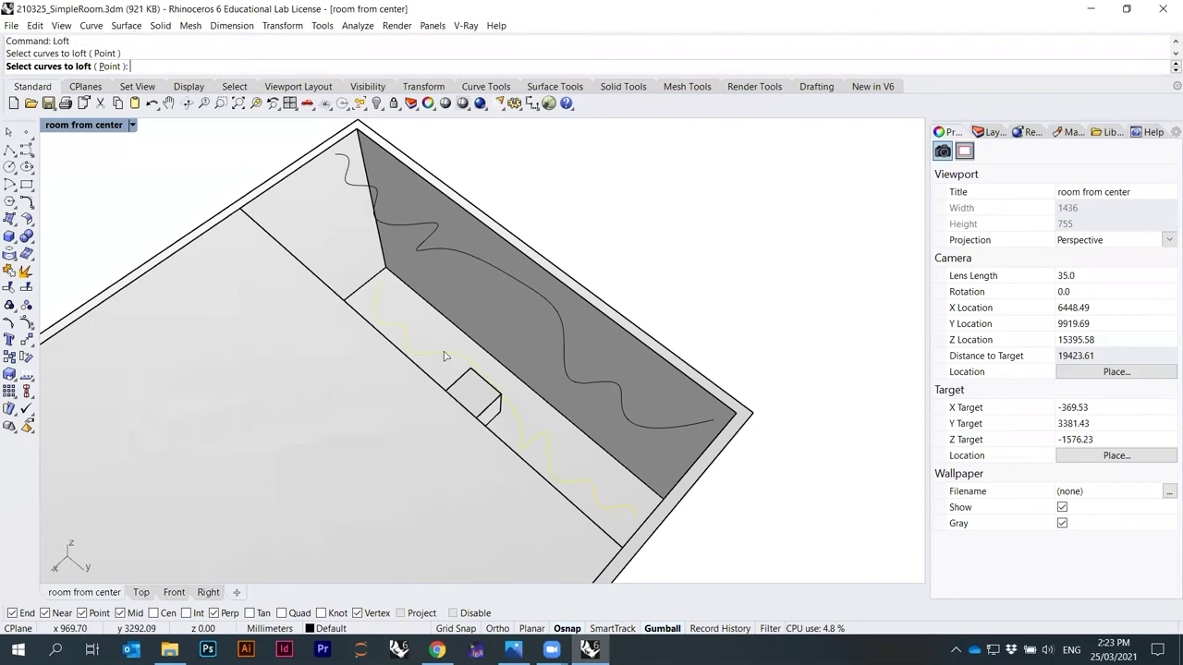
left_click(453, 257)
key("Return")
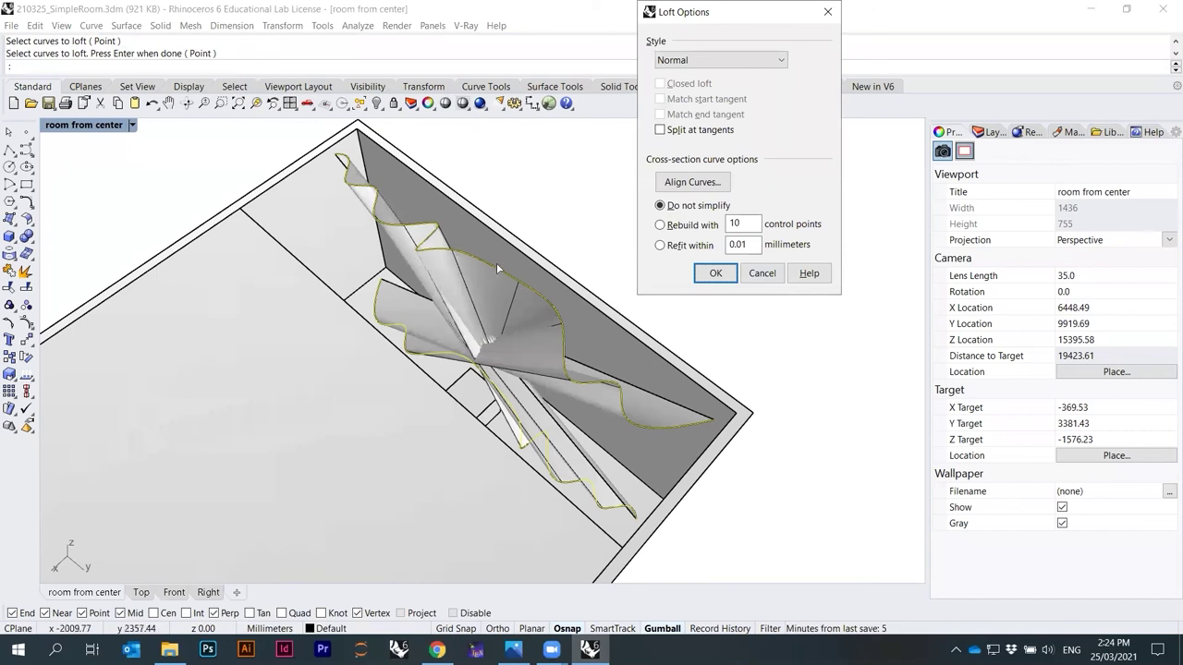
left_click(763, 272)
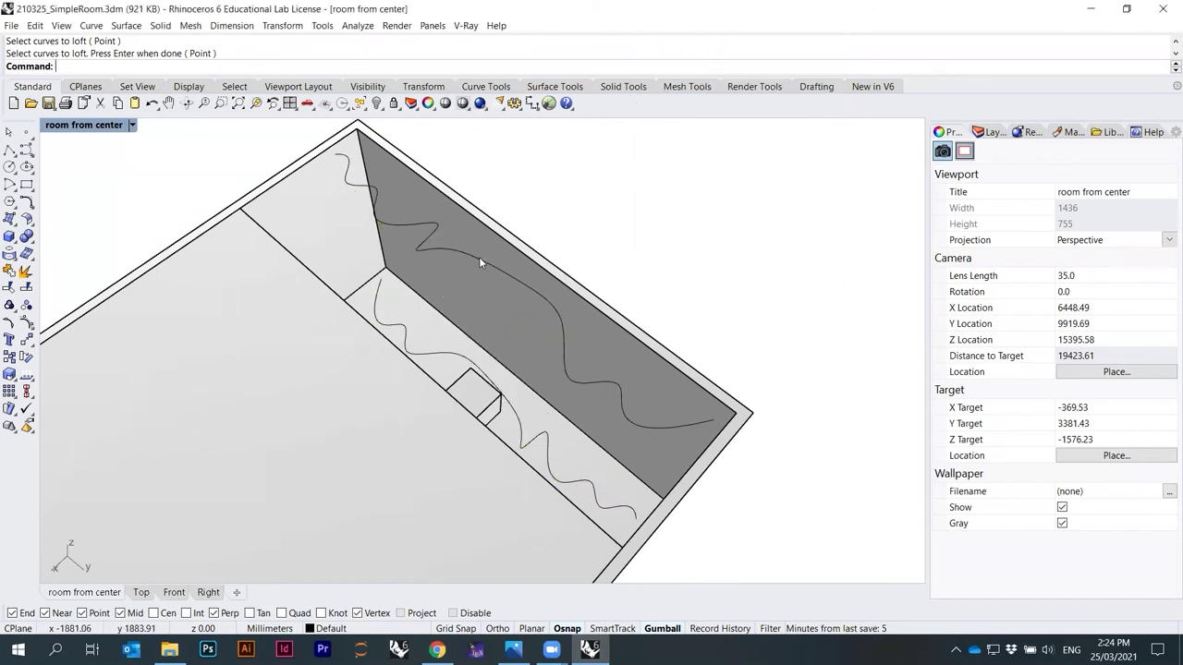
Flip the upper curve's direction back again.
left_click(479, 258)
type("Fl")
key("Return")
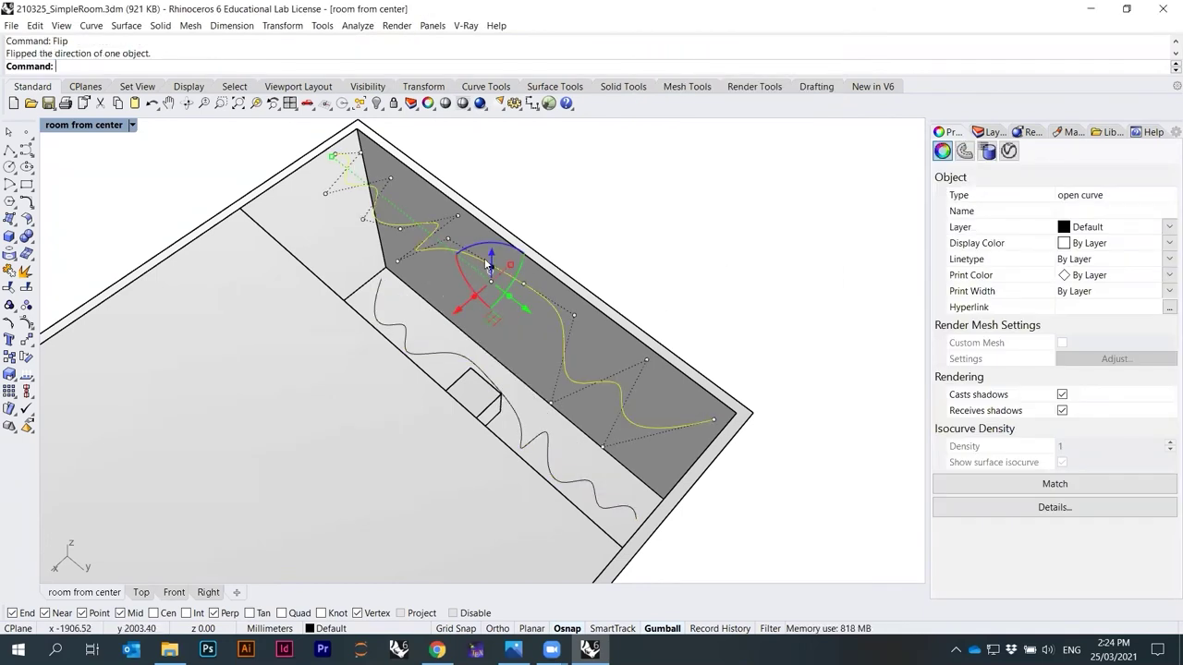
left_click(546, 197)
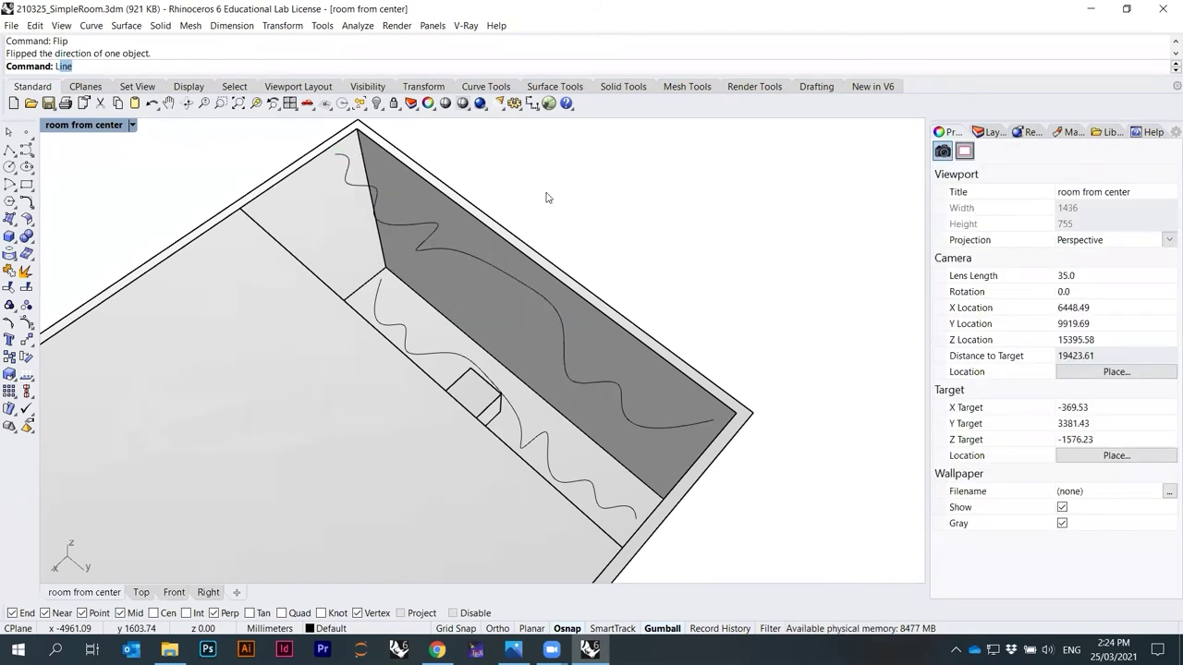
Loft a curtain-like surface between the floor curve and the upper curve with Normal style and no simplification.
type("Loft")
key("Return")
left_click(396, 329)
left_click(405, 221)
key("Return")
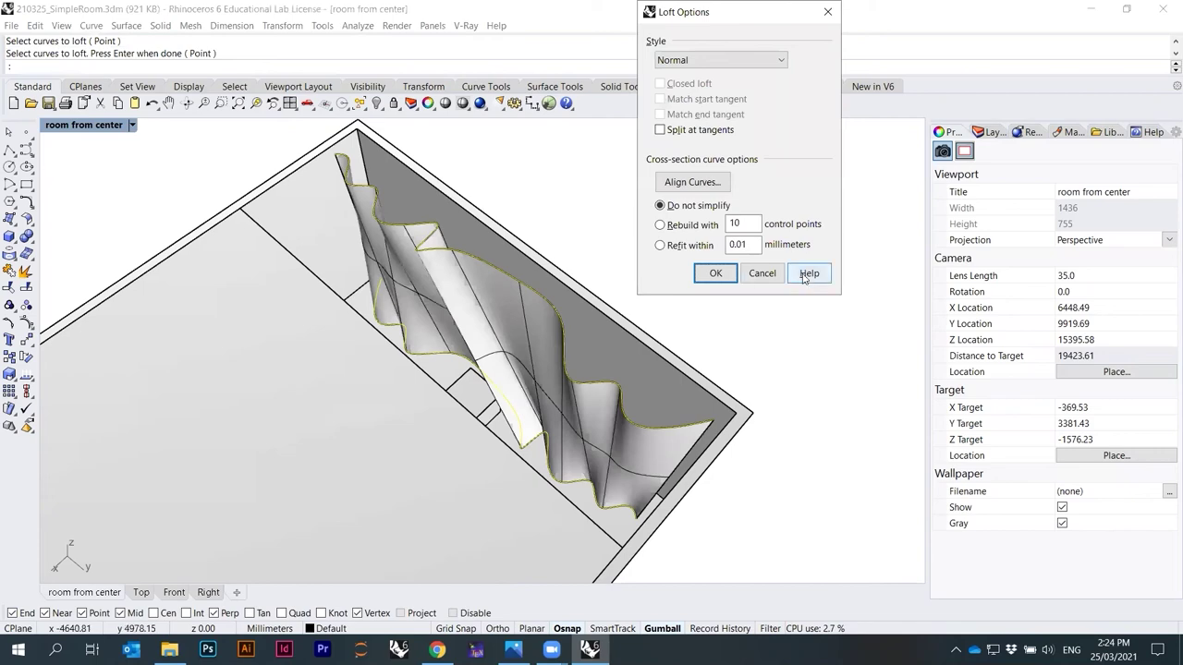
left_click(715, 272)
Examine the lofted curtain surface behind the floor cube from inside the room and from above.
right_click_drag(715, 273, 597, 243)
scroll(665, 254, "up", 5)
scroll(617, 300, "down", 3)
right_click_drag(617, 300, 569, 203)
scroll(574, 325, "up", 3)
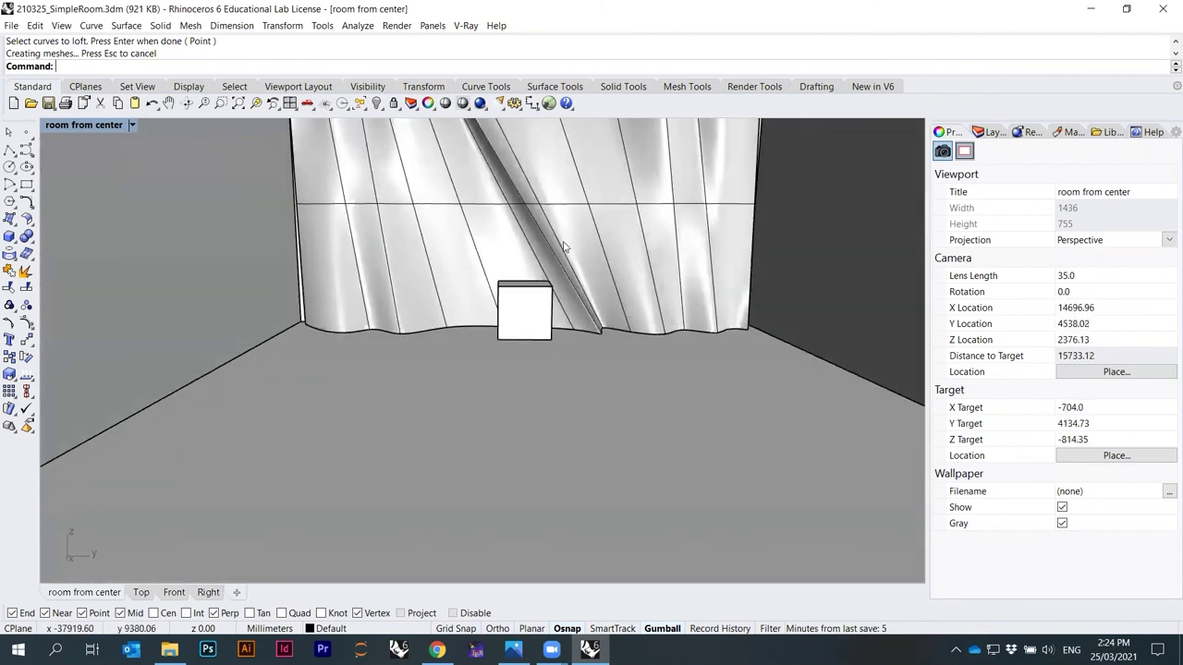
scroll(573, 325, "up", 4)
scroll(545, 254, "down", 6)
right_click_drag(568, 236, 576, 335)
scroll(555, 256, "up", 2)
scroll(555, 251, "up", 2)
scroll(544, 256, "down", 4)
scroll(598, 384, "up", 2)
Set the perspective viewport's display mode to Rendered.
right_click(533, 266)
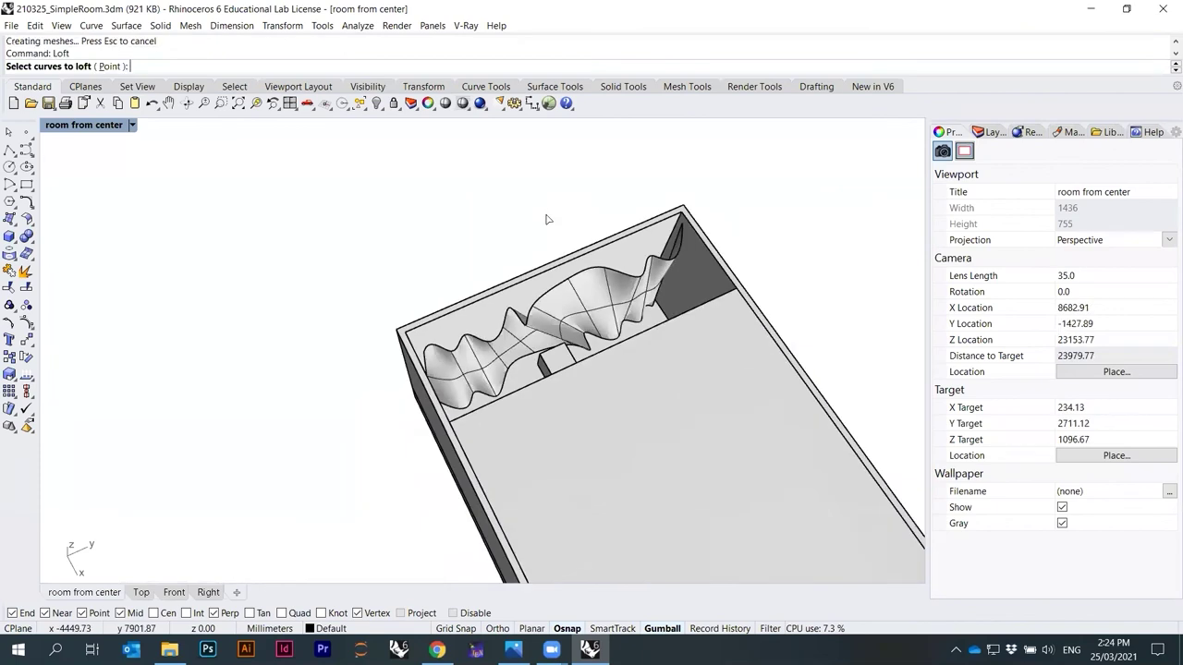
left_click(132, 124)
left_click(115, 191)
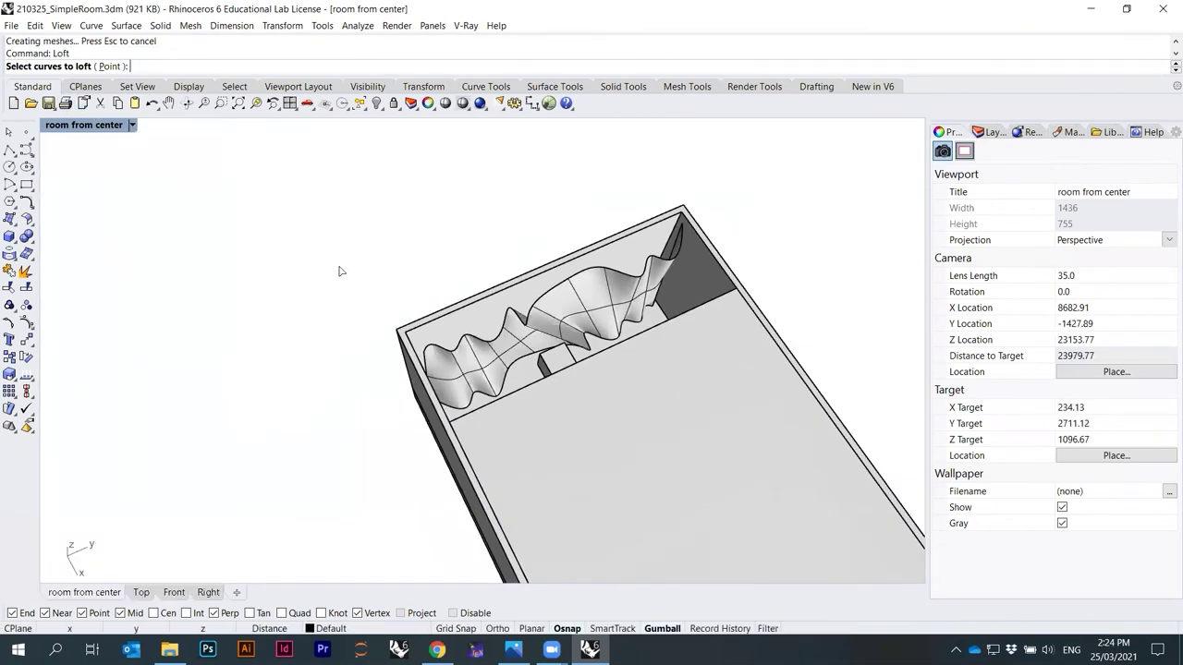
Inspect the rendered curtain surface and its sharp fold beside the concrete cube from above.
right_click_drag(637, 335, 586, 274)
scroll(545, 348, "up", 3)
right_click_drag(545, 347, 565, 374)
scroll(591, 323, "up", 5)
scroll(526, 253, "down", 5)
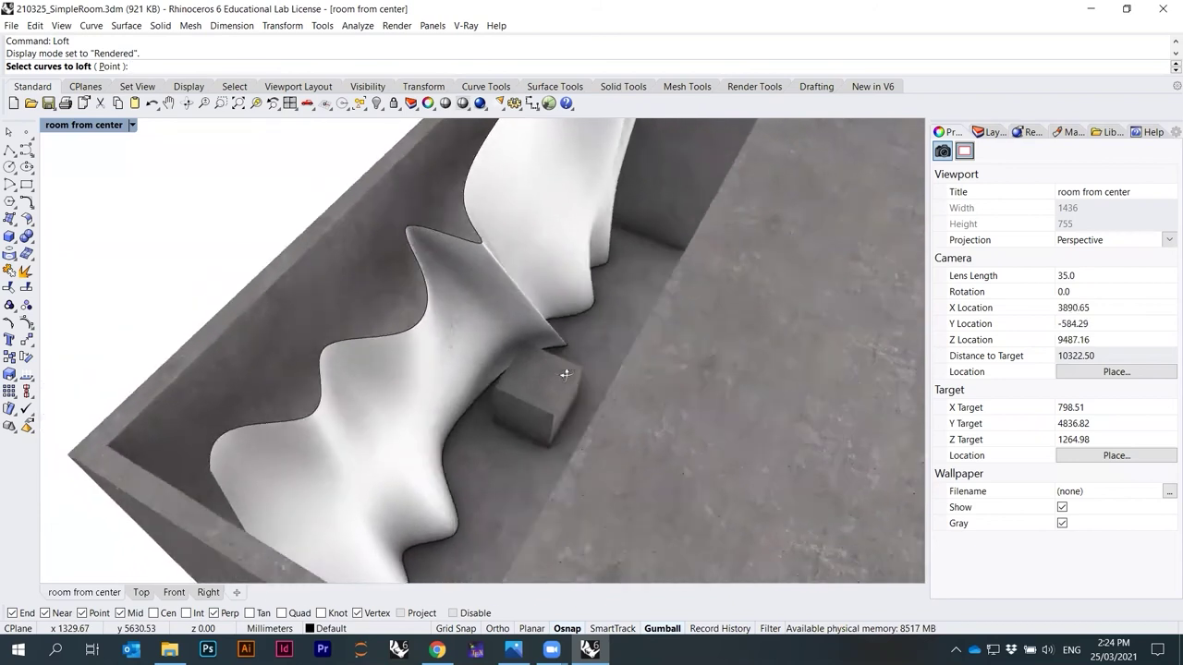
scroll(608, 324, "down", 3)
right_click_drag(609, 324, 546, 343)
scroll(493, 349, "up", 3)
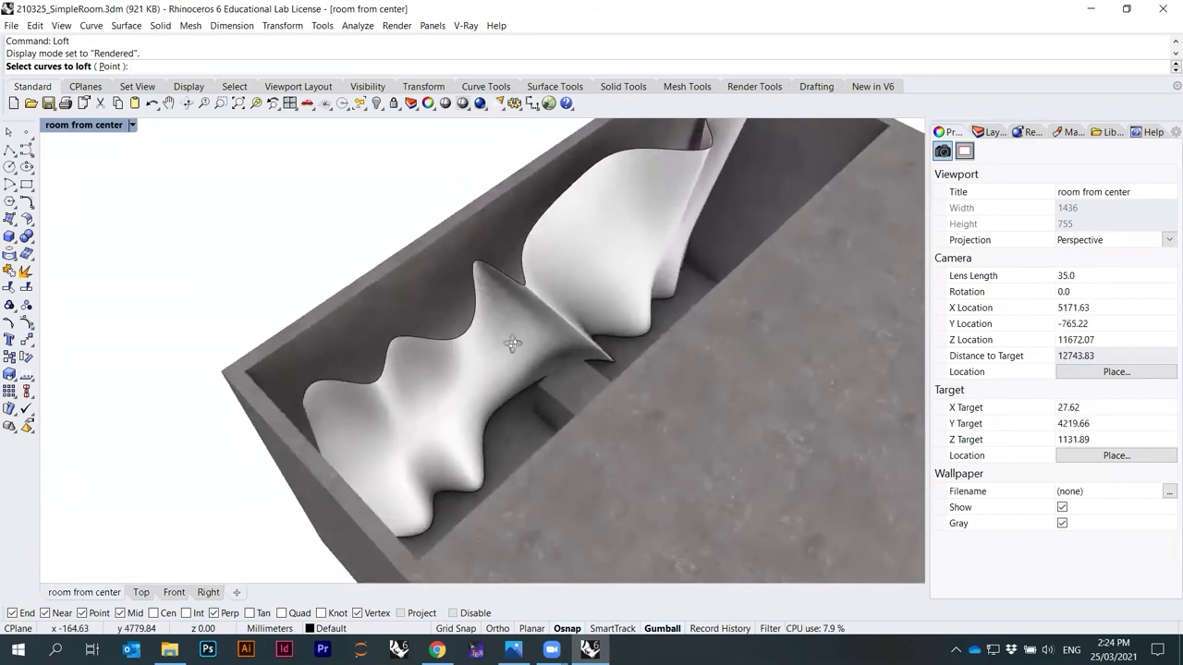
scroll(496, 389, "up", 2)
scroll(496, 389, "down", 2)
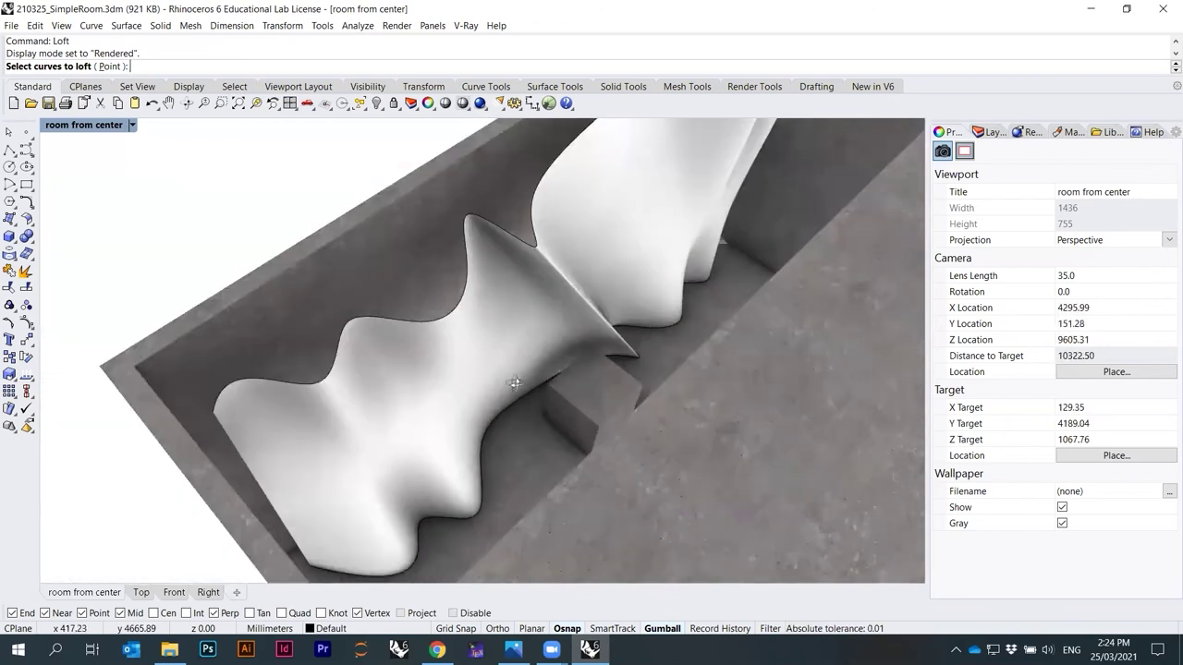
right_click_drag(515, 383, 518, 376)
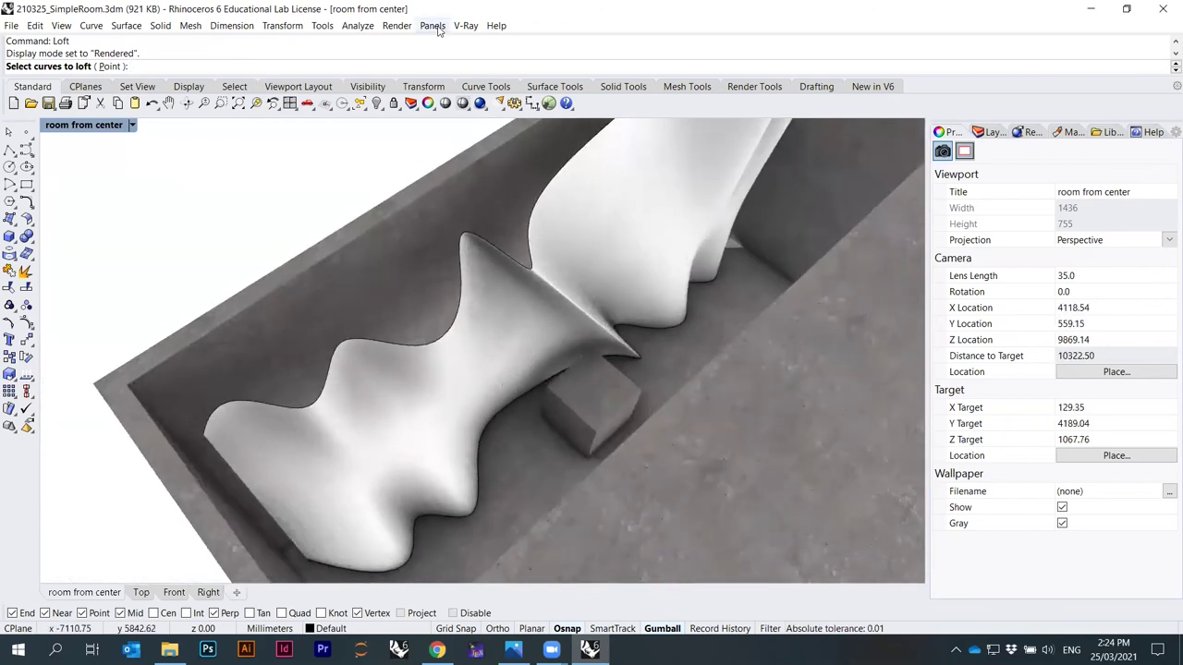
Leave the pending Loft command, select the curtain surface and open the V-Ray Asset Editor.
left_click(484, 380)
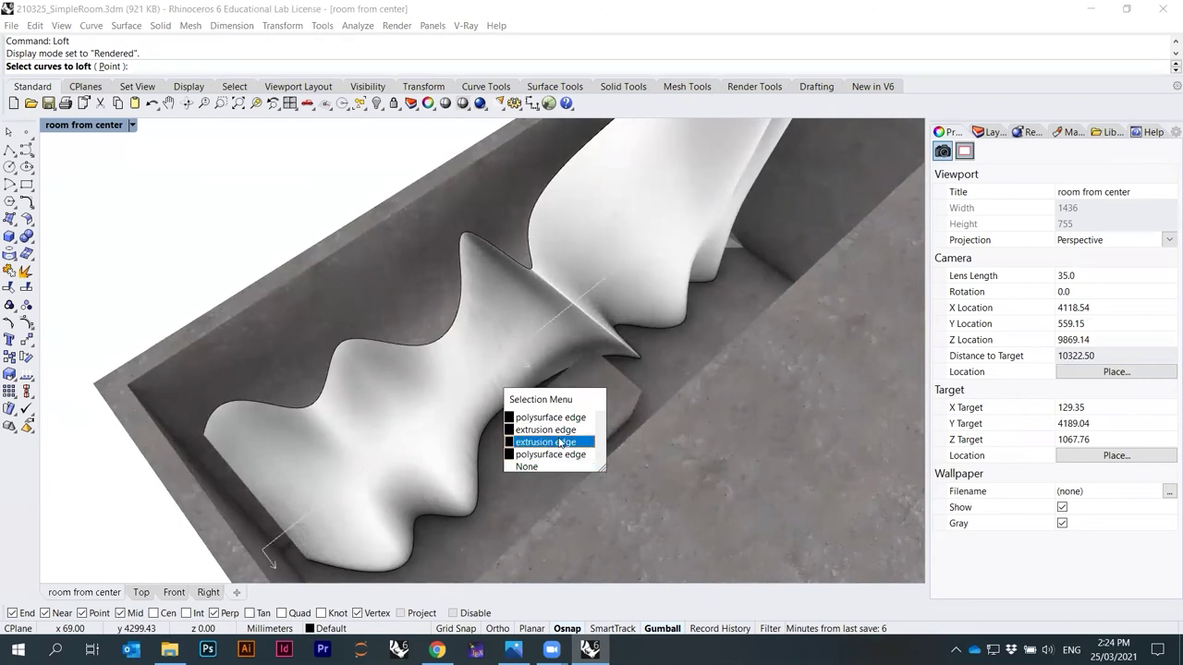
left_click(273, 446)
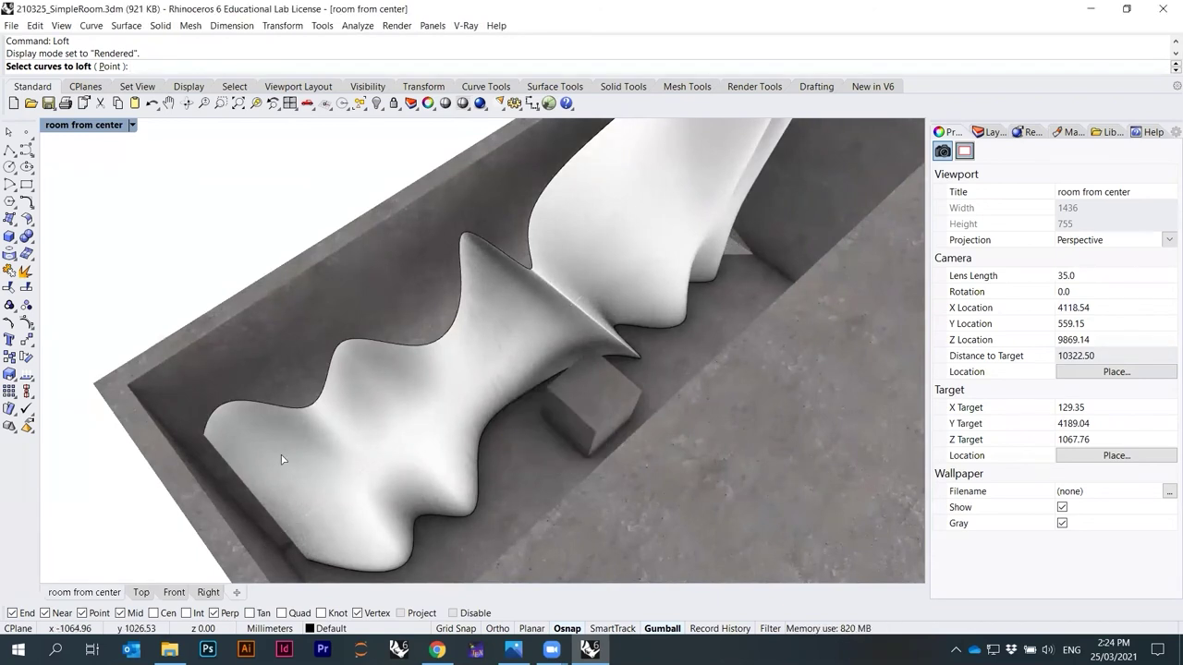
left_click(259, 447)
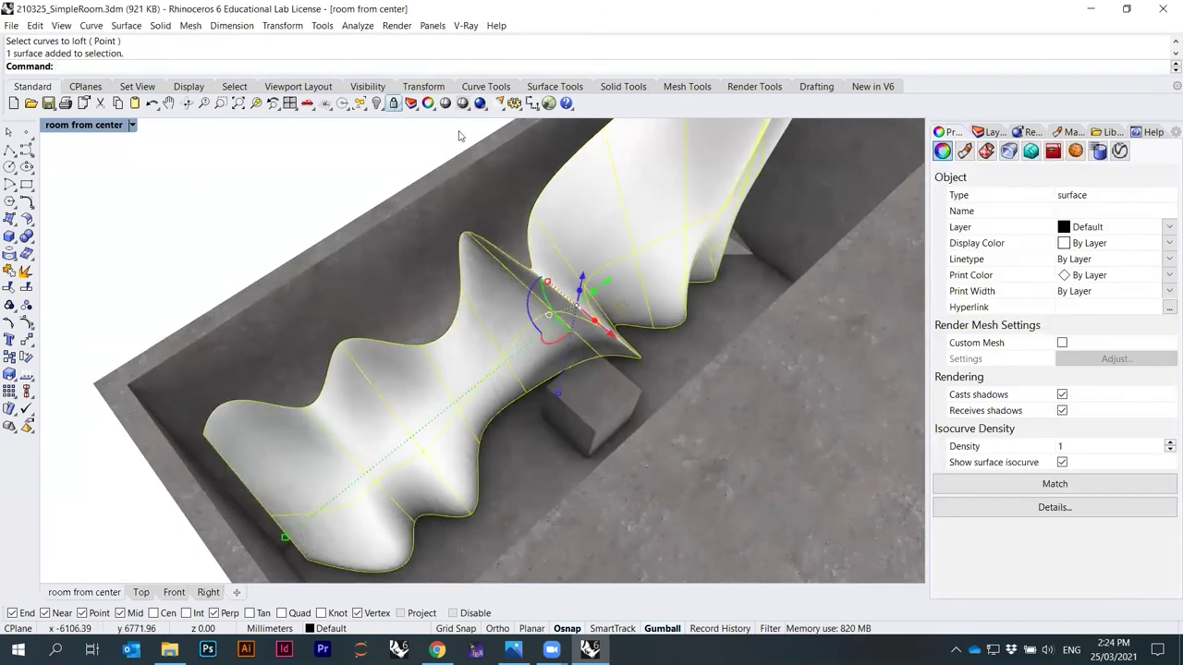
left_click(398, 26)
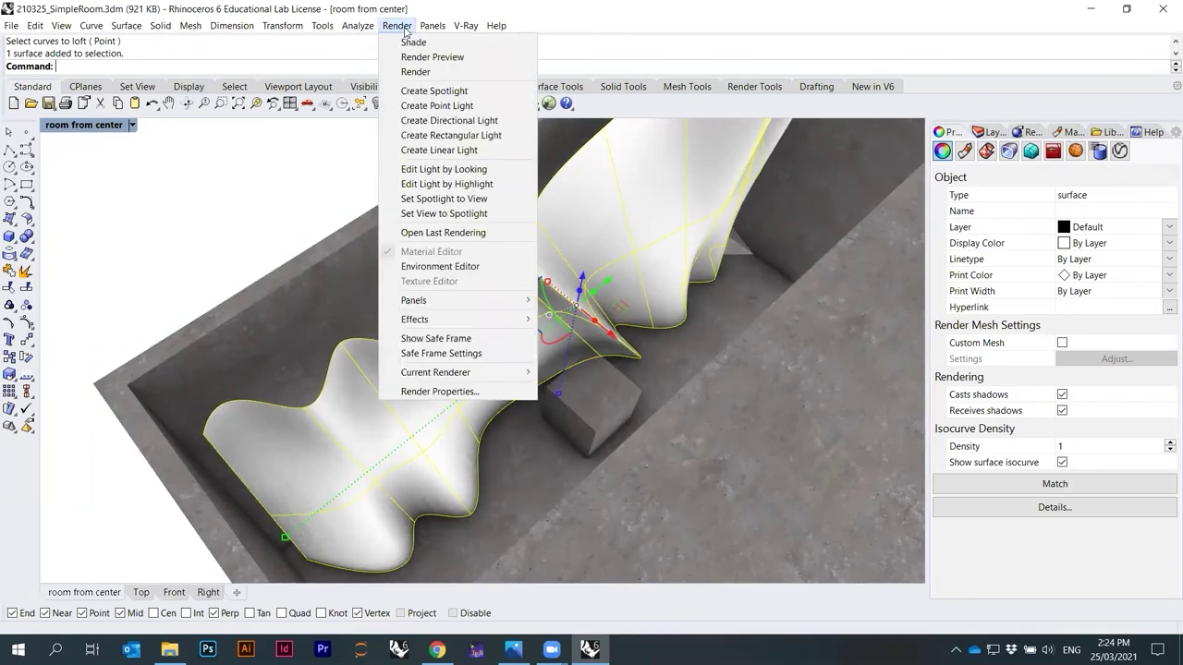
left_click(473, 43)
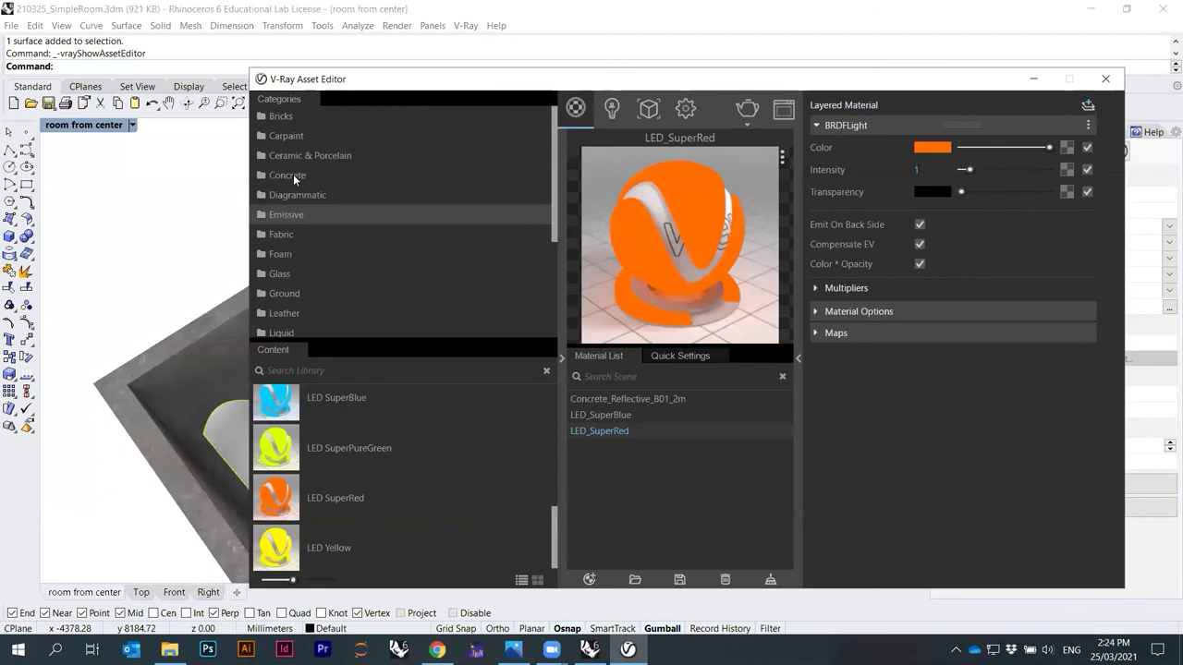
Apply the Concrete Simple D01 2m material from the Concrete library category to the selected curtain surface.
left_click(293, 177)
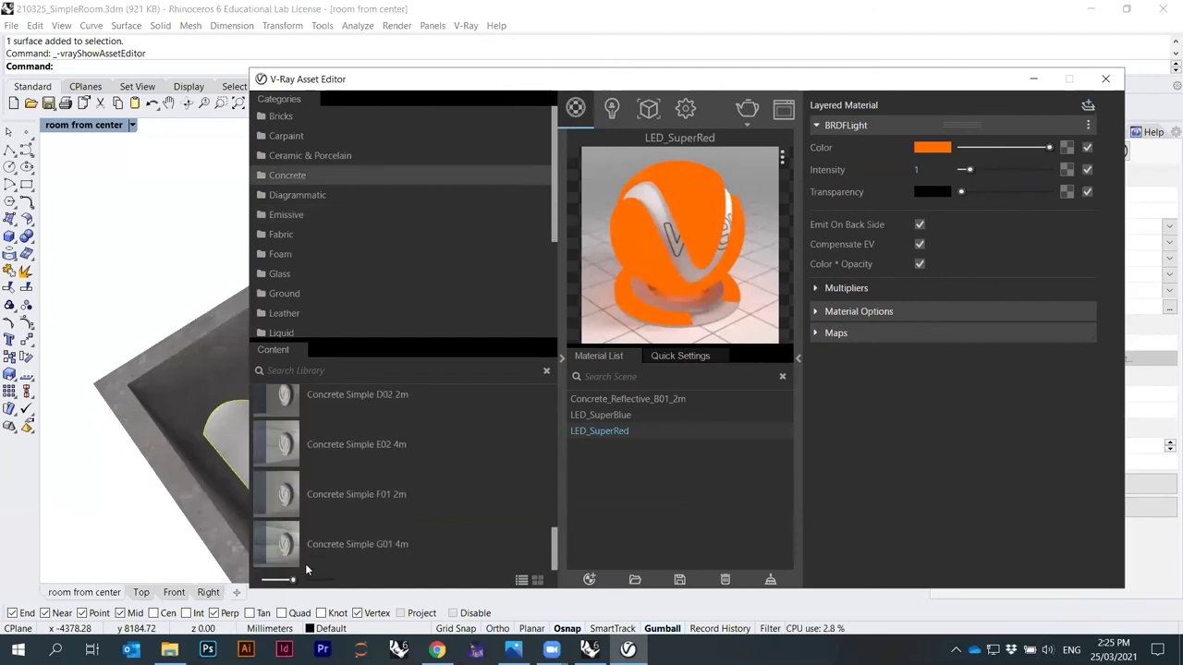
scroll(281, 536, "up", 1)
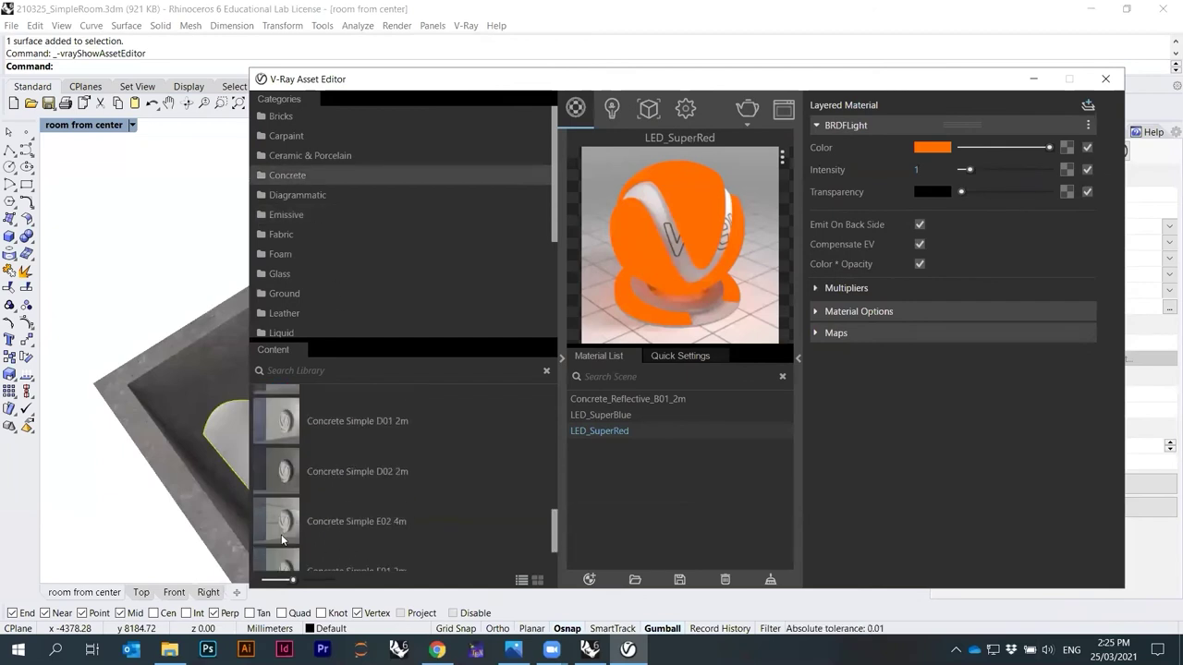
scroll(281, 534, "up", 1)
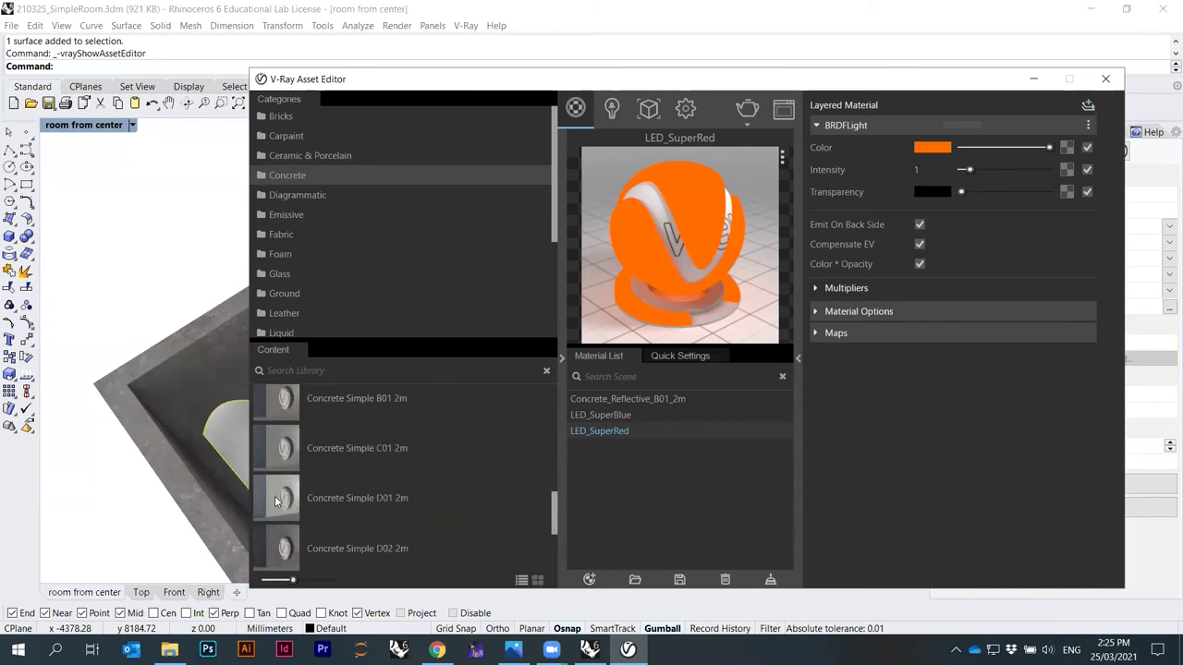
right_click(275, 502)
left_click(328, 529)
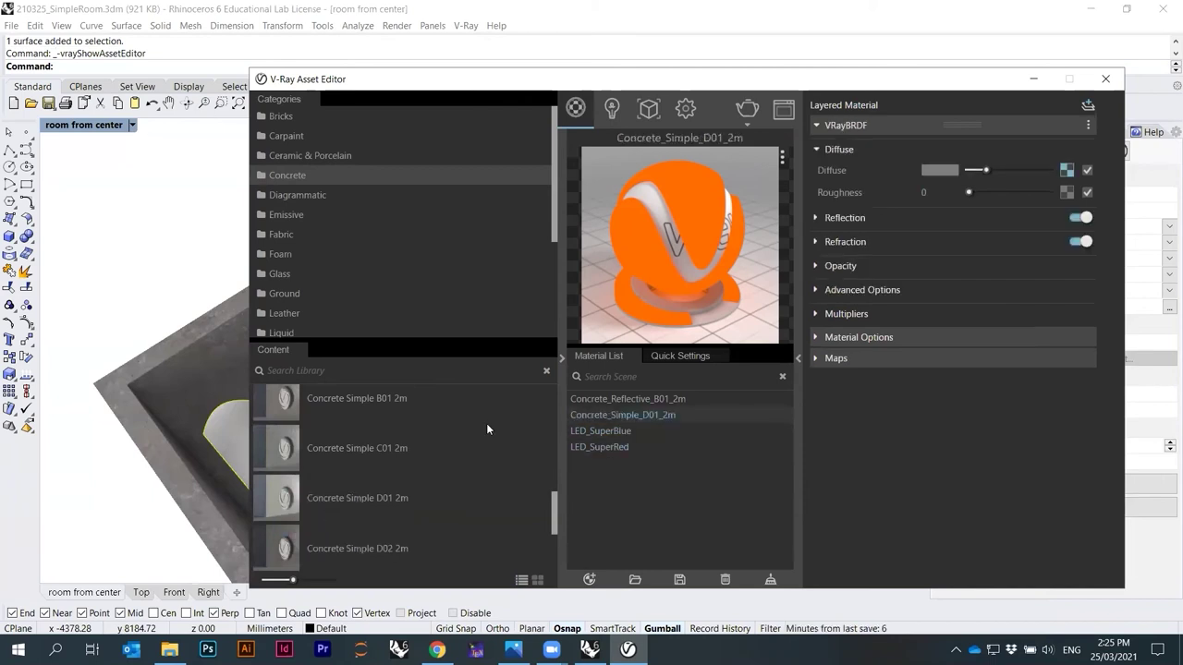
left_click_drag(840, 86, 852, 418)
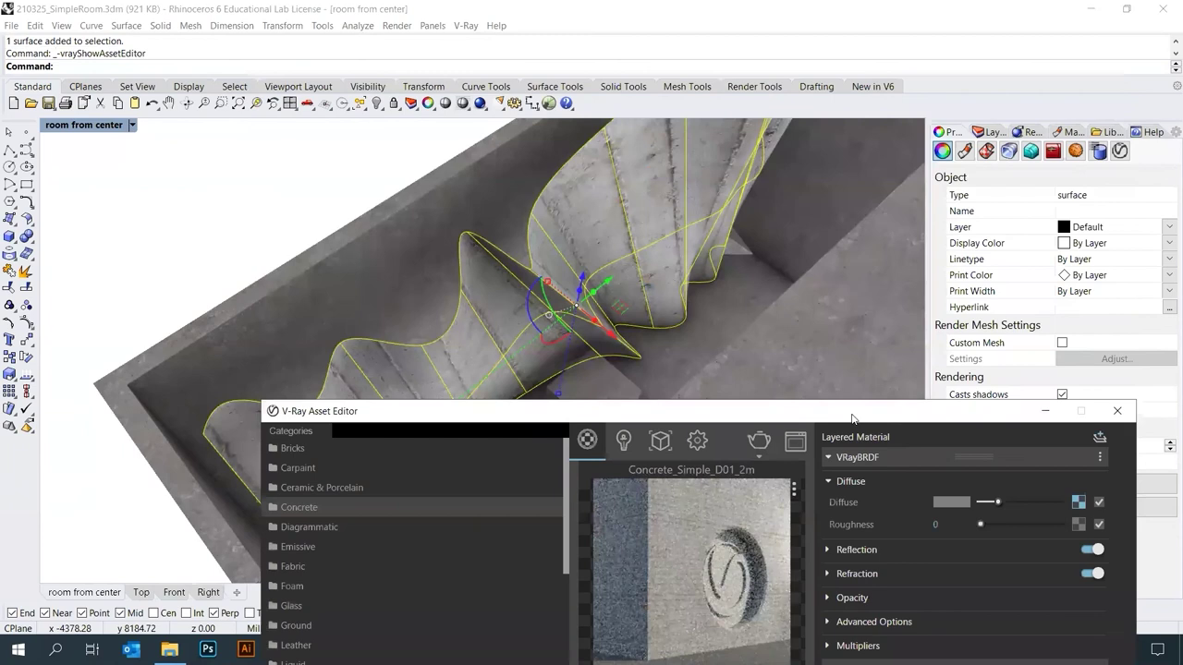
left_click_drag(721, 421, 723, 338)
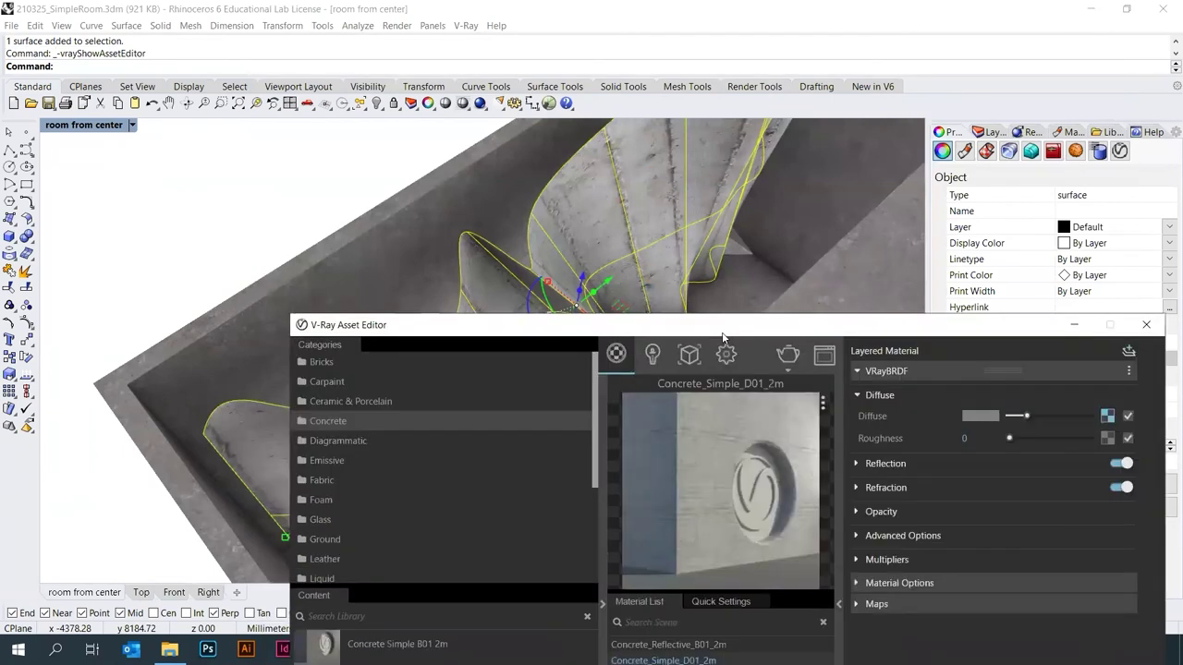
left_click_drag(522, 322, 599, 124)
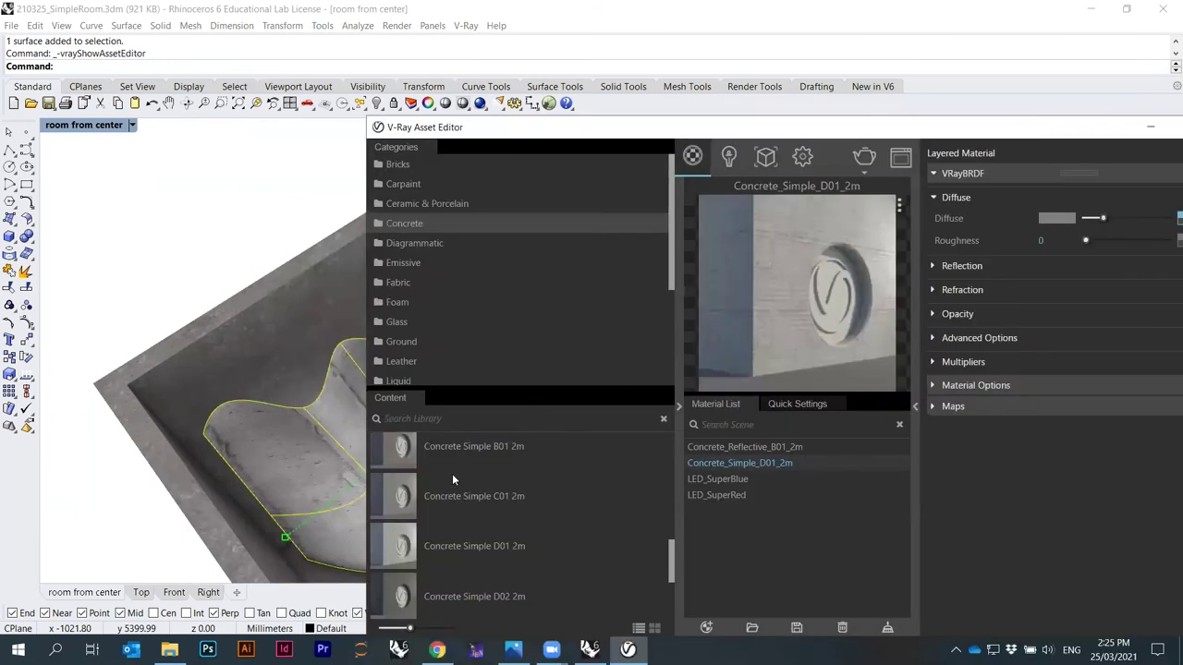
Apply the Concrete Simple G01 4m material to the curtain surface and open the surface's texture mapping properties.
scroll(457, 499, "up", 3)
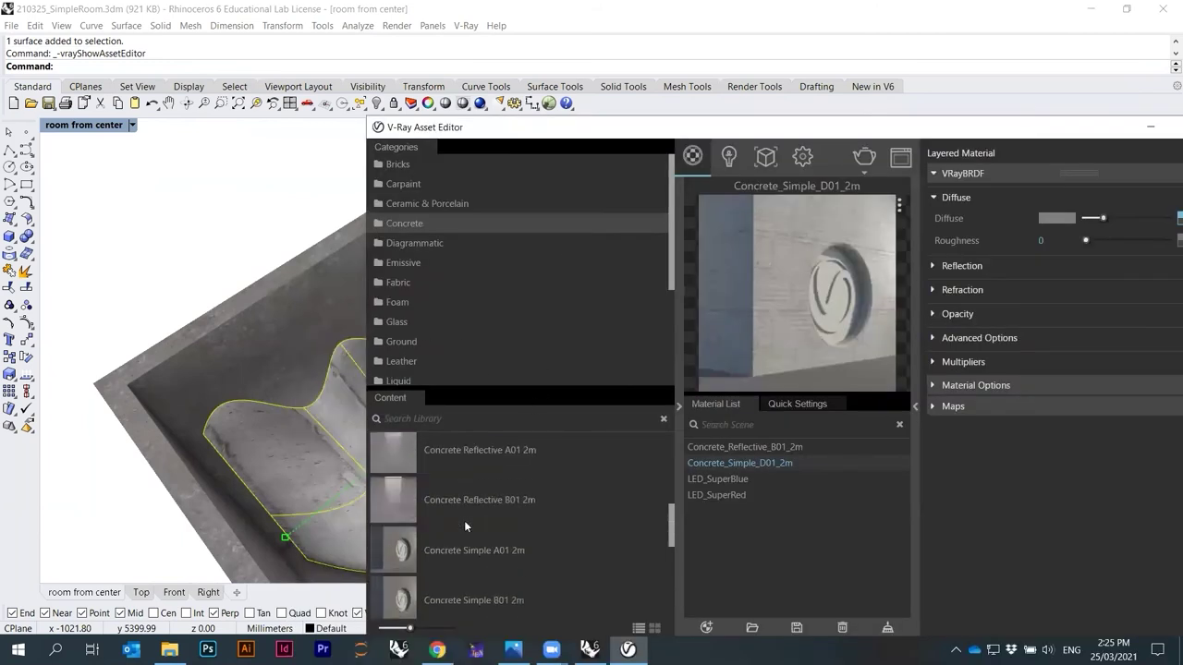
scroll(412, 586, "down", 3)
right_click(399, 599)
left_click(431, 623)
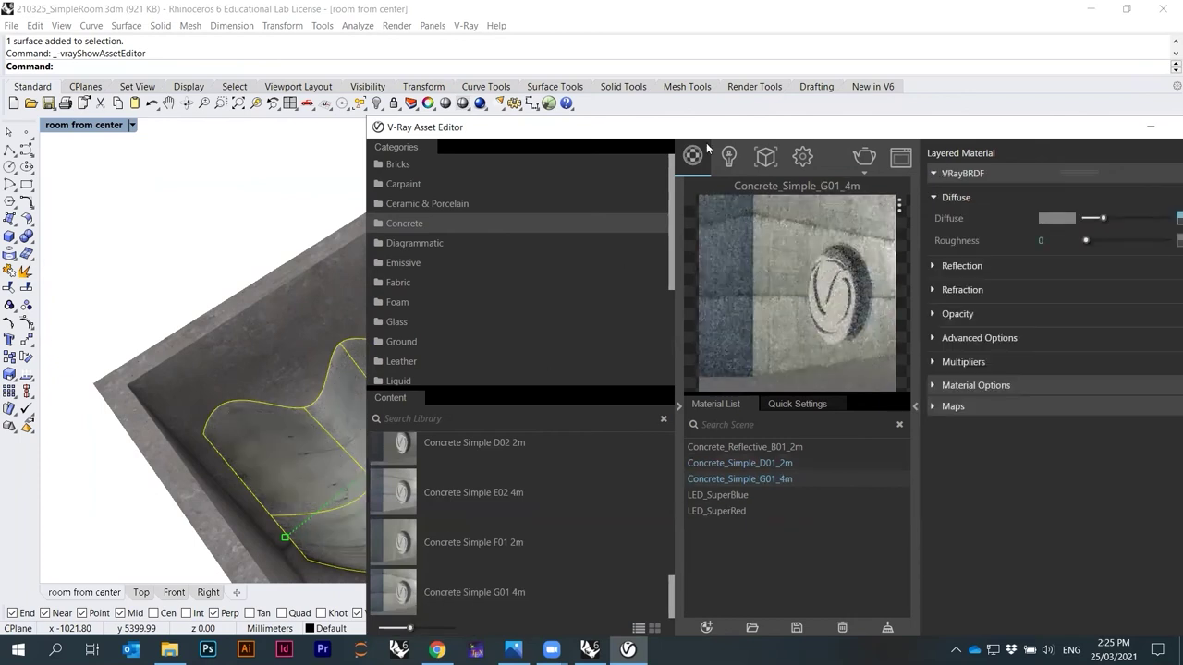
left_click_drag(704, 128, 419, 268)
left_click(921, 265)
mouse_move(794, 328)
right_mouse_down()
mouse_move(627, 283)
mouse_move(547, 214)
mouse_move(589, 213)
right_mouse_up()
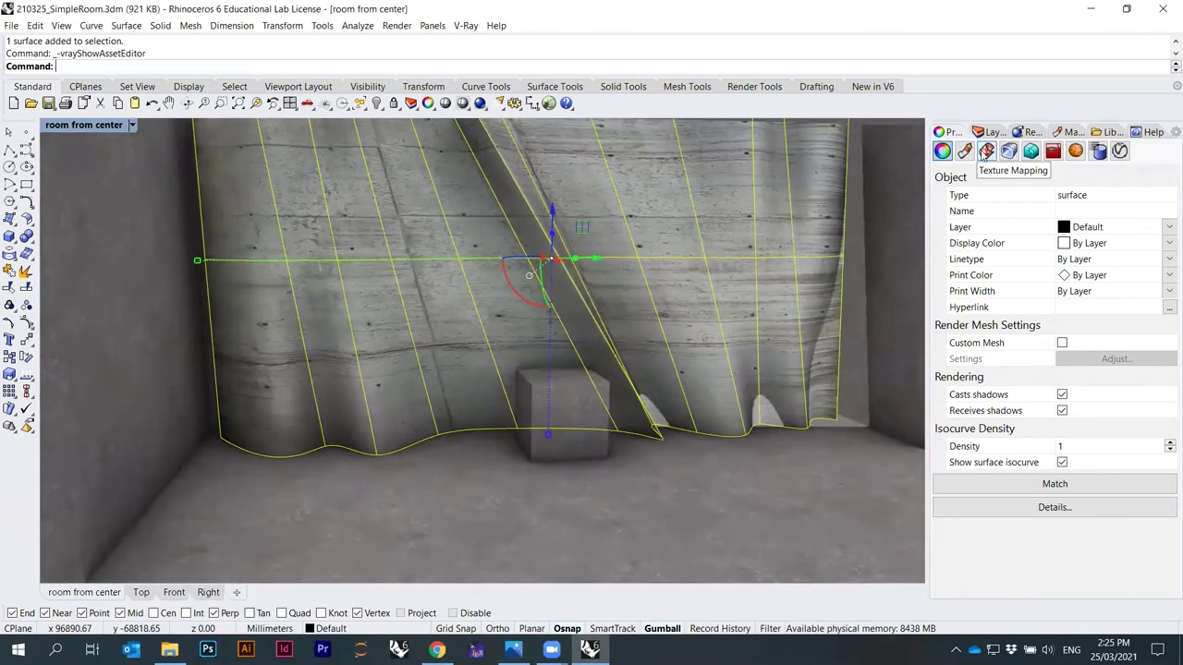
left_click(987, 153)
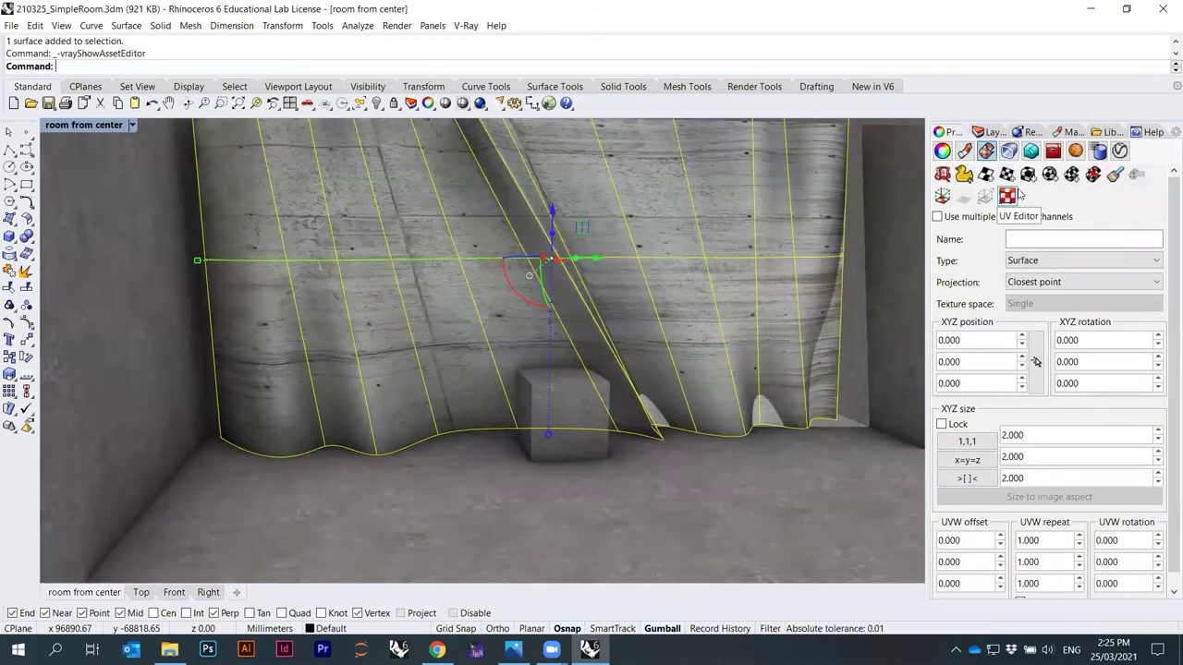
left_click(1028, 175)
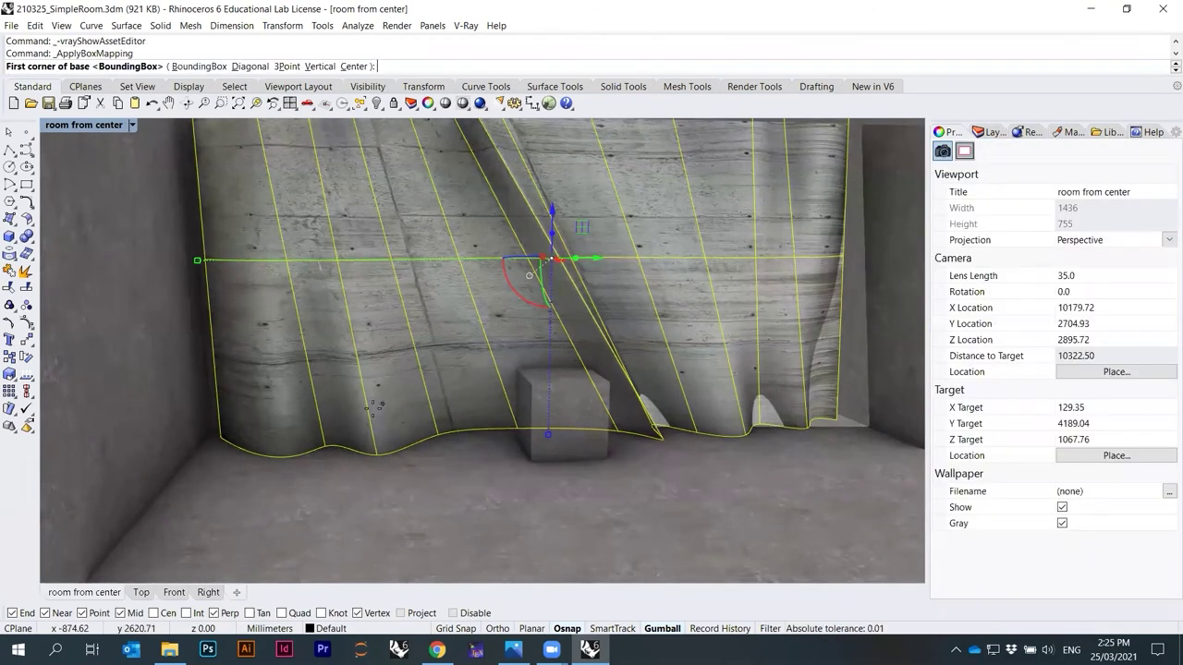
left_click(220, 435)
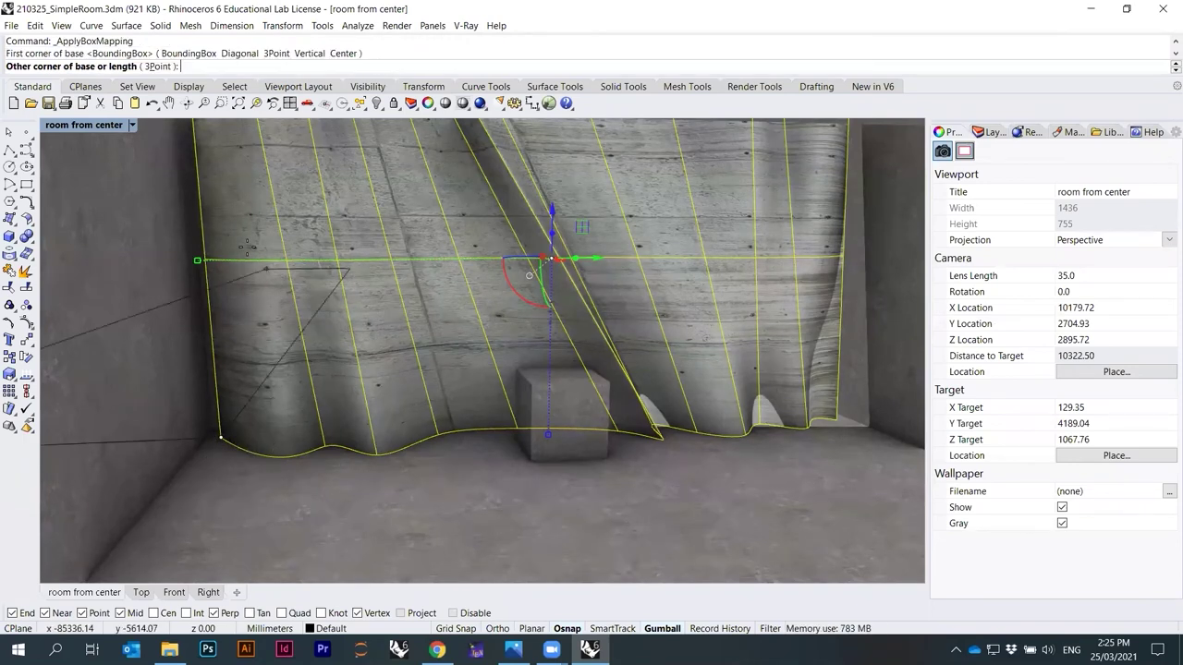
left_click(464, 25)
left_click(485, 39)
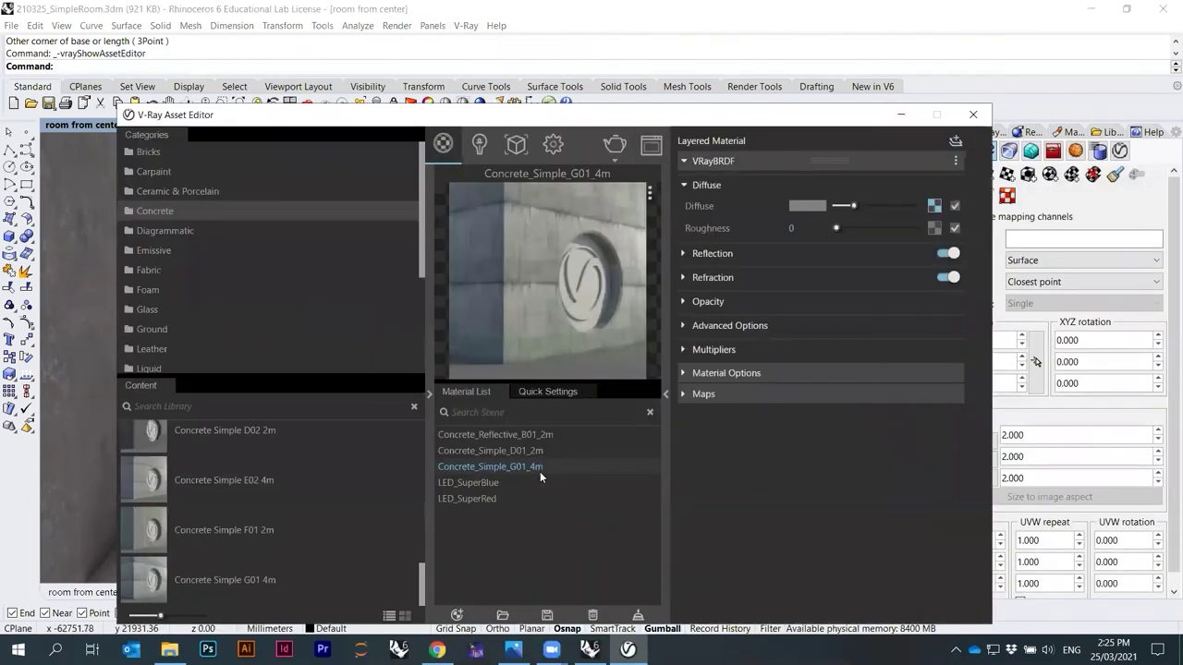
left_click(972, 113)
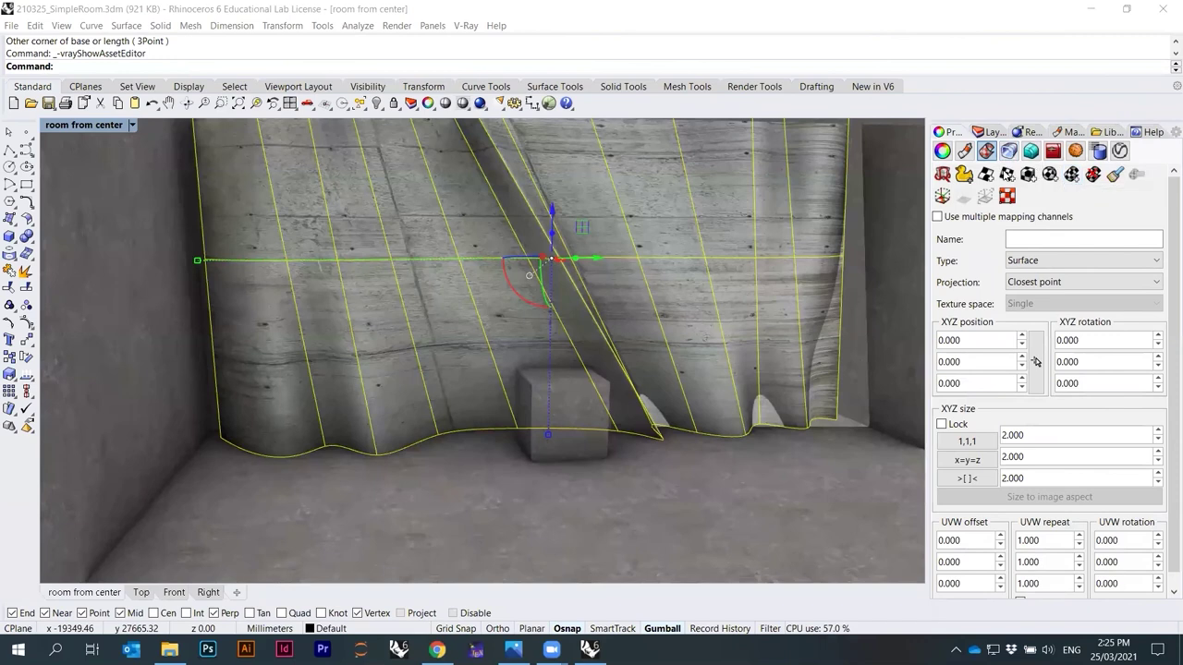
Apply a capped box mapping with 4000 mm sides to the curtain surface, starting from the lower corner at its end.
left_click(1006, 174)
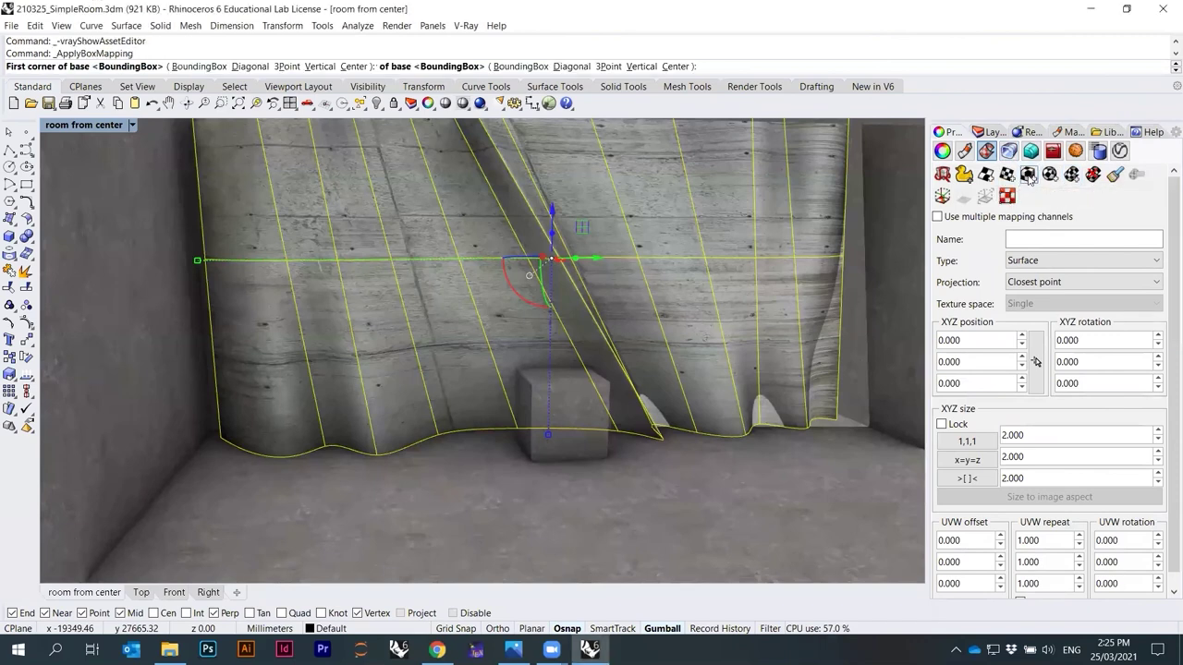
left_click(220, 440)
type("4000")
key("Return")
key("Return")
key("Return")
key("Return")
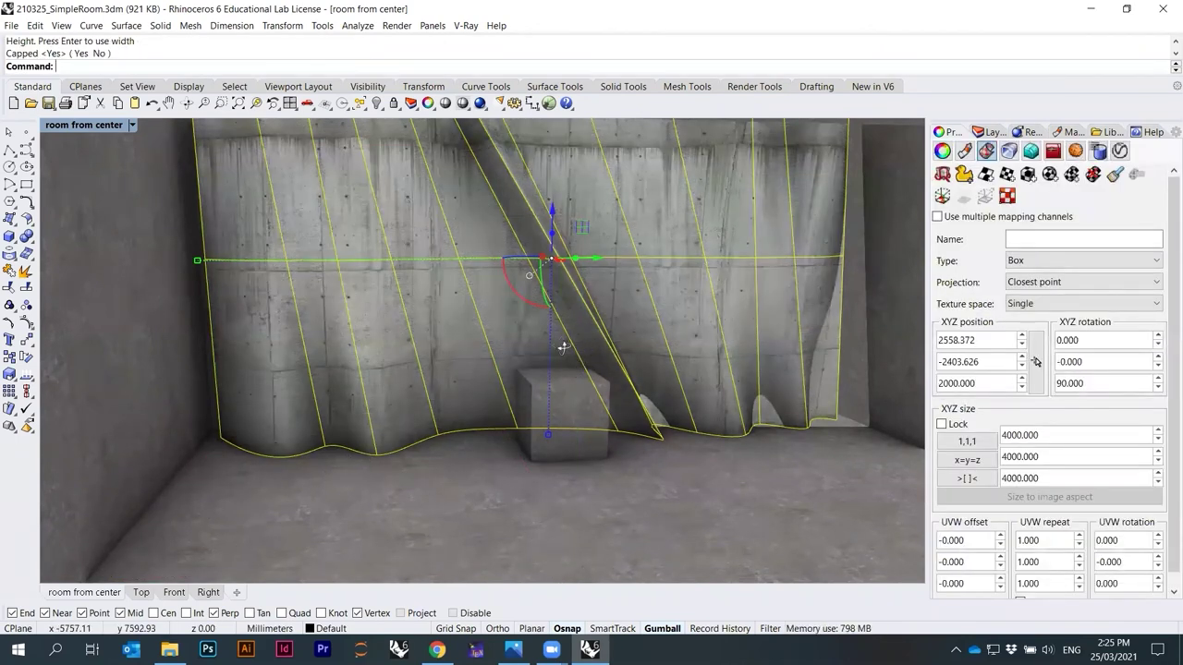
Inspect the box-mapped concrete texture on the curtain surface up close and from farther back in the room.
scroll(562, 348, "down", 5)
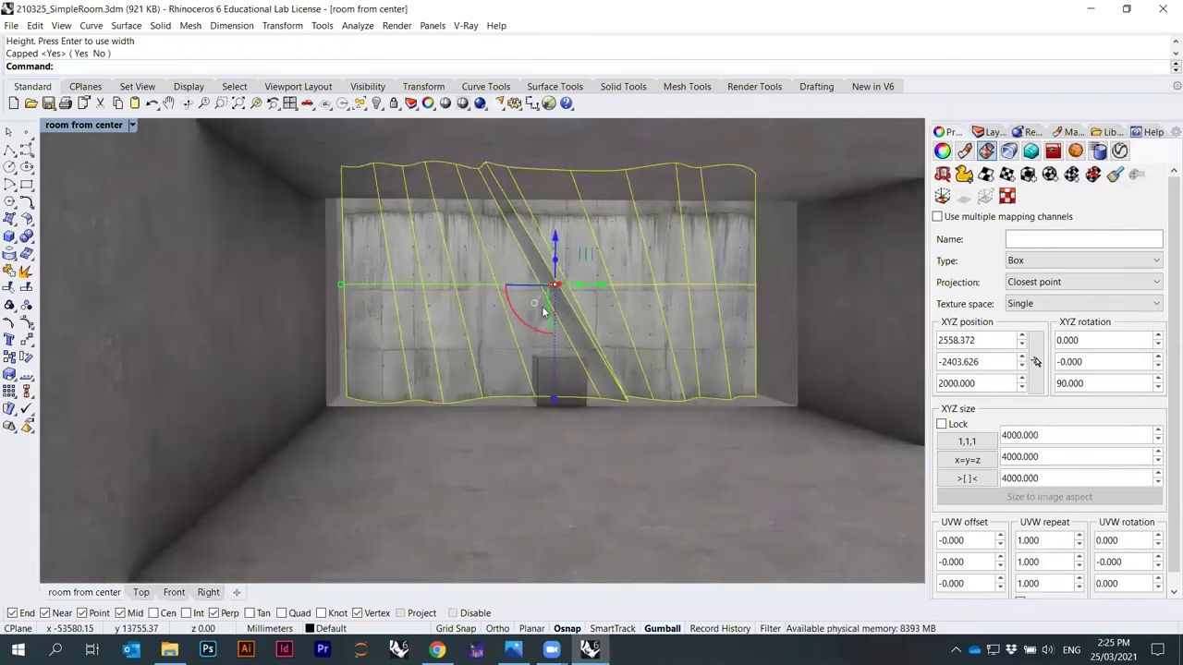
scroll(424, 315, "up", 5)
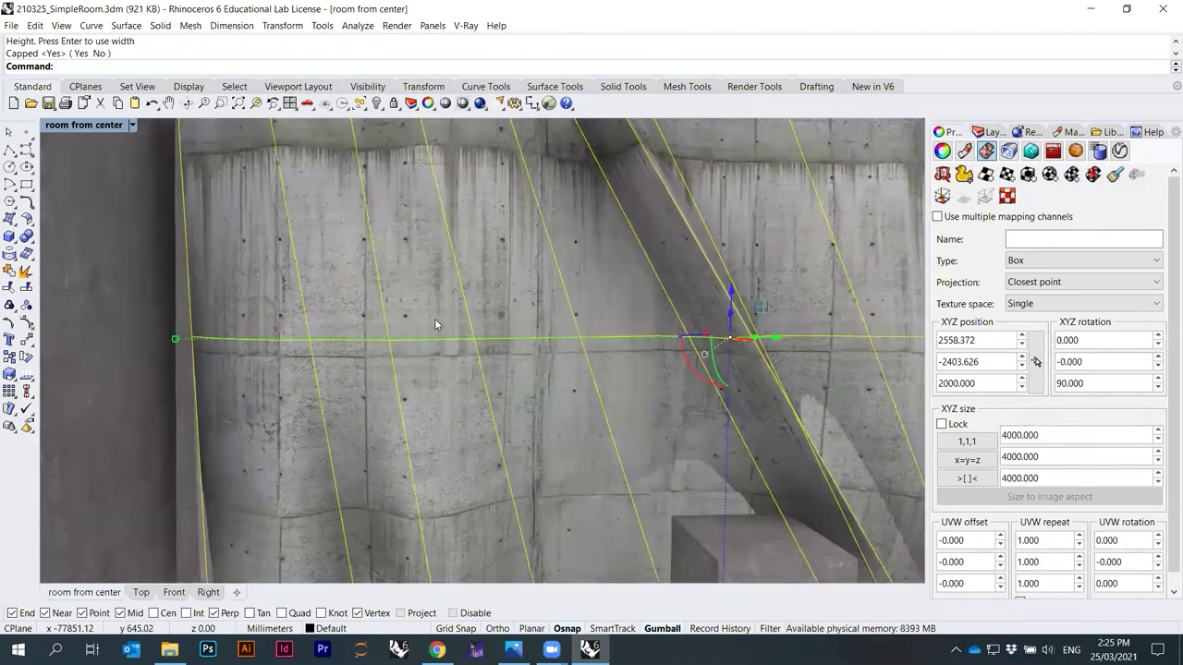
scroll(444, 320, "down", 8)
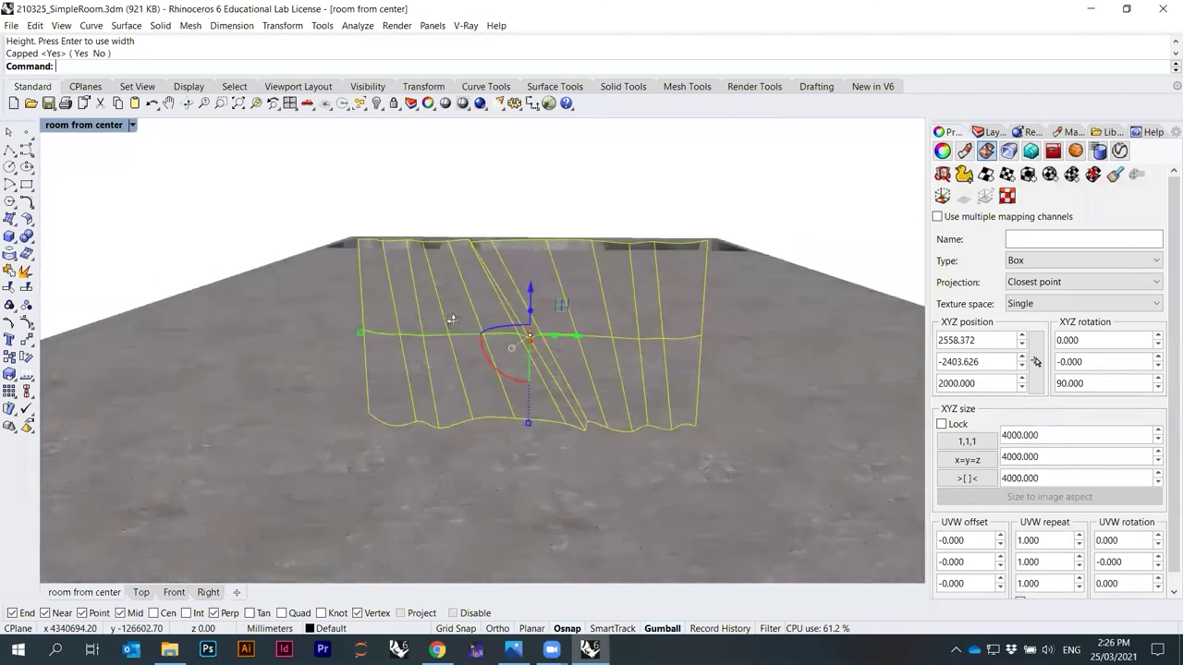
left_click(513, 222)
scroll(484, 316, "up", 12)
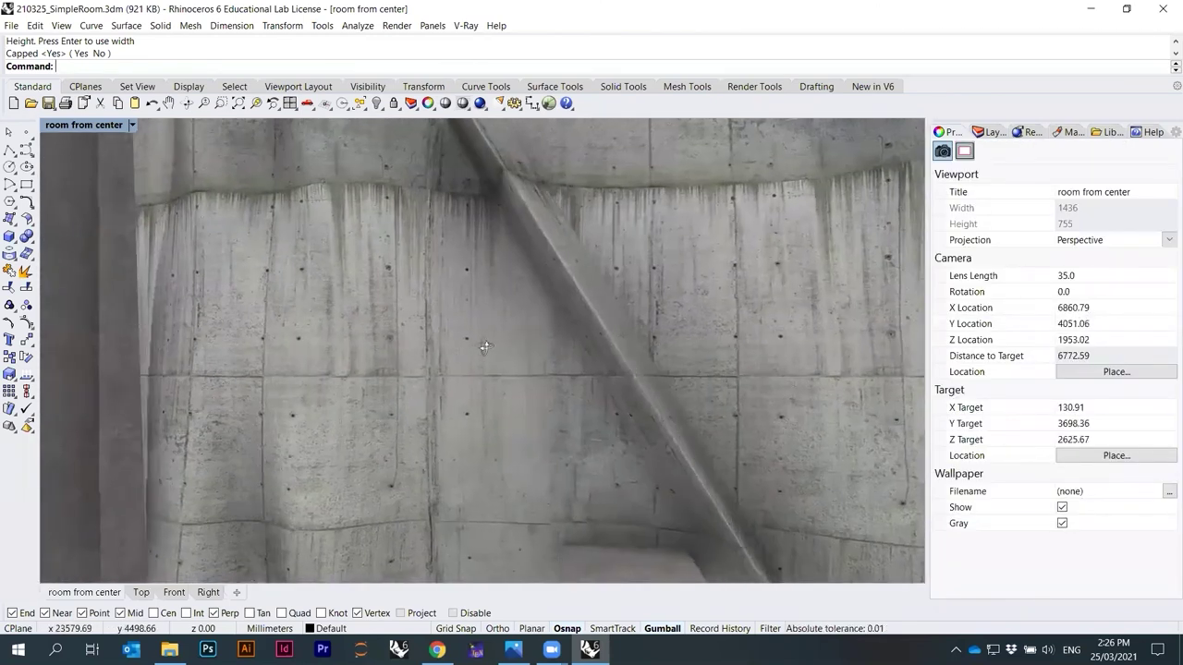
scroll(500, 329, "down", 10)
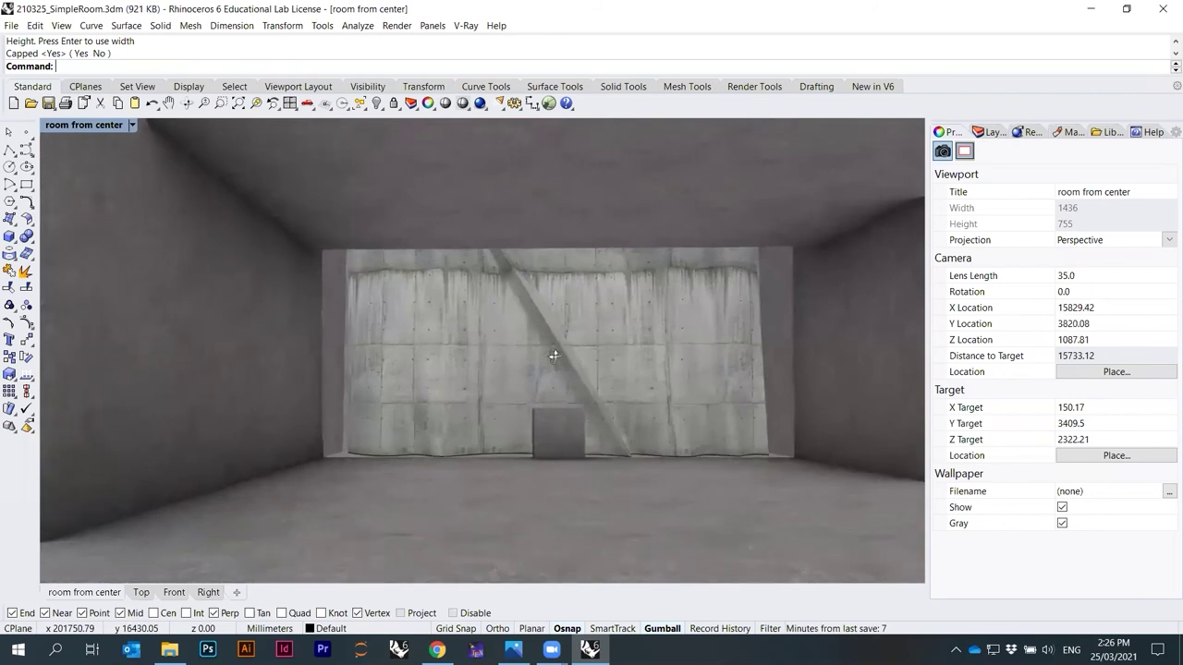
right_click_drag(717, 406, 801, 424)
right_click_drag(638, 356, 514, 321)
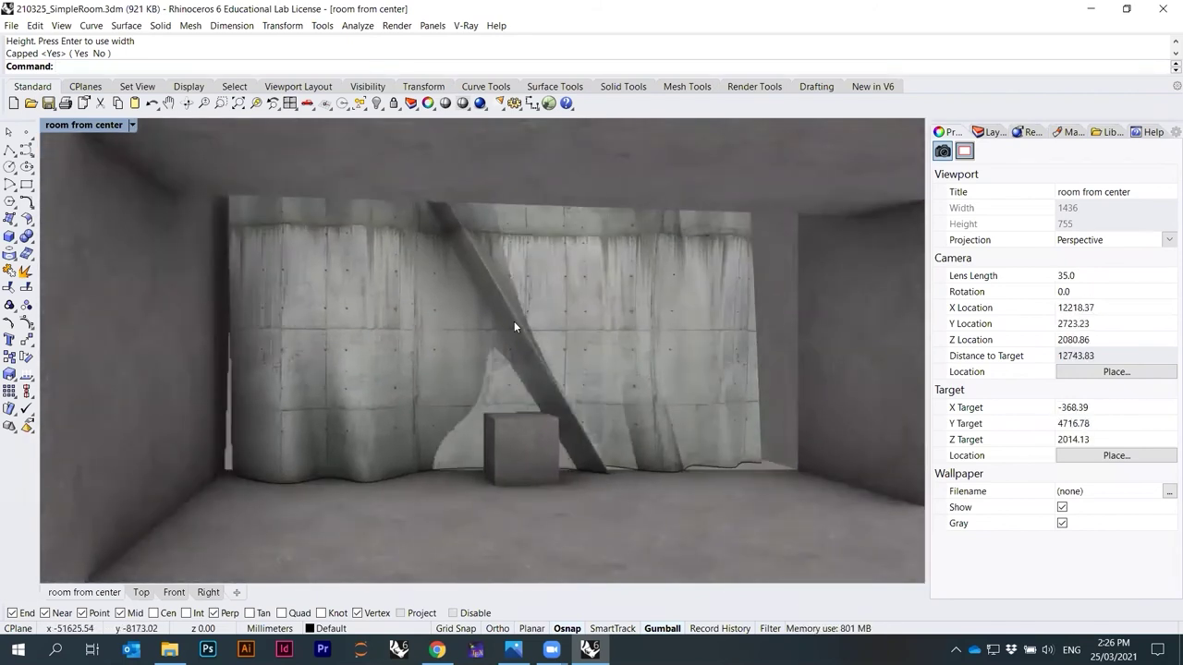
Restore the saved room from center view in the viewport.
left_click(135, 121)
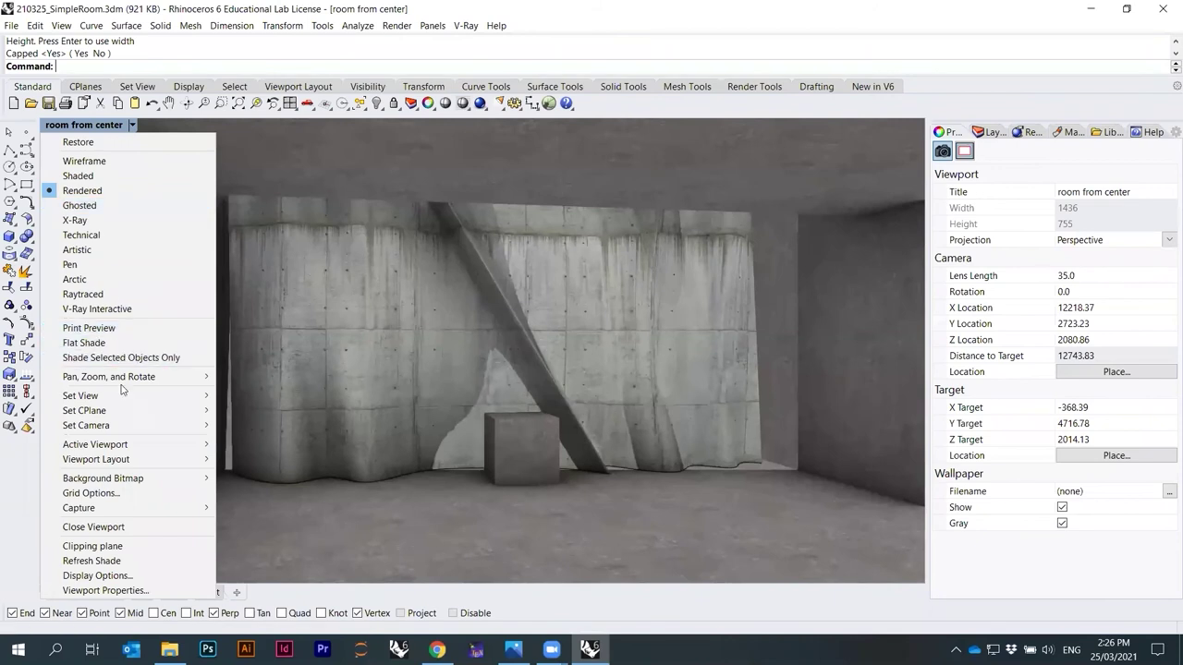
mouse_move(127, 417)
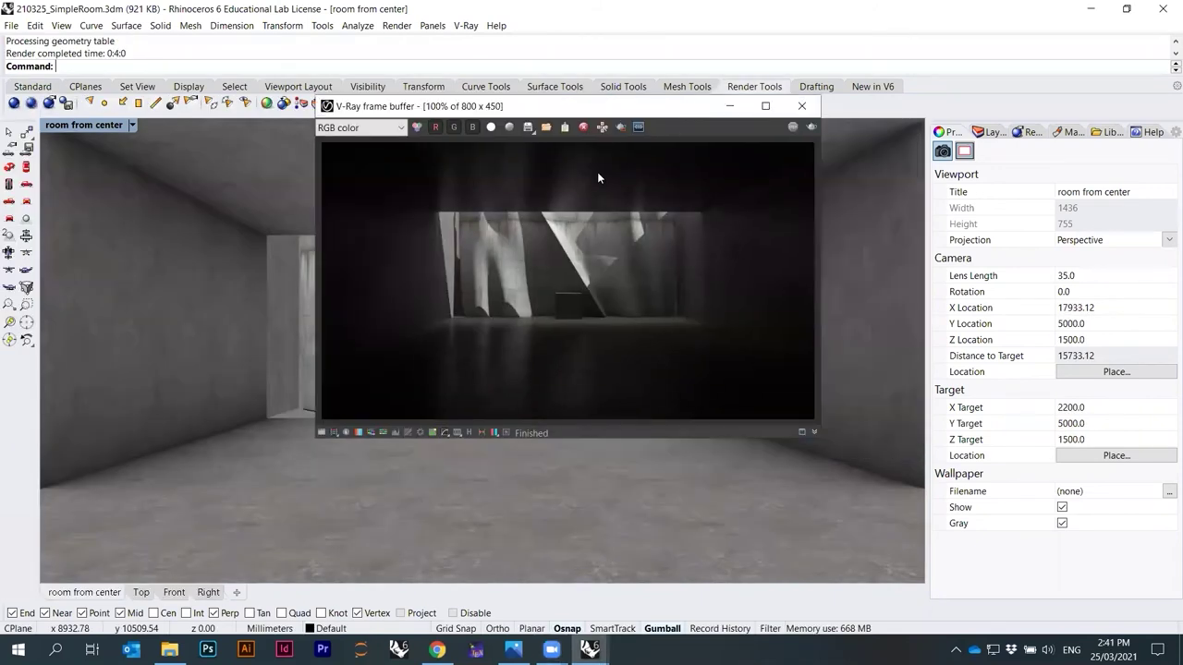
Save the finished V-Ray render as 210325_SimpleRoom_10.png in the 05_ModelRendering folder and switch to that folder in File Explorer.
left_click(529, 127)
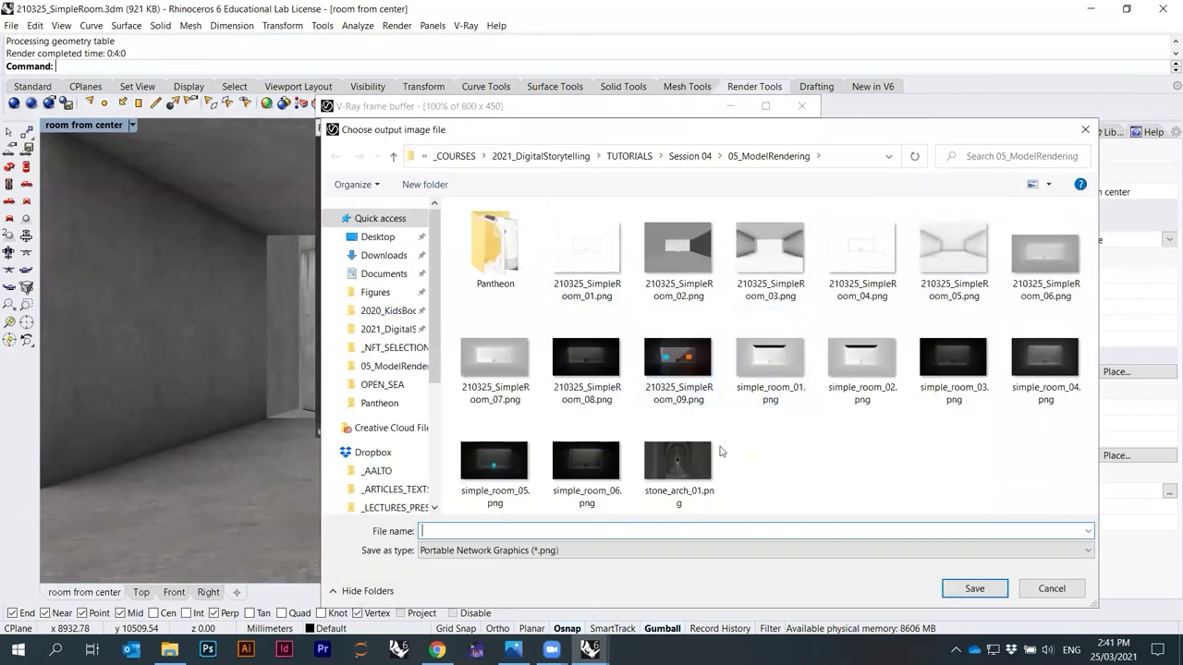
left_click(494, 365)
left_click(576, 383)
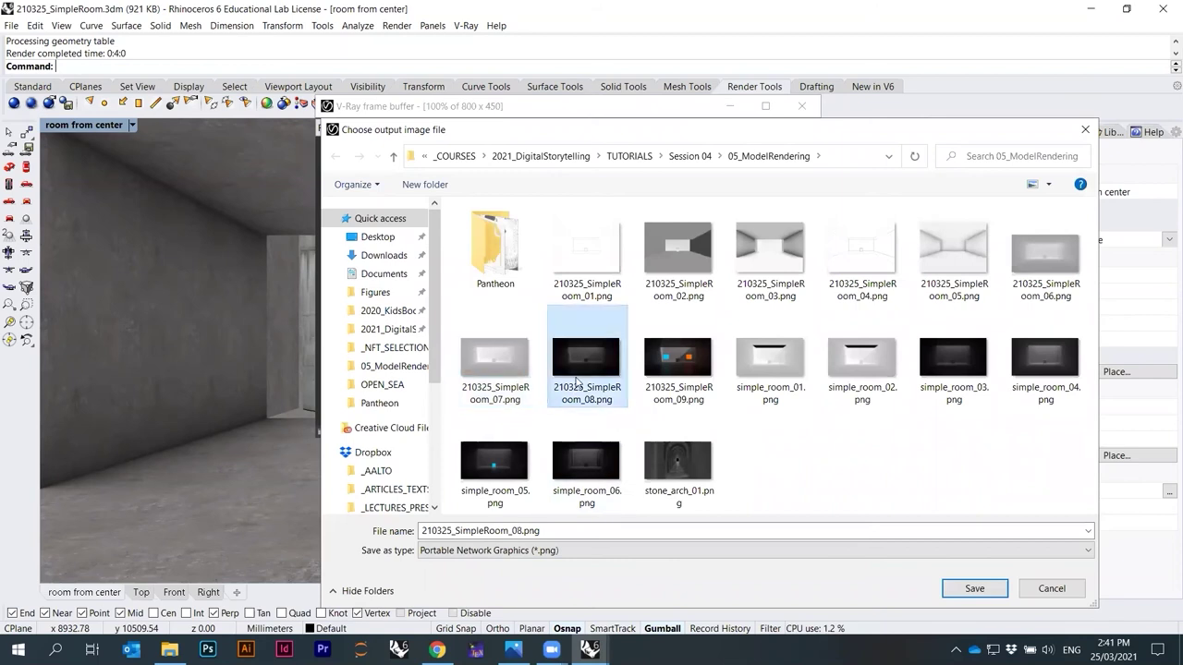
left_click(666, 379)
double_click(522, 531)
left_click(522, 530)
key("BackSpace")
key("BackSpace")
type("10")
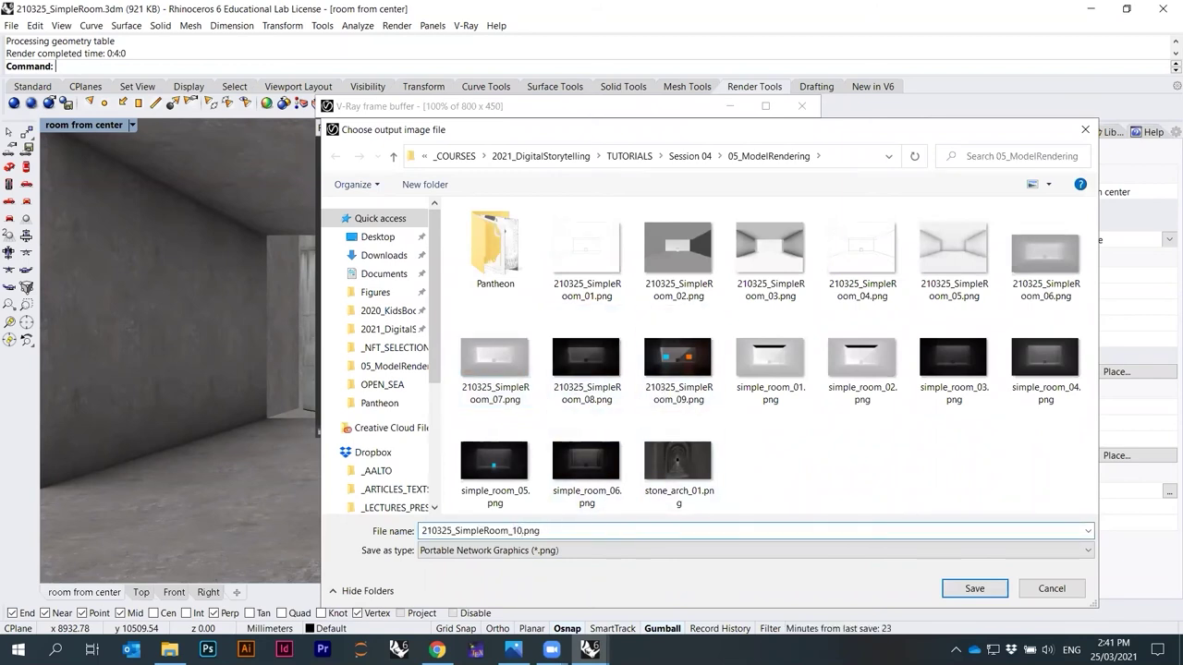
key("Return")
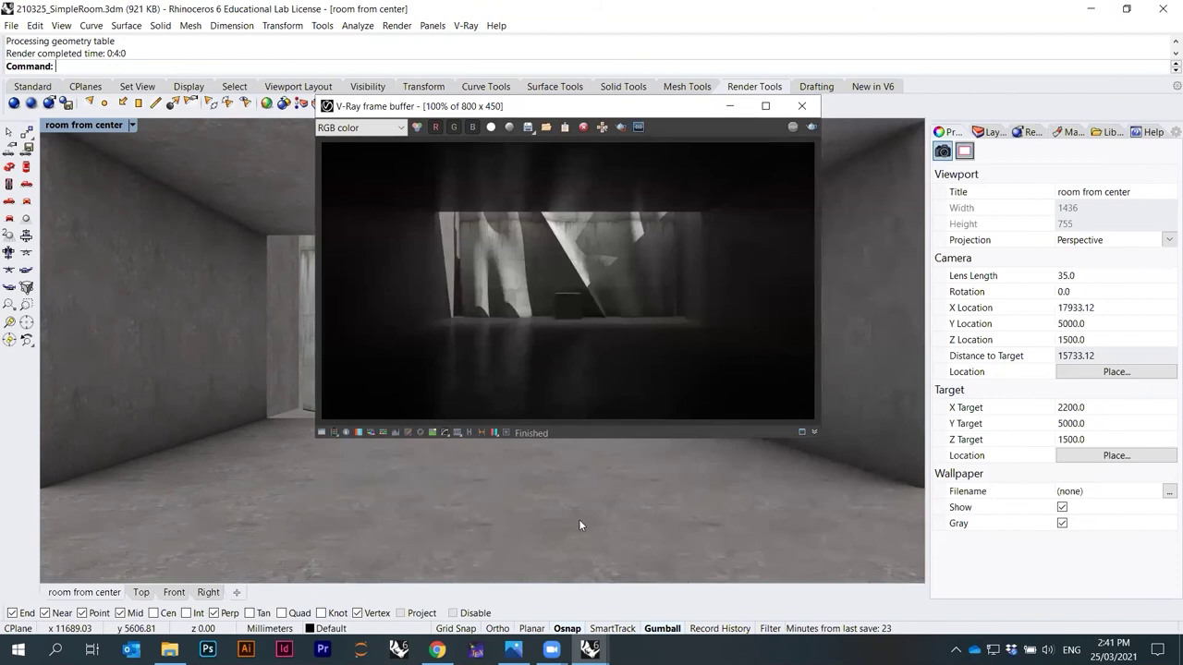
left_click(170, 650)
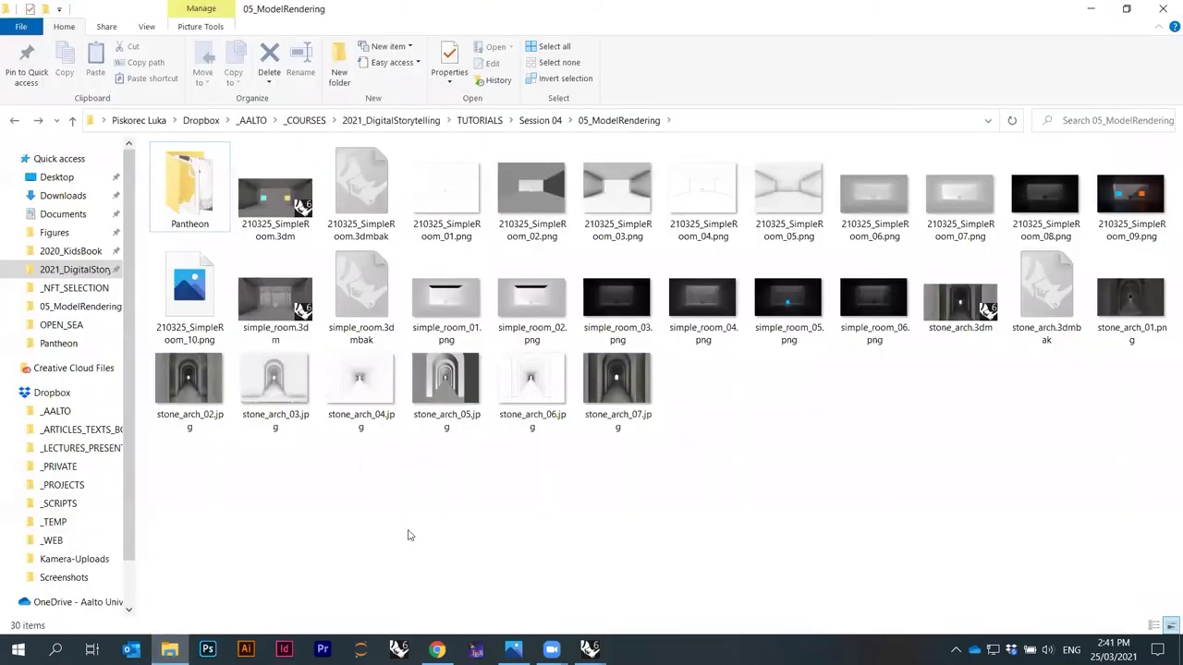
Open 210325_SimpleRoom_10.png in the Photos viewer and examine the light and shadow on the curtain wall up close.
left_click(175, 286)
double_click(175, 287)
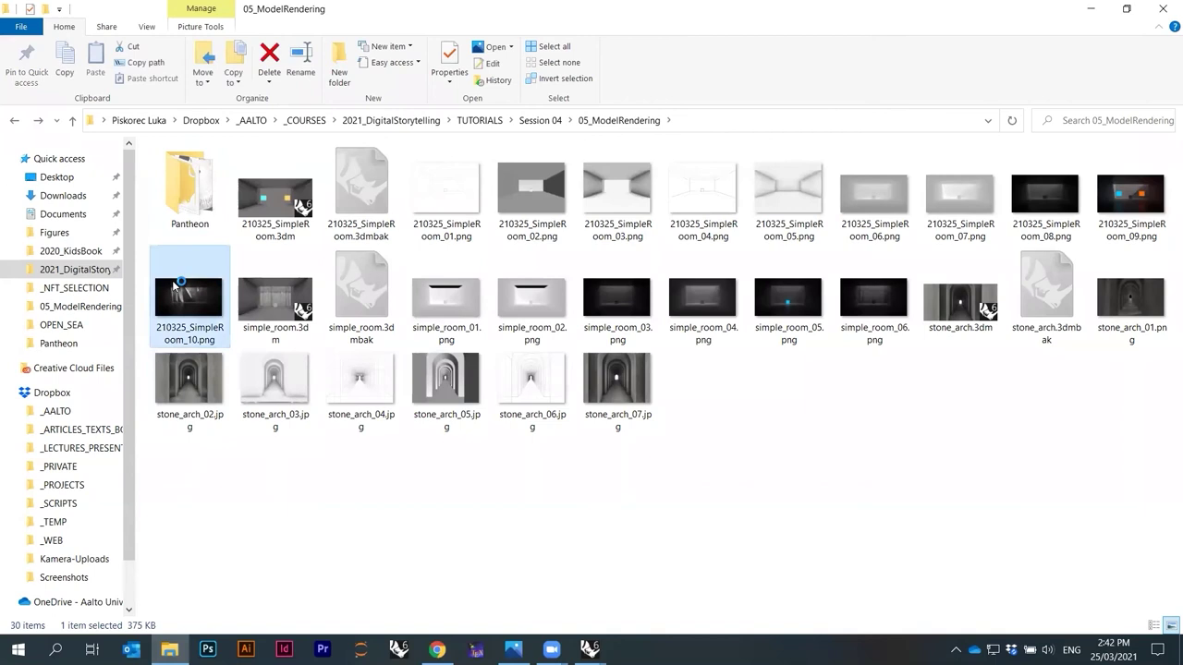
scroll(623, 306, "up", 5)
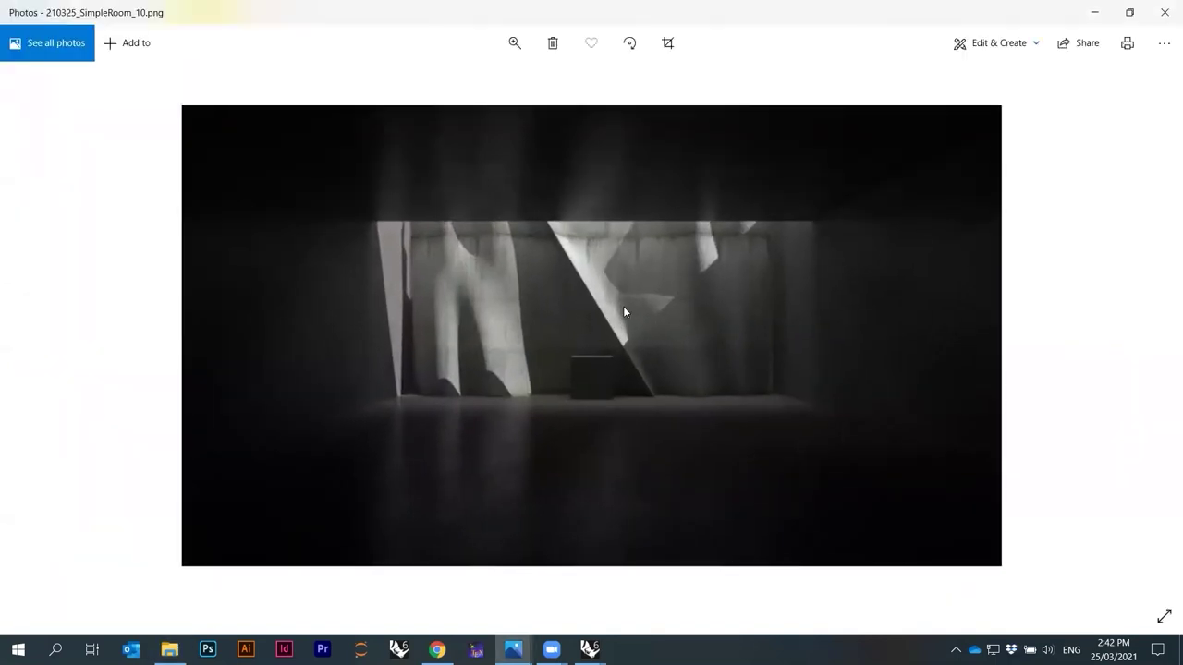
left_click_drag(629, 293, 627, 320)
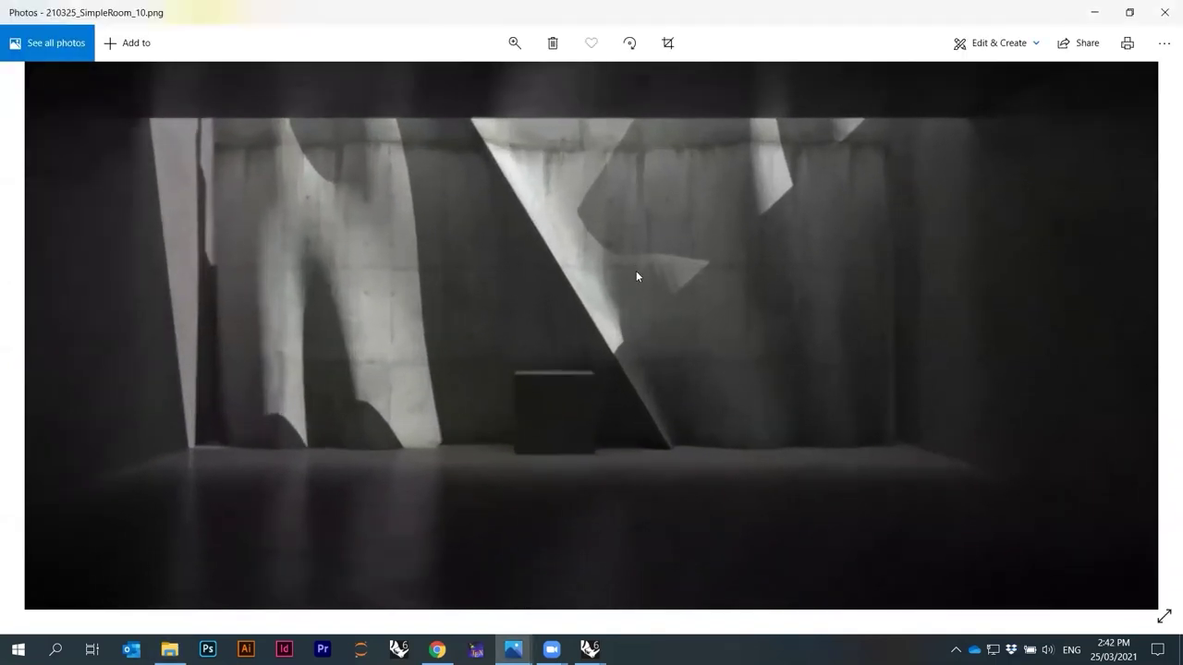
scroll(636, 282, "up", 1)
scroll(634, 290, "down", 2)
scroll(634, 292, "down", 2)
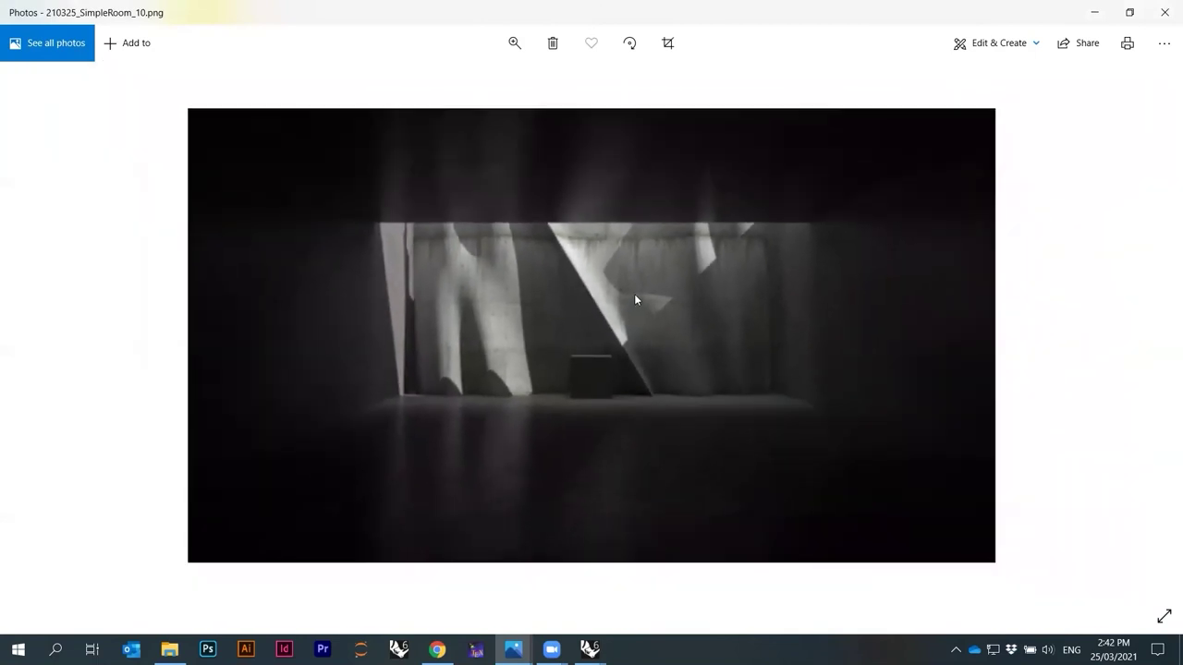
scroll(634, 293, "up", 1)
scroll(633, 294, "up", 3)
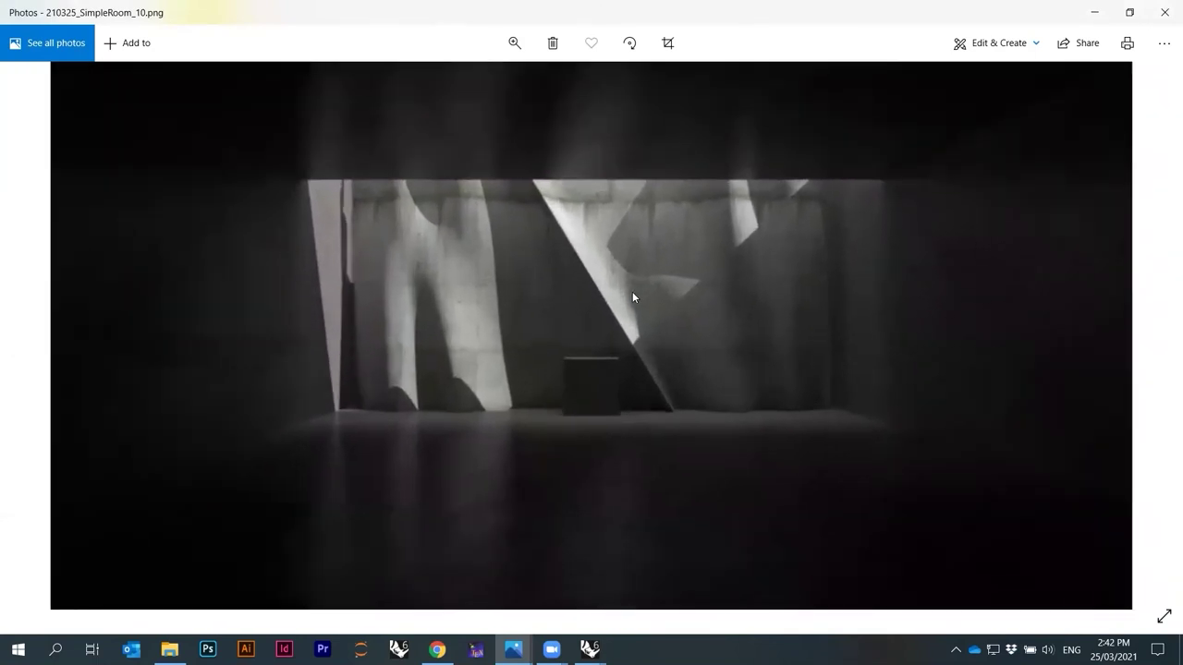
left_click_drag(632, 289, 632, 318)
scroll(630, 305, "up", 1)
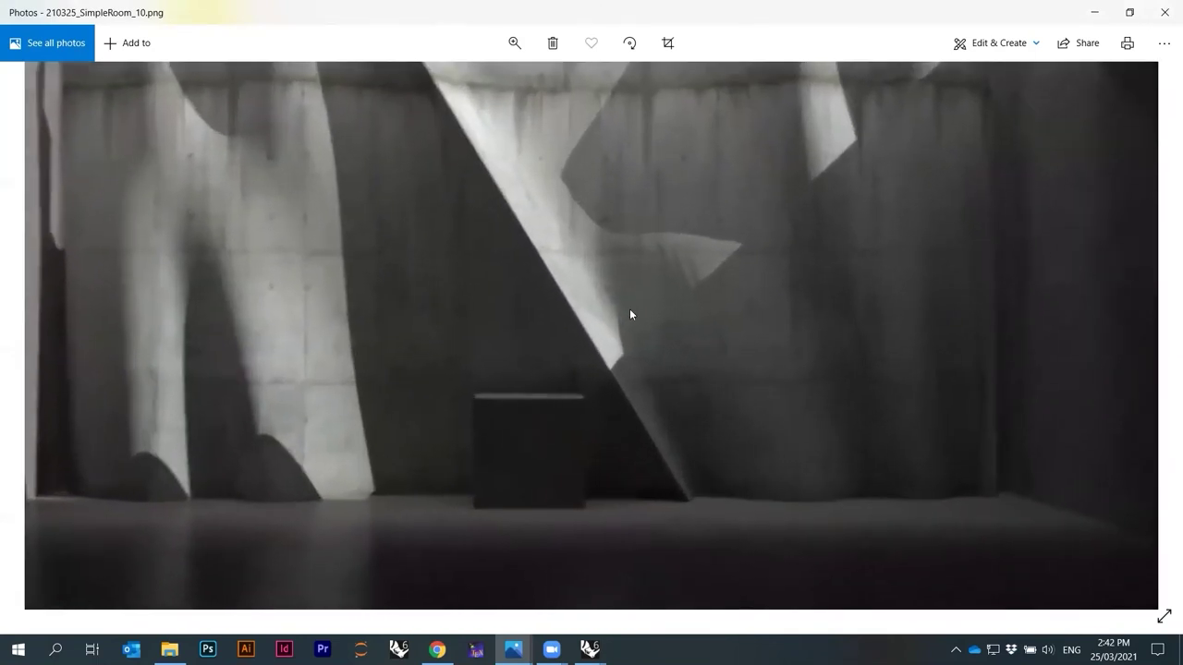
scroll(630, 309, "down", 3)
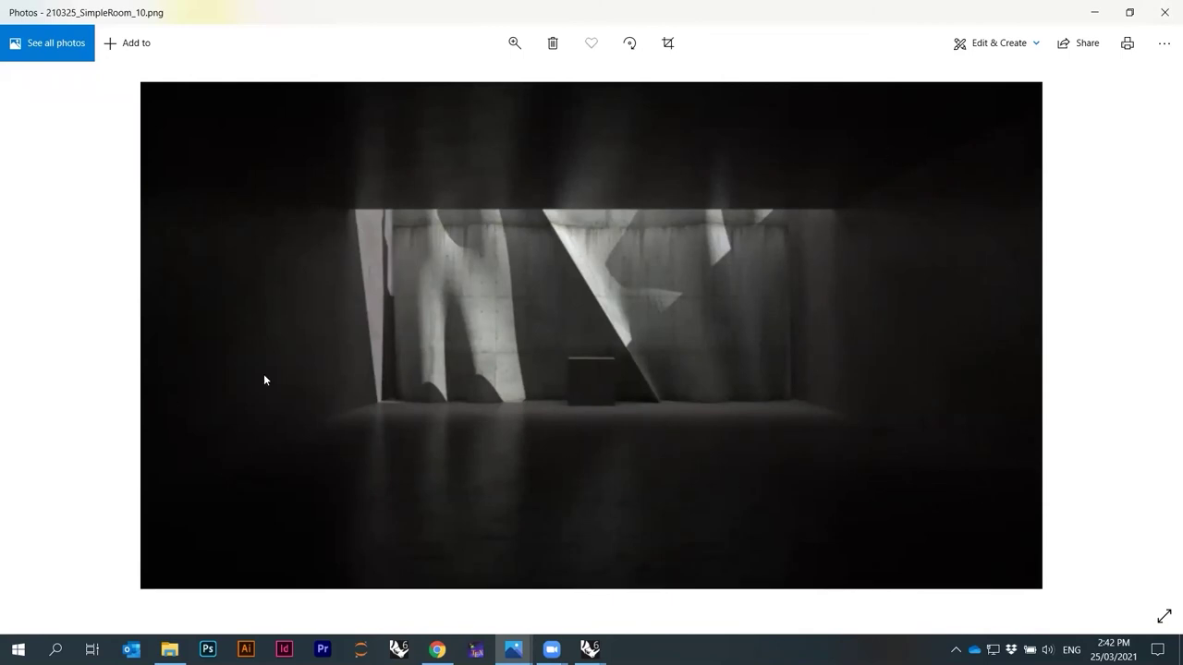
Examine the reflections on the dark floor in front of the curtain wall in the render.
scroll(477, 478, "up", 3, "ctrl")
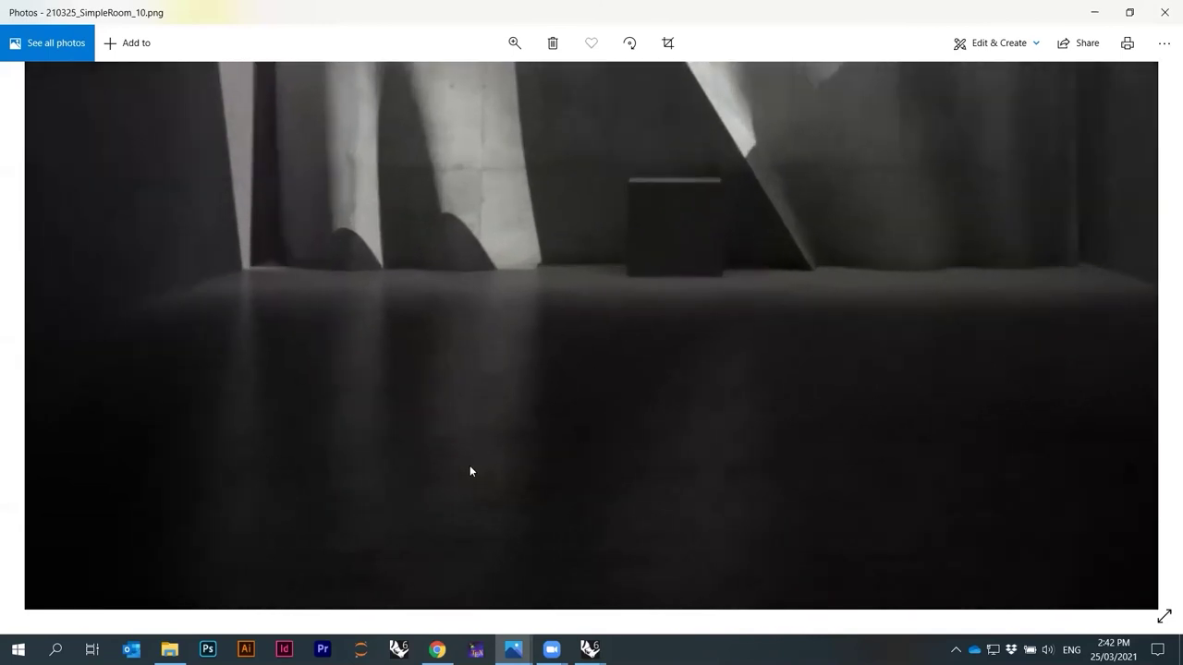
scroll(469, 402, "down", 3, "ctrl")
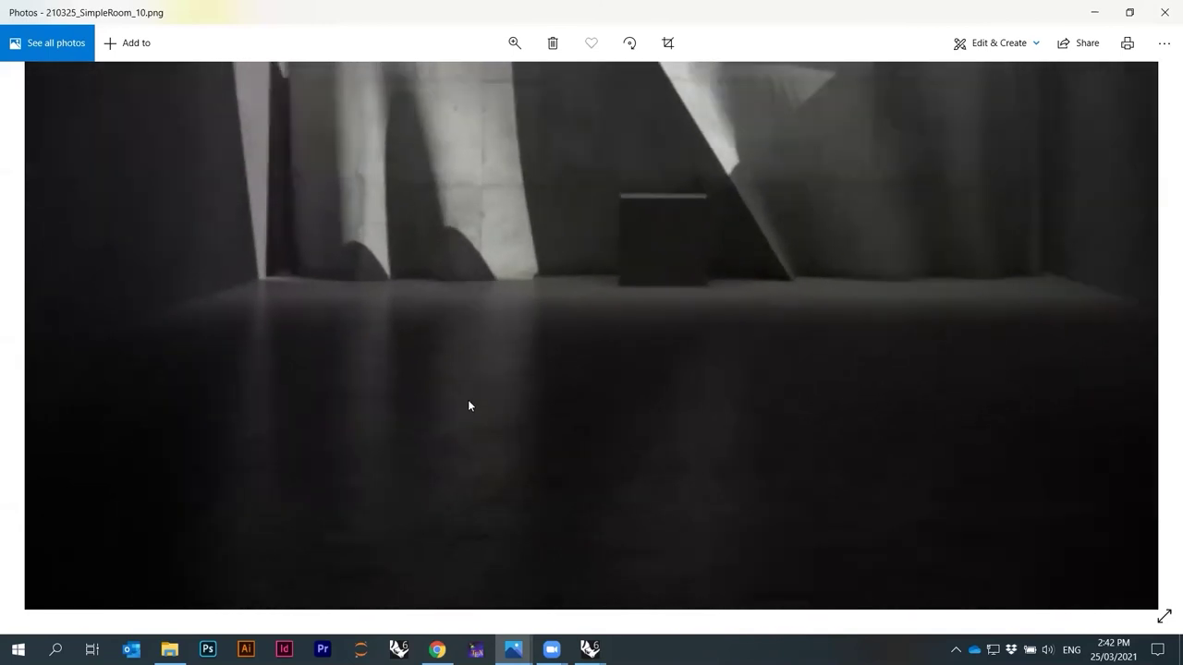
scroll(612, 512, "up", 3, "ctrl")
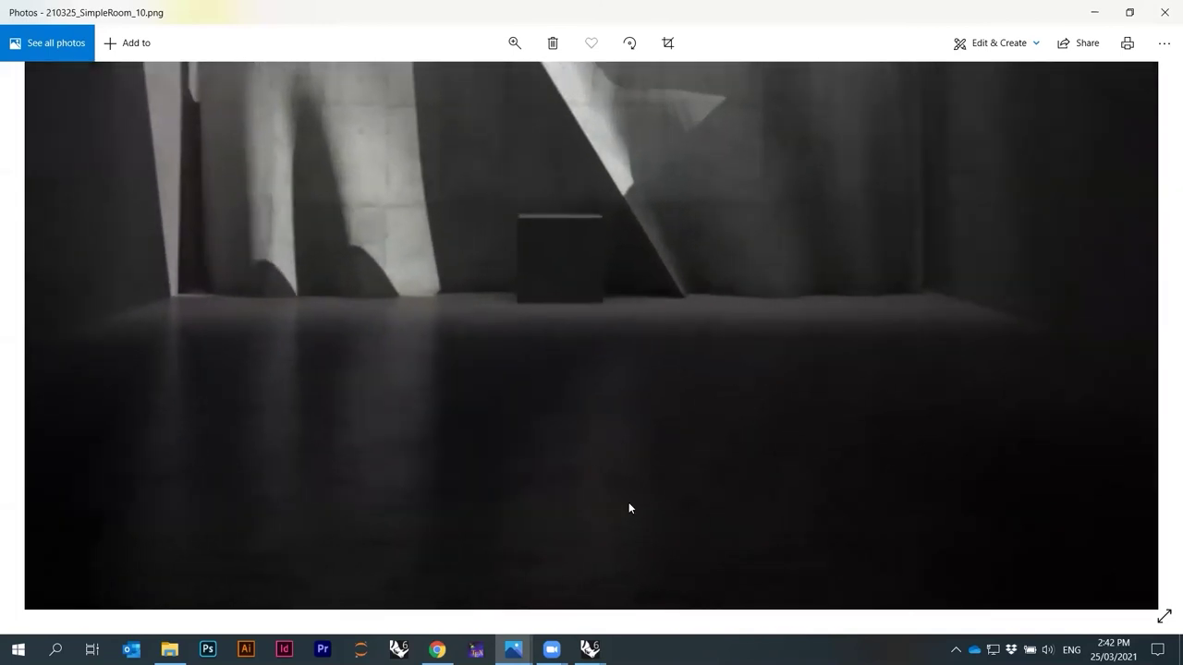
scroll(621, 453, "down", 4, "ctrl")
scroll(621, 452, "down", 1, "ctrl")
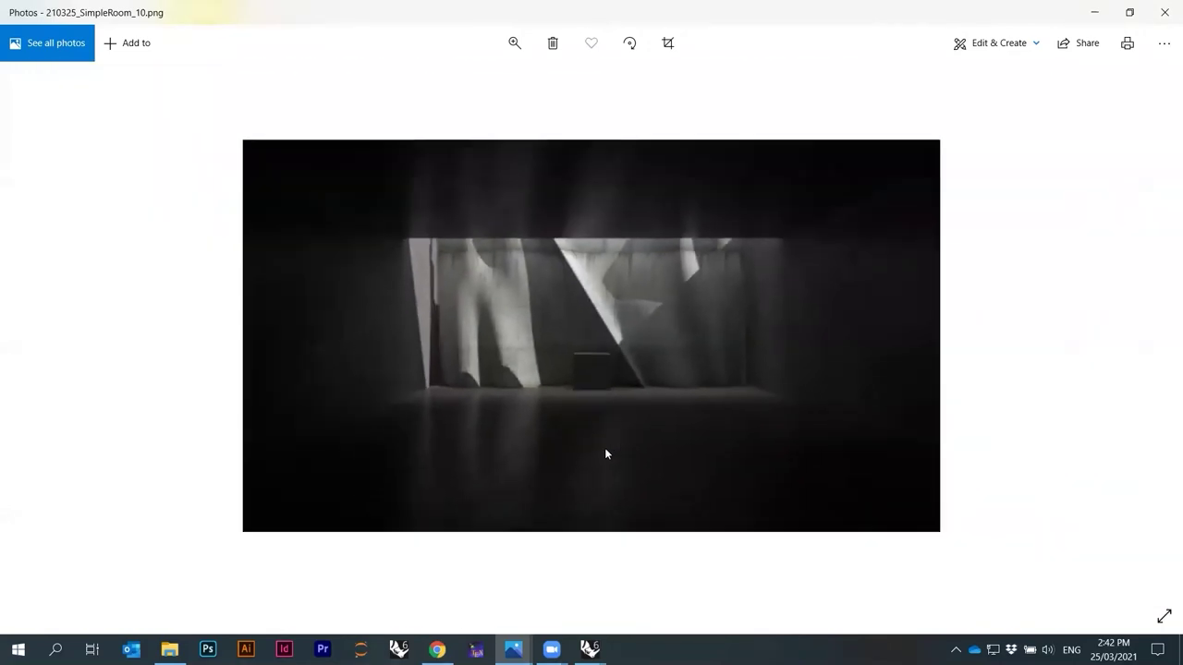
scroll(523, 396, "up", 1, "ctrl")
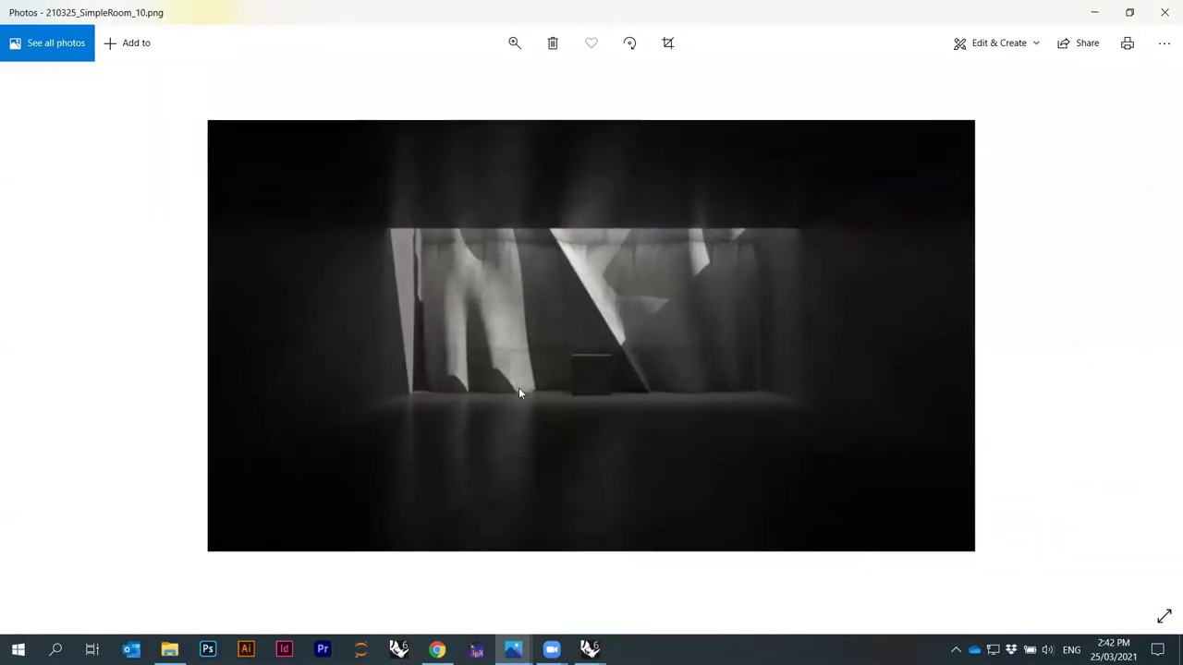
Inspect the concrete texture across the whole curtain wall of the render, and close the image.
scroll(524, 385, "up", 4, "ctrl")
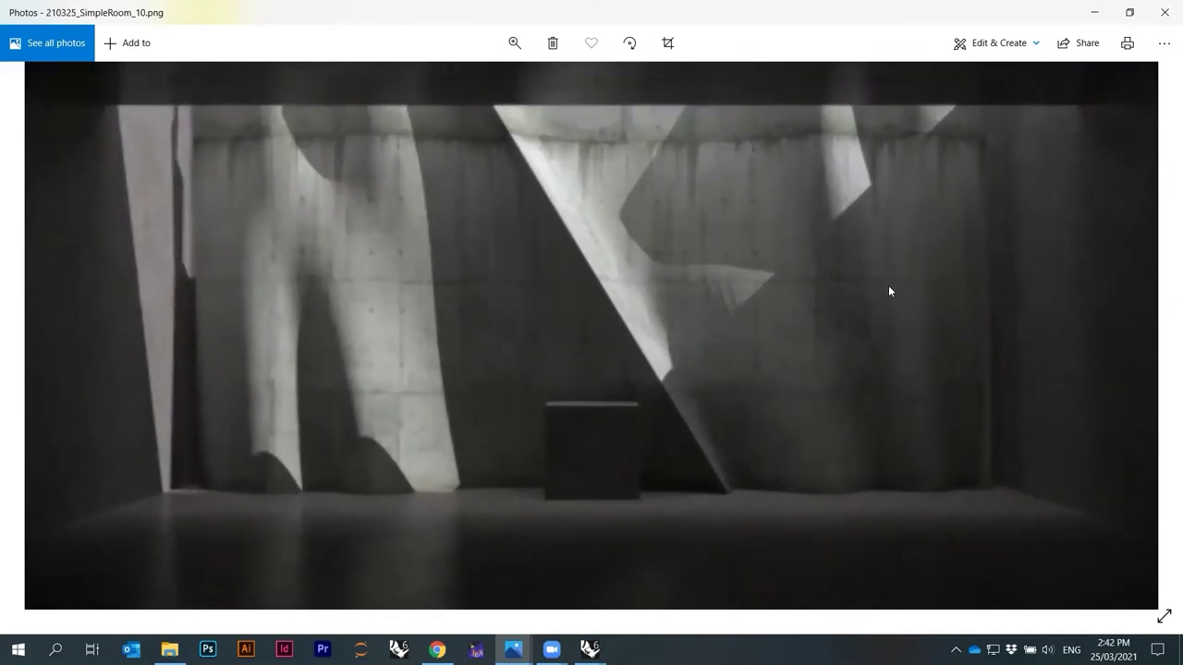
left_click_drag(889, 291, 871, 326)
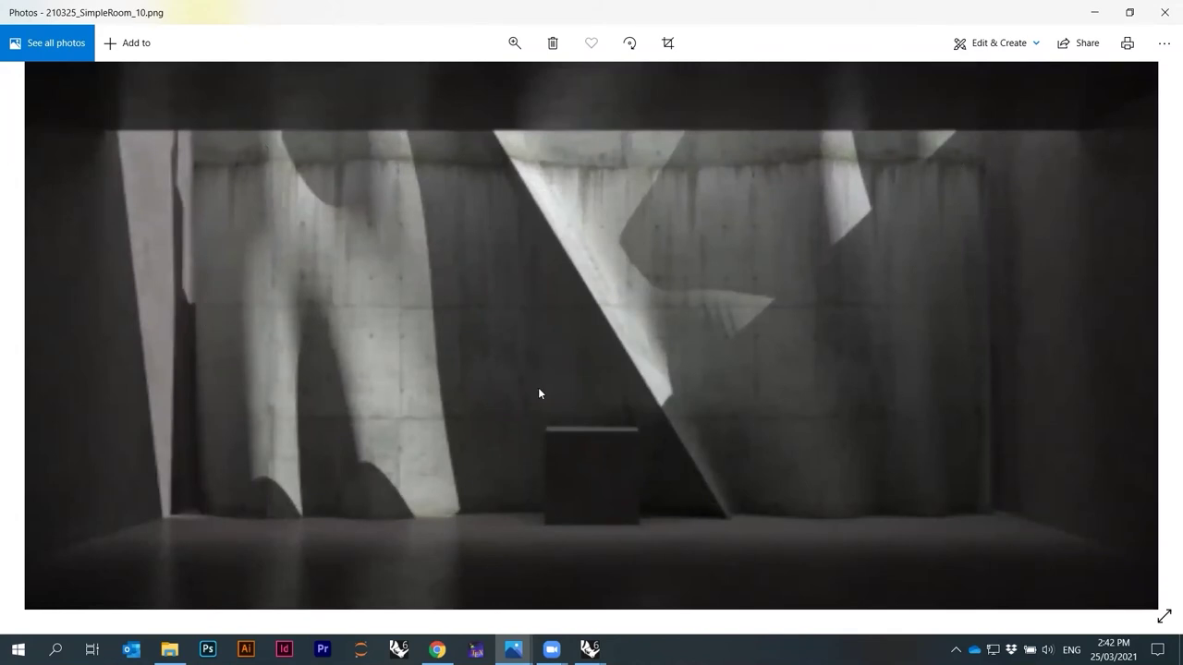
scroll(494, 375, "down", 3, "ctrl")
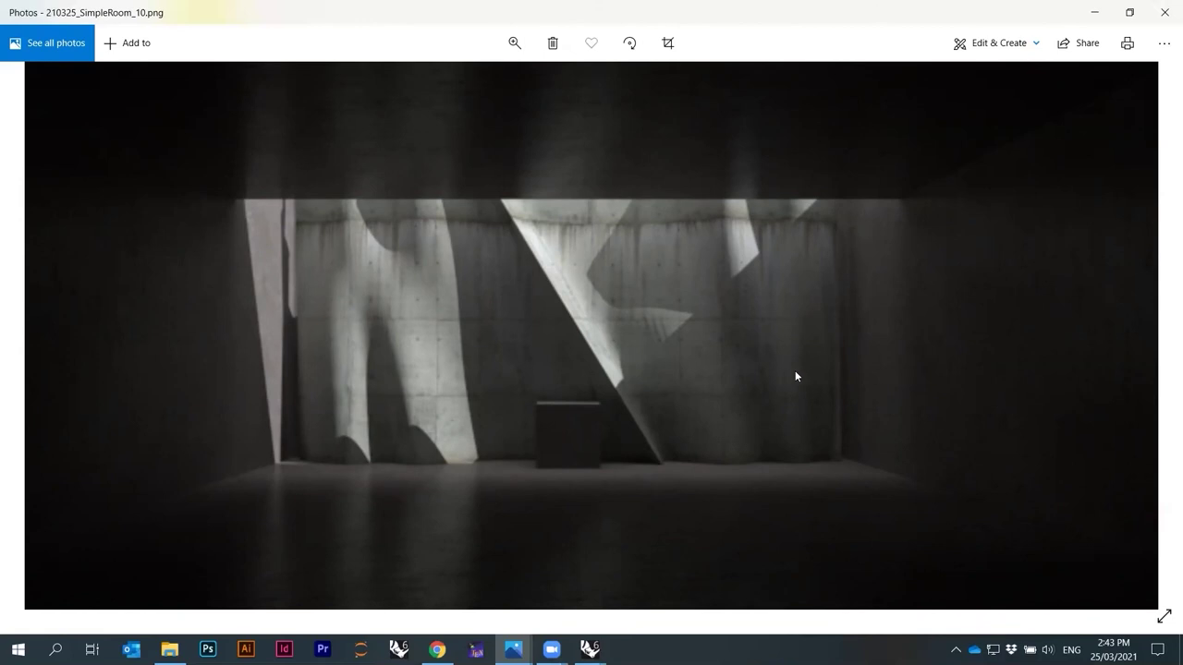
scroll(795, 371, "down", 2, "ctrl")
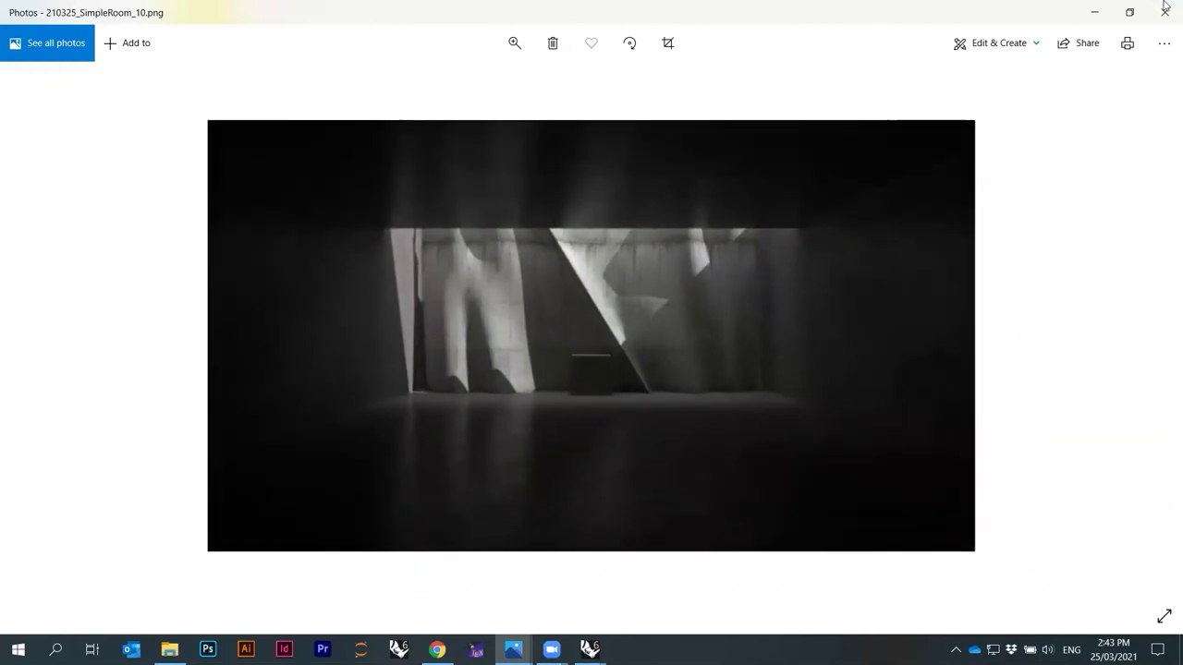
left_click(1164, 15)
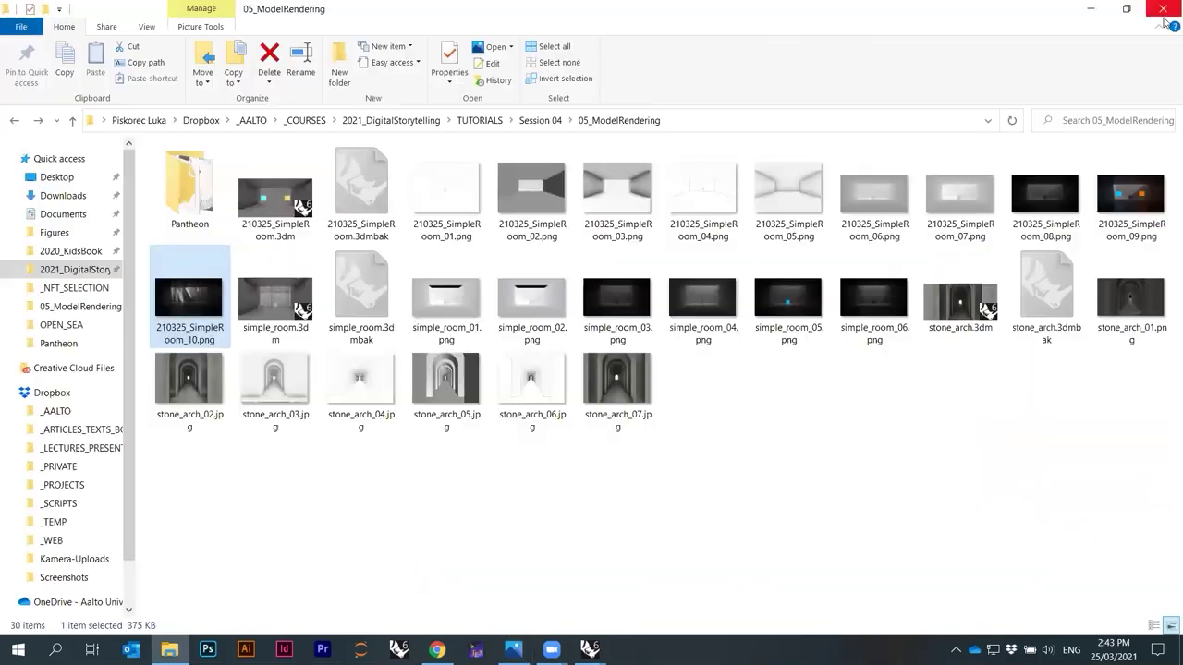
Bring up the V-Ray frame buffer with the finished room render and close it.
mouse_move(588, 649)
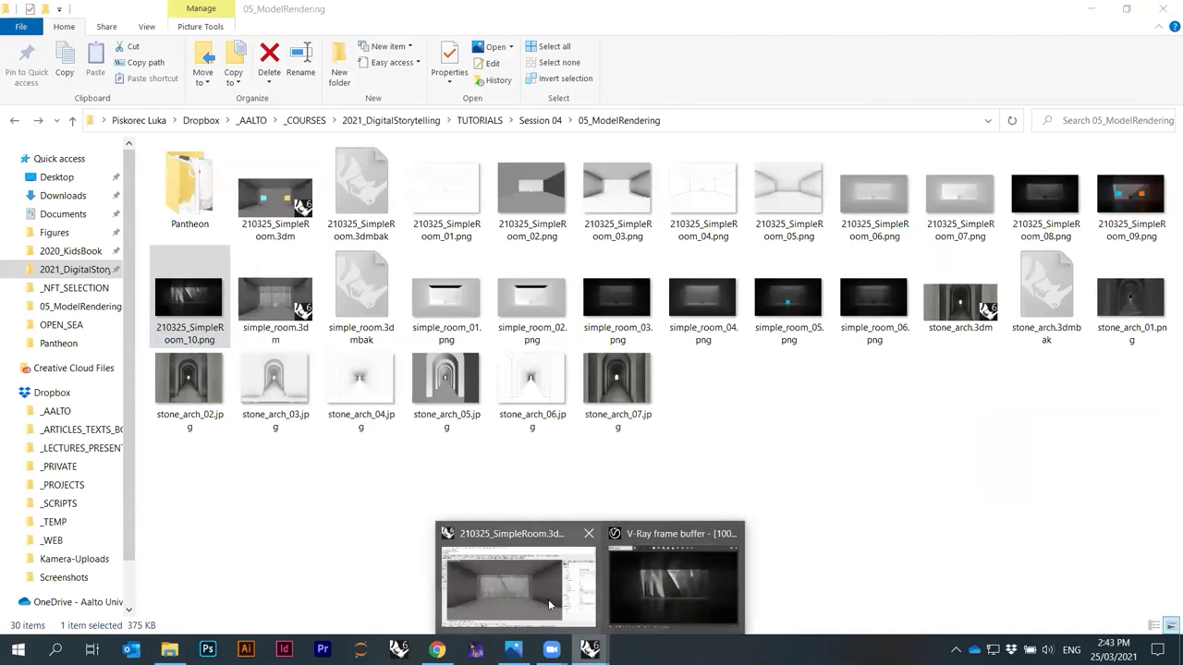
left_click(678, 593)
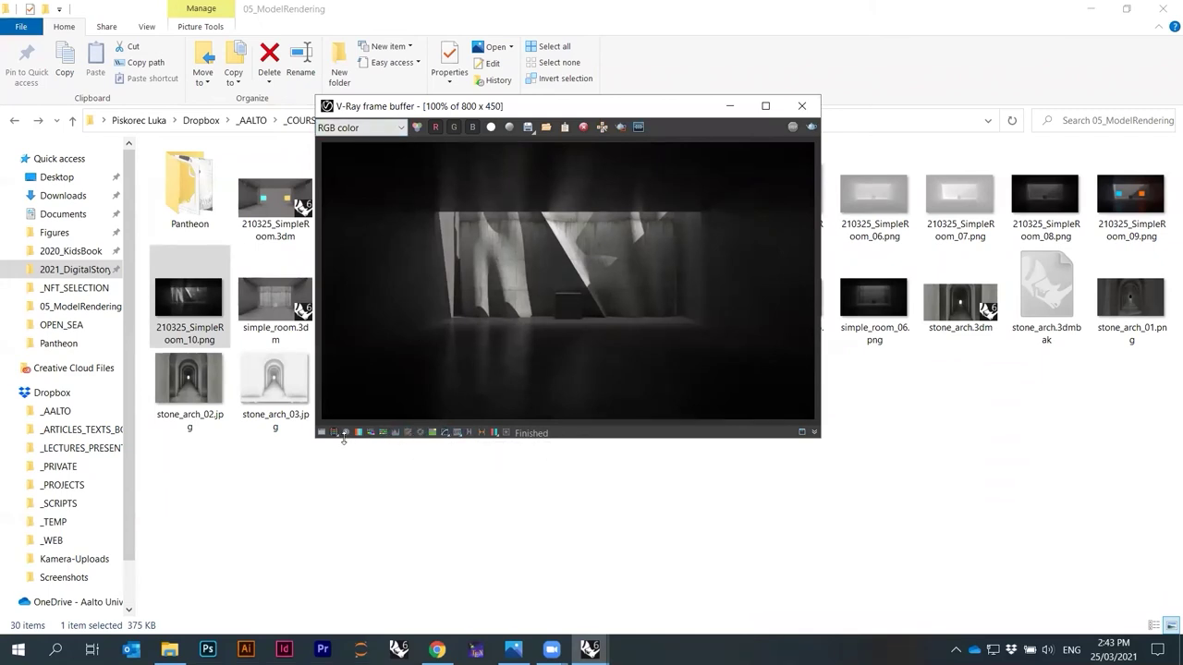
left_click(801, 106)
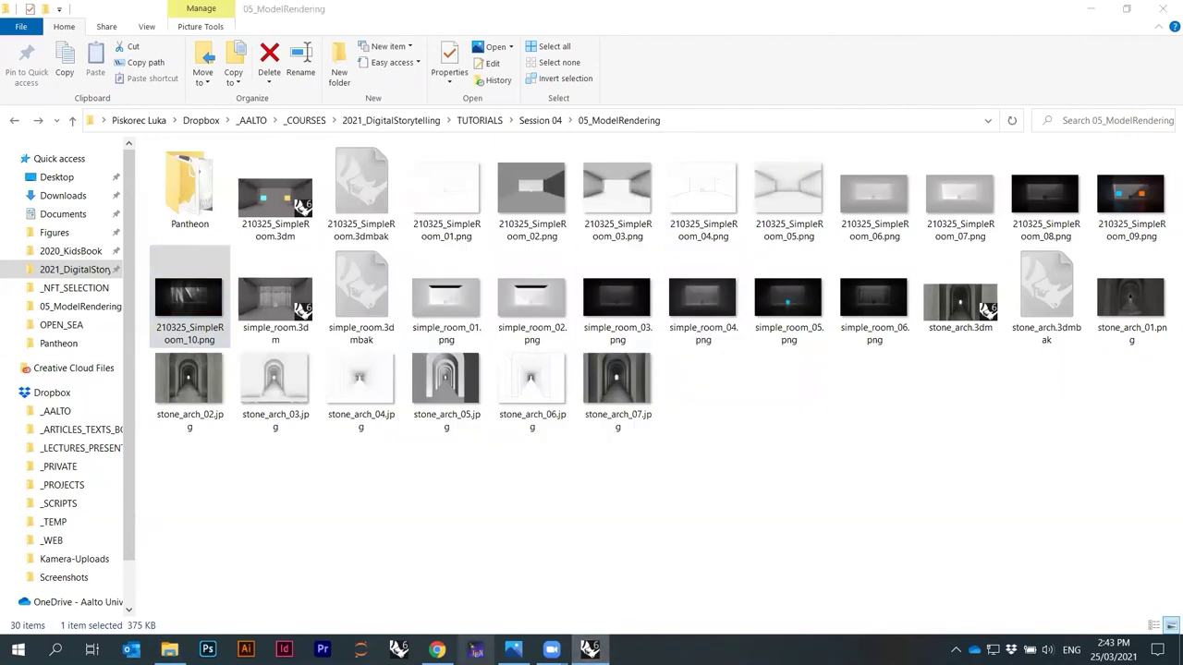
Switch to Rhino, save the 210325_SimpleRoom.3dm model and close the program.
left_click(437, 649)
left_click(437, 649)
left_click(588, 649)
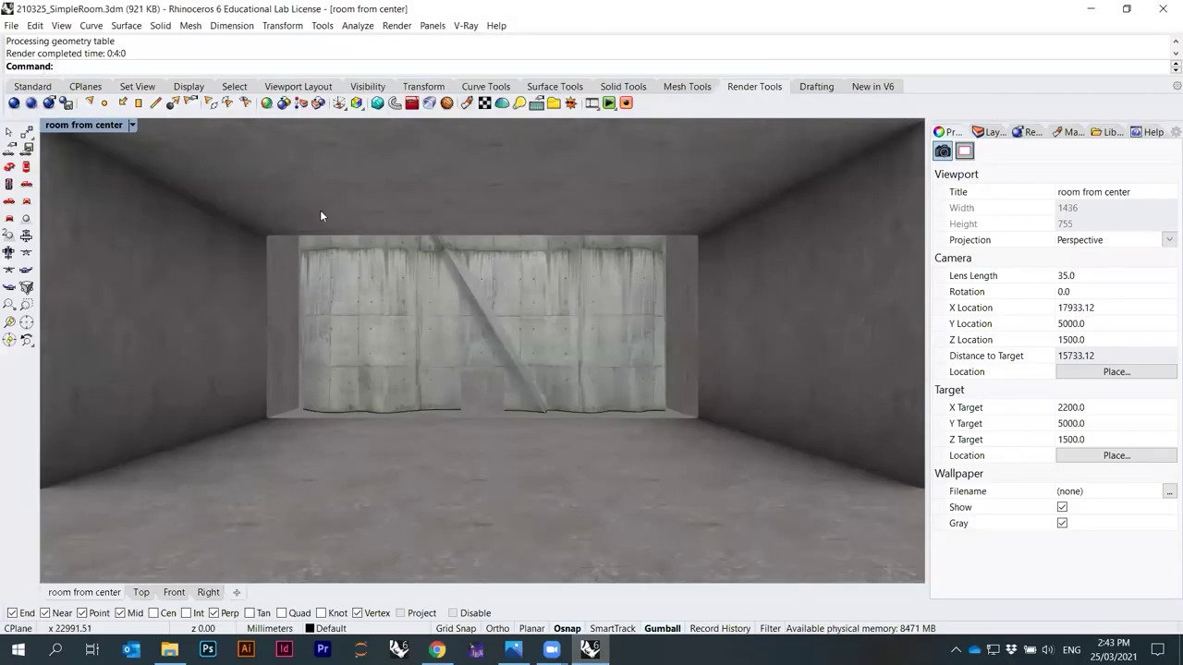
key("ctrl+s")
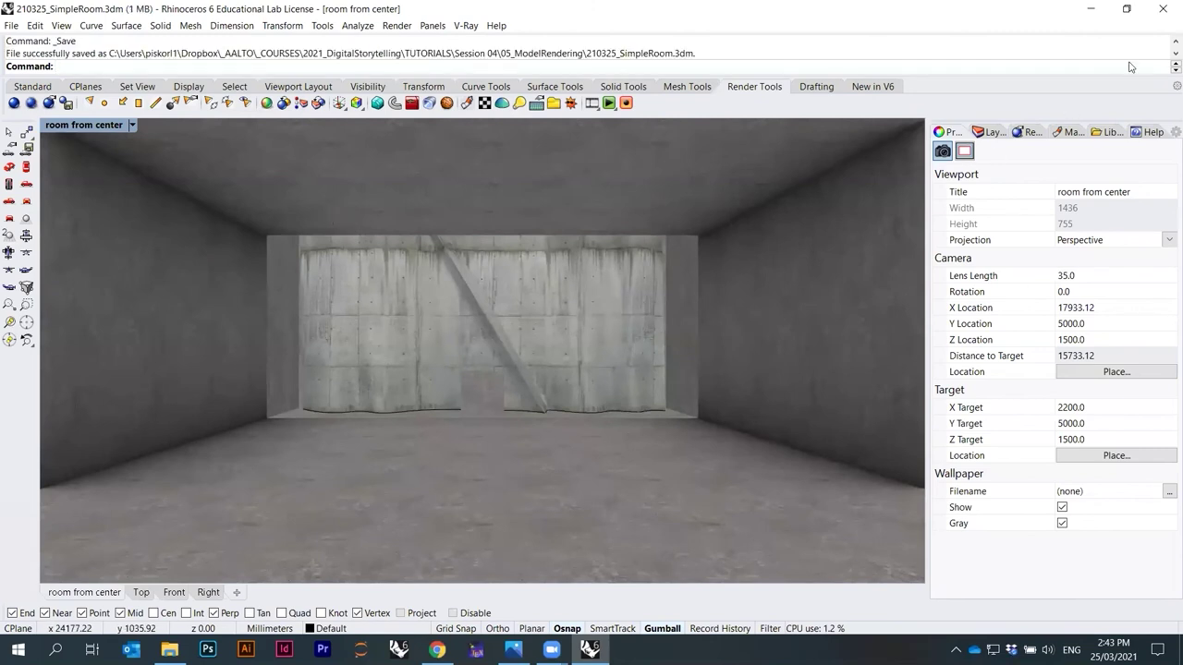
left_click(1163, 9)
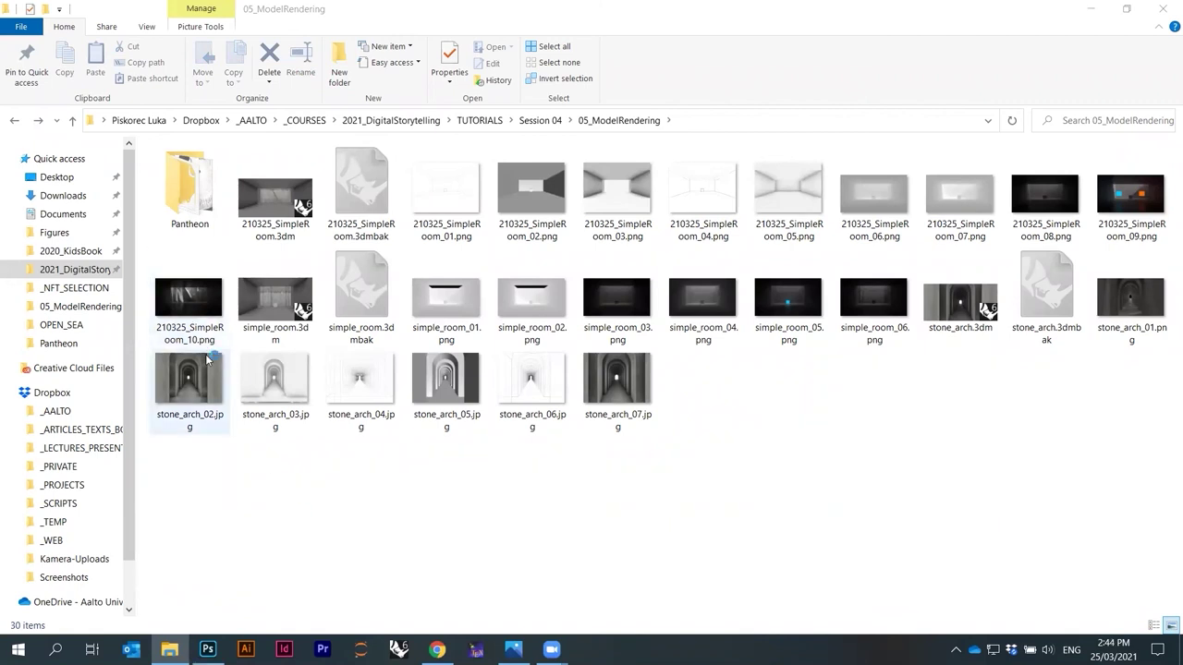
Open stone_arch_07.jpg from the 05_ModelRendering folder and browse back through the renders to simple_room_06.png.
left_click(956, 469)
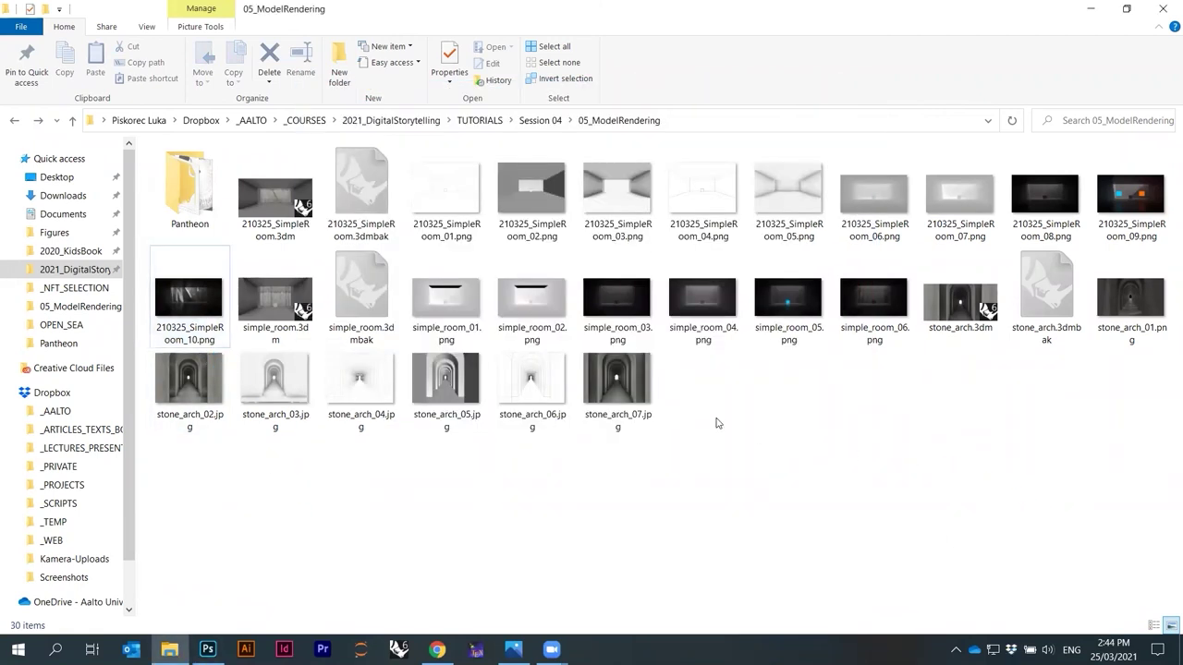
double_click(625, 392)
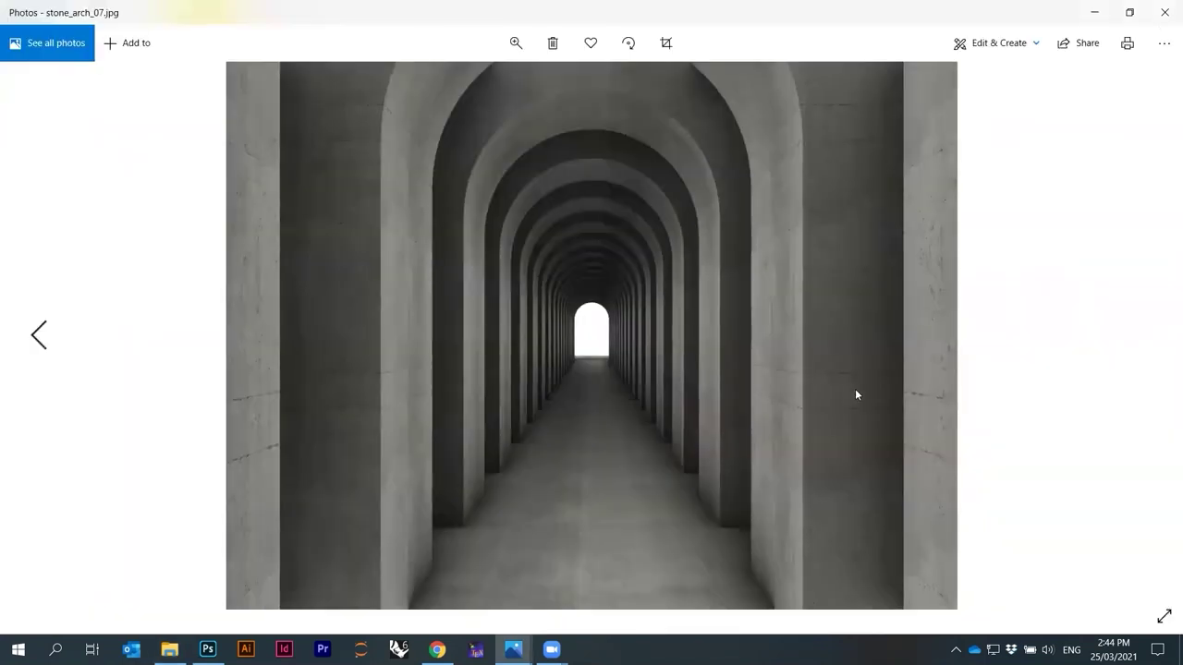
scroll(857, 394, "up", 3)
scroll(856, 394, "up", 3)
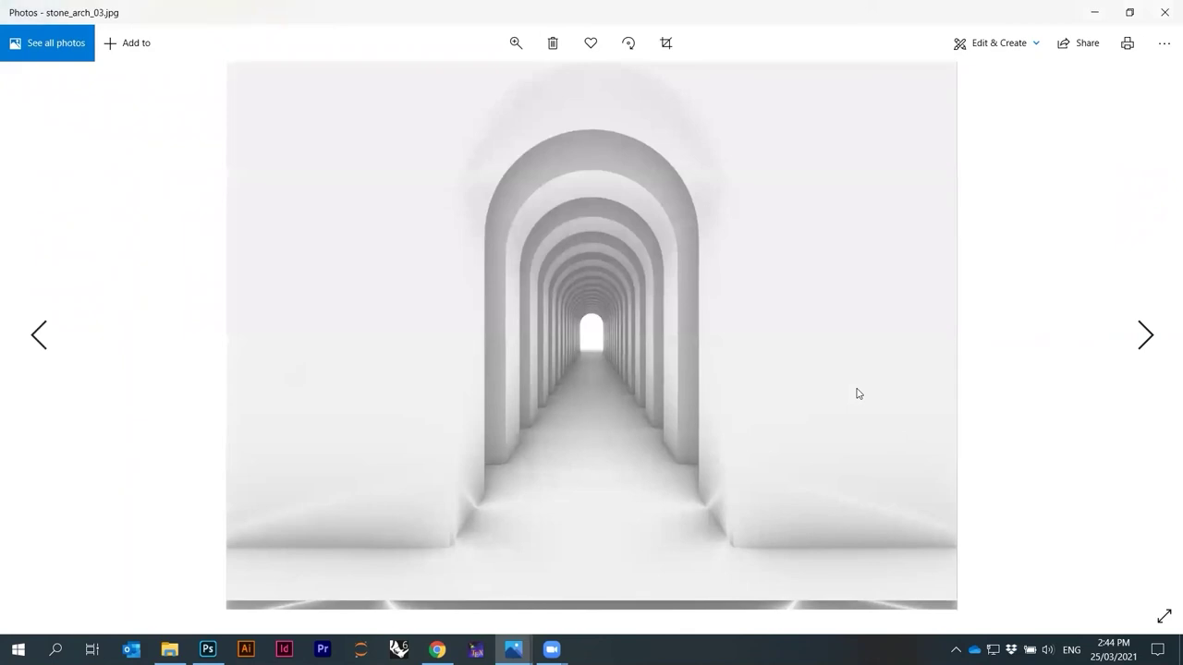
scroll(856, 394, "up", 1)
scroll(857, 394, "down", 2)
scroll(856, 393, "up", 2)
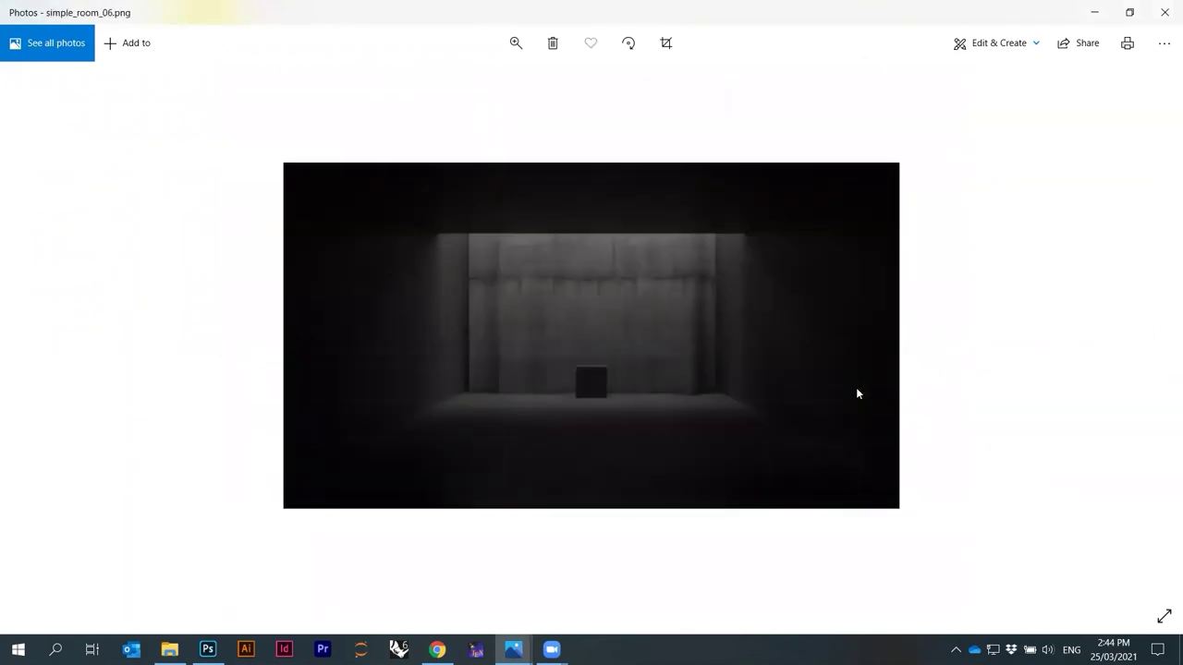
scroll(856, 394, "down", 1)
scroll(856, 393, "up", 1)
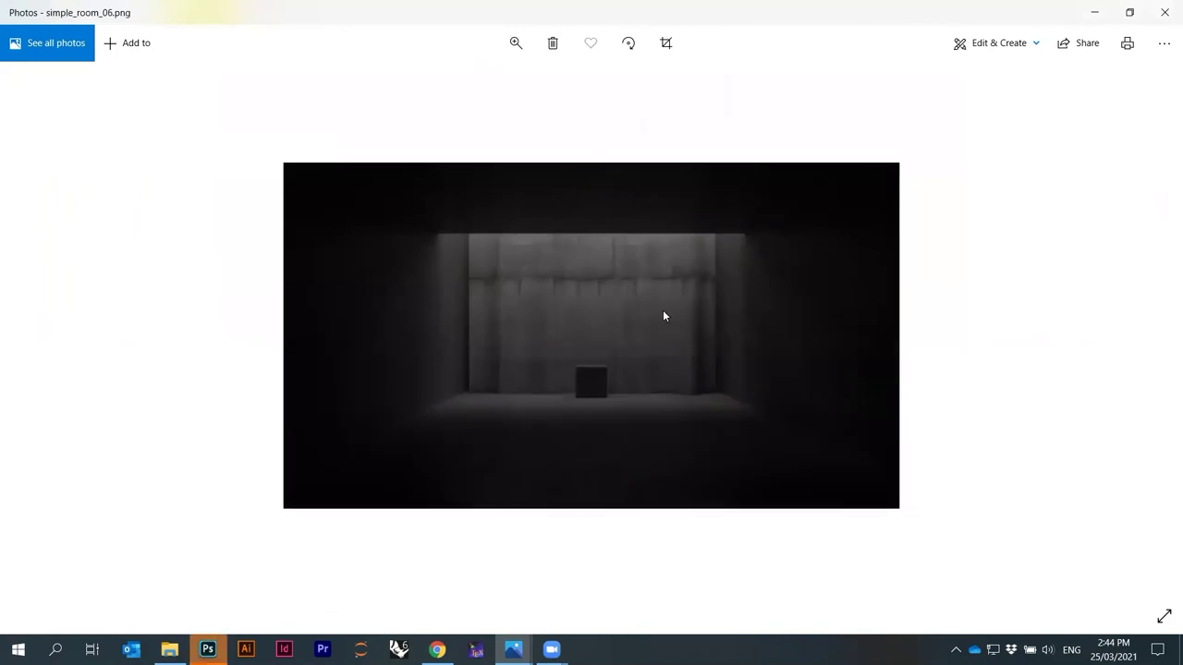
Examine the concrete curtain wall in simple_room_06.png up close and from farther out.
scroll(684, 263, "up", 3, "ctrl")
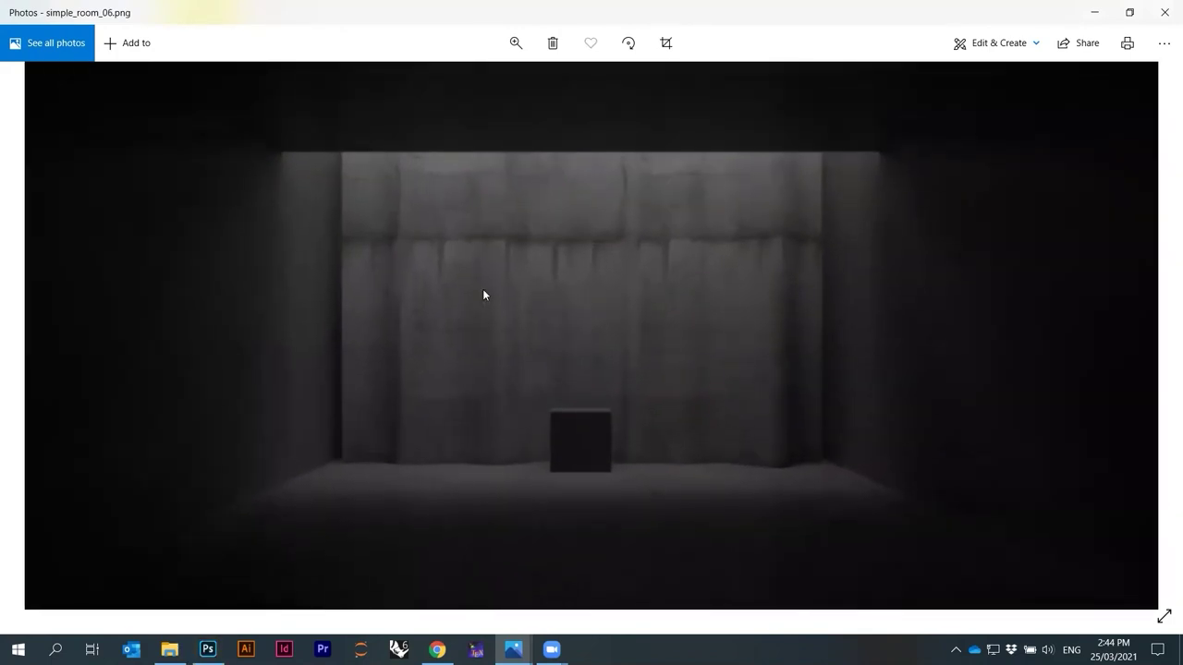
scroll(493, 301, "up", 1, "ctrl")
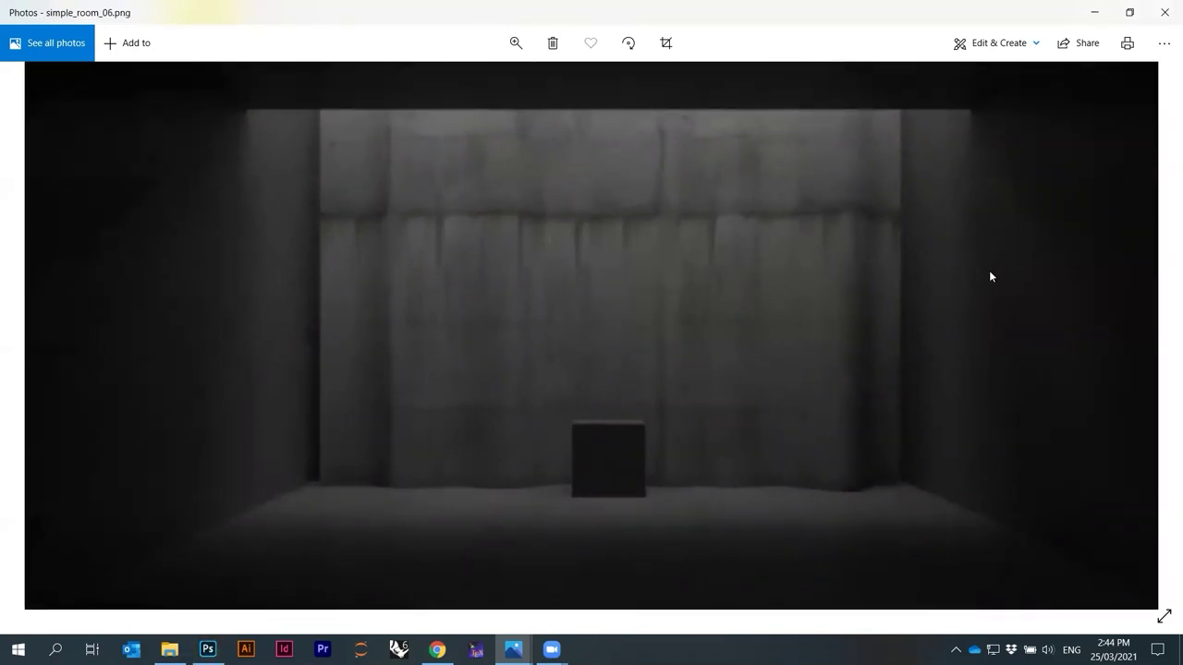
scroll(495, 335, "down", 2, "ctrl")
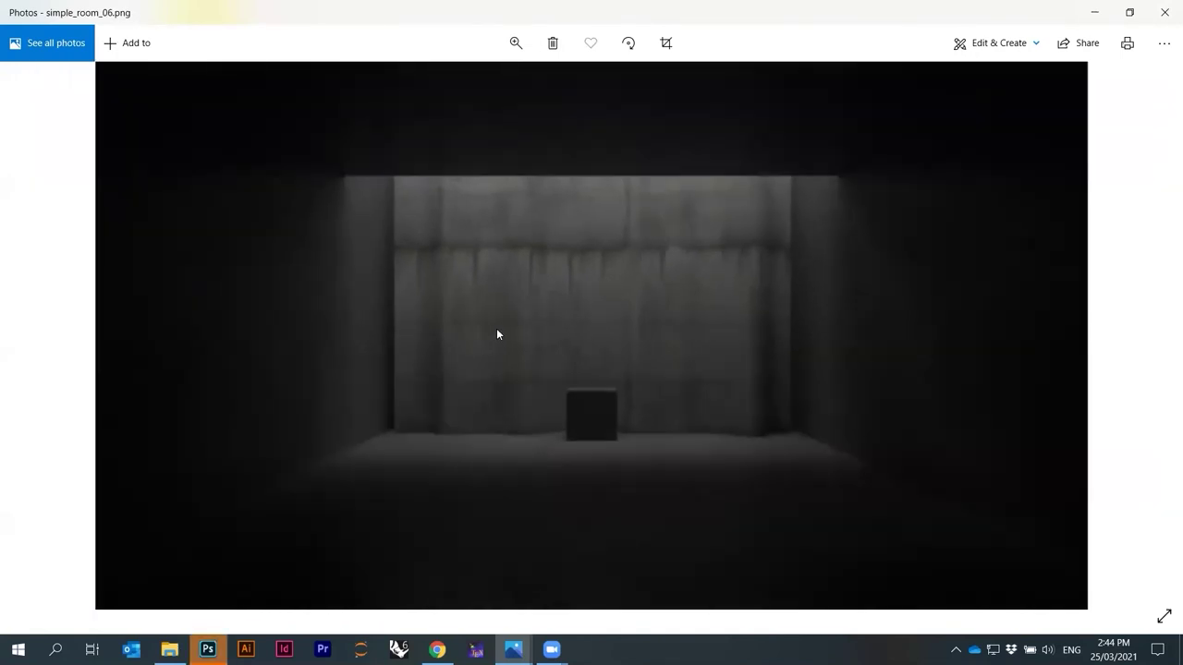
scroll(496, 334, "up", 3, "ctrl")
scroll(915, 327, "down", 1, "ctrl")
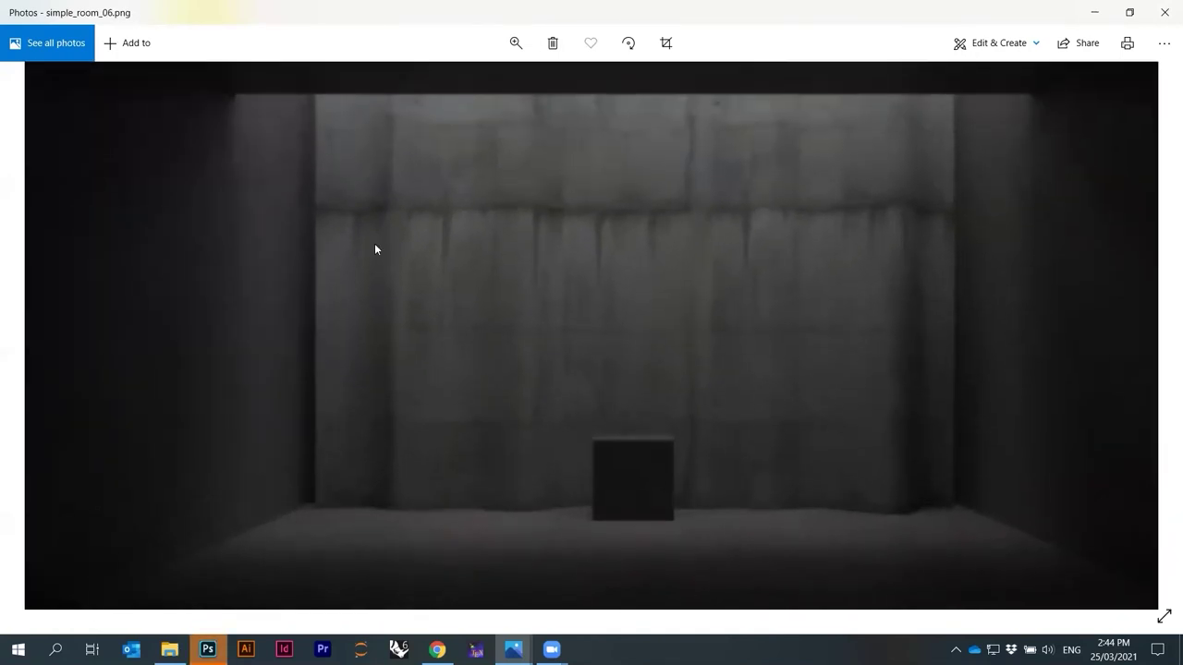
Browse back through the earlier images to 210325_SimpleRoom_10.png and close the image viewer.
key("Left")
key("Left")
key("Left")
key("Left")
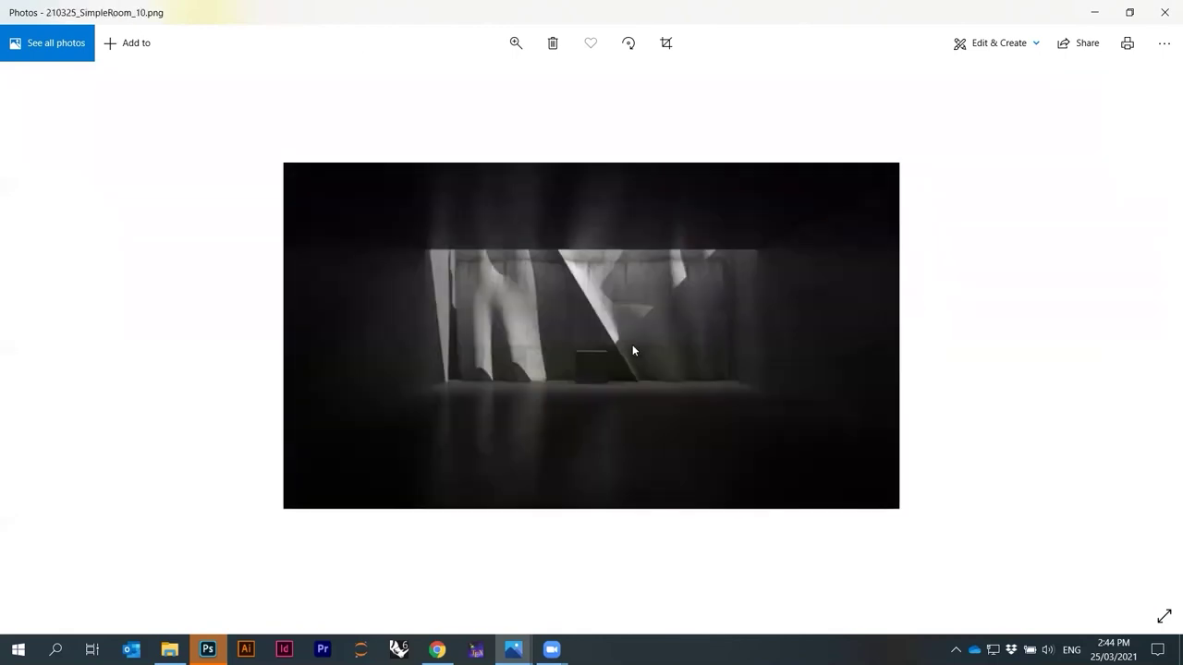
left_click(1165, 10)
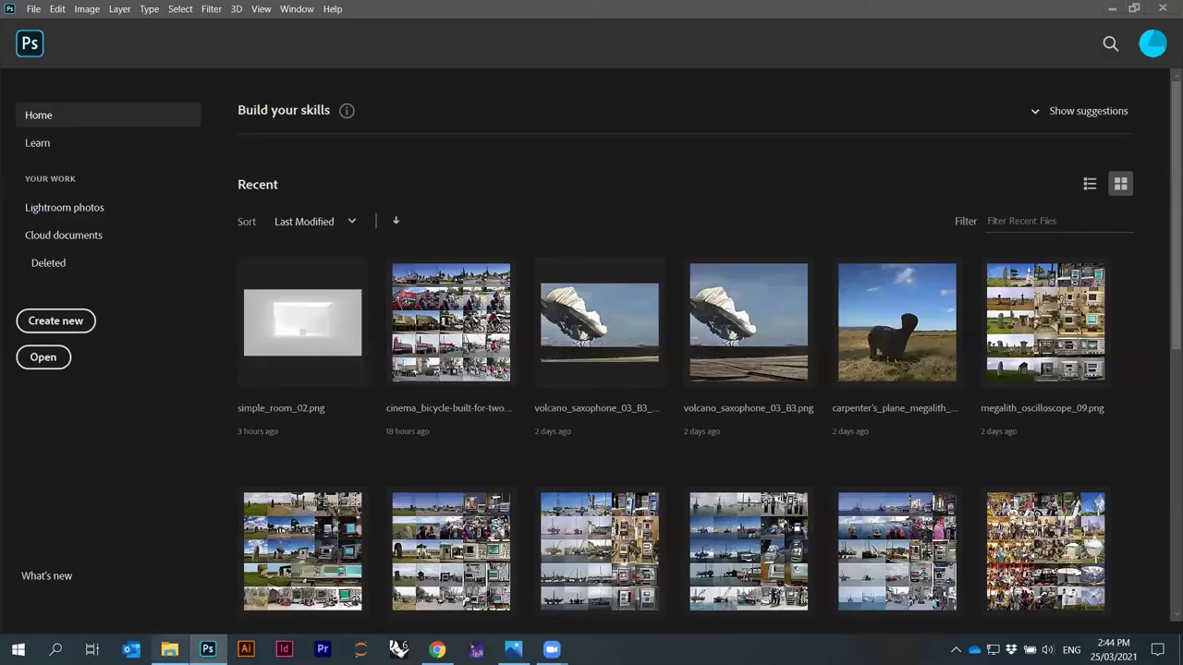
Bring 210325_SimpleRoom_10.png from the 05_ModelRendering folder into Photoshop as a new document.
left_click(169, 650)
left_click(203, 333)
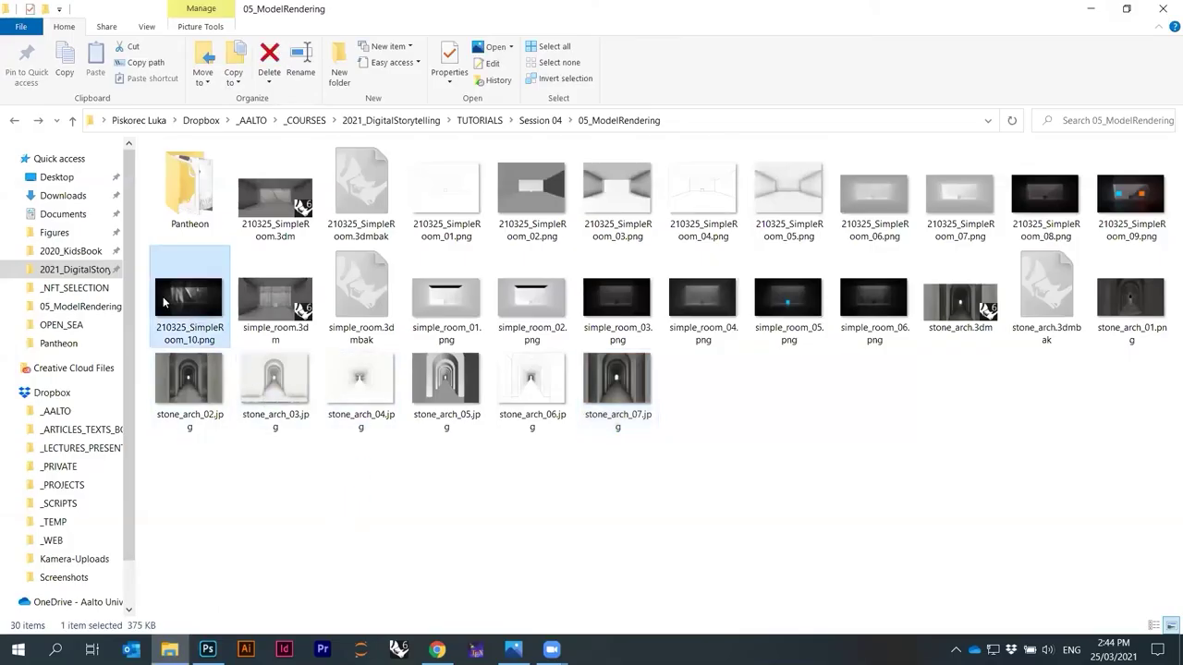
left_click_drag(163, 301, 399, 363)
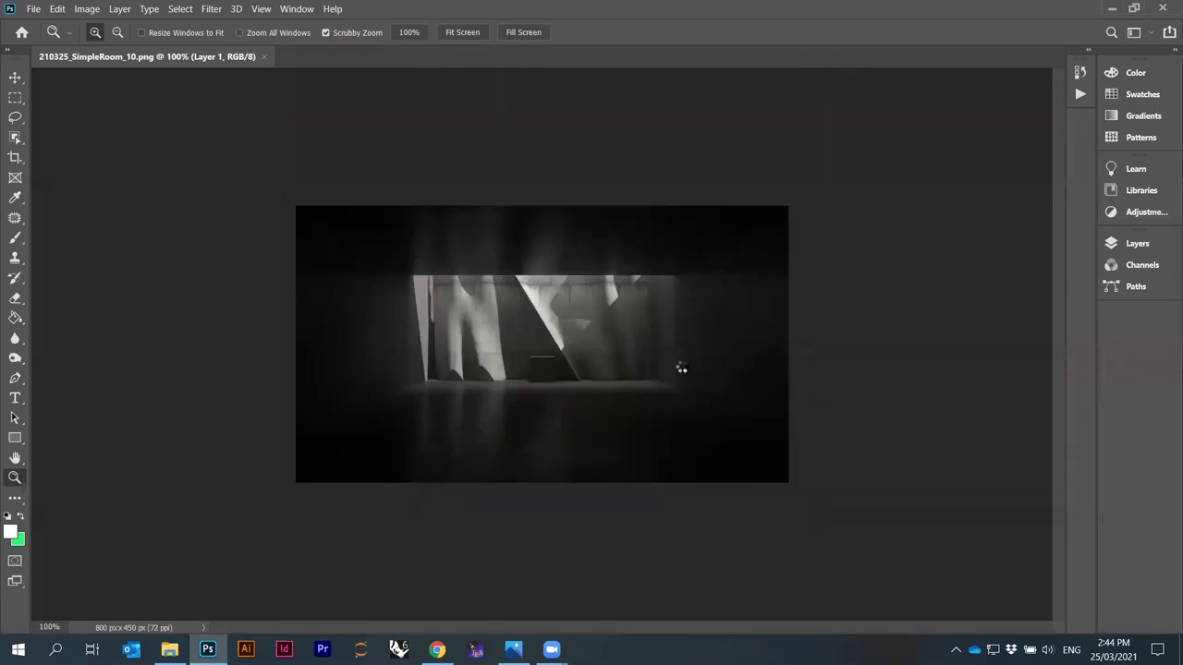
Examine the light patches, concrete wall and dark surroundings of the render up close and as a whole.
scroll(542, 351, "up", 6, "alt")
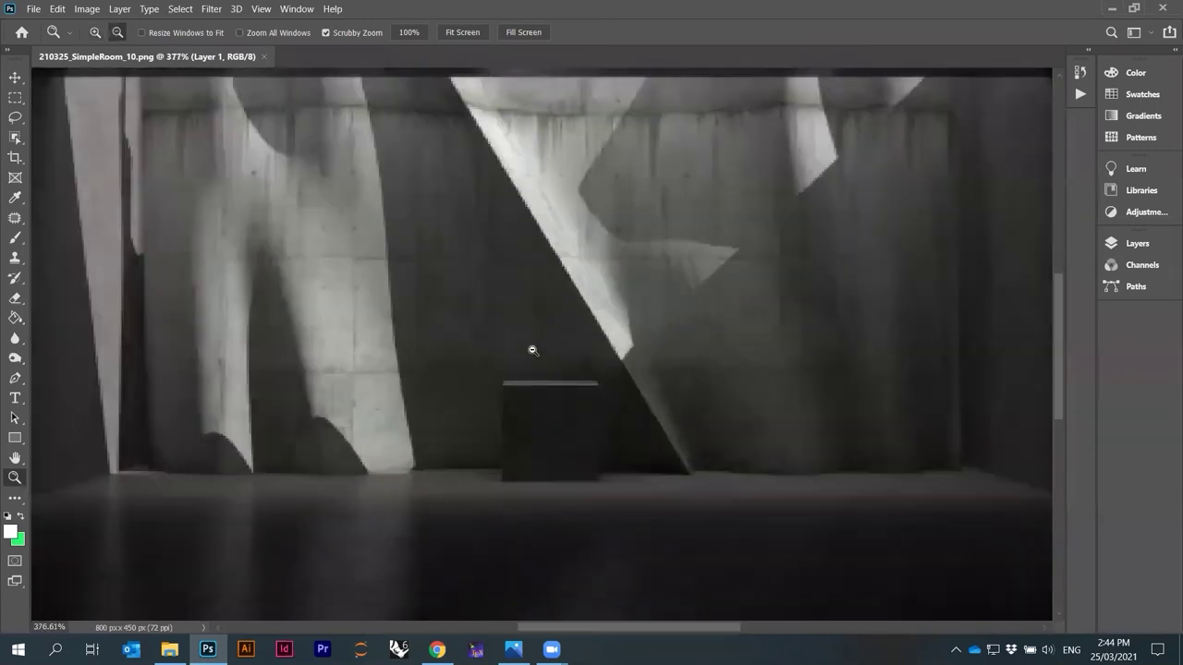
scroll(531, 345, "down", 3, "alt")
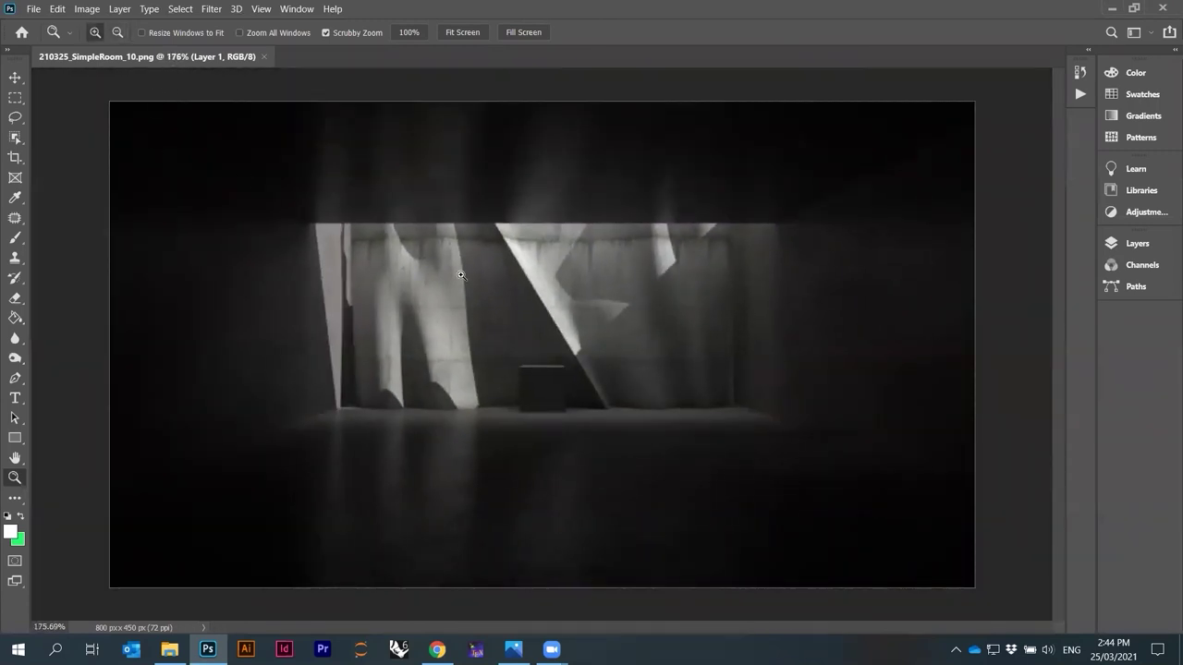
scroll(481, 305, "down", 1, "alt")
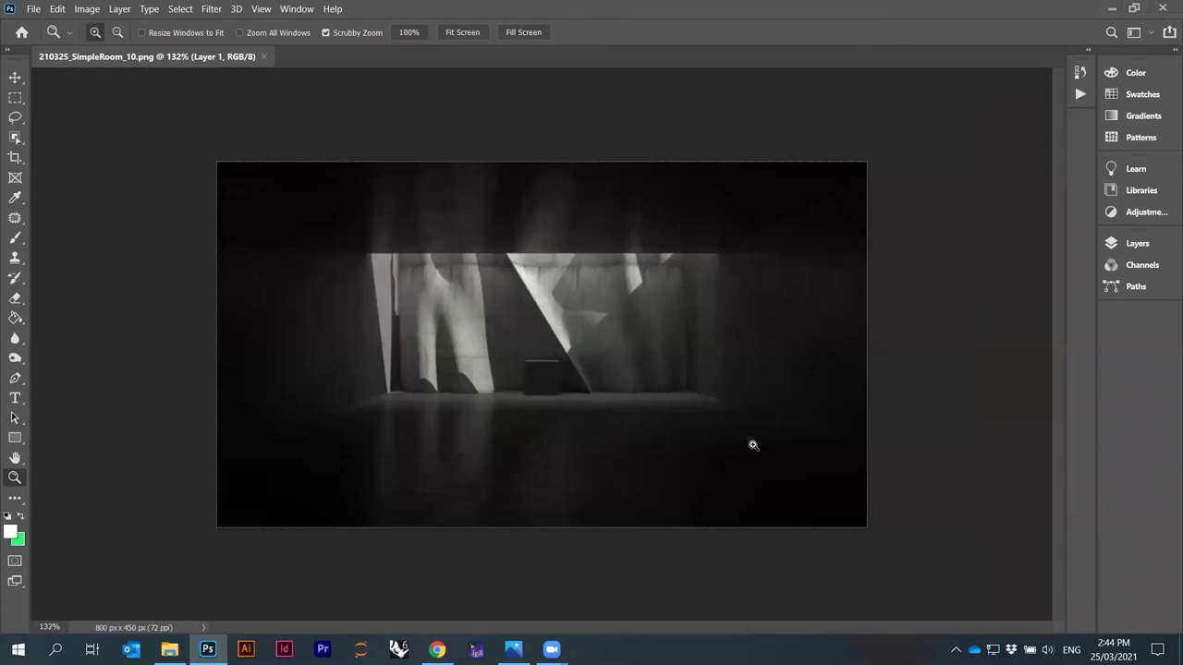
left_click(16, 98)
scroll(434, 346, "up", 2, "alt")
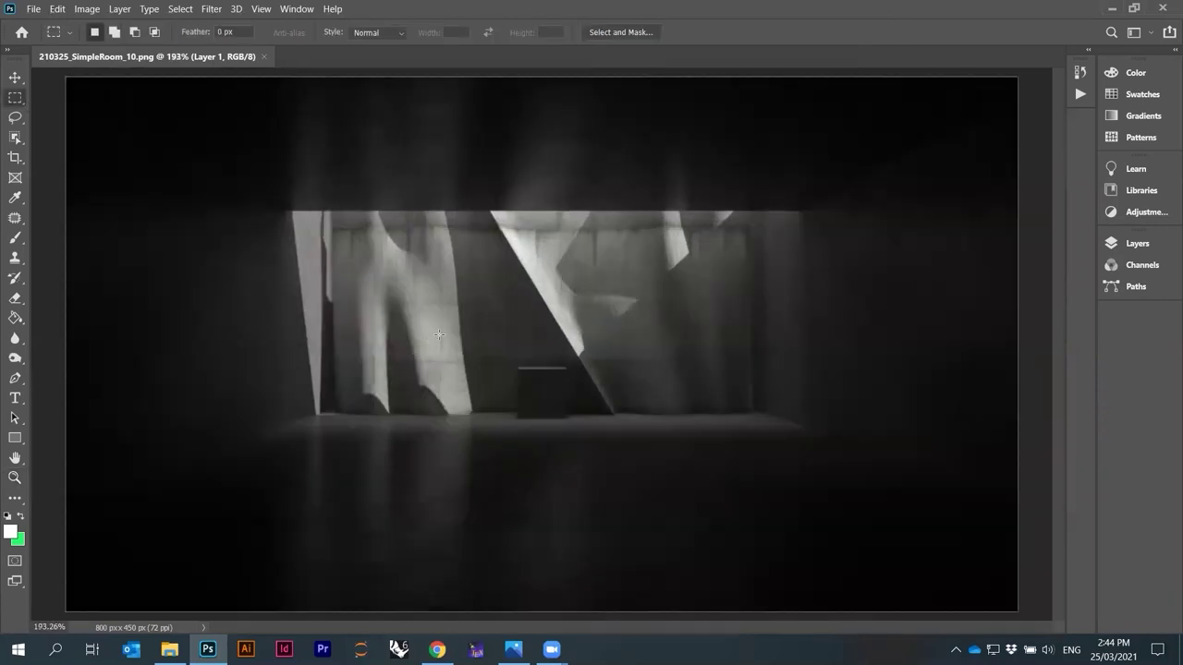
scroll(539, 339, "down", 1, "alt")
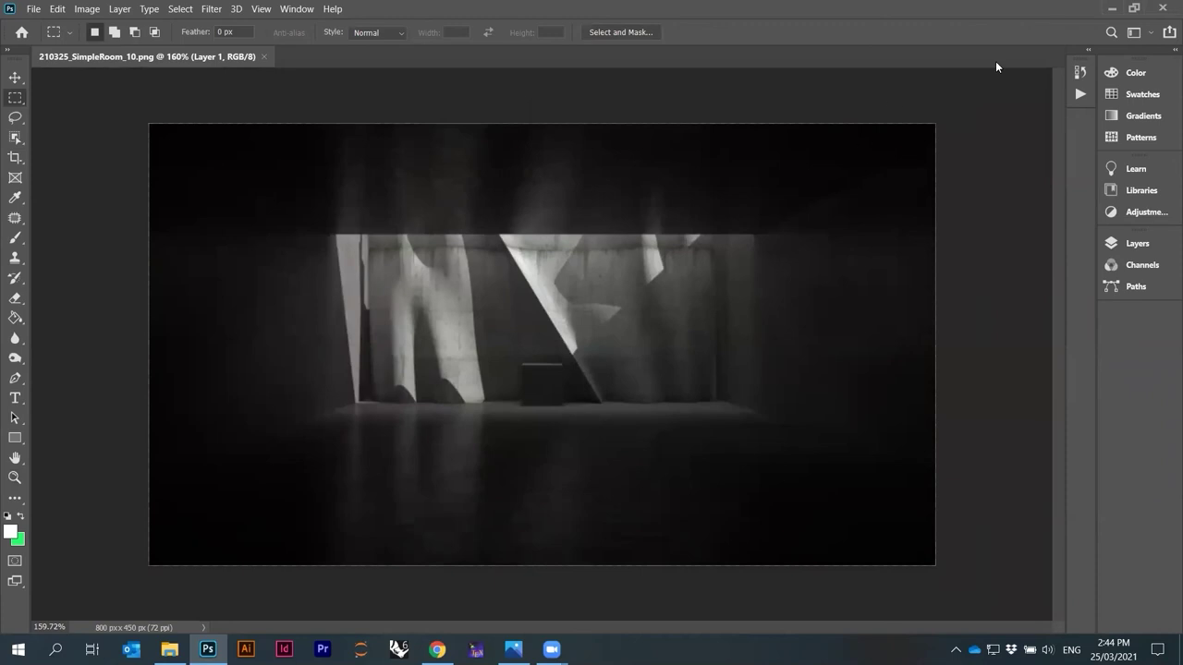
scroll(507, 344, "up", 1, "alt")
scroll(428, 326, "down", 8, "alt")
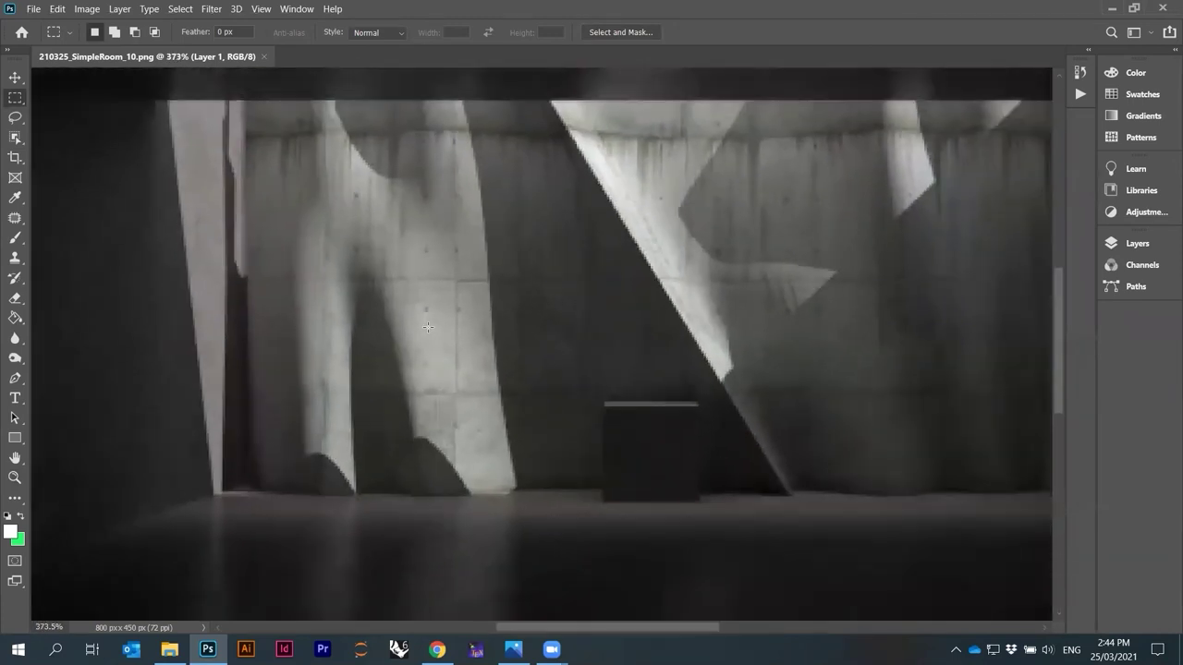
scroll(498, 329, "up", 7, "alt")
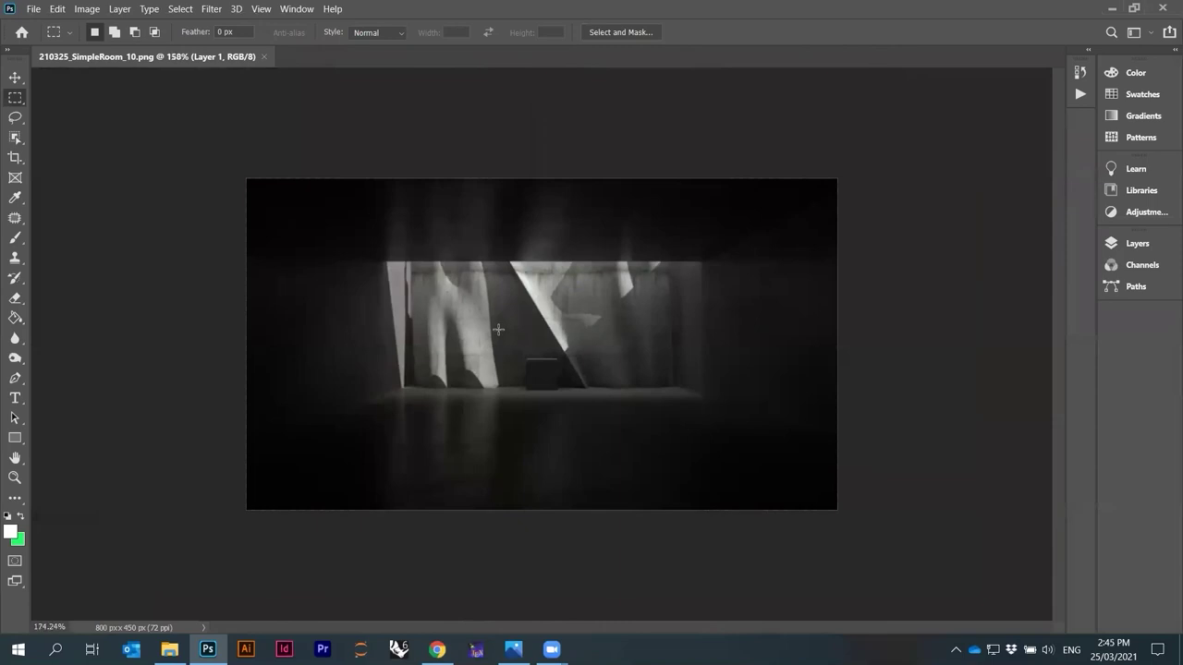
scroll(504, 331, "down", 3)
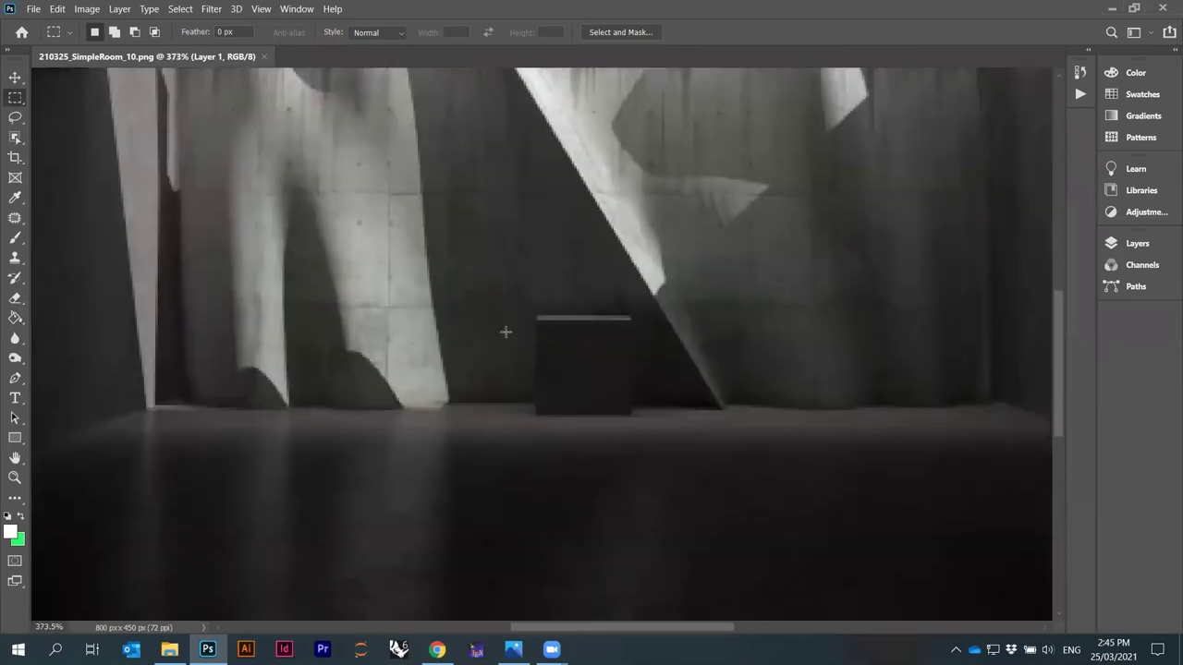
scroll(506, 332, "down", 4, "alt")
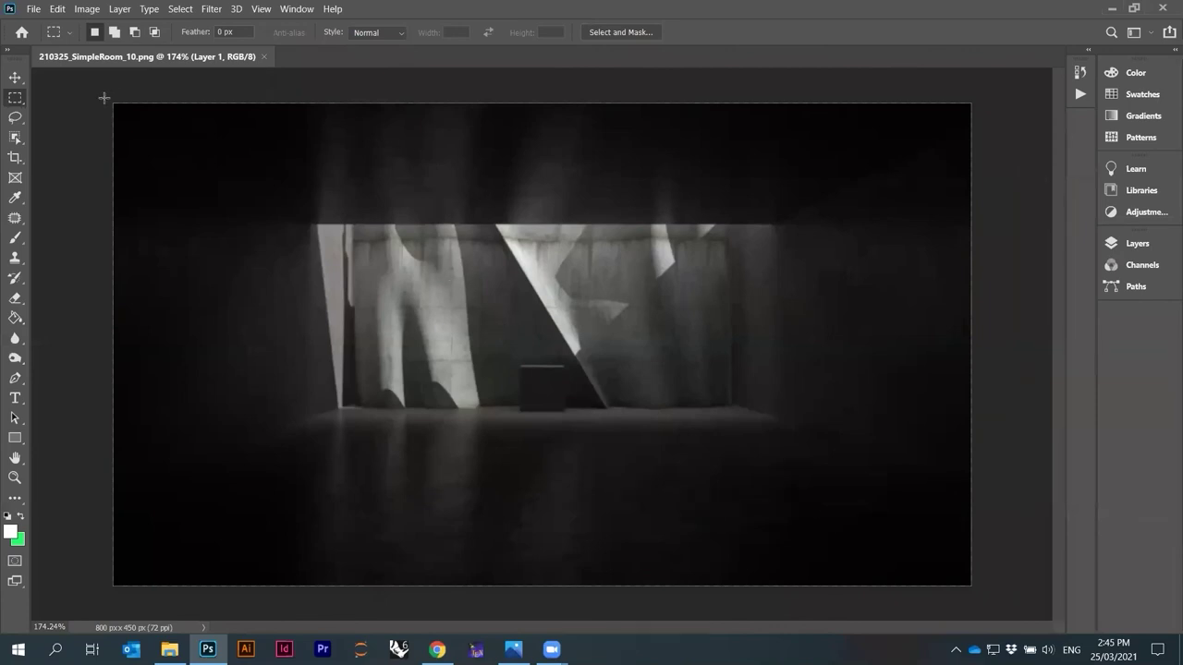
scroll(71, 116, "up", 5, "alt")
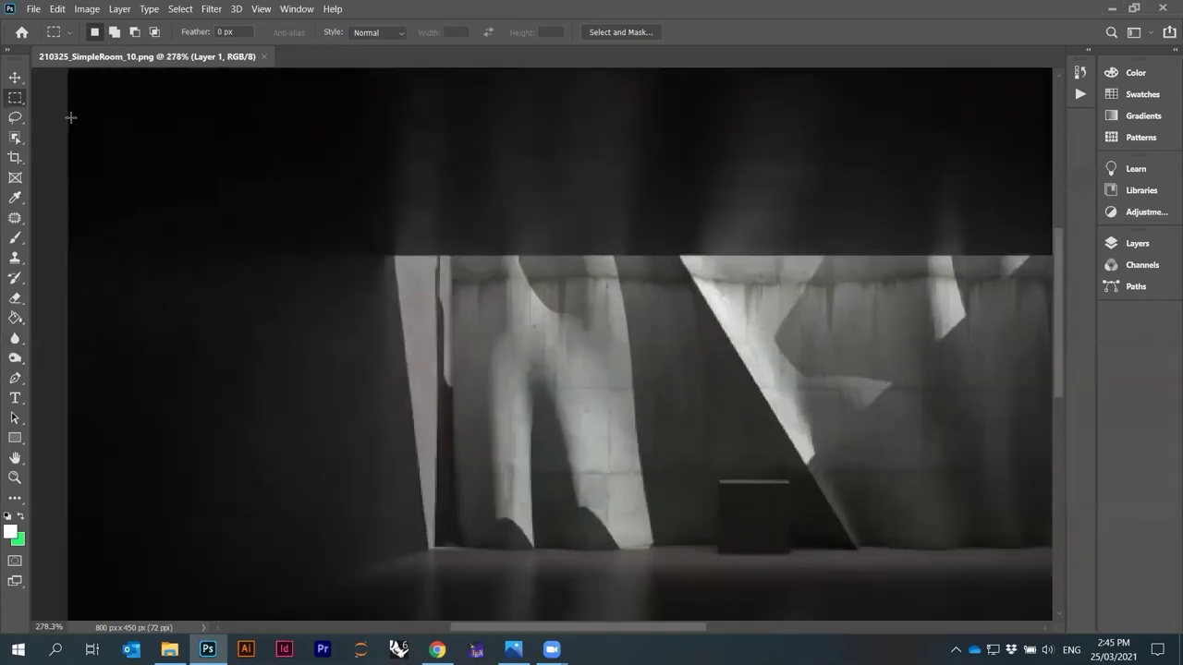
scroll(57, 177, "down", 3, "alt")
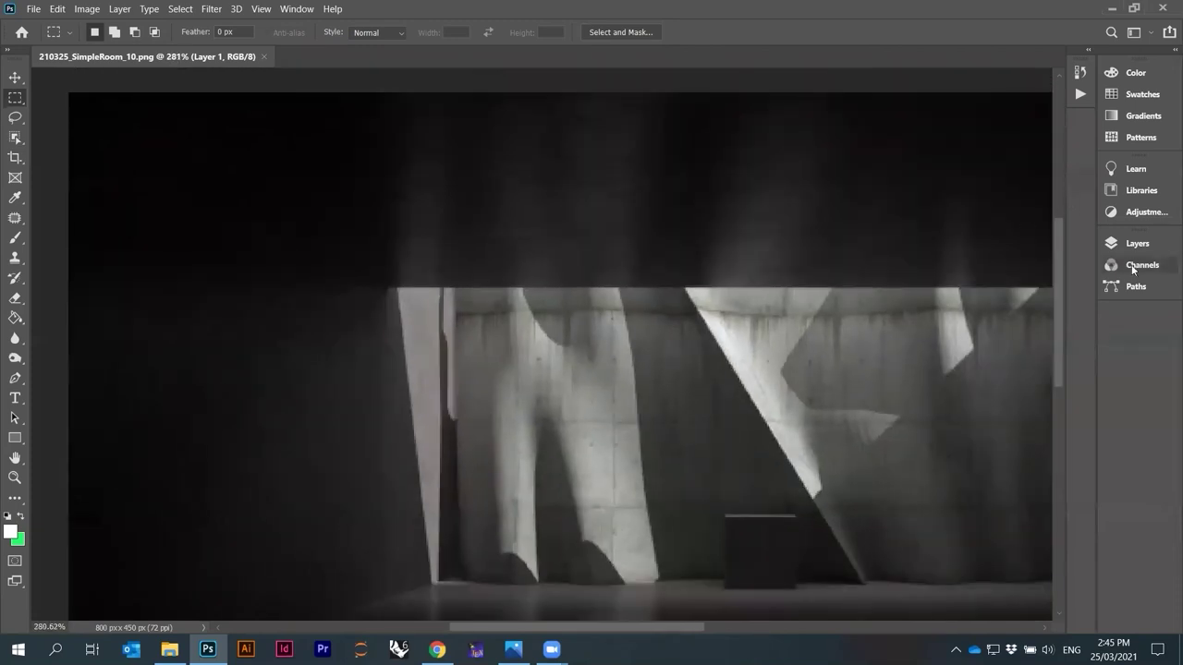
Fit the whole render on screen.
left_click(1136, 244)
left_click(1137, 244)
scroll(510, 219, "down", 3, "alt")
left_click(15, 478)
right_click(314, 419)
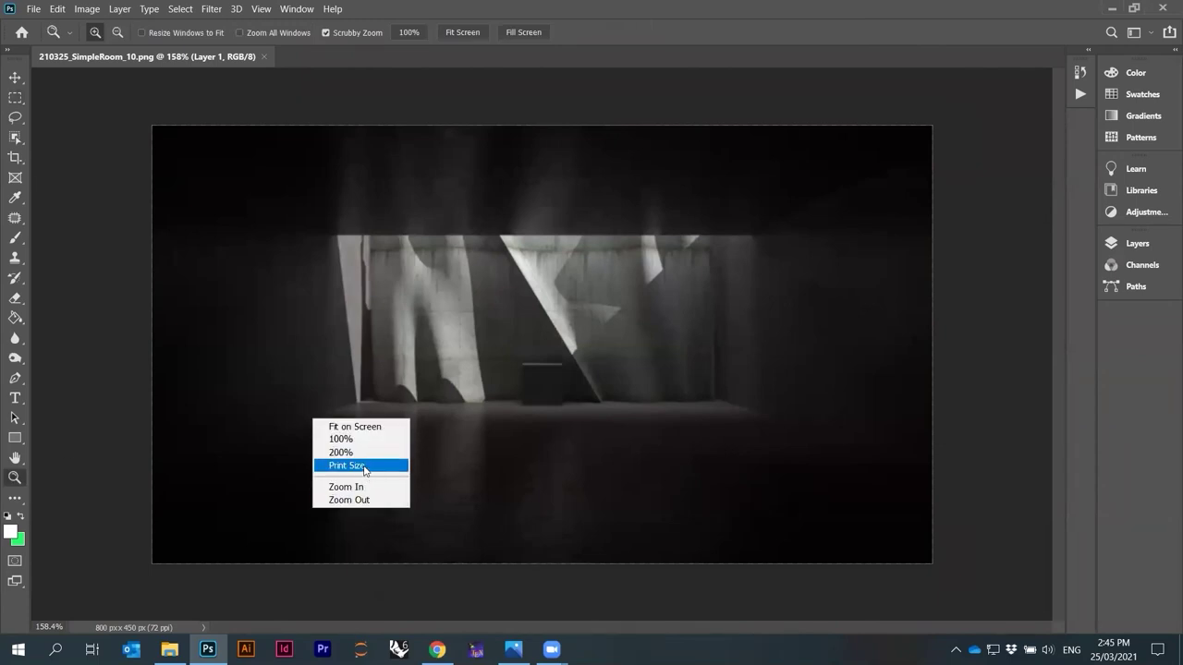
left_click(366, 426)
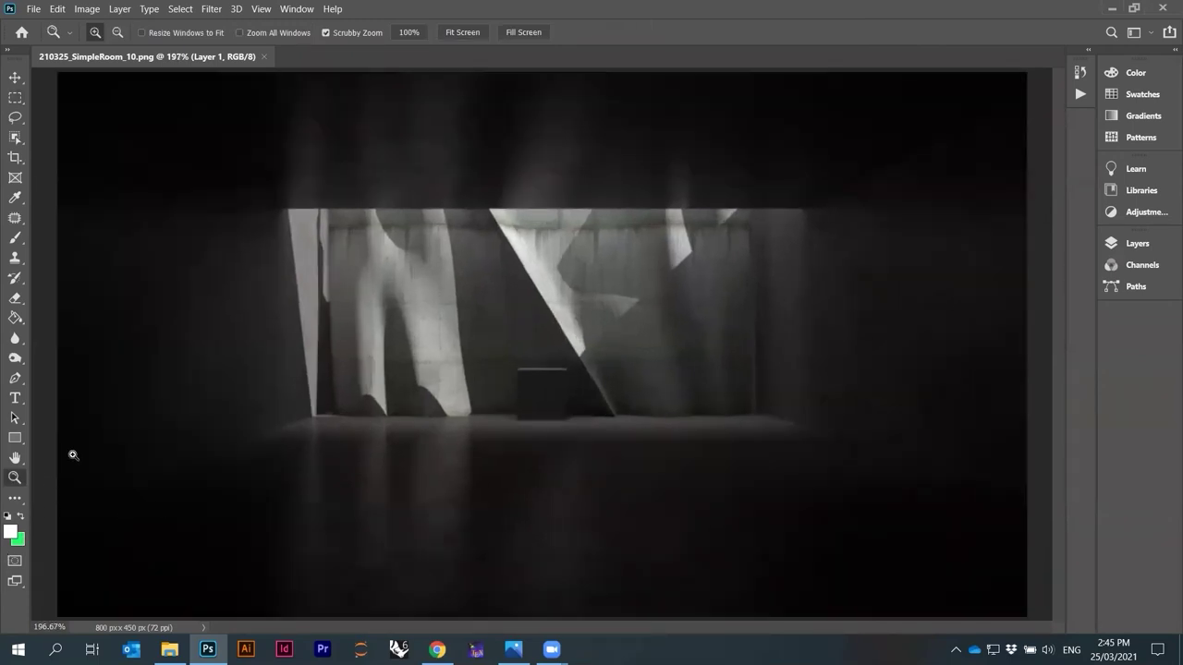
Swap the foreground and background colours, and set the foreground colour to black (000000).
left_click(13, 529)
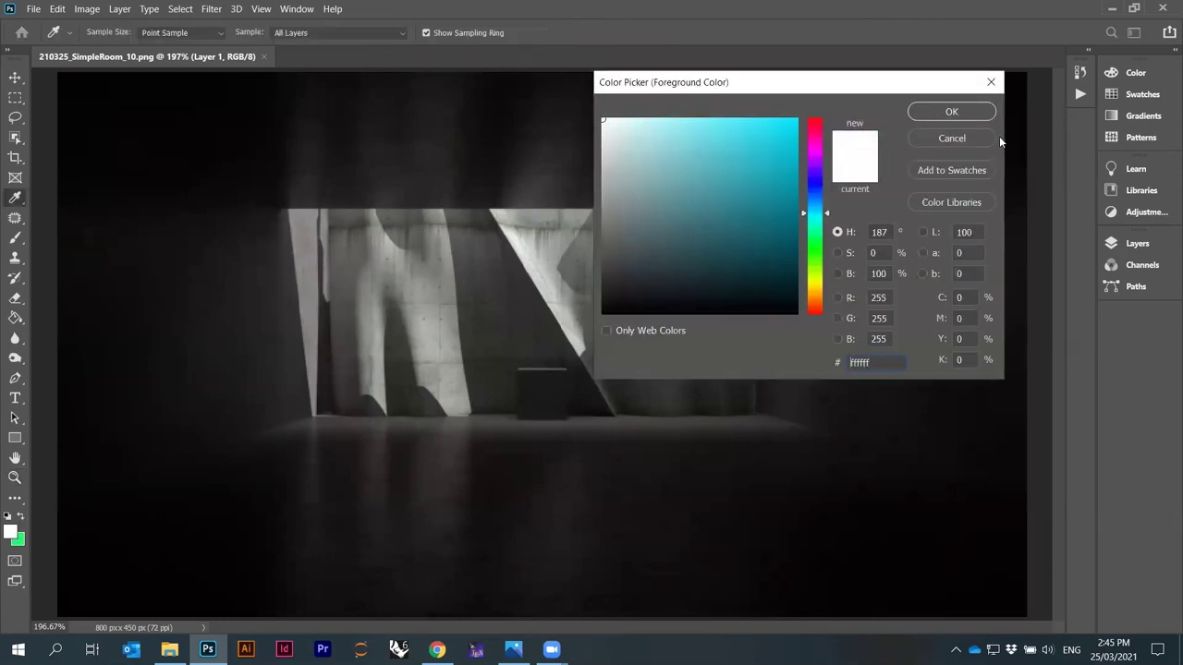
key("Return")
left_click(21, 516)
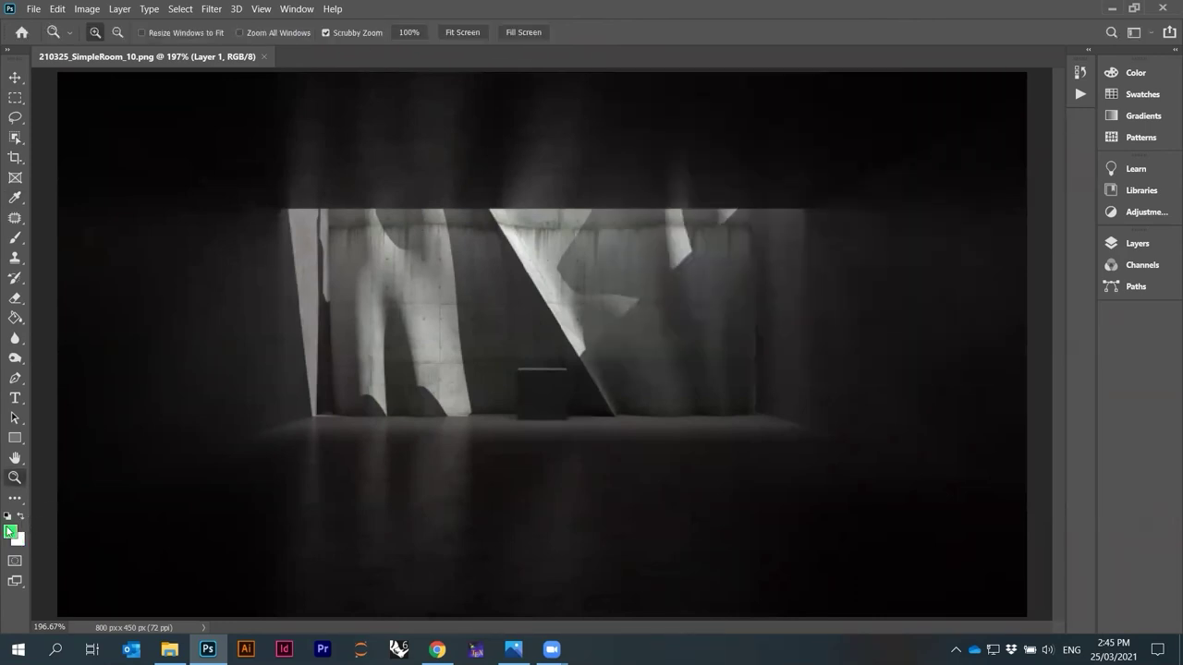
left_click(10, 531)
left_click(500, 424)
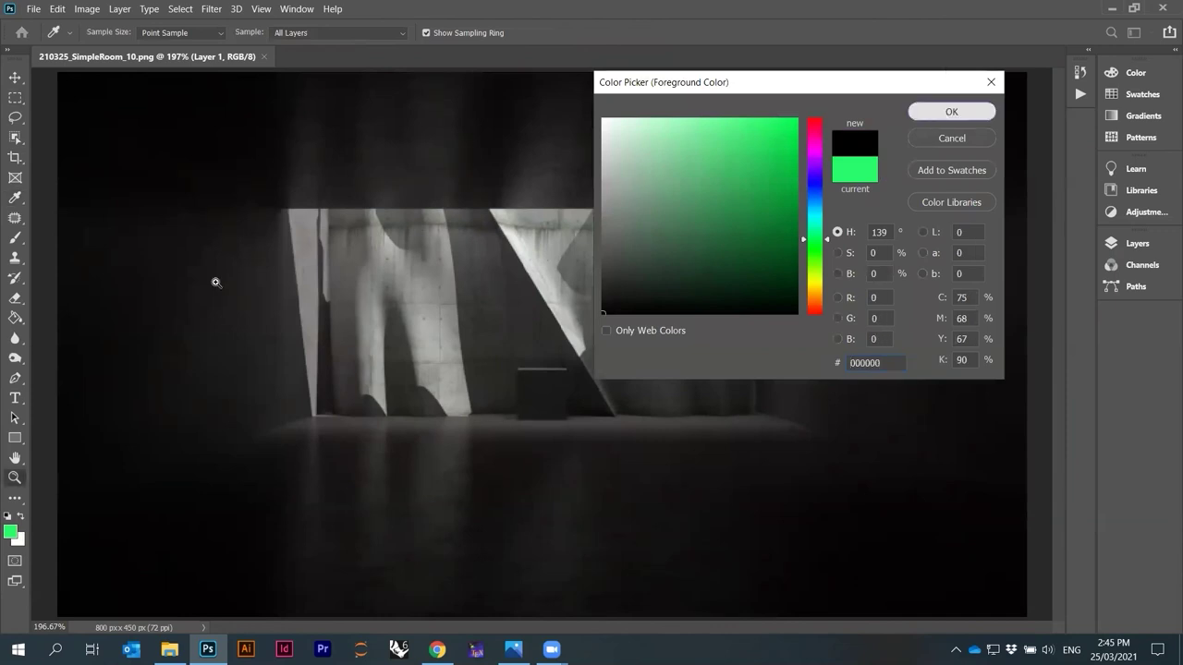
key("Return")
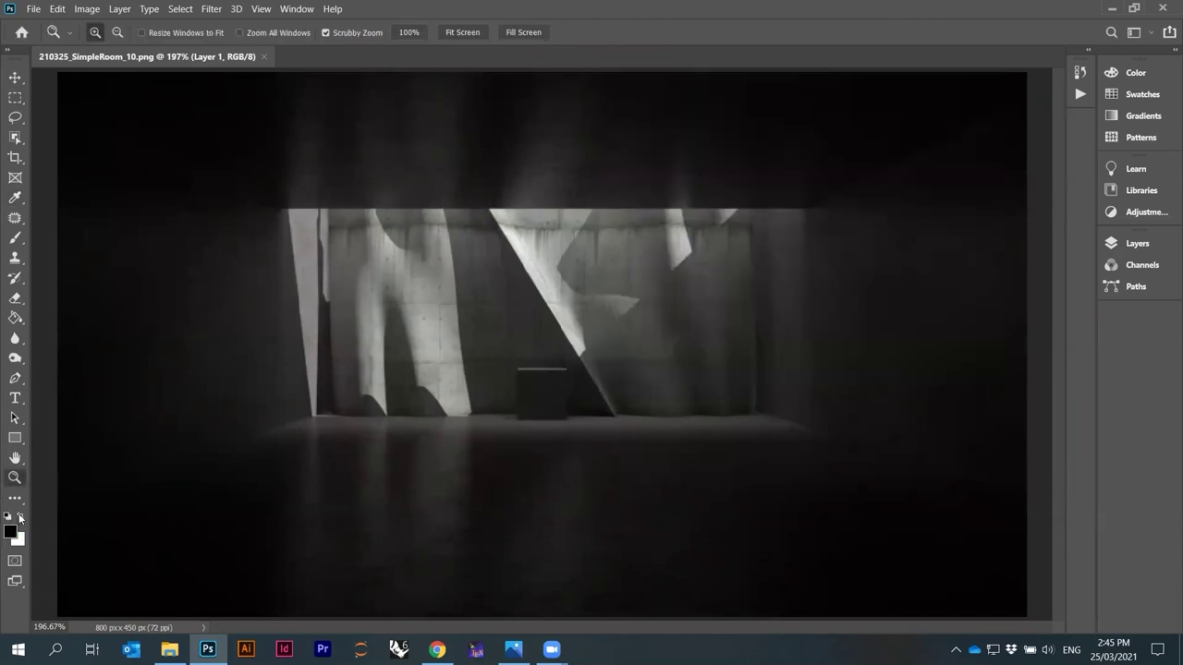
Apply Auto Tone to the render and compare it with the opened state in the history, keeping Auto Tone.
left_click(87, 8)
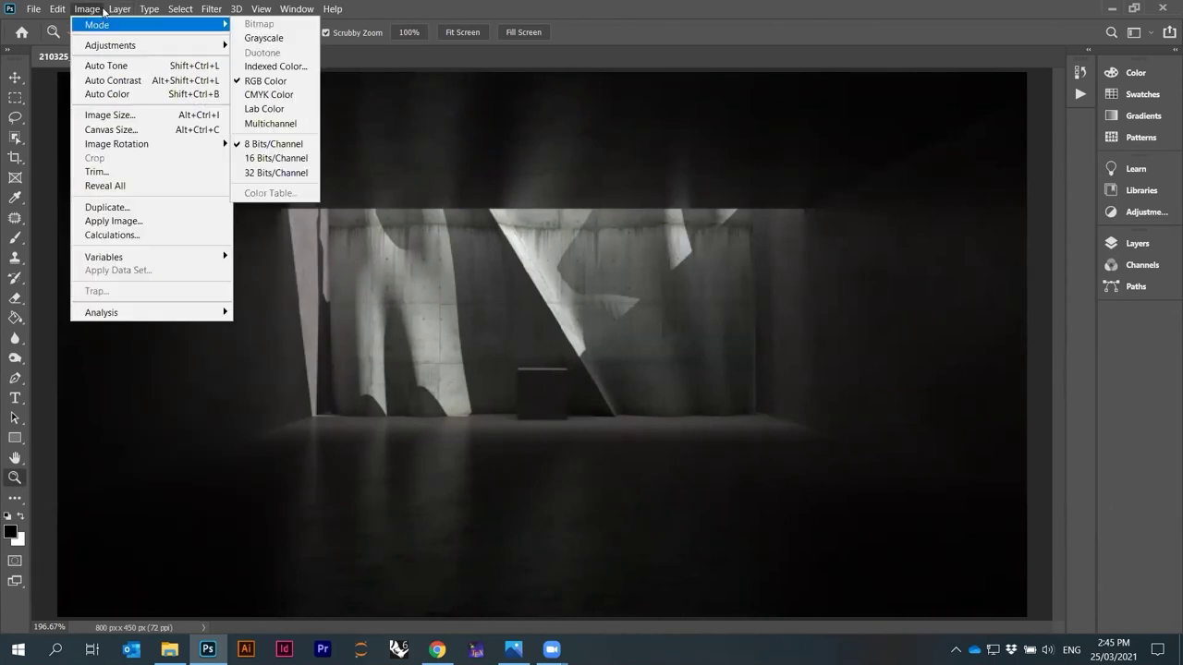
left_click(96, 67)
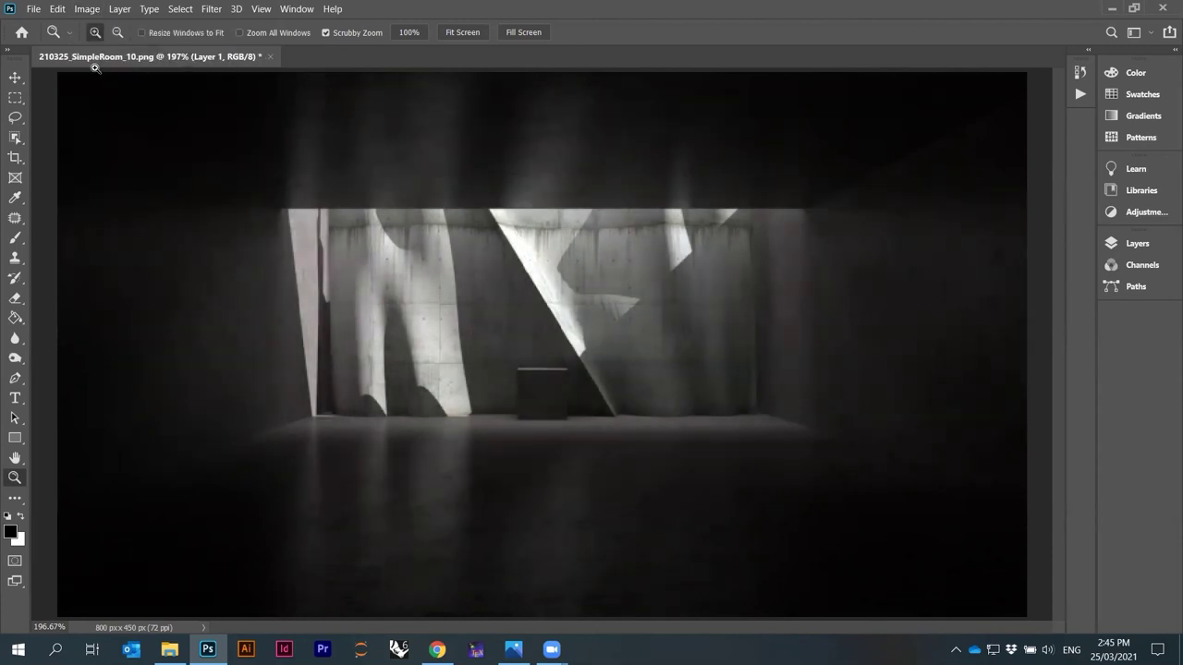
left_click(1079, 72)
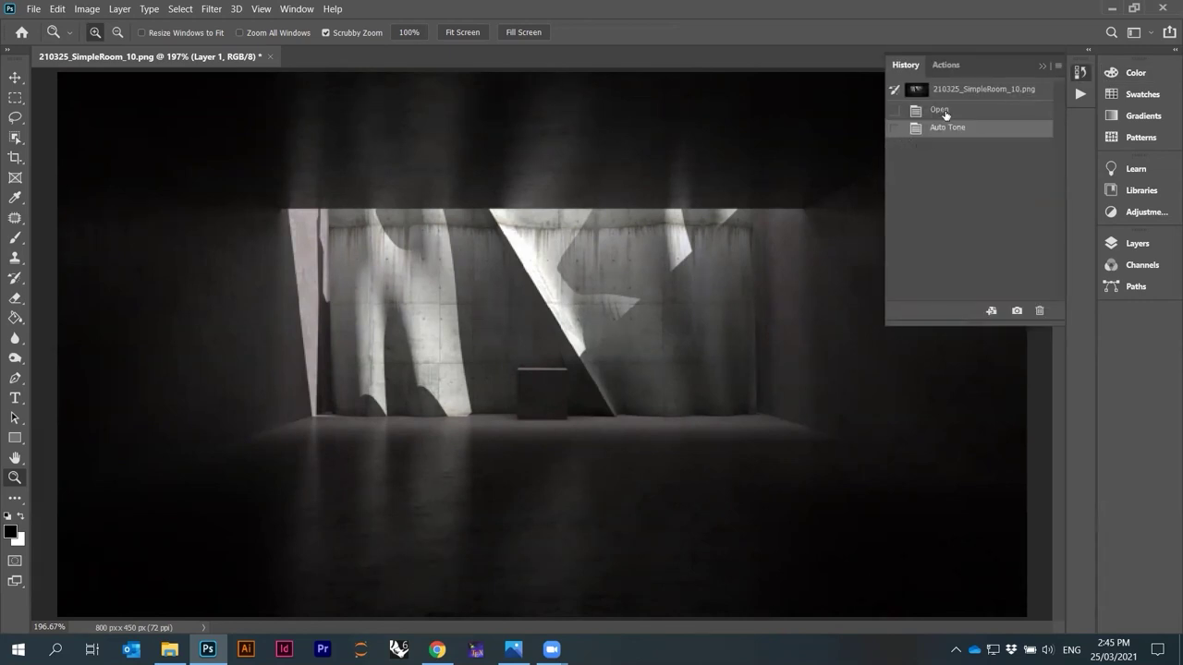
left_click(939, 110)
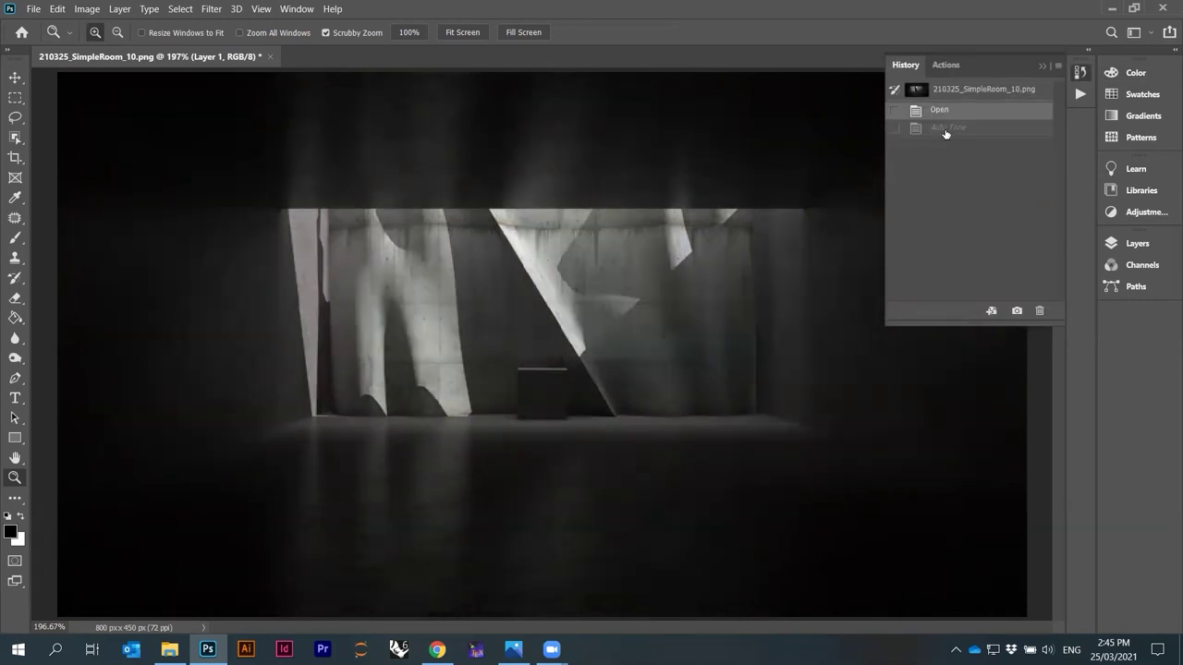
left_click(945, 127)
left_click(940, 110)
left_click(943, 126)
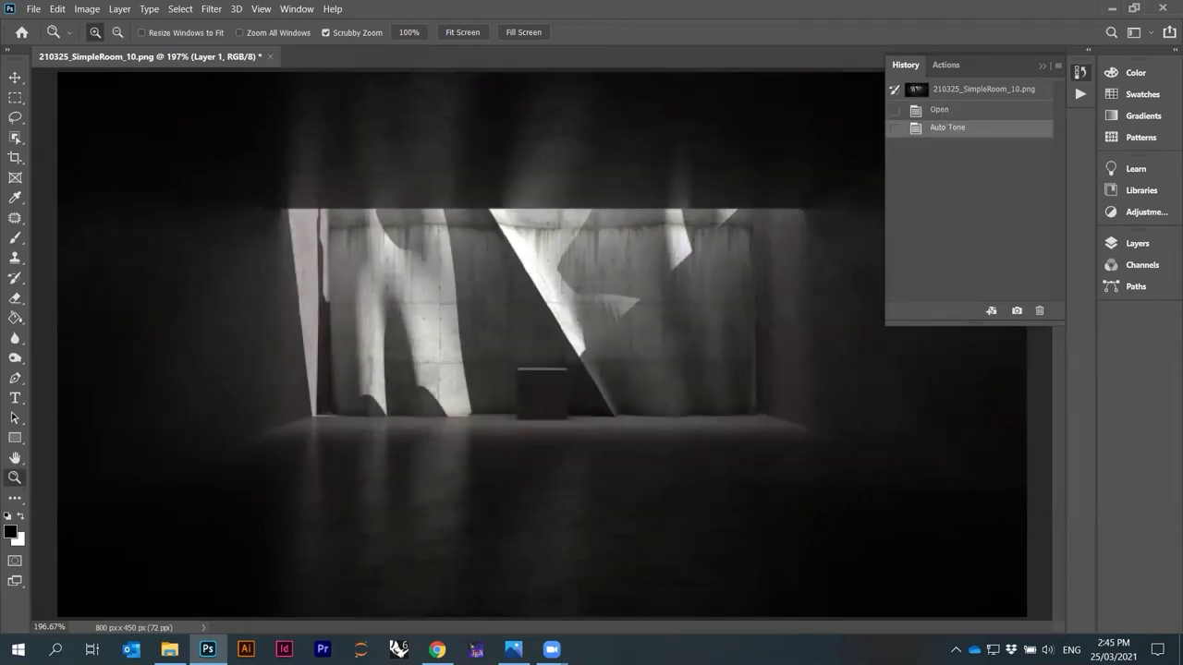
Try Auto Contrast on the render, compare it with the Auto Tone state and return to Auto Tone.
left_click(87, 8)
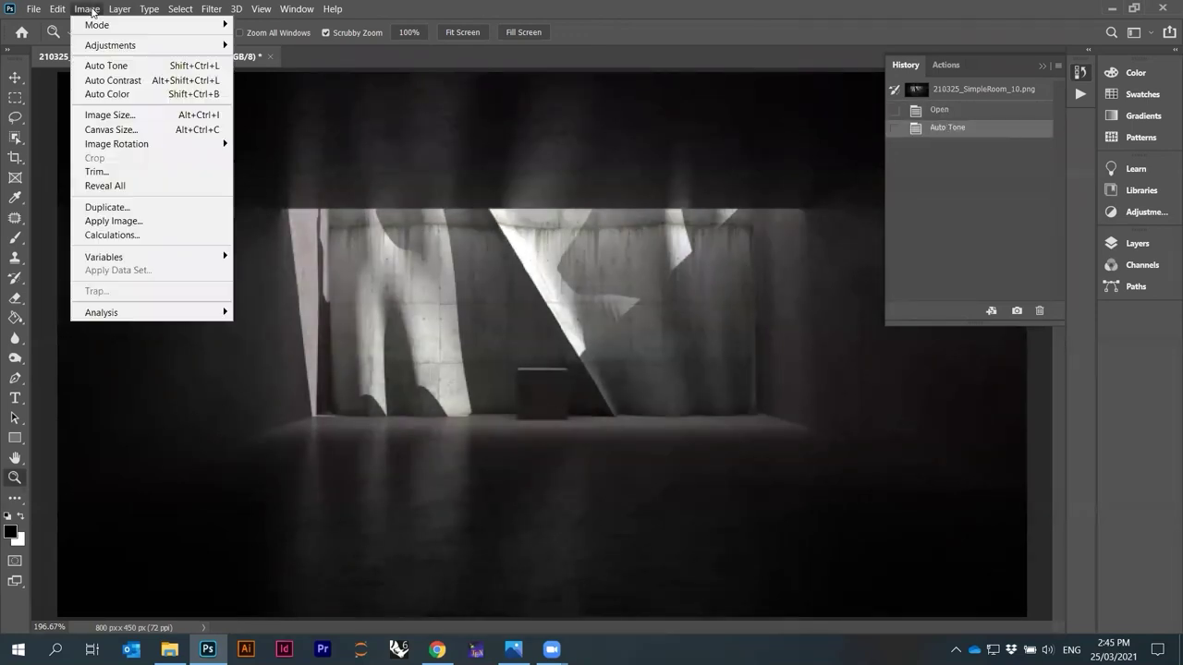
left_click(122, 81)
left_click(959, 127)
left_click(958, 145)
left_click(958, 129)
left_click(959, 145)
left_click(955, 128)
Apply Auto Color to the render and compare it with the Auto Tone state in the history, keeping Auto Color.
left_click(87, 8)
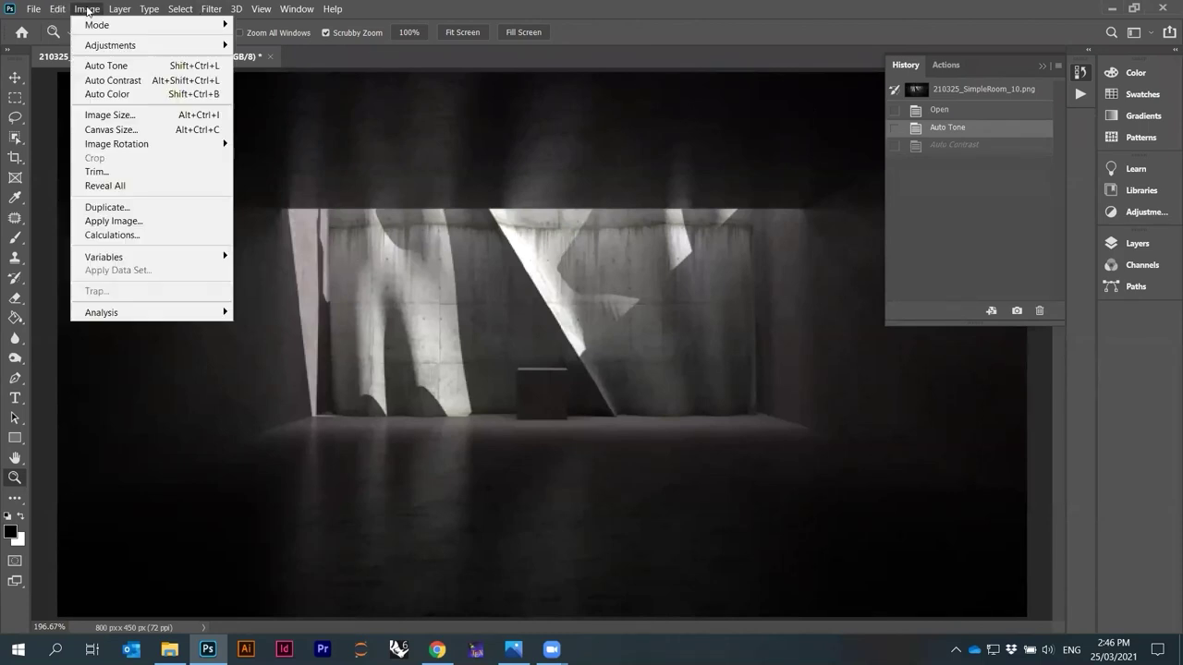
left_click(116, 94)
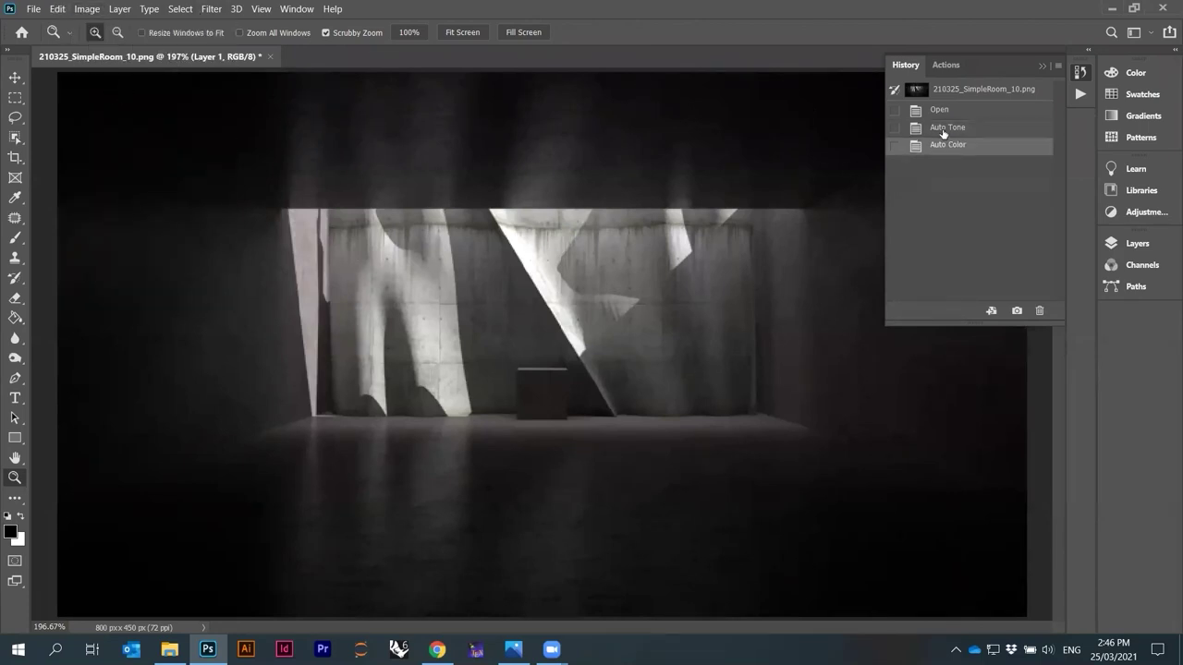
left_click(943, 134)
left_click(943, 145)
left_click(944, 133)
left_click(943, 145)
left_click(944, 132)
left_click(941, 145)
left_click(1040, 66)
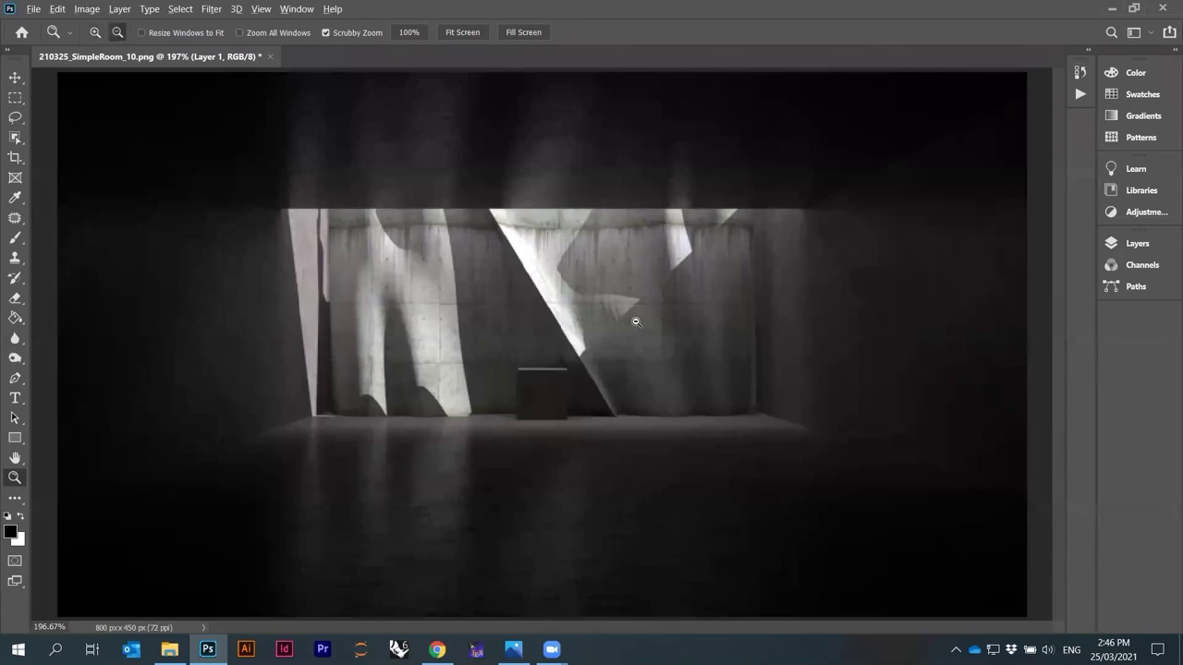
Start a Brightness/Contrast adjustment on the render with brightness 115 and contrast -24, keeping the dialog clear of the image.
scroll(635, 322, "down", 1, "alt")
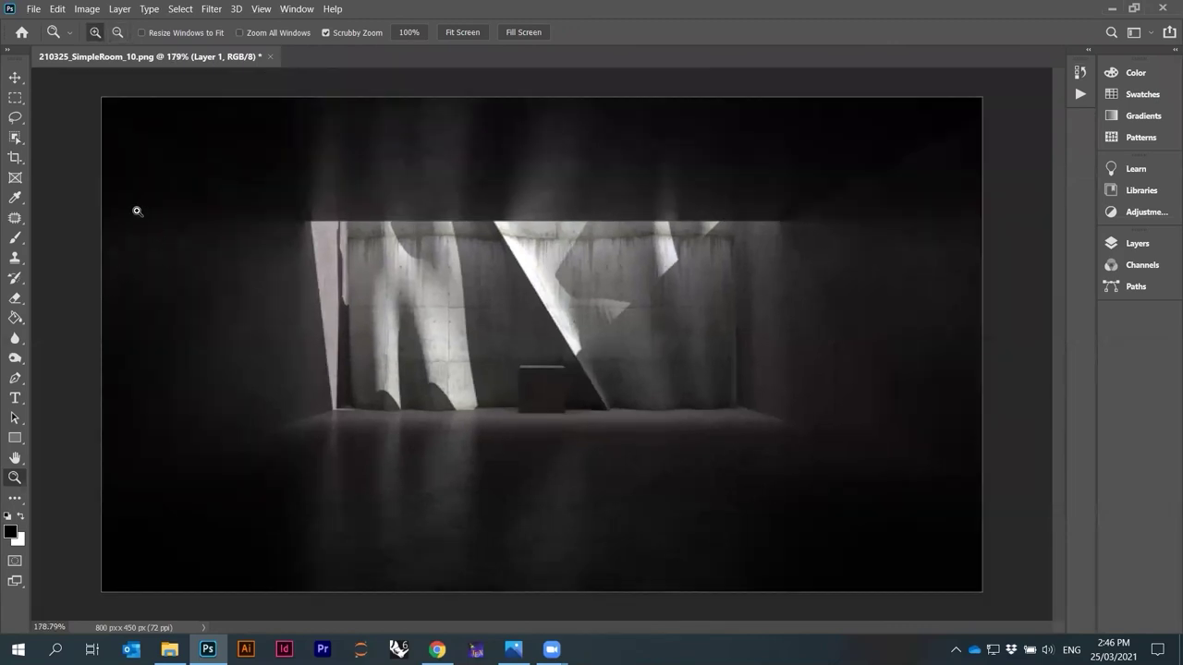
left_click(15, 98)
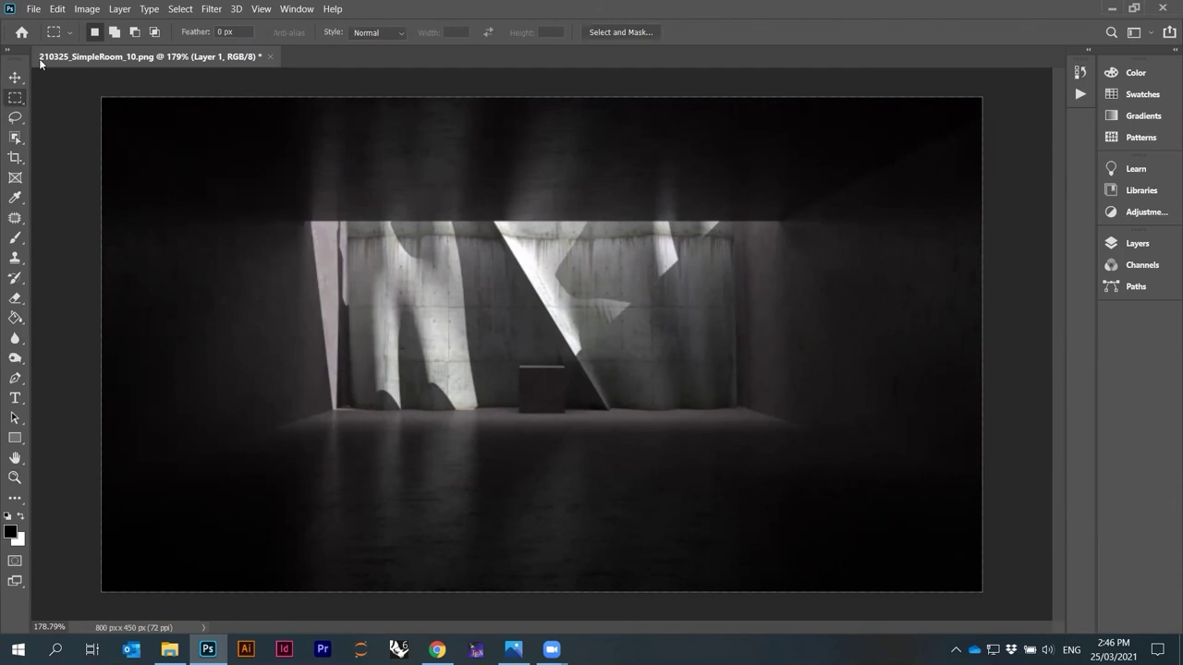
left_click(82, 10)
mouse_move(88, 25)
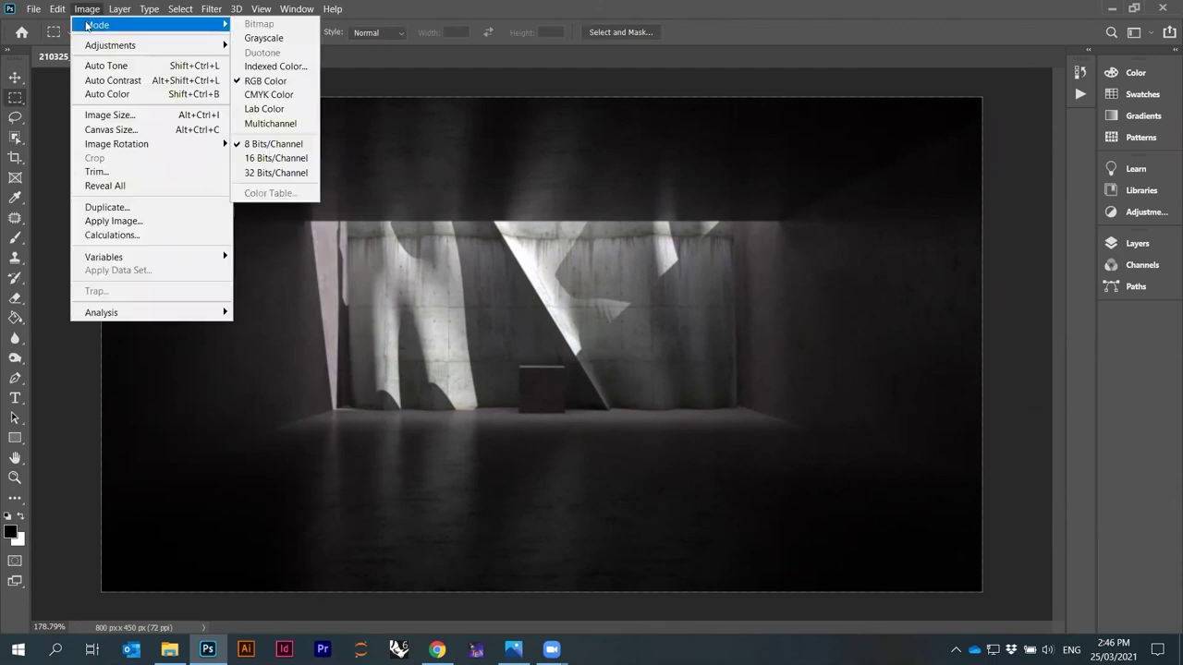
mouse_move(94, 51)
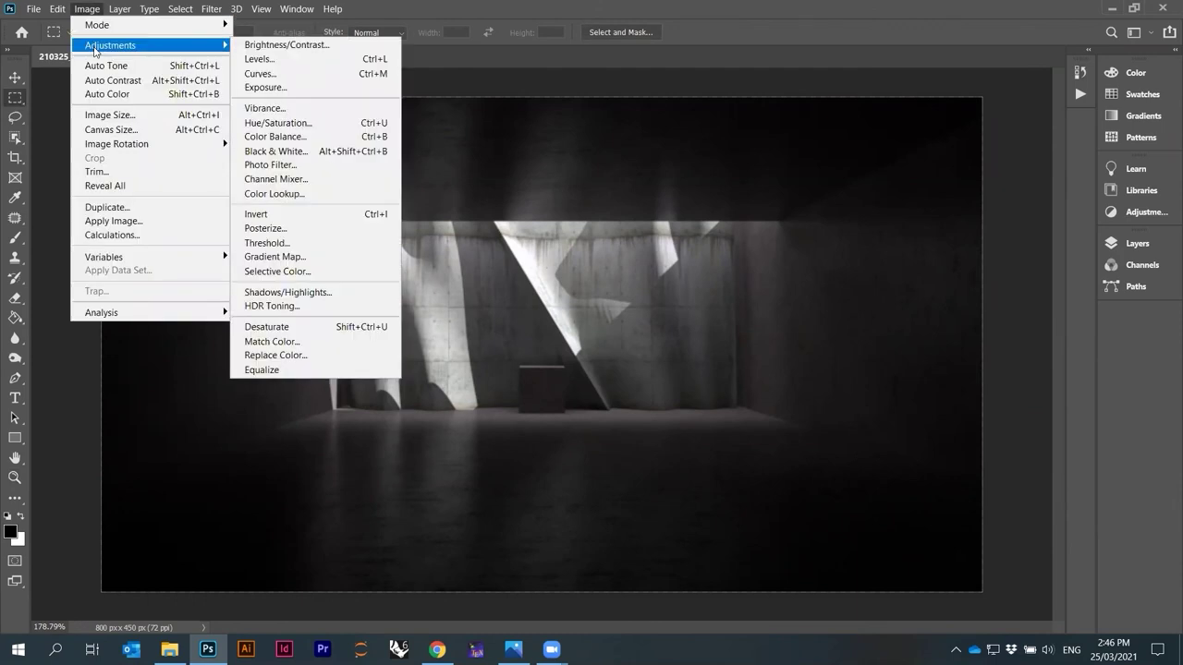
left_click(343, 48)
left_click_drag(602, 153, 966, 78)
left_click_drag(921, 112, 885, 154)
left_click(963, 112)
left_click_drag(970, 114, 979, 110)
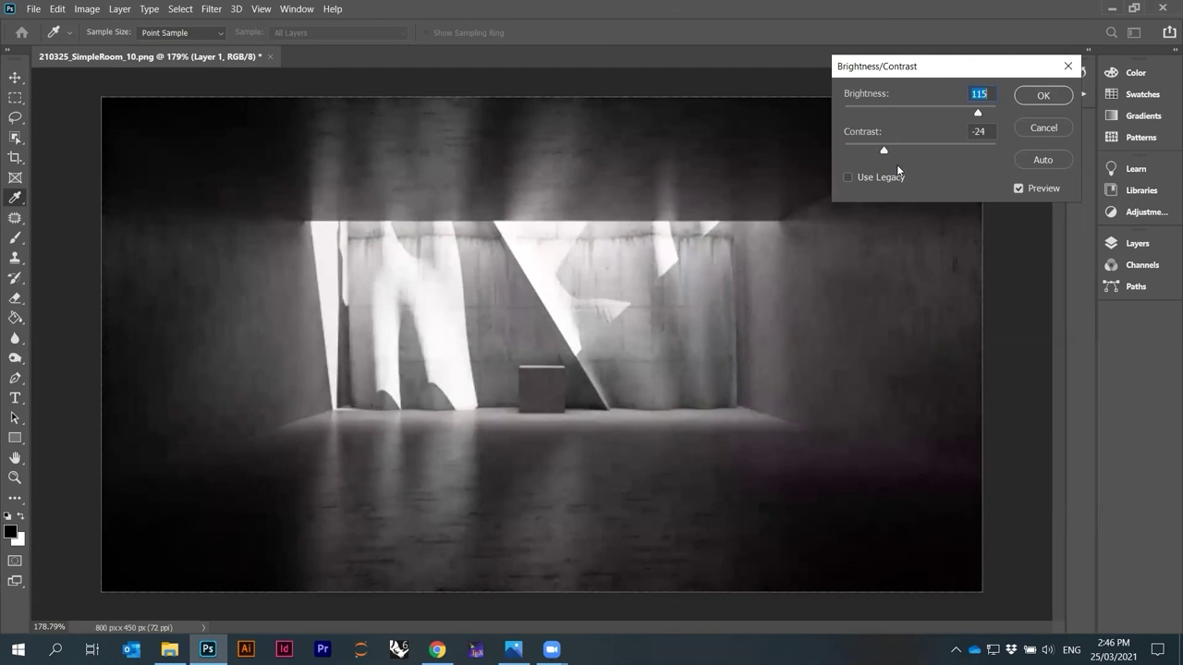
Try brightness 129 with contrast -29 and brightness 84 with contrast 21 on the render, and cancel the Brightness/Contrast adjustment.
left_click_drag(885, 151, 876, 151)
left_click_drag(977, 113, 984, 110)
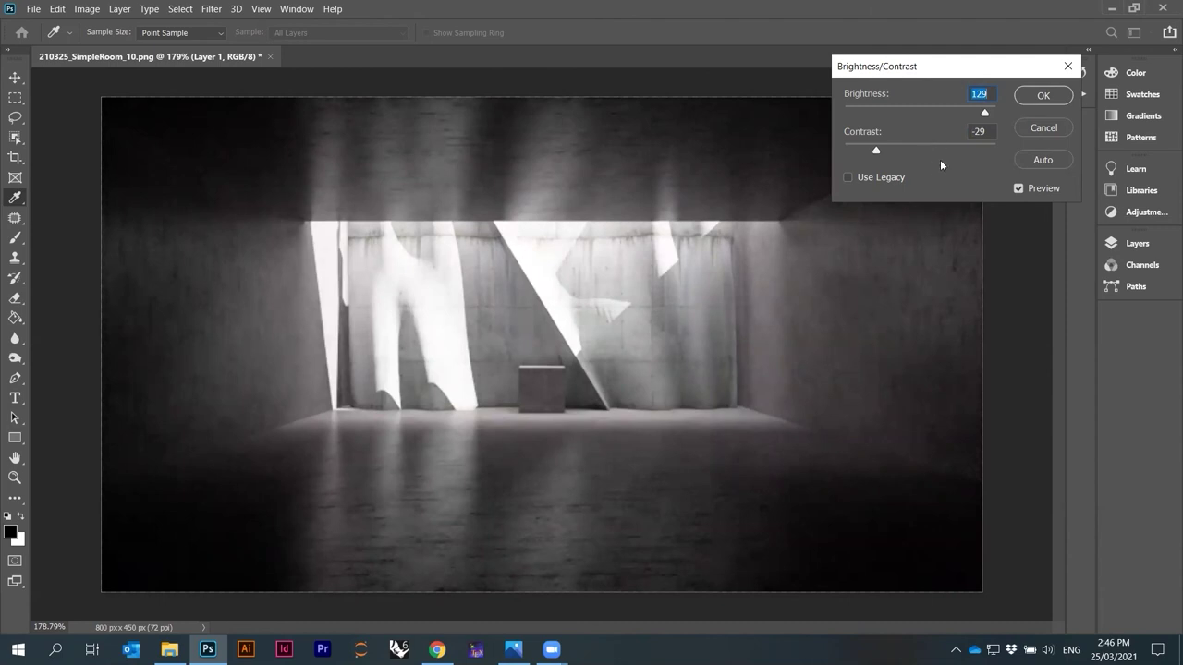
left_click_drag(868, 150, 943, 155)
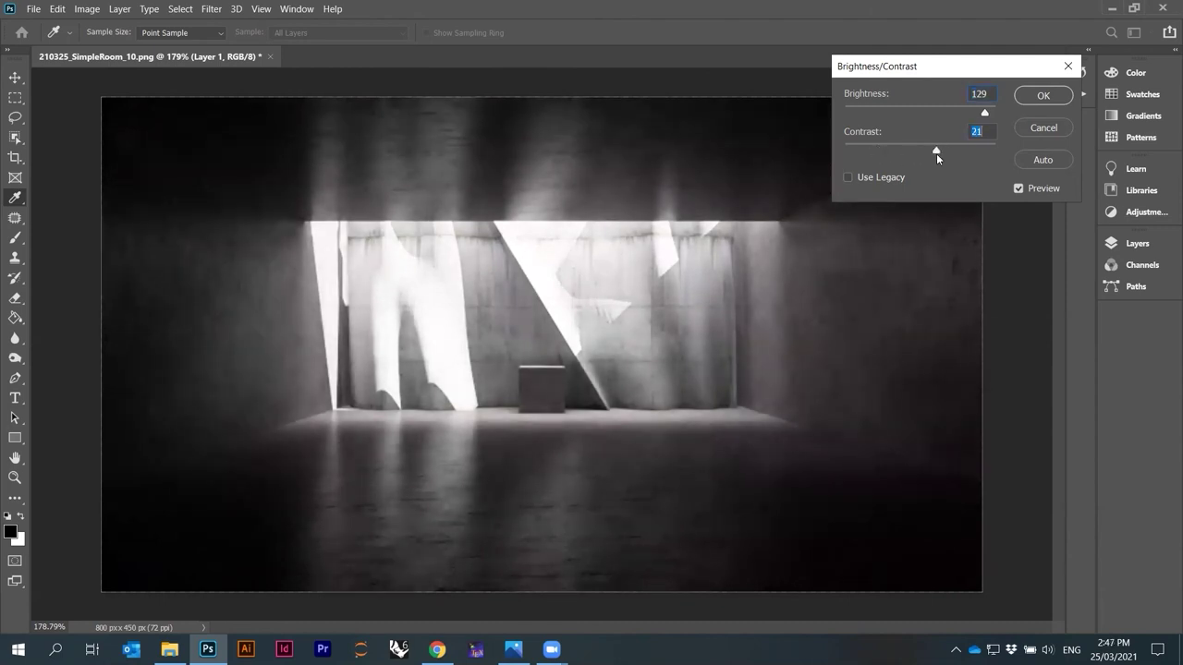
mouse_move(984, 112)
left_mouse_down()
mouse_move(939, 113)
mouse_move(962, 118)
left_mouse_up()
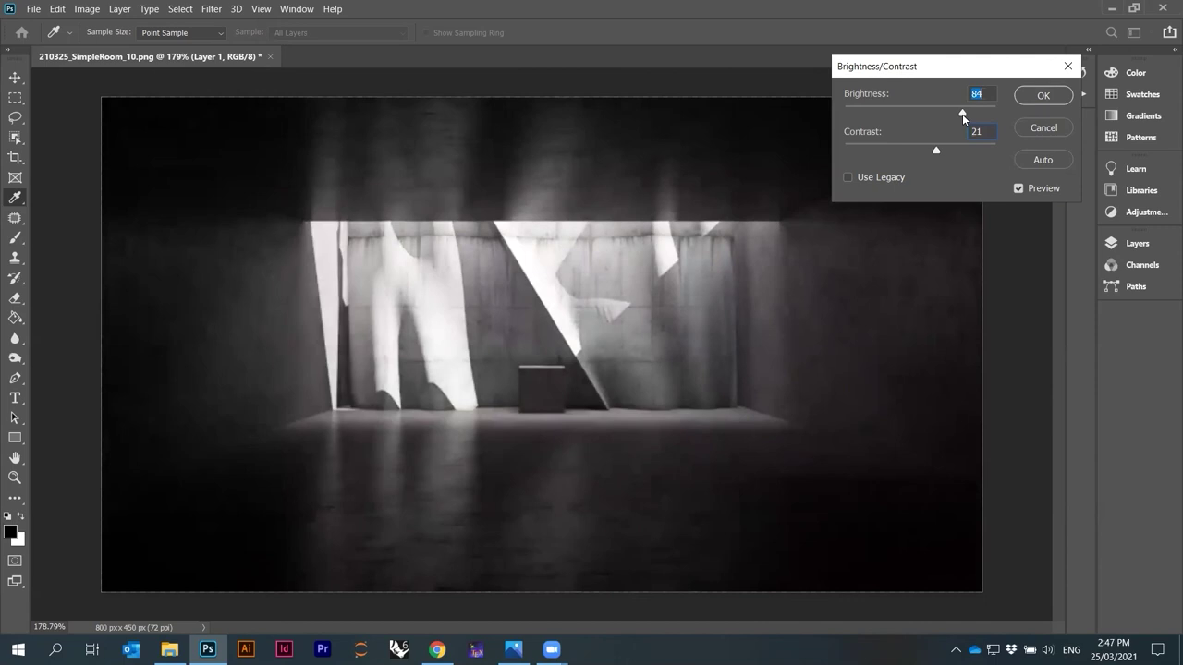
left_click(1043, 127)
key("m")
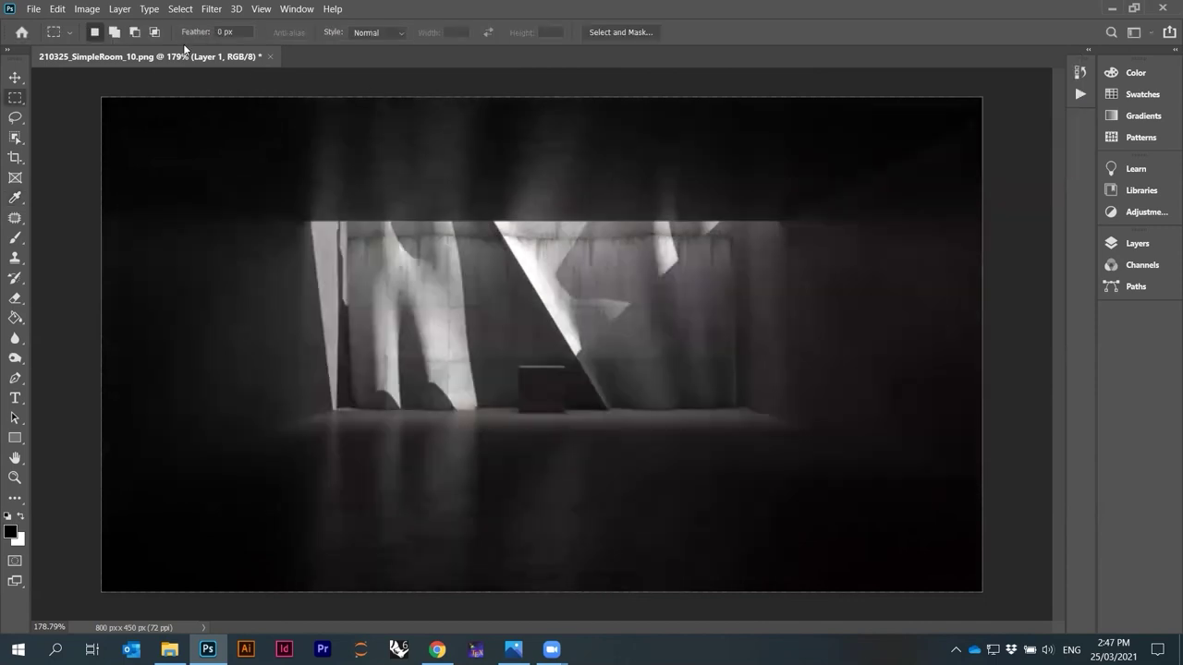
Try a Levels adjustment on the render with midtones about 1.64 and white input 193, and cancel it.
left_click(96, 11)
mouse_move(109, 45)
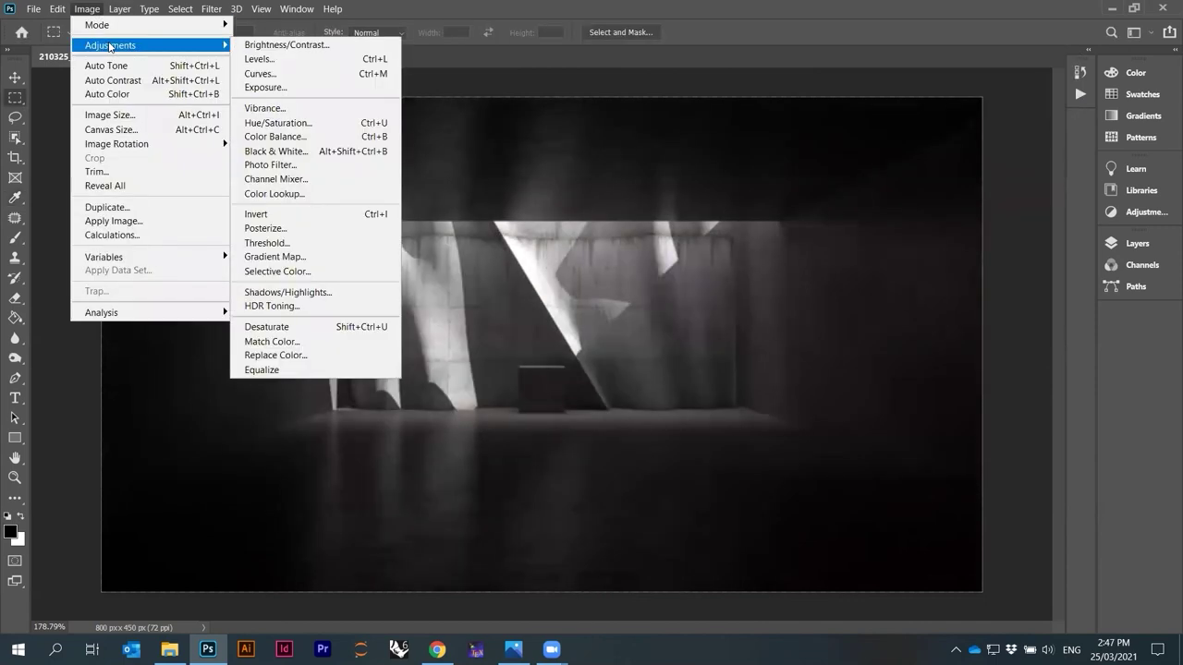
left_click(307, 62)
left_click_drag(916, 276, 929, 158)
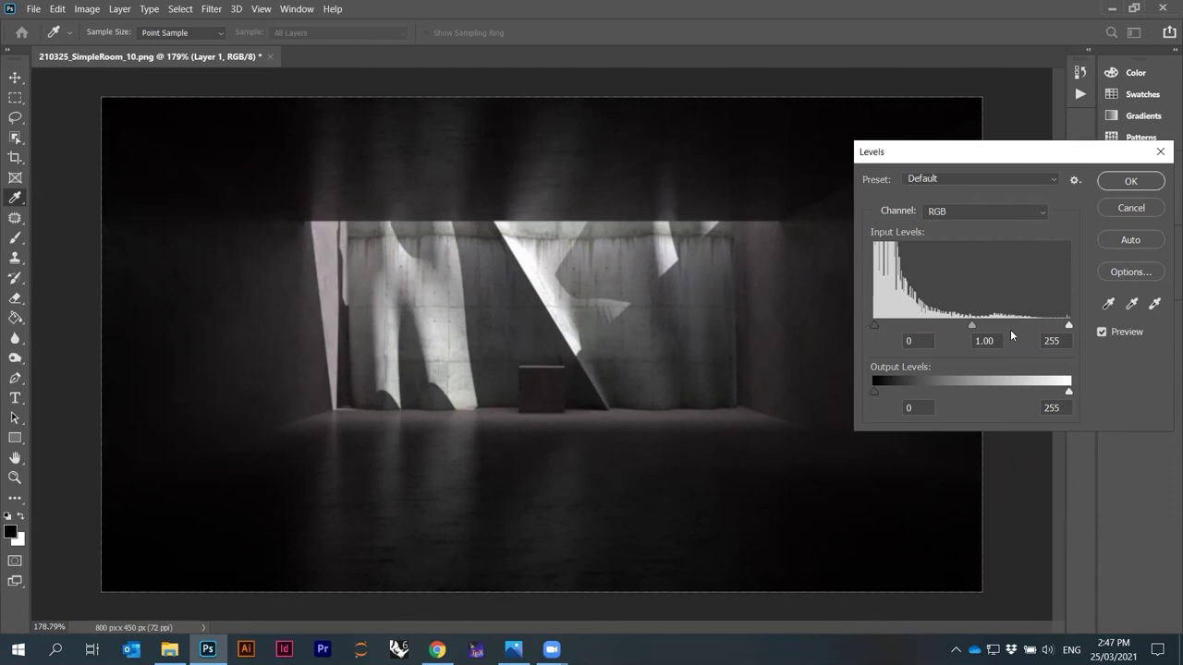
left_click_drag(1069, 325, 1029, 328)
left_click_drag(880, 323, 864, 323)
left_click_drag(951, 325, 928, 325)
mouse_move(1031, 325)
left_mouse_down()
mouse_move(998, 325)
mouse_move(1030, 326)
left_mouse_up()
mouse_move(928, 325)
left_mouse_down()
mouse_move(939, 323)
mouse_move(928, 324)
left_mouse_up()
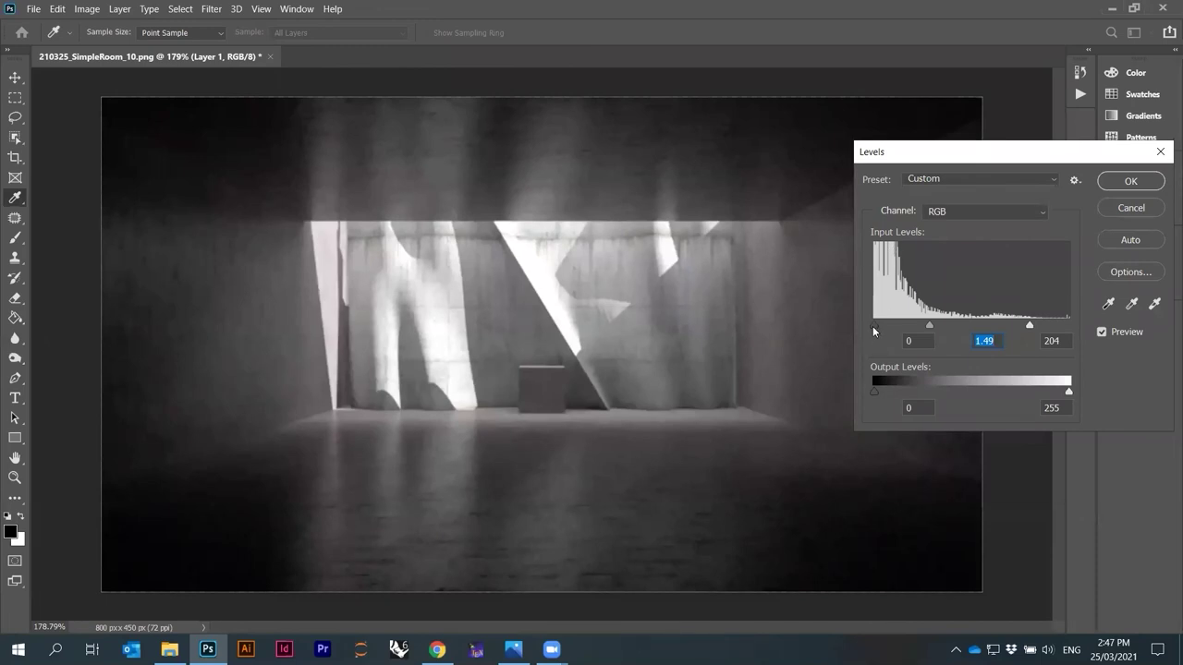
left_click_drag(928, 327, 924, 330)
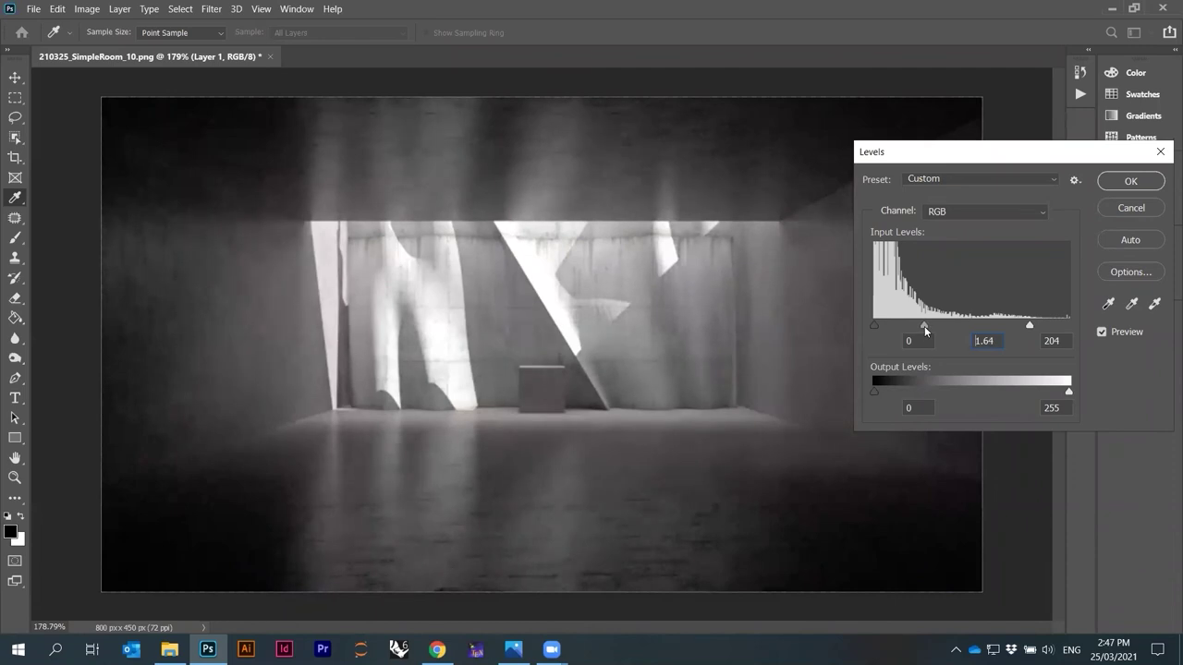
left_click_drag(1027, 324, 1022, 324)
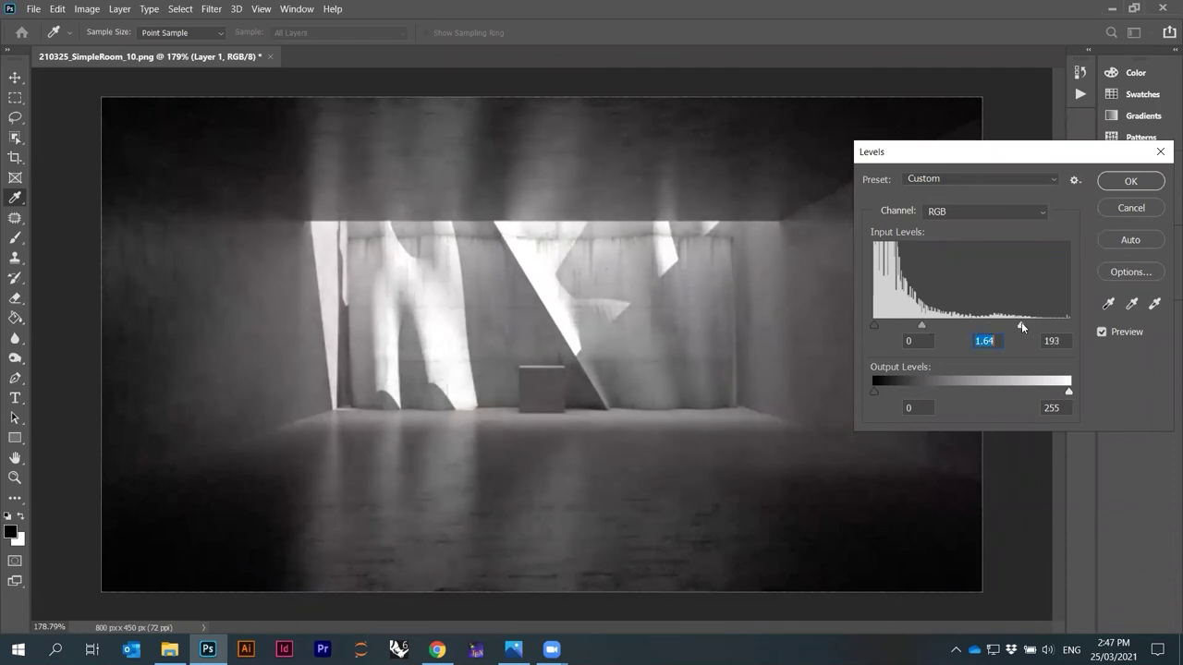
left_click_drag(931, 327, 930, 322)
left_click(1114, 209)
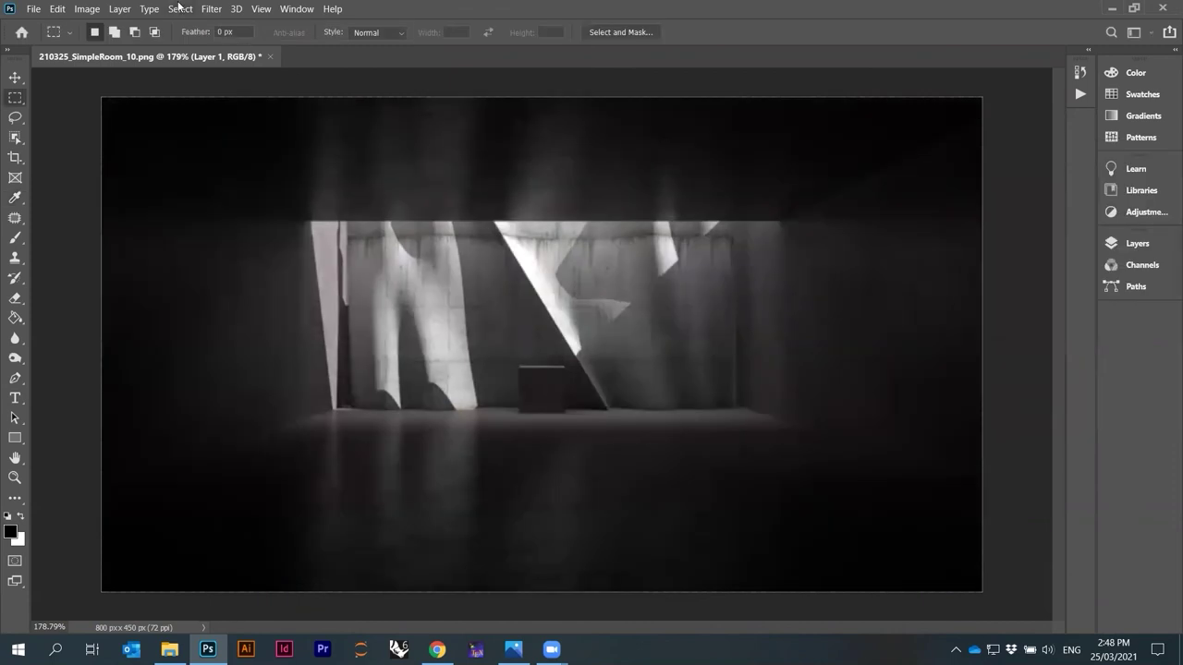
Apply a Brightness/Contrast adjustment to the render with brightness 100 and contrast -30.
left_click(87, 8)
mouse_move(138, 44)
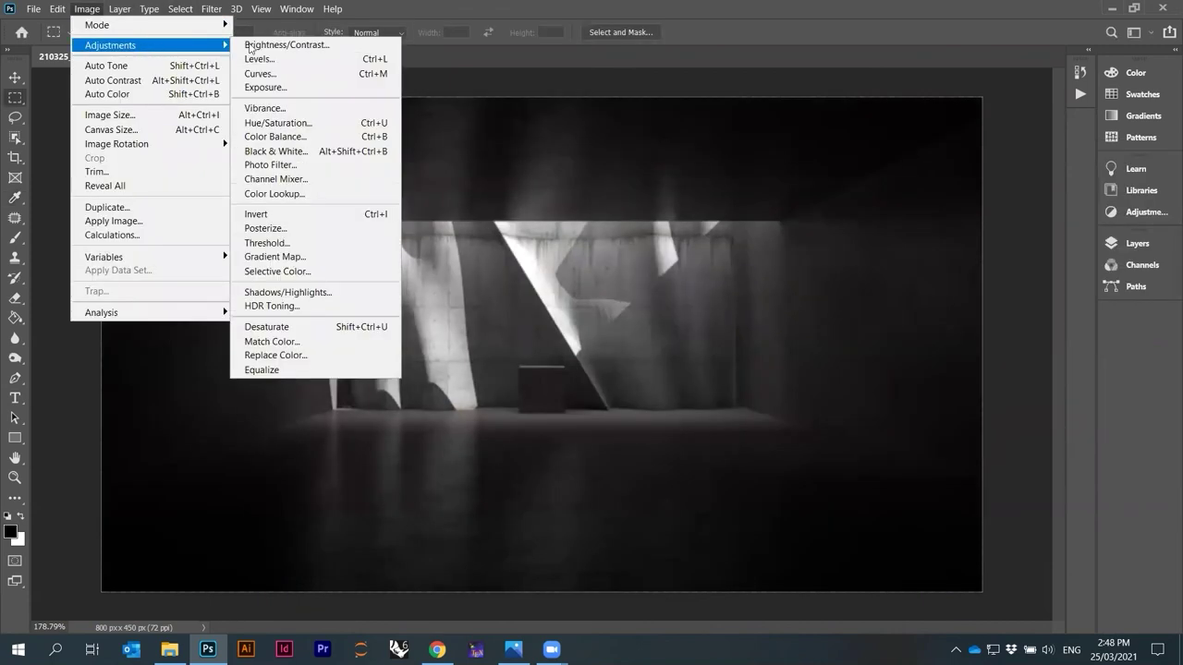
left_click(278, 44)
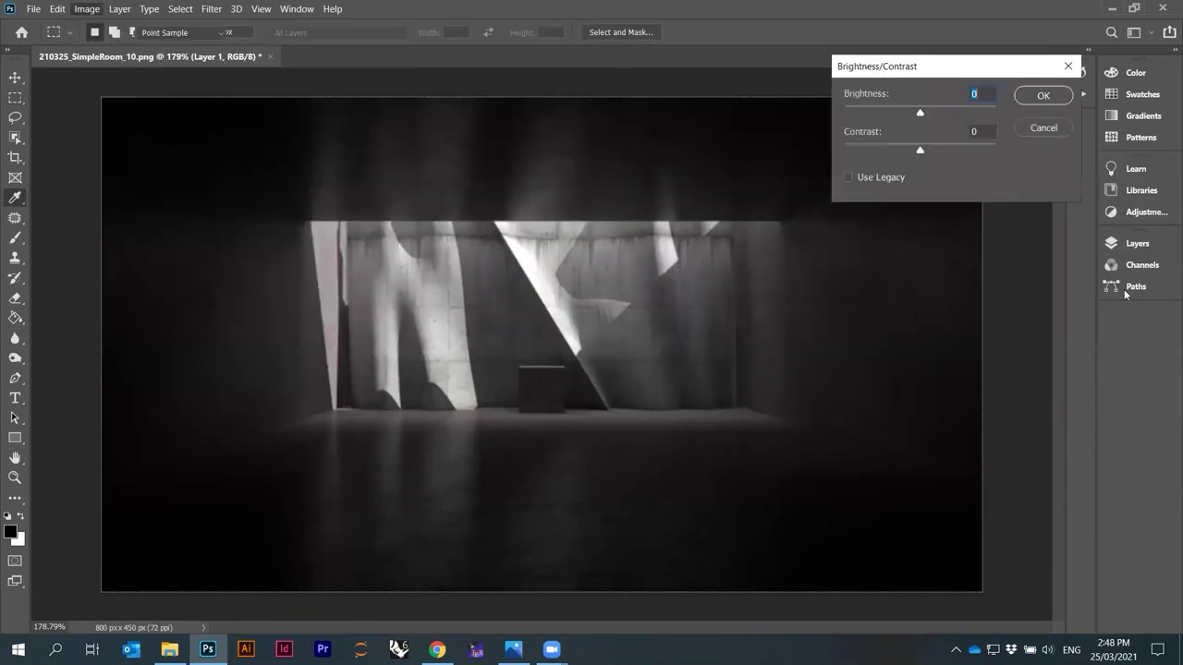
left_click_drag(925, 112, 962, 118)
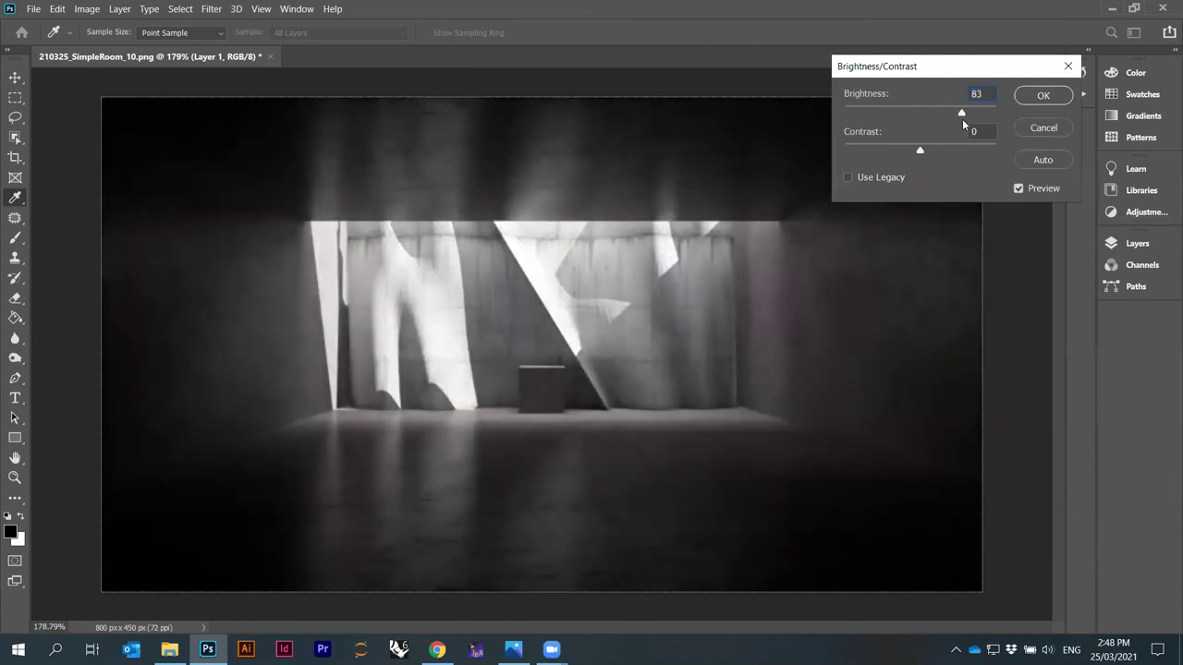
left_click_drag(920, 153, 922, 151)
left_click_drag(962, 114, 965, 114)
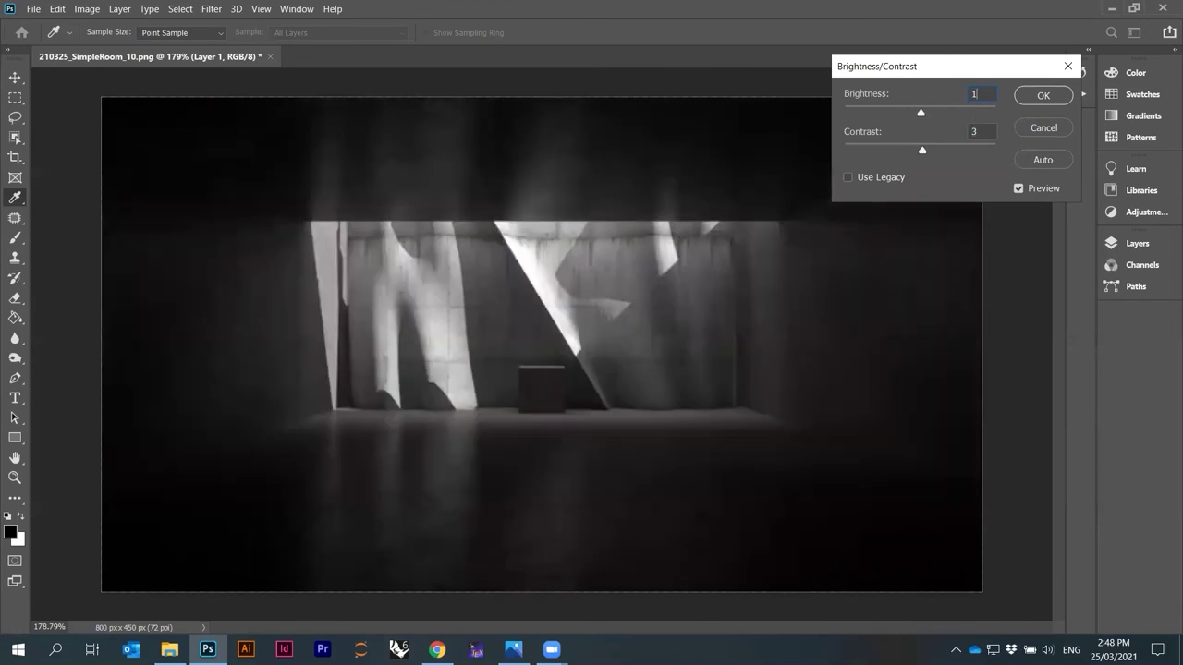
type("100")
left_click_drag(922, 148, 895, 154)
left_click_drag(884, 157, 895, 157)
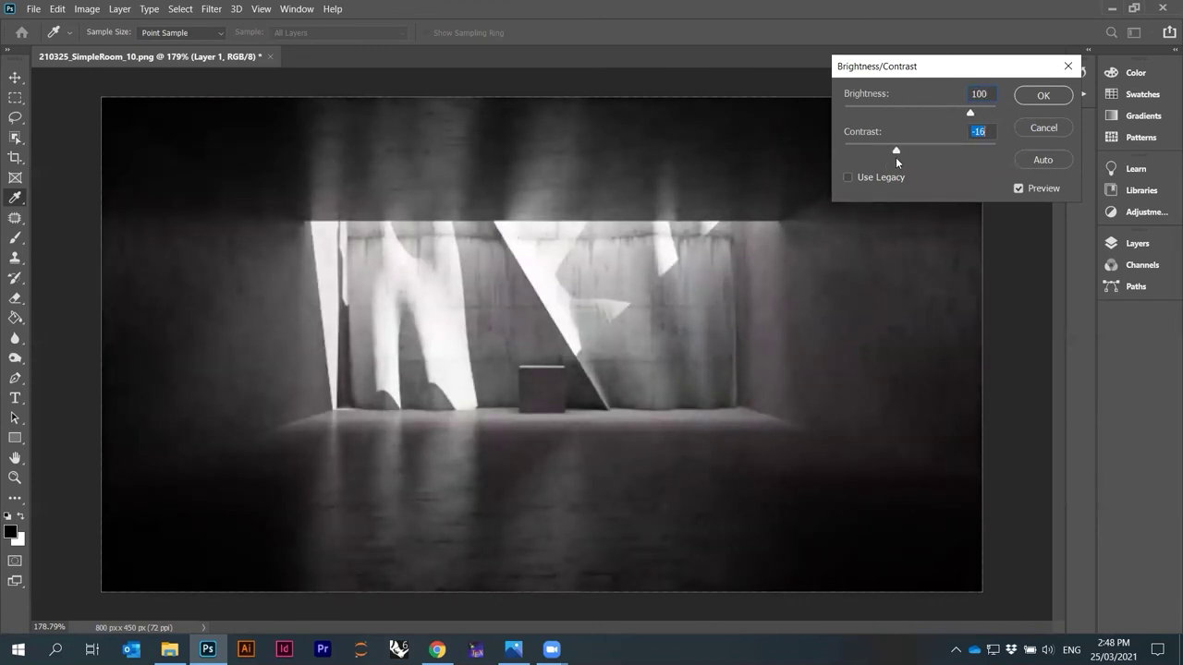
type("-30")
left_click(1040, 96)
key("m")
scroll(554, 336, "up", 5, "alt")
scroll(555, 335, "down", 6, "alt")
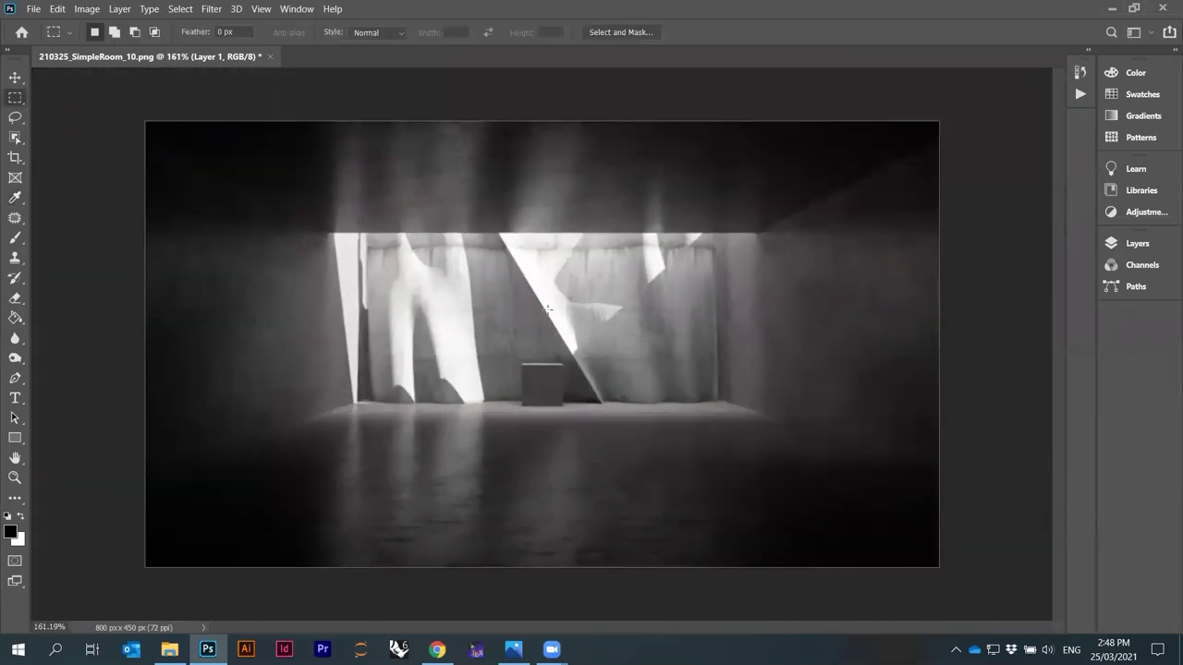
Compare the Auto Color and Brightness/Contrast states in the history, both on the whole render and close up on the back wall.
left_click(1079, 72)
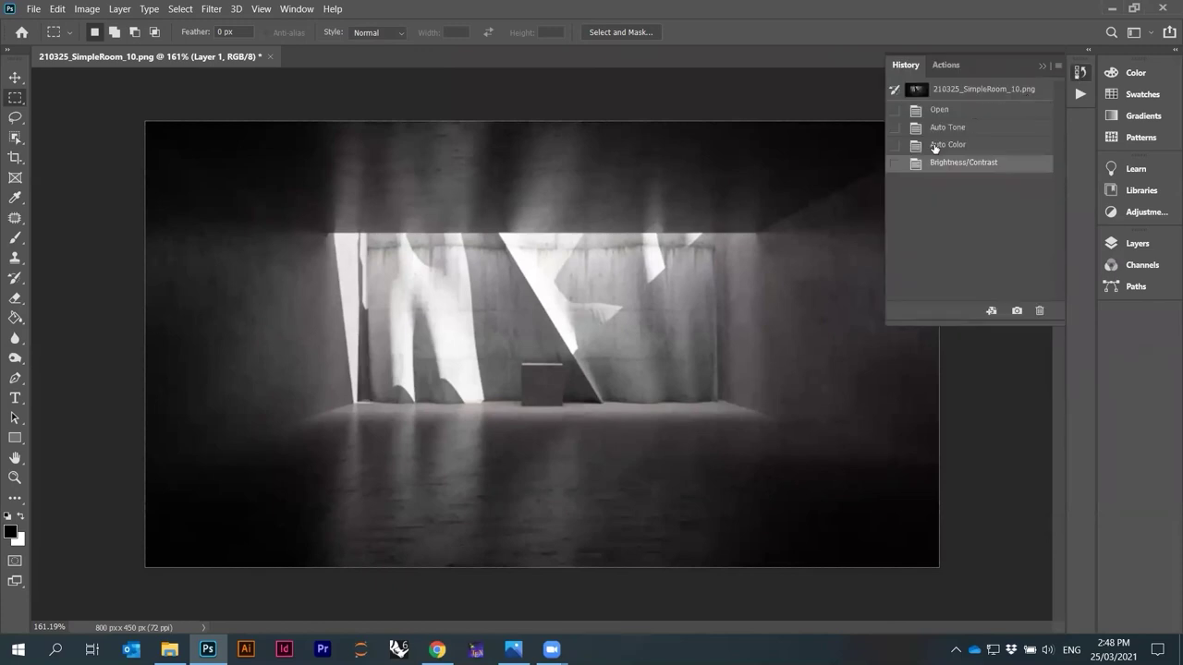
left_click(934, 145)
left_click(945, 164)
left_click(946, 146)
left_click(945, 164)
left_click(946, 146)
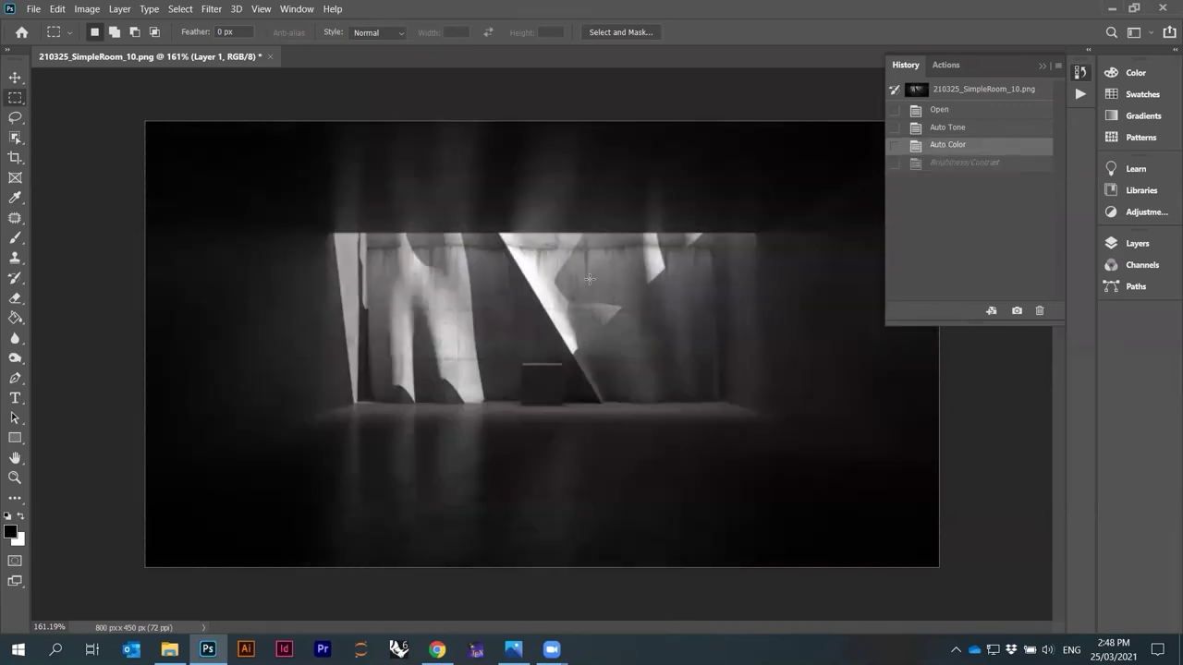
scroll(589, 278, "up", 5, "alt")
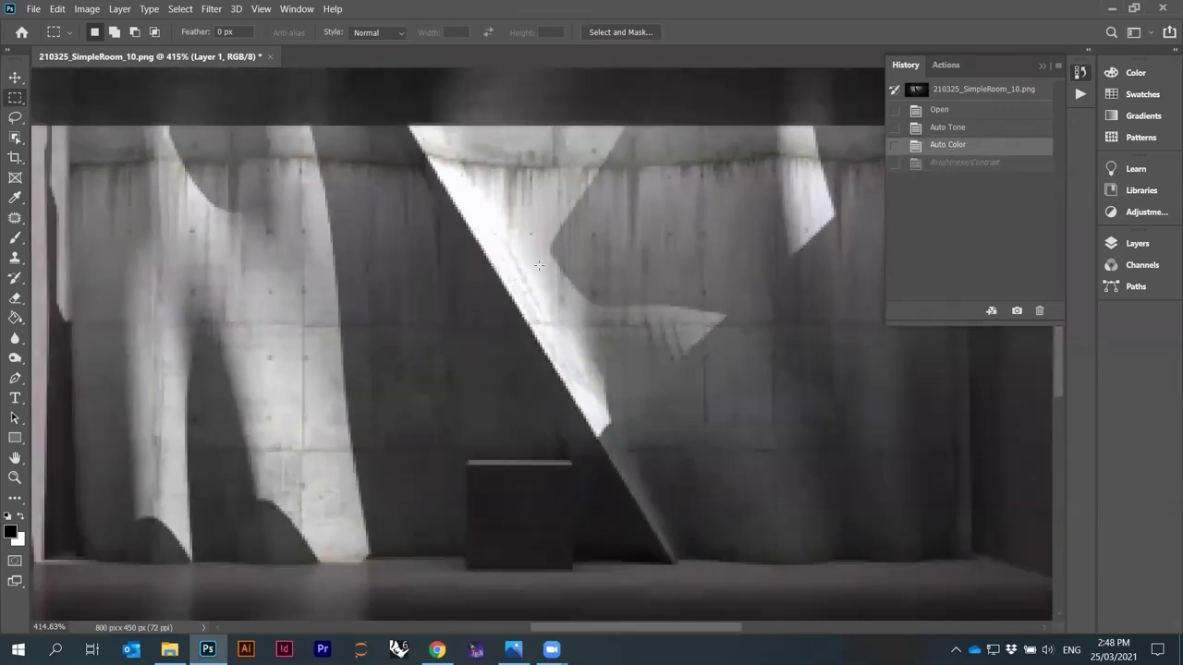
left_click(933, 165)
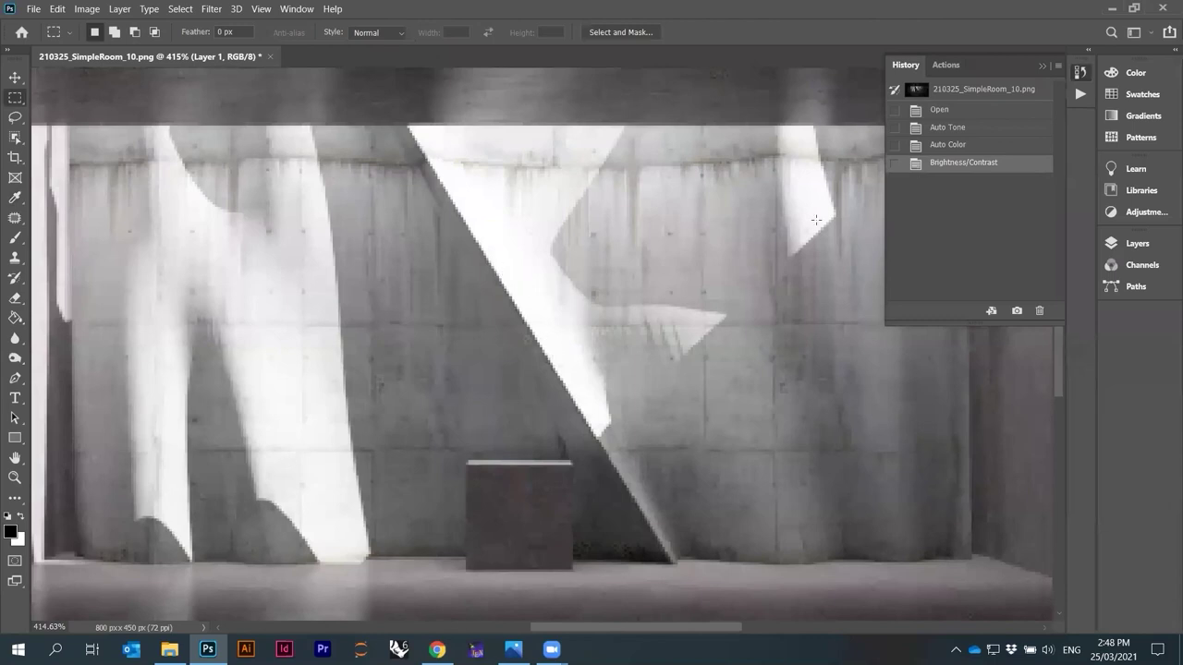
left_click(929, 144)
left_click(932, 166)
scroll(510, 243, "down", 5, "alt")
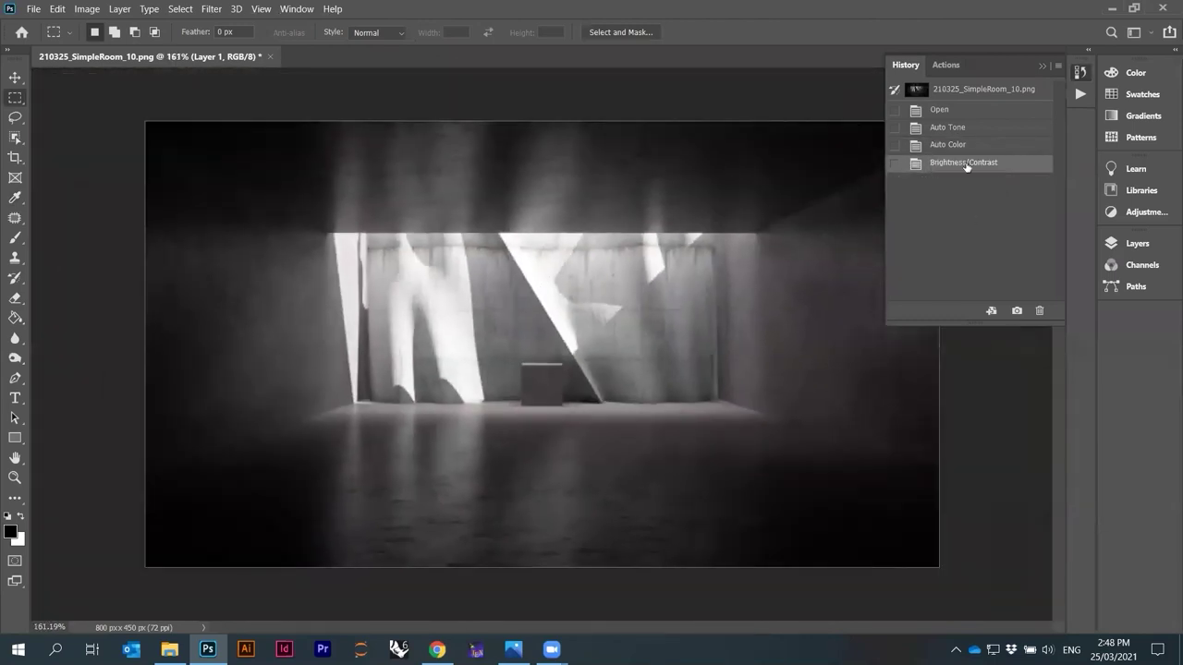
Return to the Auto Color state in the history and apply Levels with midtones 1.8 and white input 242.
left_click(958, 146)
left_click(89, 10)
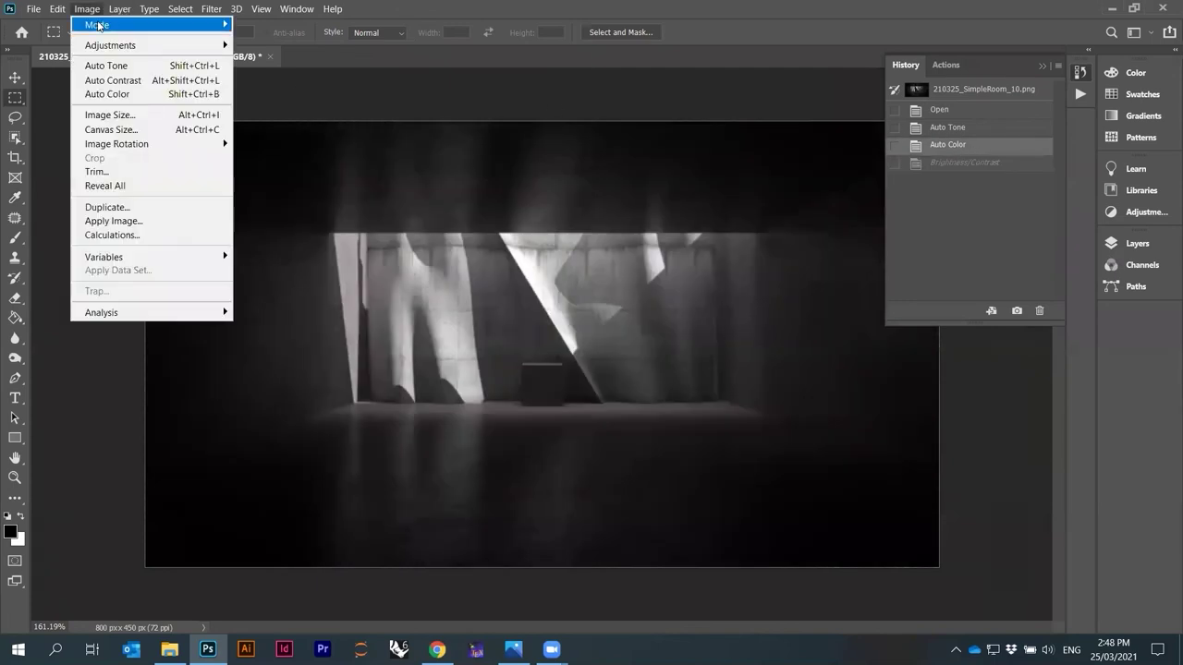
mouse_move(156, 45)
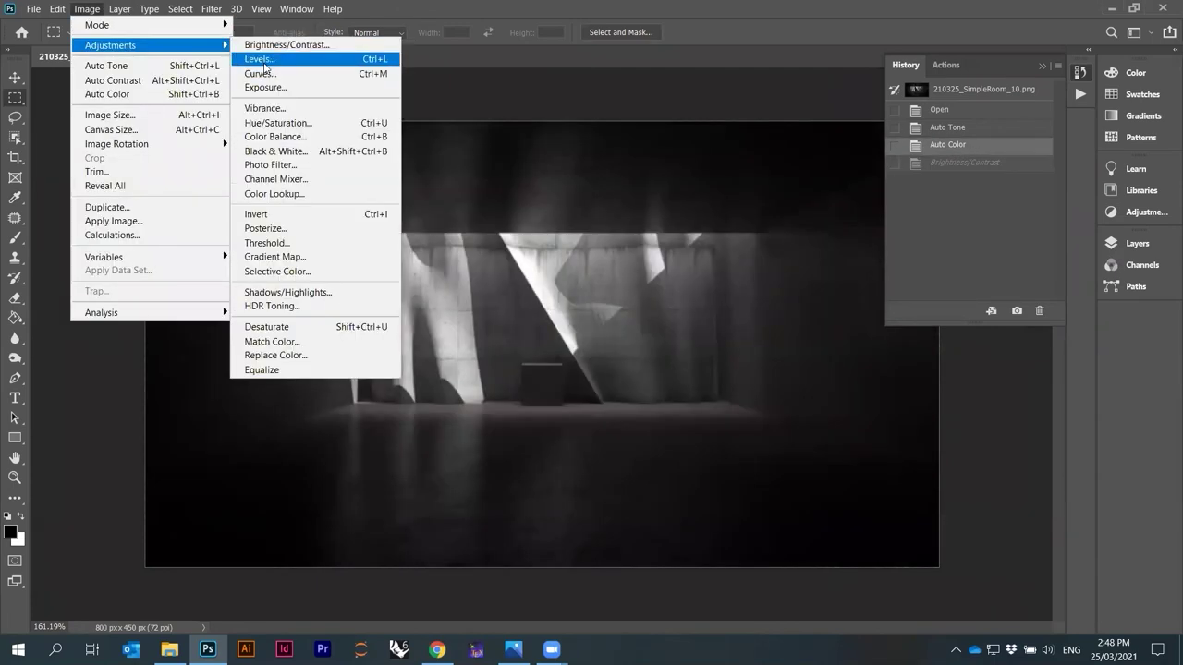
left_click(263, 59)
left_click_drag(972, 325, 960, 324)
mouse_move(1069, 326)
left_mouse_down()
mouse_move(1032, 327)
mouse_move(1080, 331)
left_mouse_up()
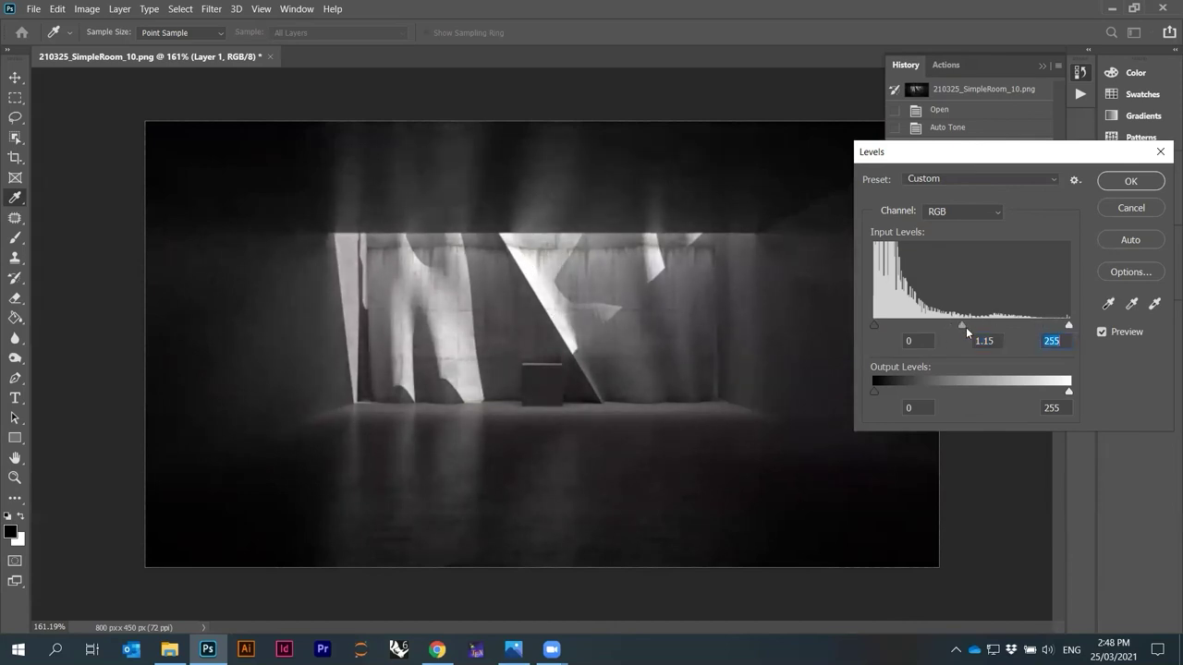
left_click_drag(953, 326, 927, 328)
left_click(931, 327)
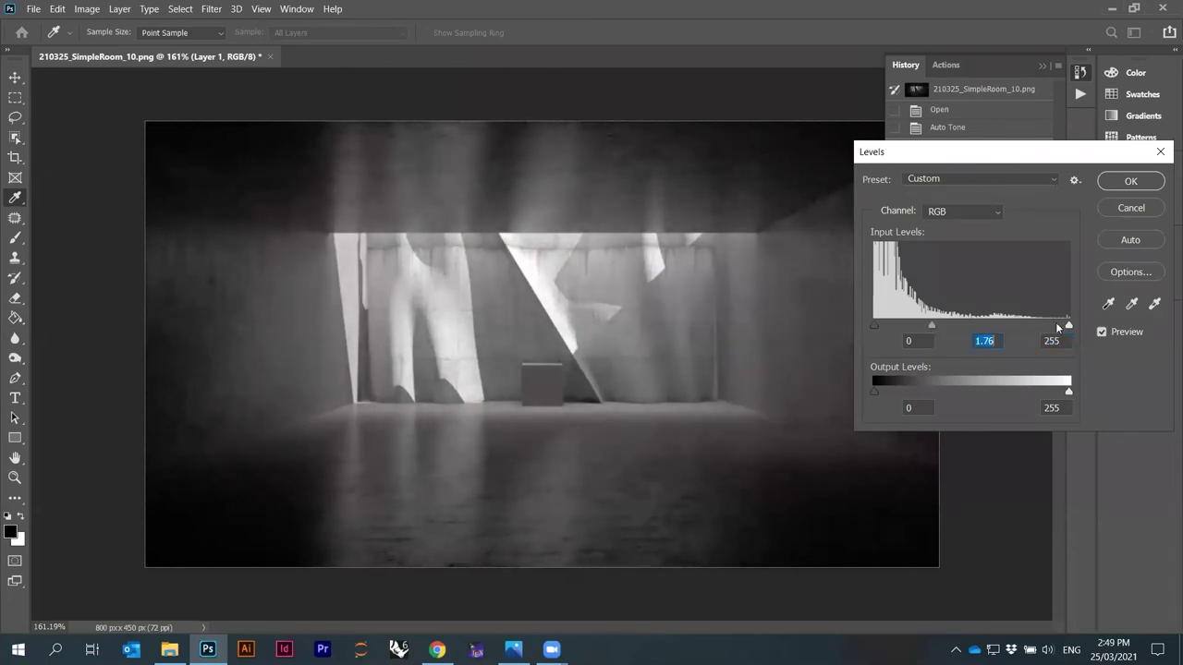
mouse_move(1067, 327)
left_mouse_down()
mouse_move(1047, 327)
mouse_move(1059, 327)
left_mouse_up()
left_click_drag(931, 324, 934, 327)
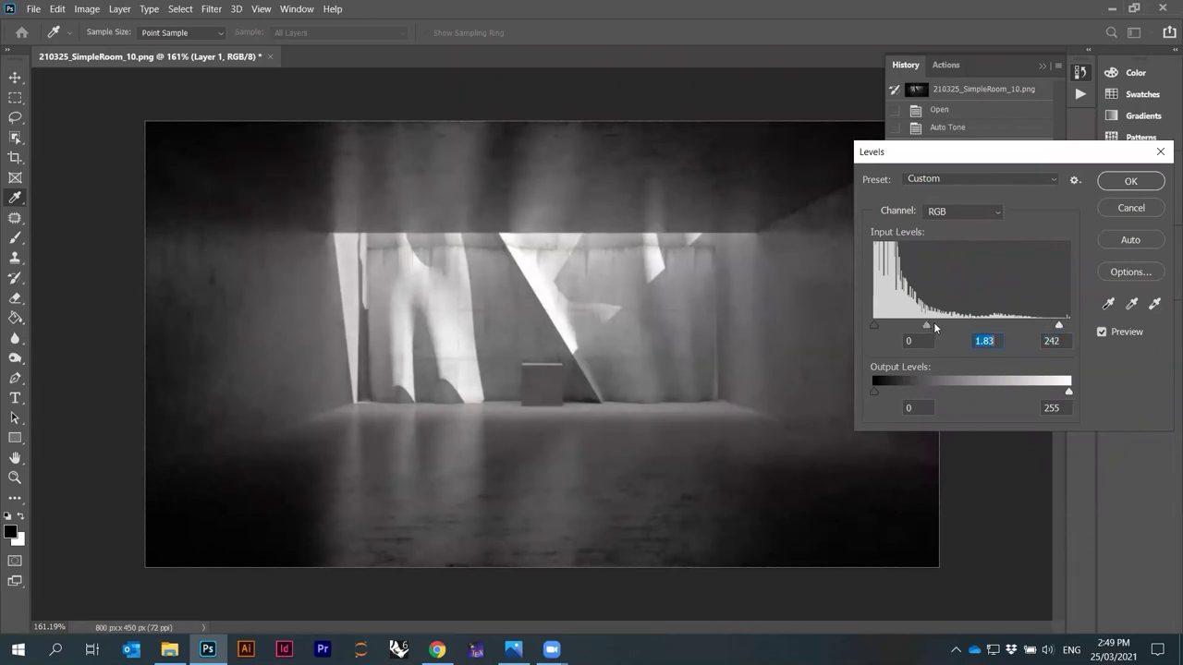
type("1.8")
left_click(1131, 181)
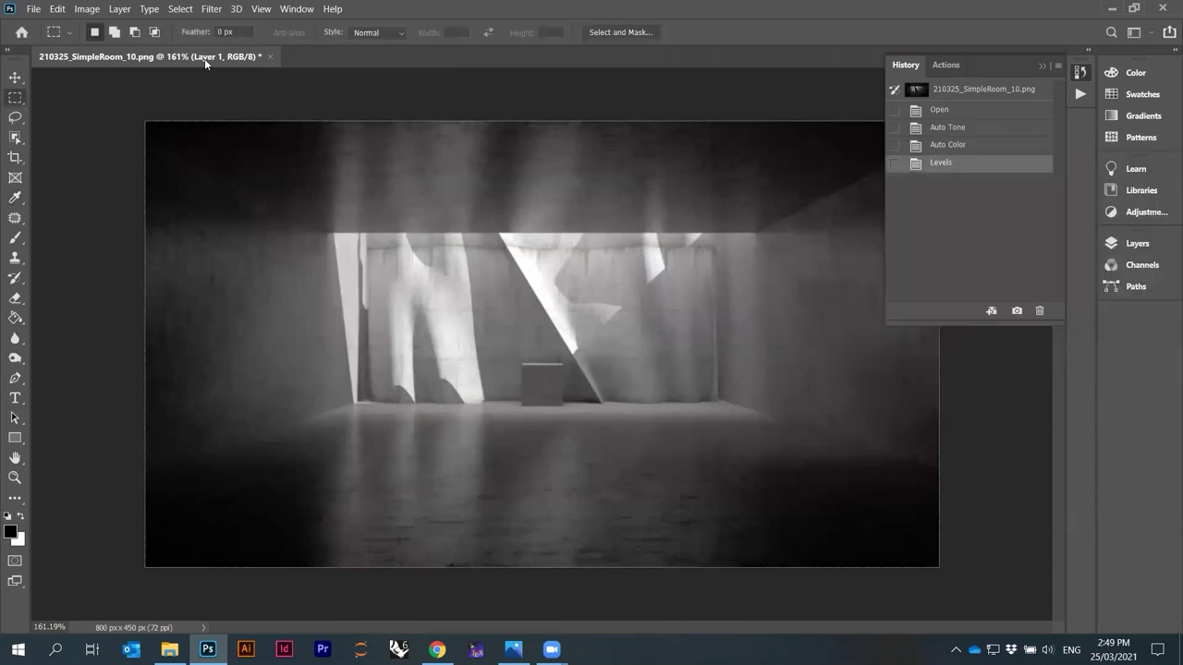
Apply a Hue/Saturation adjustment to the render with saturation -40, keeping the dialog clear of the image.
left_click(87, 9)
mouse_move(111, 45)
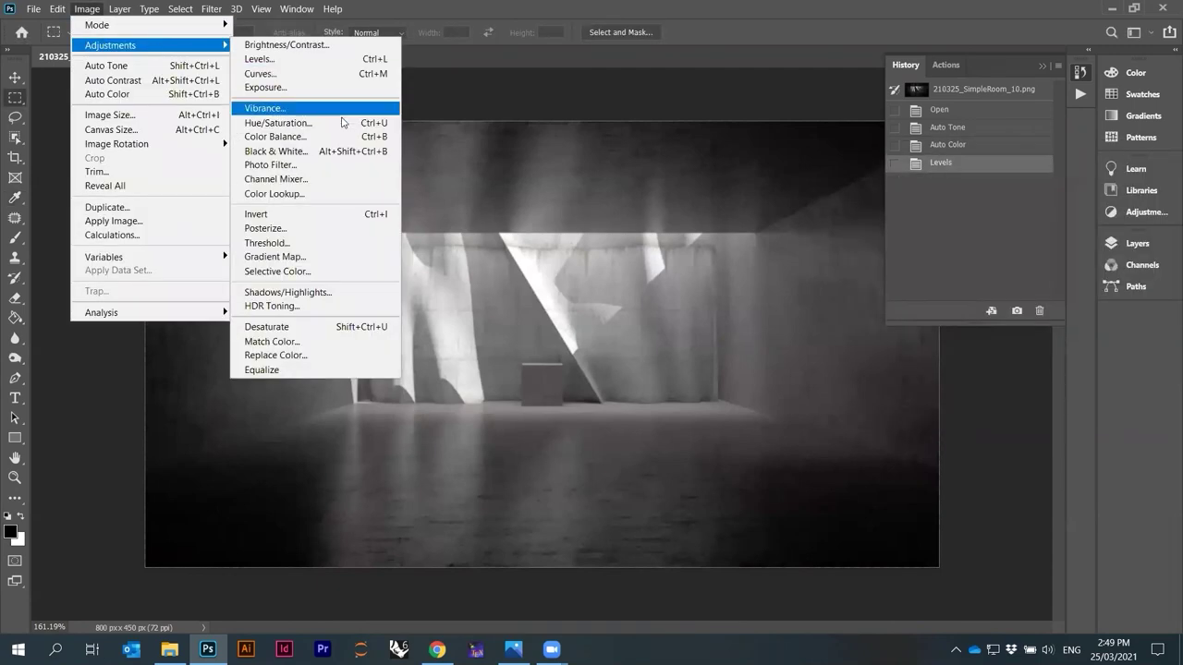
left_click(342, 125)
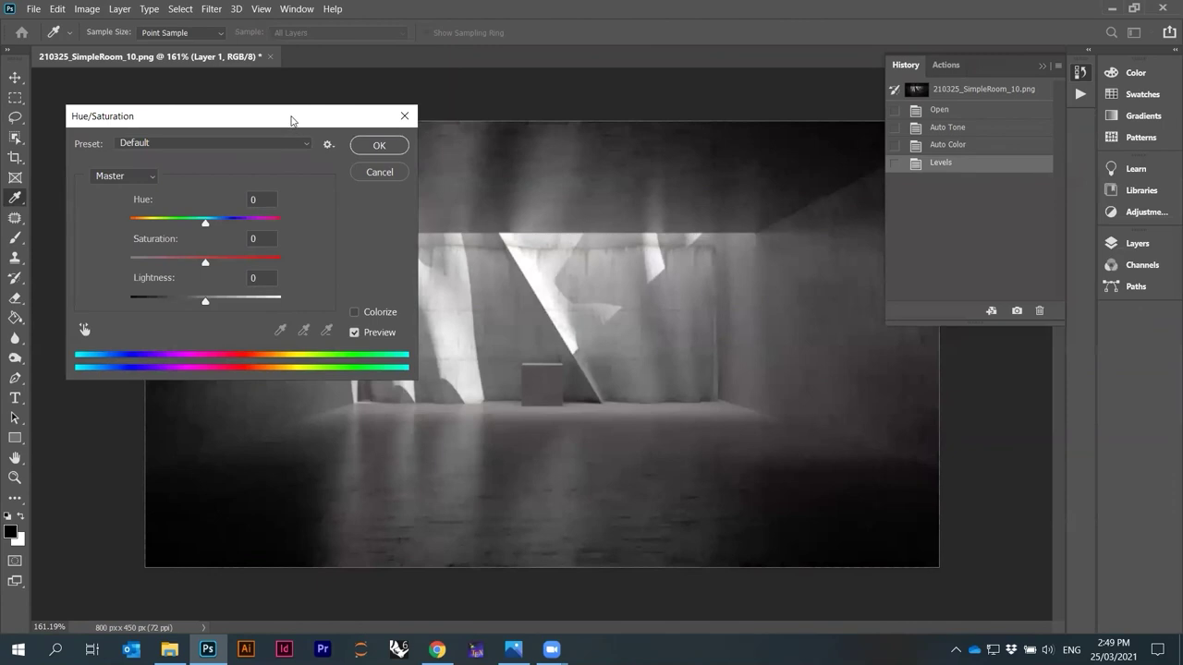
left_click_drag(288, 121, 1062, 144)
left_click_drag(983, 284, 951, 300)
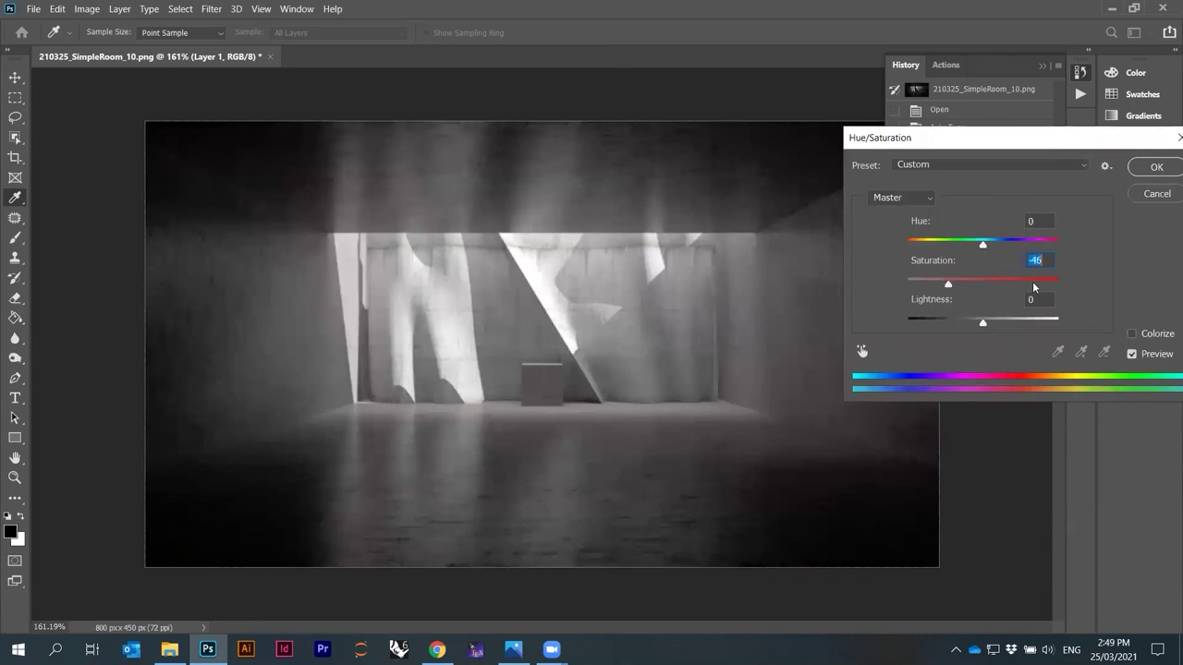
type("-40")
left_click(1155, 166)
key("m")
Examine the corrected render at several magnifications with the history hidden.
scroll(627, 324, "down", 3, "alt")
scroll(627, 324, "up", 3, "alt")
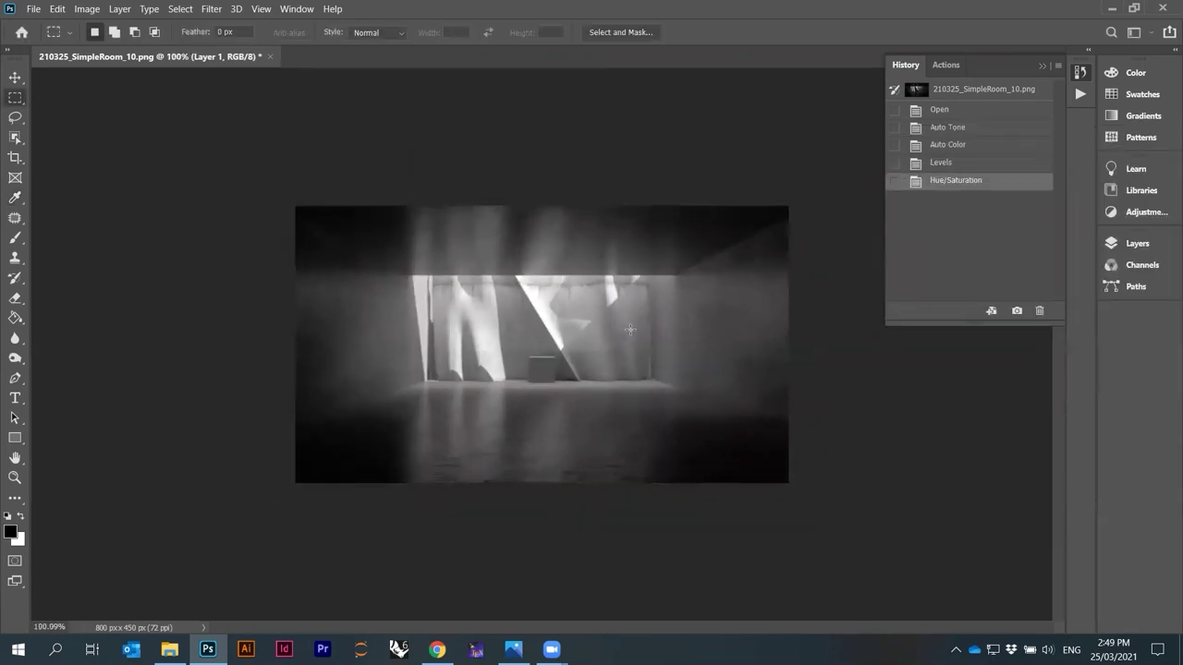
scroll(681, 330, "down", 2, "alt")
scroll(741, 324, "up", 2, "alt")
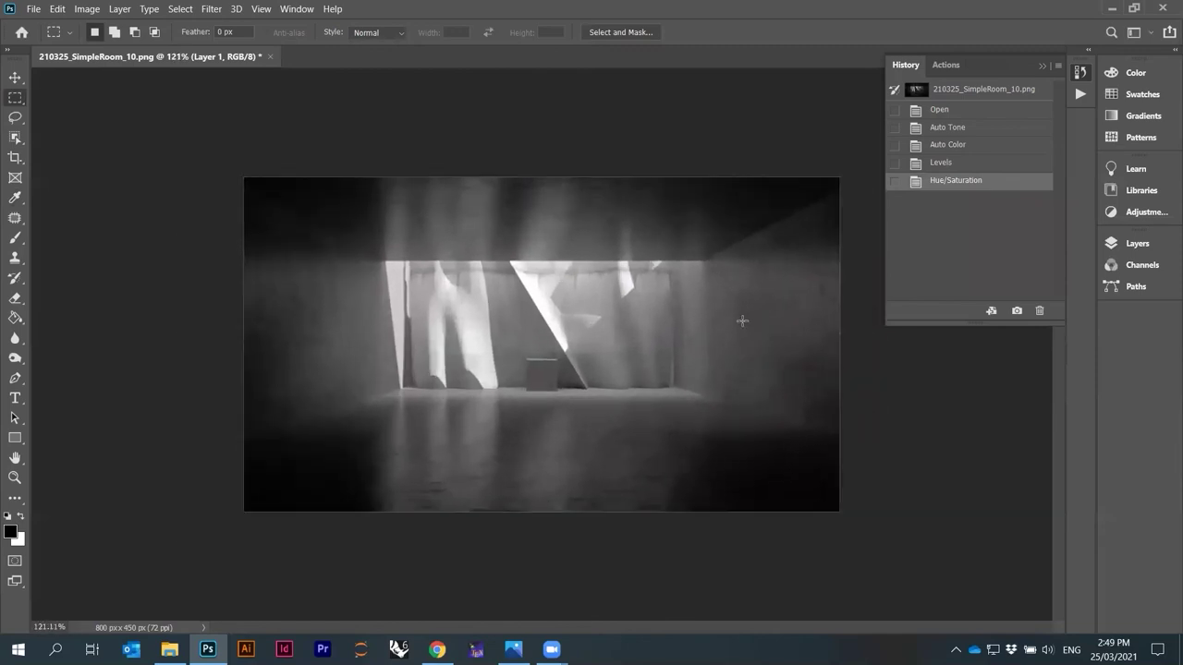
left_click(1039, 65)
scroll(643, 374, "up", 2, "alt")
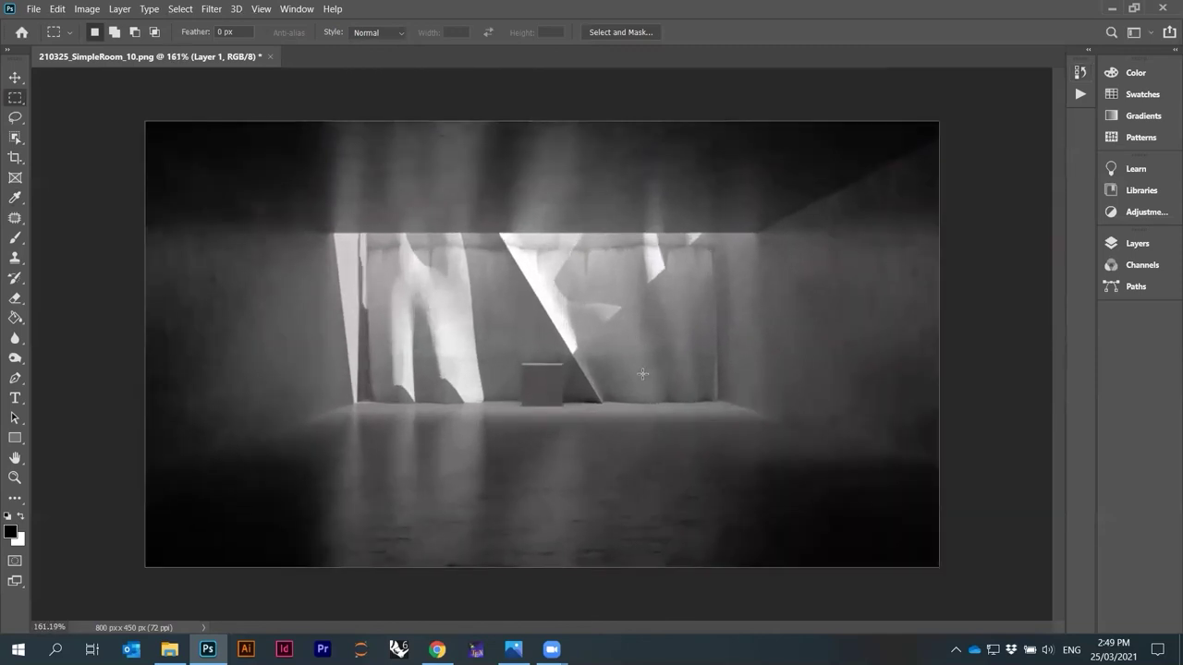
scroll(612, 306, "up", 1, "alt")
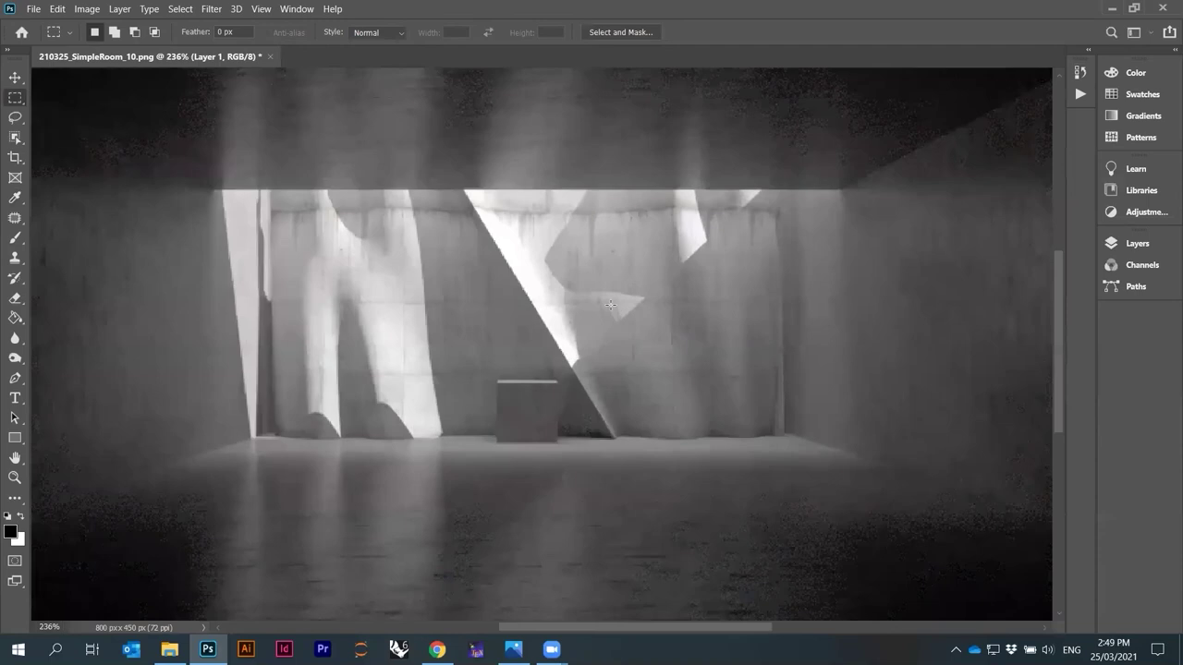
scroll(612, 306, "down", 2, "alt")
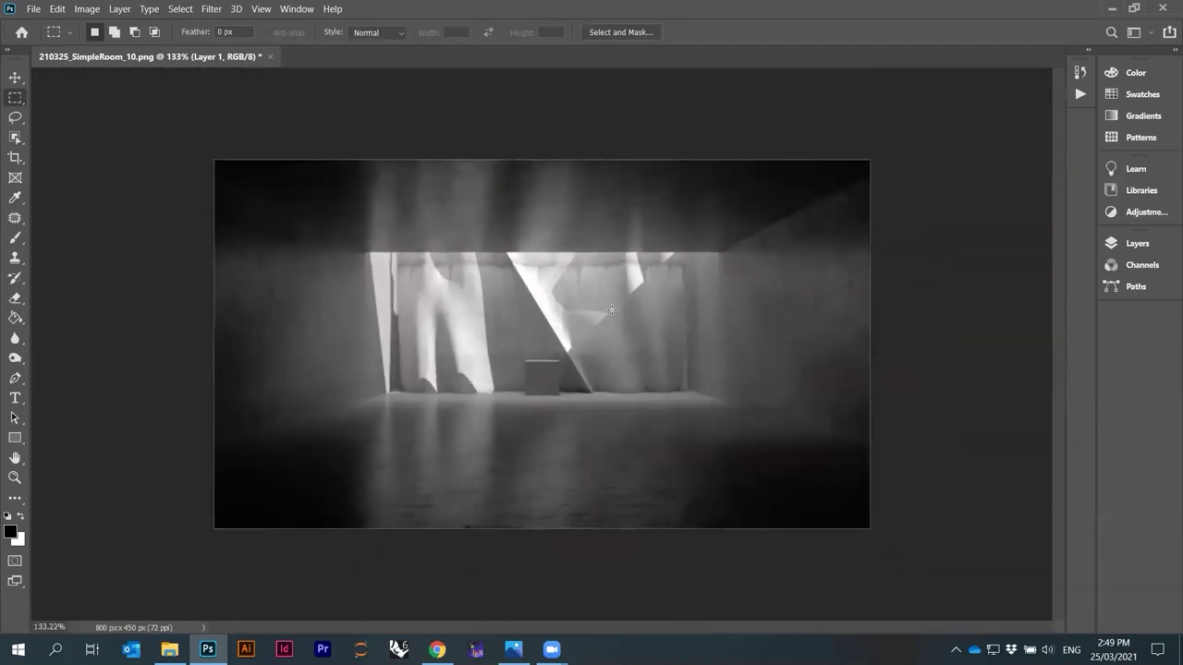
Save a copy of the corrected render as a PNG in the 05_ModelRendering folder.
left_click(35, 11)
left_click(70, 187)
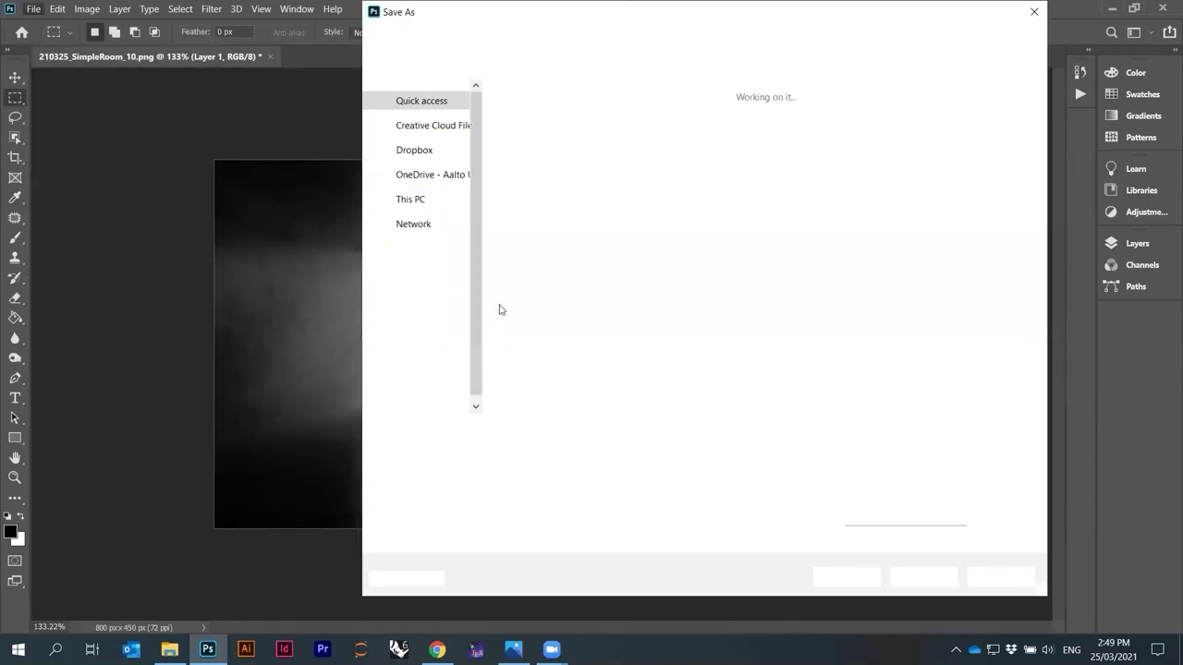
left_click(566, 430)
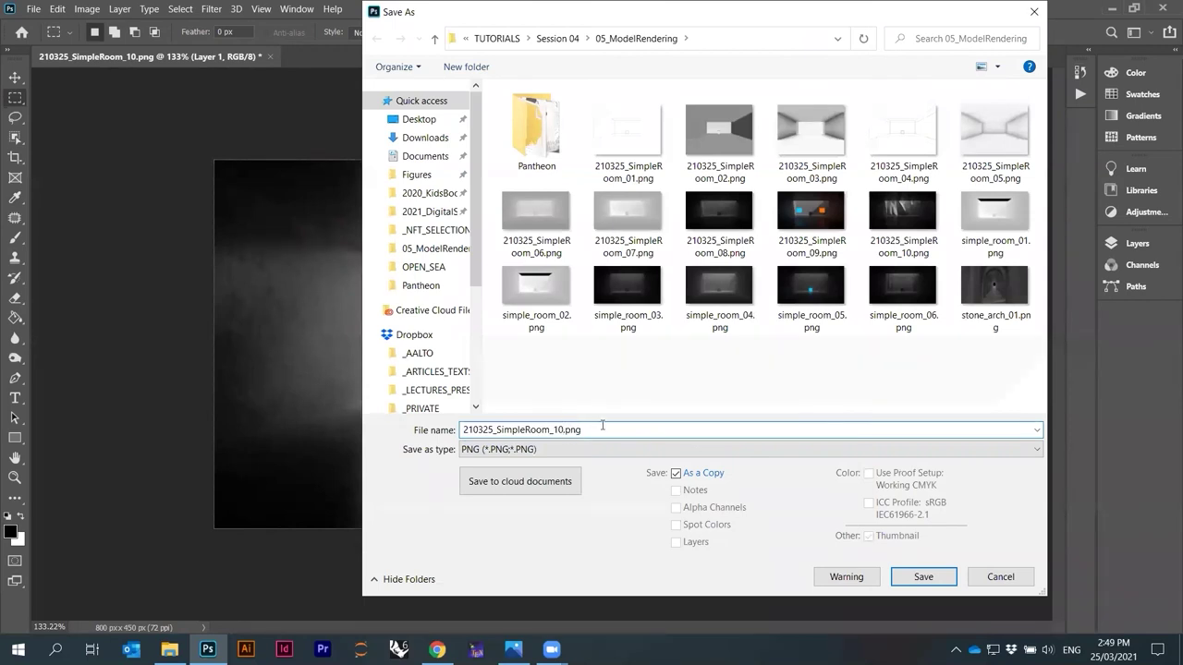
key("Return")
key("Return")
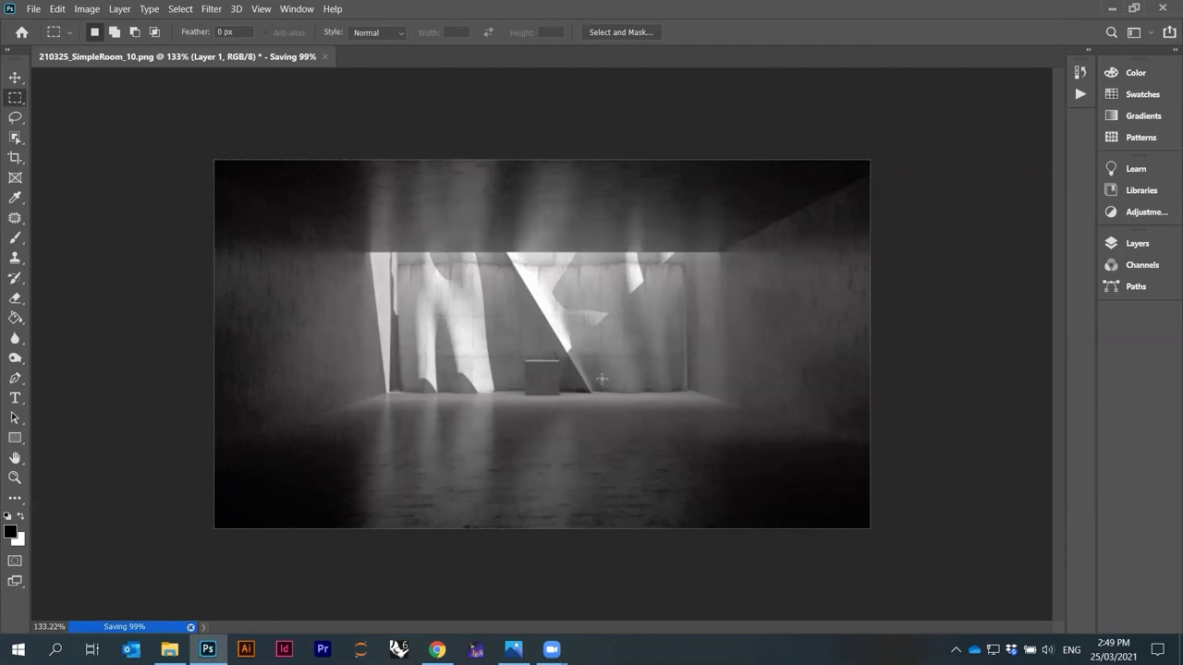
scroll(570, 342, "up", 2, "alt")
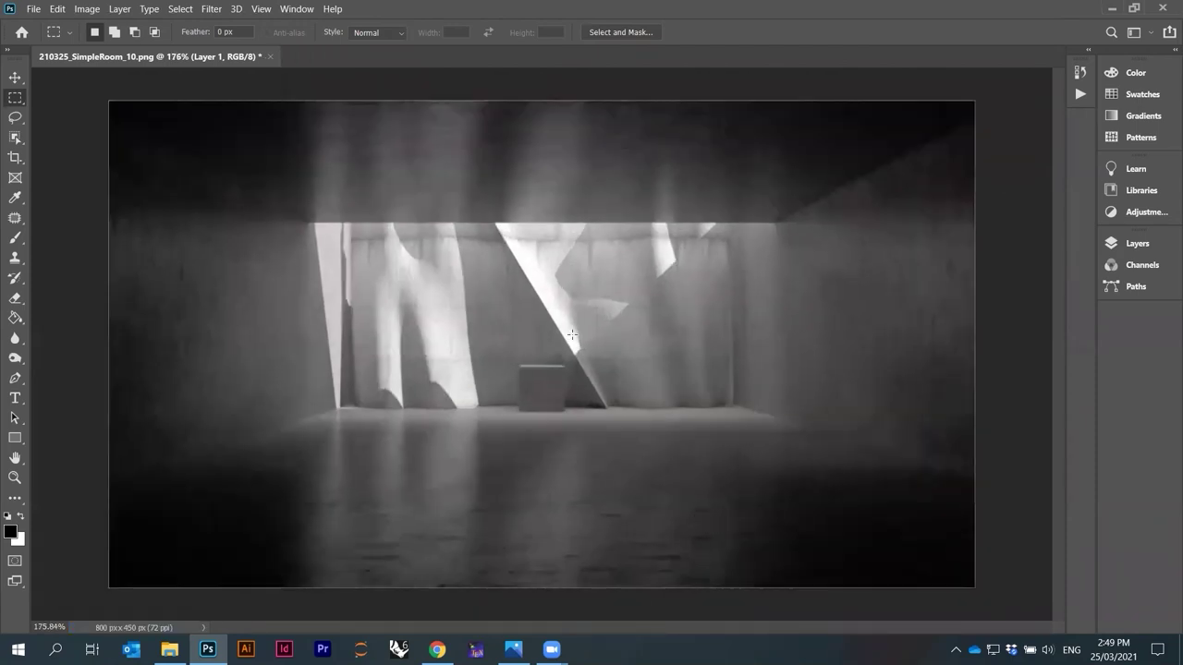
scroll(574, 333, "down", 2, "alt")
scroll(574, 330, "down", 1, "alt")
scroll(577, 336, "up", 3, "alt")
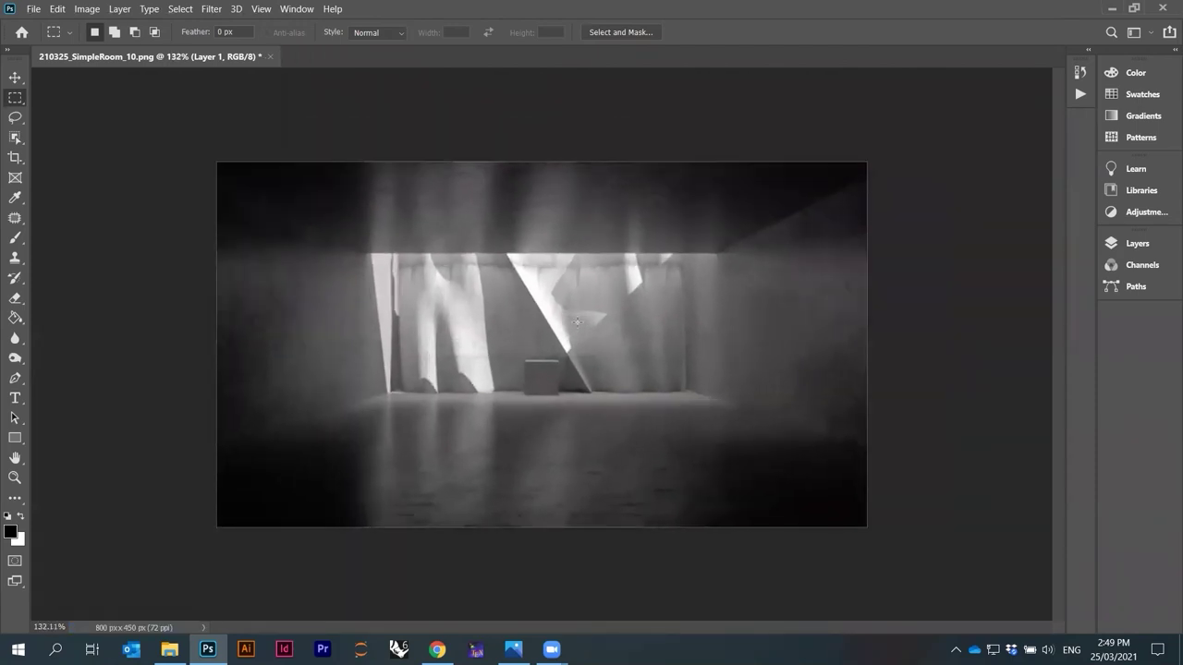